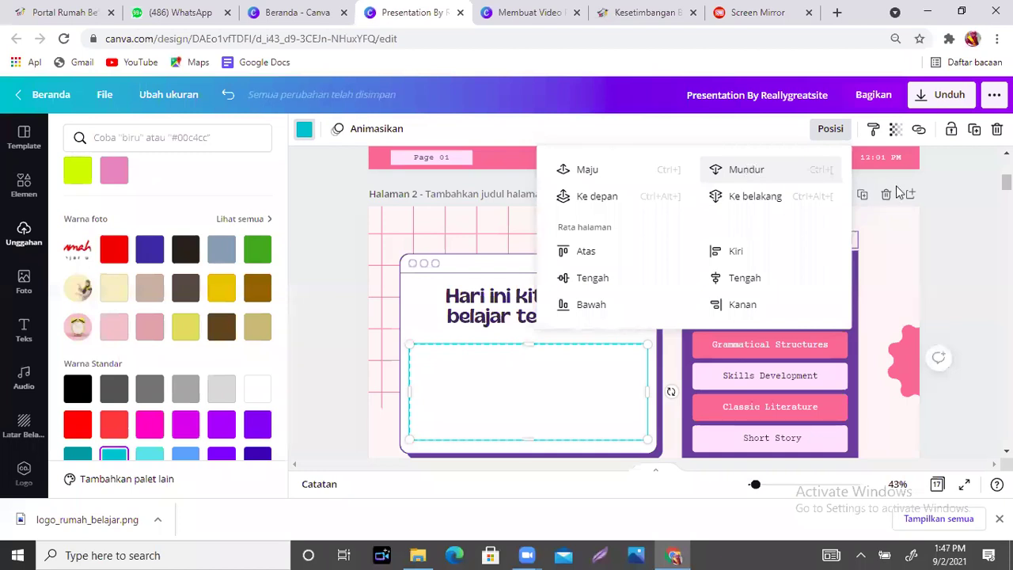
- Undo the layer-order change and the teal rectangle edit on page 2 to restore the cloud picture
{"action": "left_click", "coordinate": [904, 247]}
{"action": "key", "text": "ctrl+z"}
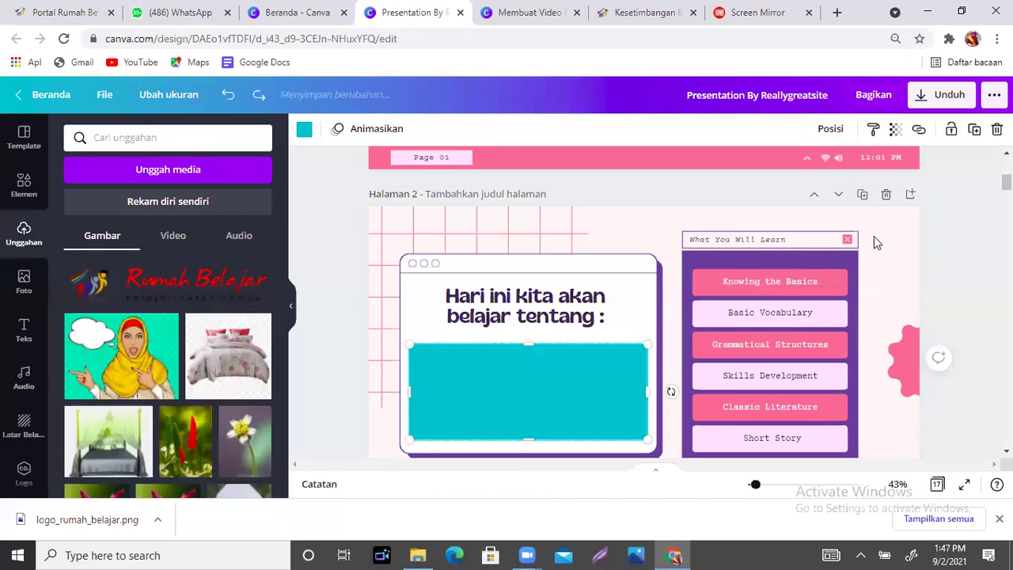
{"action": "key", "text": "ctrl+z"}
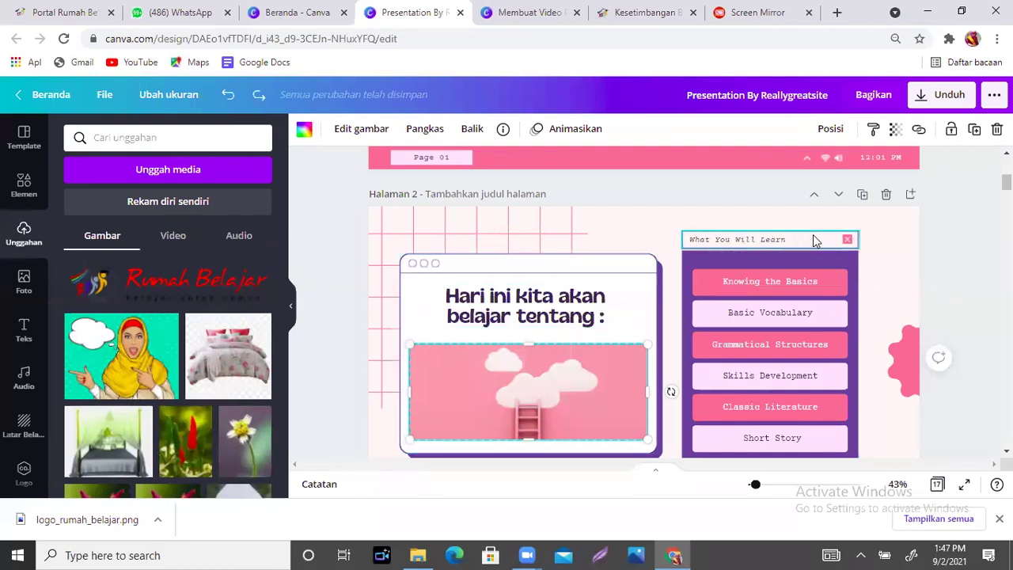
- Consult the Kesetimbangan Benda Tegar source page and replace the "Knowing the Basics" topic on page 2 with "Definisi KBT"
{"action": "left_click", "coordinate": [836, 283]}
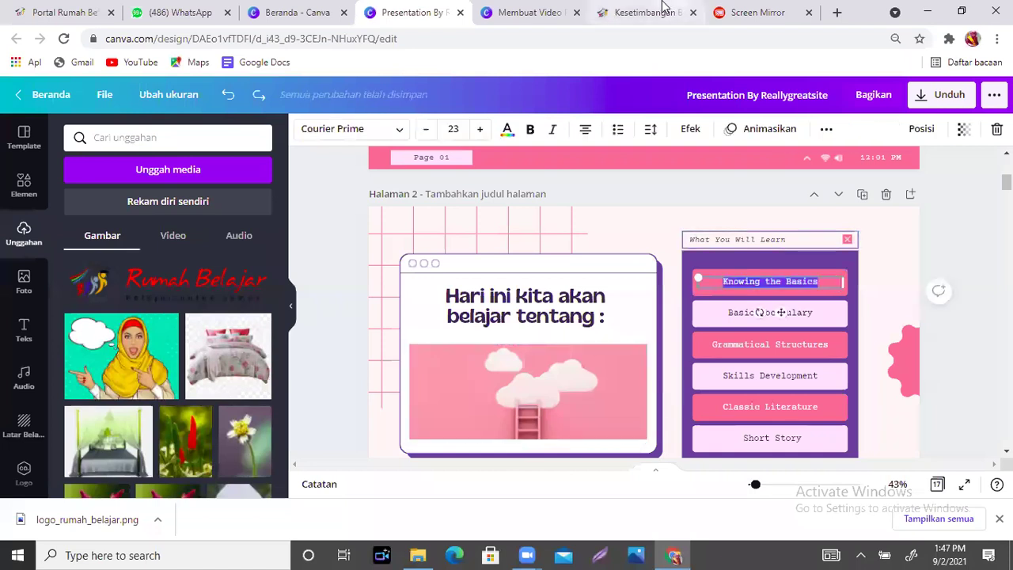
{"action": "left_click", "coordinate": [664, 8]}
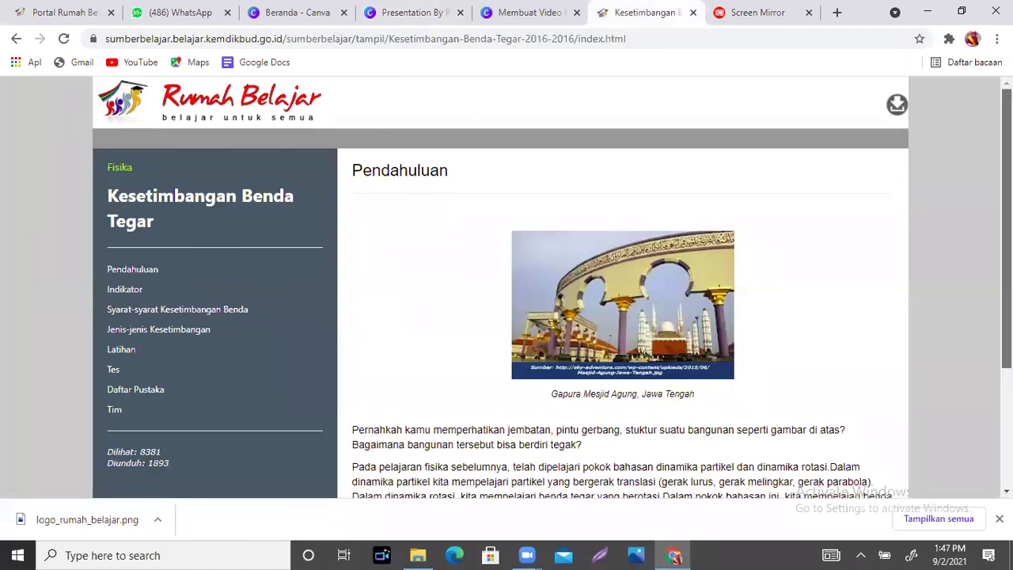
{"action": "scroll", "coordinate": [506, 285], "scroll_direction": "down", "scroll_amount": 3}
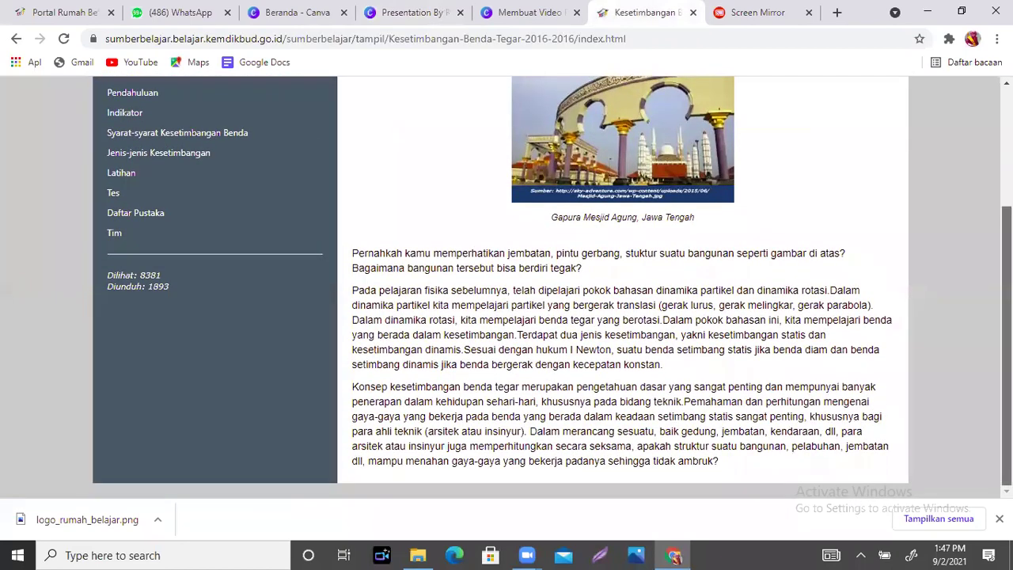
{"action": "scroll", "coordinate": [586, 158], "scroll_direction": "up", "scroll_amount": 3}
{"action": "left_click", "coordinate": [531, 10]}
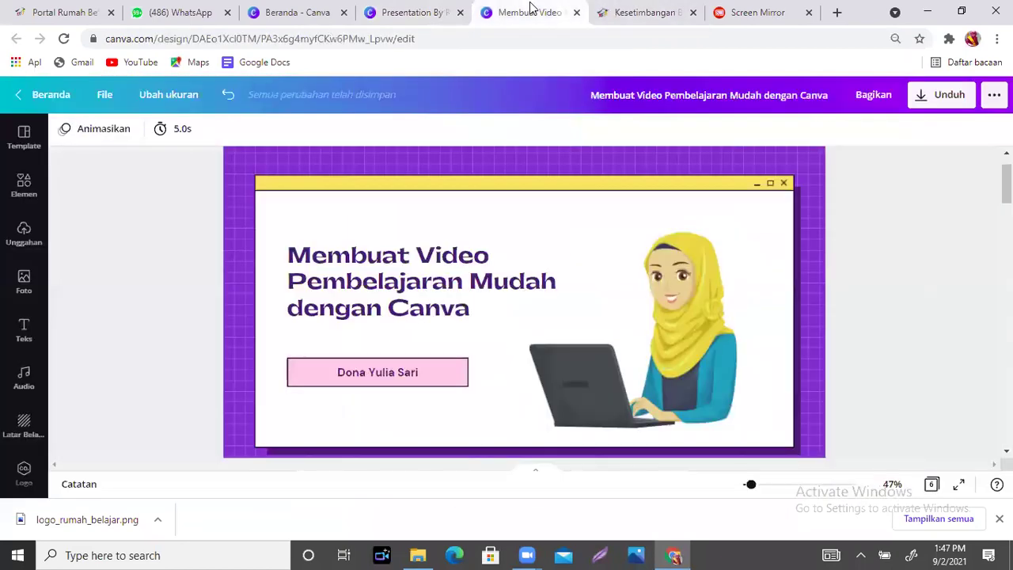
{"action": "left_click", "coordinate": [404, 12]}
{"action": "key", "text": "BackSpace"}
{"action": "type", "text": "DH"}
{"action": "type", "text": "fi"}
{"action": "type", "text": "nisi "}
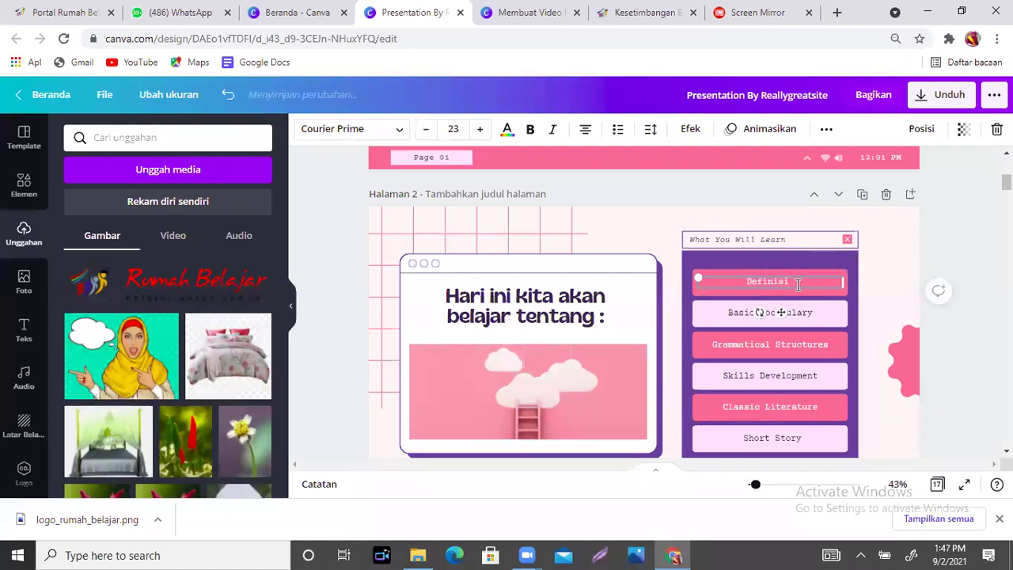
{"action": "type", "text": "KBT"}
- Replace the "Basic Vocabulary" topic in the page 2 list with "Syarat KBT"
{"action": "left_click", "coordinate": [826, 304]}
{"action": "double_click", "coordinate": [816, 310]}
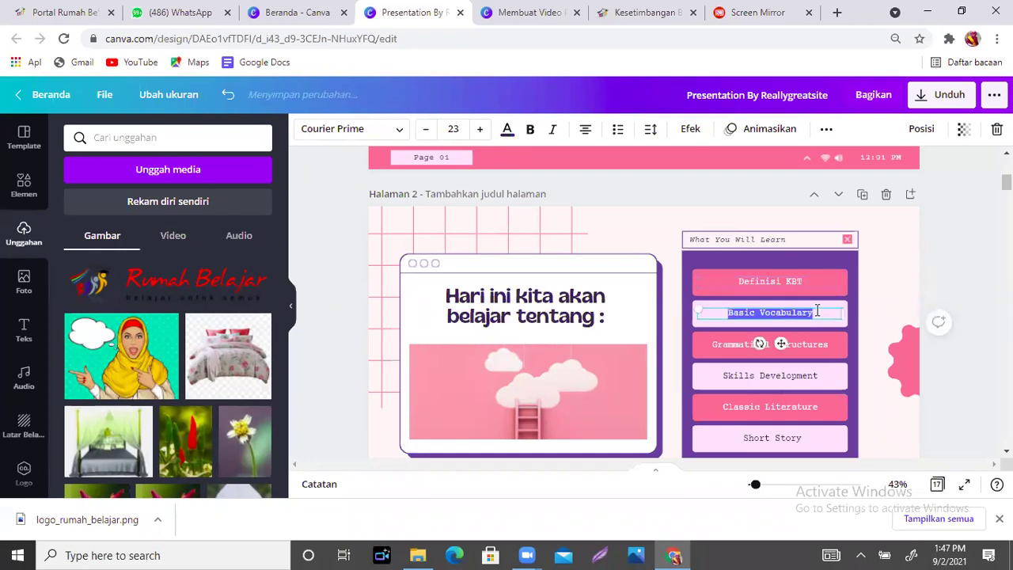
{"action": "type", "text": "Syarat KBT"}
- Check the source page's section titles and replace the "Grammatical Structures" topic with "Jenis kesetimbangan"
{"action": "left_click", "coordinate": [815, 351]}
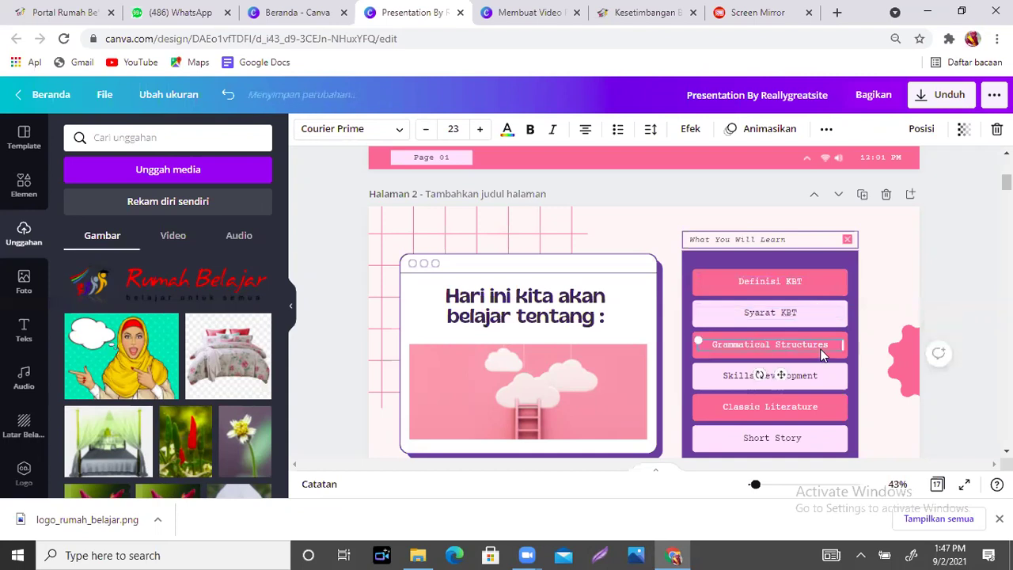
{"action": "double_click", "coordinate": [821, 350]}
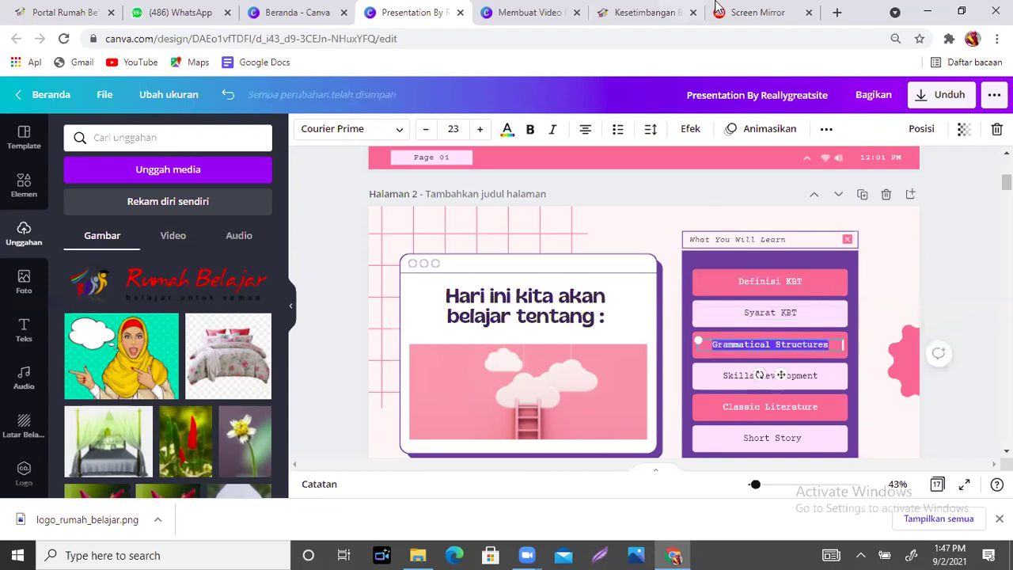
{"action": "left_click", "coordinate": [777, 10]}
{"action": "left_click", "coordinate": [633, 13]}
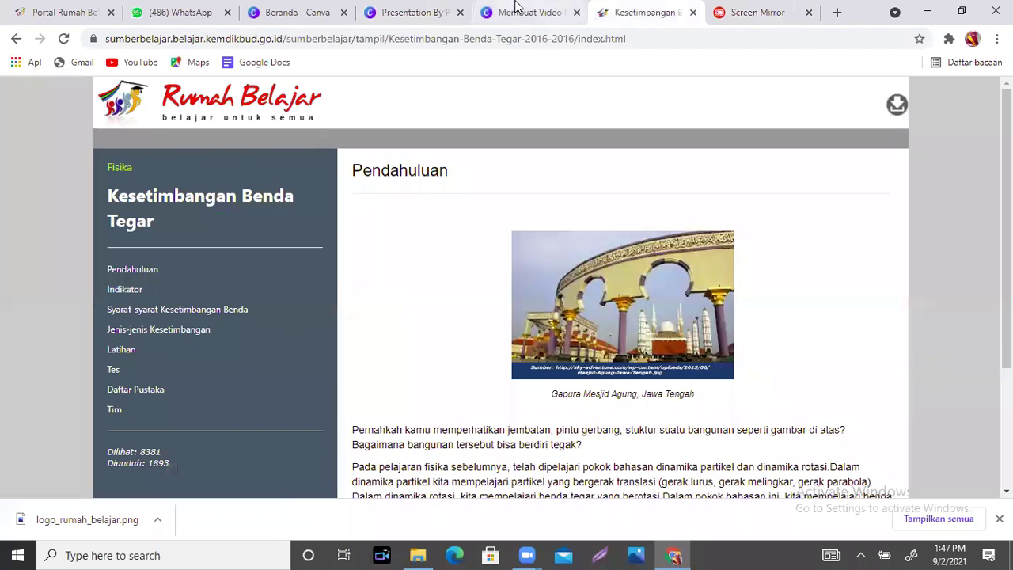
{"action": "left_click", "coordinate": [433, 13]}
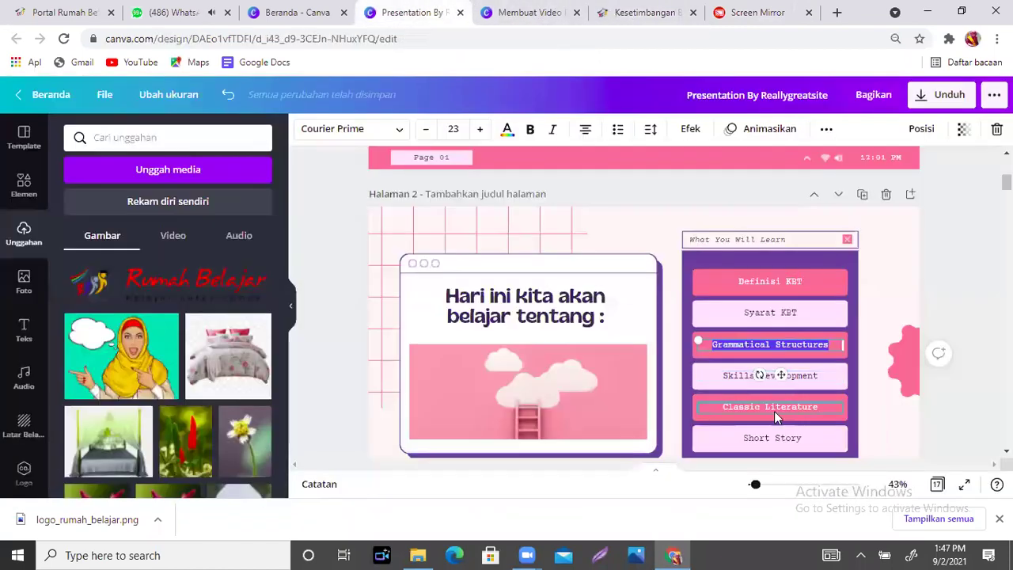
{"action": "type", "text": "j"}
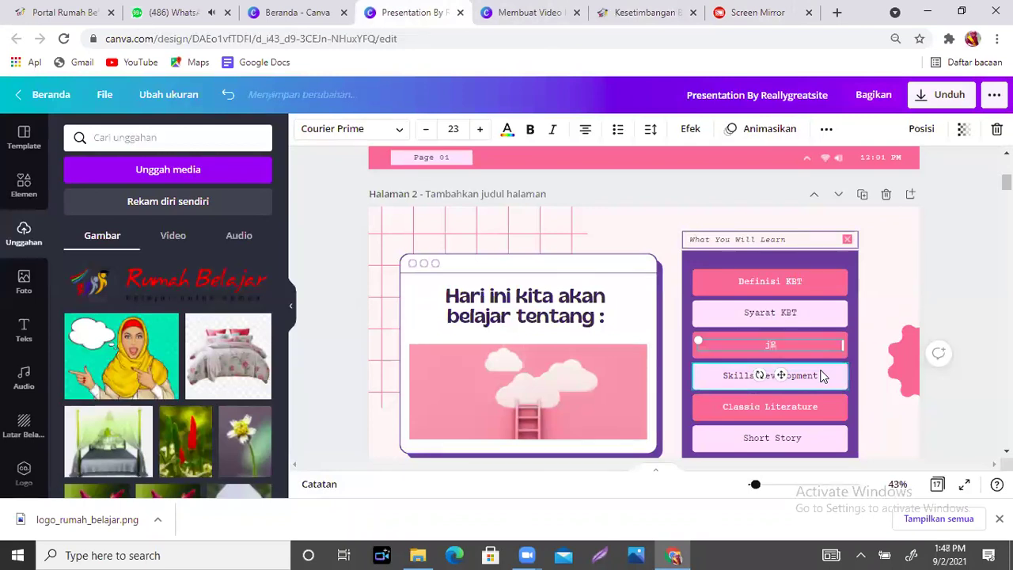
{"action": "key", "text": "BackSpace"}
{"action": "type", "text": "Jenis keset"}
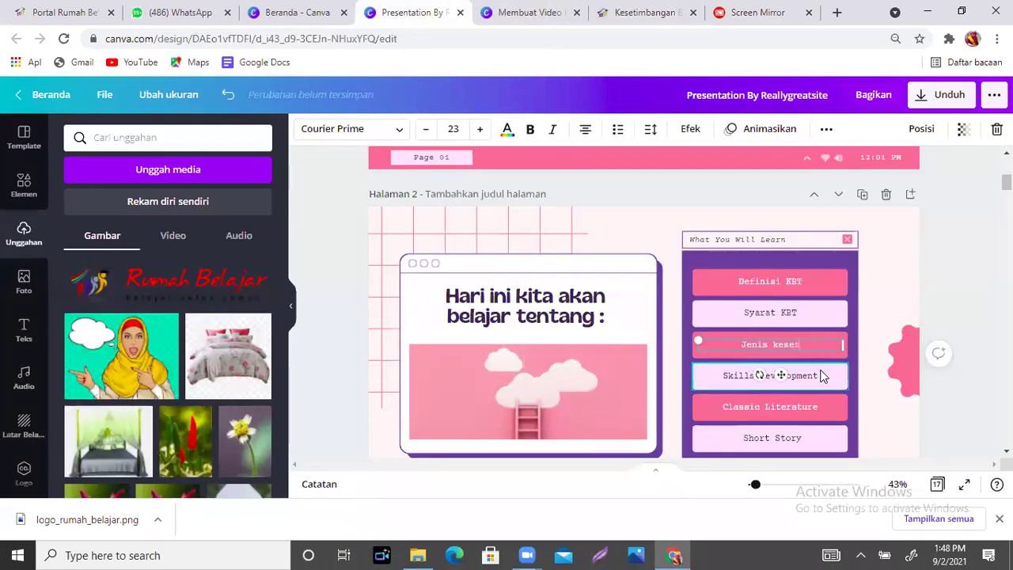
{"action": "type", "text": "imbangan"}
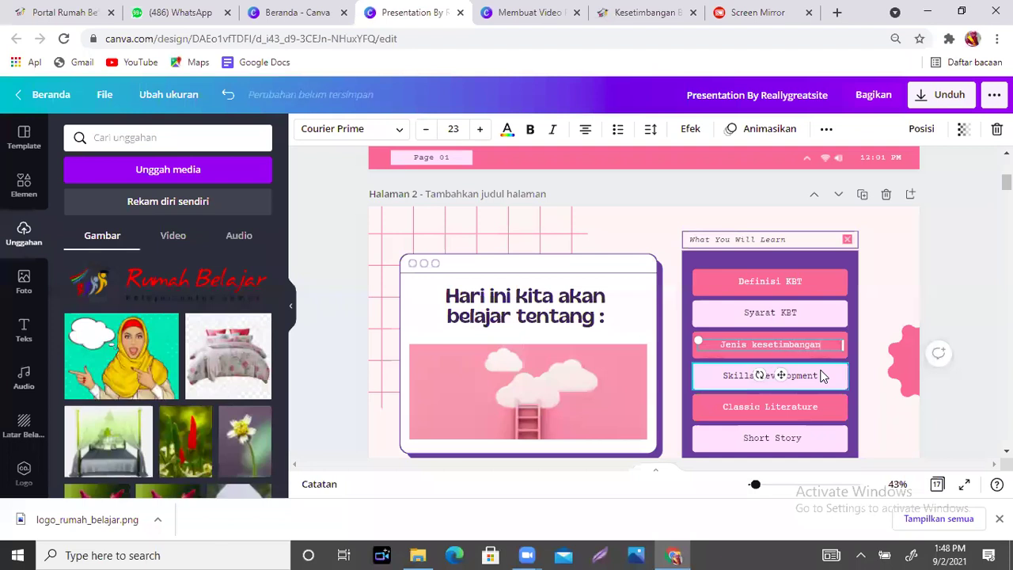
- Shorten the third topic in the page 2 list to "Jenis KBT"
{"action": "left_click", "coordinate": [809, 374]}
{"action": "left_click", "coordinate": [815, 376]}
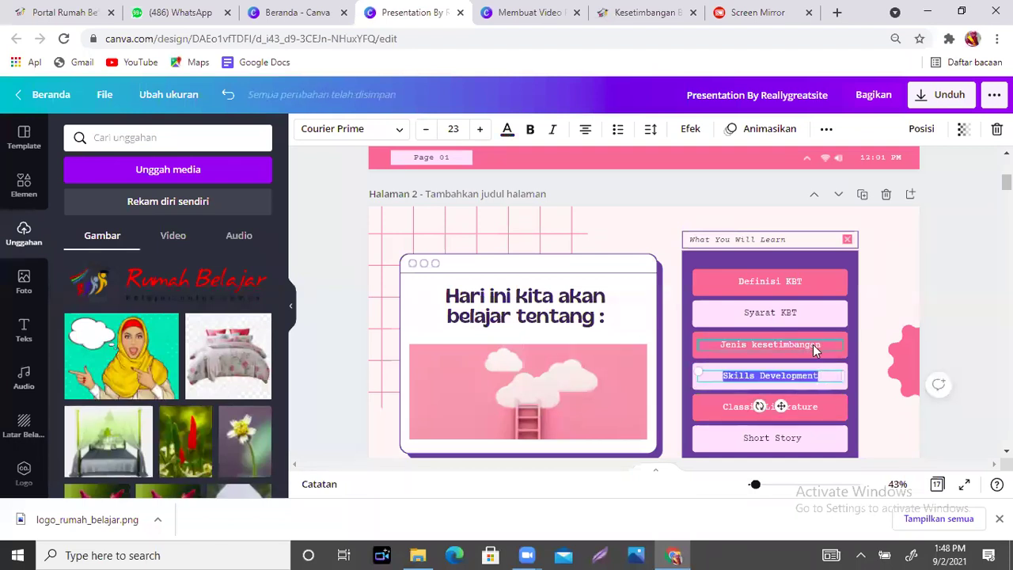
{"action": "left_click", "coordinate": [829, 345]}
{"action": "left_click_drag", "start_coordinate": [827, 345], "coordinate": [756, 345]}
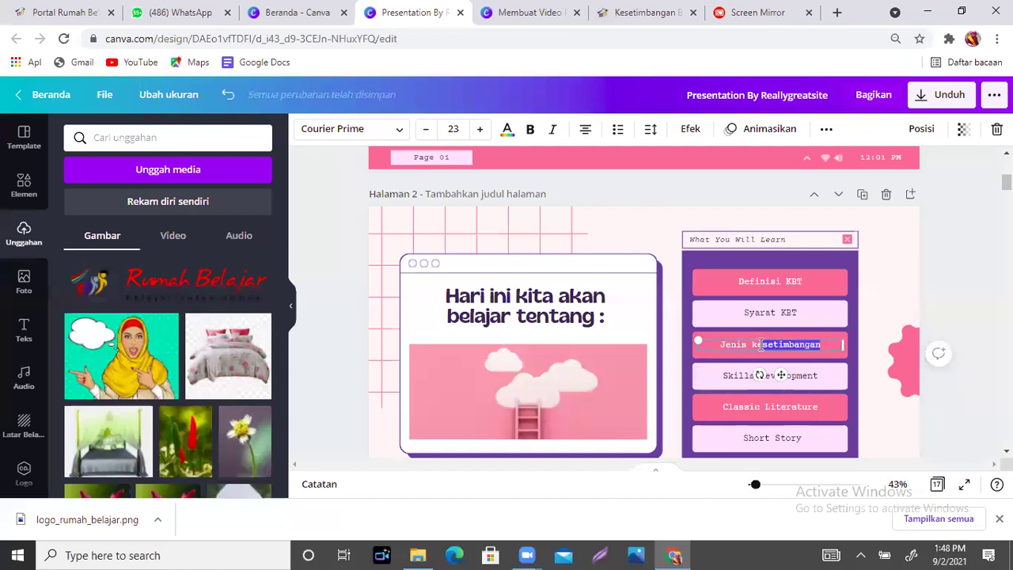
{"action": "type", "text": "BT"}
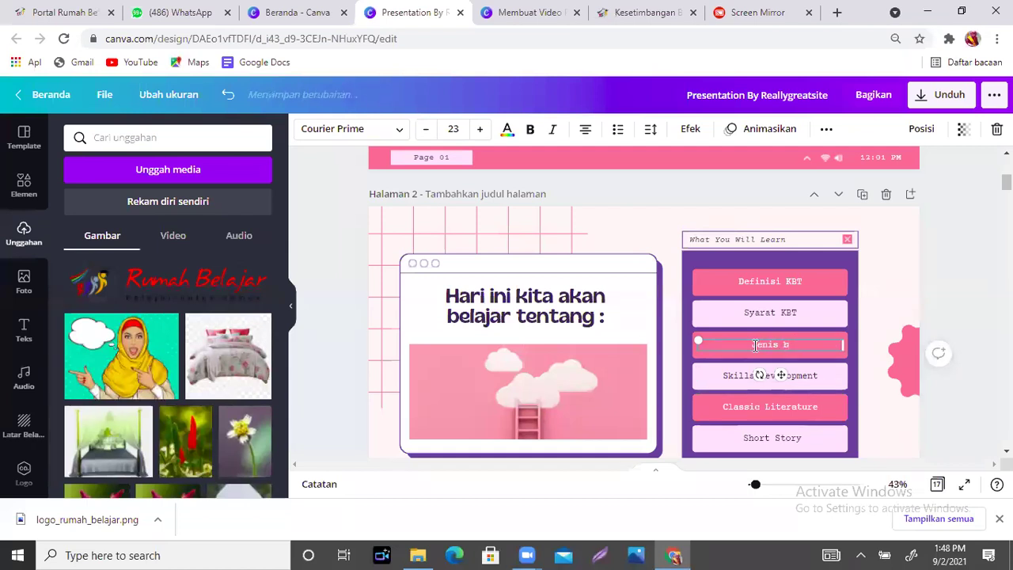
{"action": "key", "text": "BackSpace"}
{"action": "key", "text": "BackSpace"}
{"action": "type", "text": "KBT"}
- Replace the "Skills Development" topic in the page 2 list with "Kuis"
{"action": "left_click", "coordinate": [744, 383]}
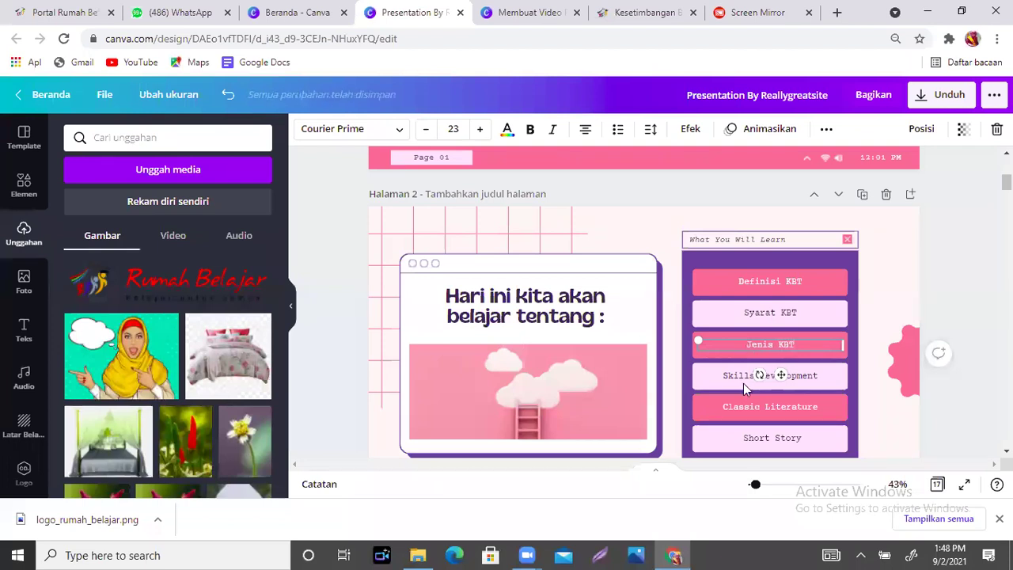
{"action": "left_click", "coordinate": [815, 371]}
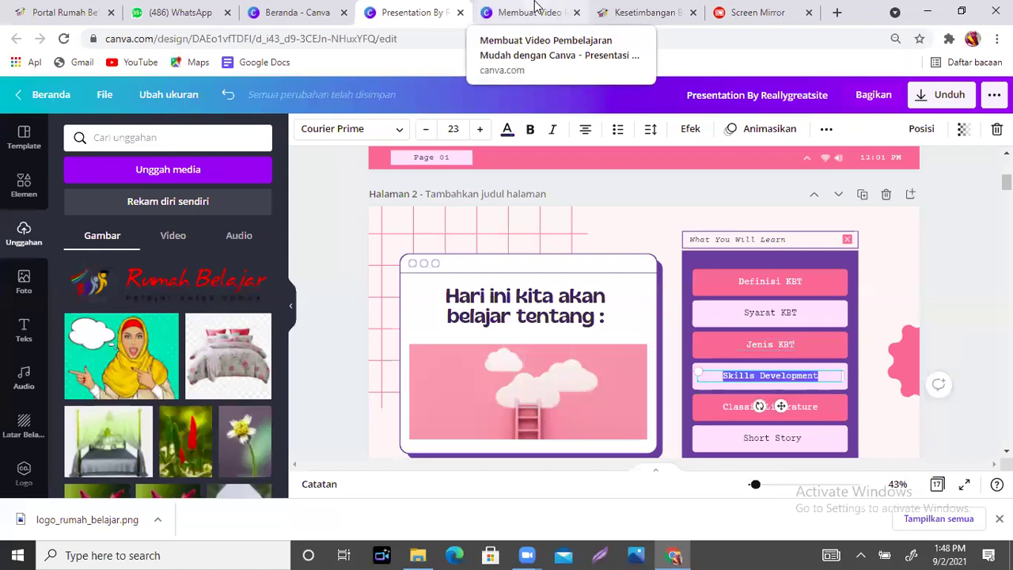
{"action": "type", "text": "KUI"}
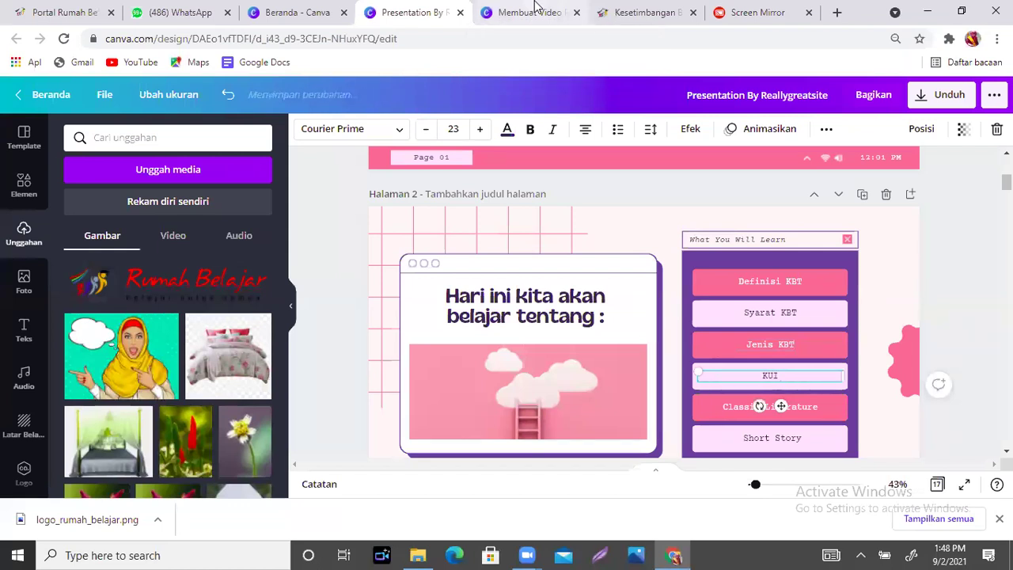
{"action": "key", "text": "BackSpace"}
{"action": "key", "text": "BackSpace"}
{"action": "type", "text": "uis"}
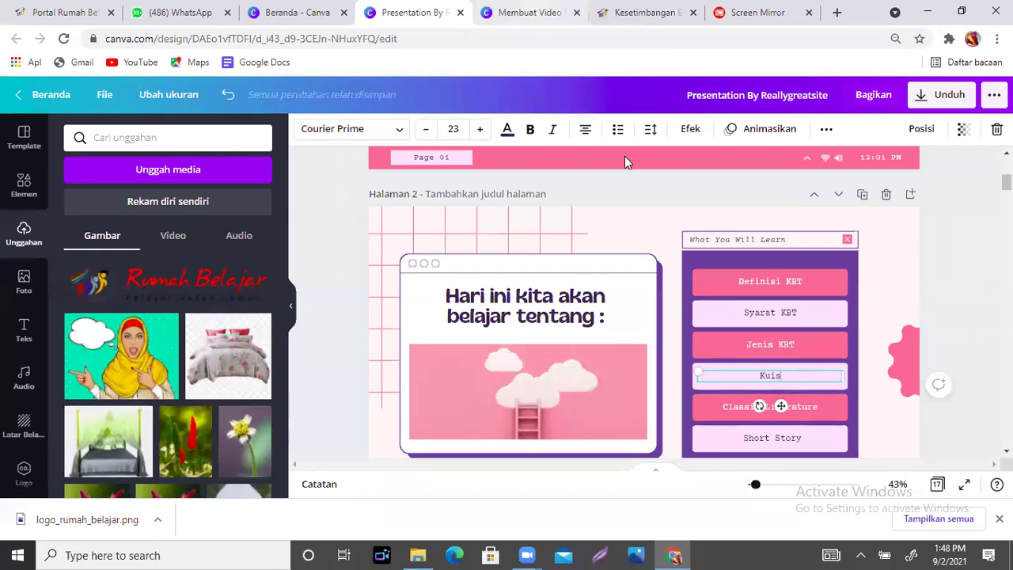
- Clear the "Classic Literature" text and replace the "Kuis" topic above it with "Contoh Soal"
{"action": "double_click", "coordinate": [818, 403]}
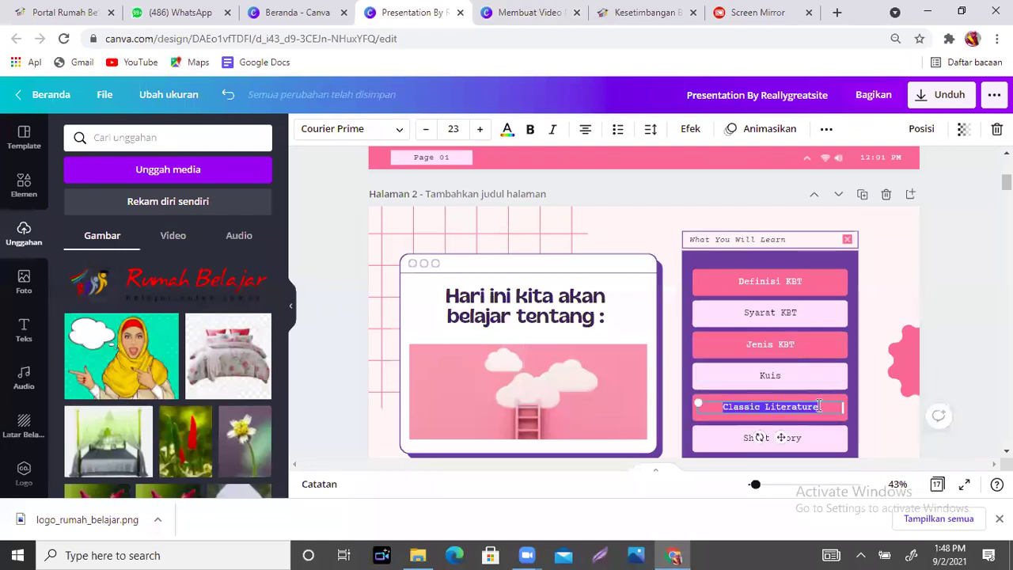
{"action": "key", "text": "BackSpace"}
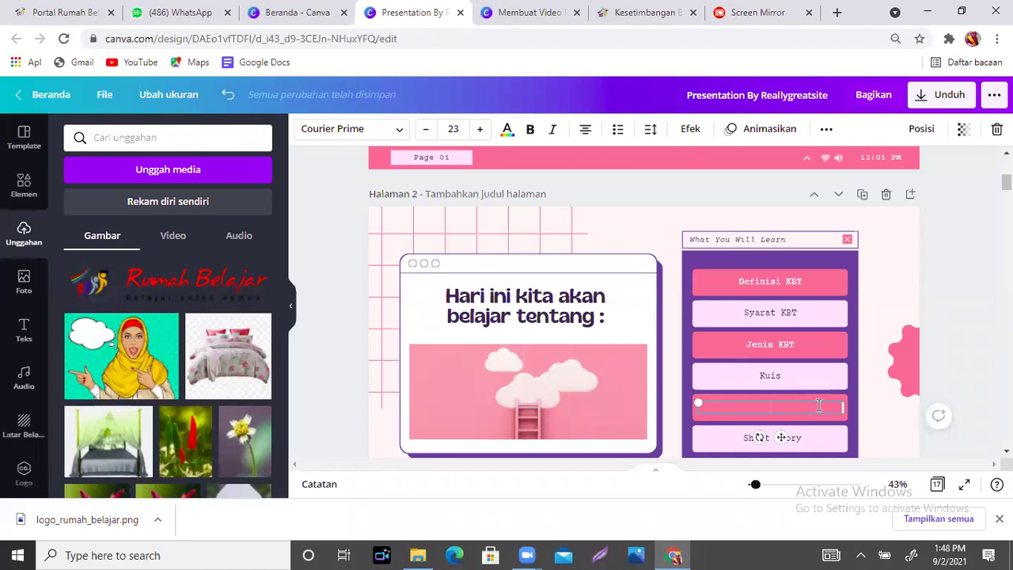
{"action": "double_click", "coordinate": [782, 376]}
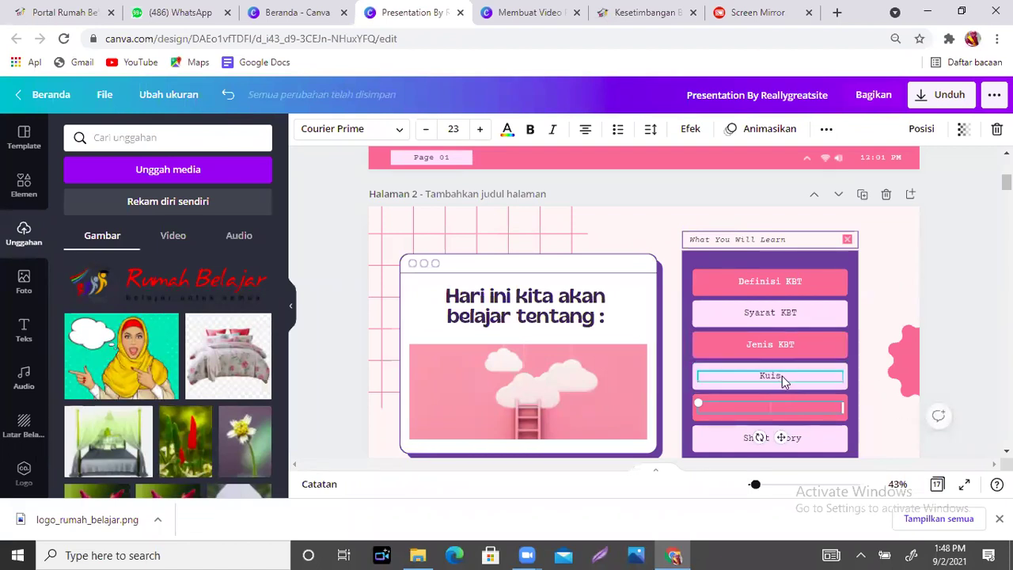
{"action": "left_click_drag", "start_coordinate": [783, 376], "coordinate": [731, 374]}
{"action": "type", "text": "cONTOH"}
{"action": "key", "text": "BackSpace"}
{"action": "key", "text": "BackSpace"}
{"action": "key", "text": "BackSpace"}
{"action": "key", "text": "BackSpace"}
{"action": "key", "text": "BackSpace"}
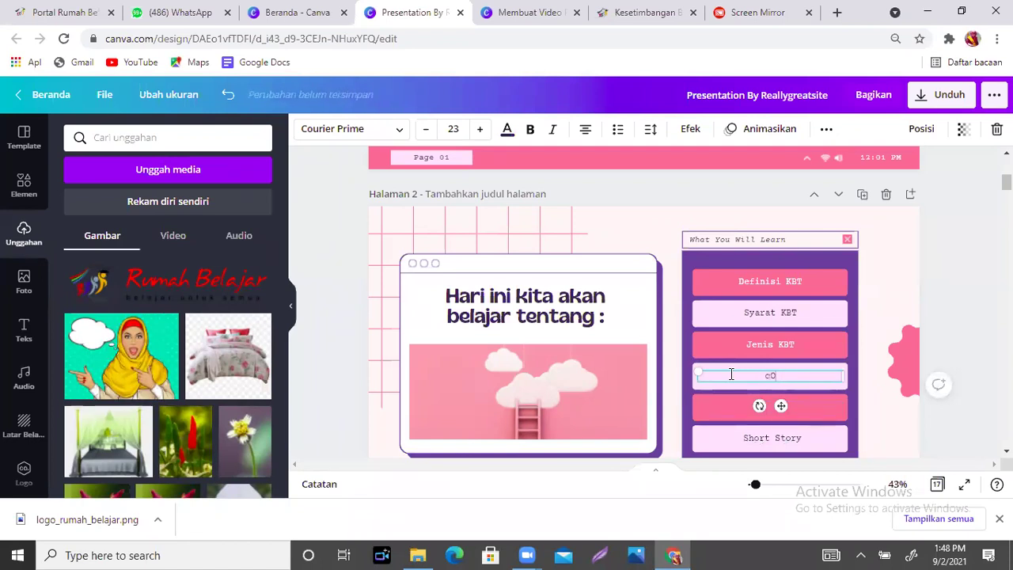
{"action": "key", "text": "BackSpace"}
{"action": "key", "text": "BackSpace"}
{"action": "key", "text": "BackSpace"}
{"action": "key", "text": "BackSpace"}
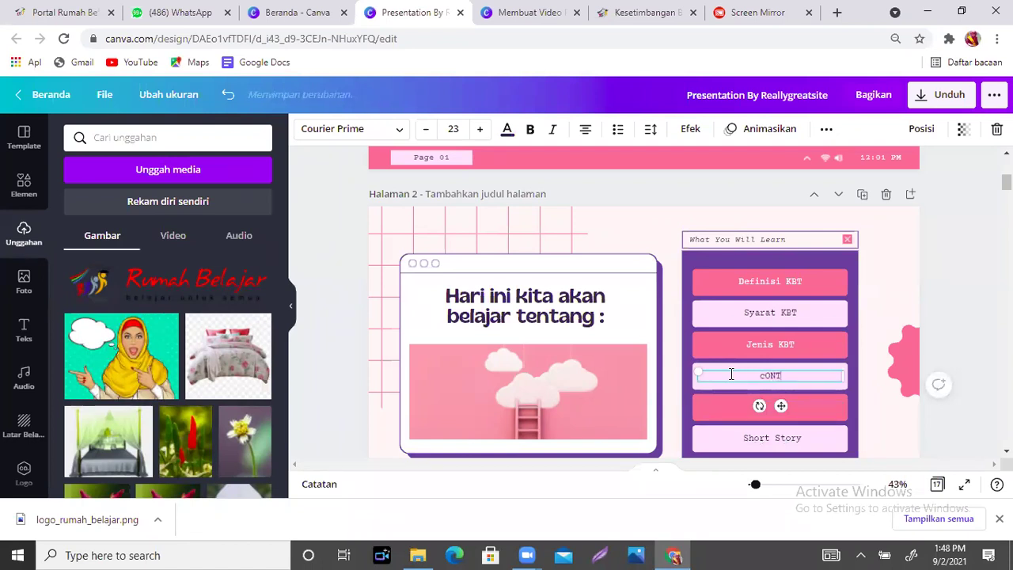
{"action": "type", "text": "O"}
{"action": "key", "text": "BackSpace"}
{"action": "key", "text": "BackSpace"}
{"action": "key", "text": "BackSpace"}
{"action": "type", "text": "Contoh Soal"}
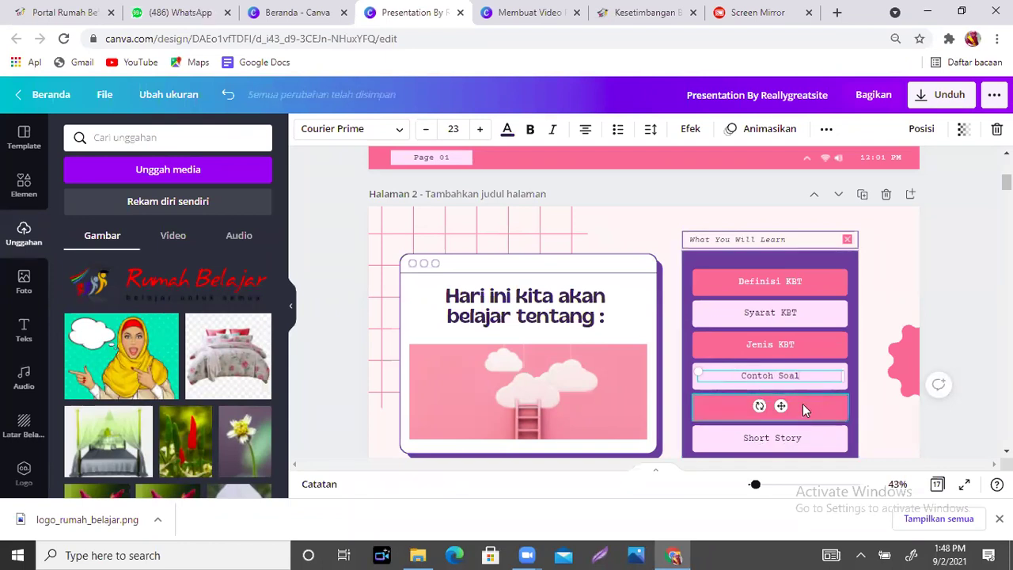
- Duplicate the "Short Story" text onto the empty fifth bar and change the copy to "Kuis"
{"action": "left_click", "coordinate": [772, 439]}
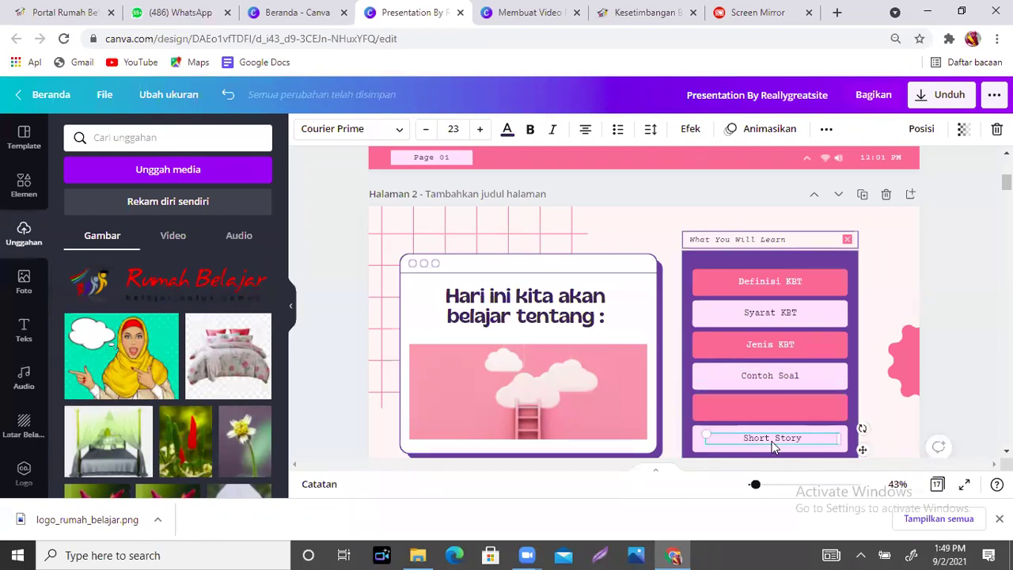
{"action": "key", "text": "ctrl+d"}
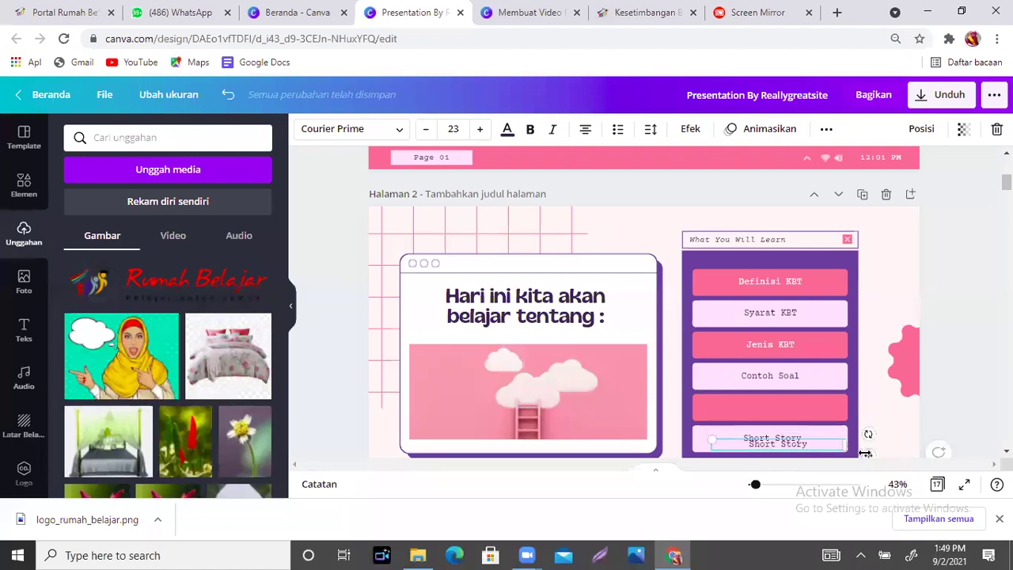
{"action": "left_click_drag", "start_coordinate": [868, 455], "coordinate": [859, 416]}
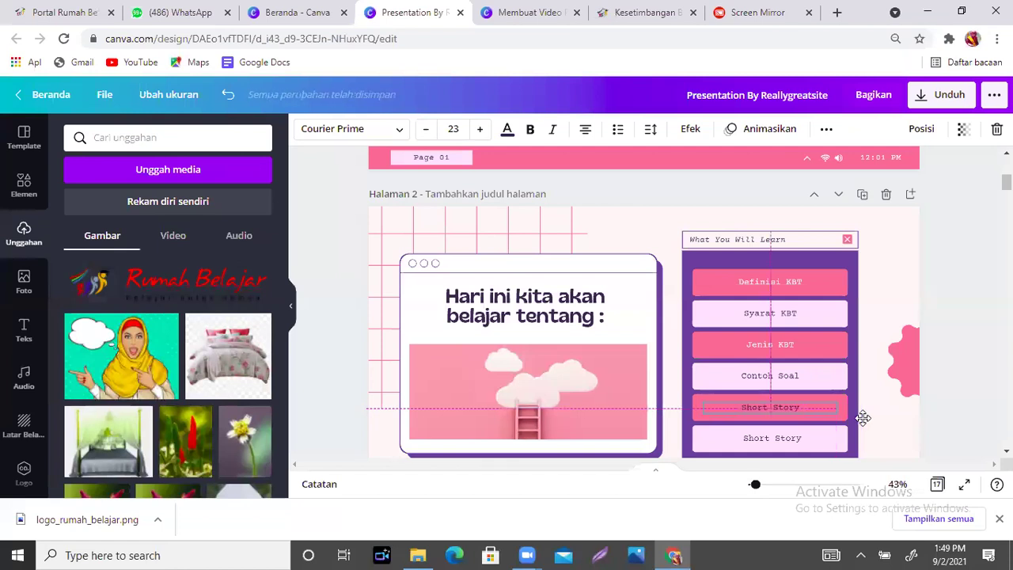
{"action": "double_click", "coordinate": [811, 409]}
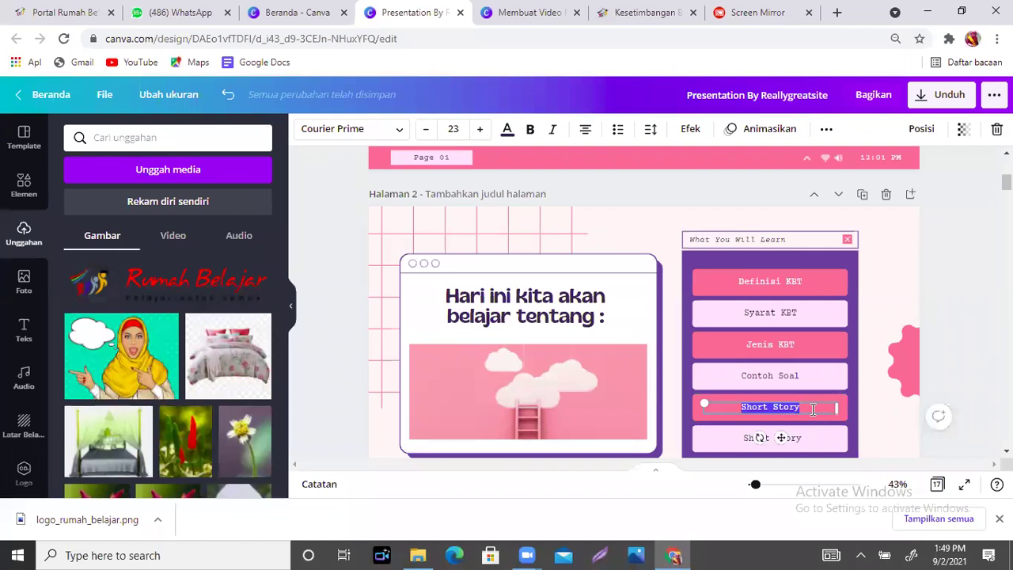
{"action": "type", "text": "Kuis"}
- Replace the remaining "Short Story" topic on the sixth bar with "Motivasi"
{"action": "left_click", "coordinate": [804, 436]}
{"action": "double_click", "coordinate": [805, 435]}
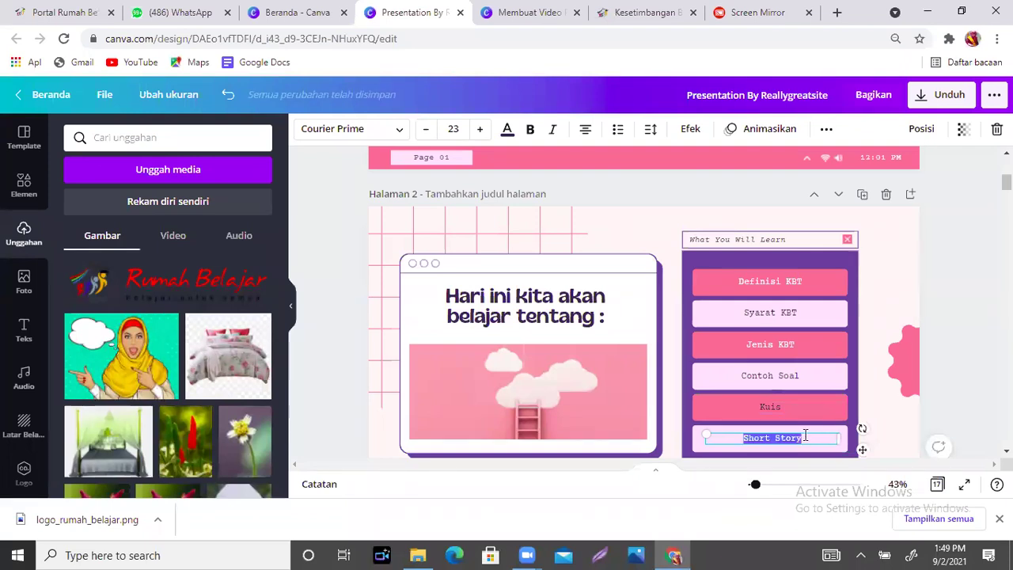
{"action": "type", "text": "Motiba"}
{"action": "key", "text": "BackSpace"}
{"action": "key", "text": "BackSpace"}
{"action": "type", "text": "vasi"}
{"action": "left_click", "coordinate": [884, 409]}
- Remove the sixth topic from the page 2 list, deleting both the "Motivasi" text and its bar
{"action": "left_click", "coordinate": [798, 438]}
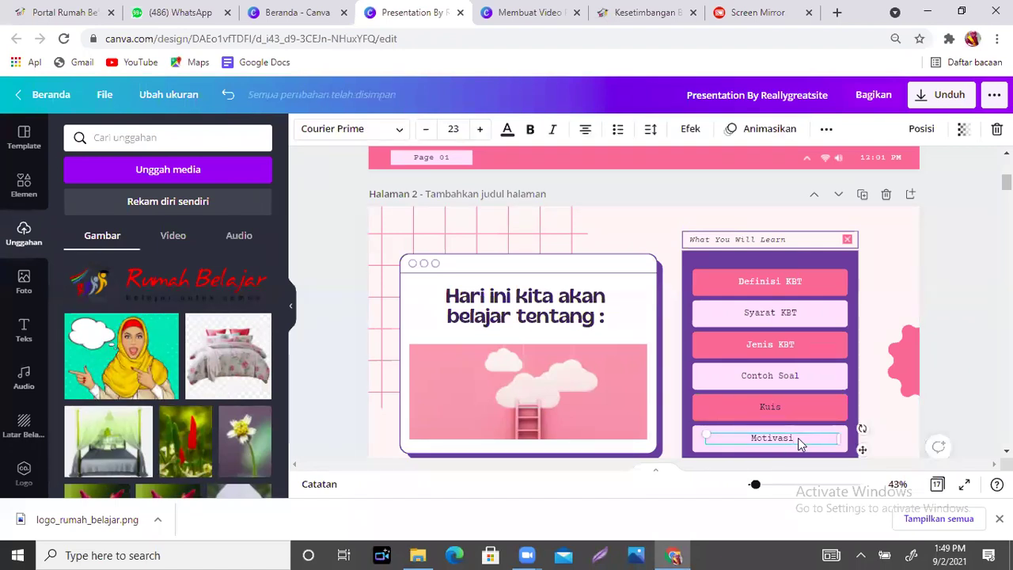
{"action": "key", "text": "Delete"}
{"action": "left_click", "coordinate": [797, 437]}
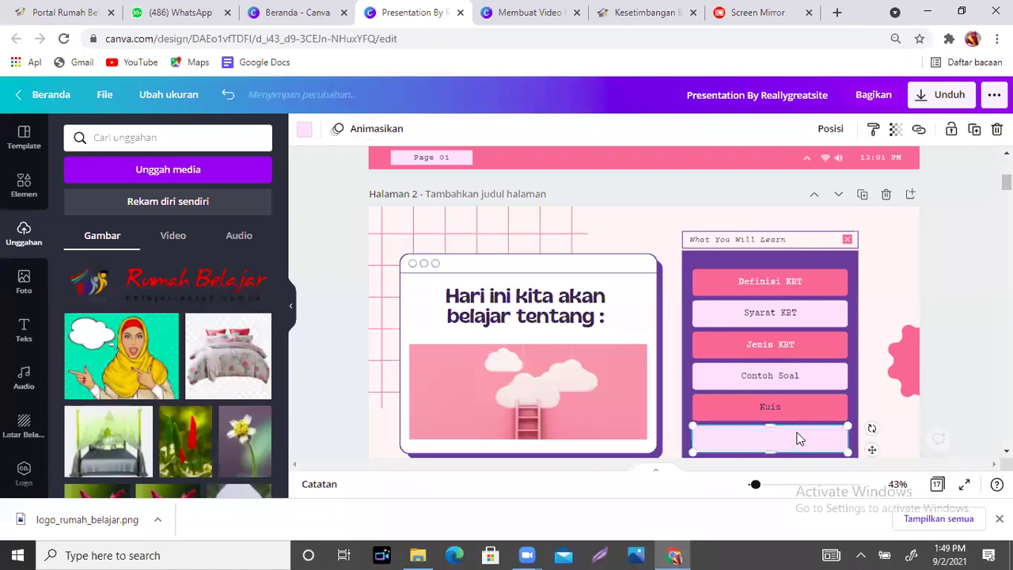
{"action": "key", "text": "Delete"}
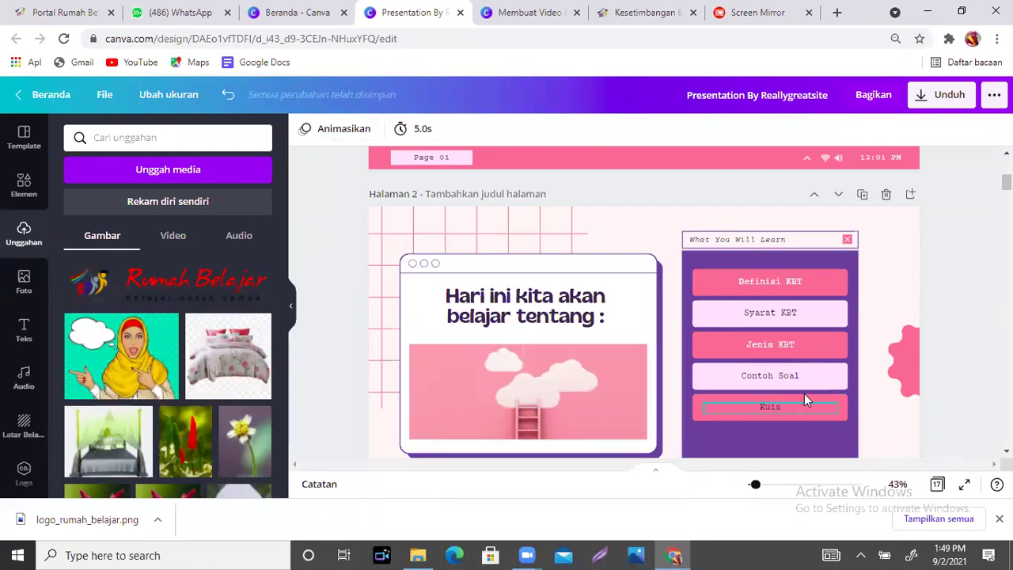
{"action": "left_click", "coordinate": [785, 444]}
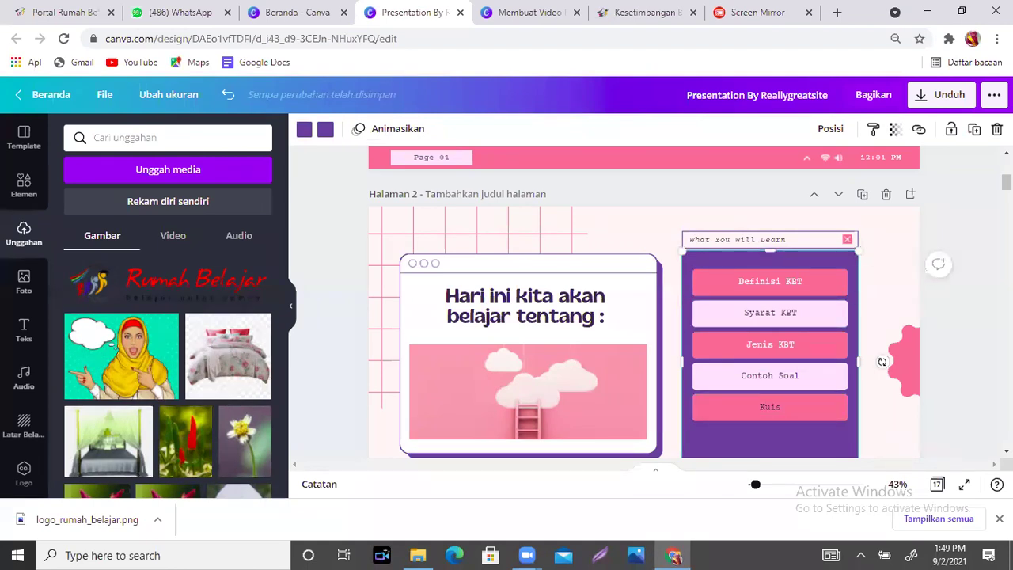
- Group the five remaining topic bars with their labels and move the group slightly lower within the purple panel
{"action": "left_click", "coordinate": [773, 412]}
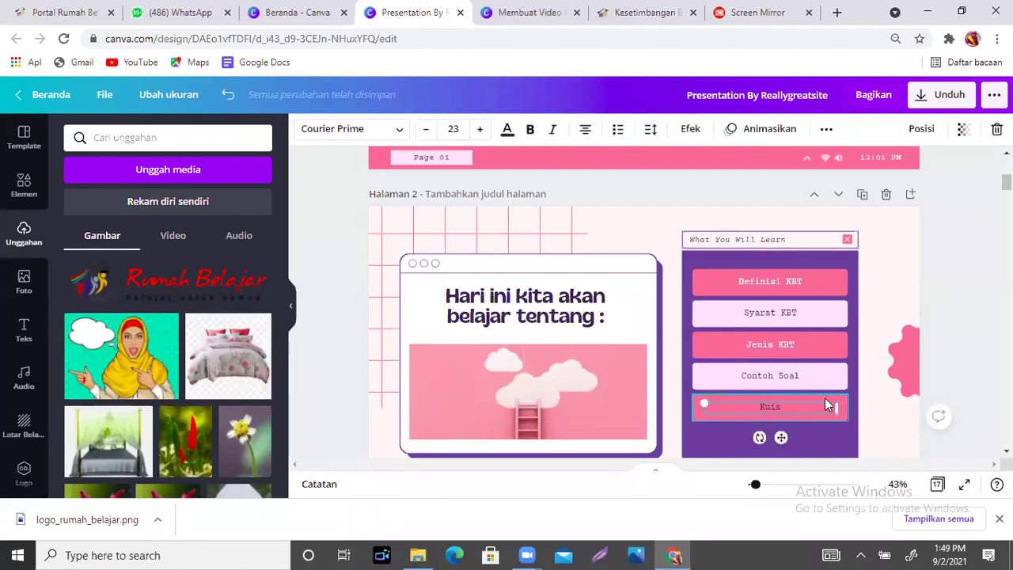
{"action": "left_click", "coordinate": [825, 398]}
{"action": "left_click", "coordinate": [756, 372], "text": "shift"}
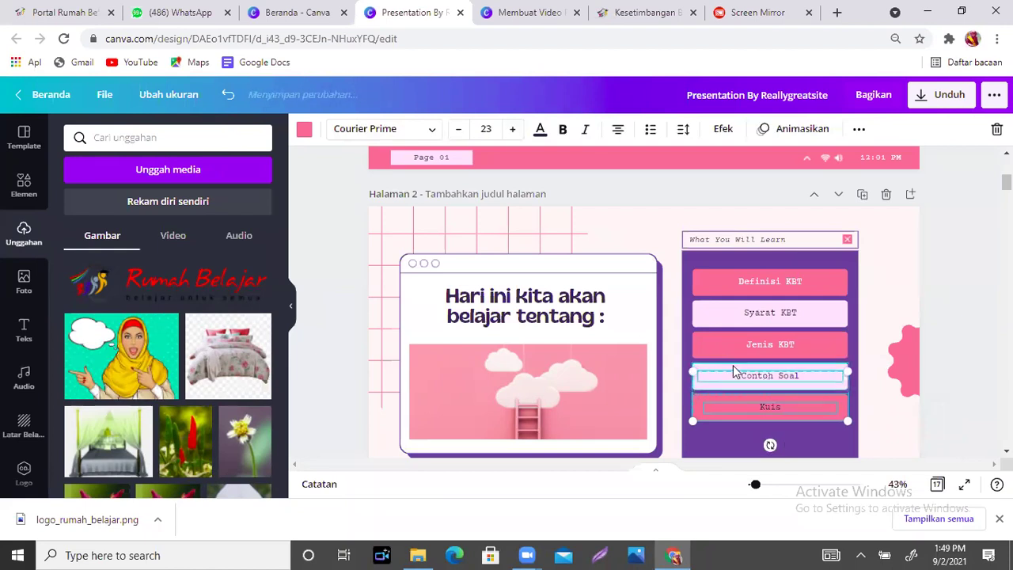
{"action": "left_click", "coordinate": [746, 343], "text": "shift"}
{"action": "left_click", "coordinate": [742, 311], "text": "shift"}
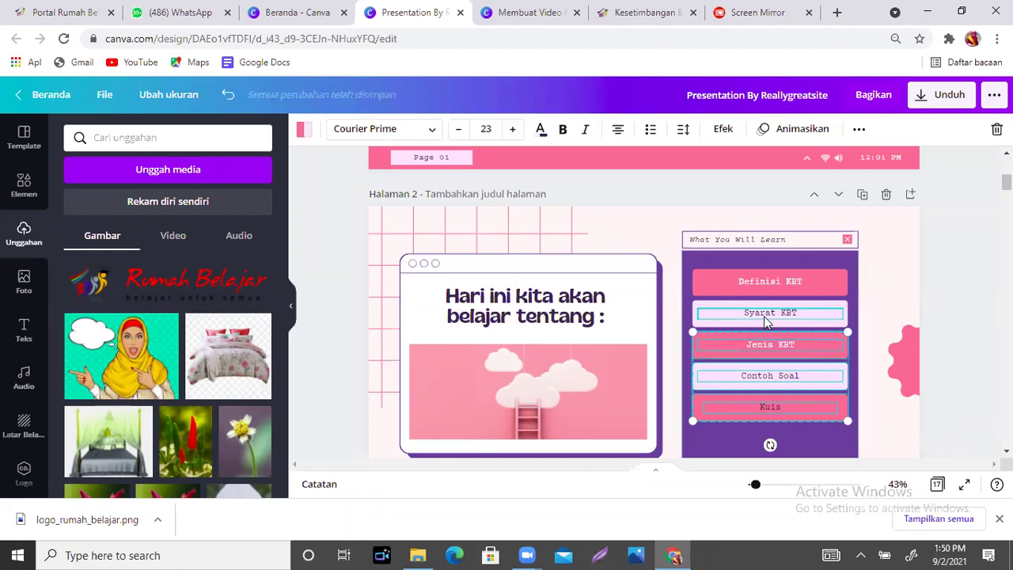
{"action": "left_click", "coordinate": [752, 284], "text": "shift"}
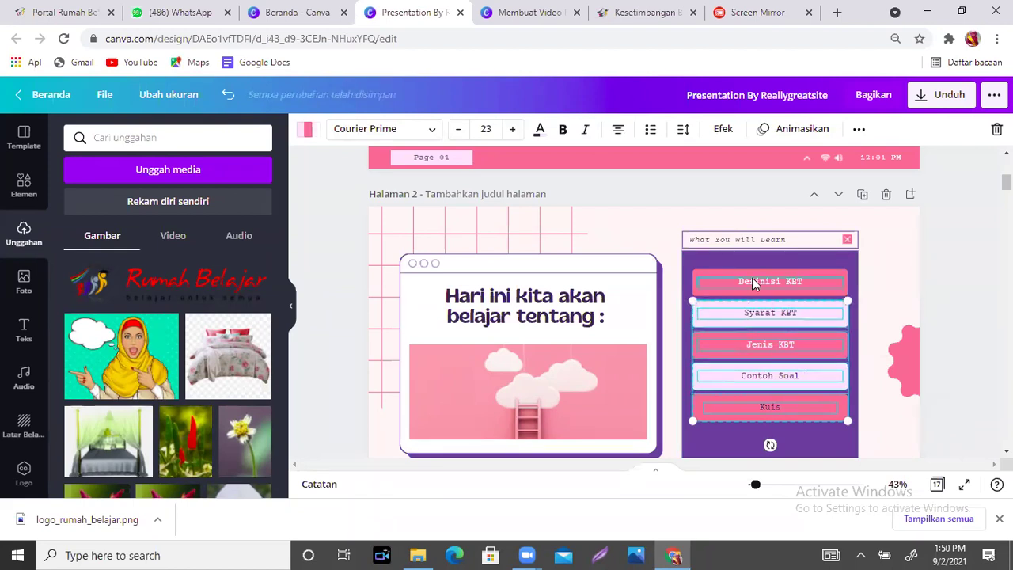
{"action": "left_click", "coordinate": [753, 280], "text": "shift"}
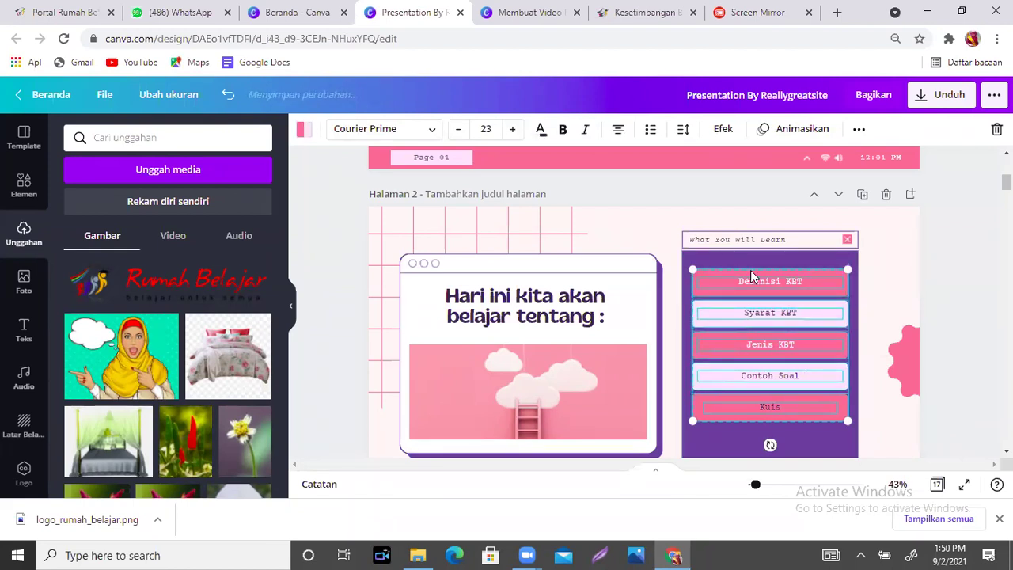
{"action": "left_click", "coordinate": [860, 130]}
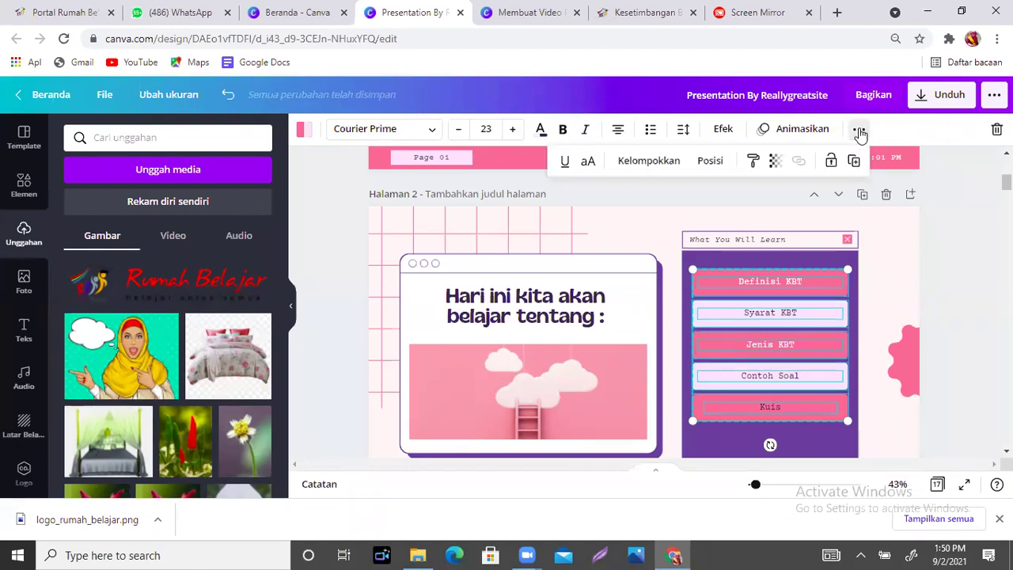
{"action": "left_click", "coordinate": [649, 162]}
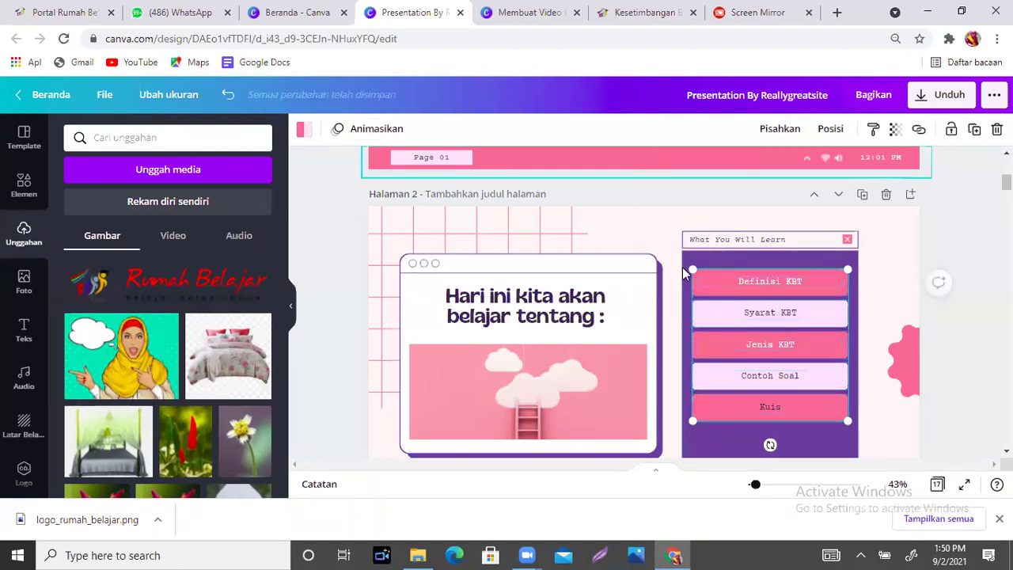
{"action": "mouse_move", "coordinate": [789, 338]}
{"action": "left_mouse_down"}
{"action": "mouse_move", "coordinate": [790, 360]}
{"action": "mouse_move", "coordinate": [788, 329]}
{"action": "left_mouse_up"}
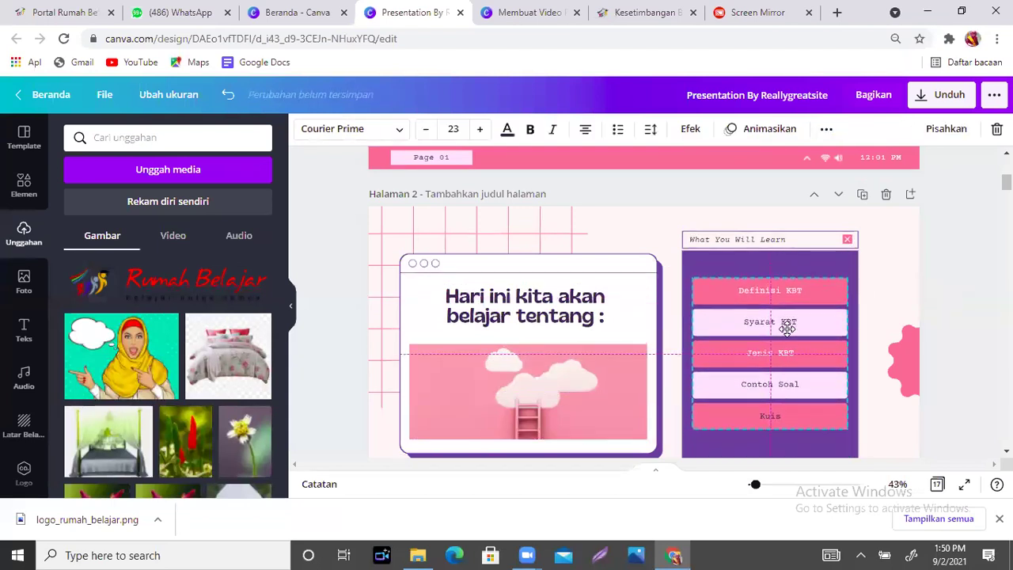
{"action": "left_click", "coordinate": [938, 265]}
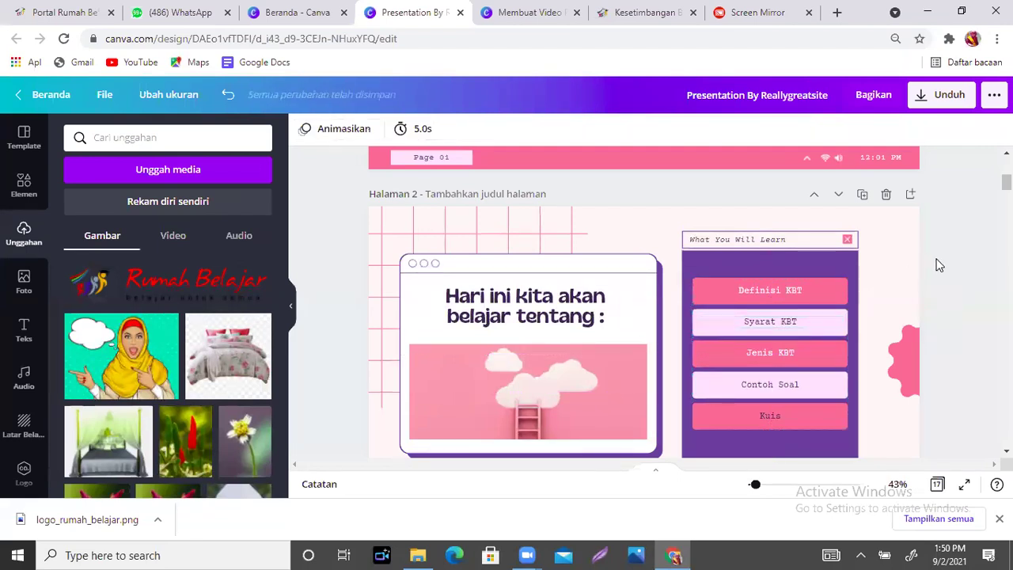
- Clear the pink cloud picture from the page 2 frame and search the elements for "kesetimbangan benda tegar" photos
{"action": "left_click", "coordinate": [489, 386]}
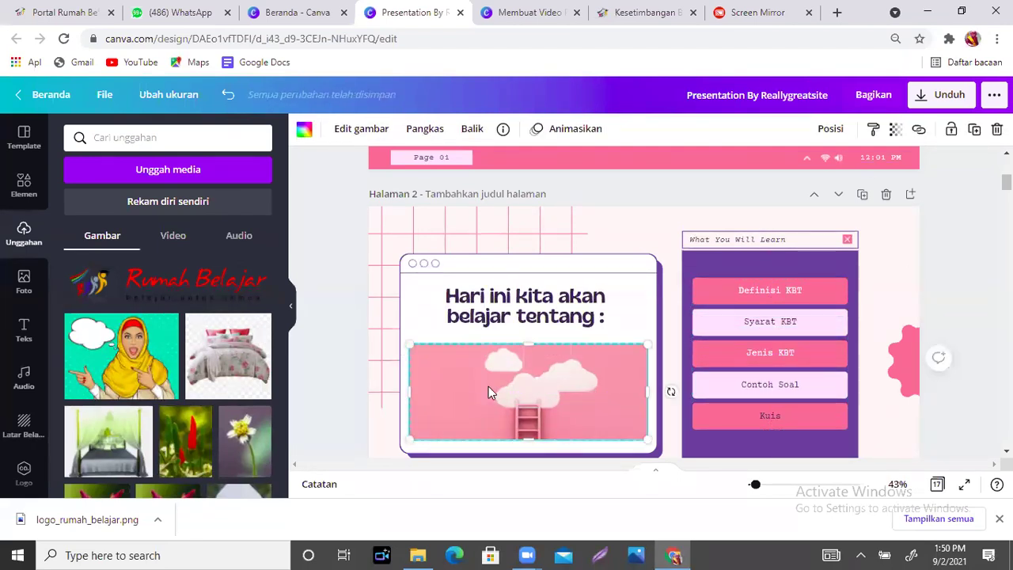
{"action": "key", "text": "ctrl+z"}
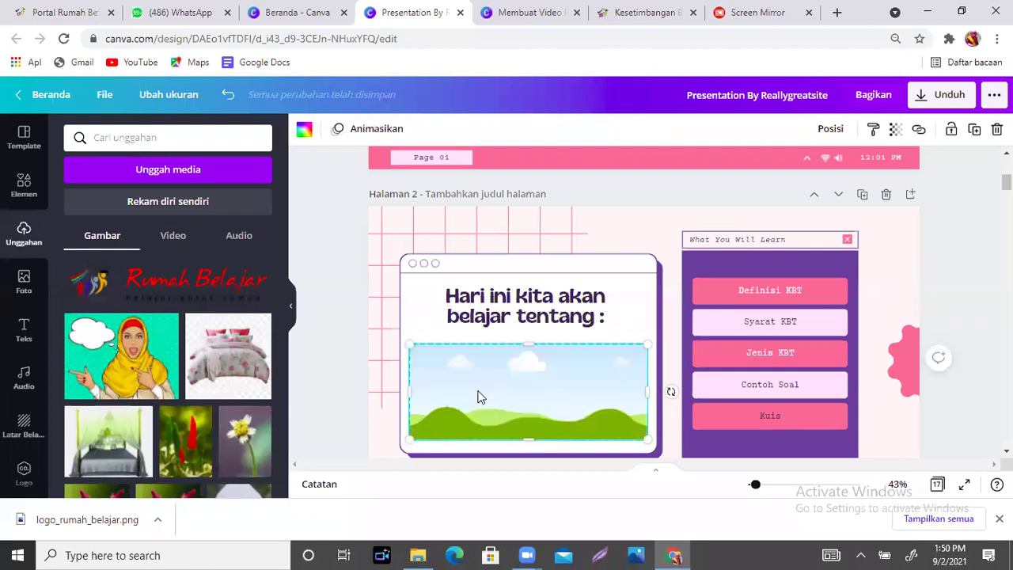
{"action": "left_click", "coordinate": [22, 188]}
{"action": "left_click", "coordinate": [212, 134]}
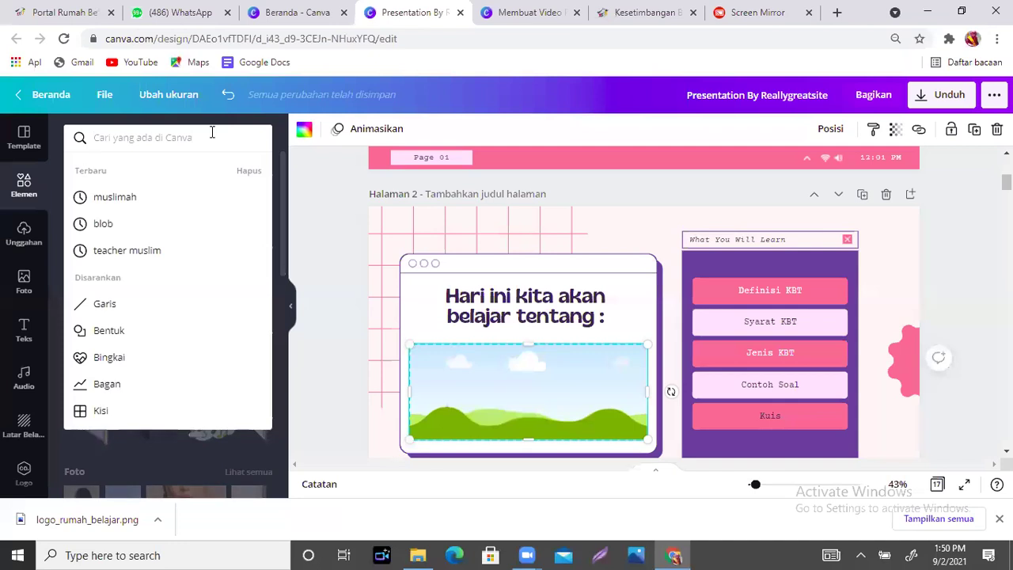
{"action": "type", "text": "kesetim"}
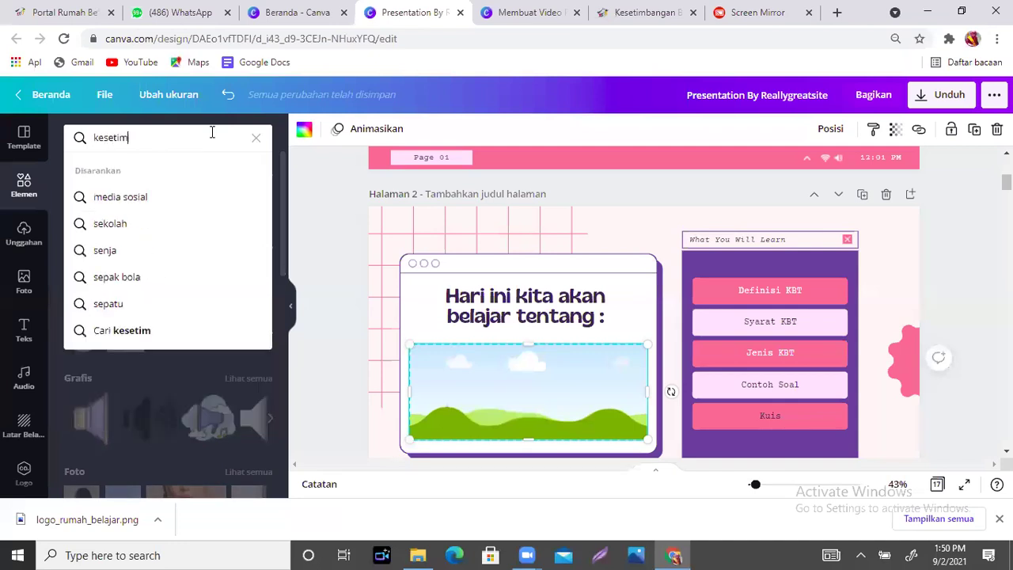
{"action": "type", "text": "bangan be"}
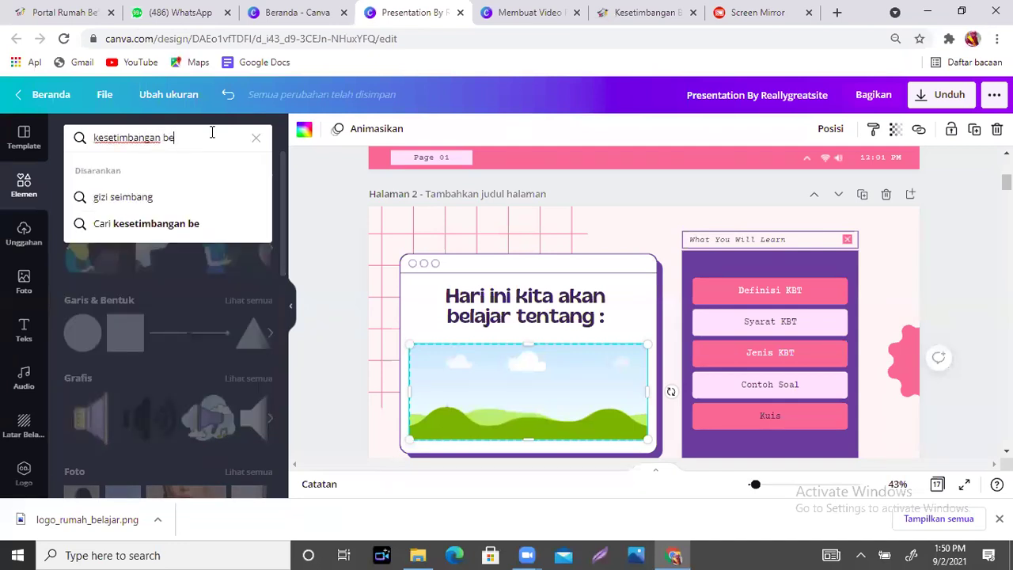
{"action": "type", "text": "nda tegar"}
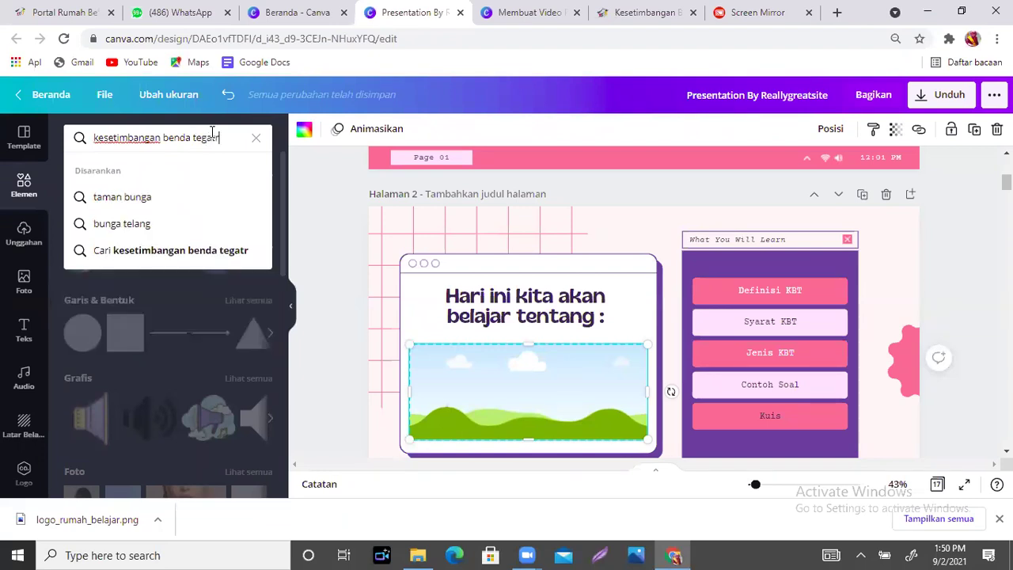
{"action": "key", "text": "Return"}
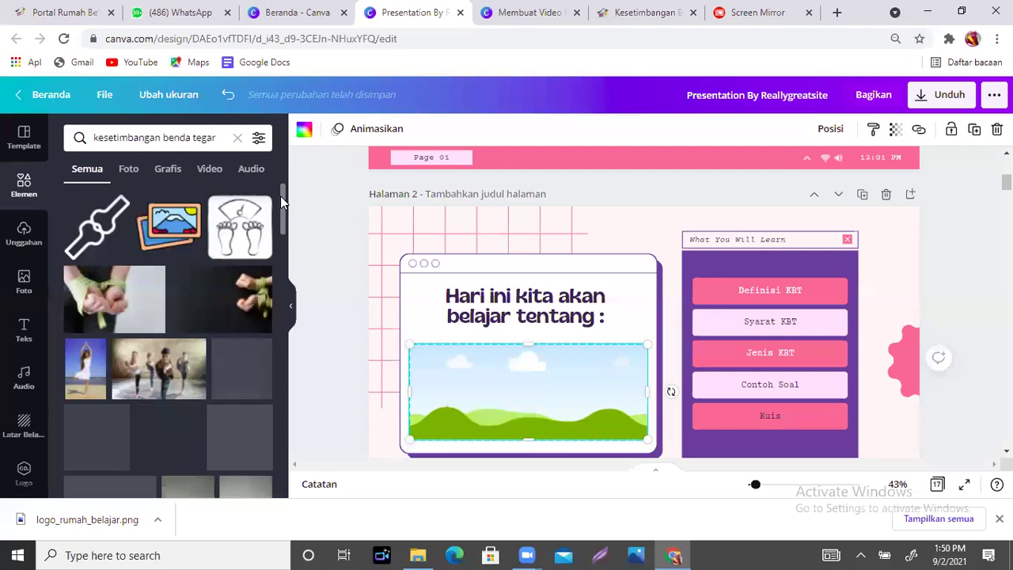
{"action": "left_click", "coordinate": [129, 169]}
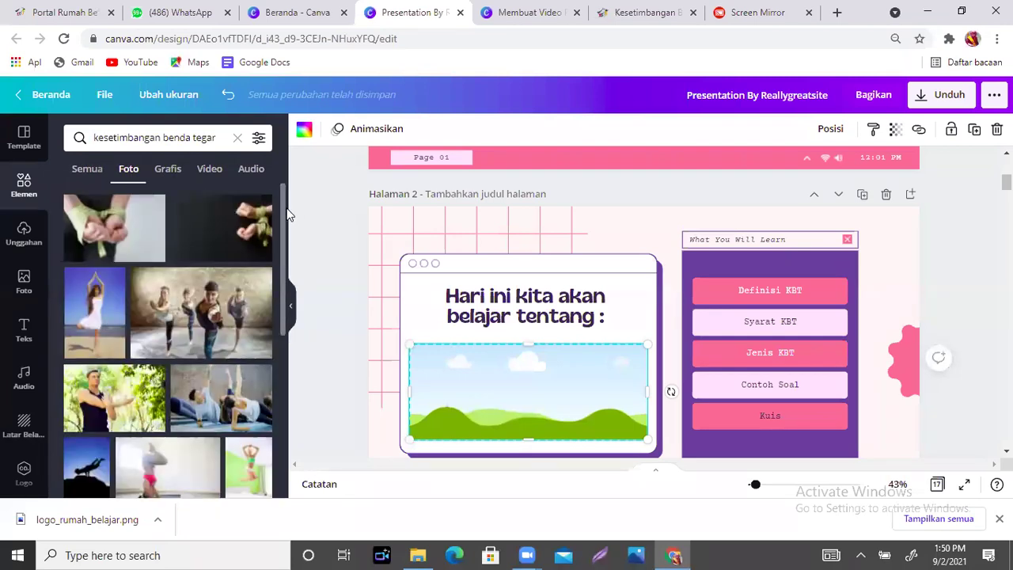
- Fill the empty picture frame under the page 2 heading with the red jack stand photo
{"action": "scroll", "coordinate": [210, 285], "scroll_direction": "down", "scroll_amount": 1}
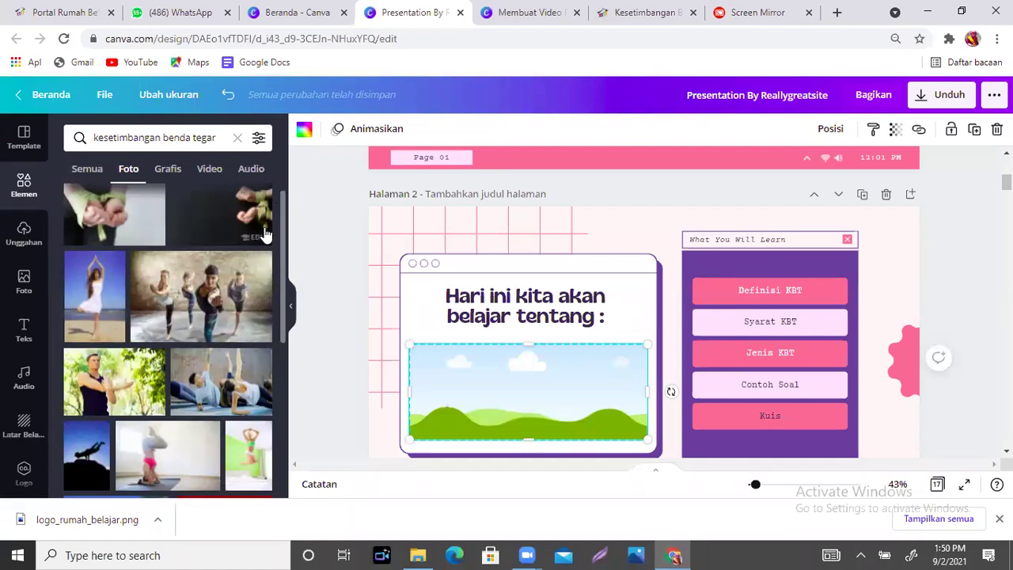
{"action": "left_click_drag", "start_coordinate": [281, 207], "coordinate": [293, 391]}
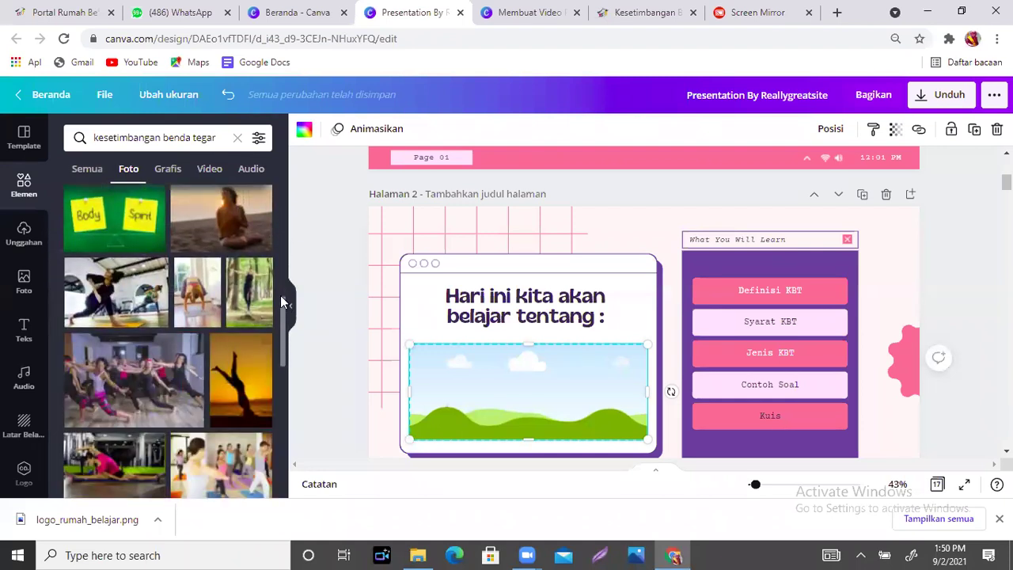
{"action": "left_click_drag", "start_coordinate": [281, 301], "coordinate": [292, 379]}
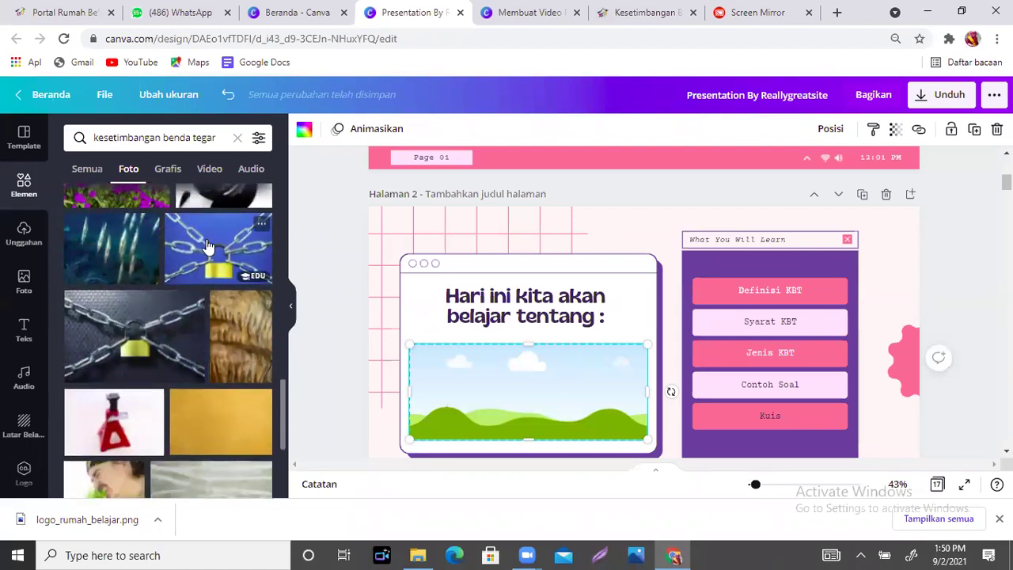
{"action": "left_click", "coordinate": [114, 425]}
{"action": "left_click_drag", "start_coordinate": [663, 356], "coordinate": [534, 408]}
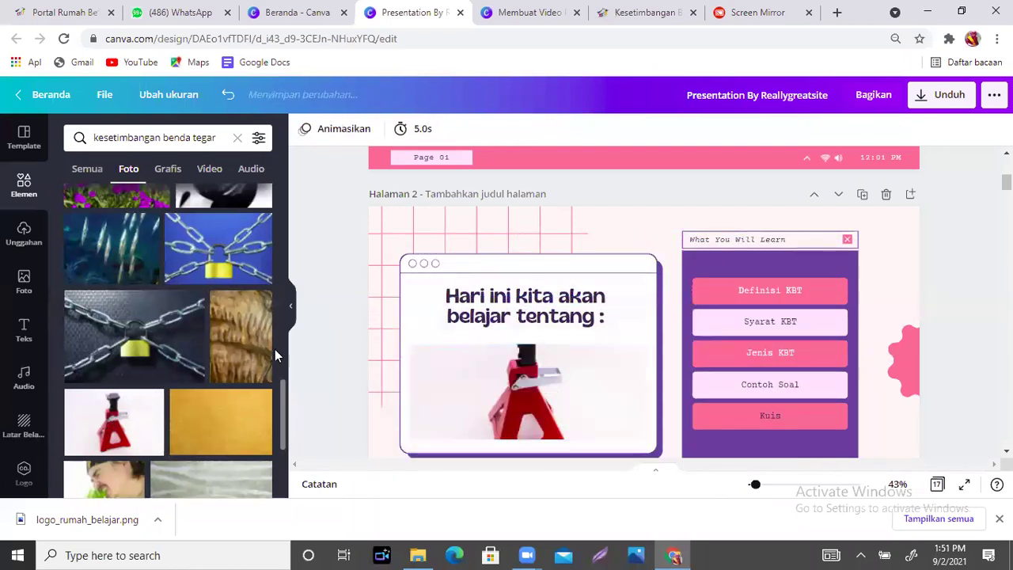
- Replace the jack stand picture in the frame with the photo of a group balancing on one leg
{"action": "scroll", "coordinate": [282, 403], "scroll_direction": "down", "scroll_amount": 3}
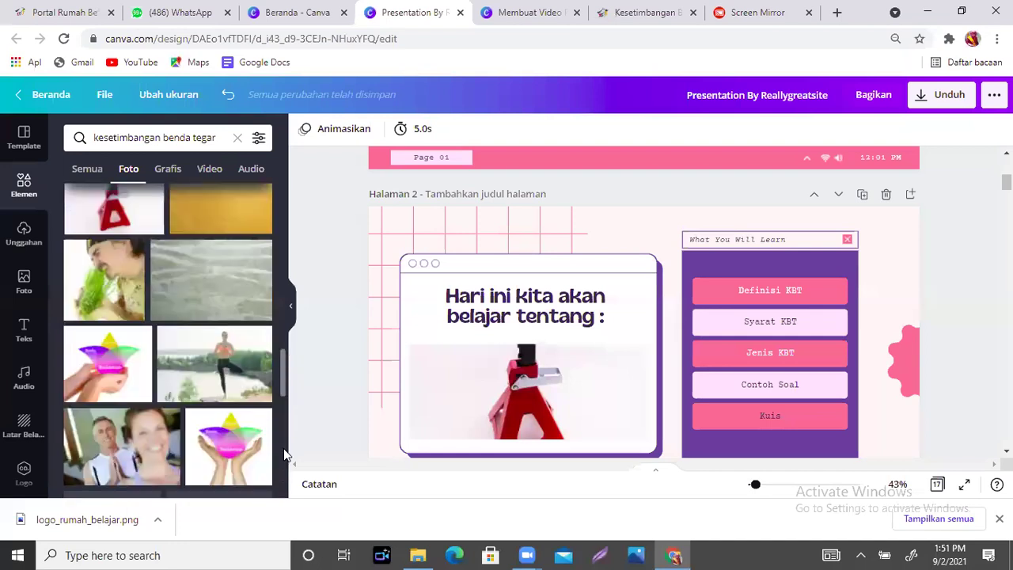
{"action": "scroll", "coordinate": [283, 452], "scroll_direction": "down", "scroll_amount": 3}
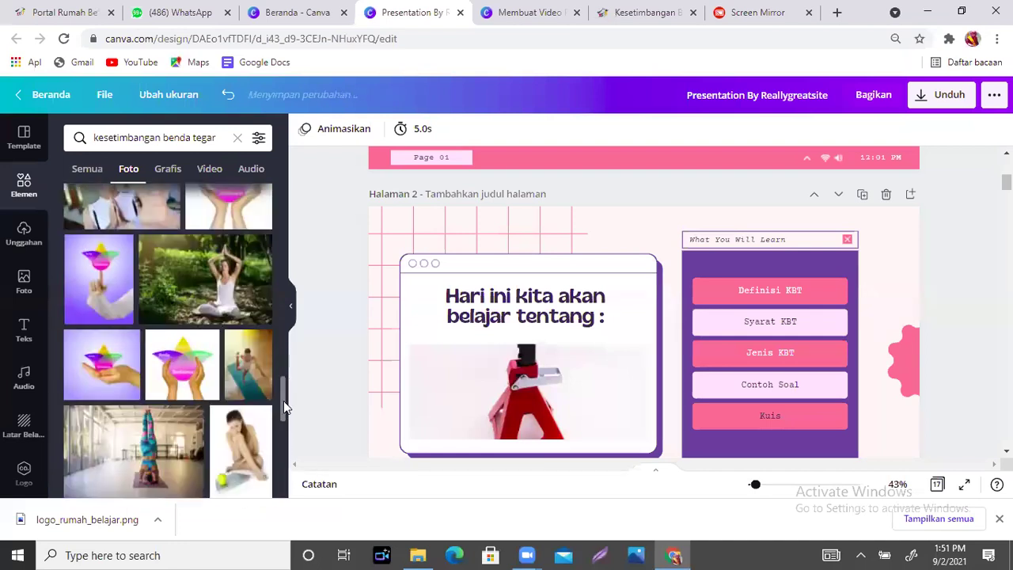
{"action": "left_click_drag", "start_coordinate": [286, 393], "coordinate": [289, 451]}
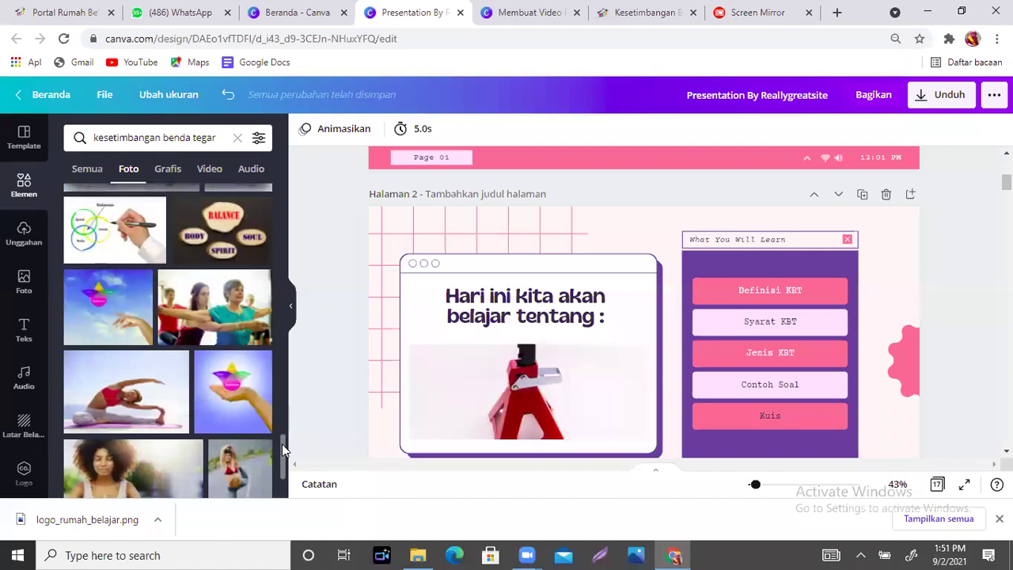
{"action": "scroll", "coordinate": [281, 444], "scroll_direction": "down", "scroll_amount": 4}
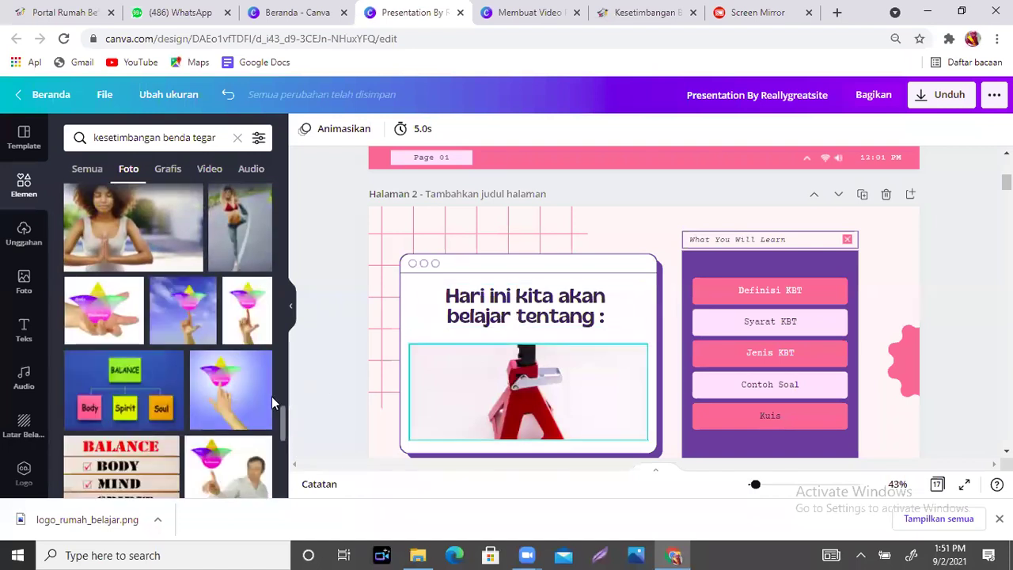
{"action": "left_click_drag", "start_coordinate": [283, 431], "coordinate": [282, 193]}
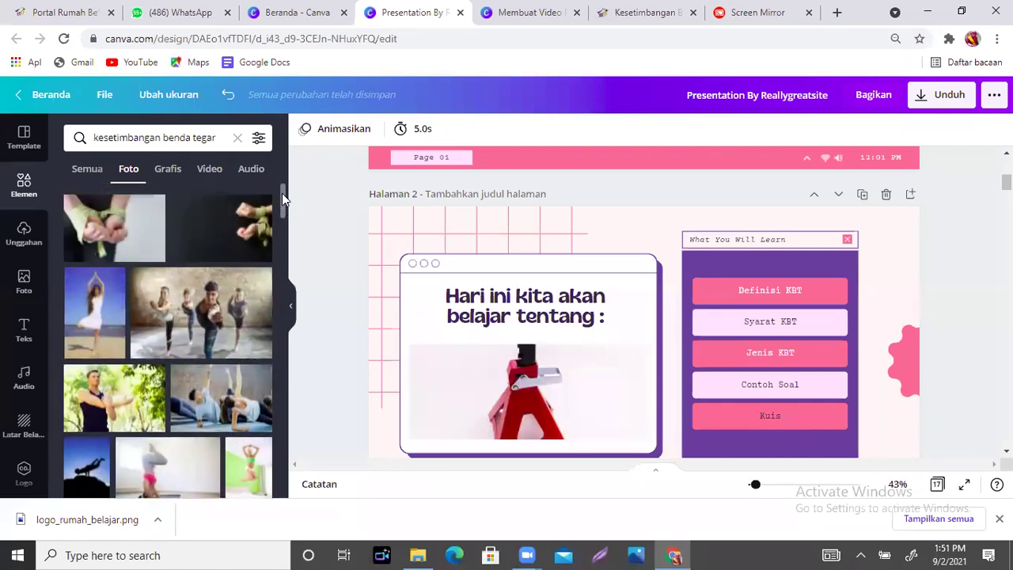
{"action": "left_click", "coordinate": [212, 285]}
{"action": "left_click_drag", "start_coordinate": [532, 410], "coordinate": [740, 389]}
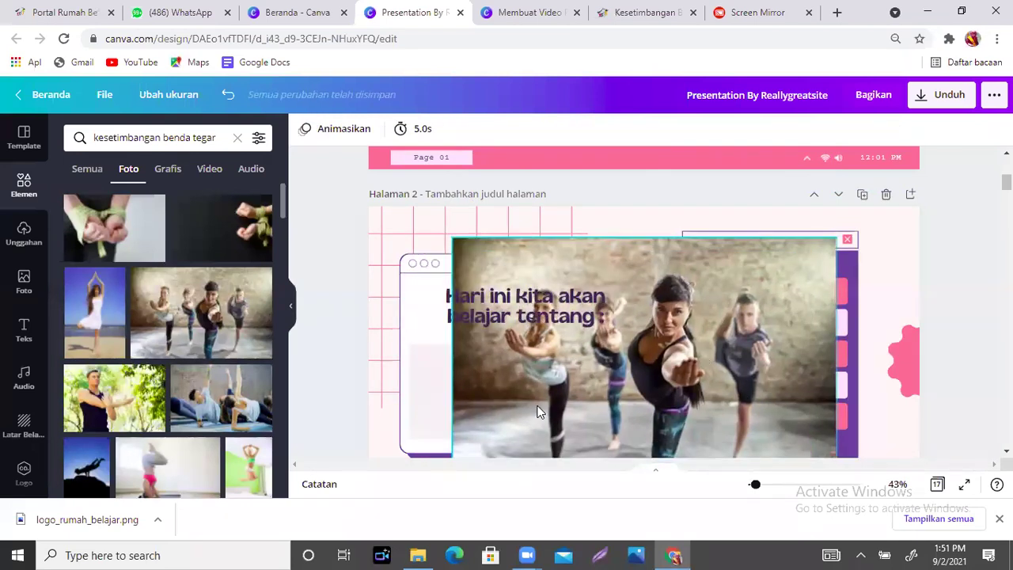
{"action": "left_click", "coordinate": [572, 436]}
{"action": "left_click_drag", "start_coordinate": [549, 393], "coordinate": [539, 425]}
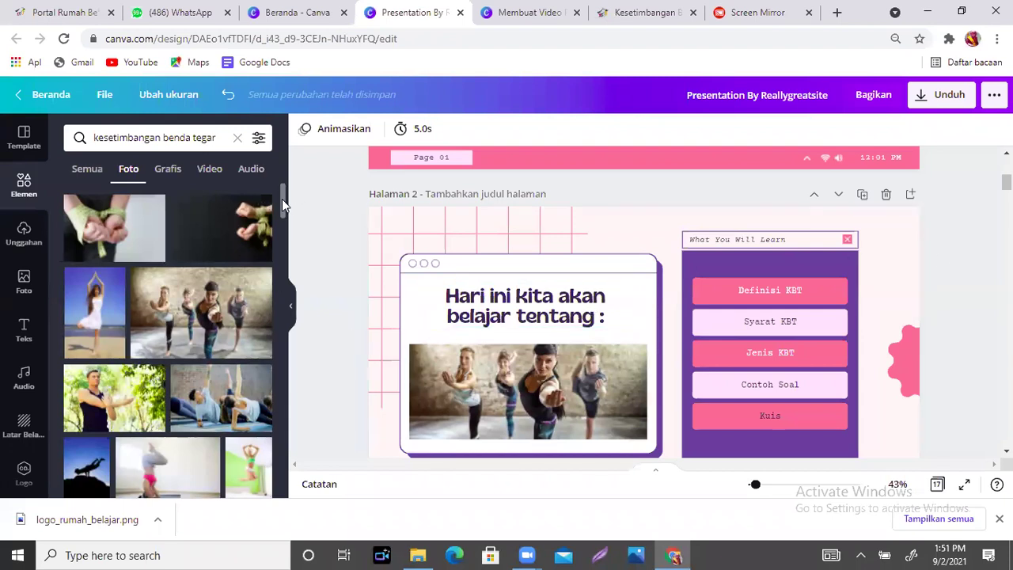
- Browse further photo results and clear the group balancing photo from the page 2 frame
{"action": "left_click_drag", "start_coordinate": [282, 201], "coordinate": [288, 380]}
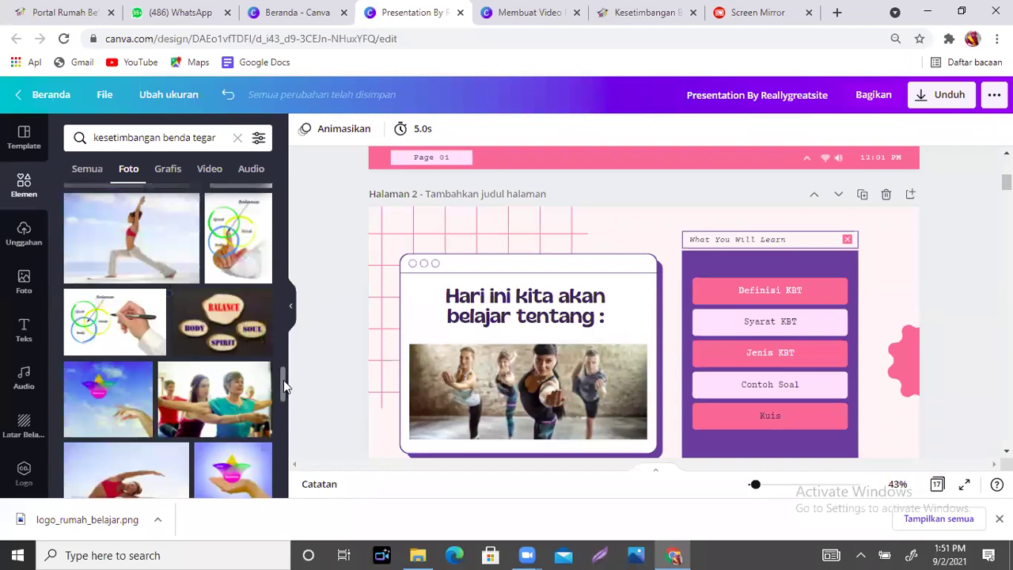
{"action": "left_click_drag", "start_coordinate": [282, 379], "coordinate": [284, 439]}
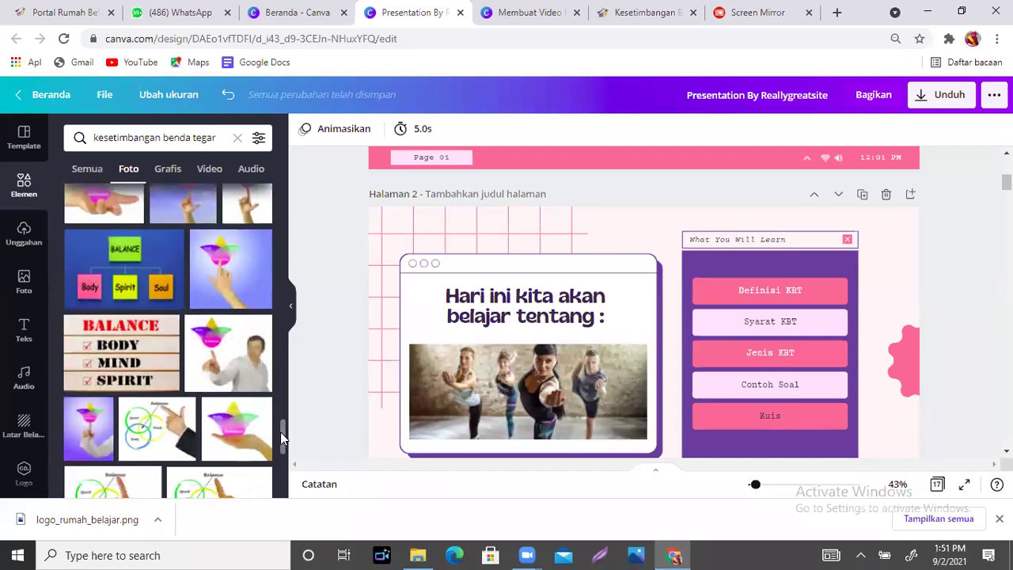
{"action": "left_click", "coordinate": [459, 386]}
{"action": "key", "text": "Delete"}
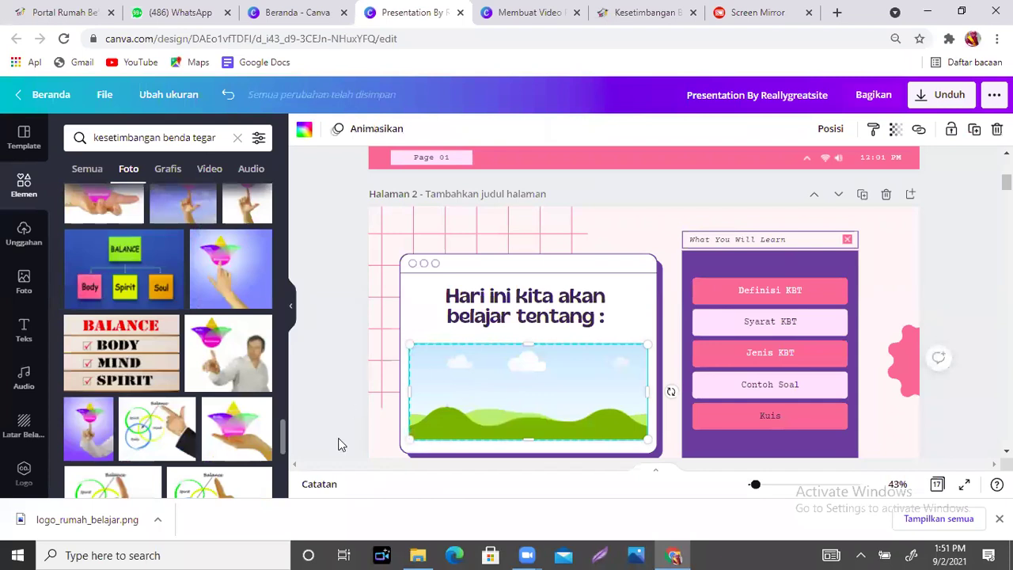
- Look through further photo and graphic results for "kesetimbangan benda tegar" for a picture that fits the topic
{"action": "left_click_drag", "start_coordinate": [282, 421], "coordinate": [284, 474]}
{"action": "left_click_drag", "start_coordinate": [284, 439], "coordinate": [285, 474]}
{"action": "scroll", "coordinate": [166, 332], "scroll_direction": "down", "scroll_amount": 3}
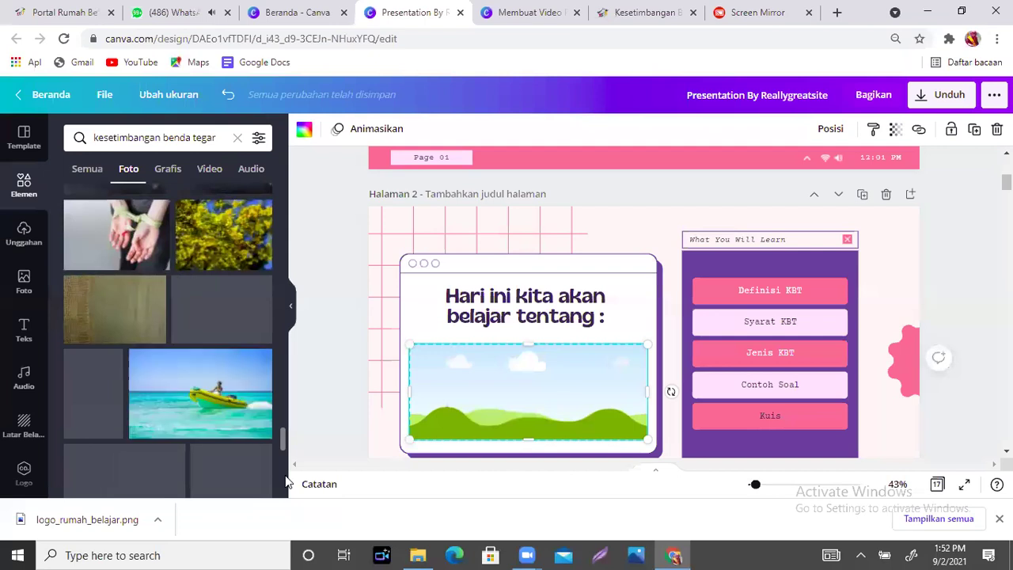
{"action": "left_click", "coordinate": [159, 172]}
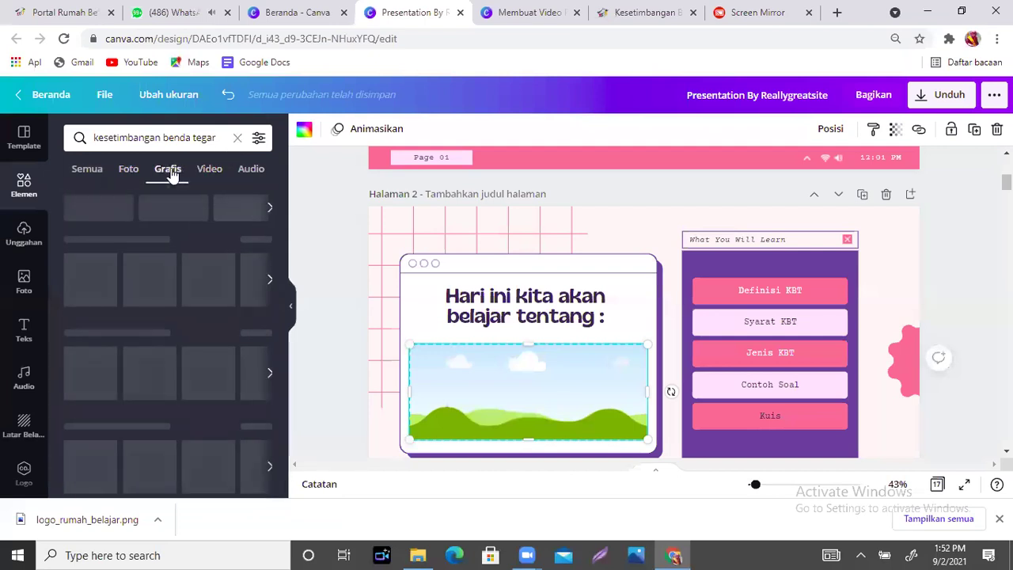
{"action": "left_click_drag", "start_coordinate": [282, 196], "coordinate": [288, 495]}
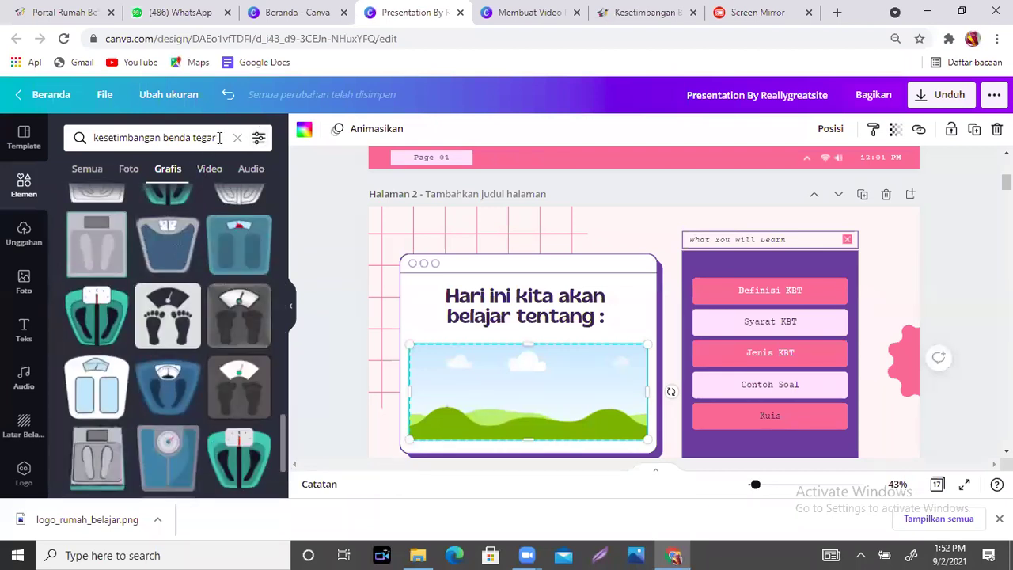
- Search the elements for "kesimbangan benda tegar" and scan the mixed results
{"action": "left_click_drag", "start_coordinate": [219, 138], "coordinate": [67, 129]}
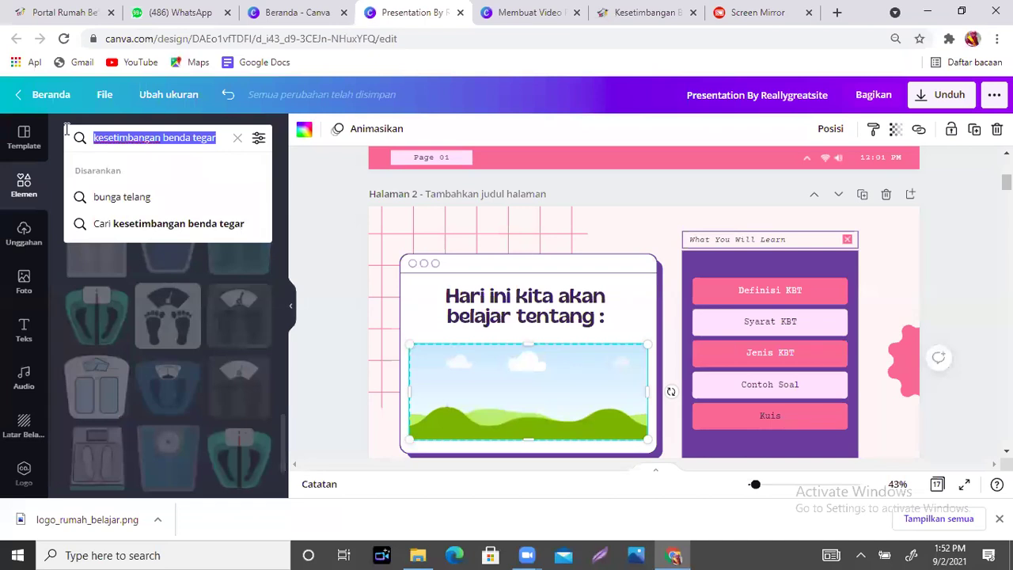
{"action": "type", "text": "kesimbangan benda tegar"}
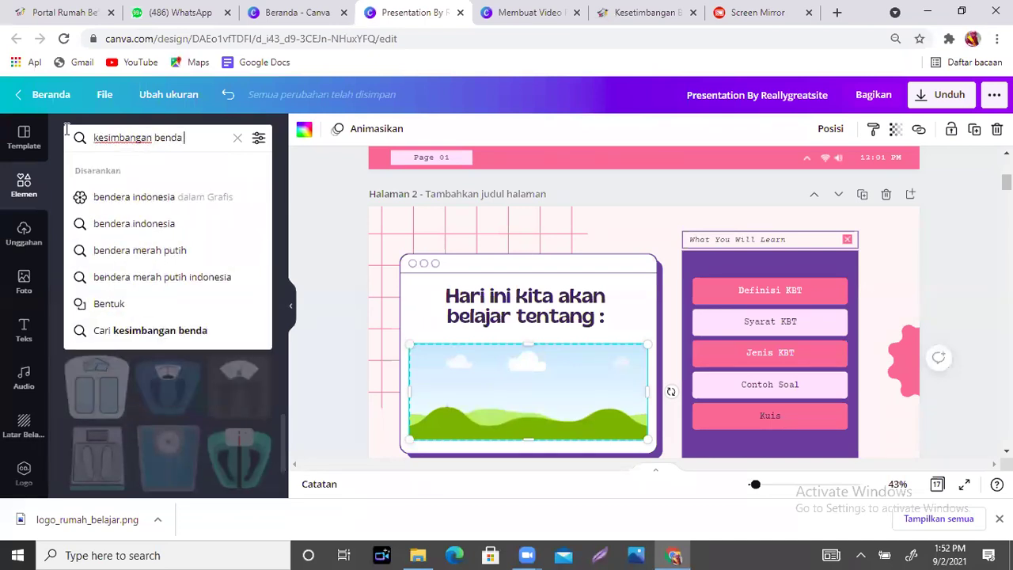
{"action": "key", "text": "Return"}
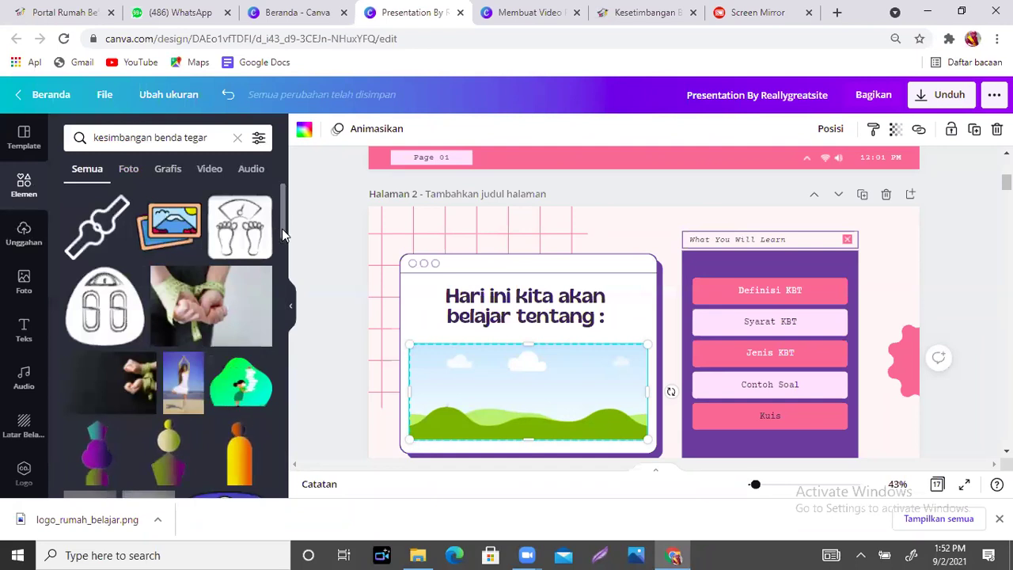
{"action": "scroll", "coordinate": [281, 229], "scroll_direction": "down", "scroll_amount": 3}
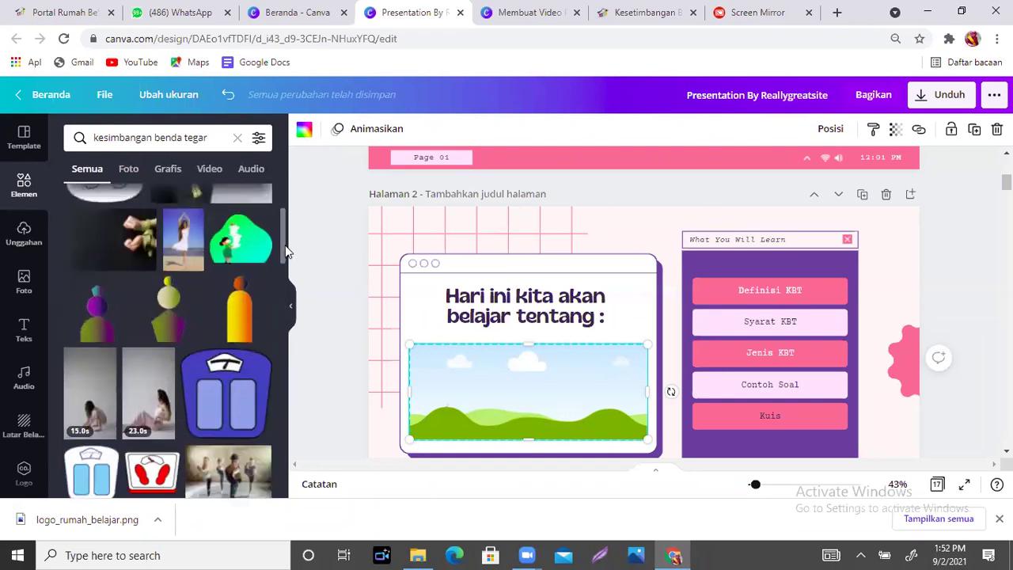
- Examine the graphics results of the "kesimbangan benda tegar" search for a suitable balance illustration
{"action": "left_click", "coordinate": [168, 169]}
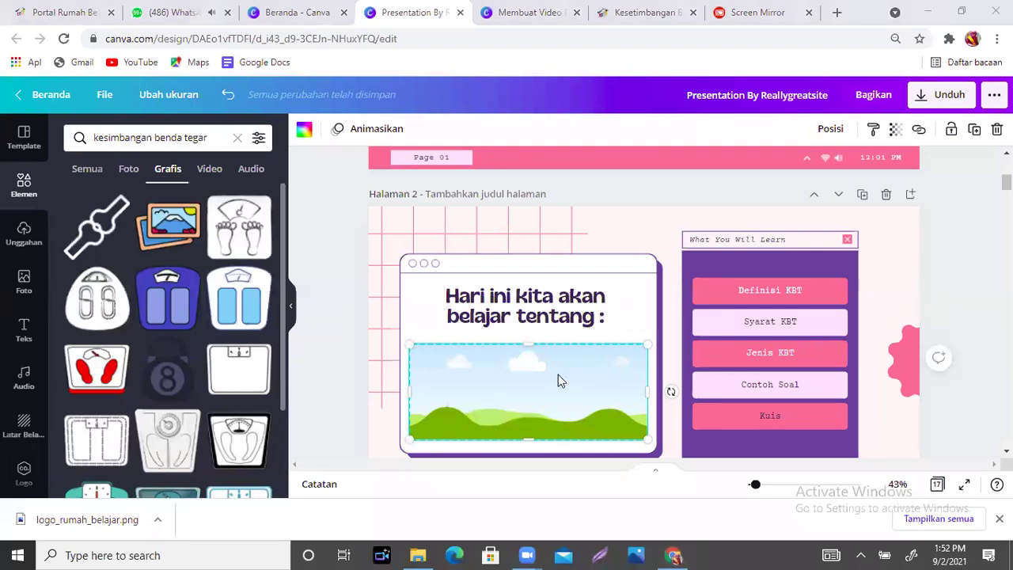
{"action": "scroll", "coordinate": [283, 198], "scroll_direction": "down", "scroll_amount": 5}
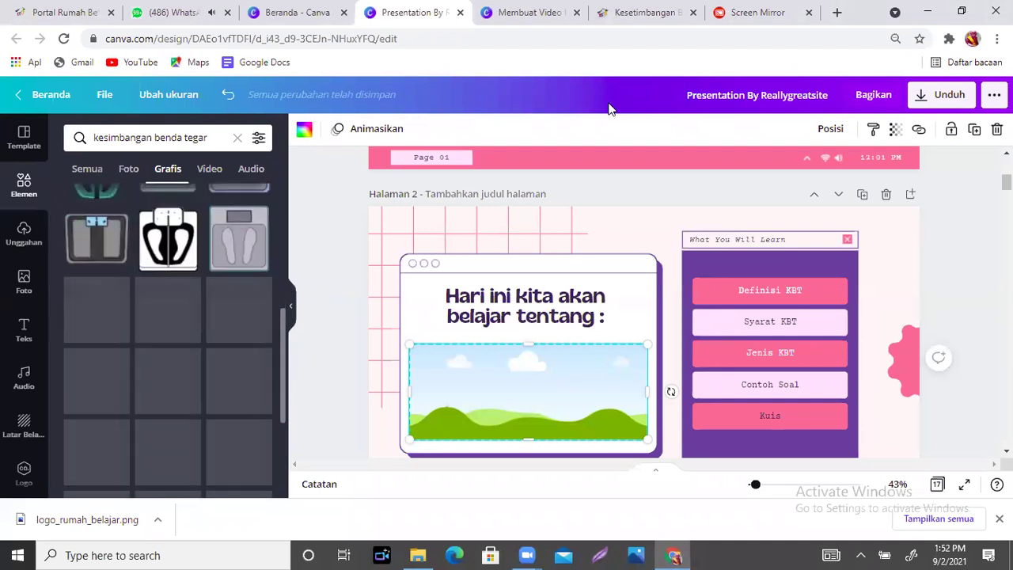
{"action": "left_click_drag", "start_coordinate": [281, 316], "coordinate": [282, 462]}
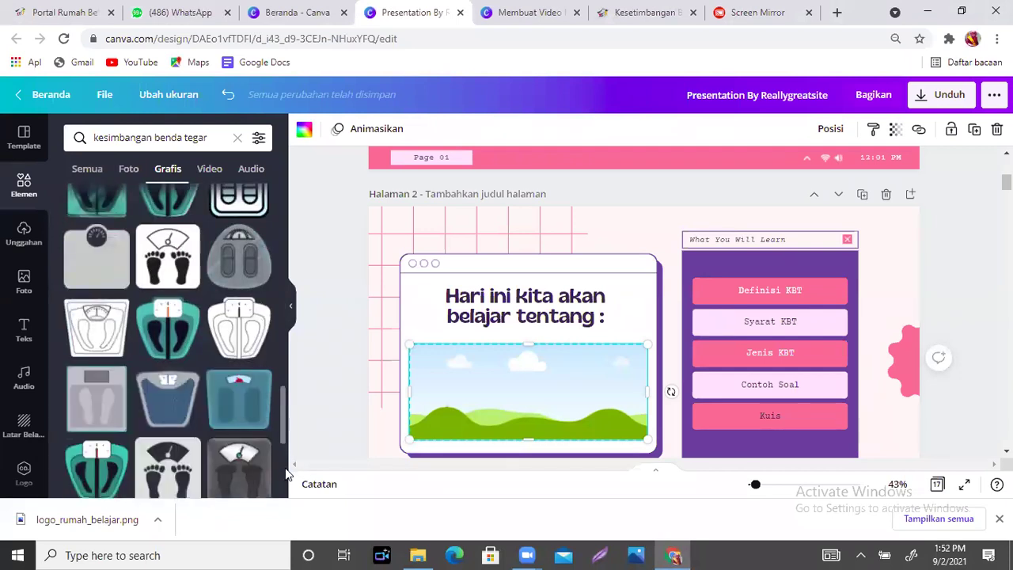
{"action": "left_click_drag", "start_coordinate": [284, 395], "coordinate": [280, 448]}
{"action": "scroll", "coordinate": [283, 455], "scroll_direction": "down", "scroll_amount": 3}
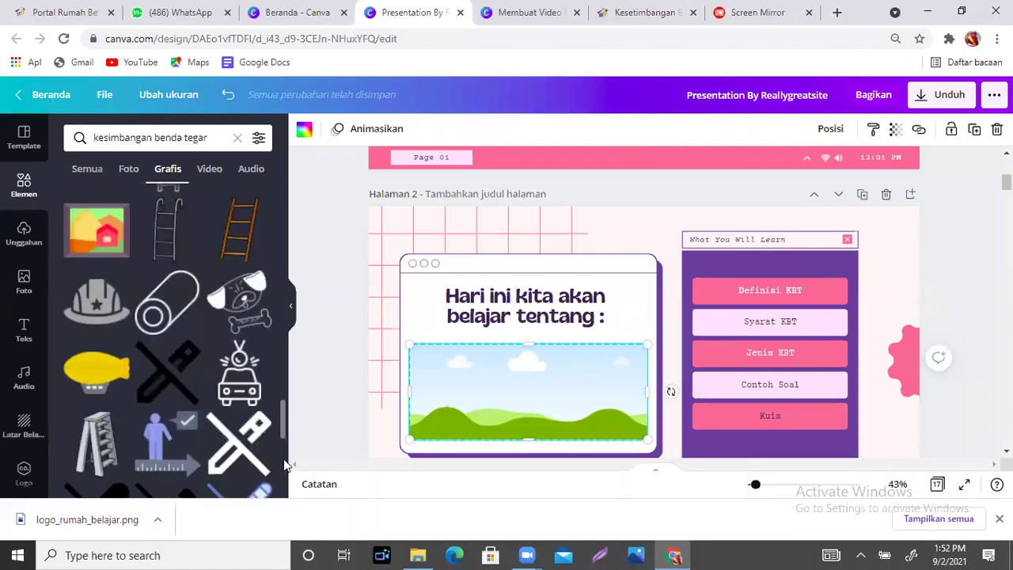
{"action": "mouse_move", "coordinate": [284, 424]}
{"action": "left_mouse_down"}
{"action": "mouse_move", "coordinate": [285, 452]}
{"action": "mouse_move", "coordinate": [268, 153]}
{"action": "mouse_move", "coordinate": [285, 313]}
{"action": "left_mouse_up"}
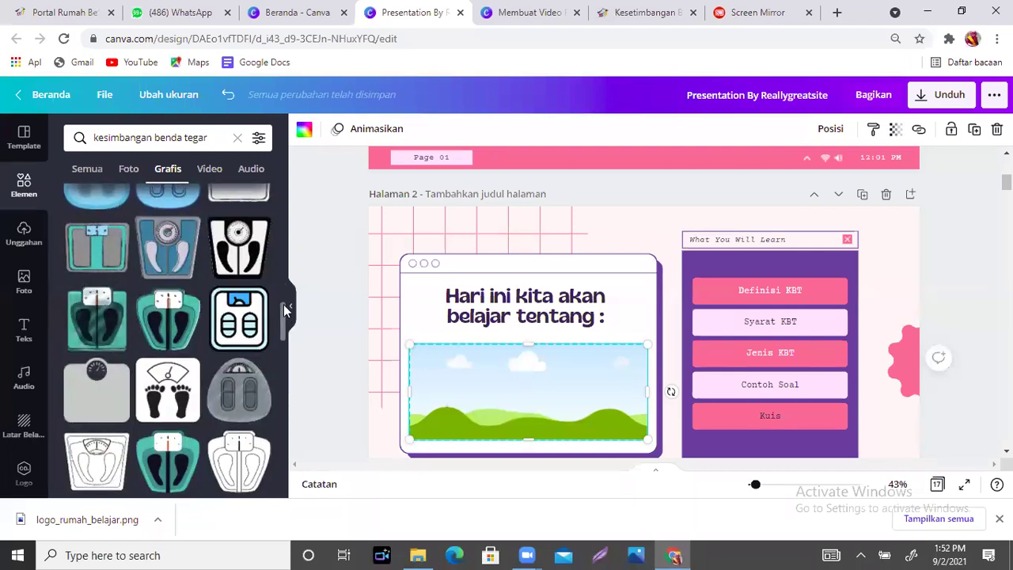
{"action": "left_click_drag", "start_coordinate": [284, 314], "coordinate": [278, 178]}
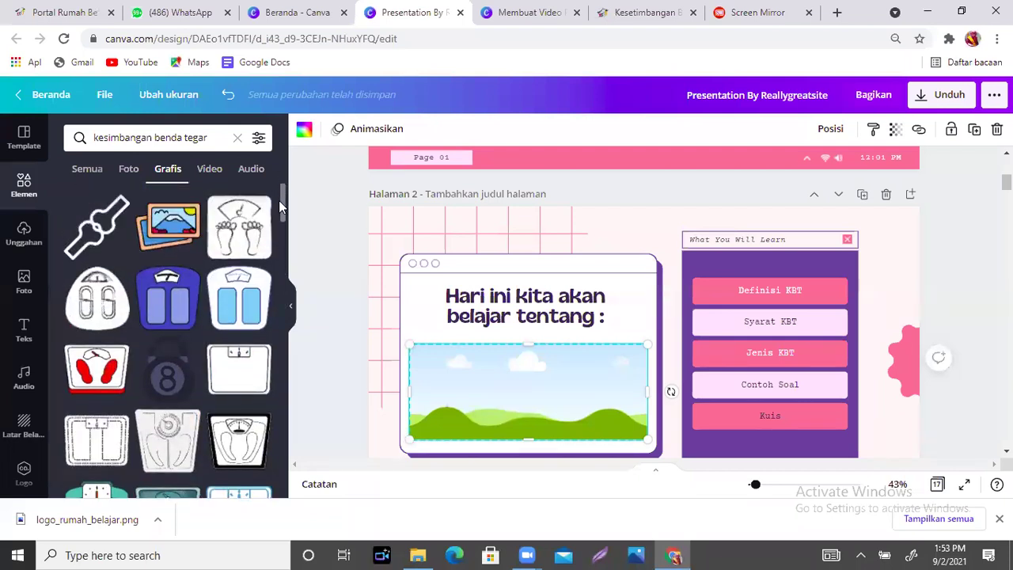
- Find the silhouette photo of a person balancing on their hands on a rock among all results and fill the page 2 picture frame with it
{"action": "scroll", "coordinate": [279, 200], "scroll_direction": "down", "scroll_amount": 1}
{"action": "left_click", "coordinate": [131, 171]}
{"action": "left_click", "coordinate": [90, 170]}
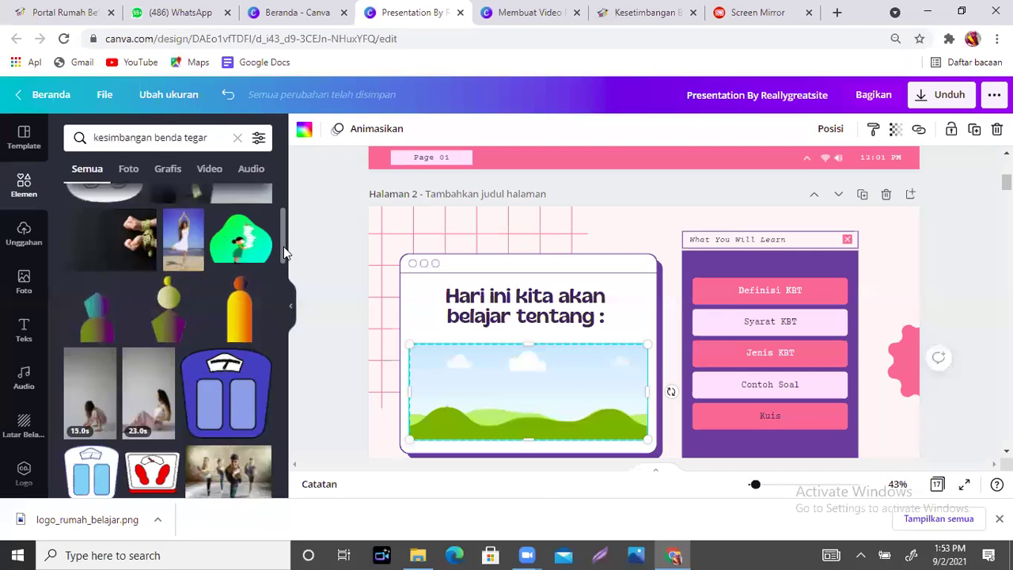
{"action": "left_click_drag", "start_coordinate": [282, 228], "coordinate": [278, 194]}
{"action": "left_click_drag", "start_coordinate": [279, 236], "coordinate": [280, 263]}
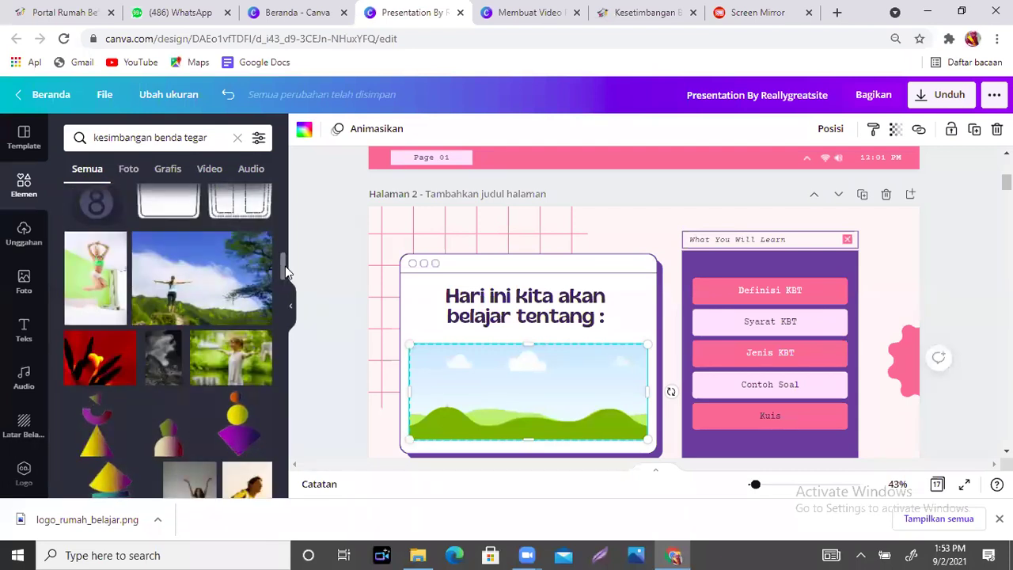
{"action": "left_click_drag", "start_coordinate": [280, 258], "coordinate": [280, 233]}
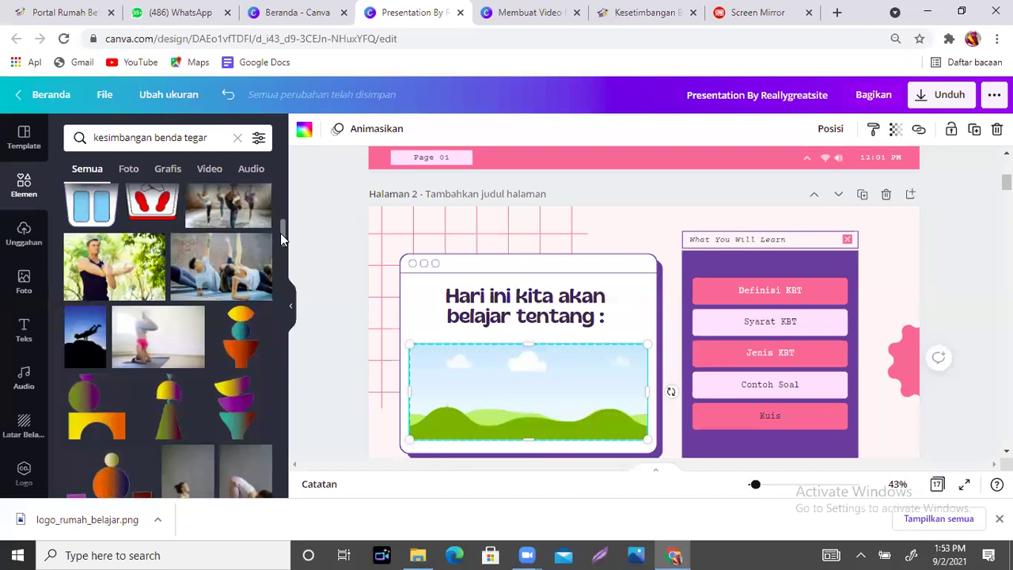
{"action": "left_click", "coordinate": [190, 314]}
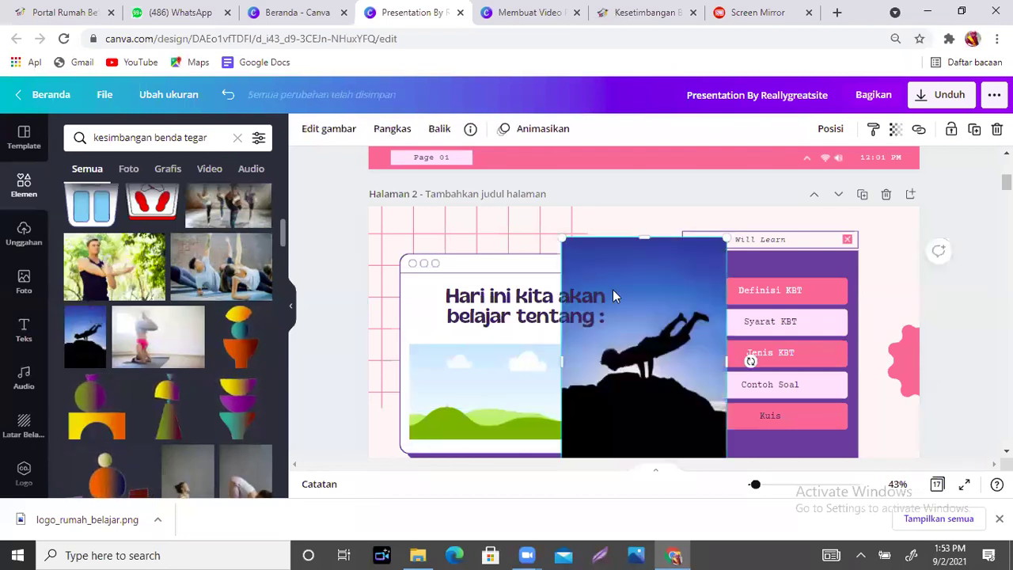
{"action": "left_click_drag", "start_coordinate": [517, 372], "coordinate": [515, 386]}
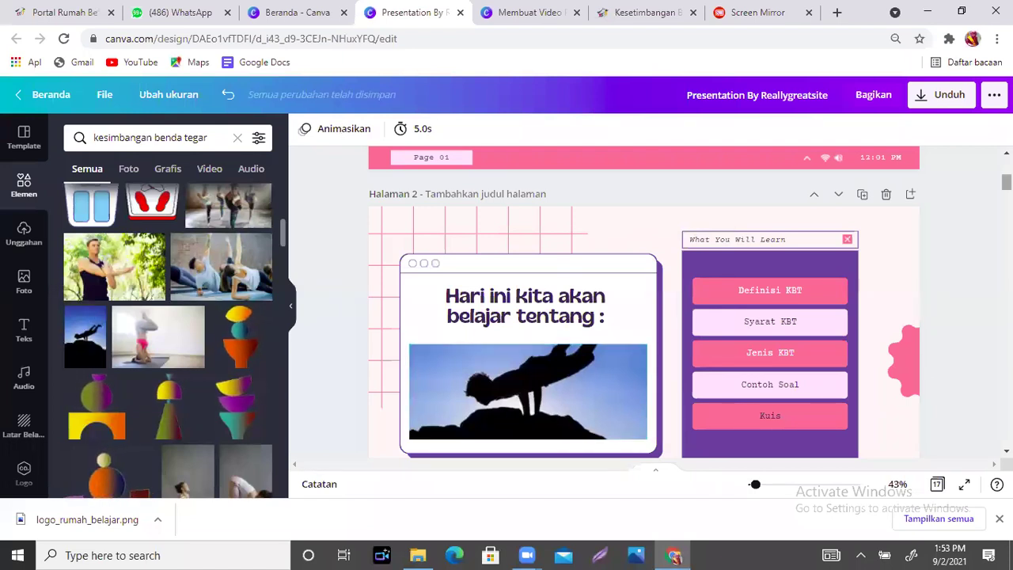
- Review the page 2 layout with its picture and topic list, and compare it with the page 3 template layout
{"action": "scroll", "coordinate": [643, 301], "scroll_direction": "down", "scroll_amount": 3}
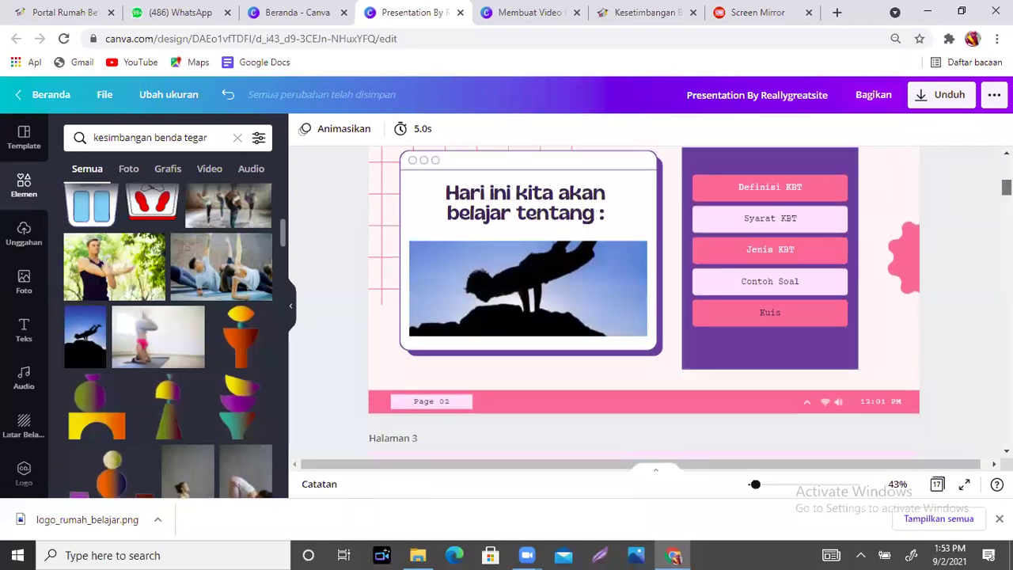
{"action": "scroll", "coordinate": [643, 301], "scroll_direction": "down", "scroll_amount": 3}
{"action": "scroll", "coordinate": [643, 301], "scroll_direction": "up", "scroll_amount": 2}
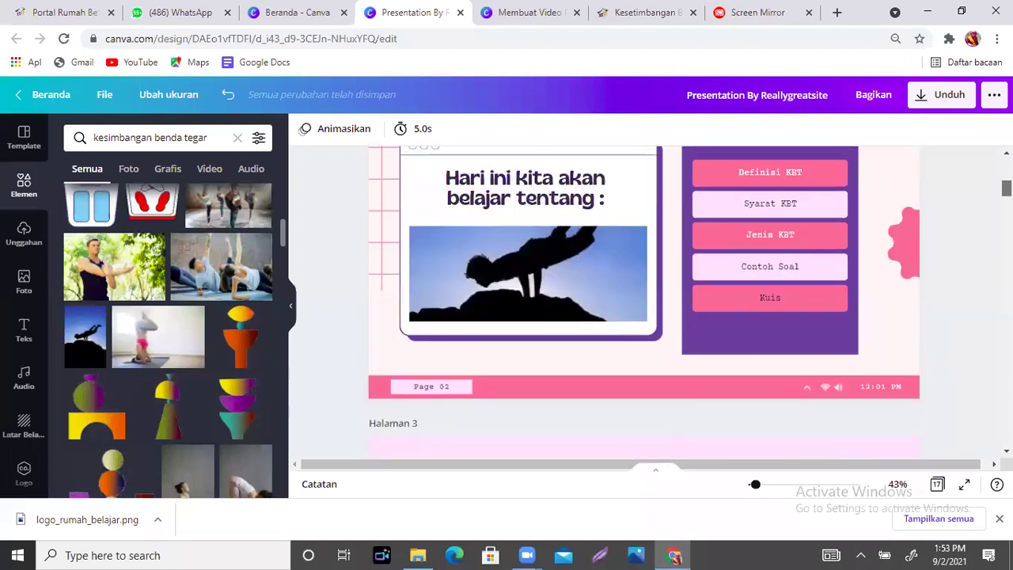
{"action": "scroll", "coordinate": [643, 301], "scroll_direction": "down", "scroll_amount": 5}
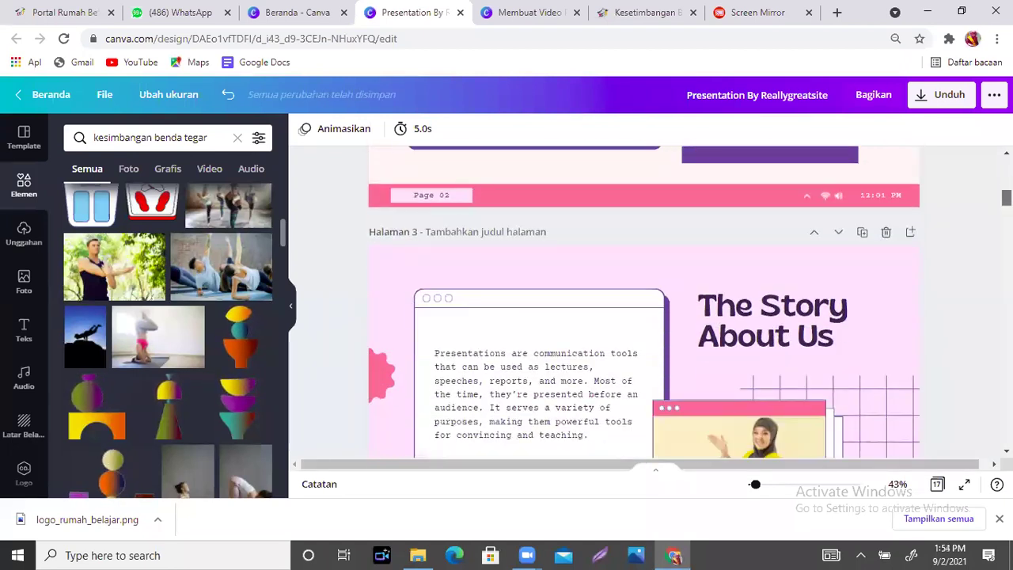
{"action": "scroll", "coordinate": [644, 301], "scroll_direction": "down", "scroll_amount": 2}
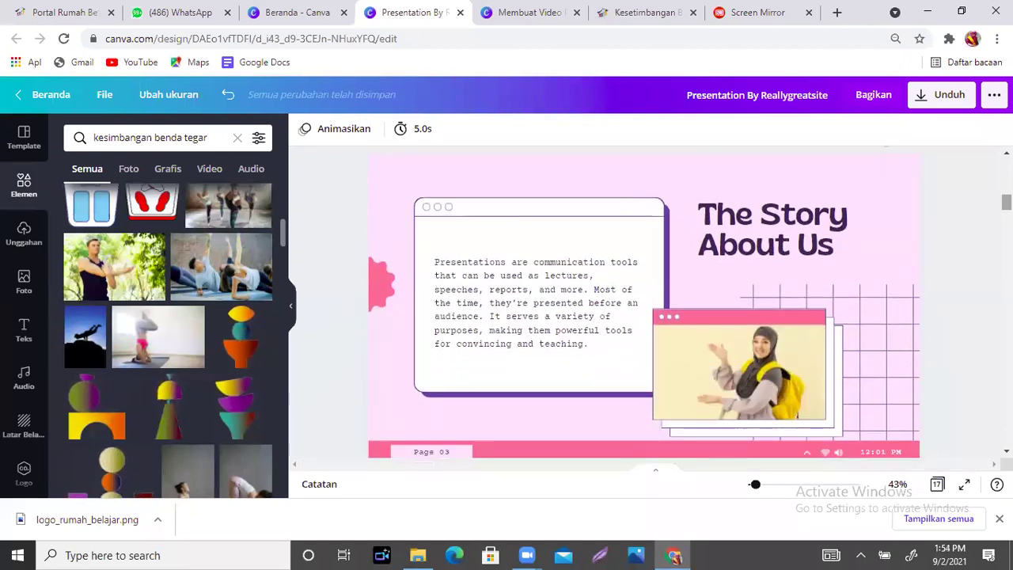
{"action": "scroll", "coordinate": [643, 301], "scroll_direction": "up", "scroll_amount": 4}
{"action": "scroll", "coordinate": [643, 300], "scroll_direction": "down", "scroll_amount": 3}
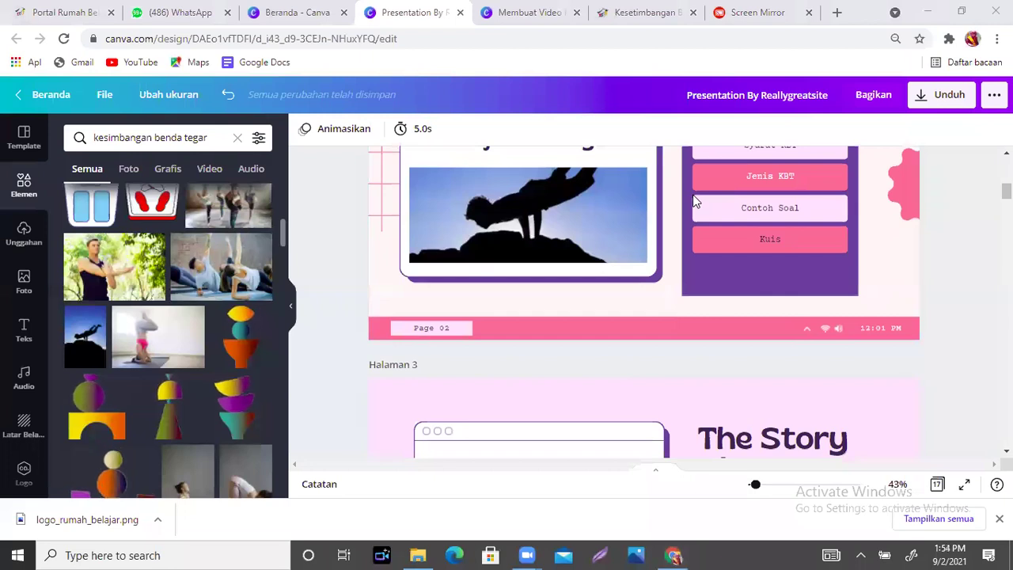
{"action": "scroll", "coordinate": [810, 303], "scroll_direction": "up", "scroll_amount": 3}
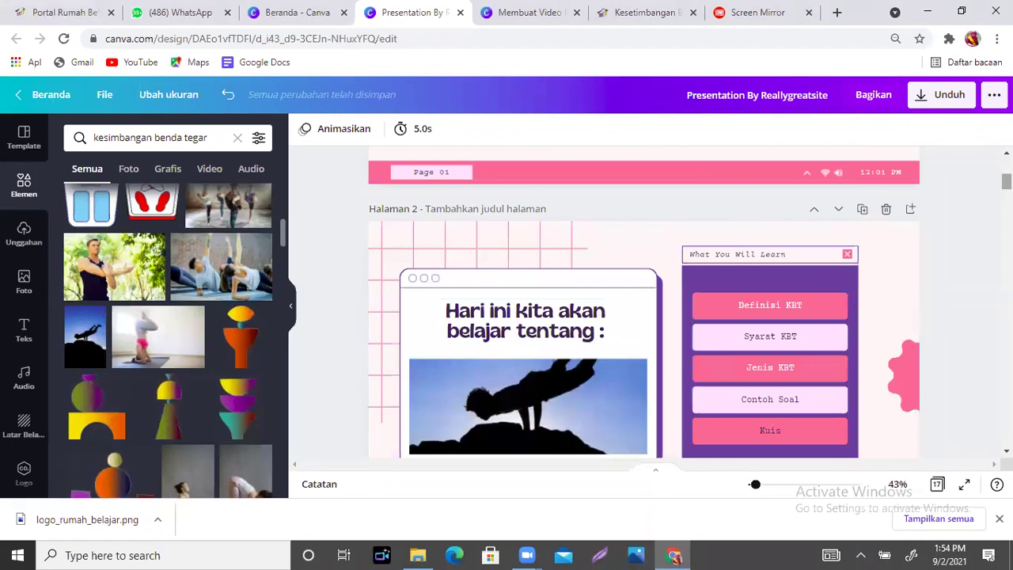
{"action": "scroll", "coordinate": [766, 287], "scroll_direction": "down", "scroll_amount": 1}
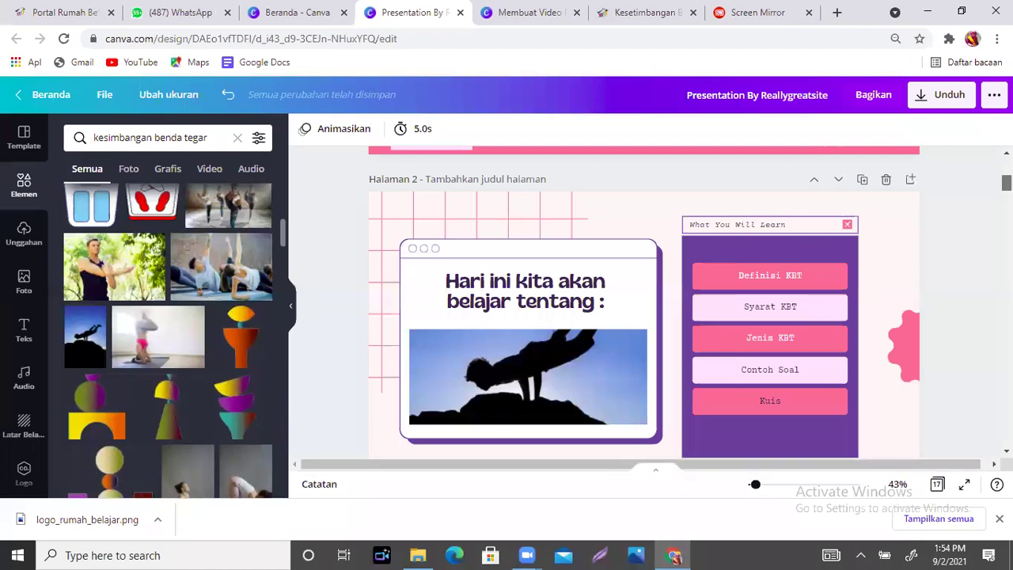
{"action": "scroll", "coordinate": [792, 214], "scroll_direction": "down", "scroll_amount": 1}
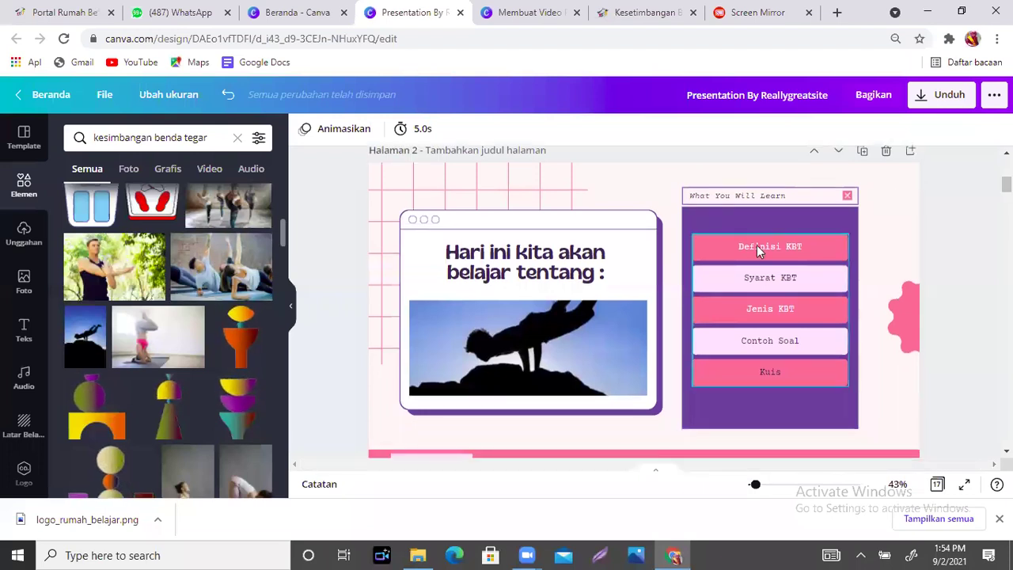
- Replace the page 3 heading with "Definisi" and clear the picture of the woman with the yellow backpack from its frame
{"action": "scroll", "coordinate": [644, 300], "scroll_direction": "down", "scroll_amount": 5}
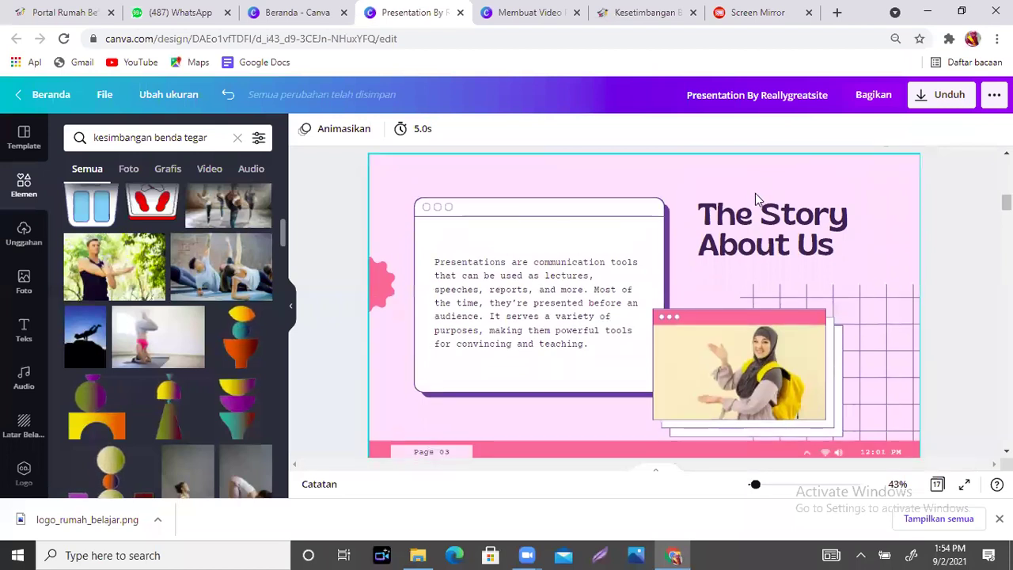
{"action": "left_click", "coordinate": [784, 215]}
{"action": "left_click", "coordinate": [784, 214]}
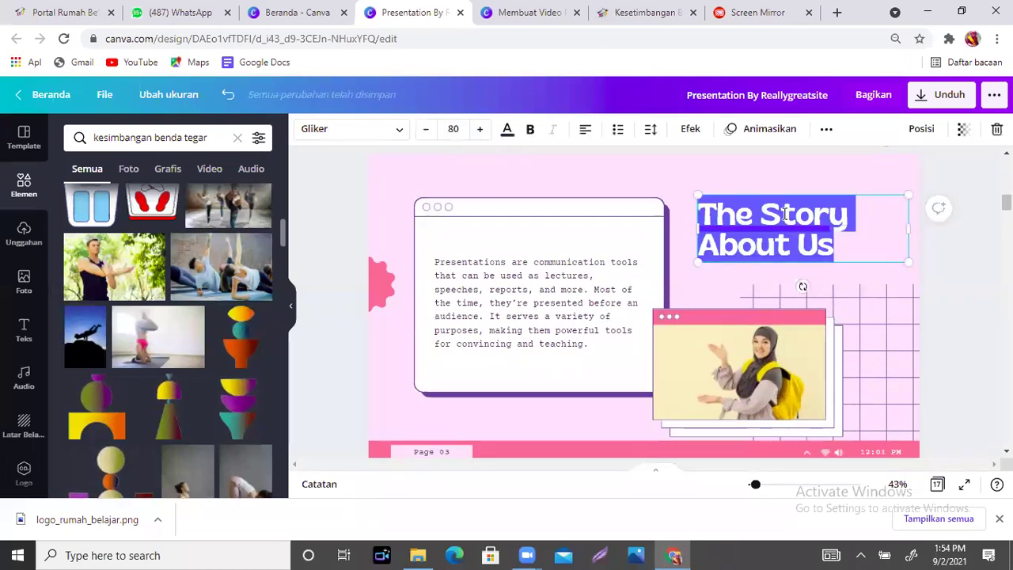
{"action": "type", "text": "Definisi"}
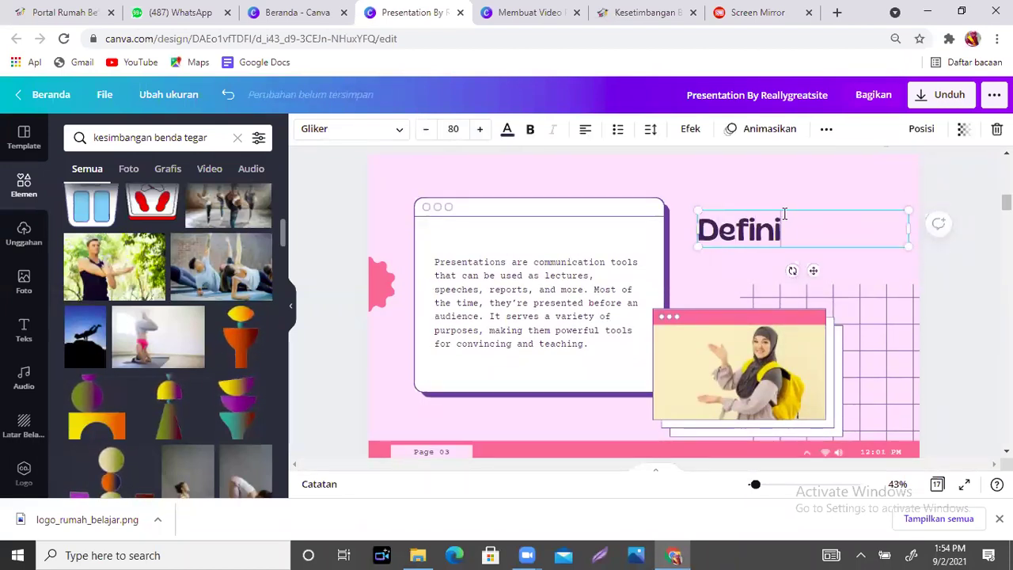
{"action": "left_click", "coordinate": [762, 361]}
{"action": "key", "text": "Delete"}
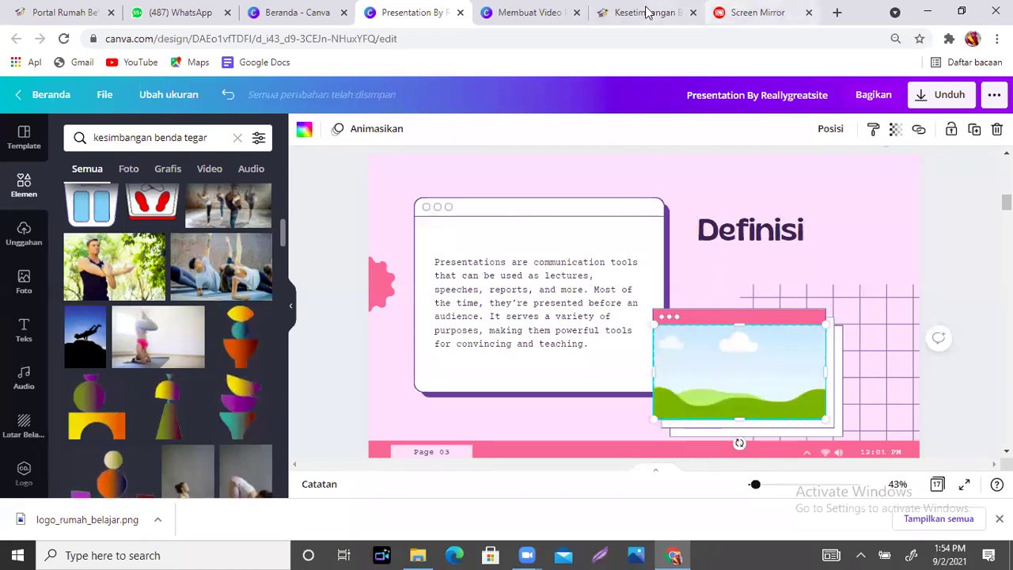
- Switch to the Rumah Belajar page on Kesetimbangan Benda Tegar and examine its Pendahuluan picture and text
{"action": "left_click", "coordinate": [646, 12]}
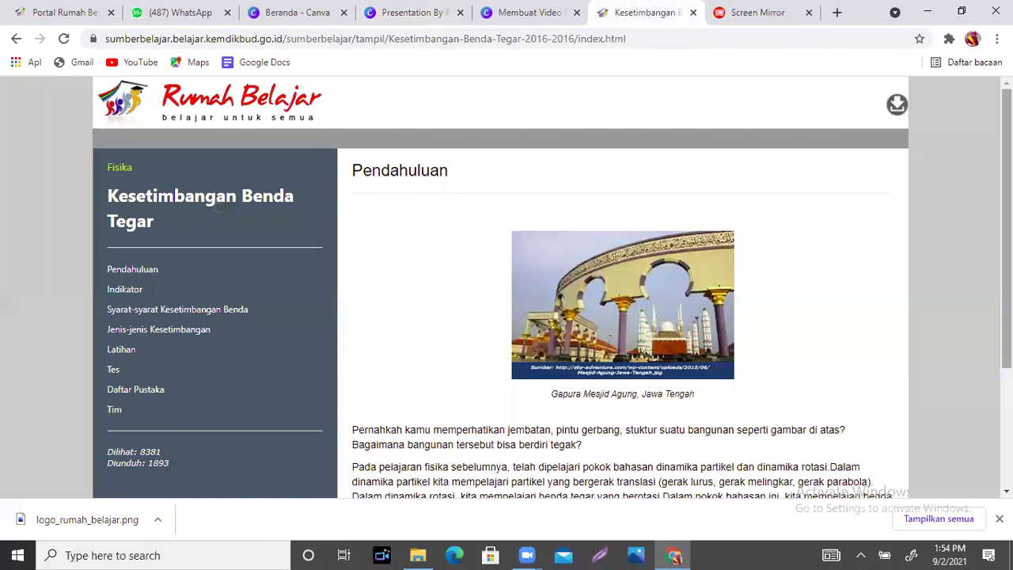
{"action": "scroll", "coordinate": [506, 316], "scroll_direction": "down", "scroll_amount": 2}
{"action": "scroll", "coordinate": [506, 317], "scroll_direction": "down", "scroll_amount": 2}
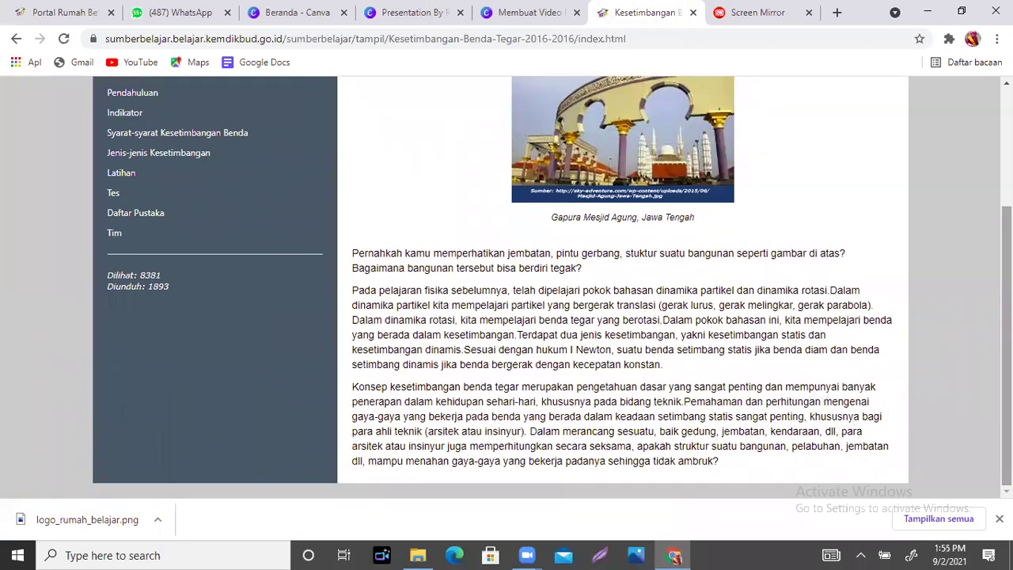
{"action": "right_click", "coordinate": [643, 149]}
{"action": "left_click", "coordinate": [849, 131]}
- Capture the Gapura Mesjid Agung picture with its caption from the Pendahuluan section as a screenshot and copy it
{"action": "scroll", "coordinate": [877, 131], "scroll_direction": "up", "scroll_amount": 2}
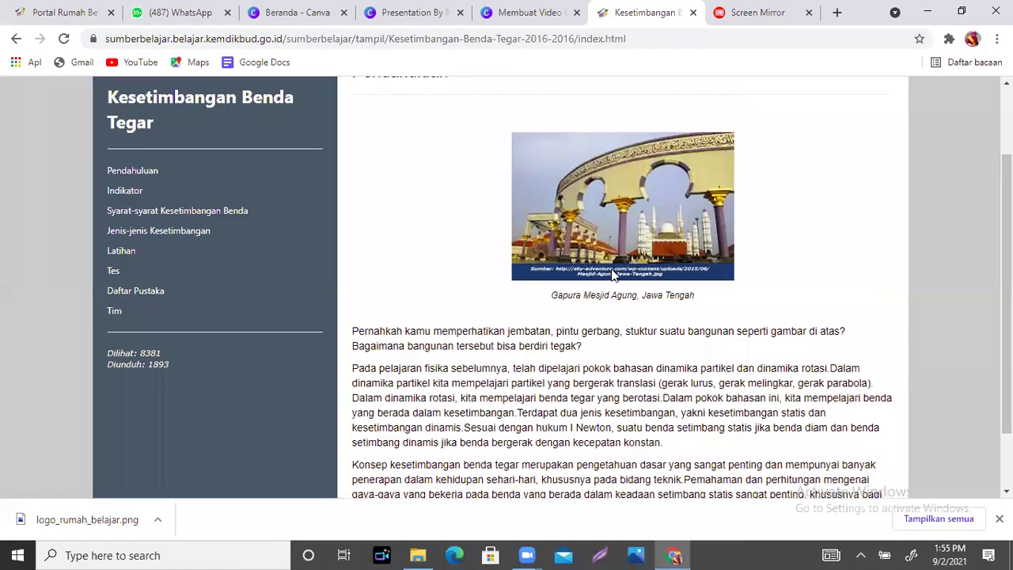
{"action": "key", "text": "alt+shift+t"}
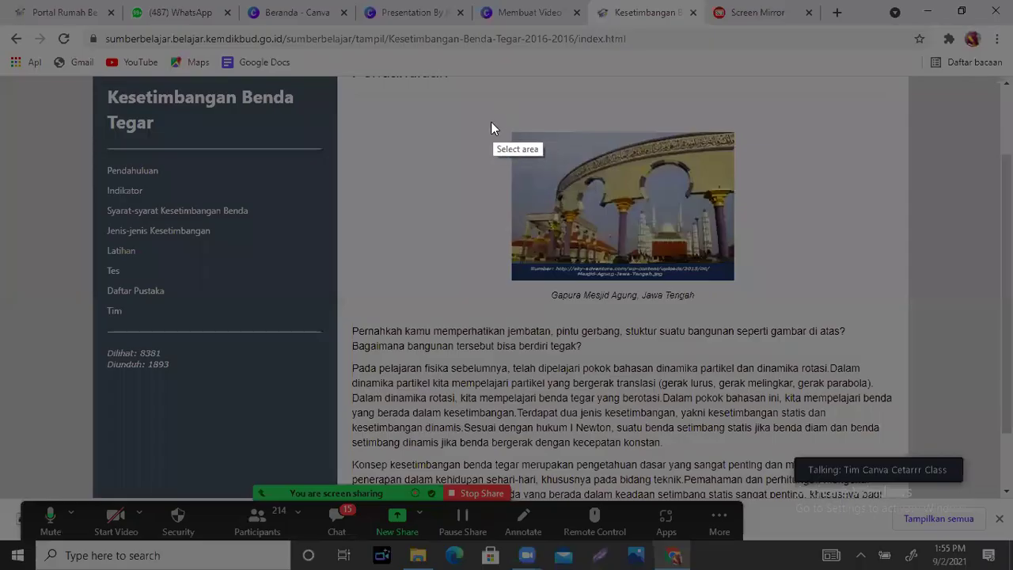
{"action": "mouse_move", "coordinate": [490, 122]}
{"action": "left_mouse_down"}
{"action": "mouse_move", "coordinate": [789, 334]}
{"action": "mouse_move", "coordinate": [746, 307]}
{"action": "left_mouse_up"}
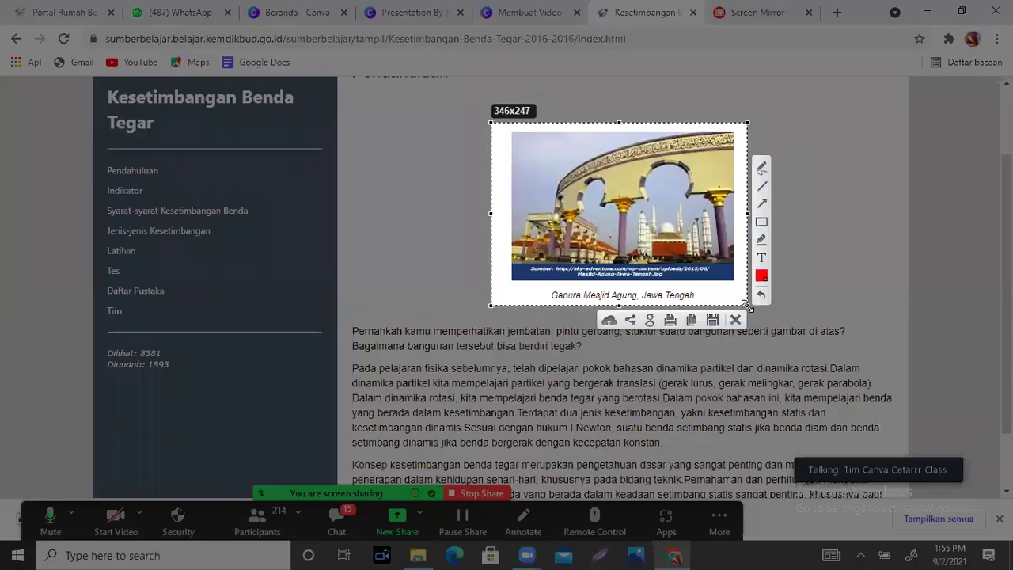
{"action": "left_click", "coordinate": [691, 321]}
- Switch to the Canva presentation, paste the captured gate picture on page 3 and fill the empty picture frame with it
{"action": "left_click", "coordinate": [532, 14]}
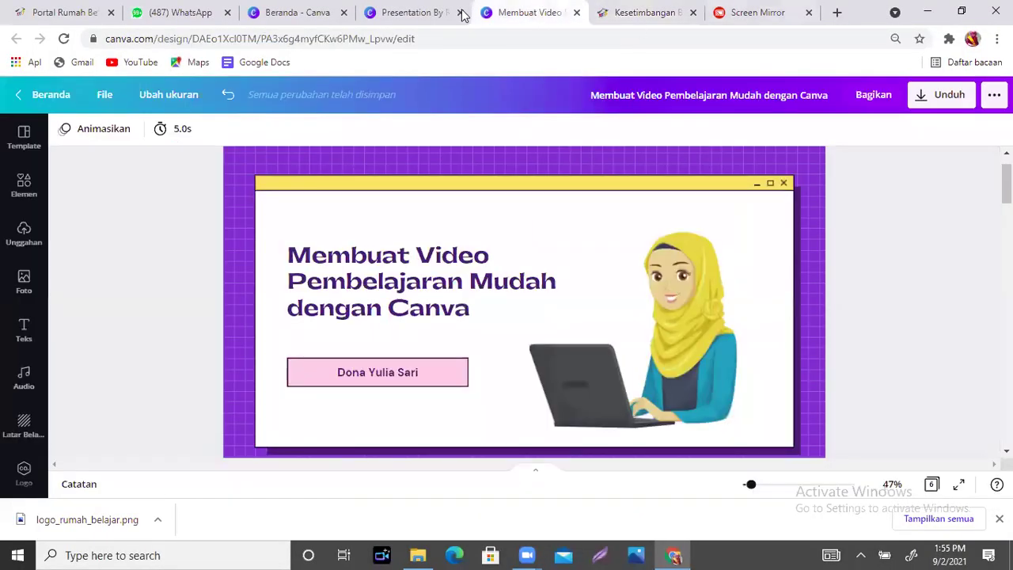
{"action": "left_click", "coordinate": [427, 13]}
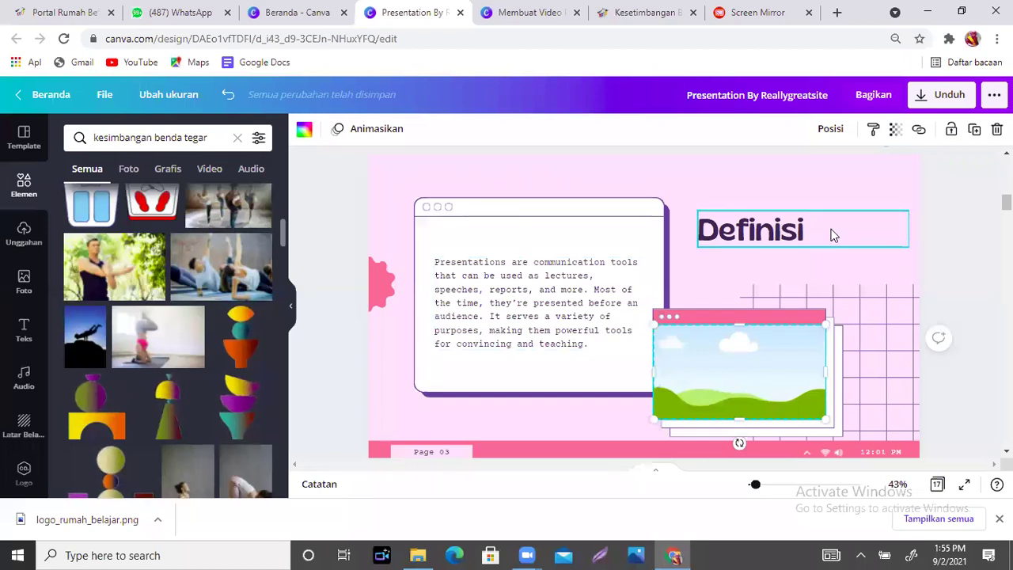
{"action": "key", "text": "ctrl+v"}
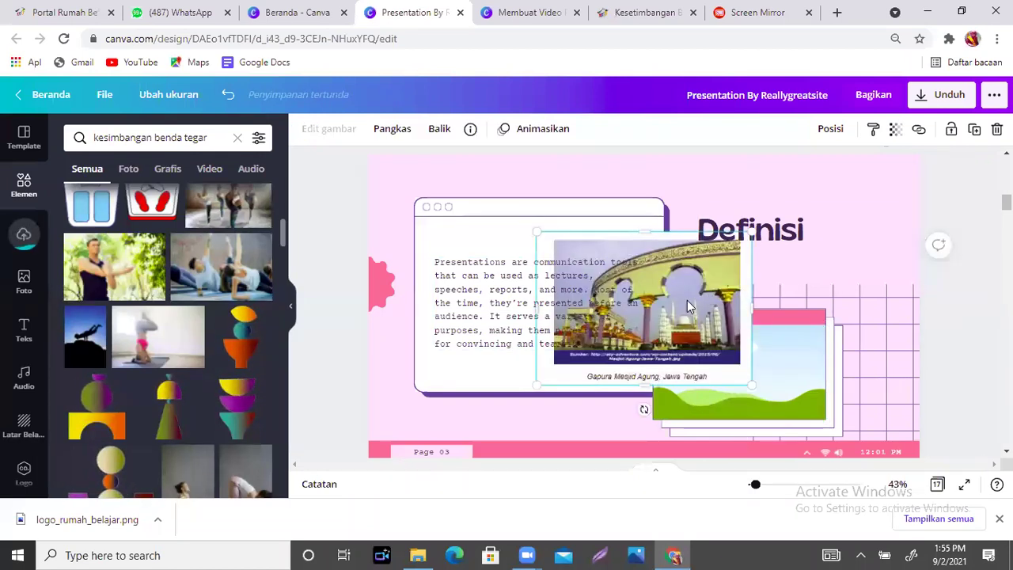
{"action": "left_click_drag", "start_coordinate": [801, 370], "coordinate": [786, 375]}
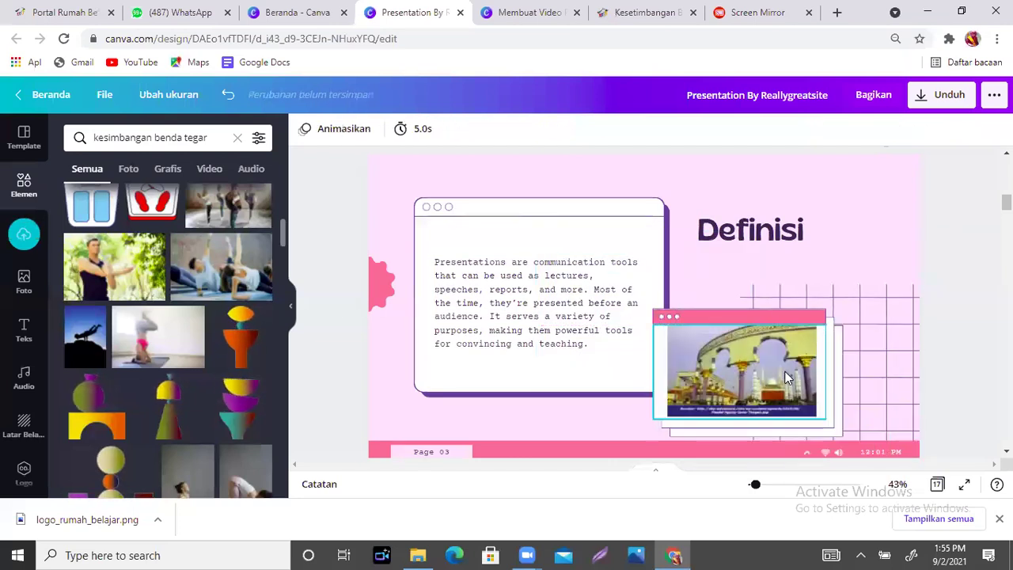
{"action": "left_click", "coordinate": [787, 377]}
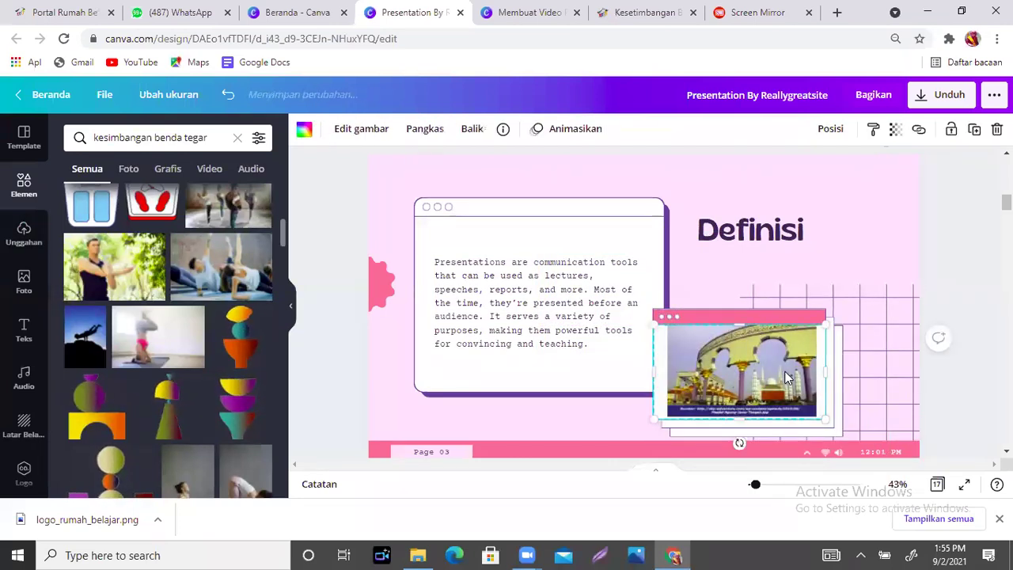
{"action": "left_click", "coordinate": [884, 206]}
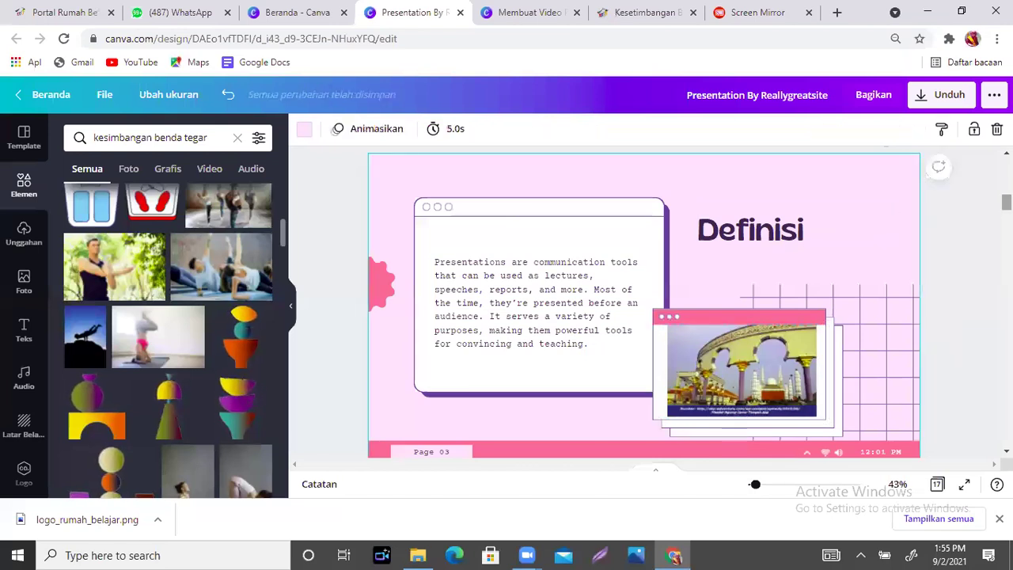
{"action": "left_click", "coordinate": [598, 554]}
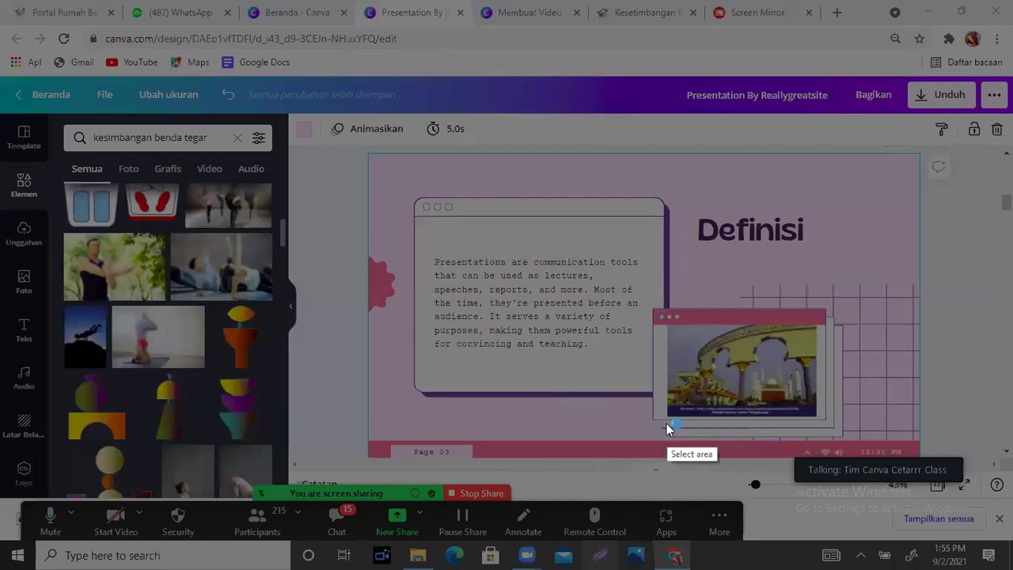
{"action": "left_click_drag", "start_coordinate": [447, 215], "coordinate": [605, 320]}
{"action": "left_click", "coordinate": [593, 333]}
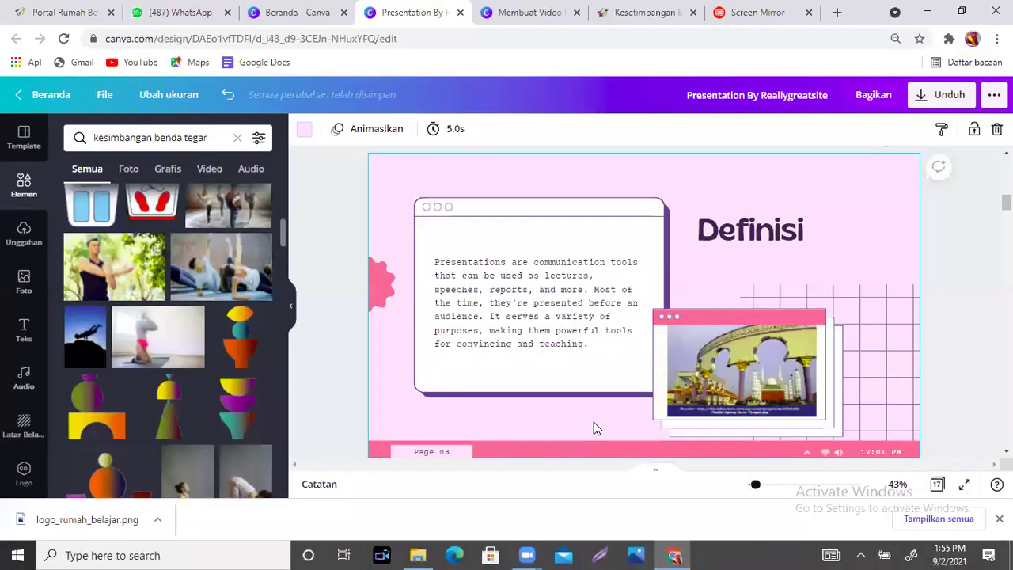
{"action": "left_click", "coordinate": [599, 553]}
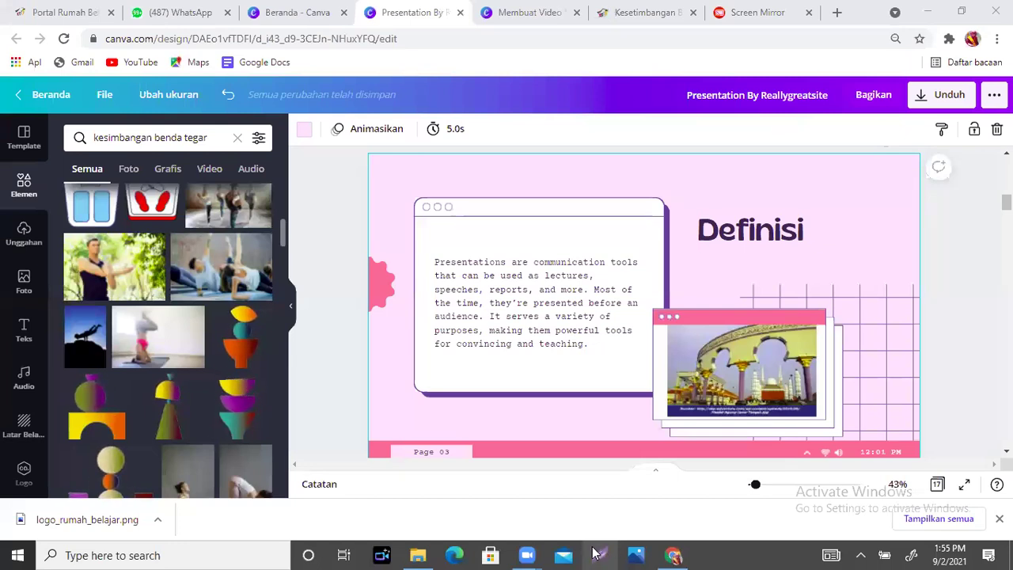
{"action": "left_click", "coordinate": [866, 236]}
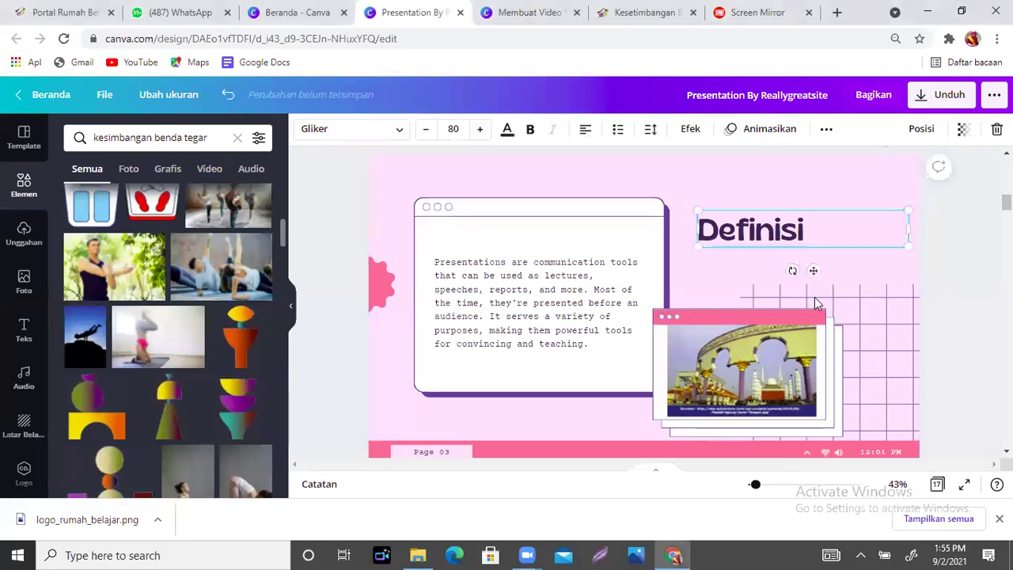
- Try to shrink the page 3 picture frame from its upper-left corner and undo the resize
{"action": "left_click", "coordinate": [755, 356]}
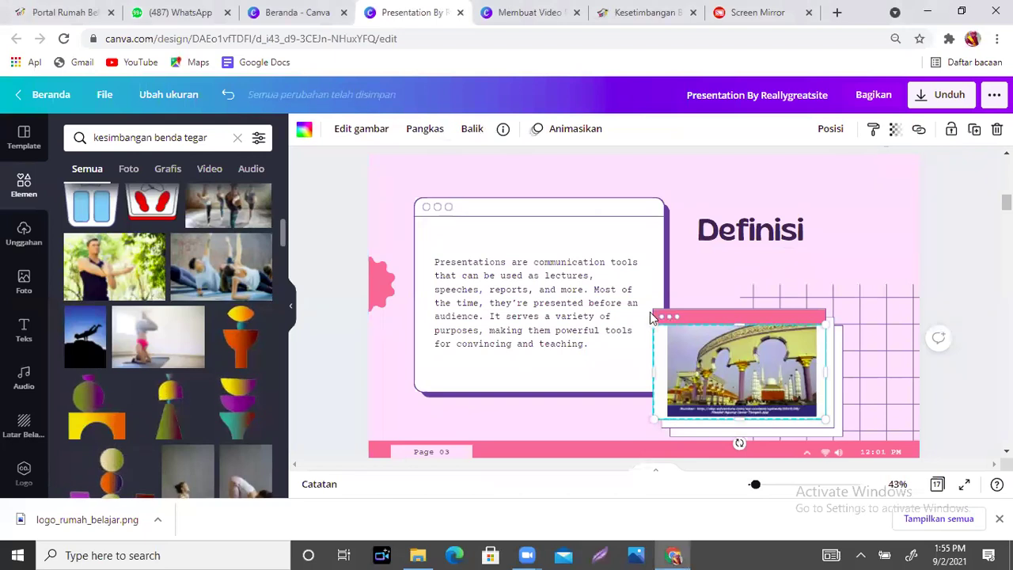
{"action": "left_click_drag", "start_coordinate": [633, 315], "coordinate": [680, 327]}
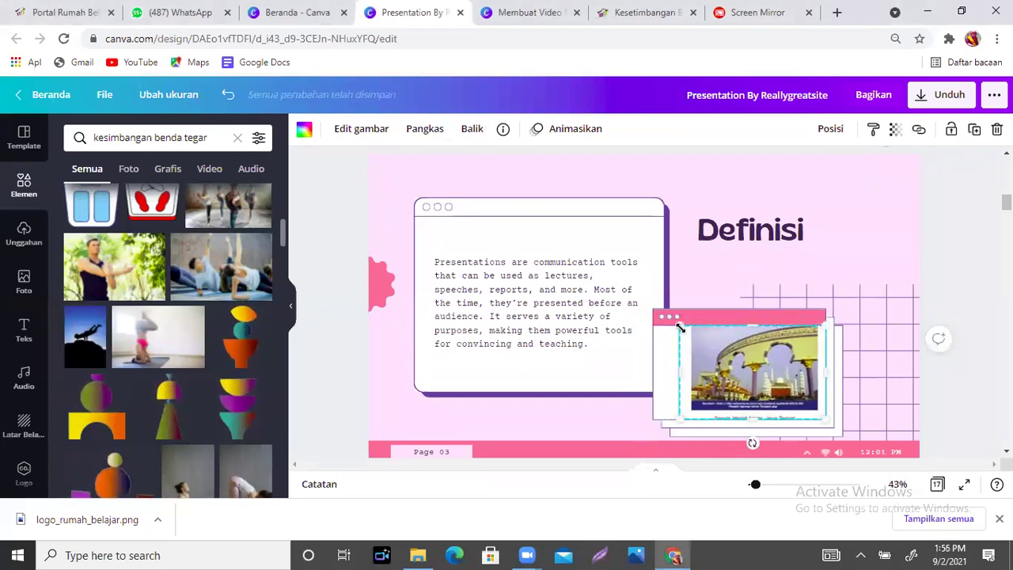
{"action": "key", "text": "ctrl+z"}
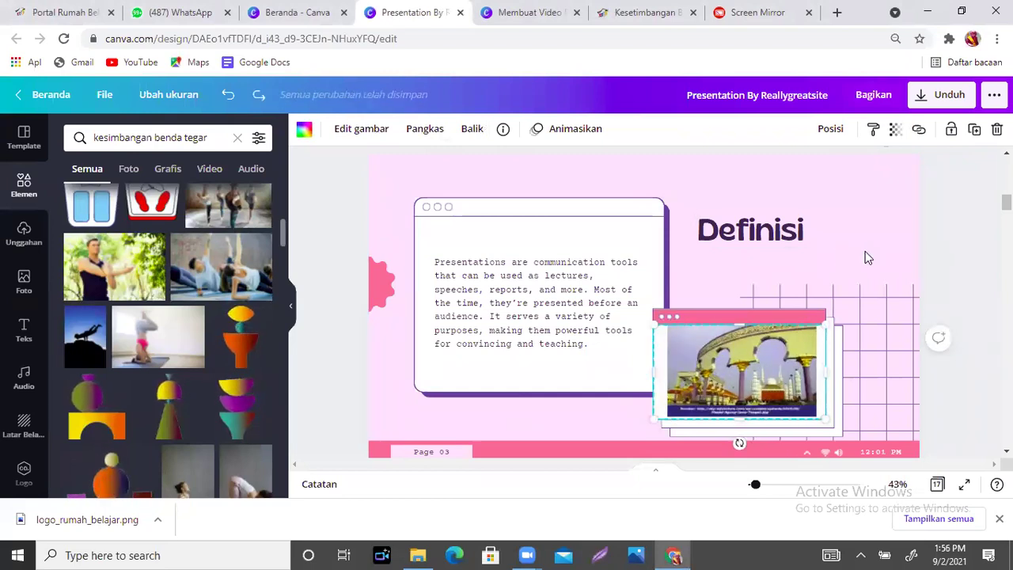
{"action": "left_click", "coordinate": [865, 251]}
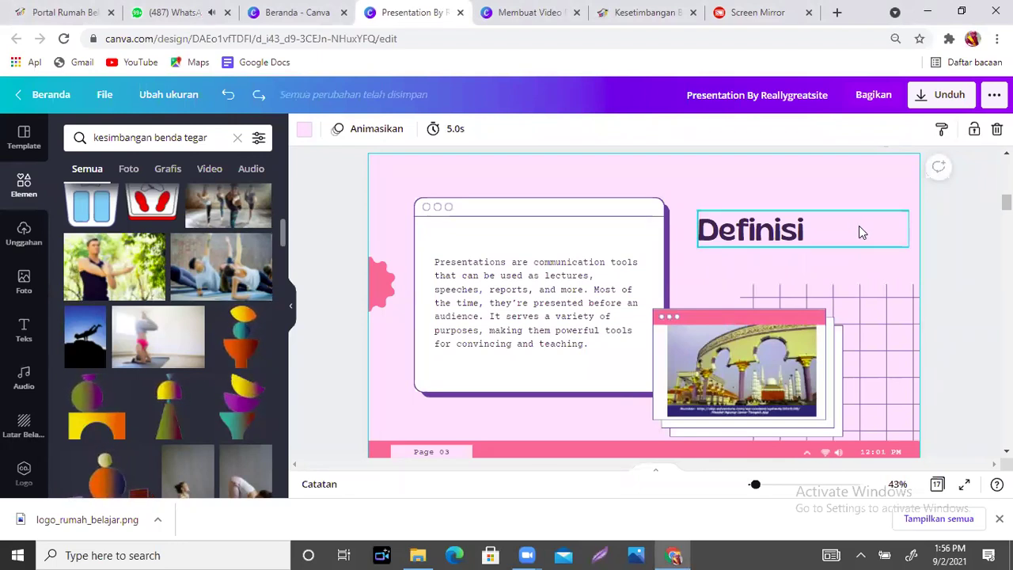
{"action": "key", "text": "alt+shift+t"}
{"action": "left_click_drag", "start_coordinate": [384, 163], "coordinate": [812, 309]}
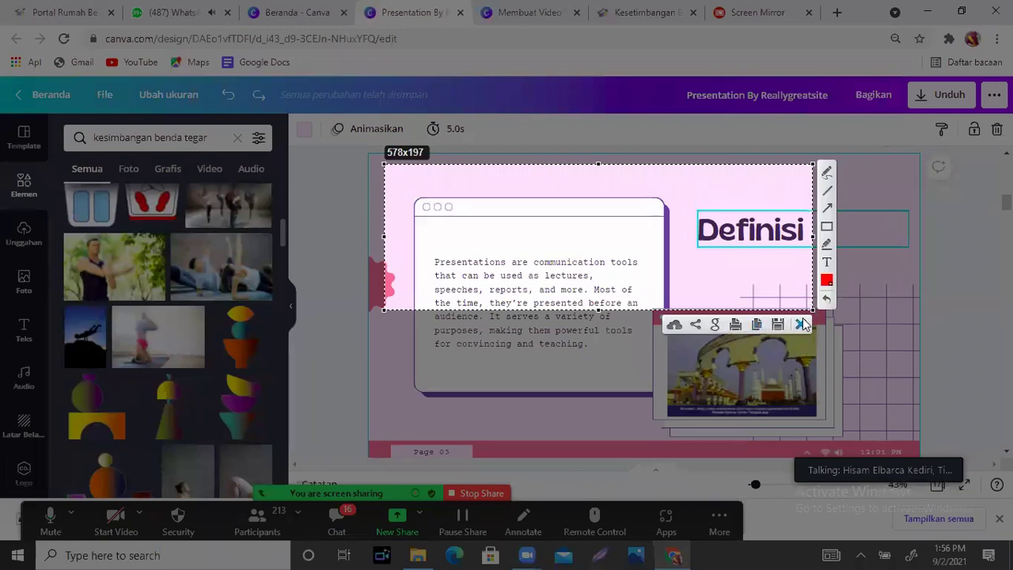
{"action": "left_click", "coordinate": [797, 323]}
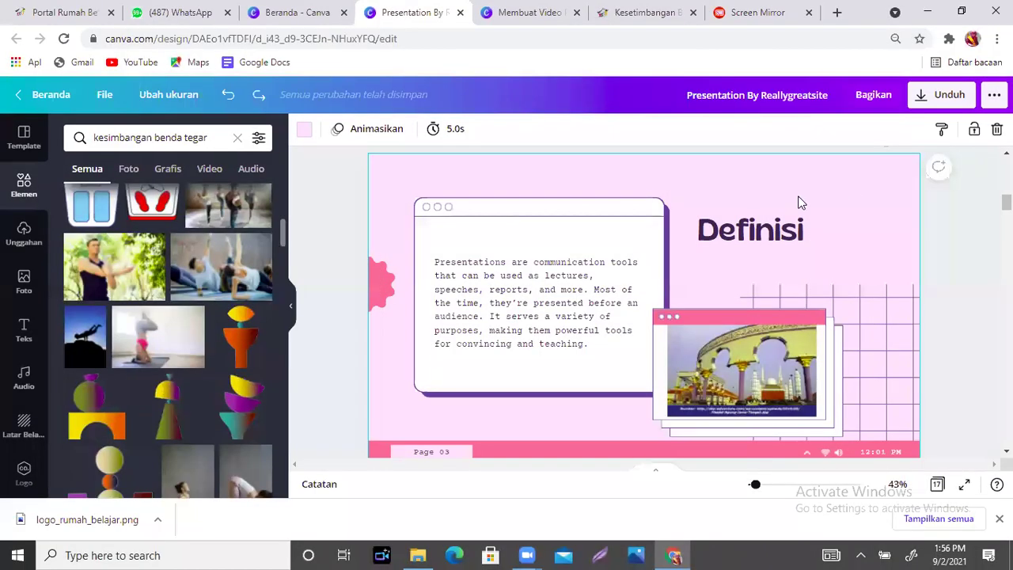
- Crop the page 3 picture by shifting it upward inside its frame to include the Gapura Mesjid Agung caption
{"action": "left_click", "coordinate": [758, 386]}
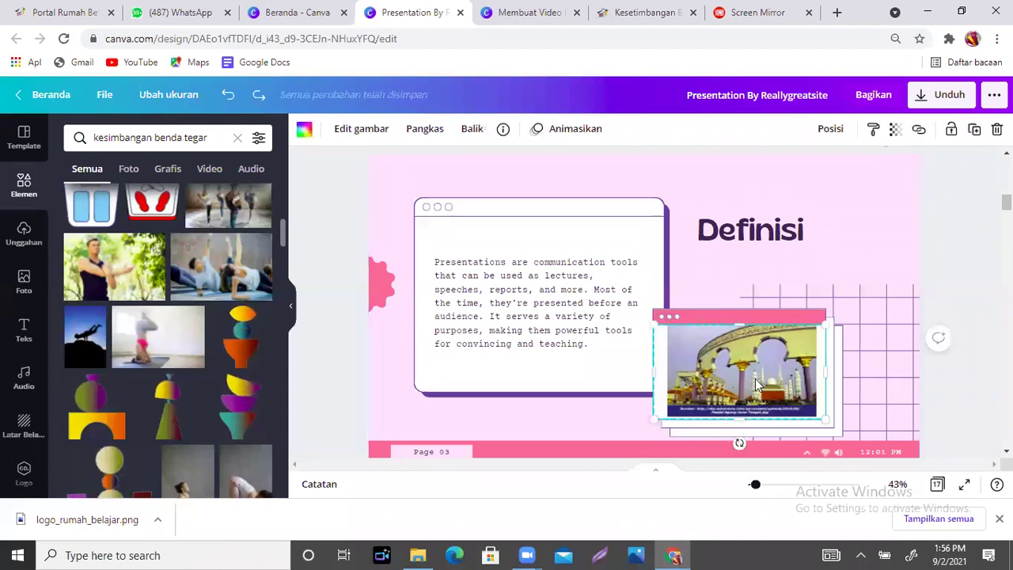
{"action": "left_click", "coordinate": [424, 129]}
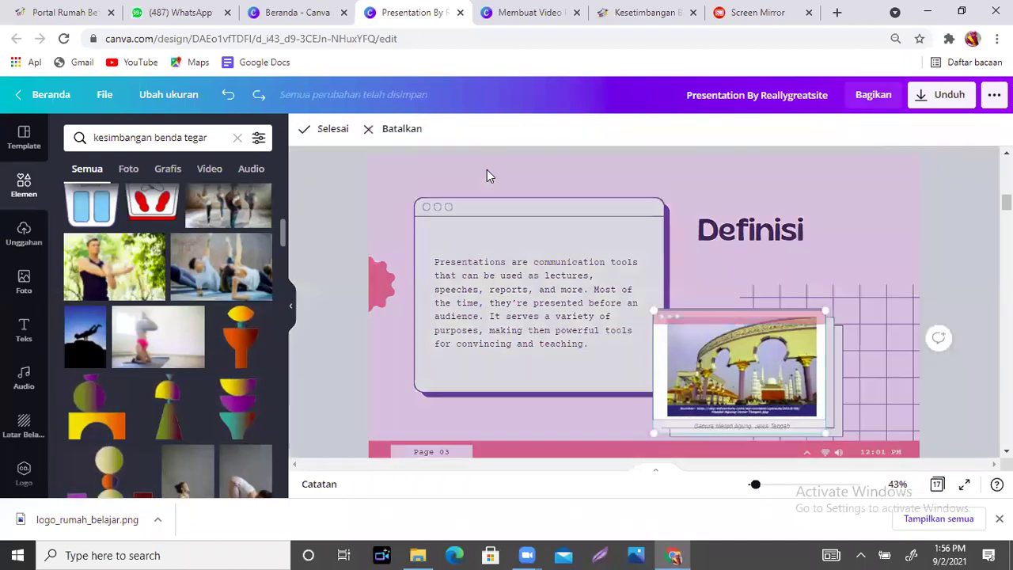
{"action": "left_click_drag", "start_coordinate": [644, 303], "coordinate": [664, 325]}
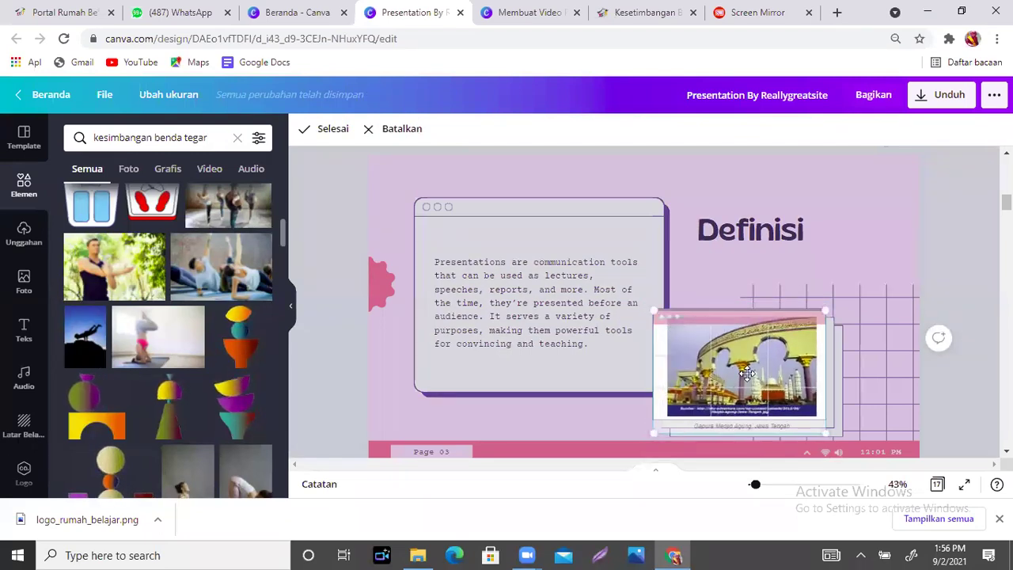
{"action": "left_click_drag", "start_coordinate": [747, 374], "coordinate": [736, 350]}
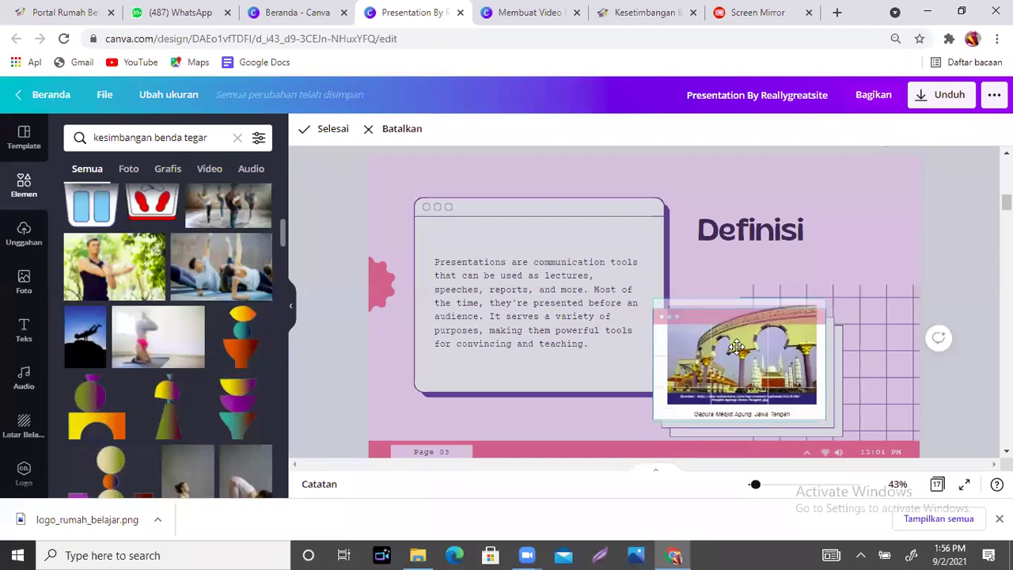
{"action": "left_click", "coordinate": [940, 226]}
{"action": "left_click", "coordinate": [940, 230]}
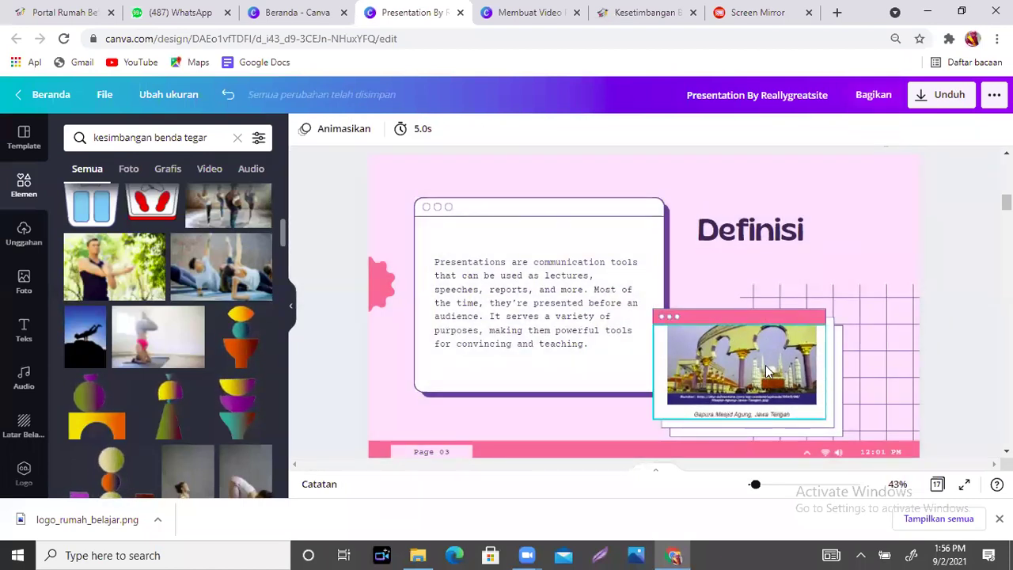
- Switch to the Rumah Belajar page and examine its Pendahuluan and Indikator sections for a definition of Kesetimbangan Benda Tegar
{"action": "left_click", "coordinate": [647, 12]}
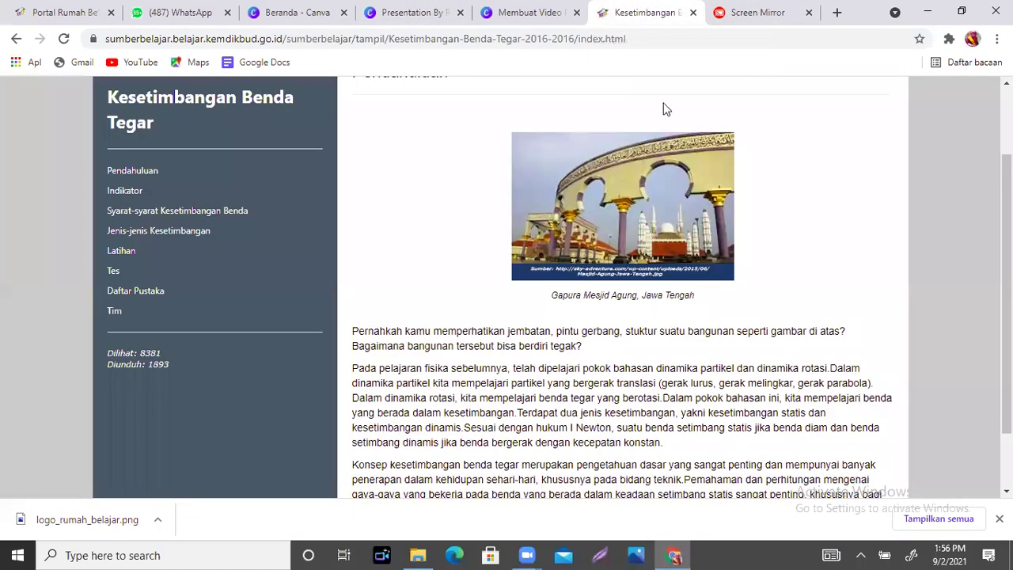
{"action": "scroll", "coordinate": [685, 276], "scroll_direction": "down", "scroll_amount": 1}
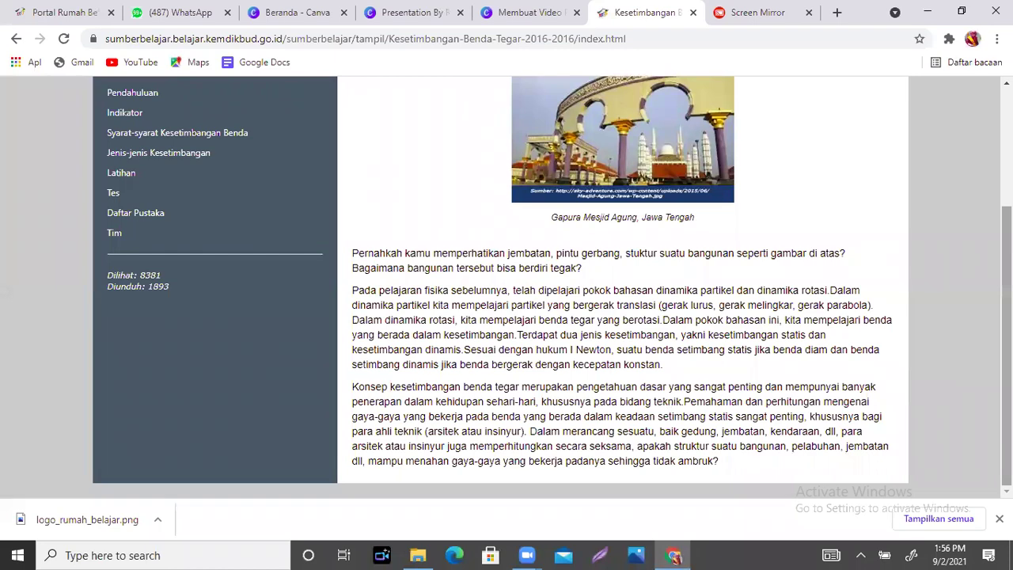
{"action": "scroll", "coordinate": [506, 285], "scroll_direction": "up", "scroll_amount": 2}
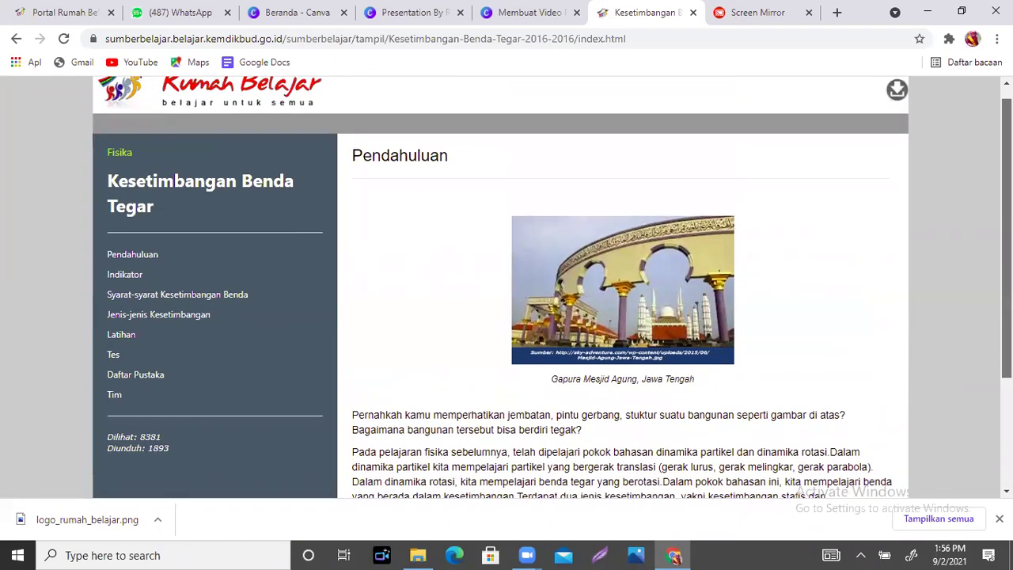
{"action": "left_click", "coordinate": [127, 276]}
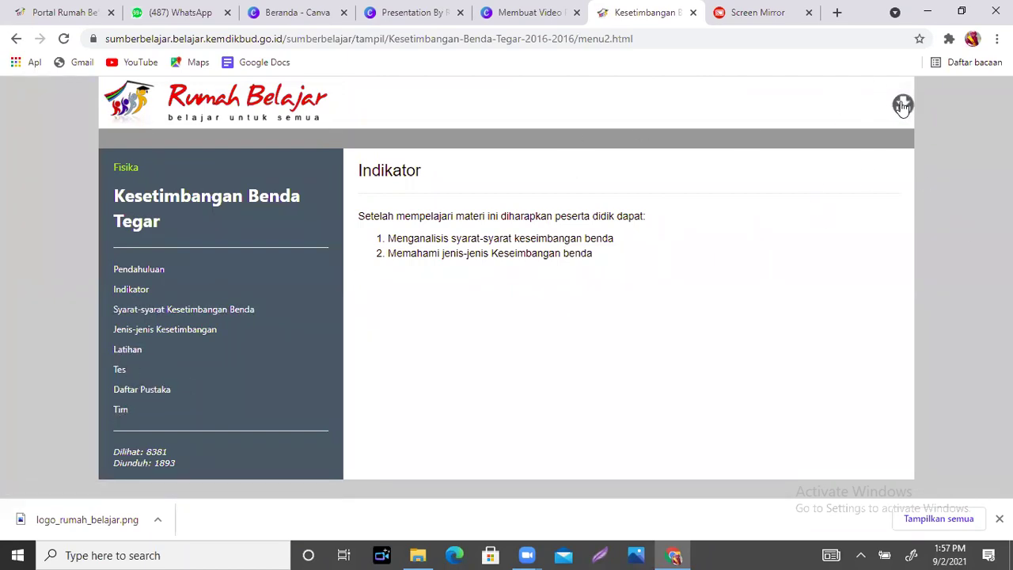
{"action": "left_click", "coordinate": [153, 270]}
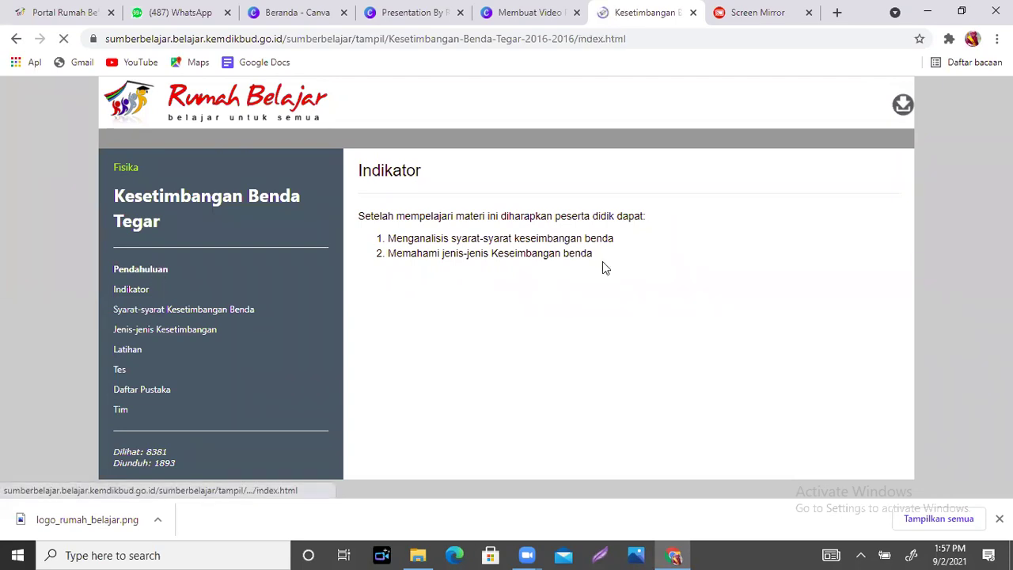
{"action": "scroll", "coordinate": [551, 285], "scroll_direction": "down", "scroll_amount": 2}
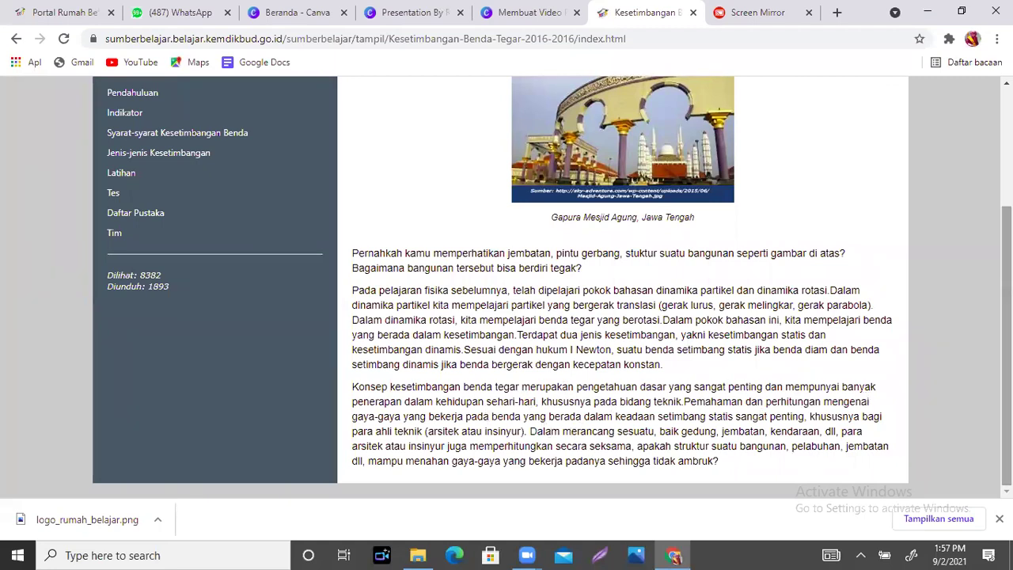
- Search Google in a new tab for "definisi kesetimbangan benda tegar" and look through the results for a definition
{"action": "left_click", "coordinate": [836, 11]}
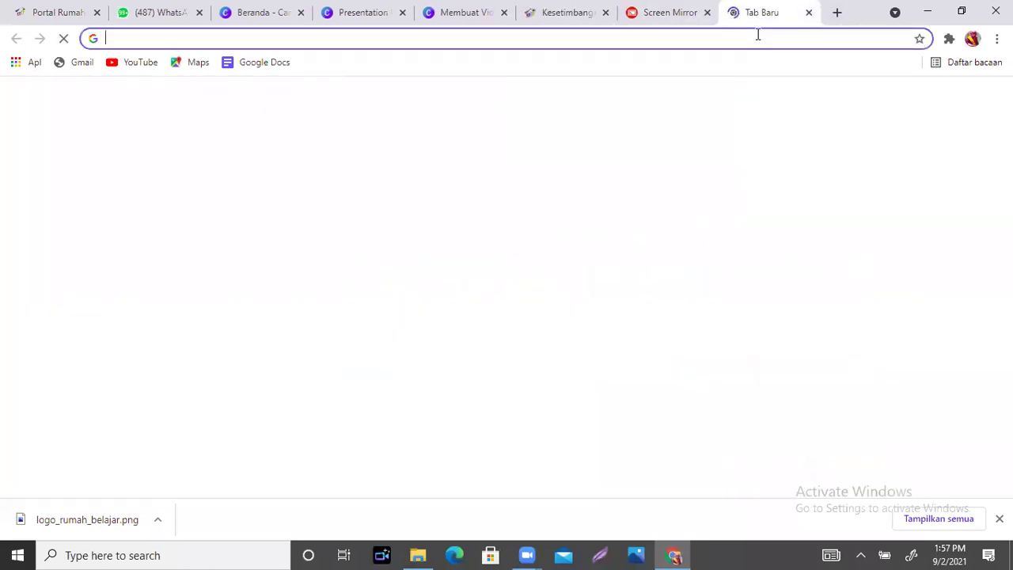
{"action": "type", "text": "file"}
{"action": "key", "text": "BackSpace"}
{"action": "key", "text": "BackSpace"}
{"action": "key", "text": "BackSpace"}
{"action": "key", "text": "BackSpace"}
{"action": "type", "text": "de"}
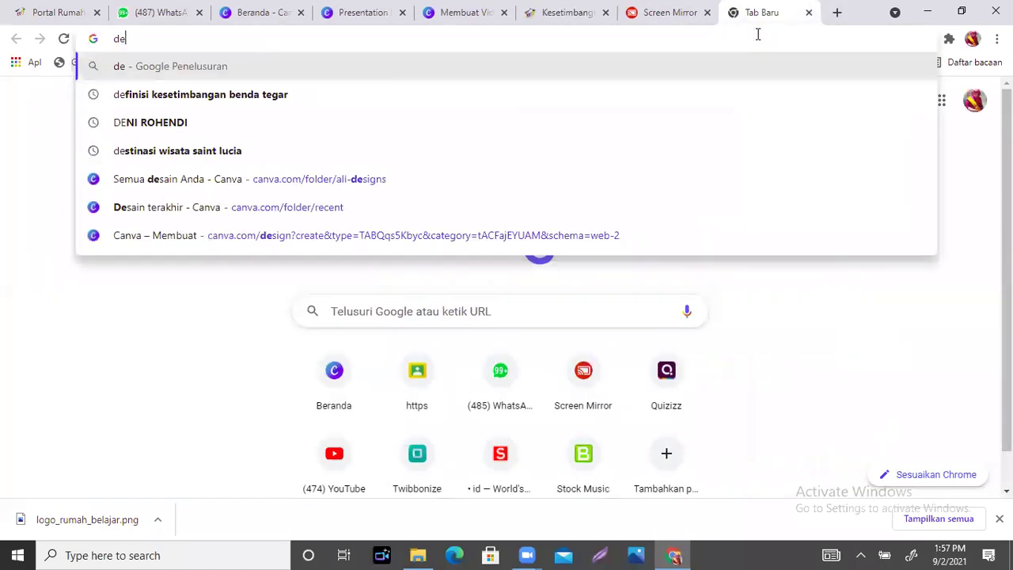
{"action": "type", "text": "finisi"}
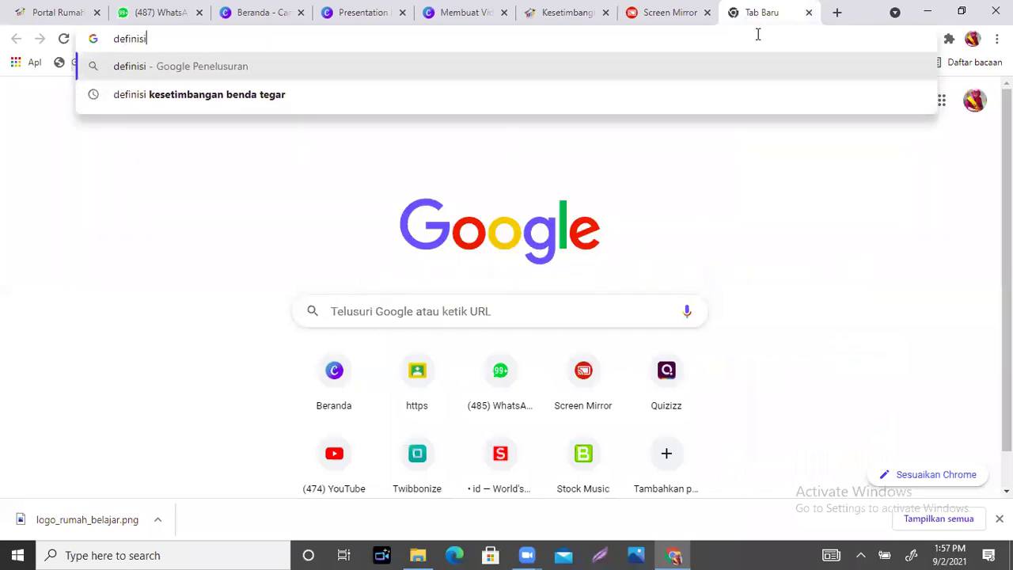
{"action": "left_click", "coordinate": [500, 103]}
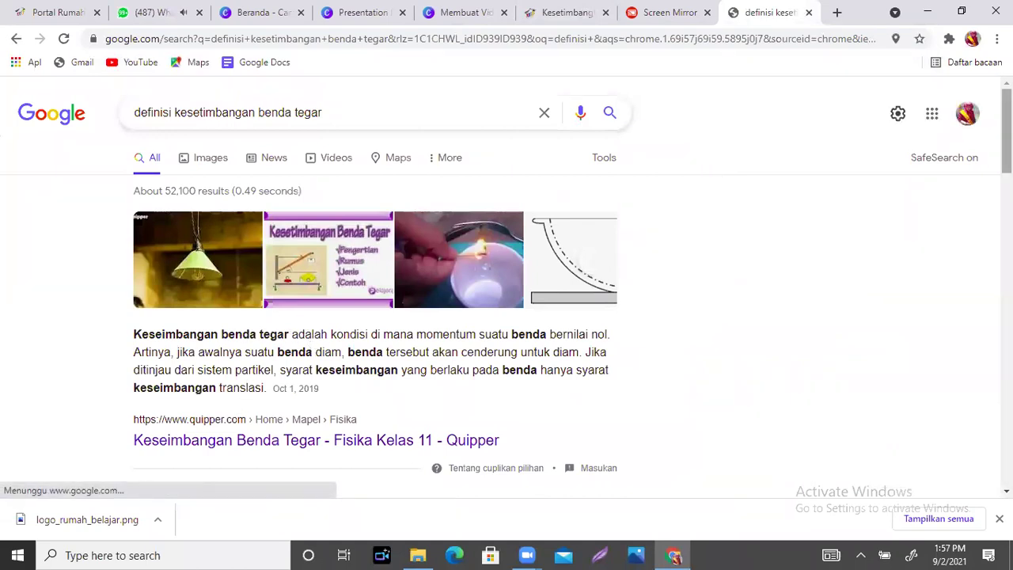
{"action": "scroll", "coordinate": [506, 317], "scroll_direction": "down", "scroll_amount": 2}
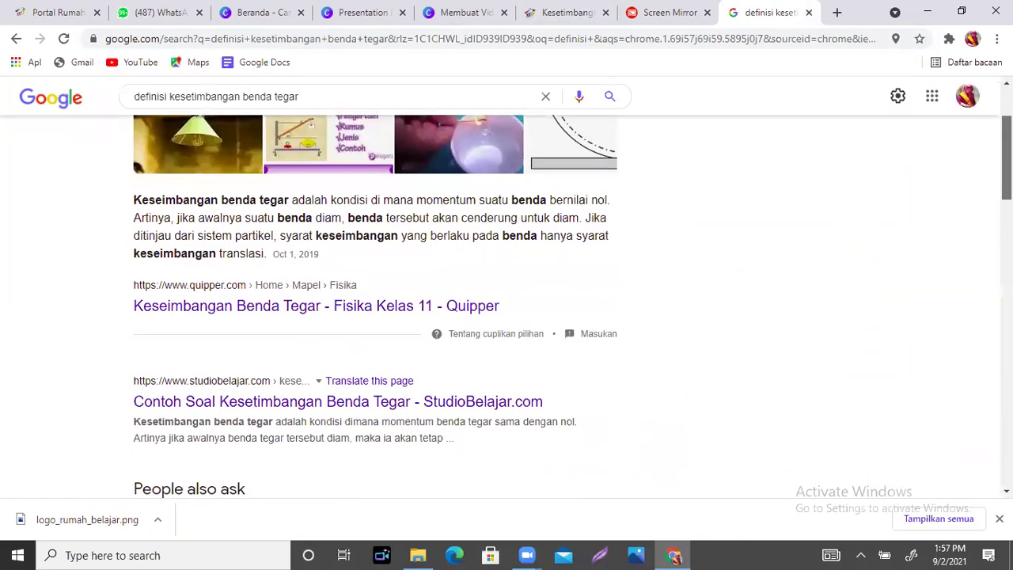
- Open the haloedukasi.com search result on Kesetimbangan Benda Tegar and find its Pengertian section
{"action": "scroll", "coordinate": [506, 316], "scroll_direction": "down", "scroll_amount": 6}
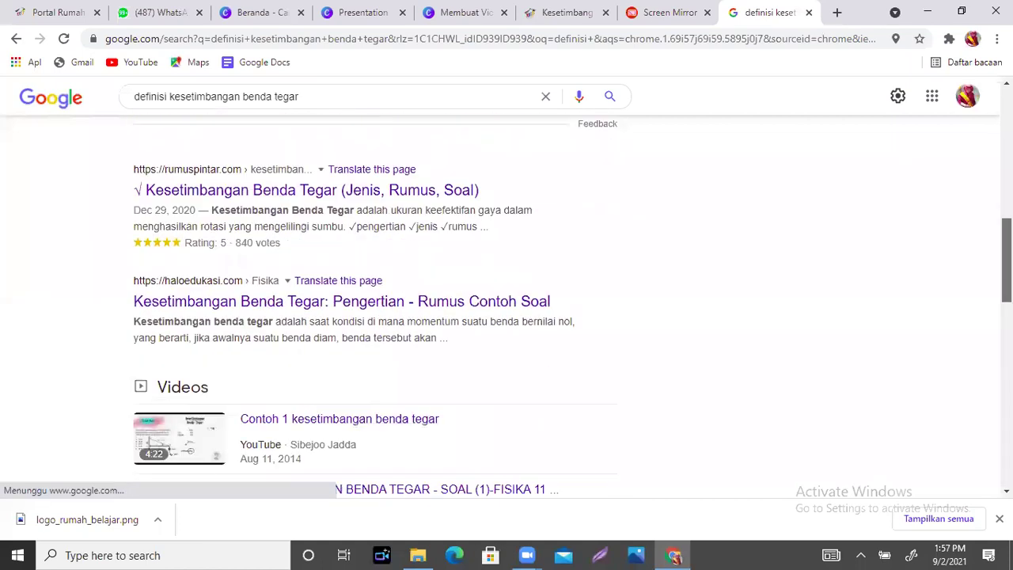
{"action": "scroll", "coordinate": [404, 287], "scroll_direction": "down", "scroll_amount": 2}
{"action": "scroll", "coordinate": [404, 287], "scroll_direction": "up", "scroll_amount": 1}
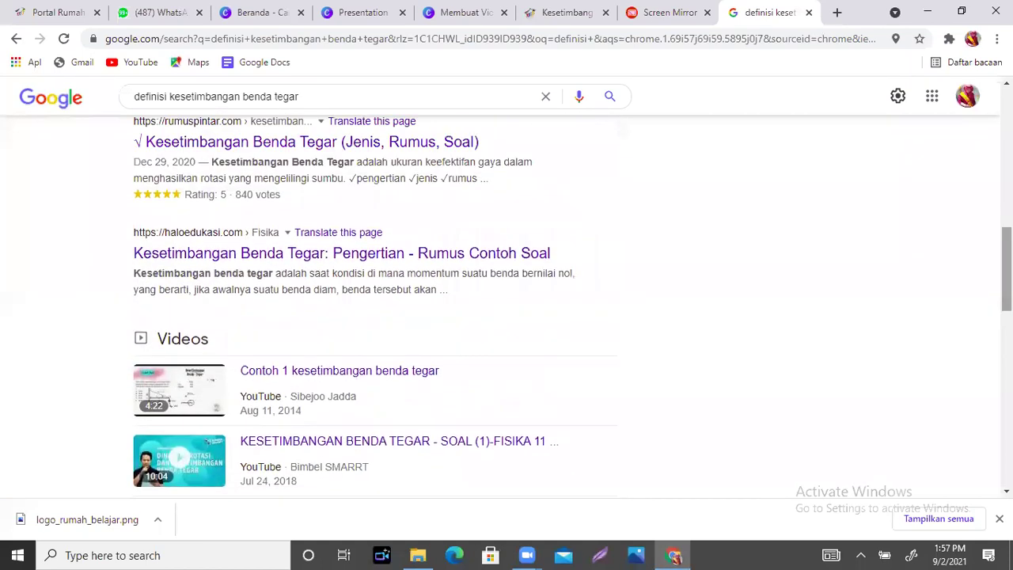
{"action": "left_click", "coordinate": [420, 263]}
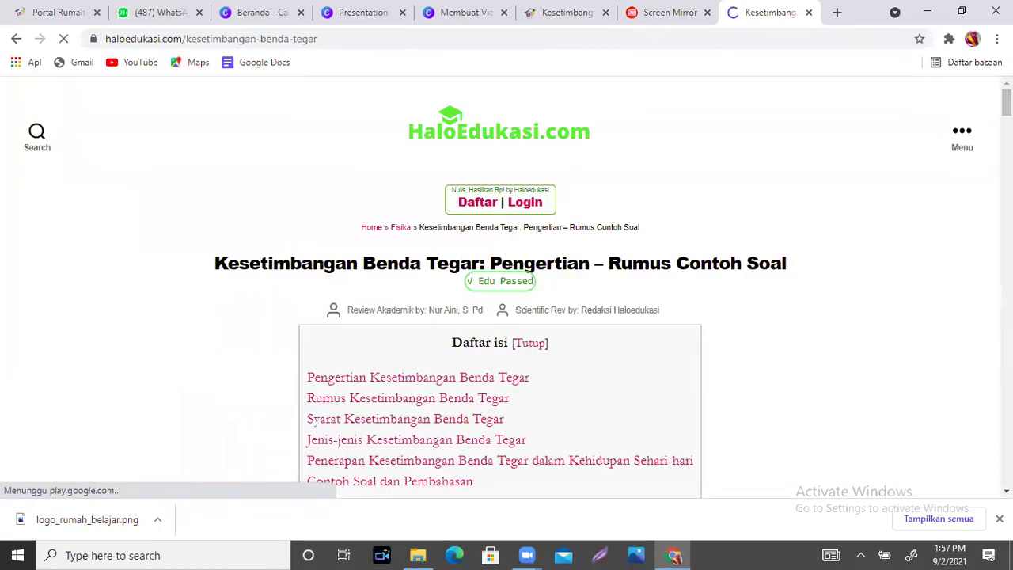
{"action": "scroll", "coordinate": [506, 285], "scroll_direction": "down", "scroll_amount": 3}
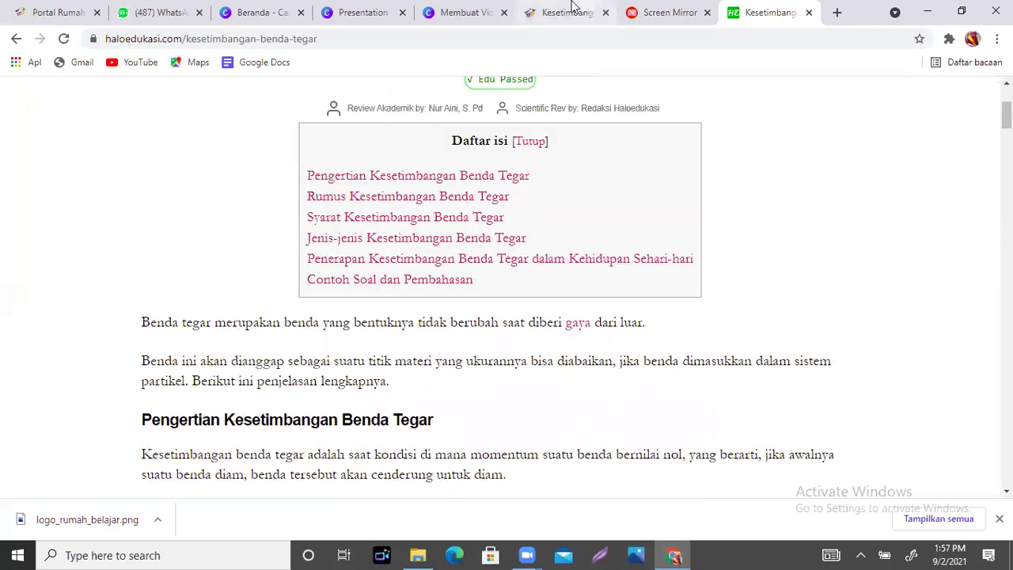
- Switch back to the Canva presentation and examine the topic list on page 2
{"action": "left_click", "coordinate": [447, 11]}
{"action": "left_click", "coordinate": [386, 6]}
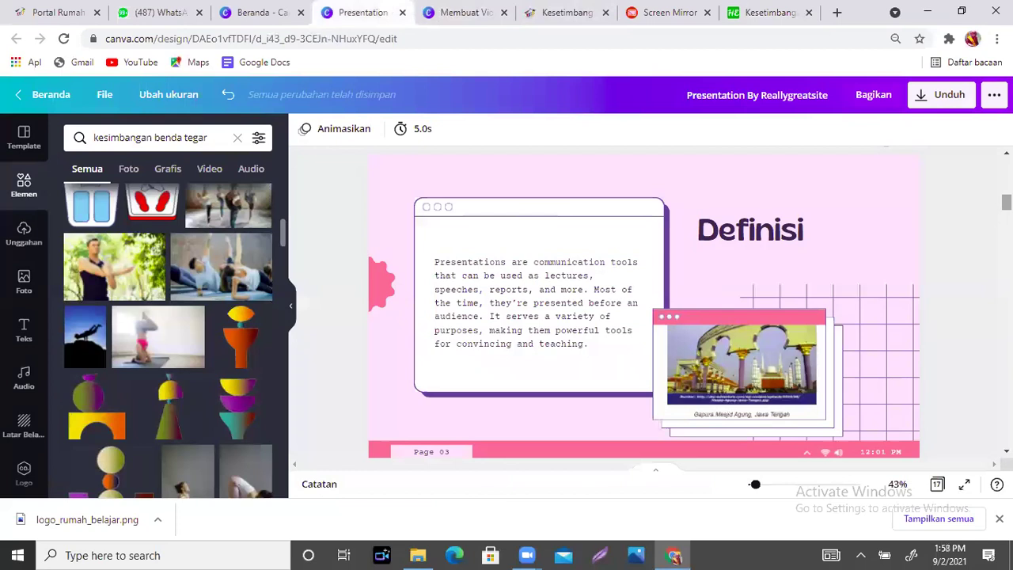
{"action": "scroll", "coordinate": [643, 301], "scroll_direction": "up", "scroll_amount": 8}
{"action": "scroll", "coordinate": [791, 301], "scroll_direction": "down", "scroll_amount": 4}
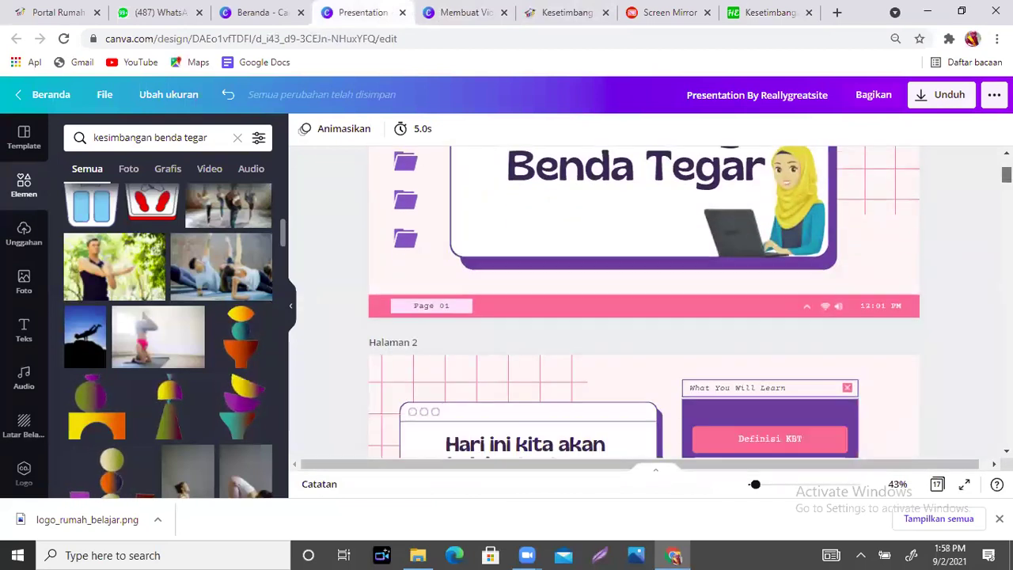
{"action": "left_click", "coordinate": [772, 262]}
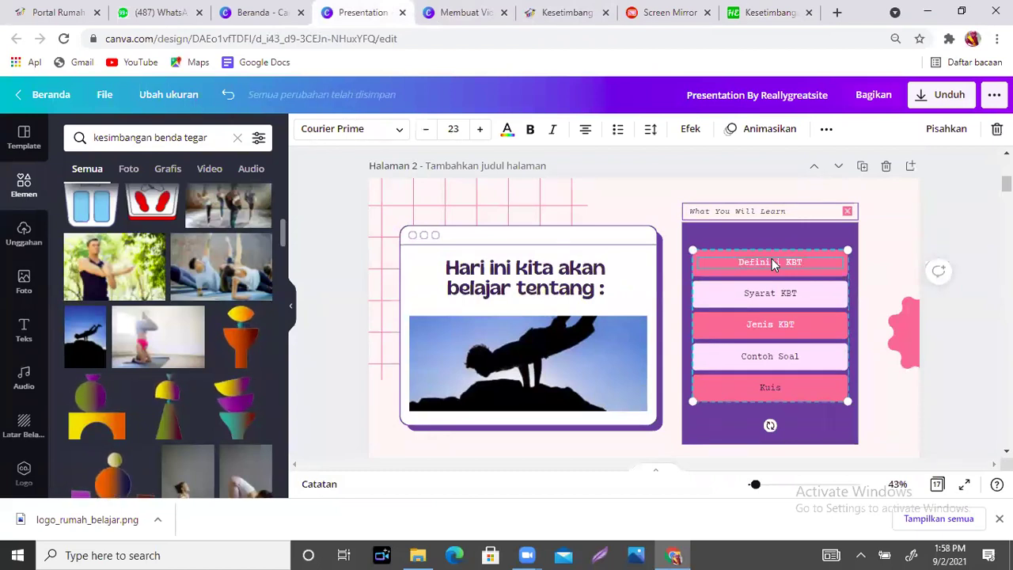
{"action": "left_click", "coordinate": [900, 217]}
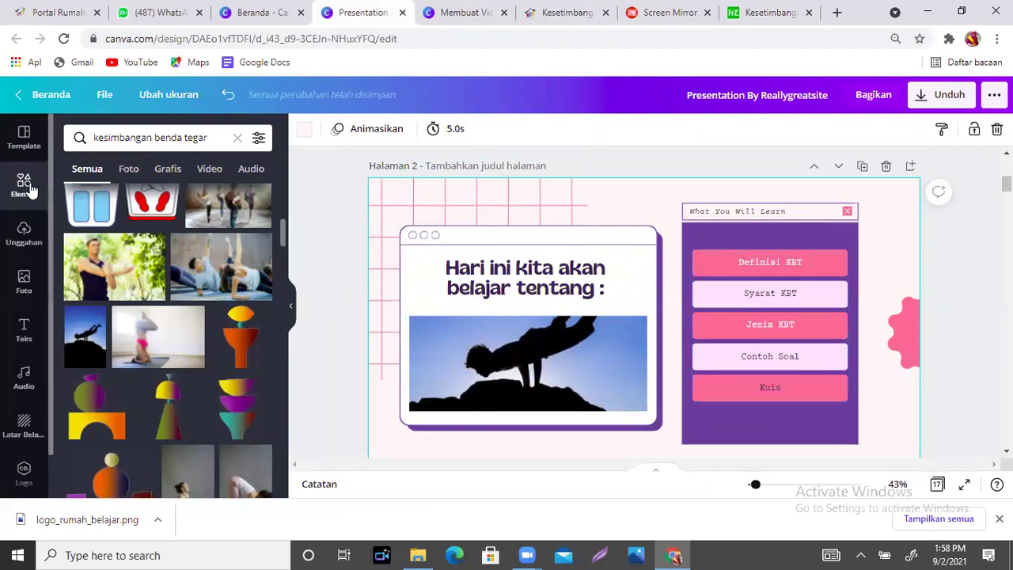
- Search the elements for Bentuk, try a plain square flattened into a bar above page 2's topic list, and delete it
{"action": "left_click", "coordinate": [236, 138]}
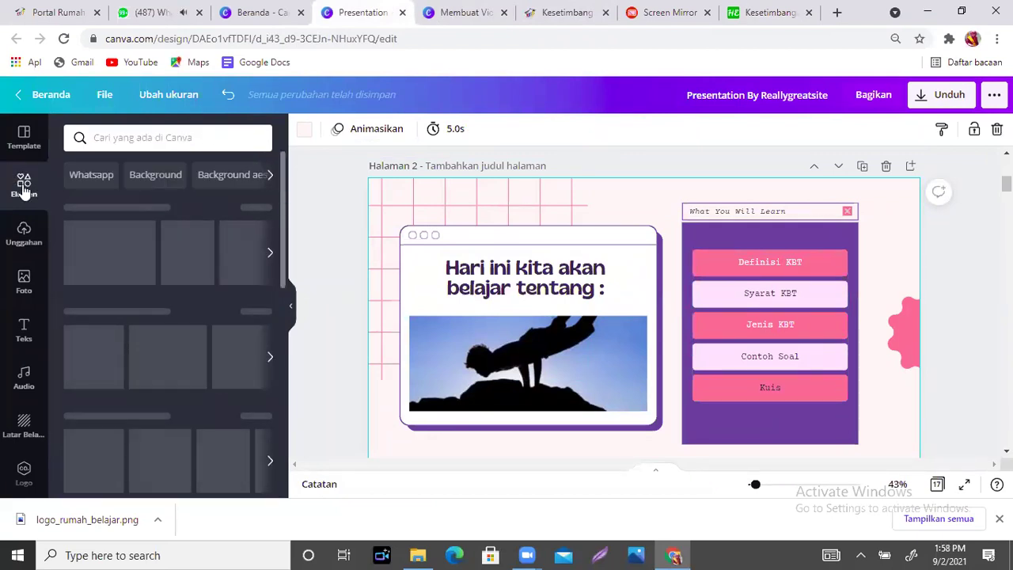
{"action": "left_click", "coordinate": [206, 137]}
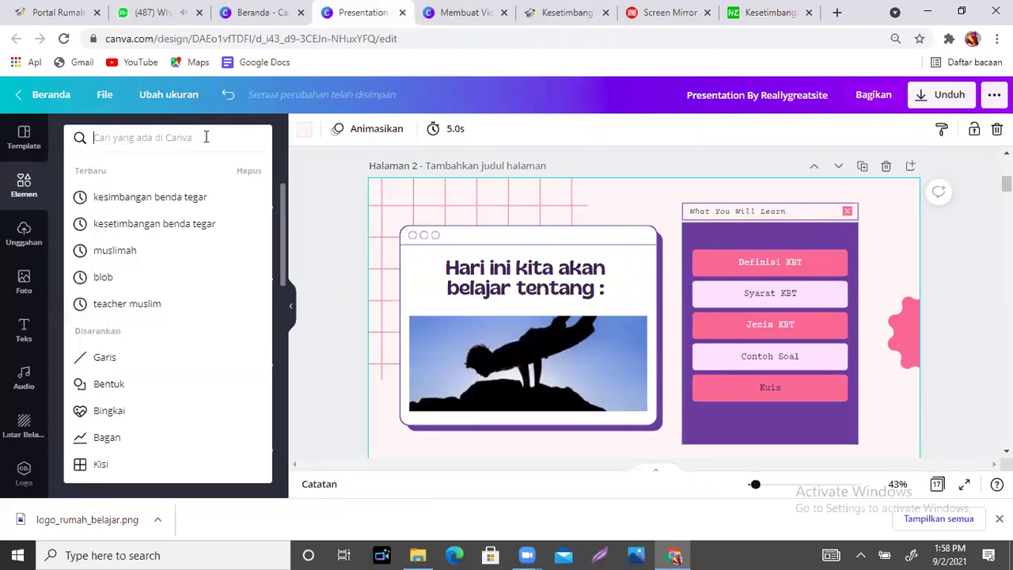
{"action": "left_click", "coordinate": [108, 385]}
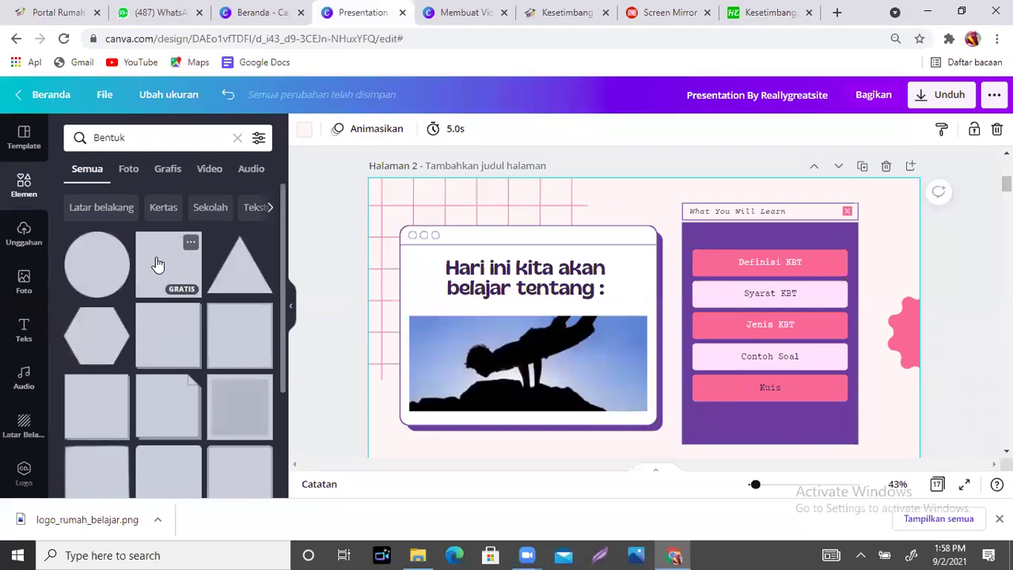
{"action": "left_click", "coordinate": [158, 263]}
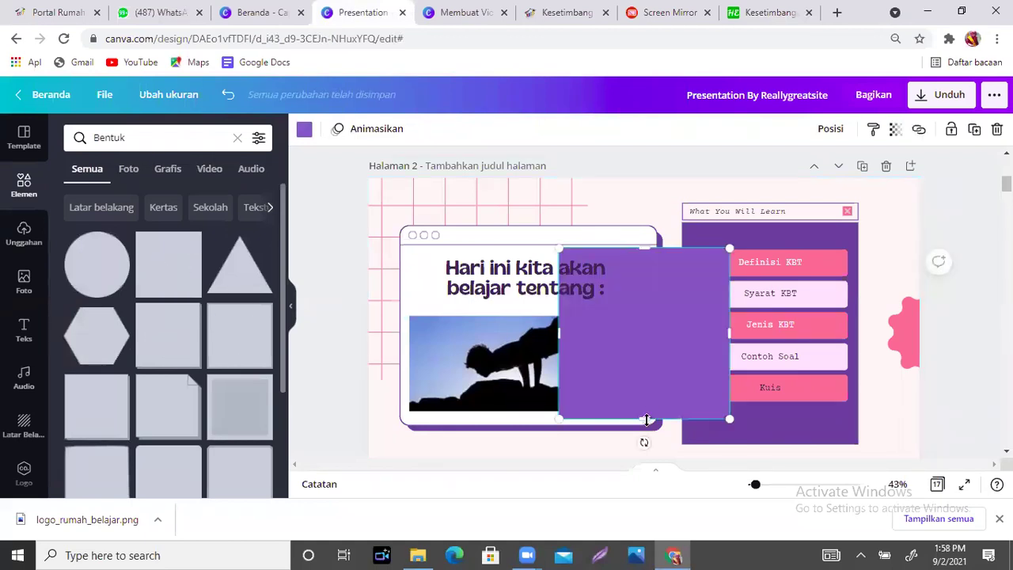
{"action": "left_click_drag", "start_coordinate": [647, 421], "coordinate": [683, 217]}
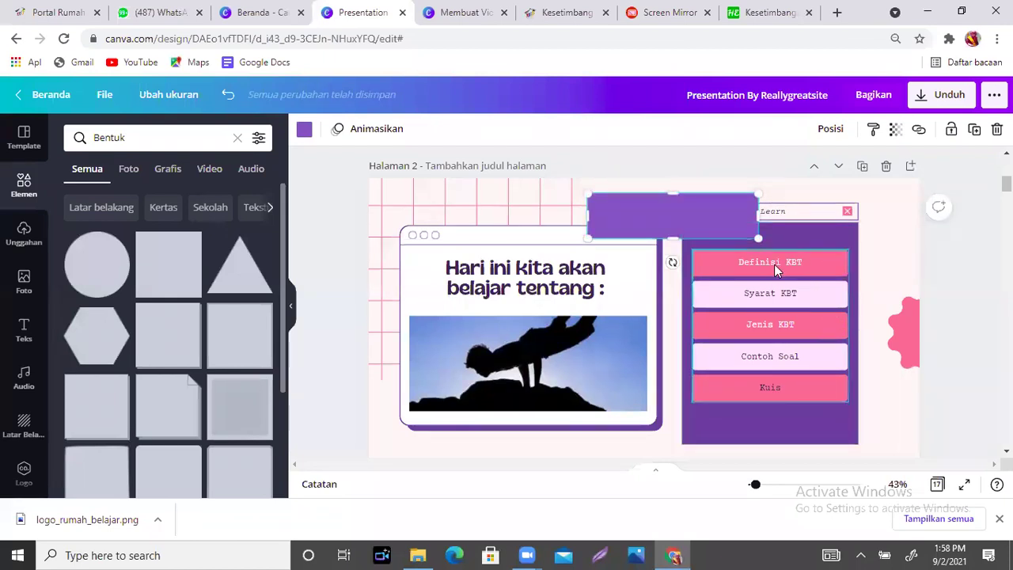
{"action": "left_click_drag", "start_coordinate": [285, 214], "coordinate": [282, 327]}
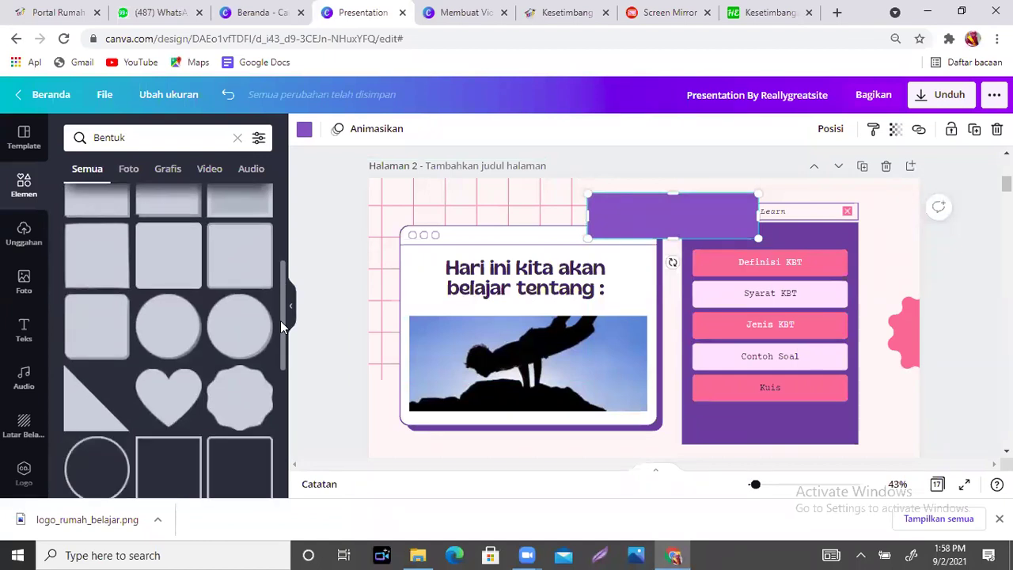
{"action": "key", "text": "Delete"}
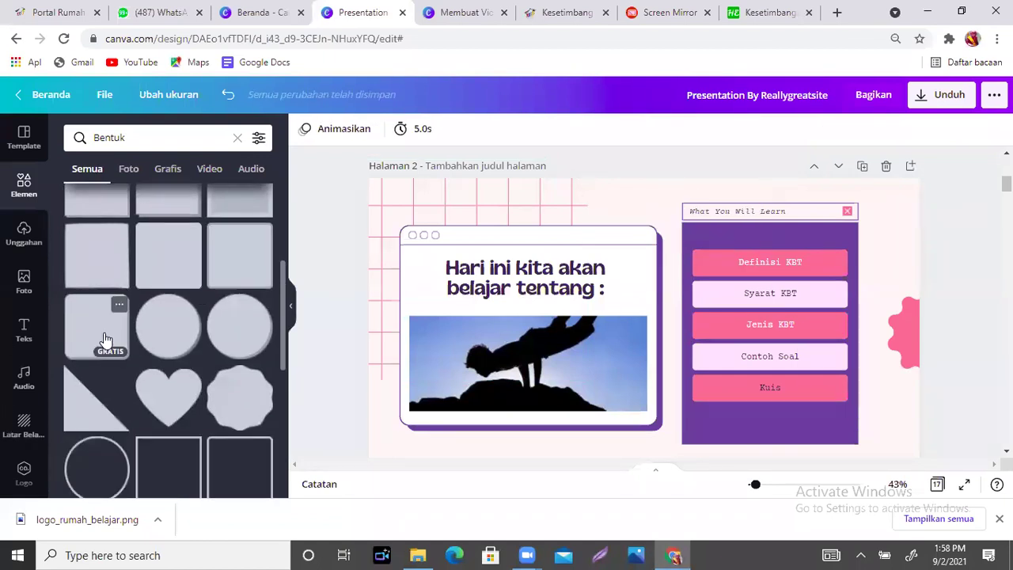
- Add a rounded square with a shaded edge to page 2 and flatten it into a bar above the topic list
{"action": "left_click", "coordinate": [106, 339]}
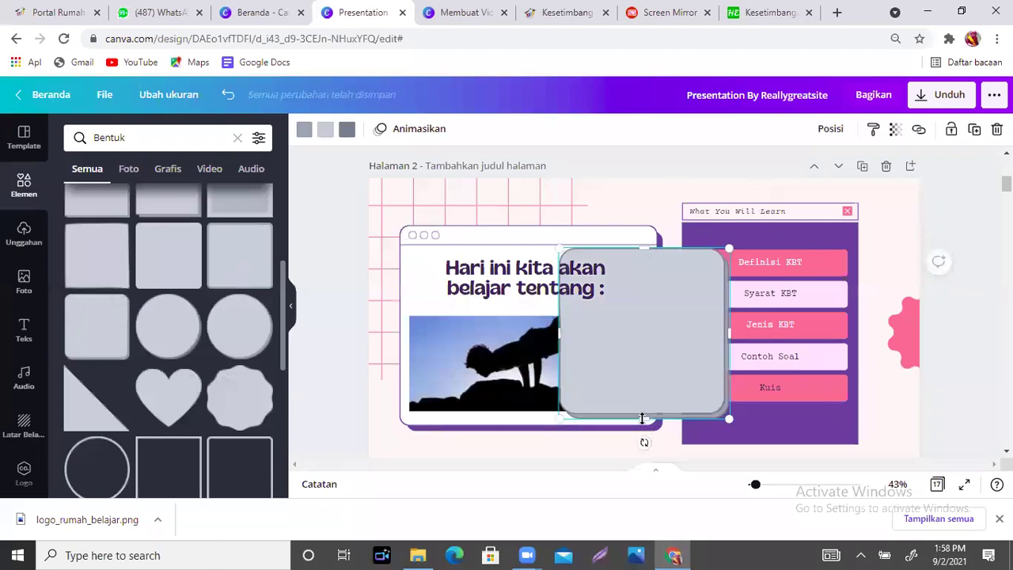
{"action": "left_click_drag", "start_coordinate": [640, 353], "coordinate": [699, 200]}
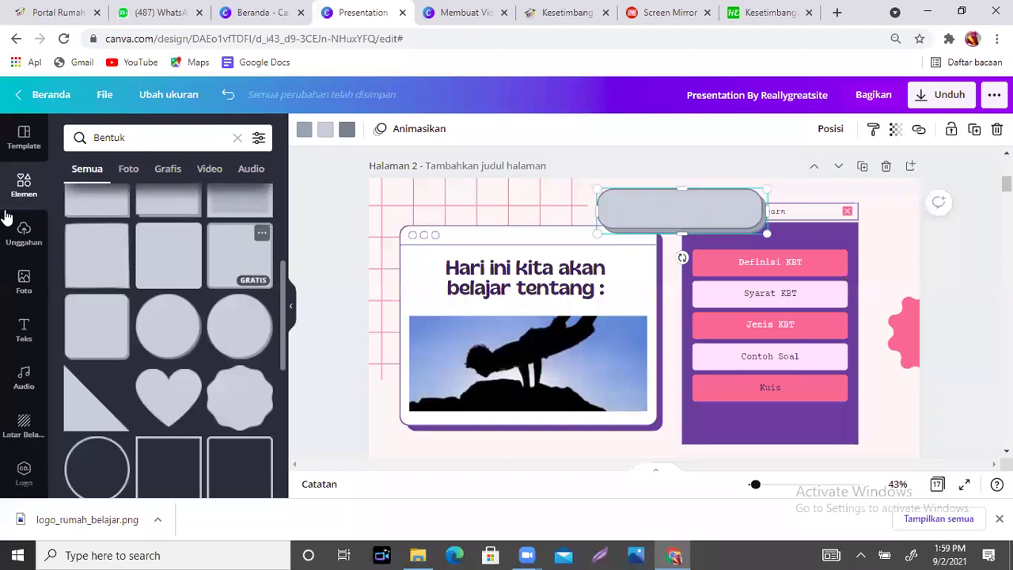
{"action": "left_click", "coordinate": [23, 150]}
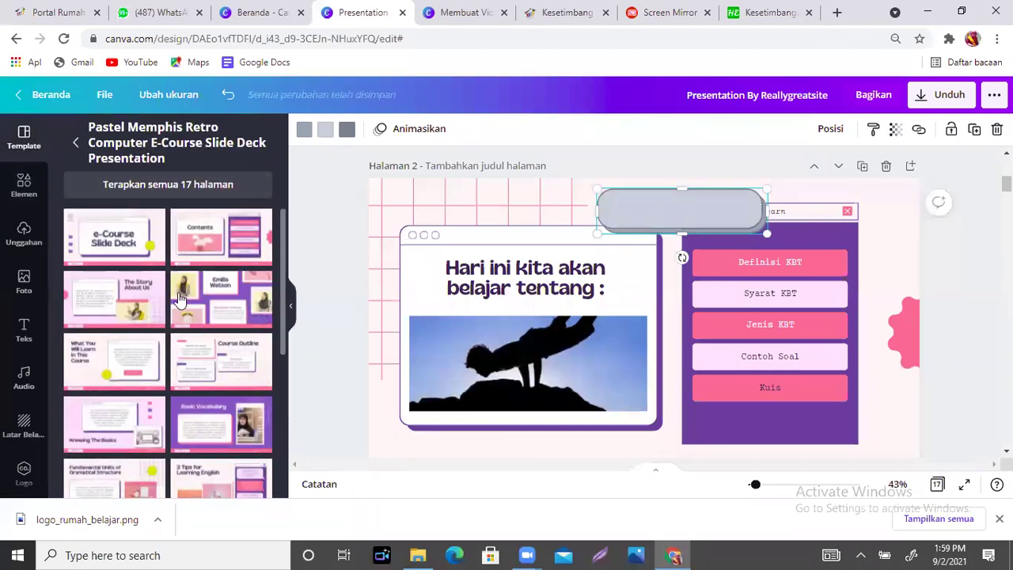
{"action": "left_click", "coordinate": [76, 145]}
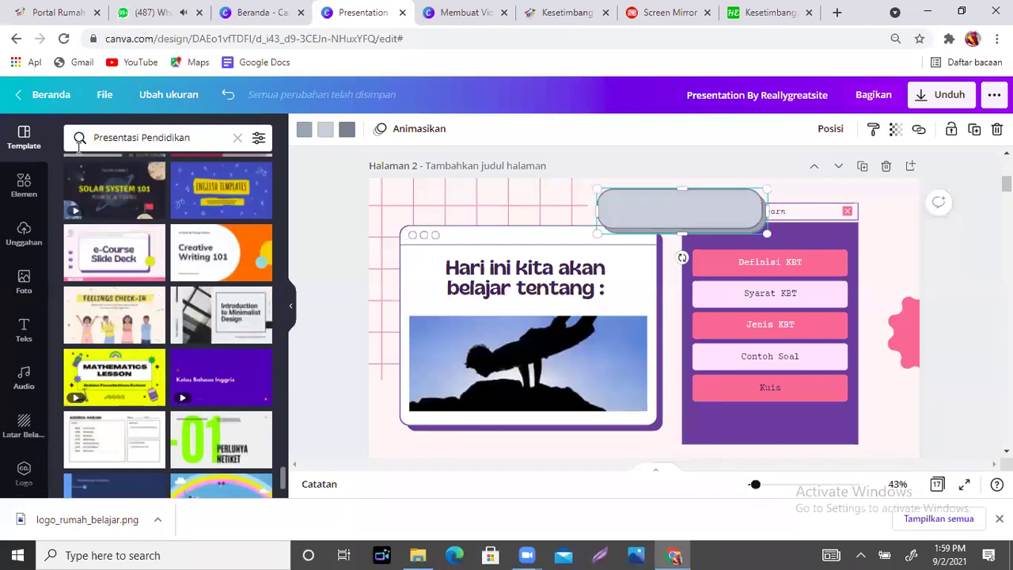
{"action": "left_click", "coordinate": [206, 177]}
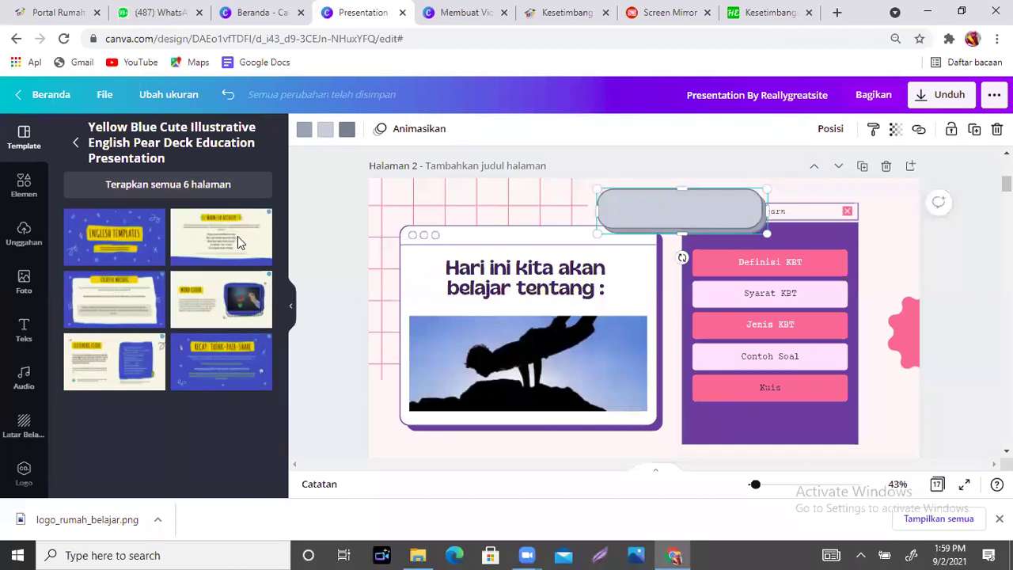
{"action": "left_click", "coordinate": [237, 236]}
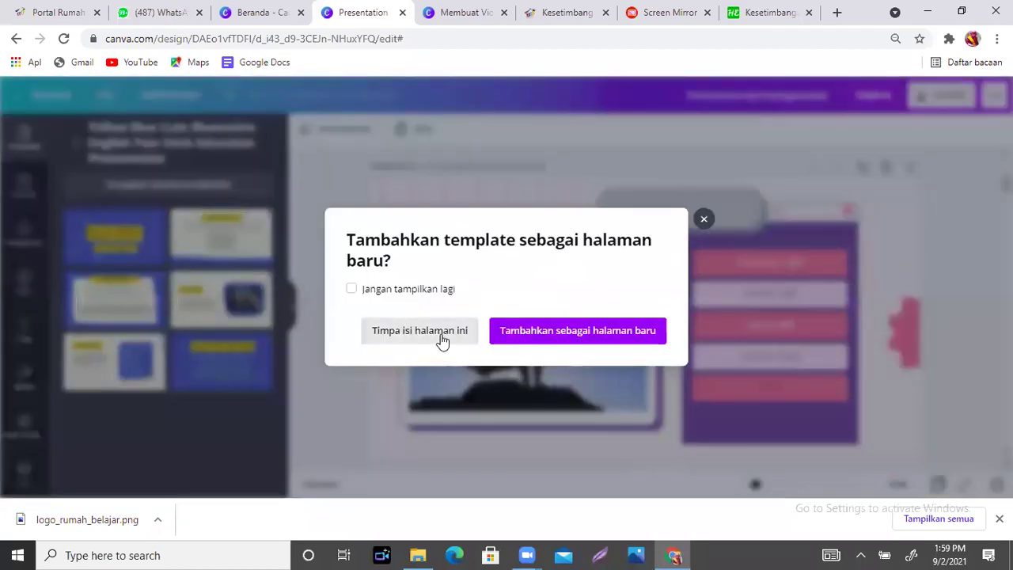
{"action": "left_click", "coordinate": [704, 219]}
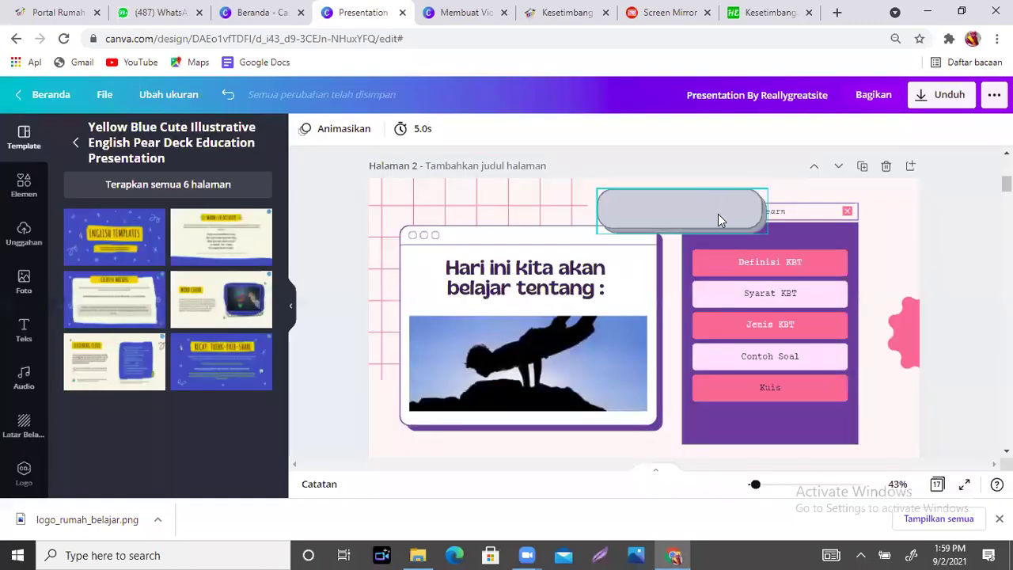
- Try moving the rounded bar lower on page 2 and recolouring its shadow and face in two document purples, and delete it
{"action": "left_click", "coordinate": [36, 194]}
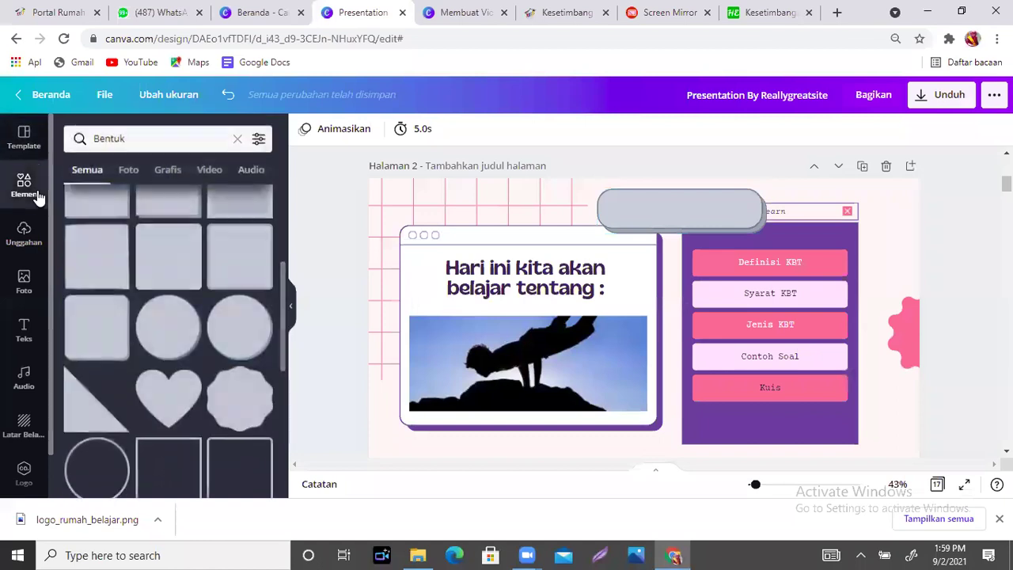
{"action": "left_click", "coordinate": [709, 228]}
{"action": "left_click_drag", "start_coordinate": [709, 227], "coordinate": [744, 249]}
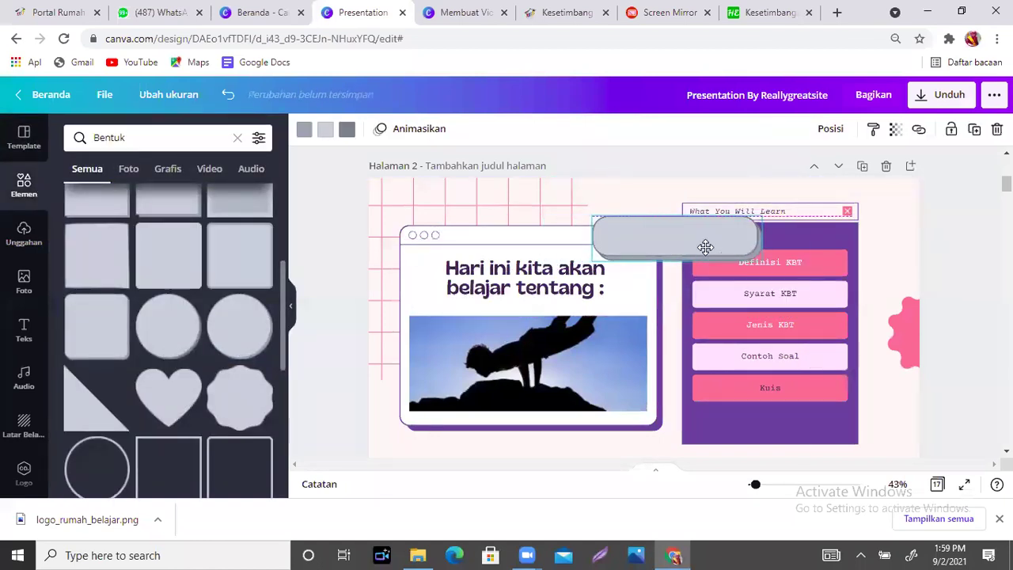
{"action": "left_click", "coordinate": [347, 131]}
{"action": "left_click", "coordinate": [251, 204]}
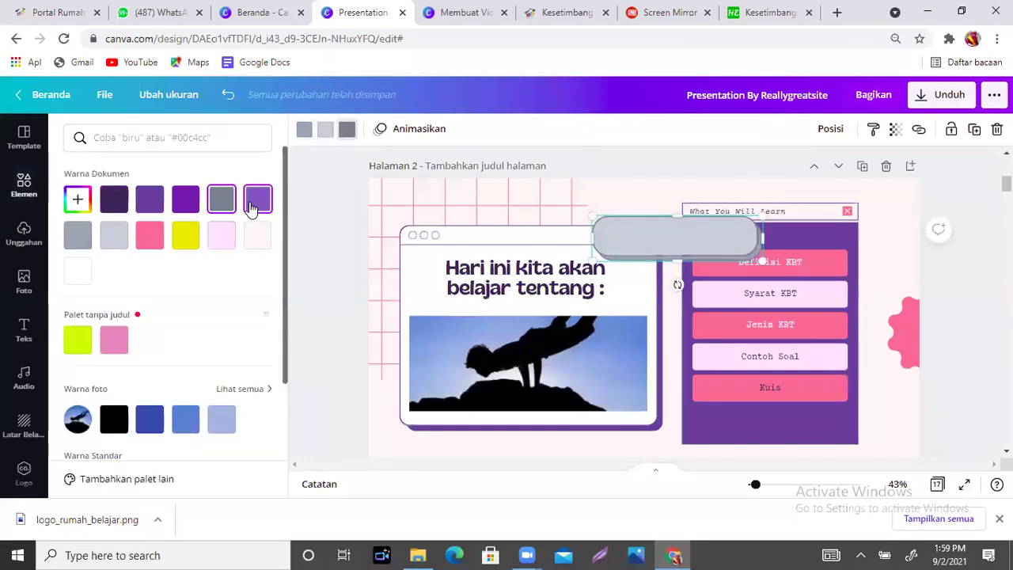
{"action": "left_click", "coordinate": [325, 130]}
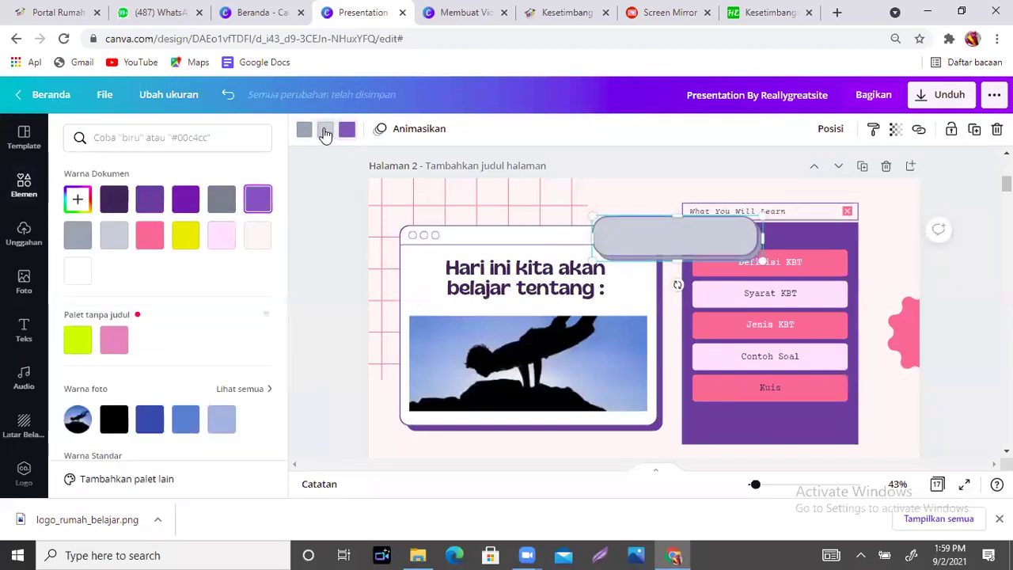
{"action": "left_click", "coordinate": [150, 200]}
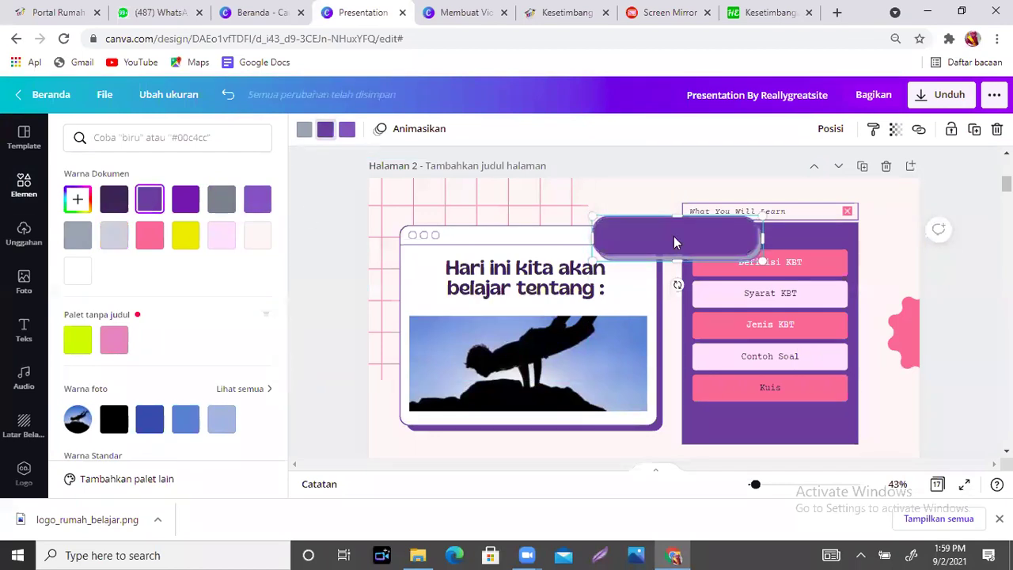
{"action": "key", "text": "Delete"}
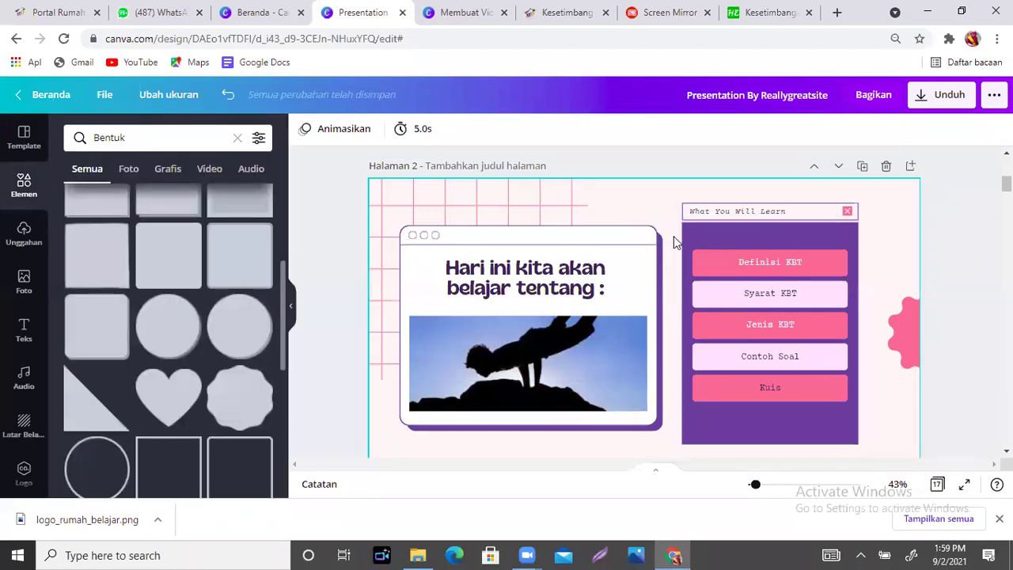
- Look over the Definisi page, the Membuat Video Pembelajaran design and Canva's new-design types, and return to the haloedukasi.com article
{"action": "scroll", "coordinate": [643, 302], "scroll_direction": "down", "scroll_amount": 10}
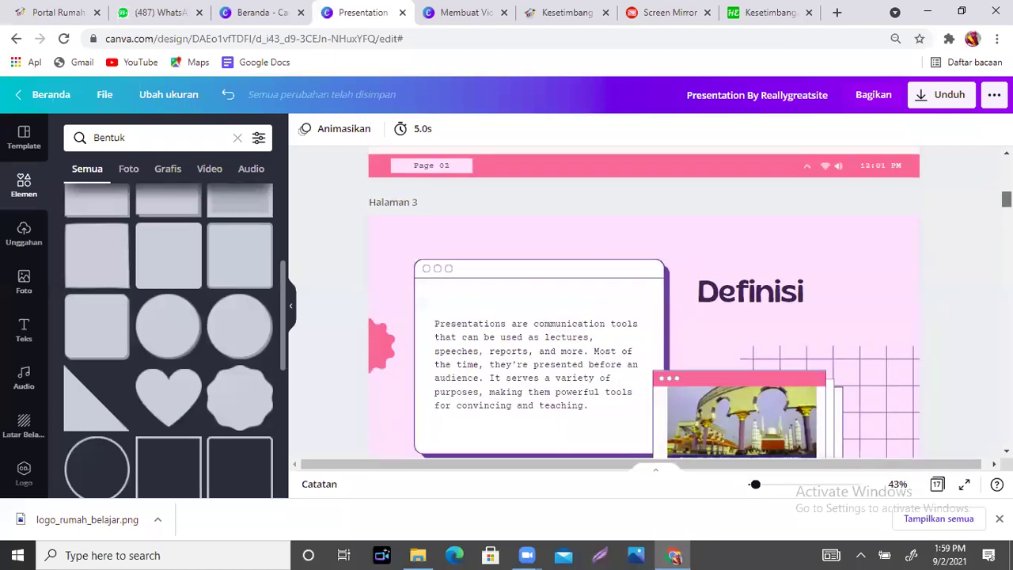
{"action": "scroll", "coordinate": [644, 302], "scroll_direction": "up", "scroll_amount": 6}
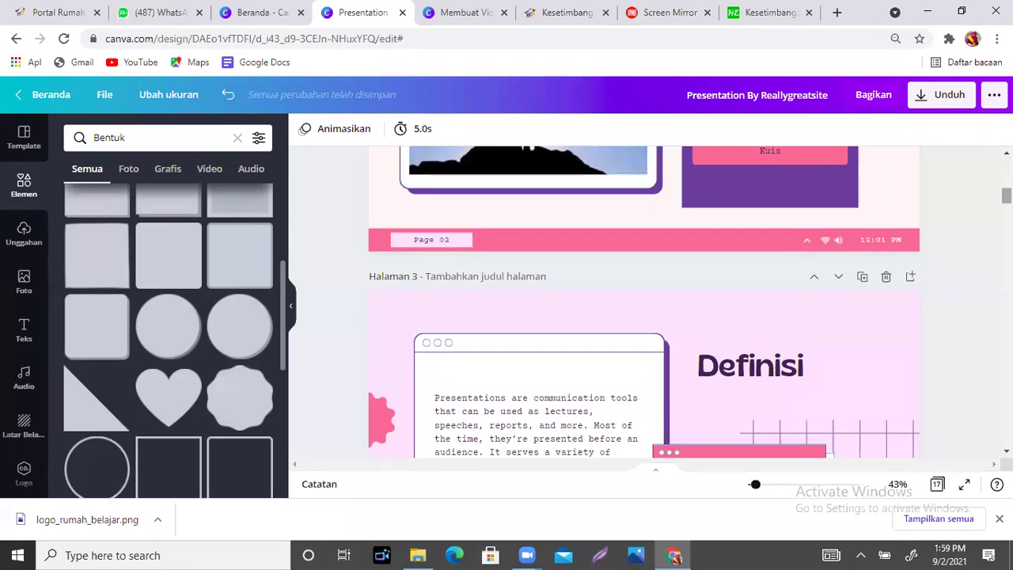
{"action": "left_click", "coordinate": [454, 8]}
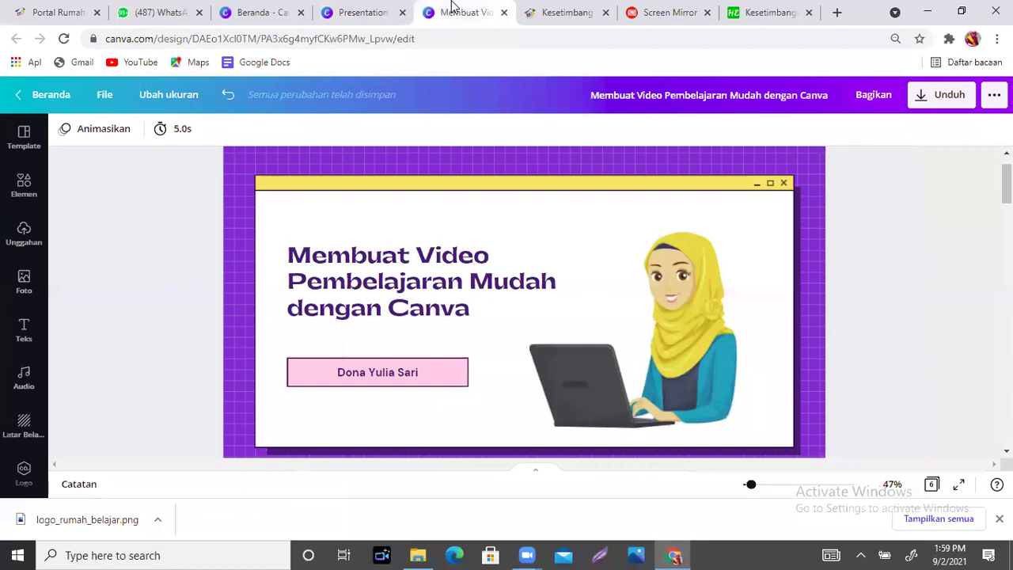
{"action": "left_click", "coordinate": [358, 8]}
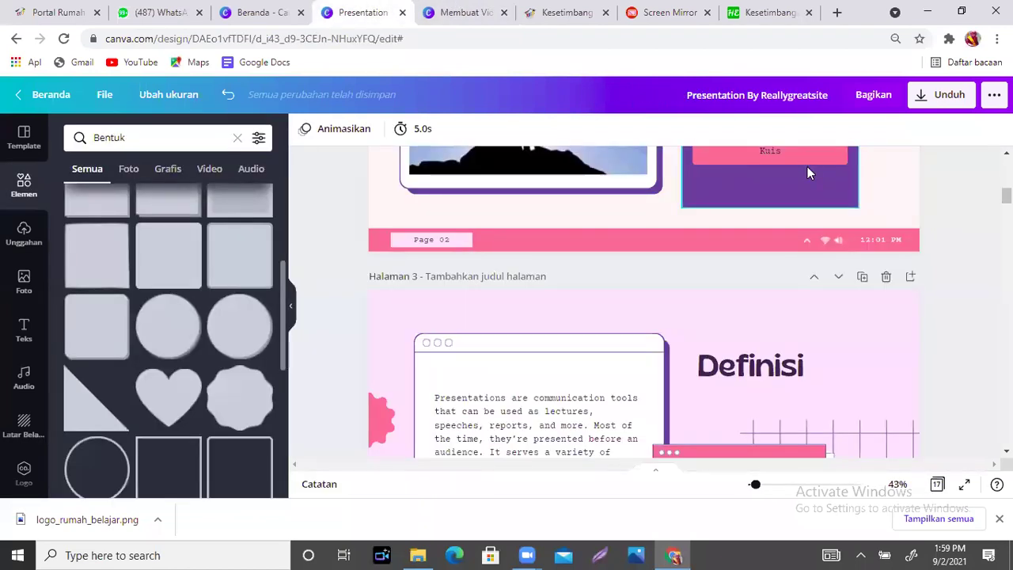
{"action": "left_click", "coordinate": [271, 11]}
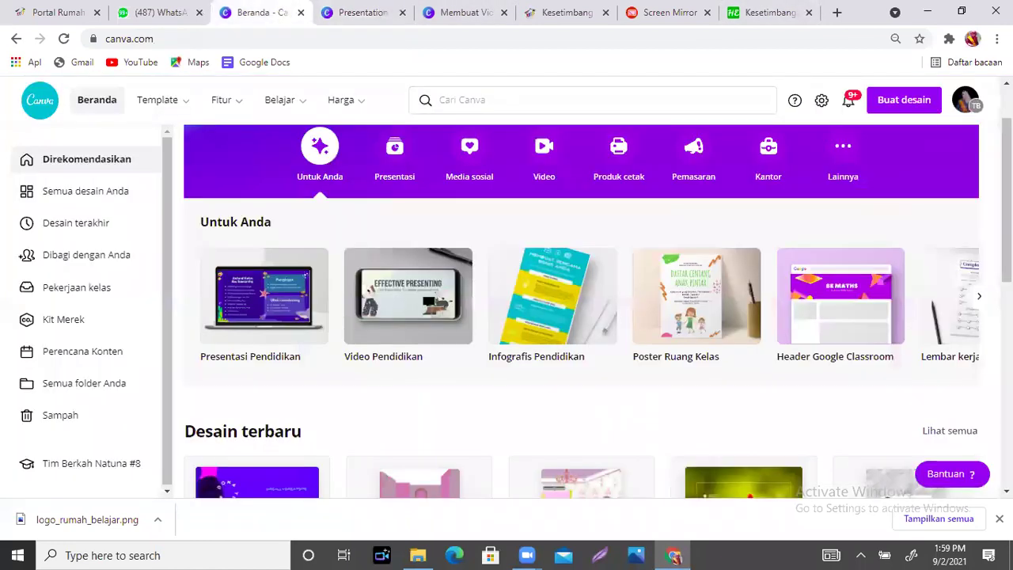
{"action": "left_click", "coordinate": [921, 99]}
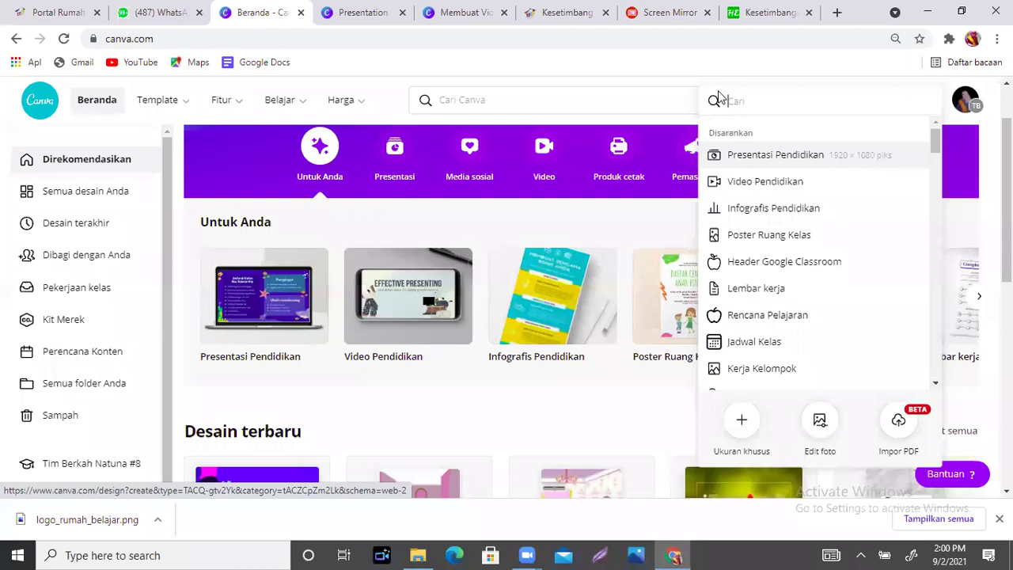
{"action": "left_click", "coordinate": [781, 12]}
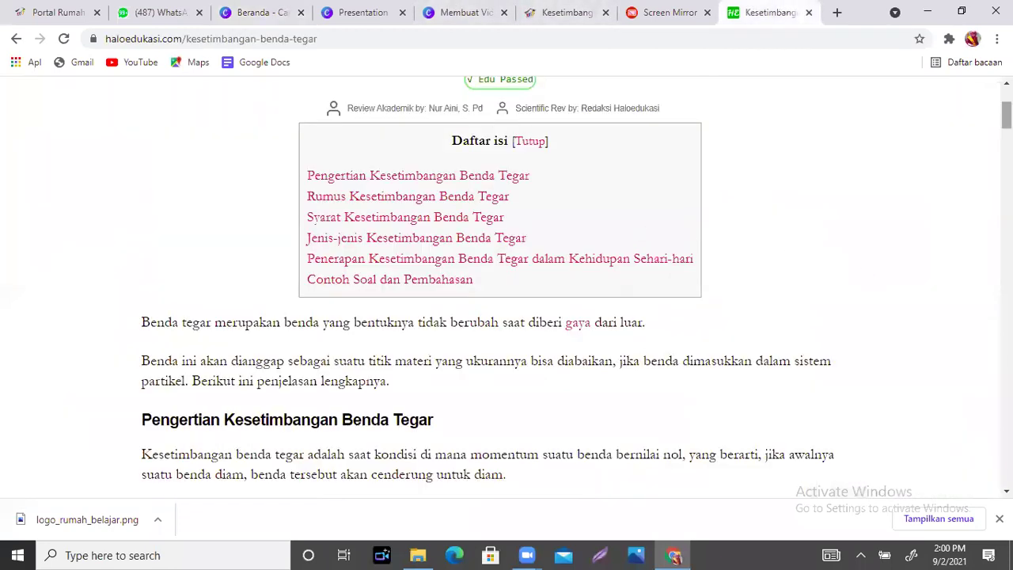
- Copy the first two paragraphs under Pengertian Kesetimbangan Benda Tegar, through the formula (∑F = 0)
{"action": "scroll", "coordinate": [269, 238], "scroll_direction": "down", "scroll_amount": 2}
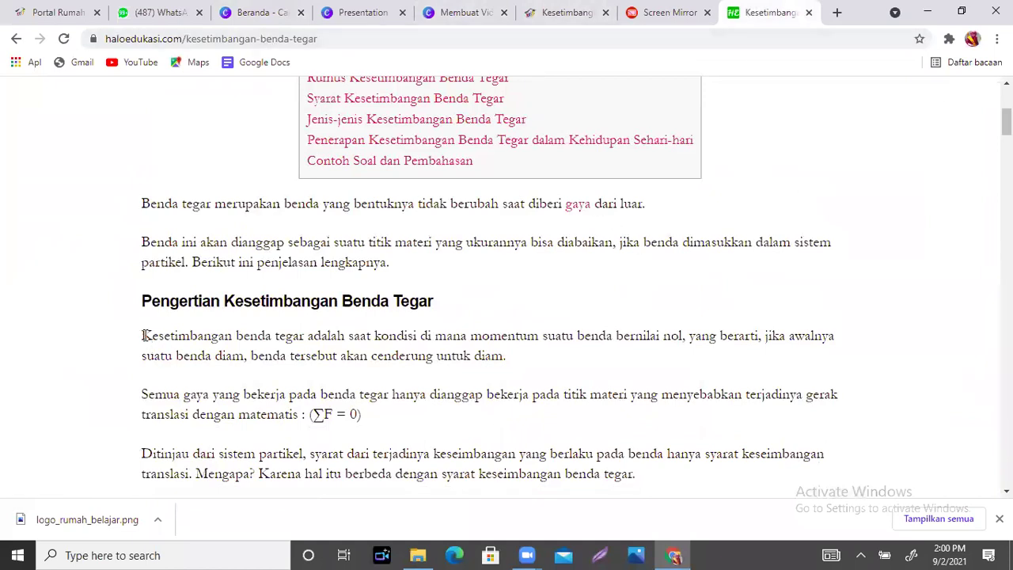
{"action": "left_click_drag", "start_coordinate": [144, 335], "coordinate": [537, 368]}
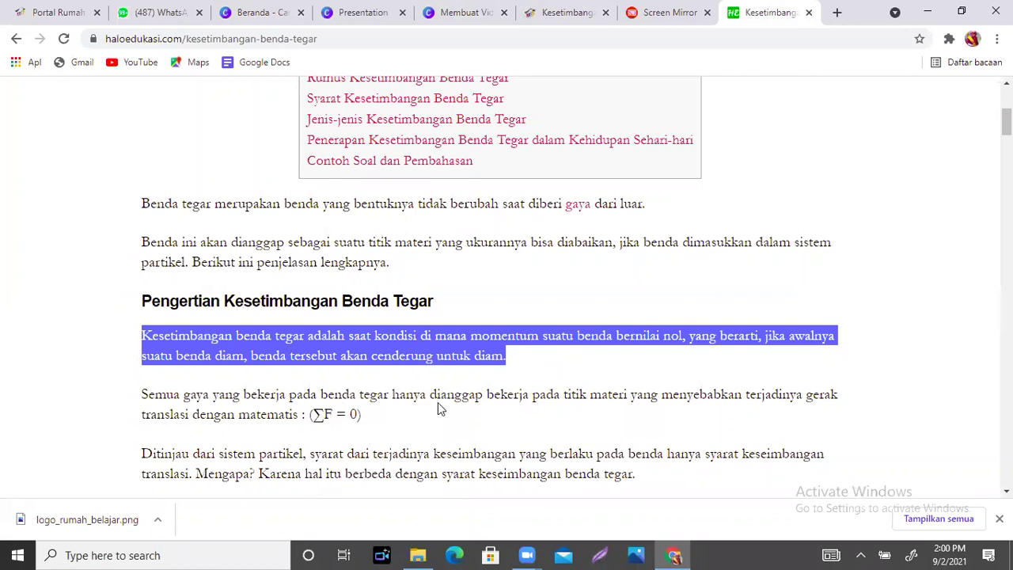
{"action": "key", "text": "shift+Left"}
{"action": "key", "text": "shift+Left"}
{"action": "key", "text": "shift+Left"}
{"action": "key", "text": "shift+Left"}
{"action": "key", "text": "shift+Right"}
{"action": "key", "text": "shift+Right"}
{"action": "key", "text": "shift+Right"}
{"action": "key", "text": "shift+Right"}
{"action": "key", "text": "shift+Left"}
{"action": "key", "text": "shift+Left"}
{"action": "key", "text": "shift+Left"}
{"action": "key", "text": "ctrl+c"}
{"action": "key", "text": "shift+Right"}
{"action": "key", "text": "shift+Right"}
{"action": "key", "text": "shift+Right"}
{"action": "key", "text": "shift+Down"}
{"action": "key", "text": "shift+Down"}
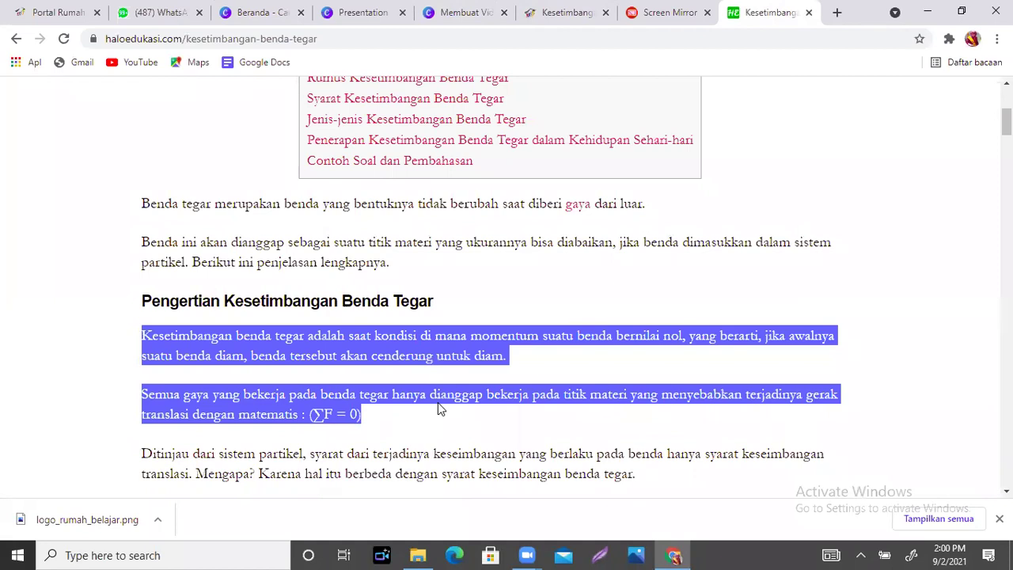
- Return to the Canva presentation and replace page 3's placeholder body text with the copied definition paragraphs
{"action": "left_click", "coordinate": [366, 7]}
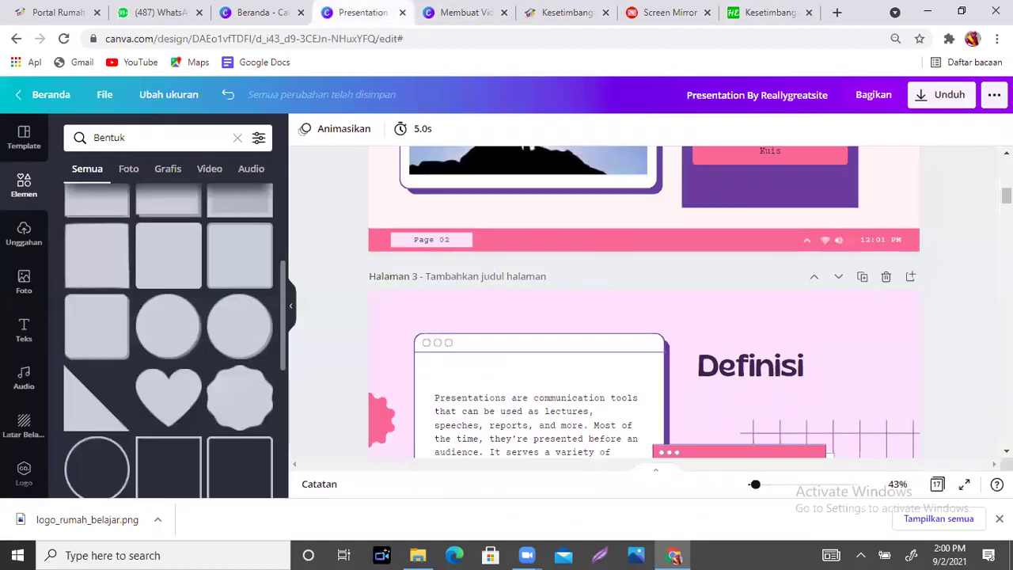
{"action": "scroll", "coordinate": [518, 301], "scroll_direction": "down", "scroll_amount": 3}
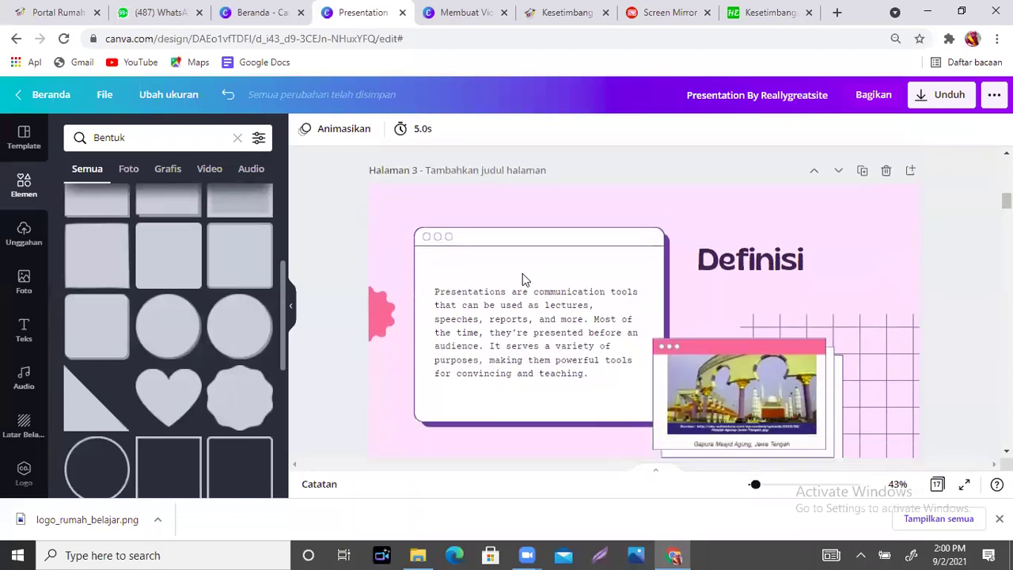
{"action": "left_click", "coordinate": [515, 317]}
{"action": "left_click", "coordinate": [515, 311]}
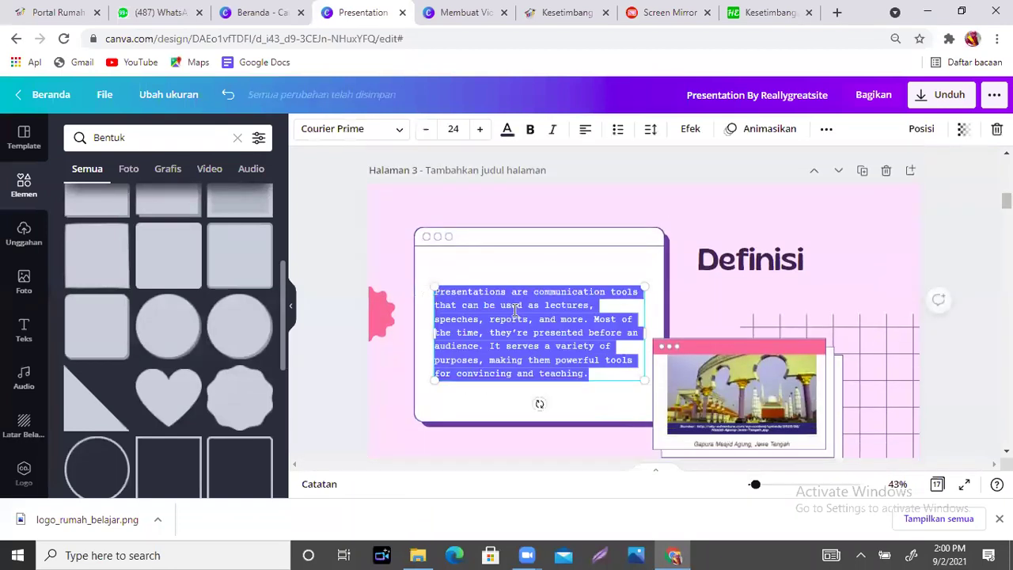
{"action": "key", "text": "ctrl+v"}
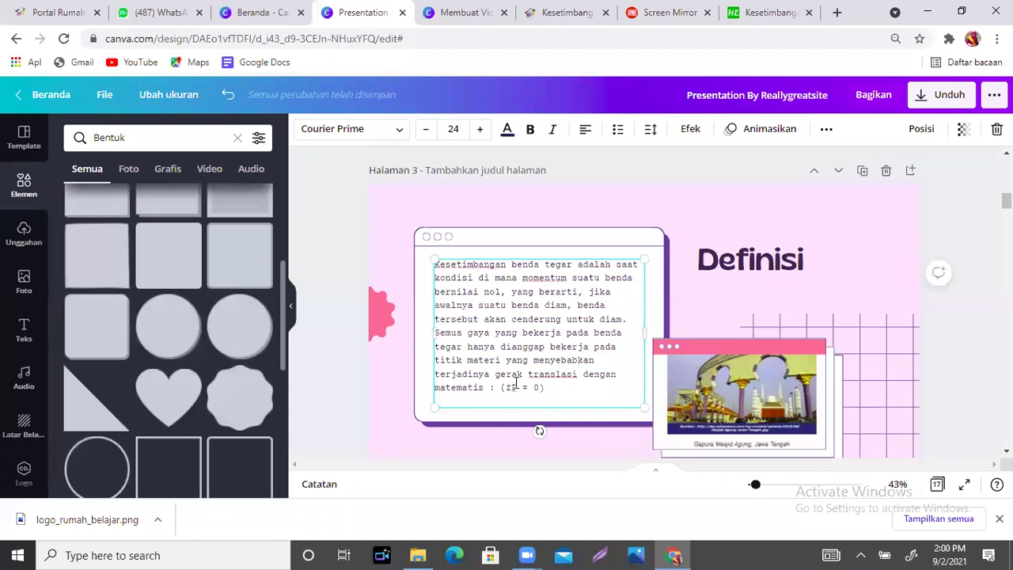
- Make the definition text on page 3 bold
{"action": "left_click", "coordinate": [843, 220]}
{"action": "left_click", "coordinate": [536, 333]}
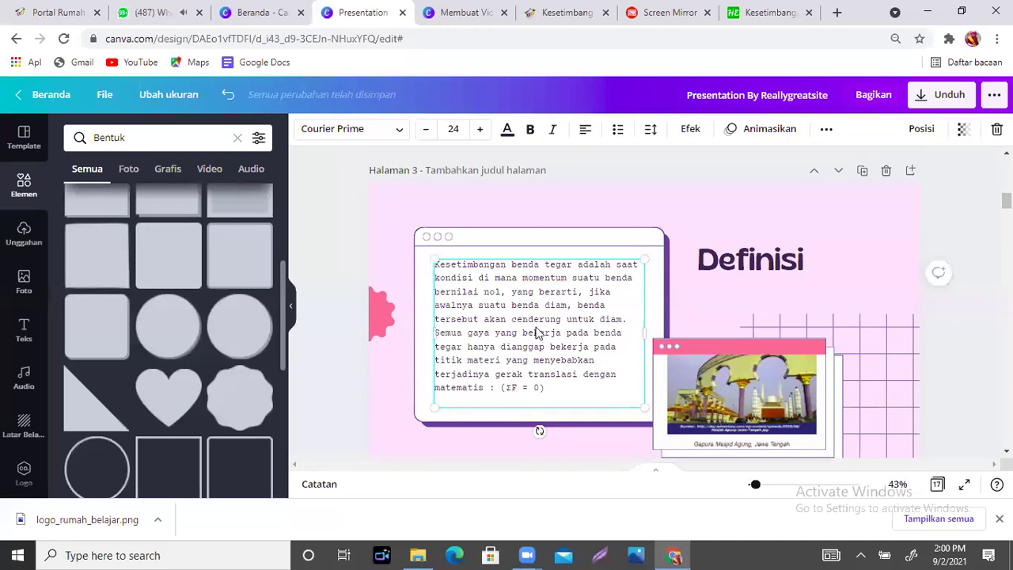
{"action": "left_click", "coordinate": [532, 130]}
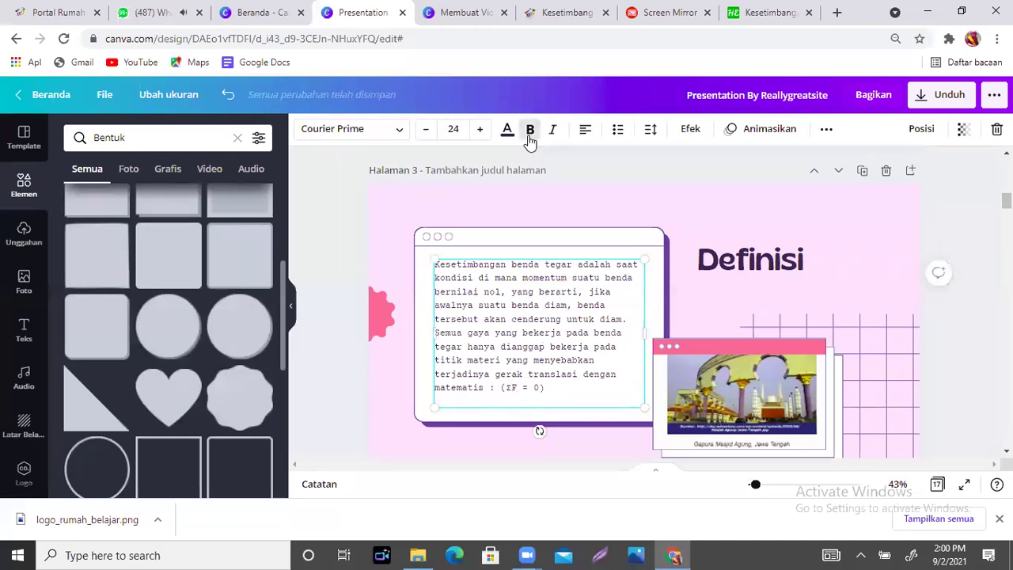
{"action": "left_click", "coordinate": [849, 269]}
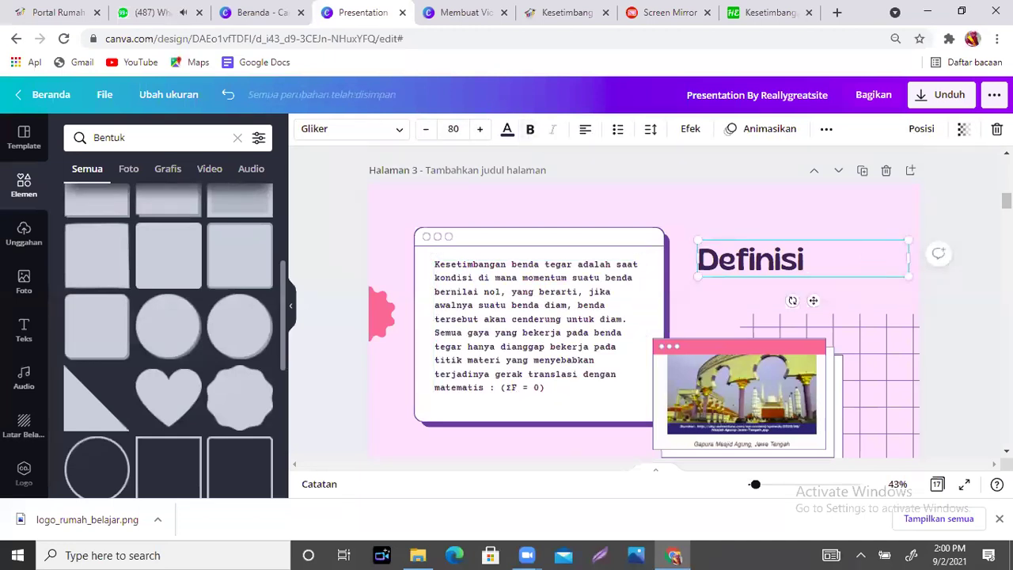
- Make the five page 2 topic labels bold: Definisi KBT, Syarat KBT, Jenis KBT, Contoh Soal and Kuis
{"action": "scroll", "coordinate": [790, 159], "scroll_direction": "up", "scroll_amount": 5}
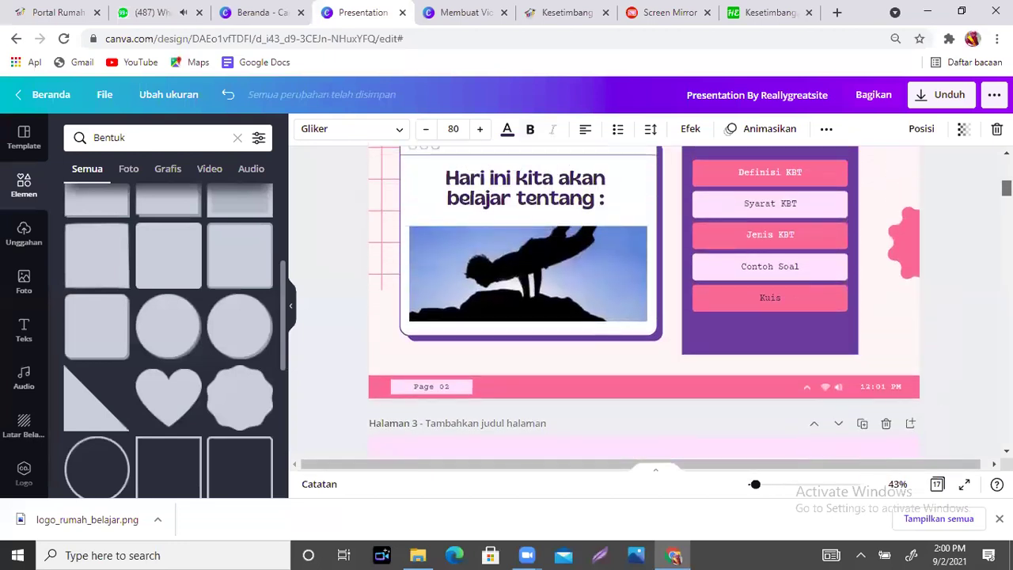
{"action": "left_click", "coordinate": [784, 173]}
{"action": "left_click", "coordinate": [529, 133]}
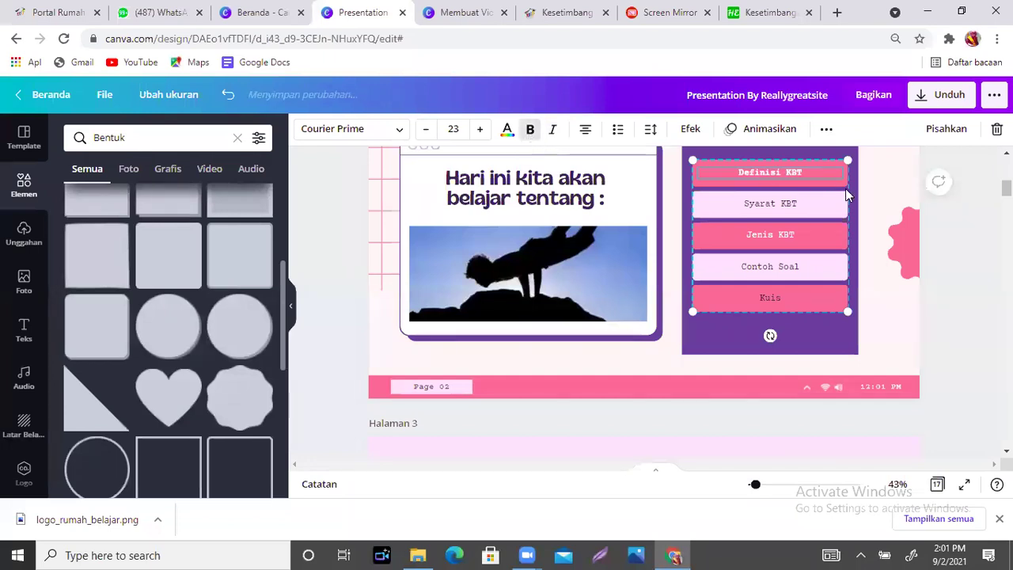
{"action": "left_click", "coordinate": [780, 208]}
{"action": "left_click", "coordinate": [530, 129]}
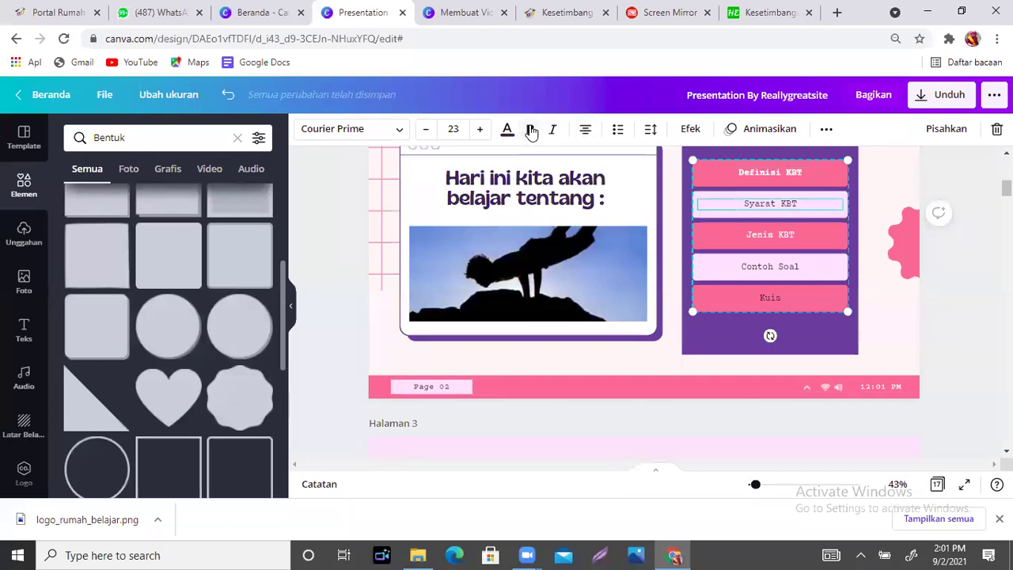
{"action": "left_click", "coordinate": [772, 238]}
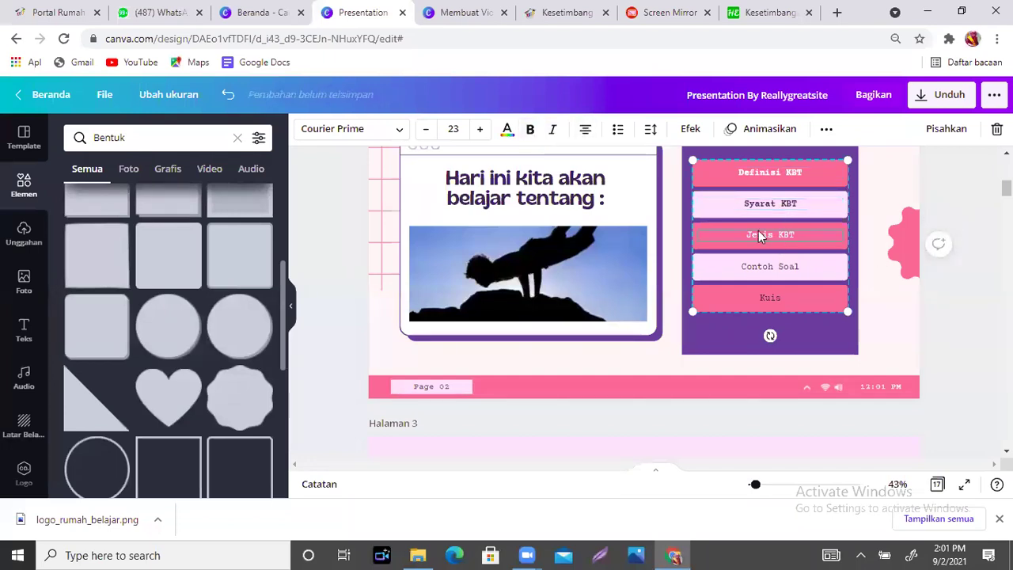
{"action": "left_click", "coordinate": [529, 129]}
{"action": "left_click", "coordinate": [789, 273]}
{"action": "left_click", "coordinate": [529, 130]}
{"action": "left_click", "coordinate": [762, 297]}
{"action": "left_click", "coordinate": [531, 130]}
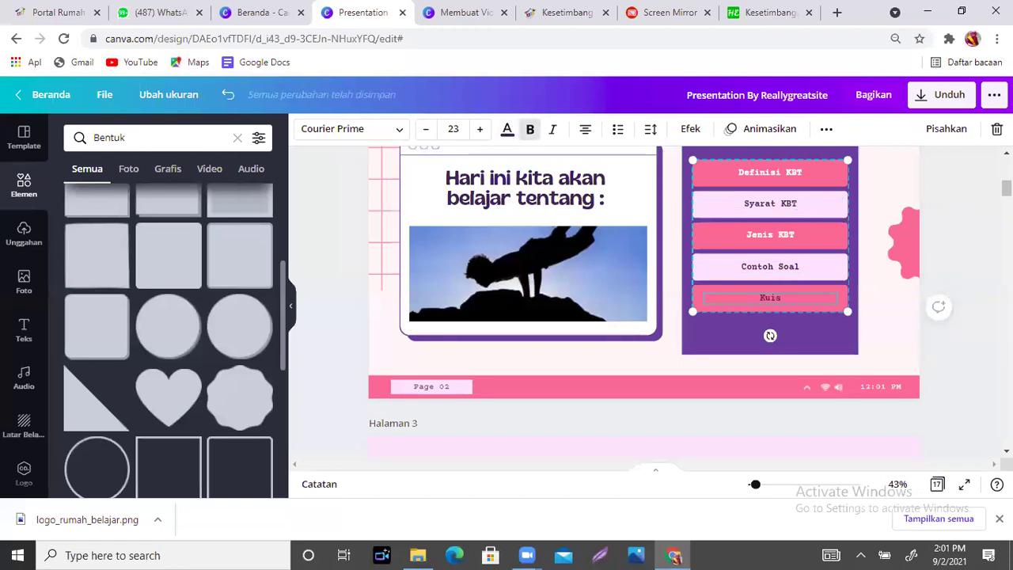
- Delete the two photos of the woman in the headscarf from their frames on page 4
{"action": "scroll", "coordinate": [643, 301], "scroll_direction": "down", "scroll_amount": 5}
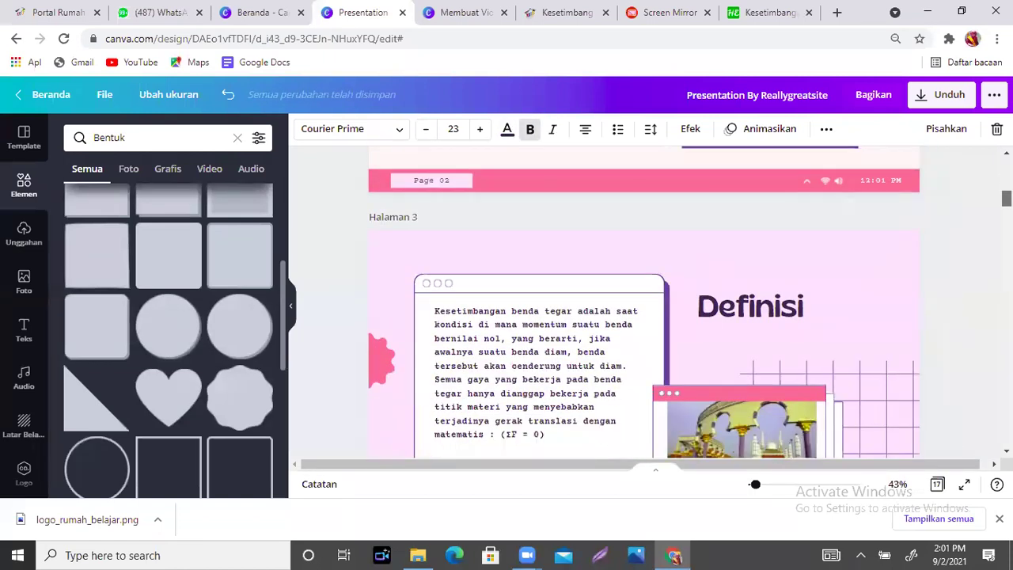
{"action": "scroll", "coordinate": [644, 301], "scroll_direction": "down", "scroll_amount": 1}
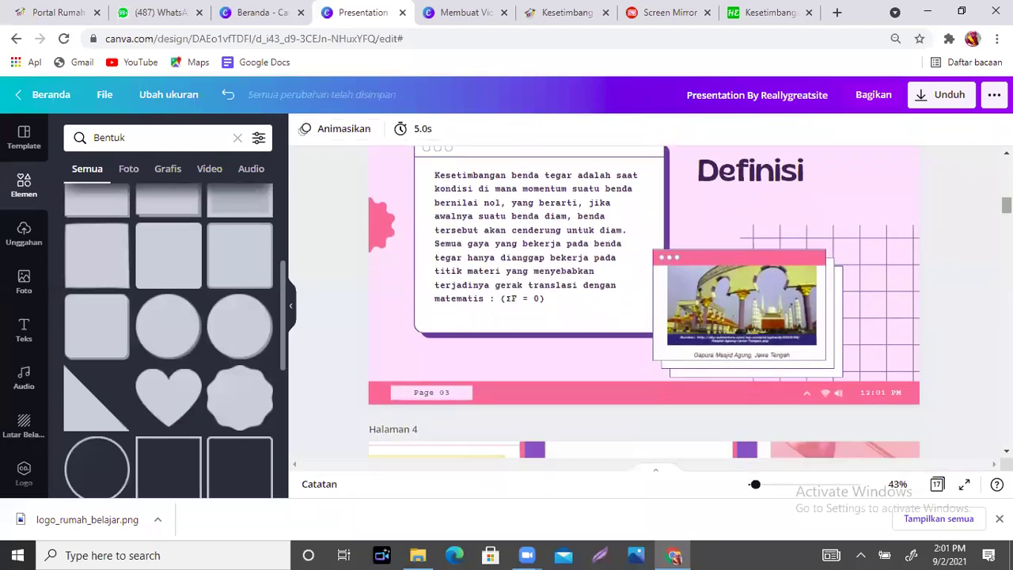
{"action": "scroll", "coordinate": [643, 301], "scroll_direction": "down", "scroll_amount": 3}
{"action": "scroll", "coordinate": [643, 301], "scroll_direction": "up", "scroll_amount": 6}
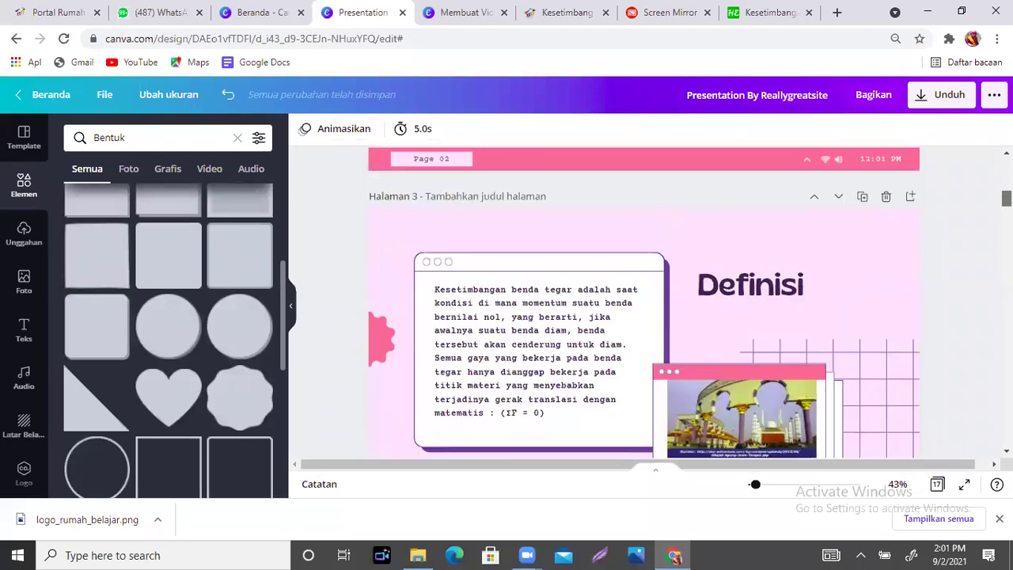
{"action": "scroll", "coordinate": [644, 300], "scroll_direction": "up", "scroll_amount": 1}
{"action": "scroll", "coordinate": [643, 301], "scroll_direction": "down", "scroll_amount": 6}
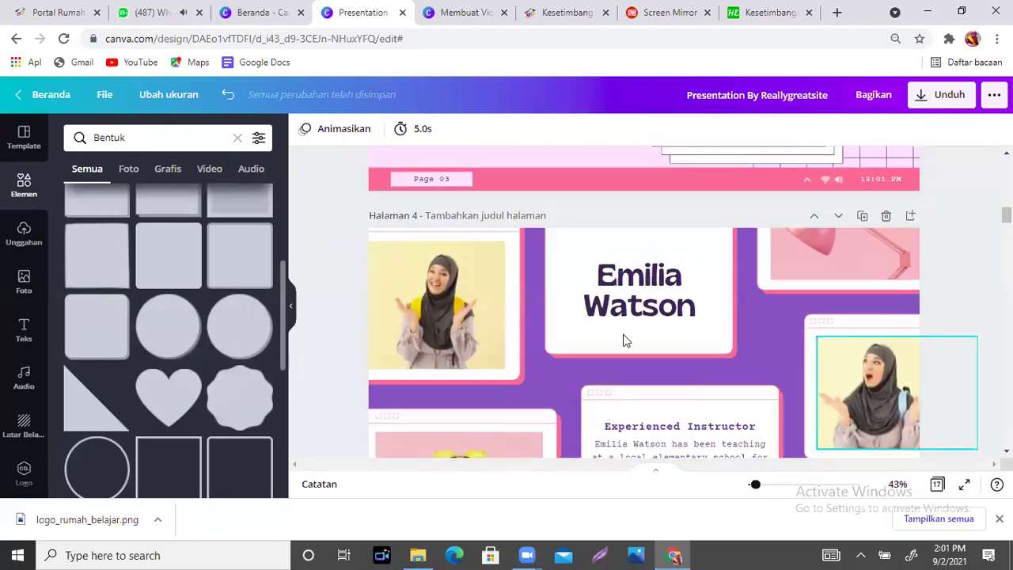
{"action": "left_click", "coordinate": [463, 301]}
{"action": "key", "text": "Delete"}
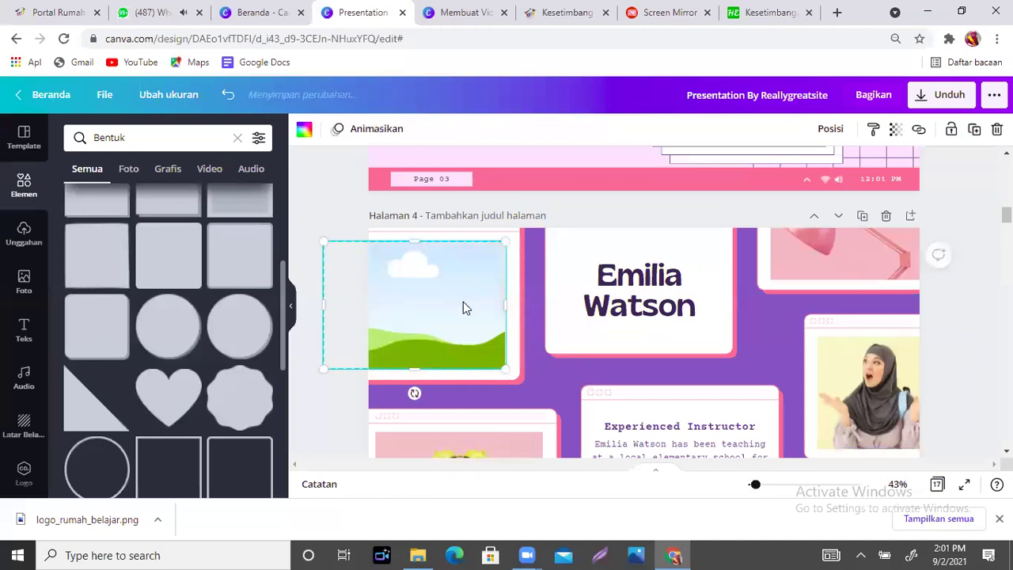
{"action": "left_click", "coordinate": [874, 366]}
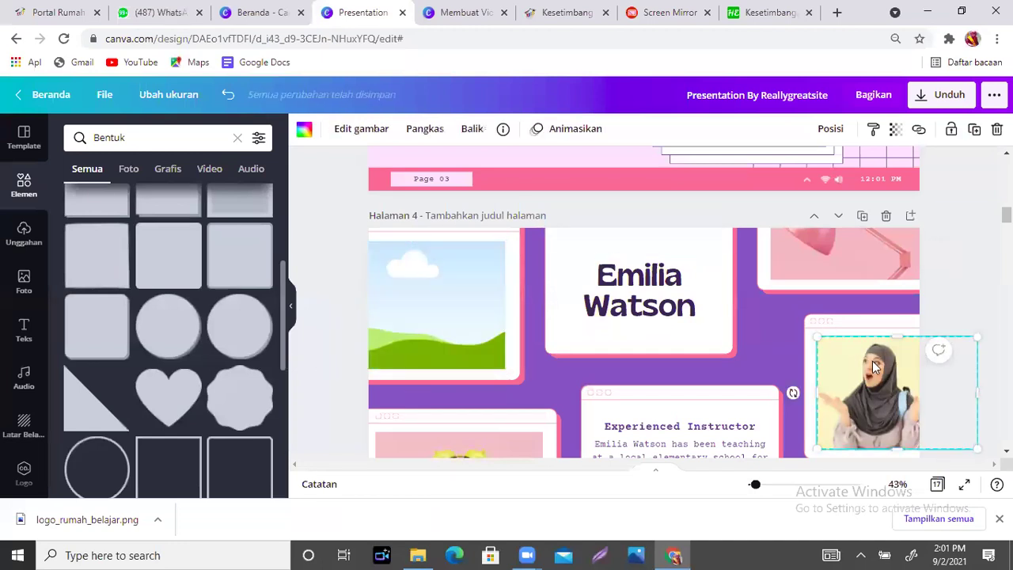
{"action": "key", "text": "Delete"}
- Go back to the haloedukasi.com article and copy its full web address
{"action": "scroll", "coordinate": [554, 317], "scroll_direction": "up", "scroll_amount": 5}
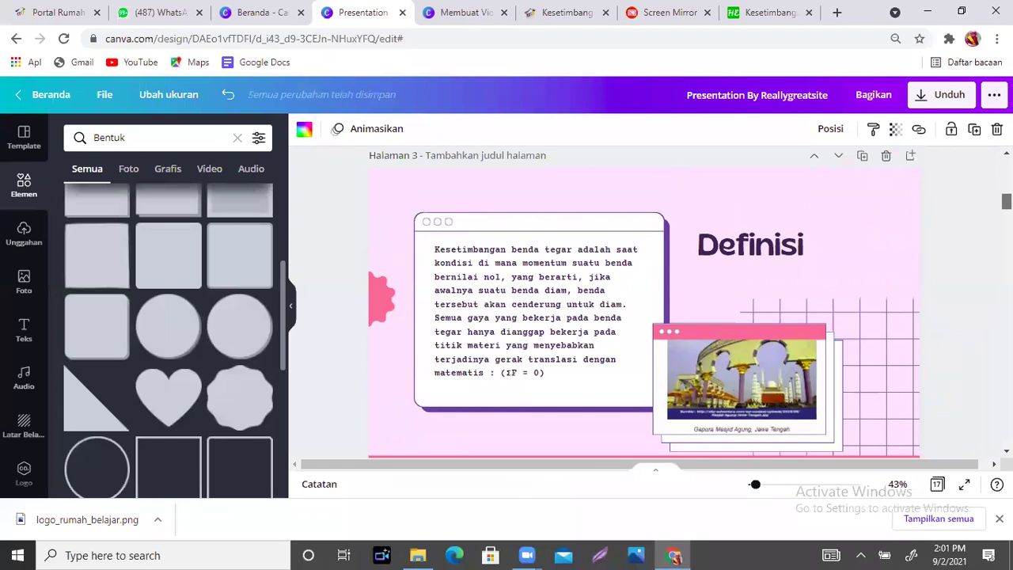
{"action": "left_click", "coordinate": [760, 12]}
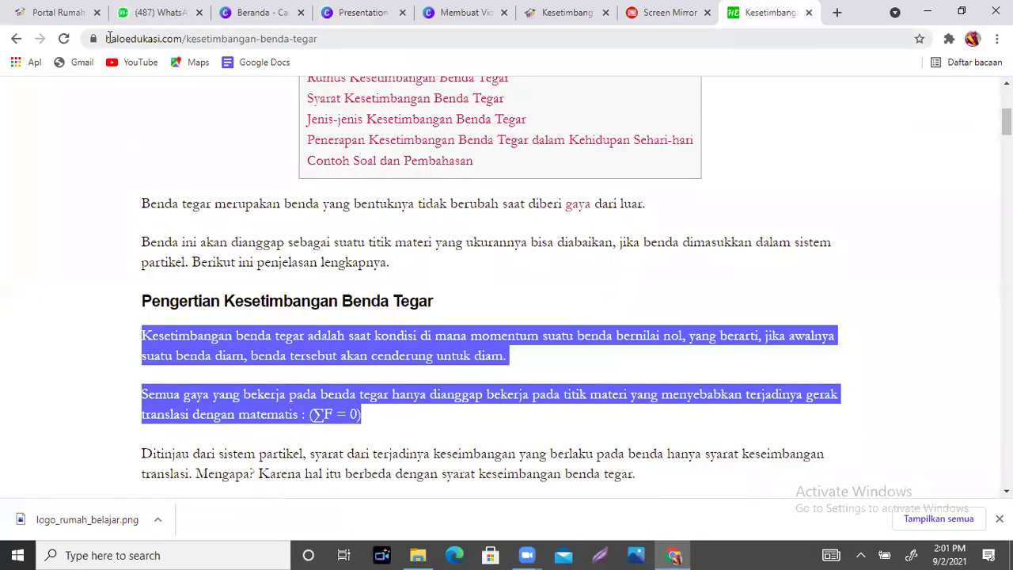
{"action": "left_click_drag", "start_coordinate": [106, 38], "coordinate": [350, 41]}
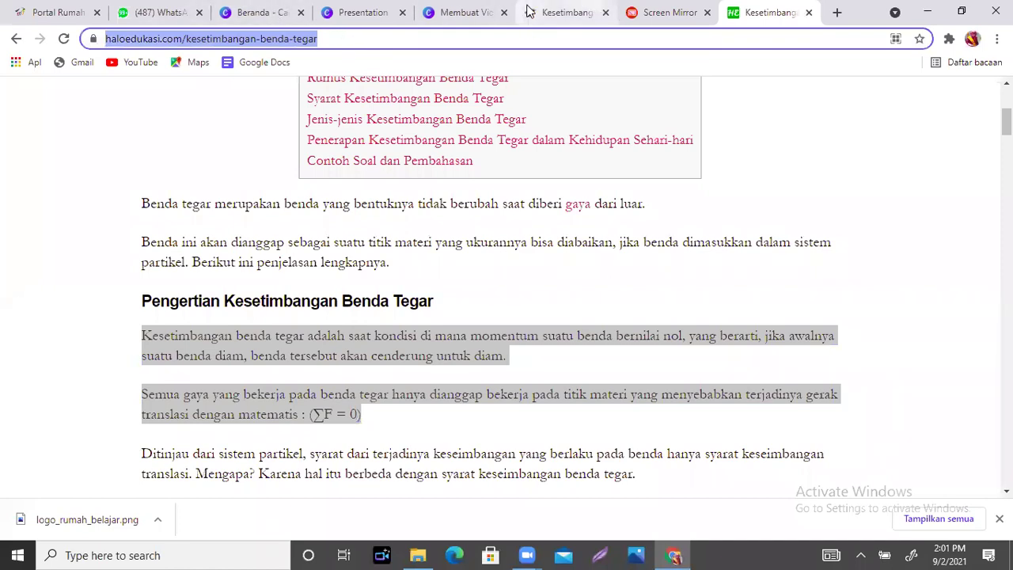
- In the presentation, add an empty line after page 3's definition text and set its font size to 25
{"action": "left_click", "coordinate": [366, 11]}
{"action": "left_click", "coordinate": [567, 371]}
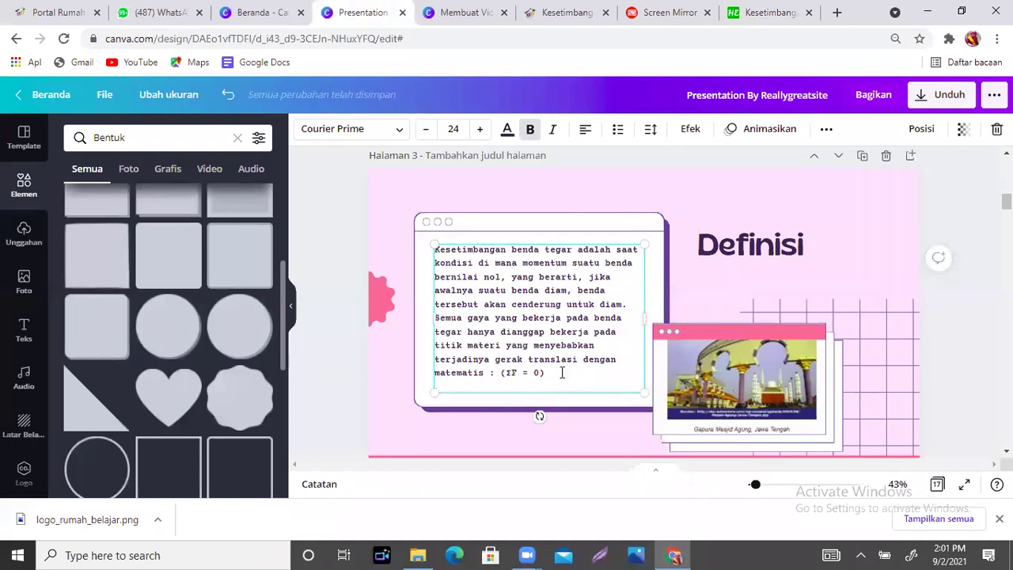
{"action": "left_click", "coordinate": [562, 371]}
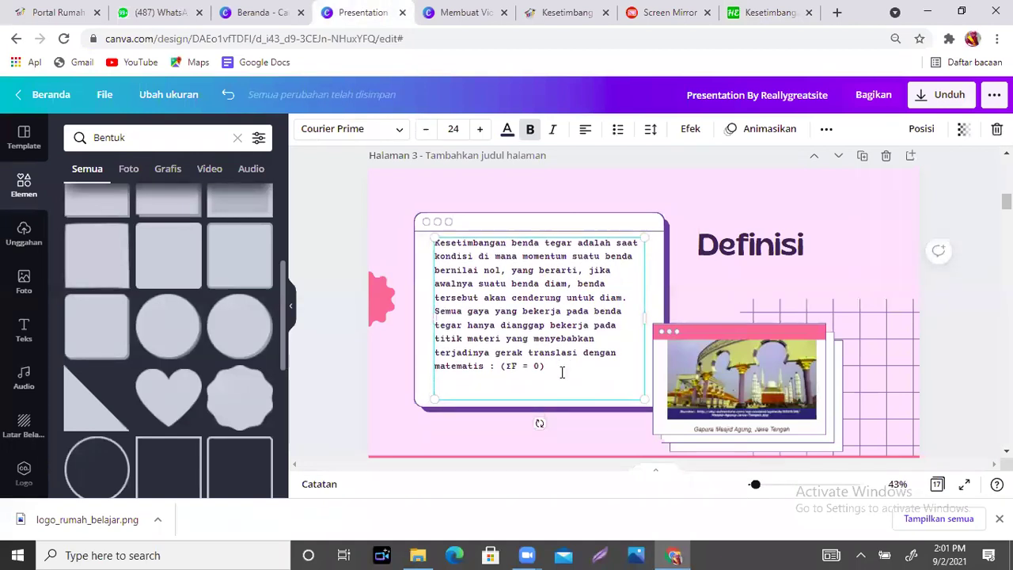
{"action": "key", "text": "Return"}
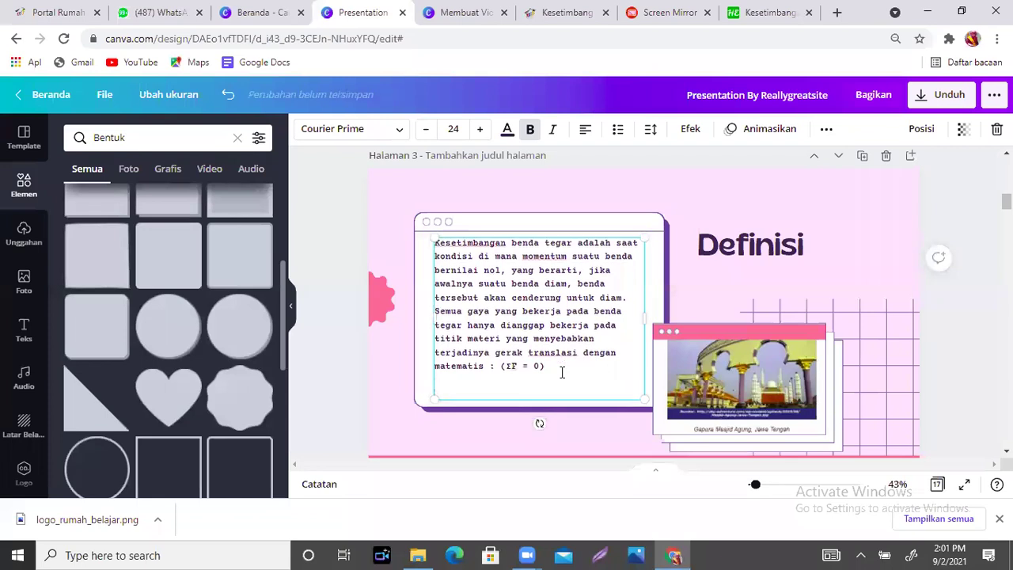
{"action": "left_click", "coordinate": [580, 434]}
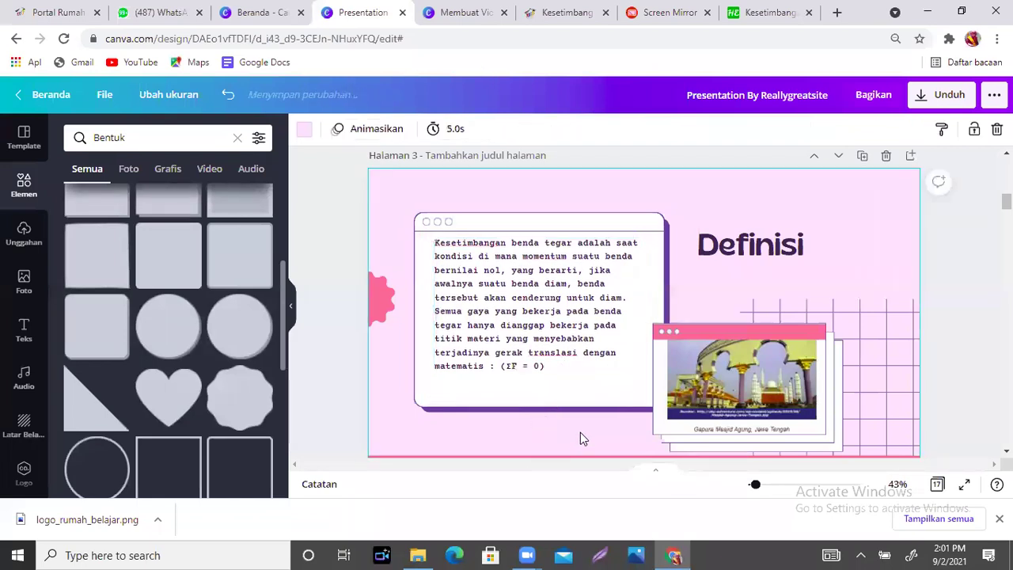
{"action": "left_click", "coordinate": [546, 346]}
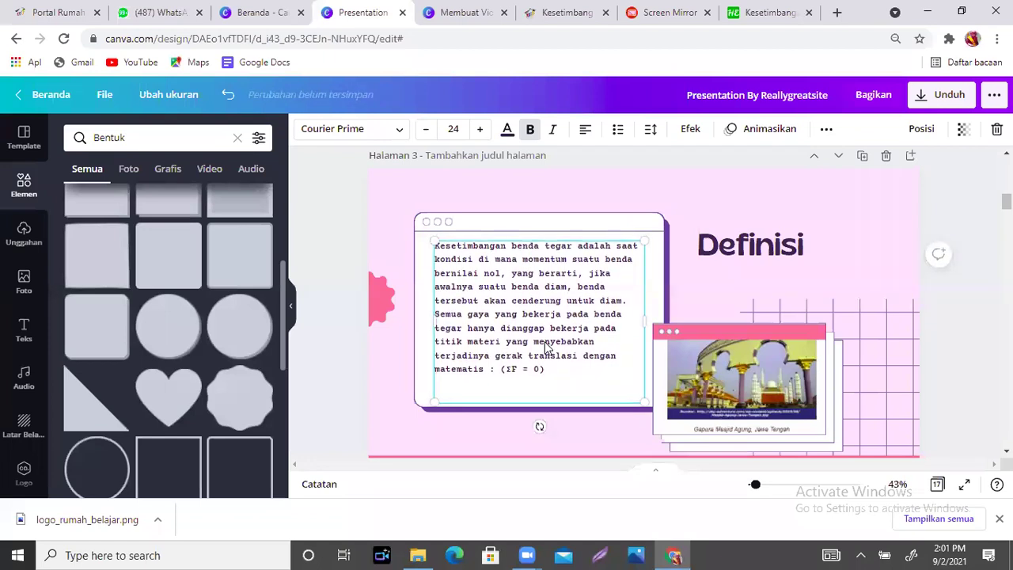
{"action": "left_click", "coordinate": [480, 130]}
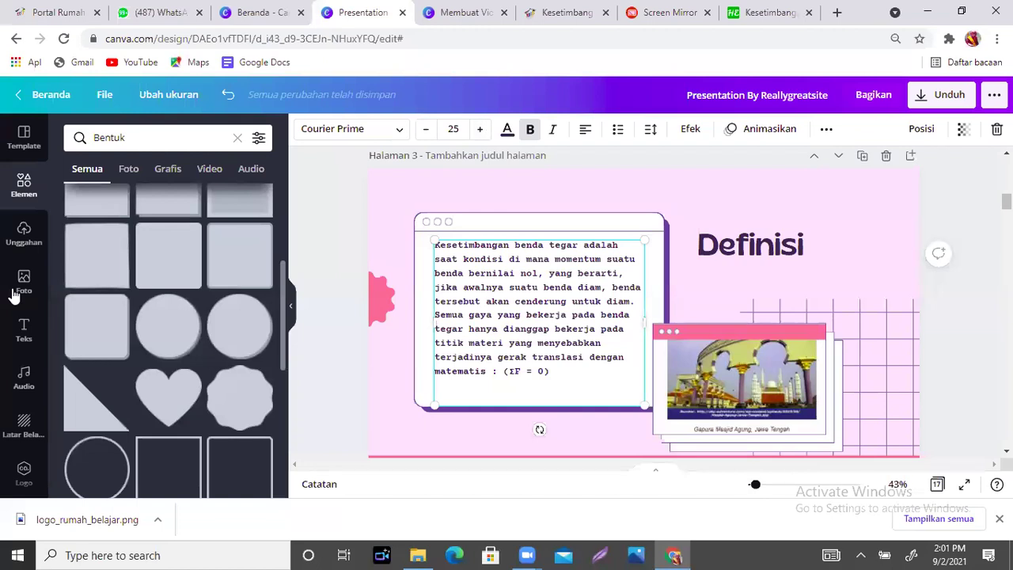
- Add a body text box at the base of page 3's definition window, shrink it to size 16,1 and paste the article address
{"action": "left_click", "coordinate": [24, 331]}
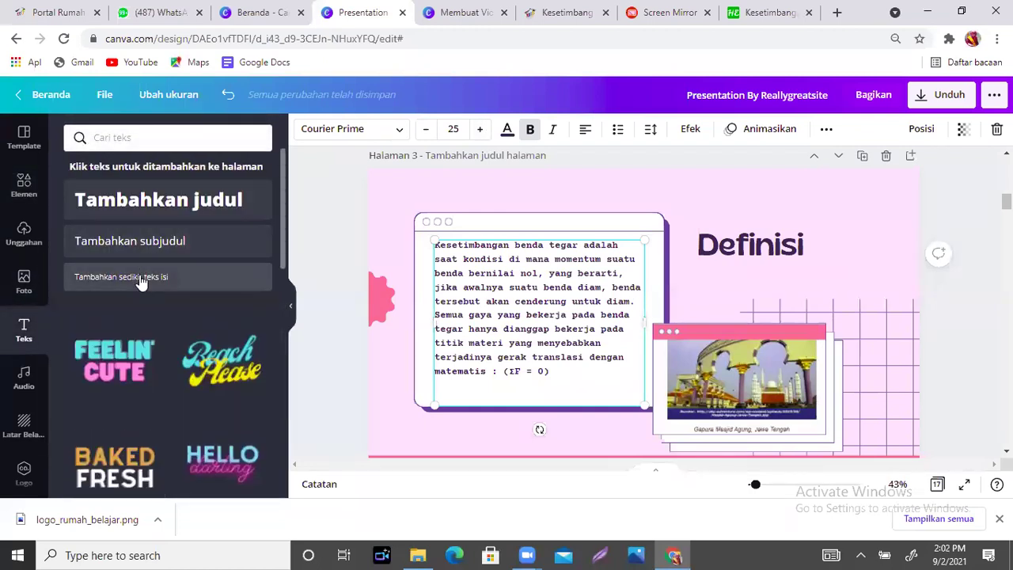
{"action": "left_click", "coordinate": [141, 274]}
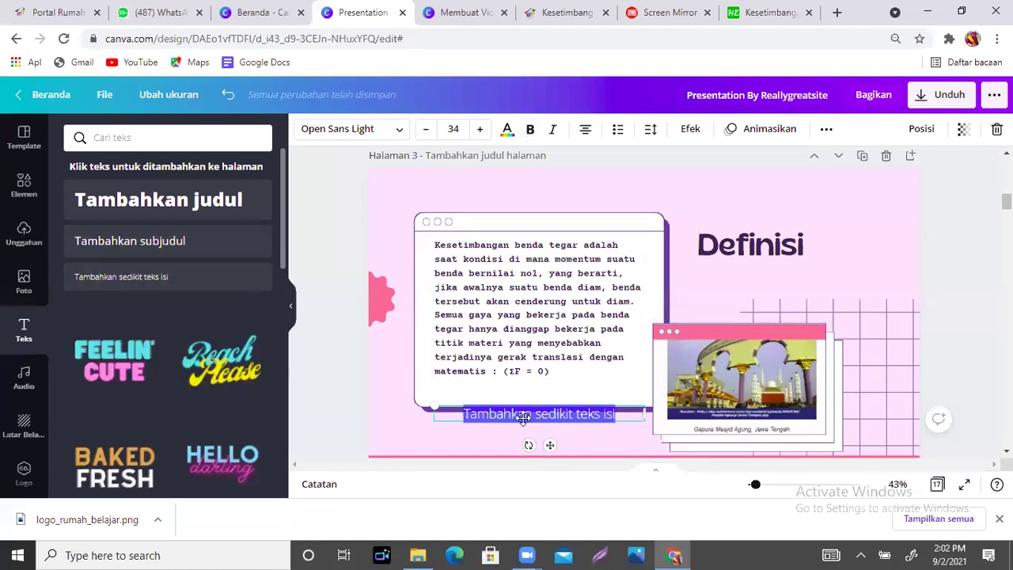
{"action": "left_click_drag", "start_coordinate": [511, 418], "coordinate": [484, 396]}
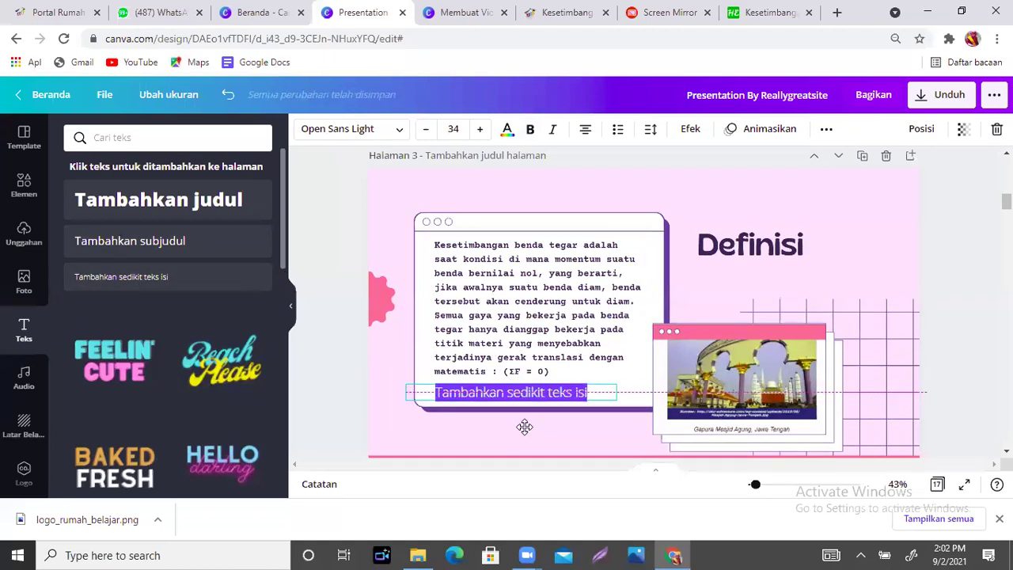
{"action": "left_click_drag", "start_coordinate": [402, 386], "coordinate": [516, 395]}
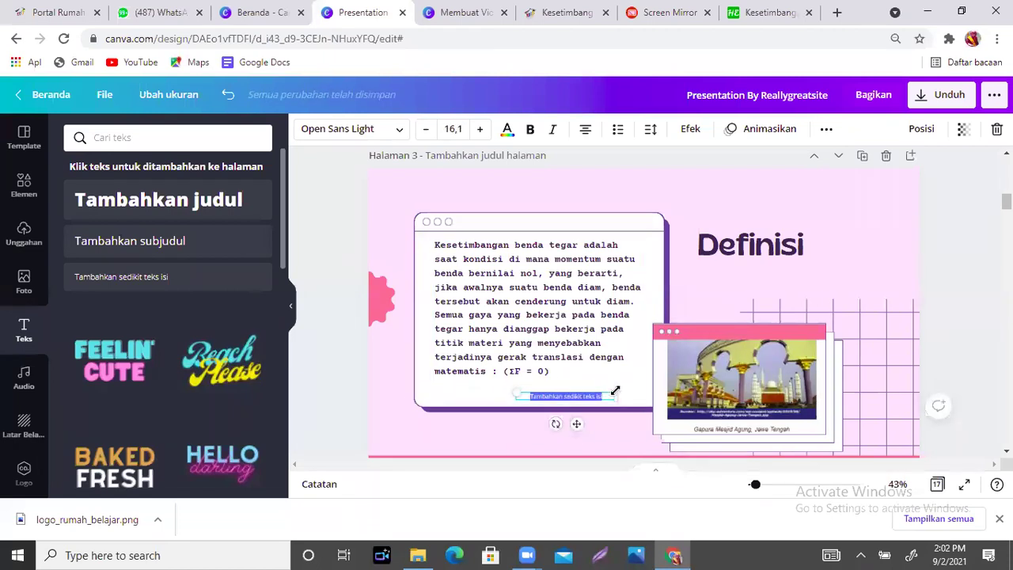
{"action": "key", "text": "ctrl+v"}
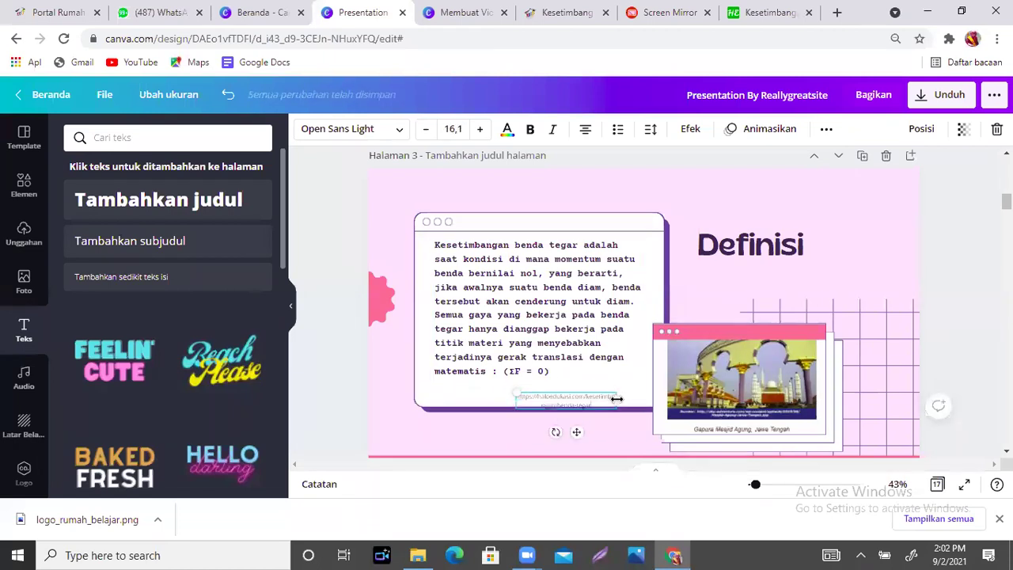
- Widen the article link's text box on page 3 so it fits one line, and align the link under the definition text
{"action": "left_click_drag", "start_coordinate": [654, 402], "coordinate": [752, 402]}
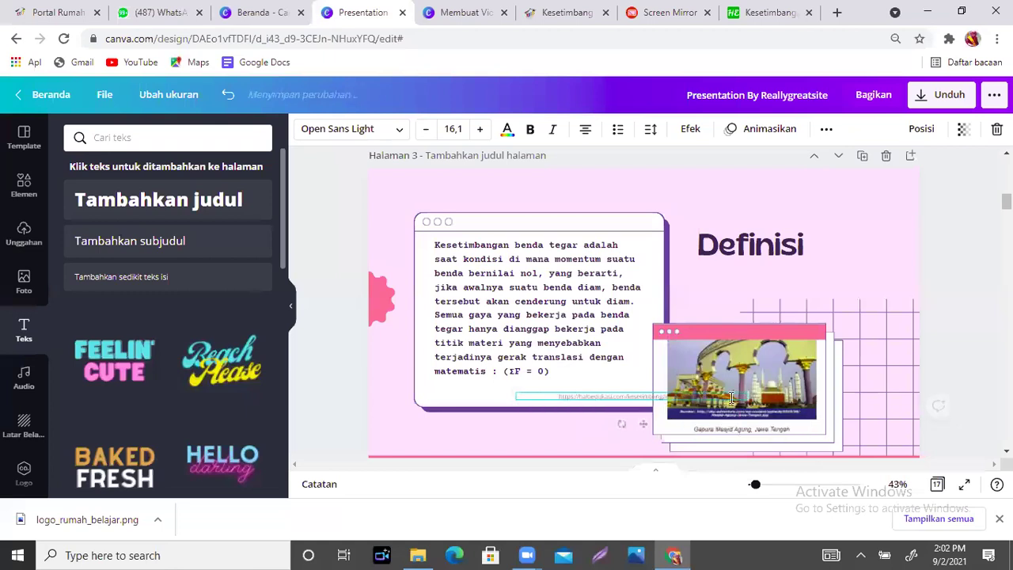
{"action": "left_click_drag", "start_coordinate": [646, 427], "coordinate": [519, 425]}
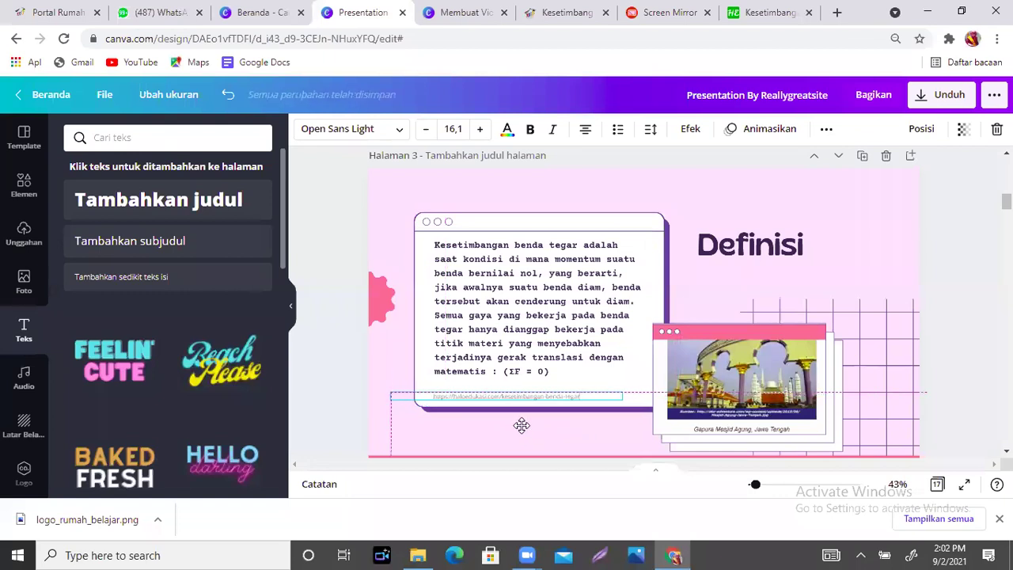
{"action": "left_click", "coordinate": [865, 267]}
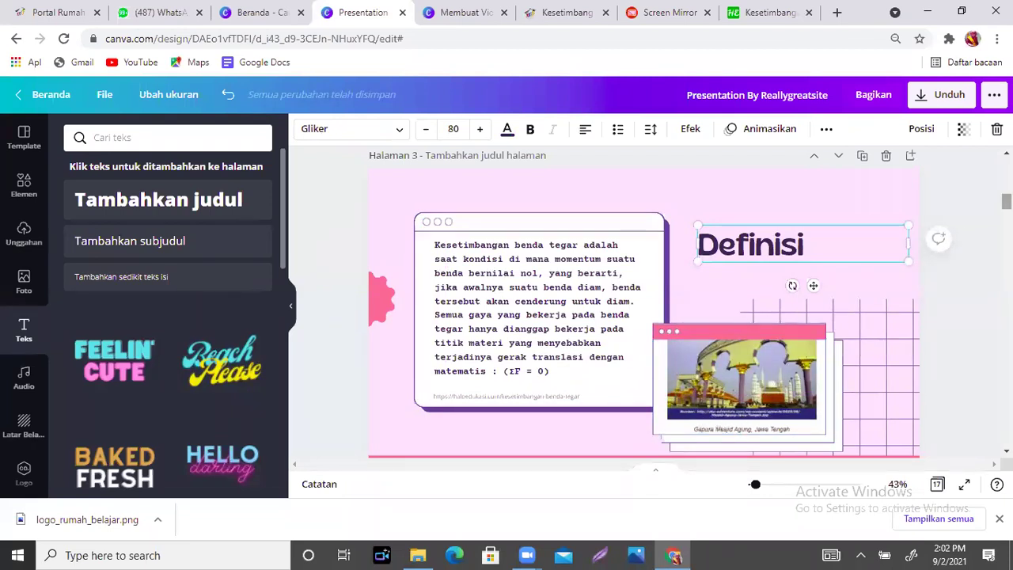
{"action": "key", "text": "Escape"}
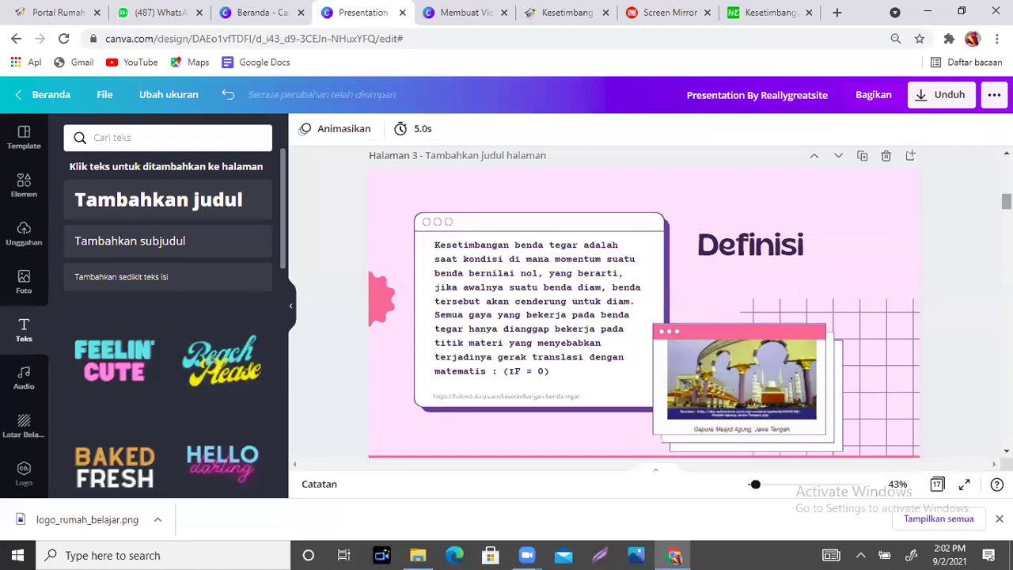
- Replace page 4's "Emilia Watson" heading with "Syarat-Syarat Kesetimbangan Benda Tegar"
{"action": "scroll", "coordinate": [643, 302], "scroll_direction": "up", "scroll_amount": 4}
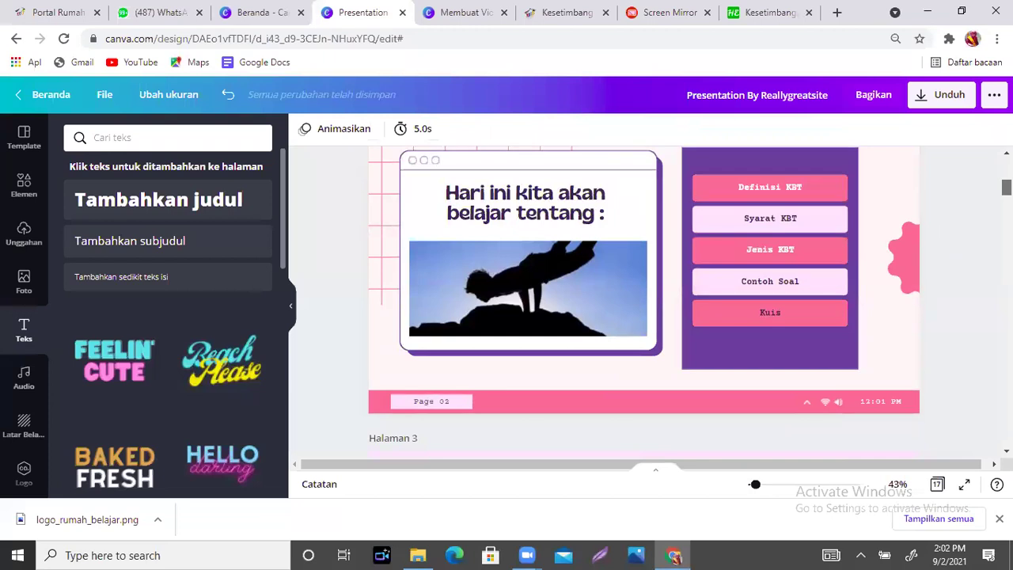
{"action": "scroll", "coordinate": [659, 204], "scroll_direction": "down", "scroll_amount": 8}
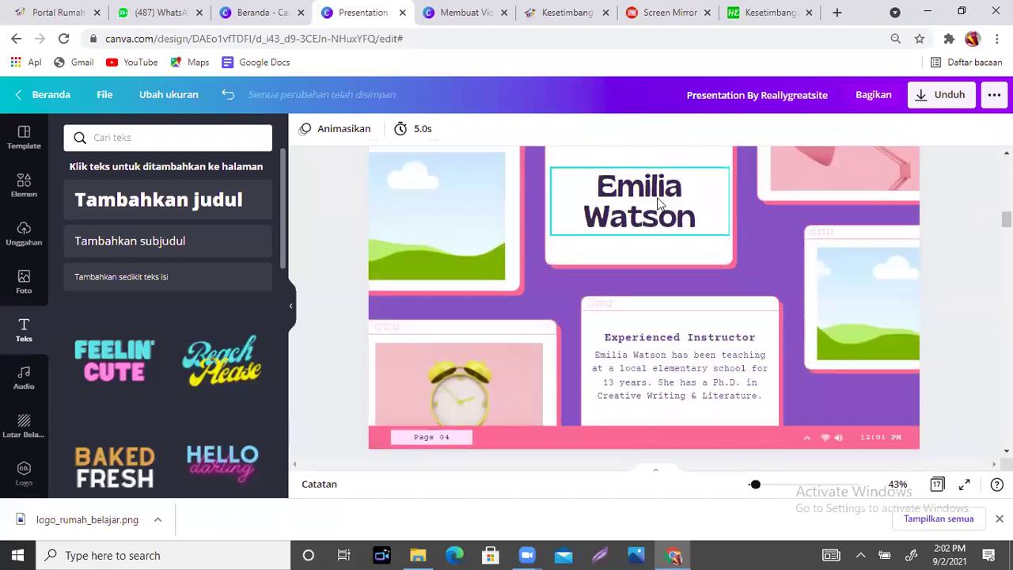
{"action": "left_click", "coordinate": [658, 202]}
{"action": "left_click", "coordinate": [658, 200]}
{"action": "type", "text": "Syarat"}
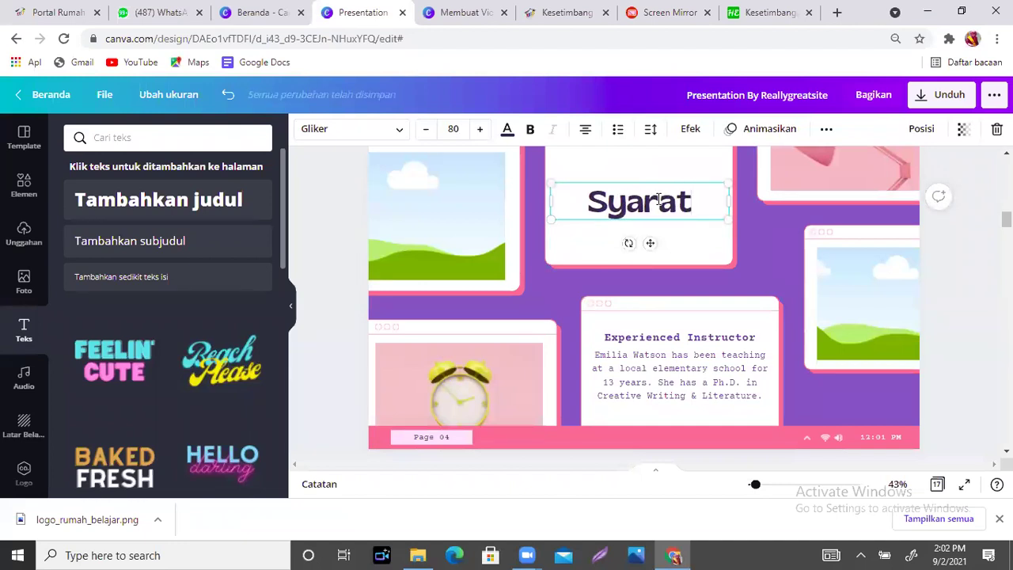
{"action": "type", "text": "-S"}
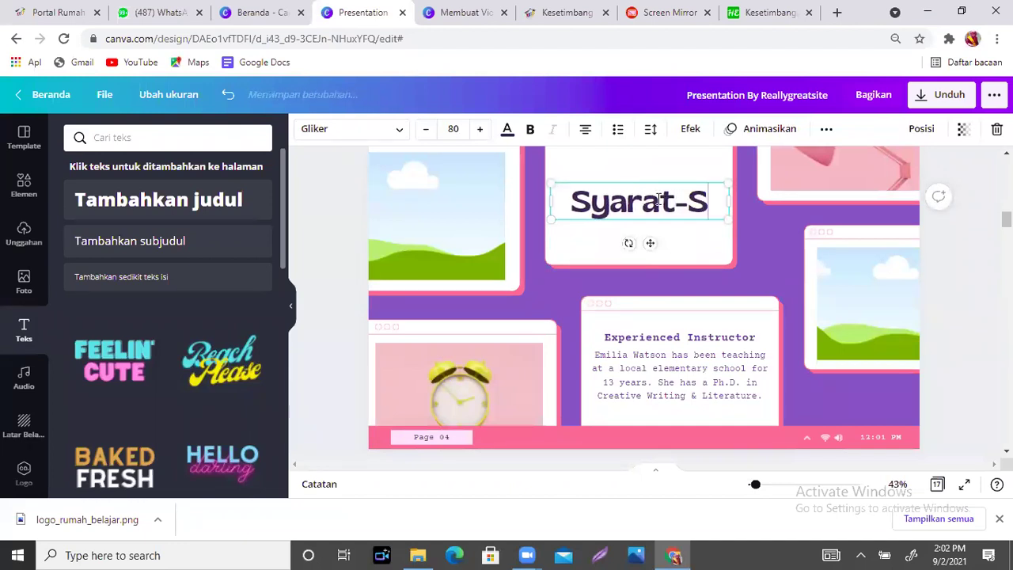
{"action": "type", "text": "yarat "}
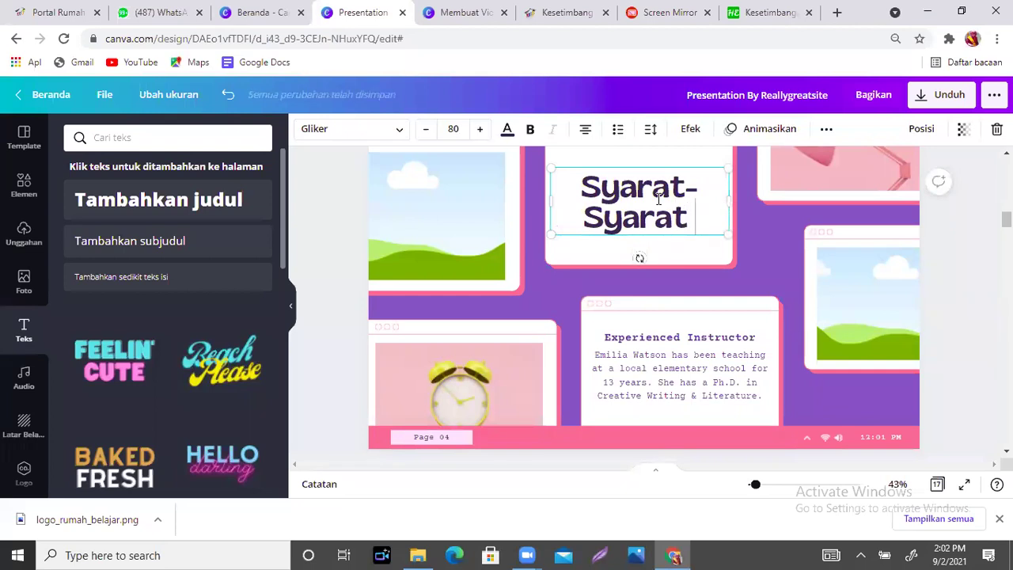
{"action": "type", "text": "Kesetim"}
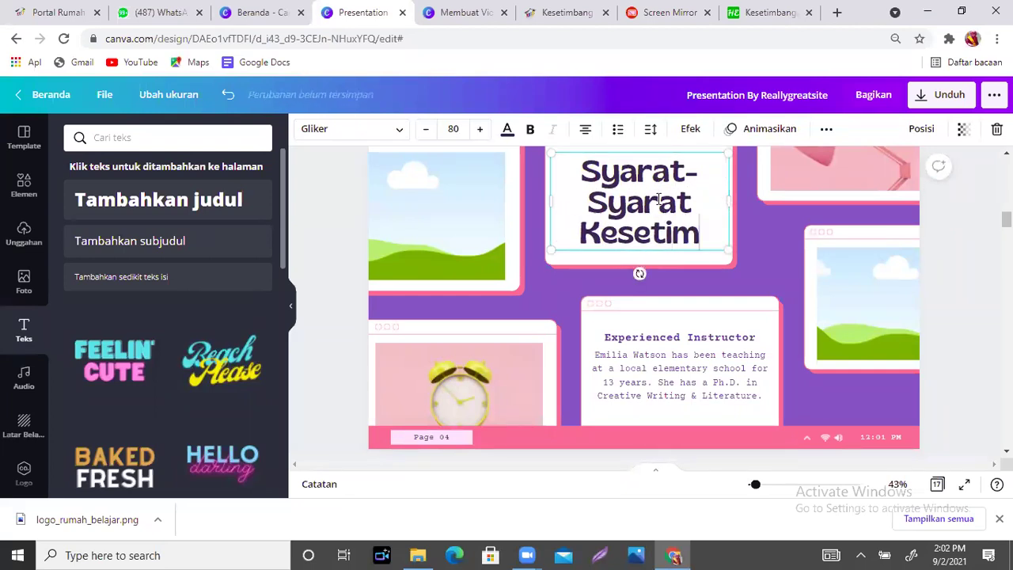
{"action": "type", "text": "bangan Benda YT"}
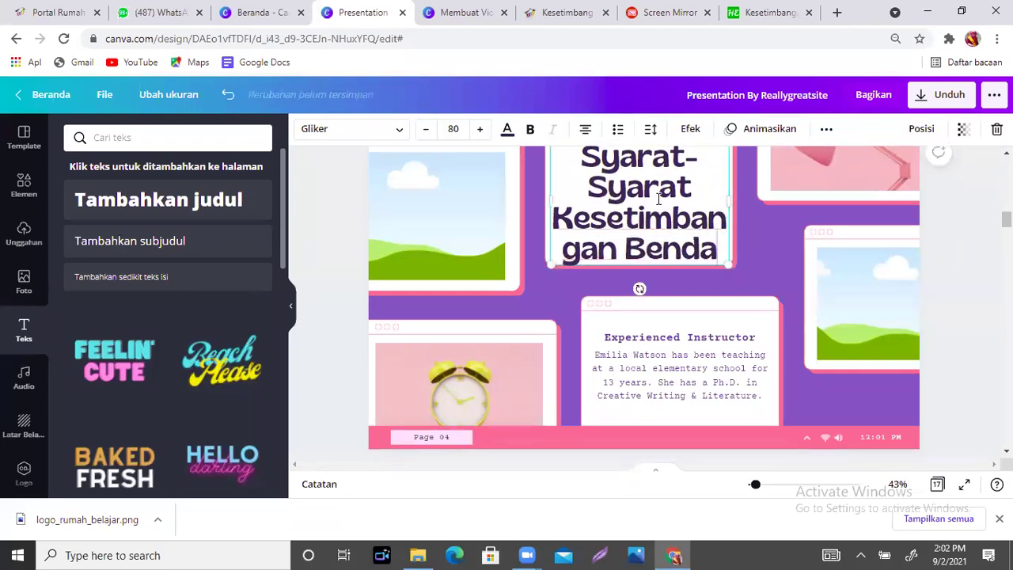
{"action": "key", "text": "BackSpace"}
{"action": "key", "text": "BackSpace"}
{"action": "type", "text": "Teg"}
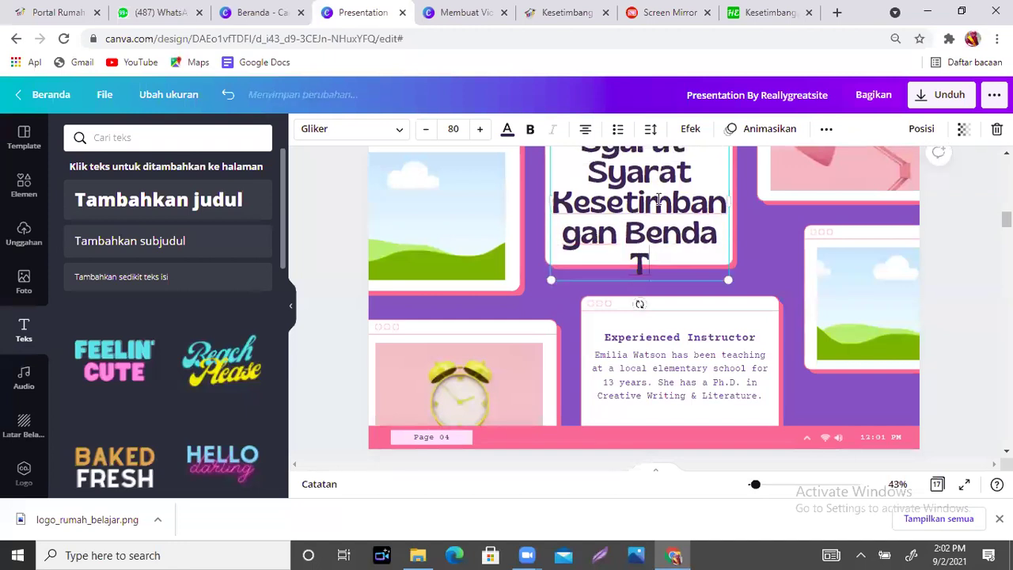
{"action": "type", "text": "ar"}
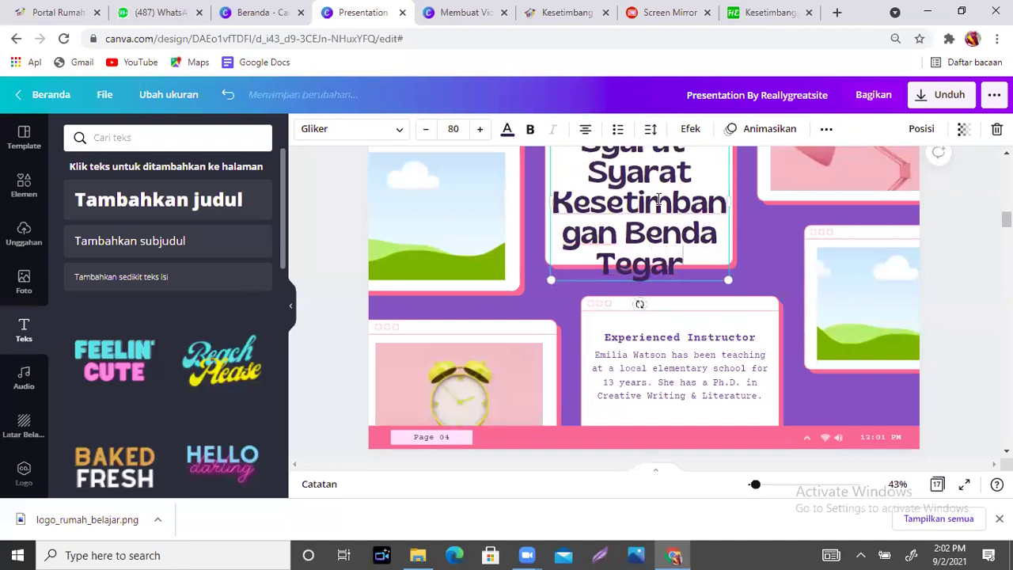
- Shrink page 4's heading to size 57,1, widen it to three lines and centre it inside its white window
{"action": "scroll", "coordinate": [707, 388], "scroll_direction": "up", "scroll_amount": 3}
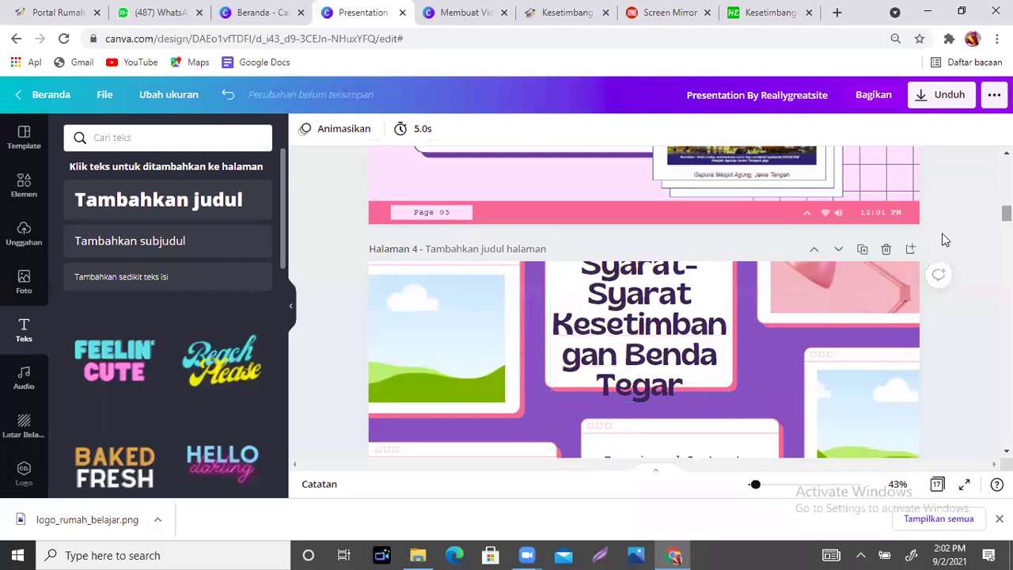
{"action": "left_click", "coordinate": [707, 387]}
{"action": "left_click_drag", "start_coordinate": [728, 403], "coordinate": [669, 368]}
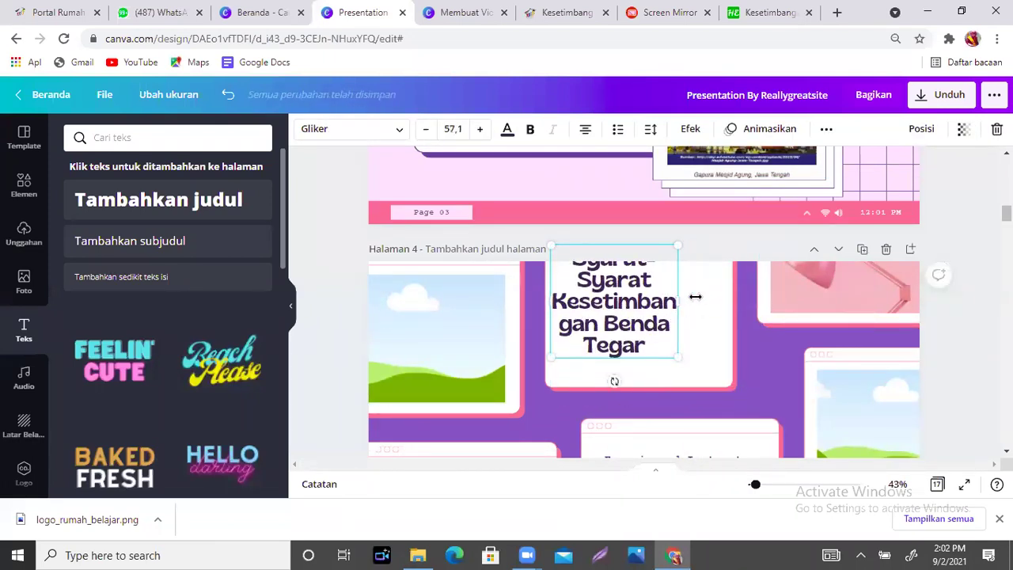
{"action": "left_click_drag", "start_coordinate": [694, 296], "coordinate": [736, 299]}
{"action": "left_click", "coordinate": [750, 358]}
{"action": "left_click_drag", "start_coordinate": [683, 323], "coordinate": [689, 346]}
{"action": "scroll", "coordinate": [644, 301], "scroll_direction": "down", "scroll_amount": 5}
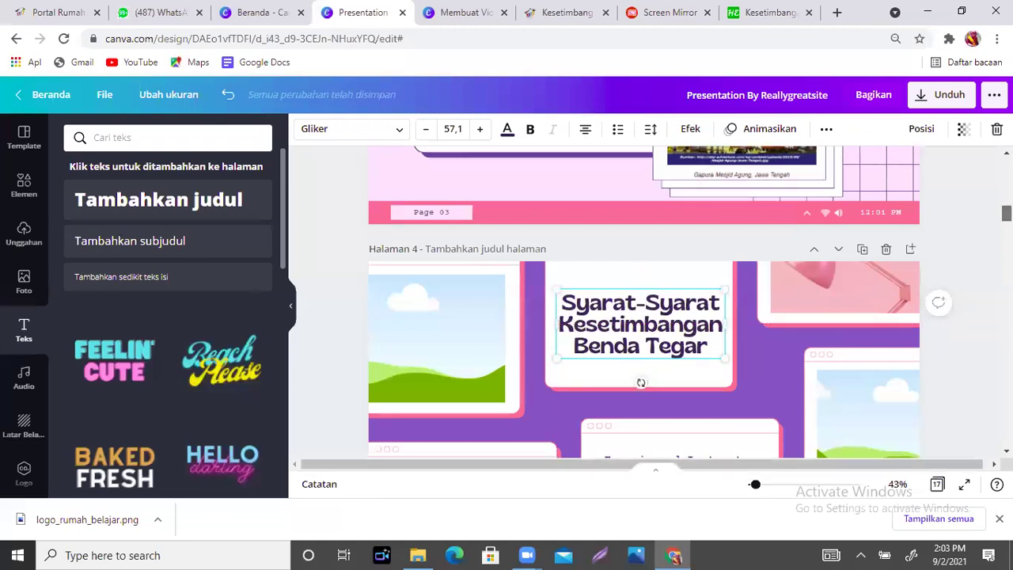
{"action": "scroll", "coordinate": [643, 300], "scroll_direction": "up", "scroll_amount": 5}
{"action": "key", "text": "Escape"}
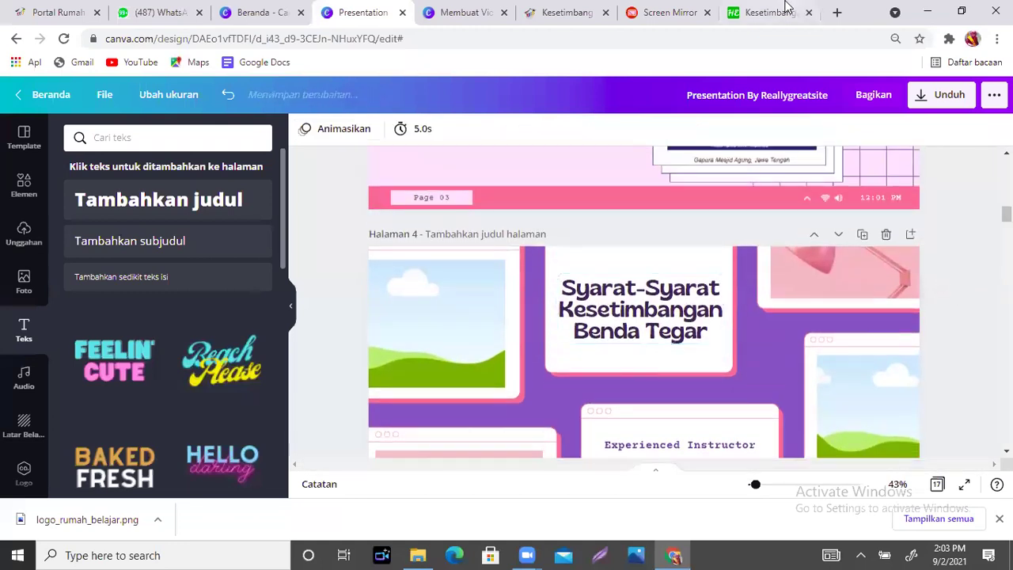
- Open freepik.com in a new browser tab and try to sign in with the first listed Google account
{"action": "left_click", "coordinate": [837, 15]}
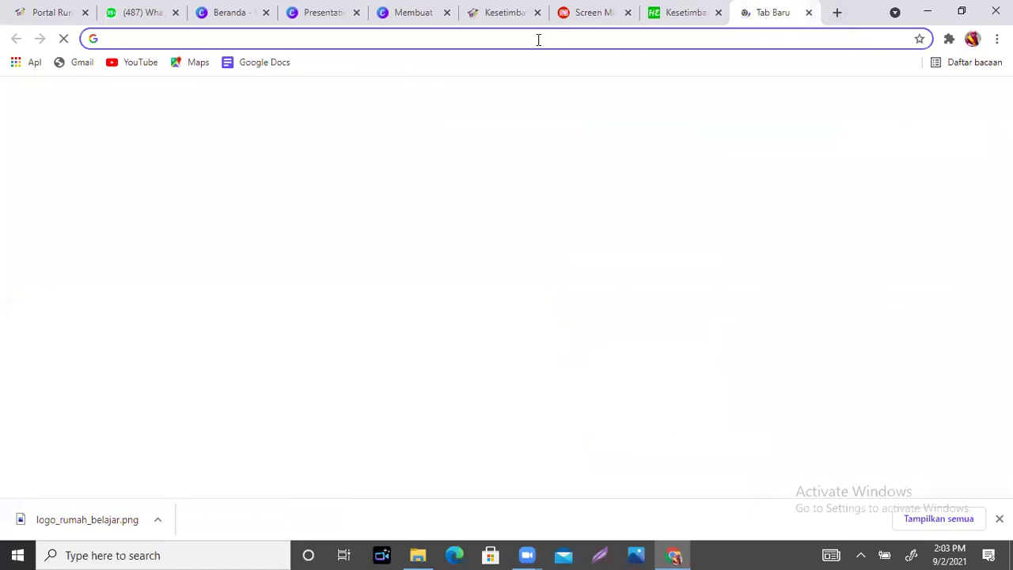
{"action": "type", "text": "fre"}
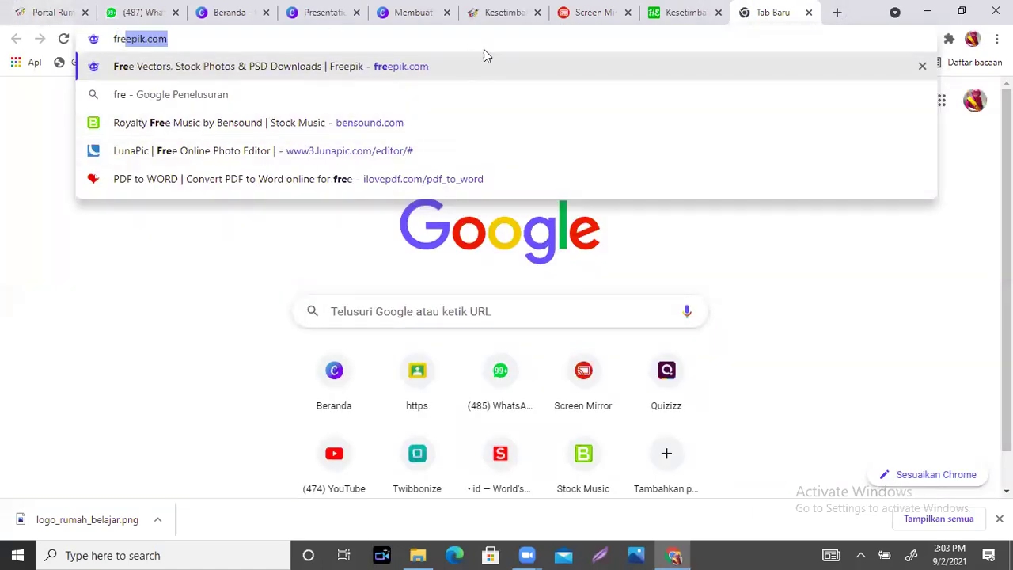
{"action": "left_click", "coordinate": [463, 72]}
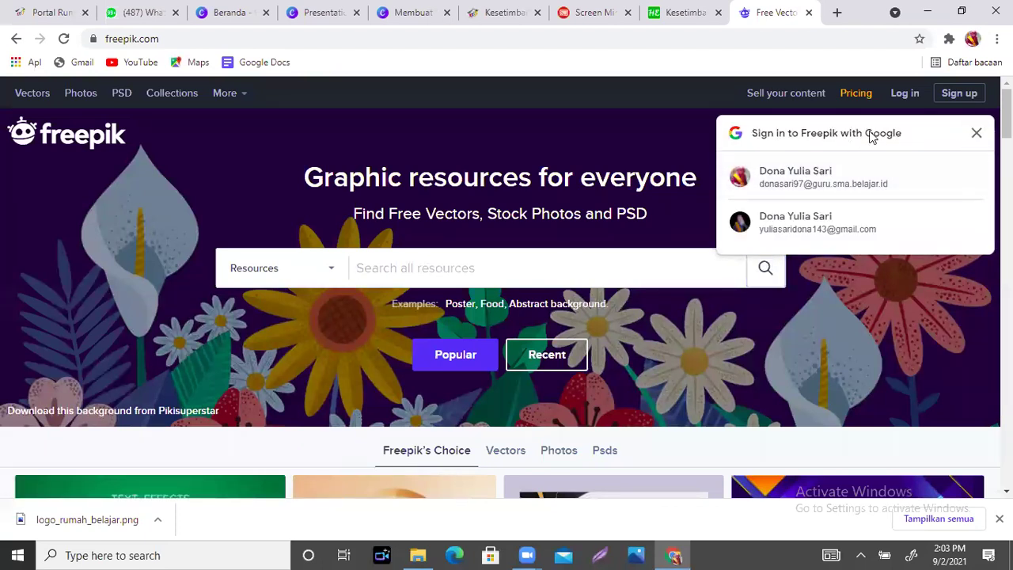
{"action": "left_click", "coordinate": [866, 190]}
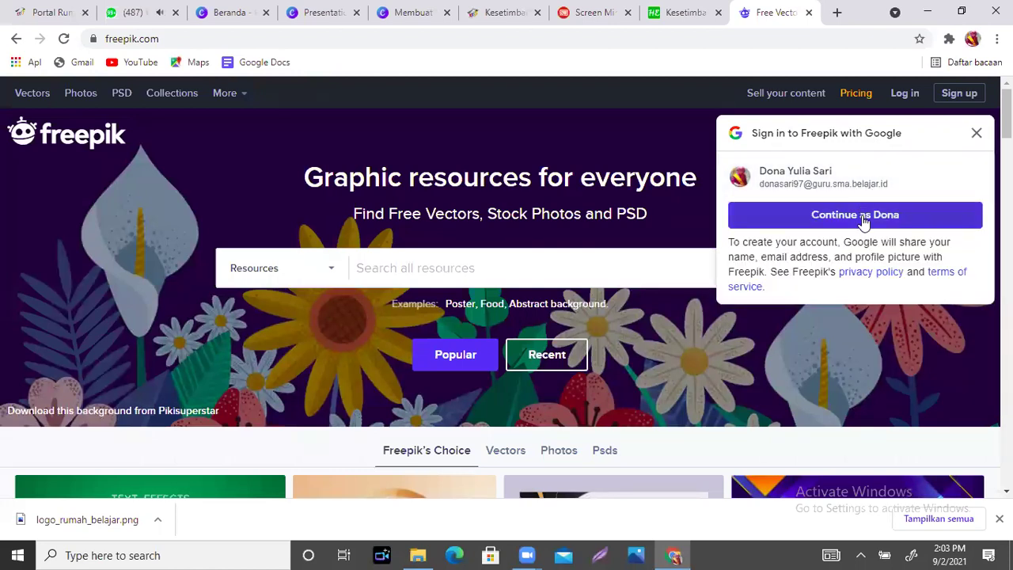
{"action": "left_click", "coordinate": [864, 222]}
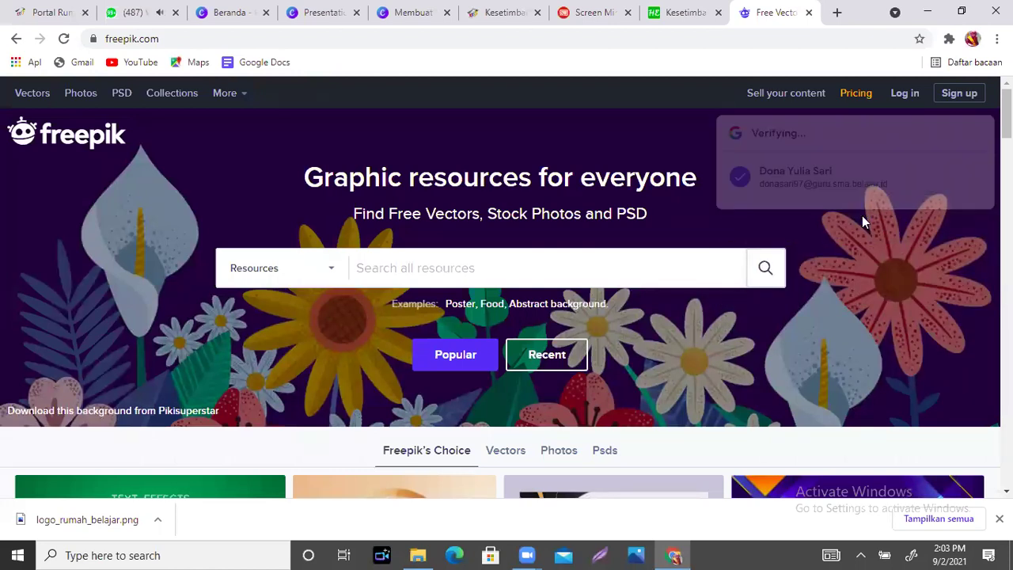
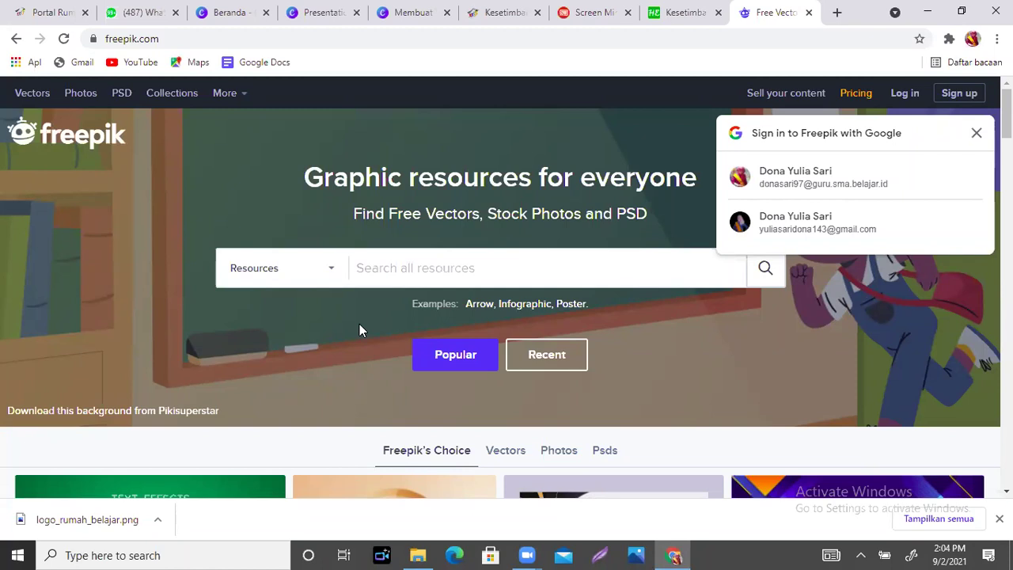
- Search Freepik for "rigid body balance" and look through the resulting images
{"action": "left_click", "coordinate": [458, 269]}
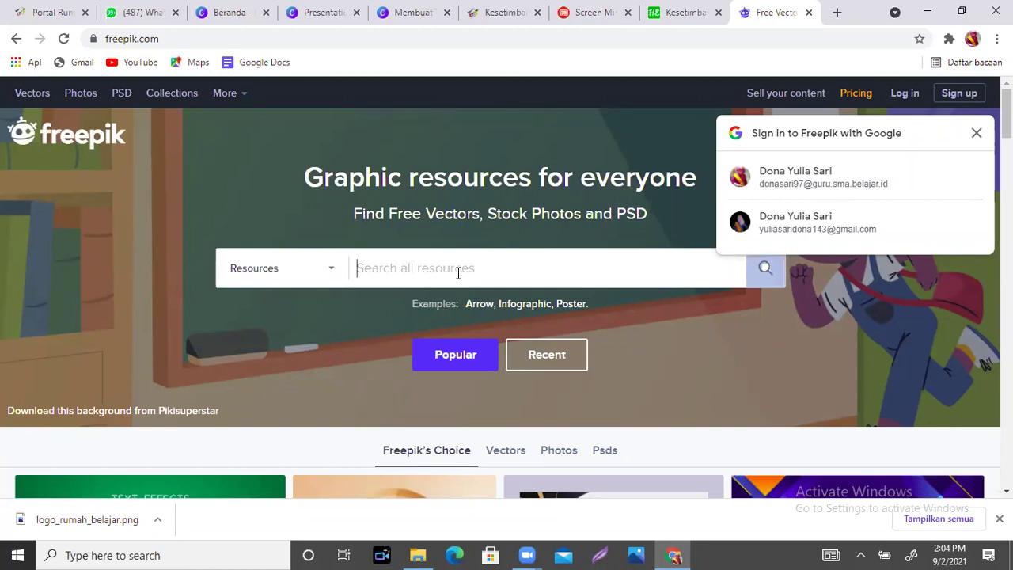
{"action": "type", "text": "rigid bo"}
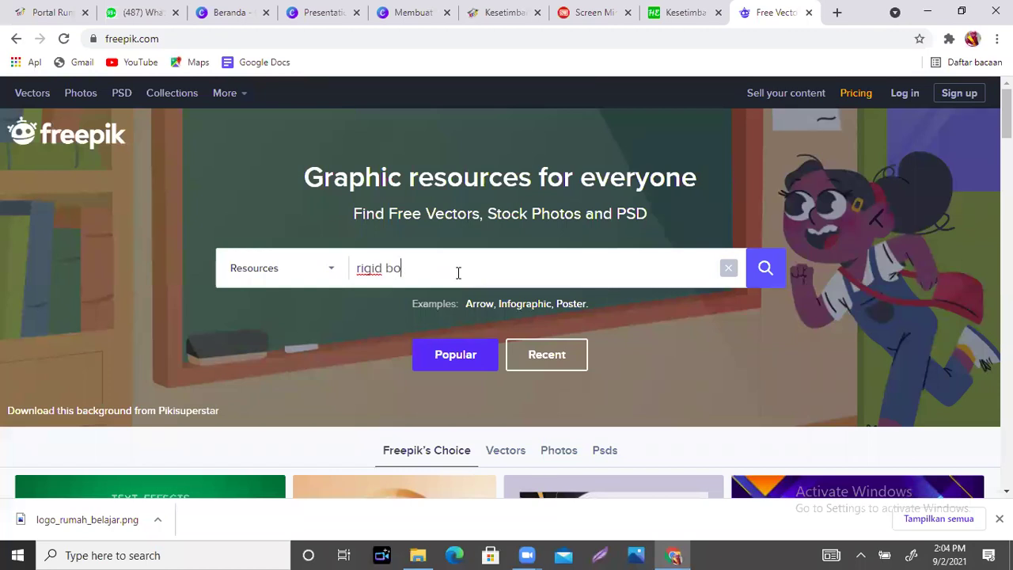
{"action": "type", "text": "dy balance"}
{"action": "key", "text": "Return"}
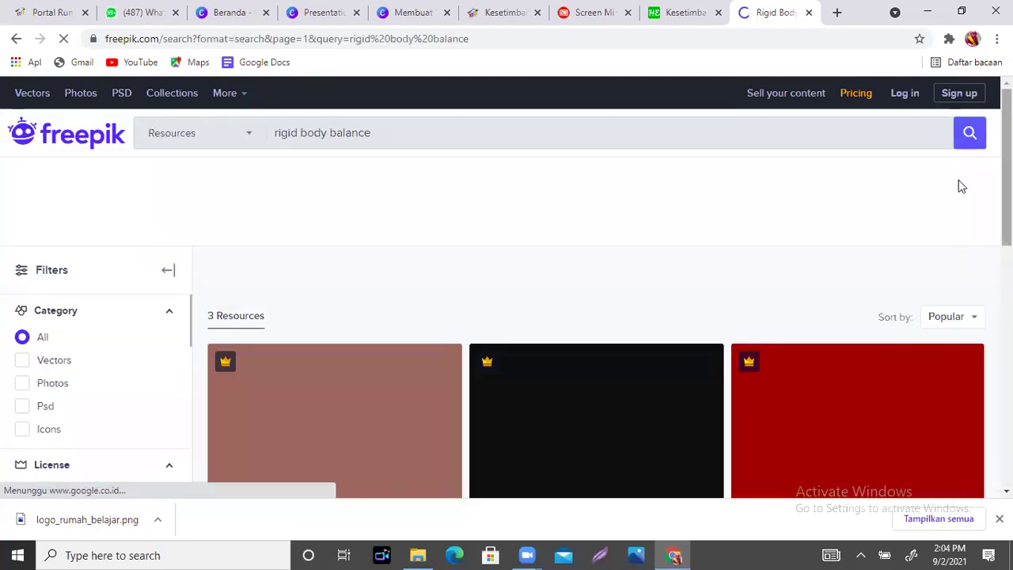
{"action": "scroll", "coordinate": [506, 316], "scroll_direction": "down", "scroll_amount": 2}
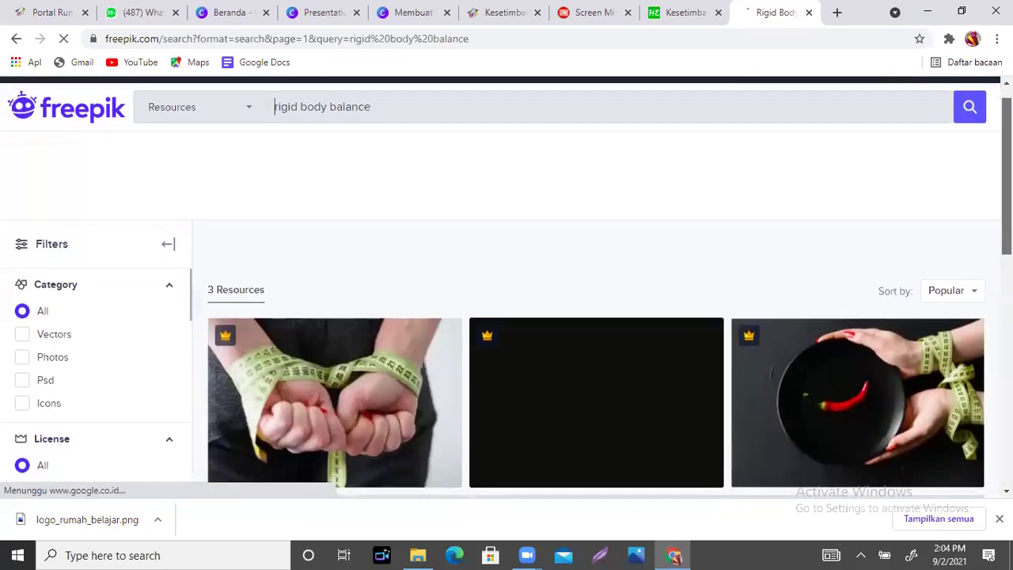
{"action": "scroll", "coordinate": [593, 317], "scroll_direction": "down", "scroll_amount": 2}
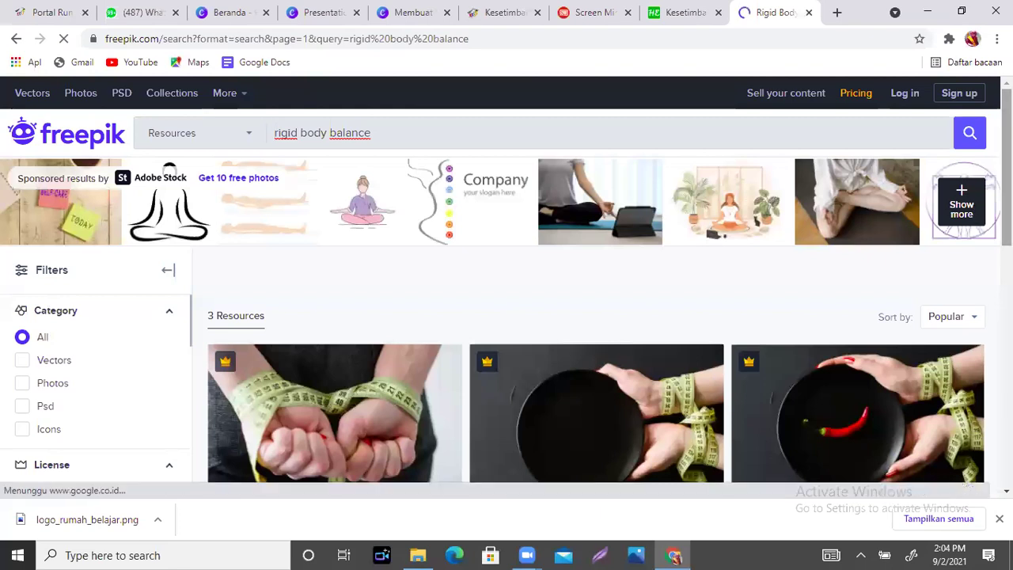
{"action": "scroll", "coordinate": [506, 316], "scroll_direction": "down", "scroll_amount": 6}
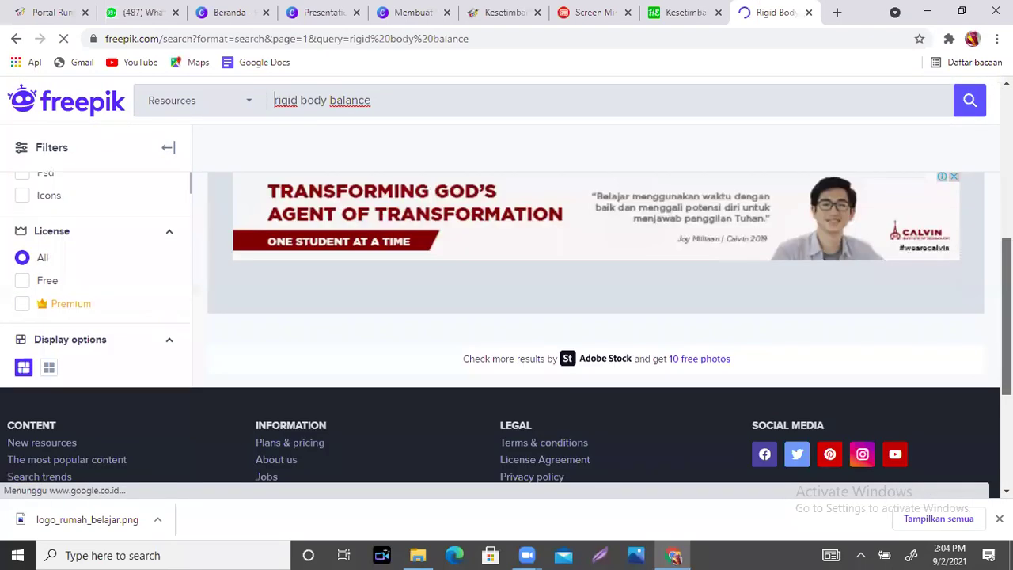
{"action": "scroll", "coordinate": [567, 91], "scroll_direction": "up", "scroll_amount": 8}
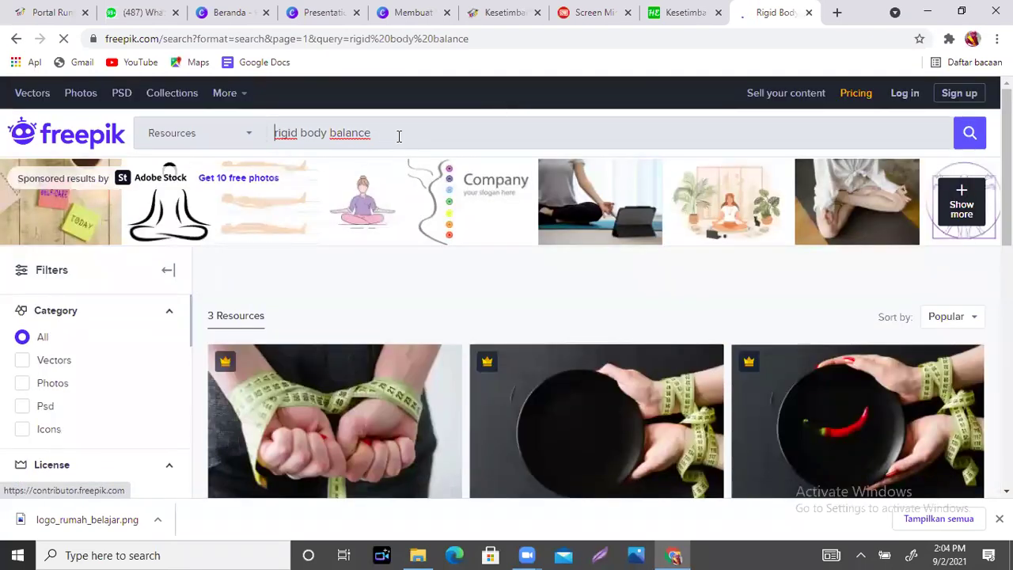
- Try the Google sign-in on the results page again, rerun the "rigid body balance" search and review its images
{"action": "left_click_drag", "start_coordinate": [399, 136], "coordinate": [343, 135]}
{"action": "left_click", "coordinate": [328, 134]}
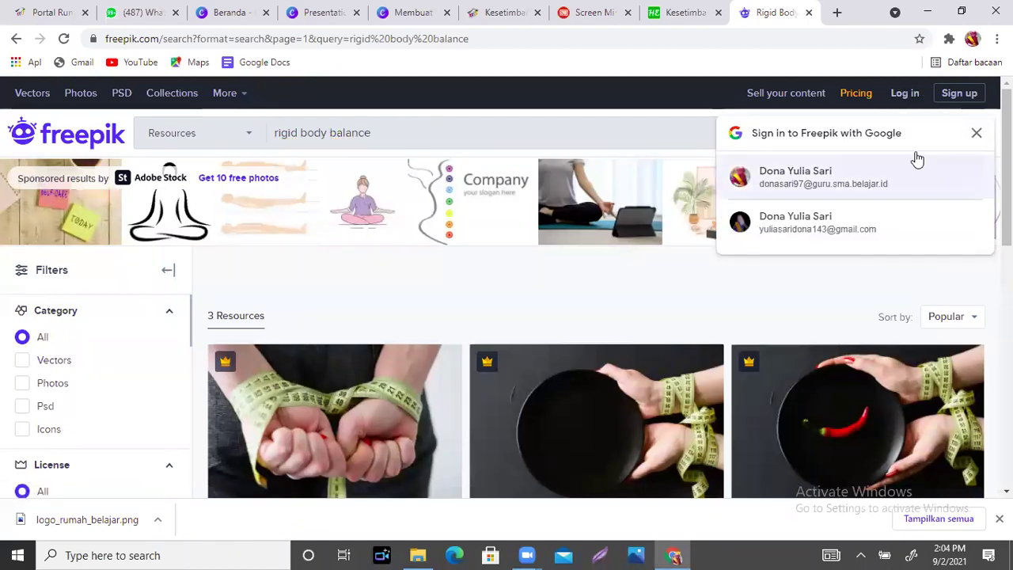
{"action": "left_click", "coordinate": [860, 168]}
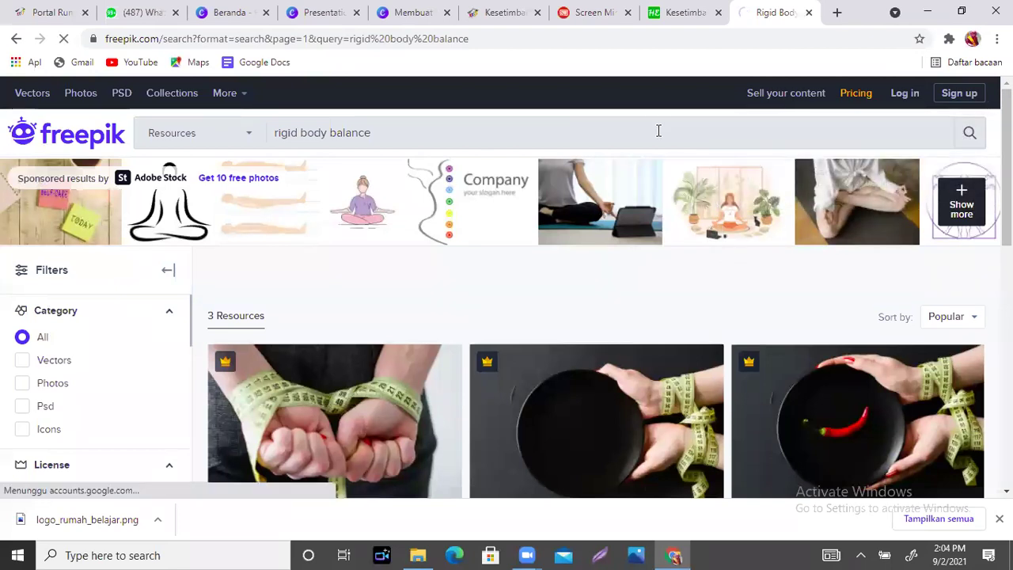
{"action": "left_click", "coordinate": [970, 136]}
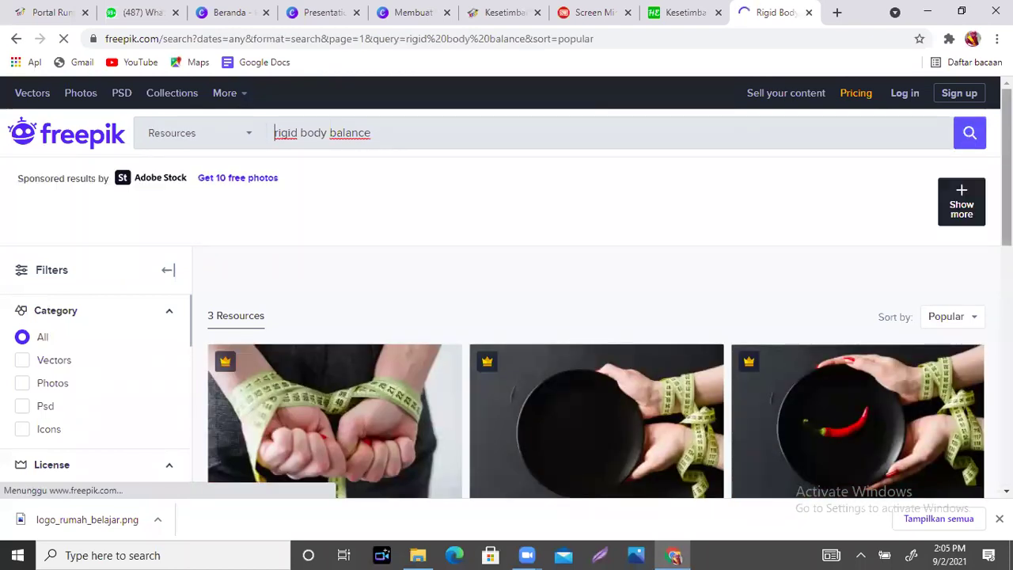
{"action": "scroll", "coordinate": [506, 316], "scroll_direction": "down", "scroll_amount": 8}
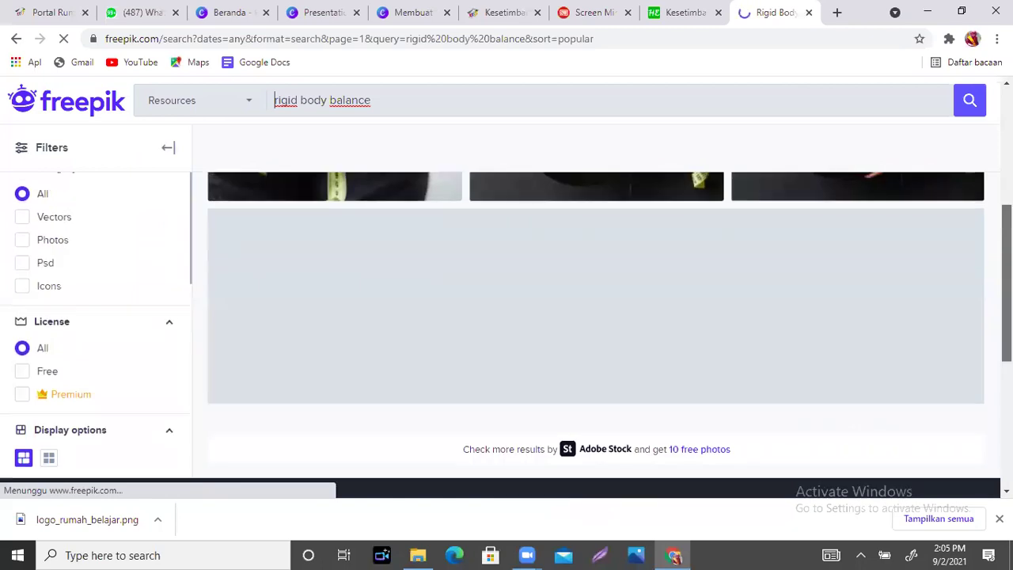
{"action": "scroll", "coordinate": [506, 317], "scroll_direction": "up", "scroll_amount": 6}
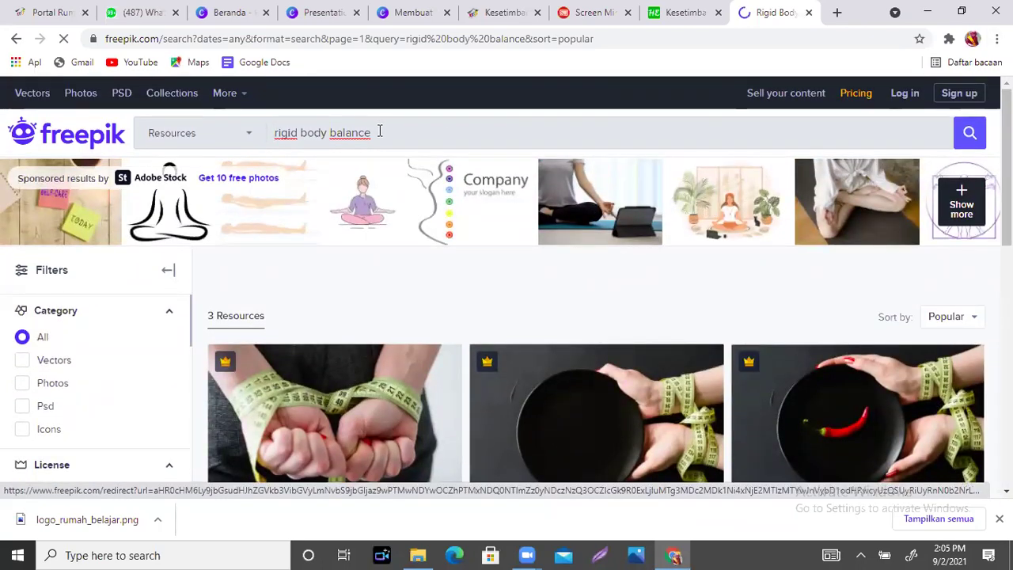
- Search Freepik for "physics" and look through the resulting images
{"action": "triple_click", "coordinate": [268, 138]}
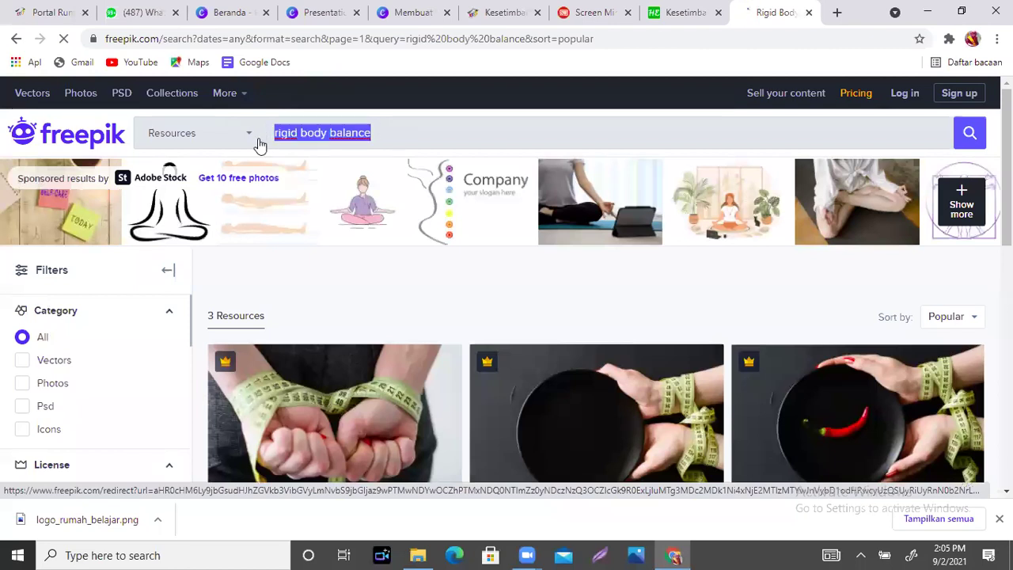
{"action": "key", "text": "BackSpace"}
{"action": "type", "text": "physics"}
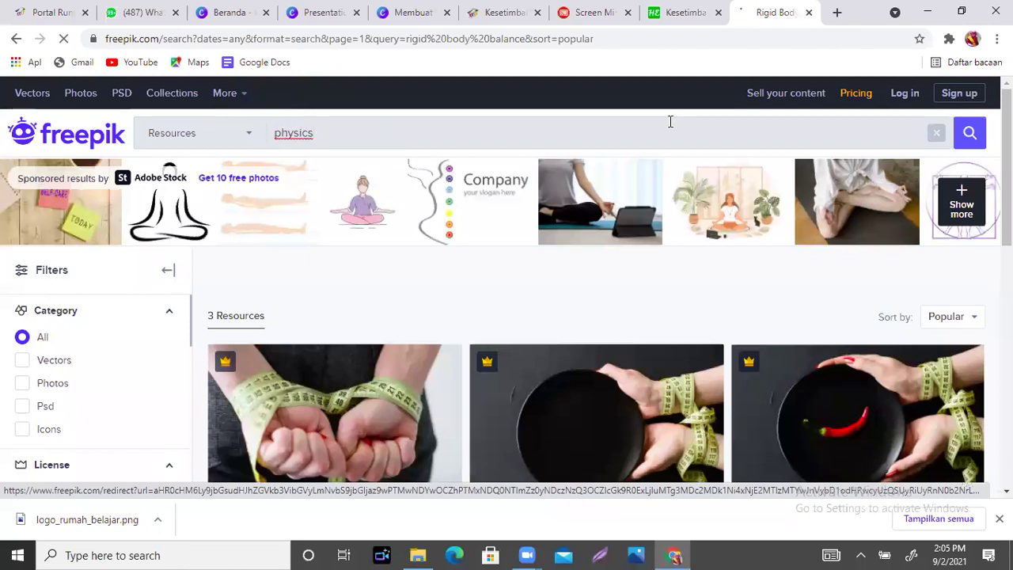
{"action": "left_click", "coordinate": [978, 132]}
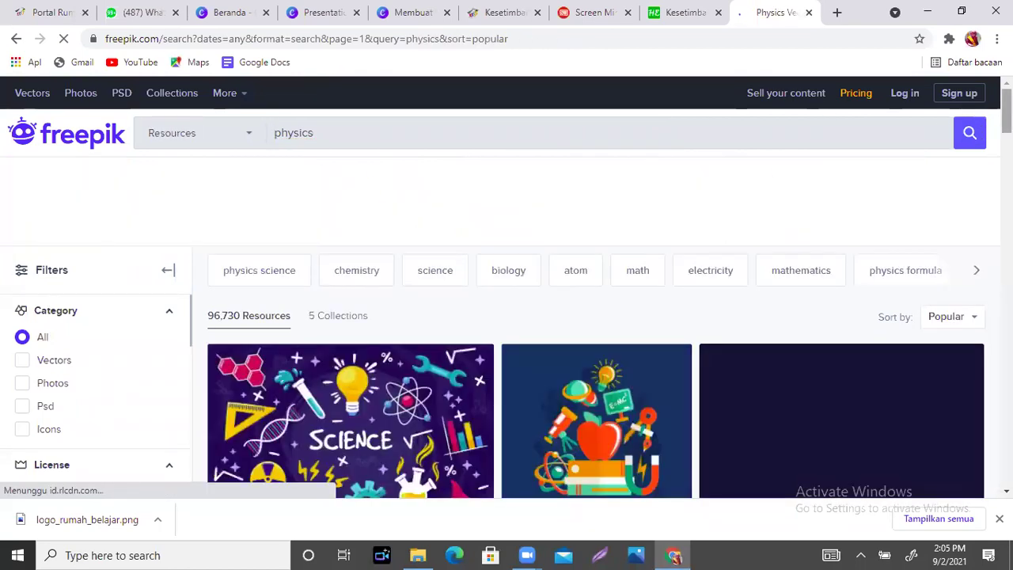
{"action": "scroll", "coordinate": [593, 356], "scroll_direction": "down", "scroll_amount": 5}
{"action": "scroll", "coordinate": [593, 332], "scroll_direction": "up", "scroll_amount": 4}
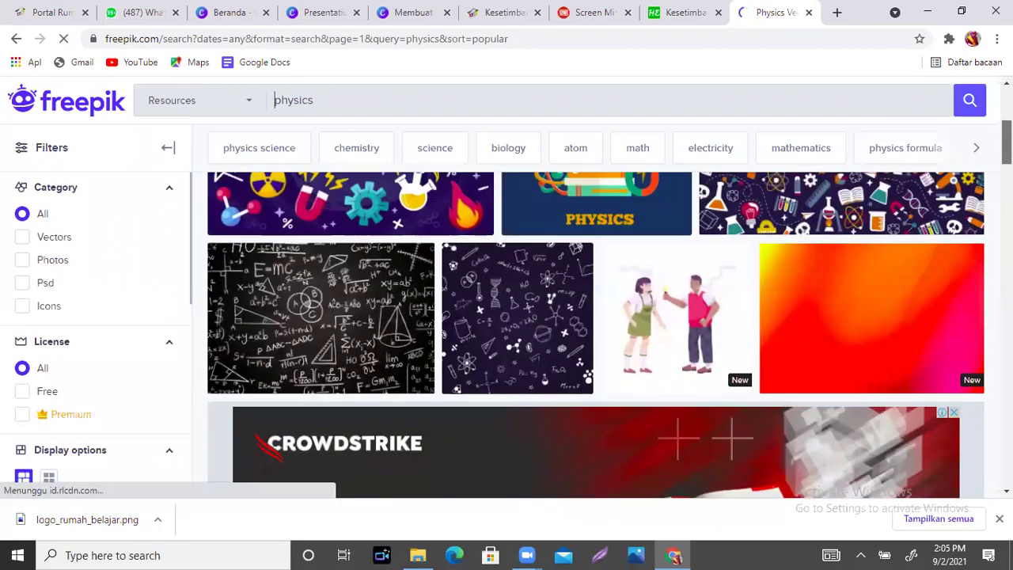
{"action": "scroll", "coordinate": [275, 100], "scroll_direction": "down", "scroll_amount": 3}
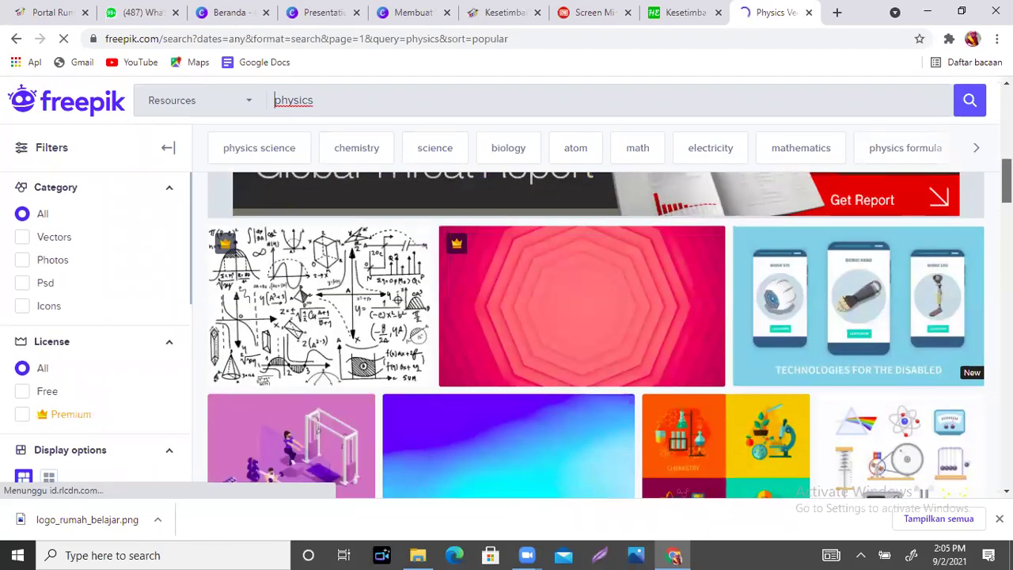
{"action": "scroll", "coordinate": [274, 100], "scroll_direction": "down", "scroll_amount": 2}
{"action": "scroll", "coordinate": [274, 100], "scroll_direction": "down", "scroll_amount": 2}
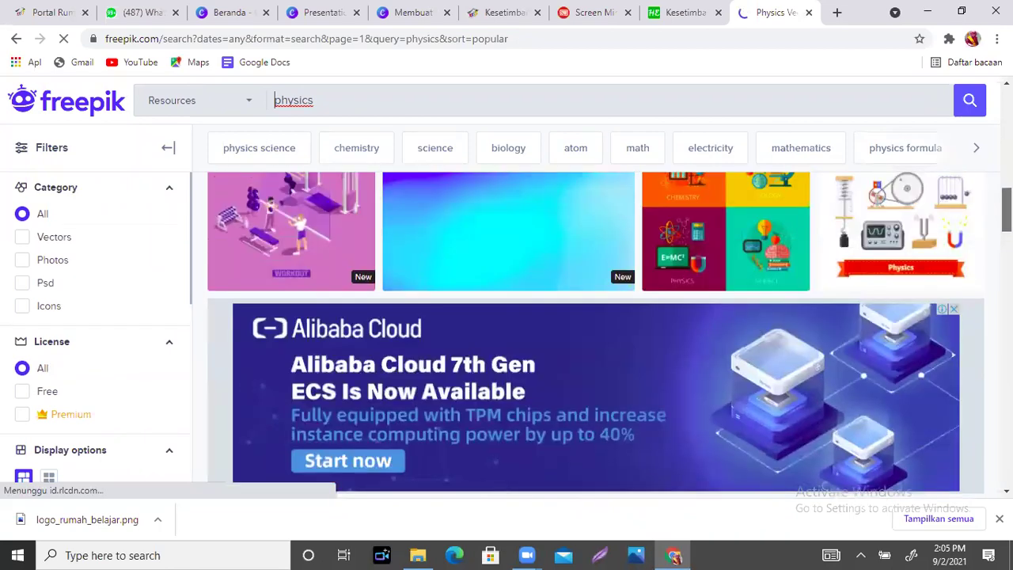
{"action": "scroll", "coordinate": [274, 99], "scroll_direction": "up", "scroll_amount": 1}
{"action": "scroll", "coordinate": [274, 99], "scroll_direction": "down", "scroll_amount": 3}
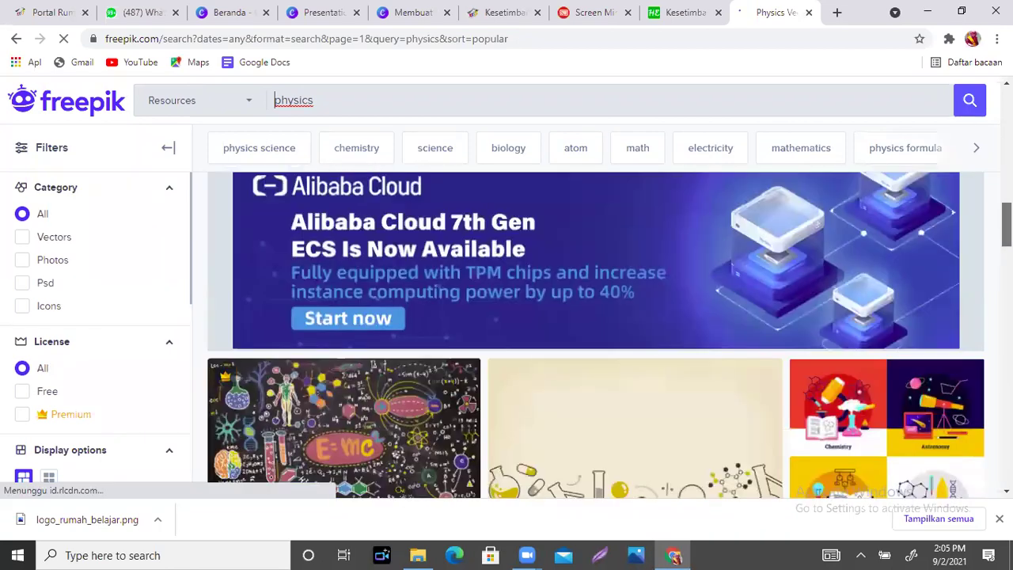
{"action": "scroll", "coordinate": [275, 99], "scroll_direction": "down", "scroll_amount": 3}
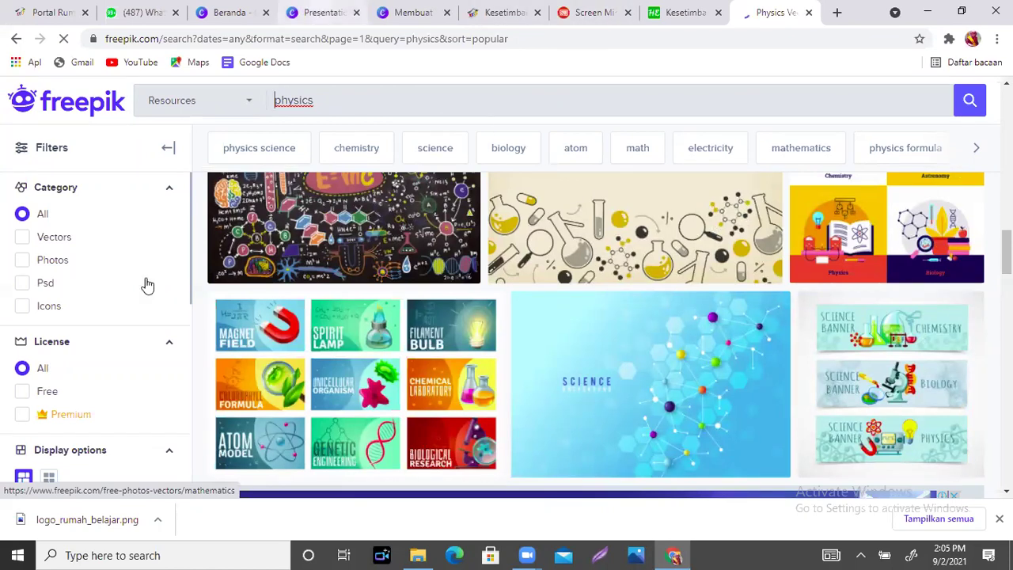
- Switch back to the Canva presentation, replace the "Bentuk" element search with "physics" and browse the results
{"action": "key", "text": "ctrl+4"}
{"action": "left_click", "coordinate": [23, 190]}
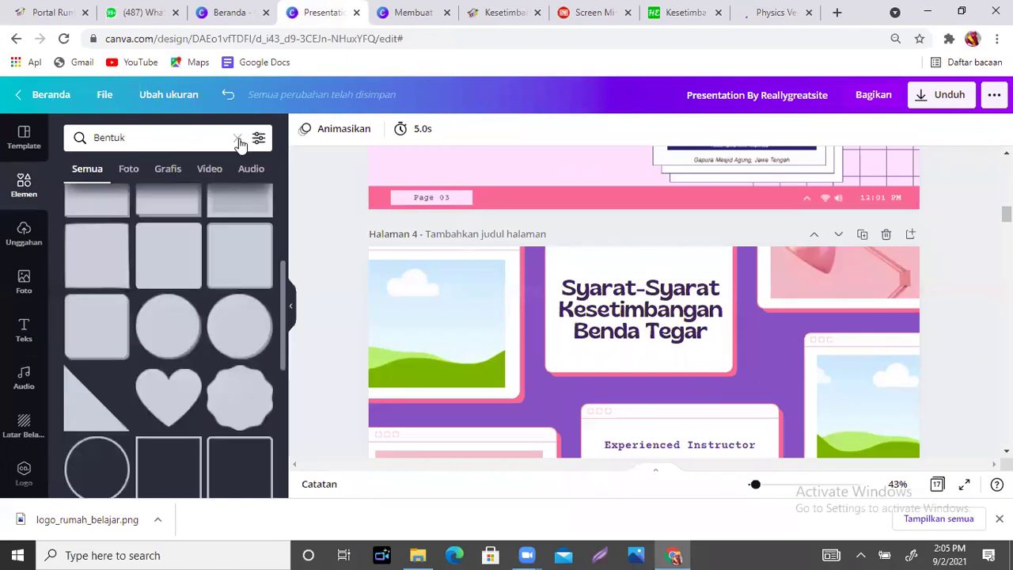
{"action": "key", "text": "BackSpace"}
{"action": "key", "text": "BackSpace"}
{"action": "key", "text": "BackSpace"}
{"action": "key", "text": "BackSpace"}
{"action": "key", "text": "BackSpace"}
{"action": "key", "text": "BackSpace"}
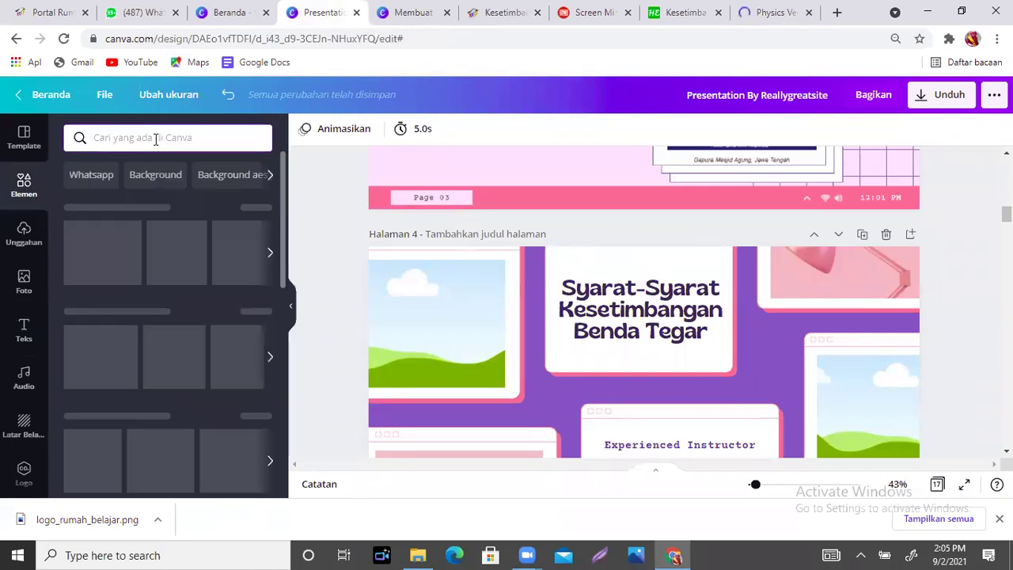
{"action": "type", "text": "phy"}
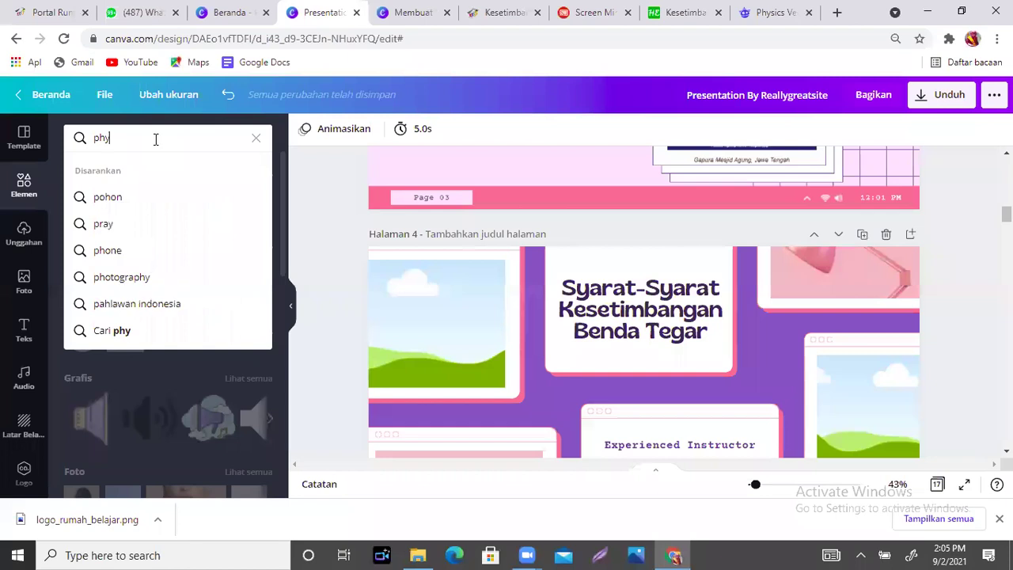
{"action": "type", "text": "sics"}
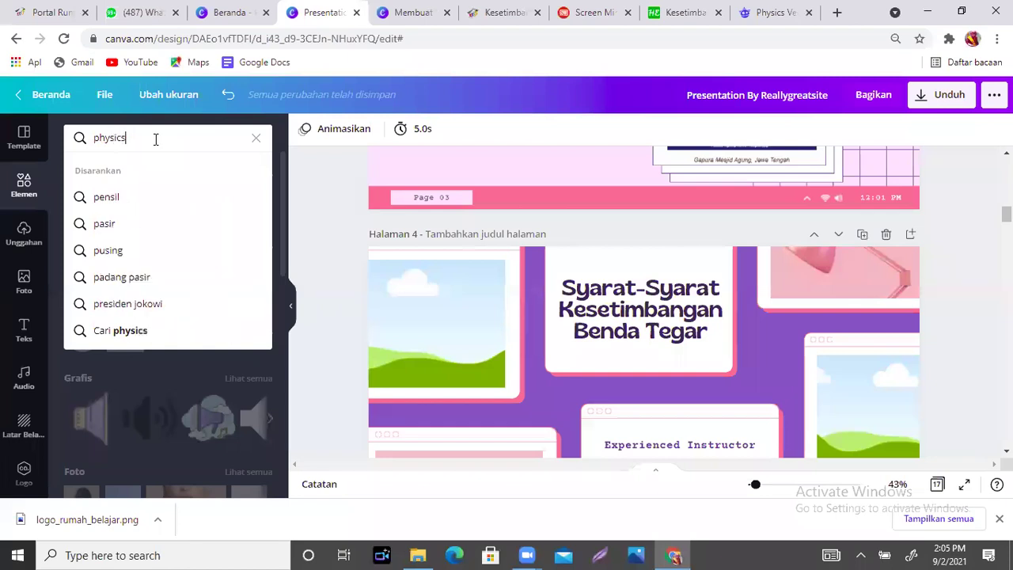
{"action": "key", "text": "Return"}
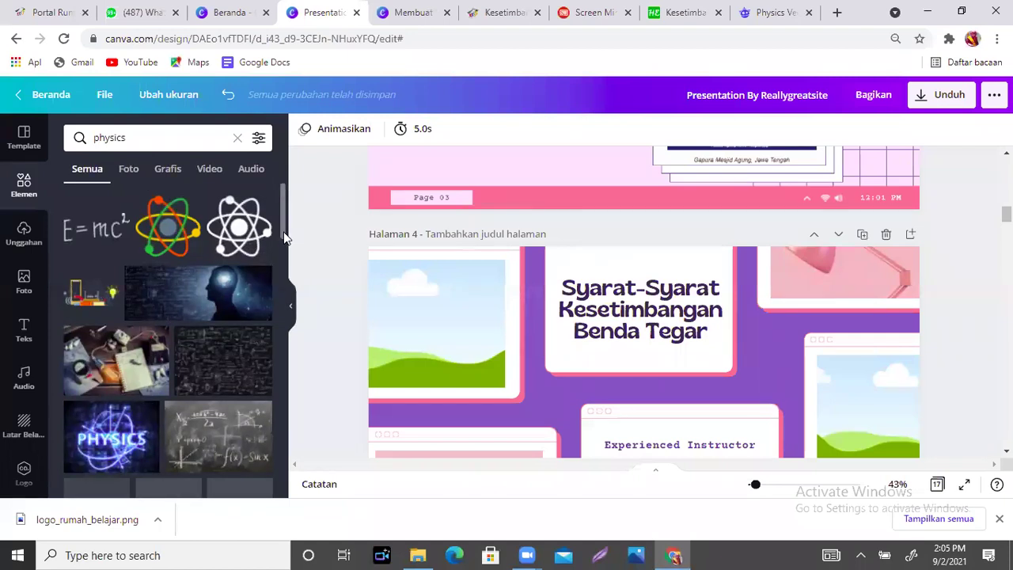
{"action": "left_click_drag", "start_coordinate": [283, 214], "coordinate": [282, 273]}
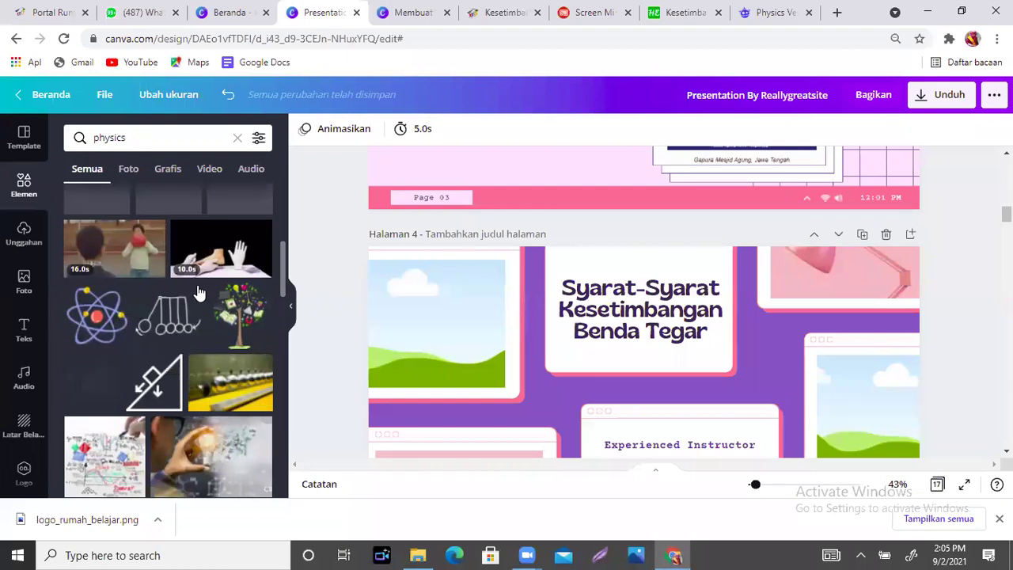
- Try the Newton's cradle line drawing on page 4 and delete it again
{"action": "left_click", "coordinate": [668, 358]}
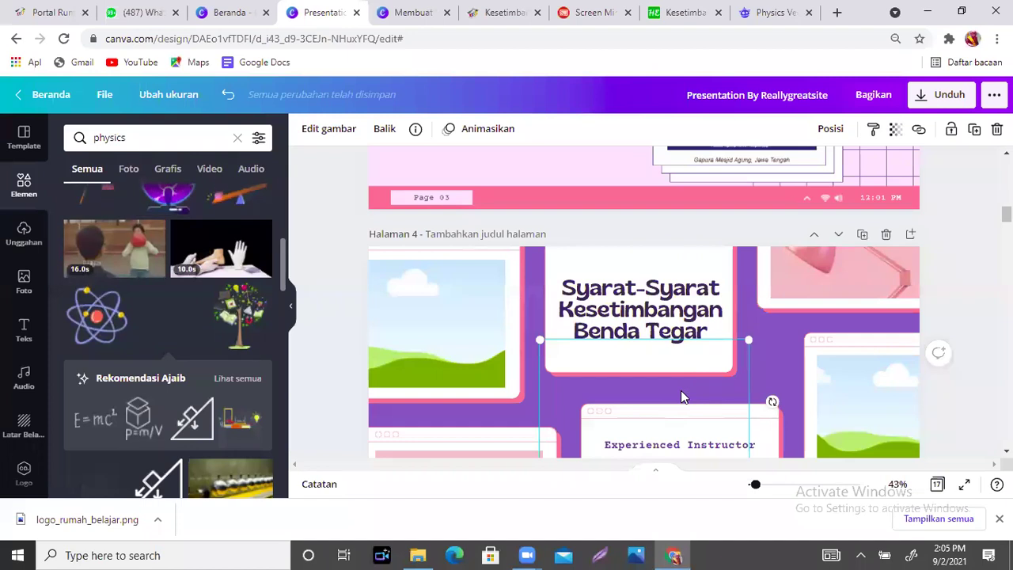
{"action": "scroll", "coordinate": [639, 292], "scroll_direction": "down", "scroll_amount": 3}
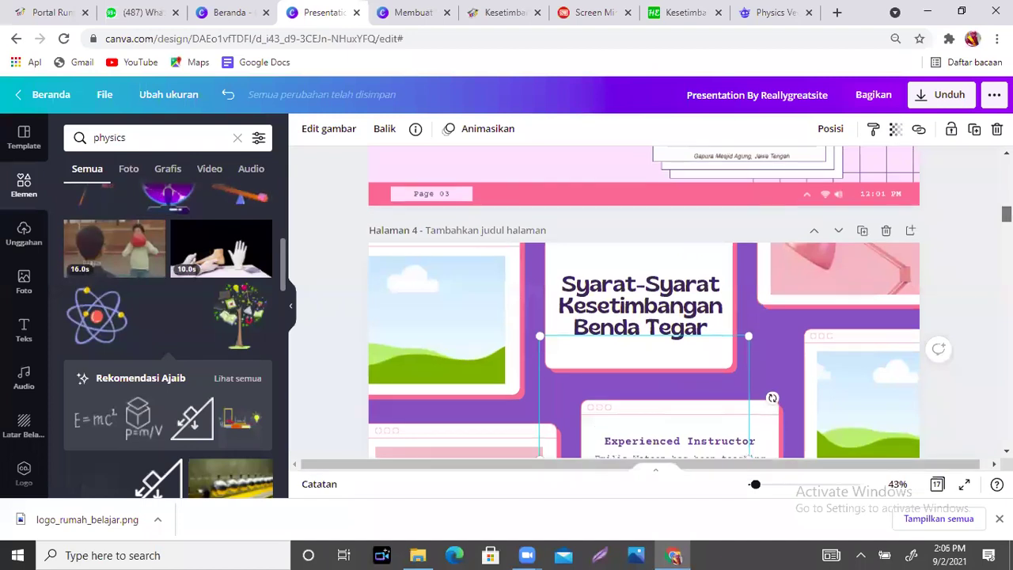
{"action": "left_click_drag", "start_coordinate": [639, 292], "coordinate": [654, 310]}
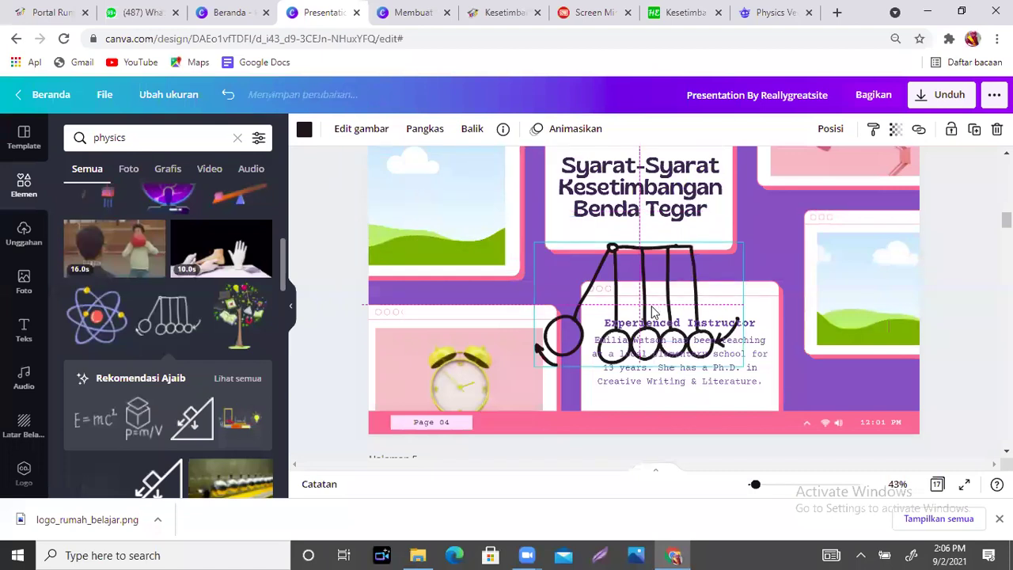
{"action": "key", "text": "Delete"}
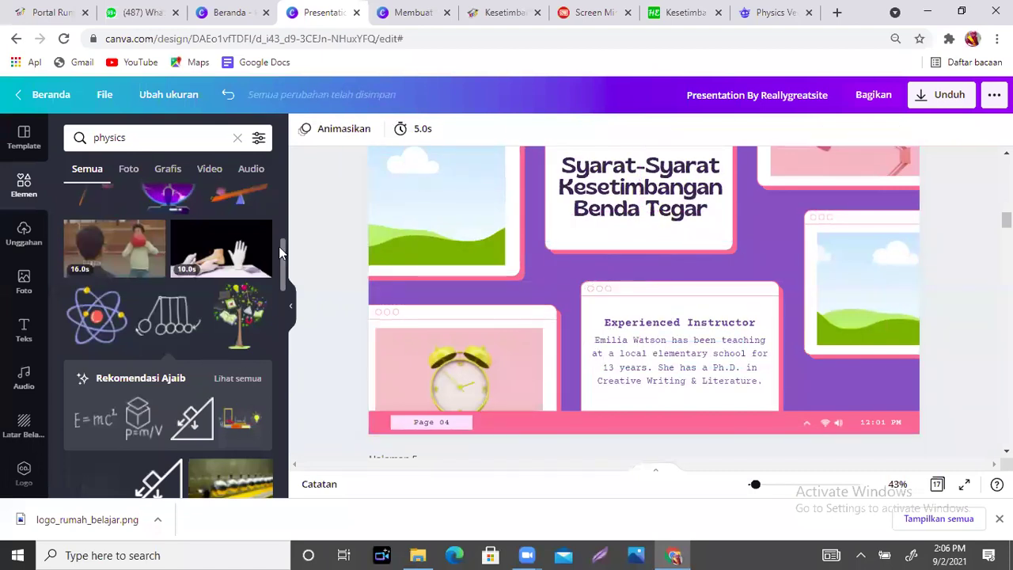
- Limit the physics results to photos and fill page 4's upper-left frame with the notebook and light bulb photo
{"action": "left_click_drag", "start_coordinate": [282, 255], "coordinate": [269, 389]}
{"action": "left_click", "coordinate": [129, 171]}
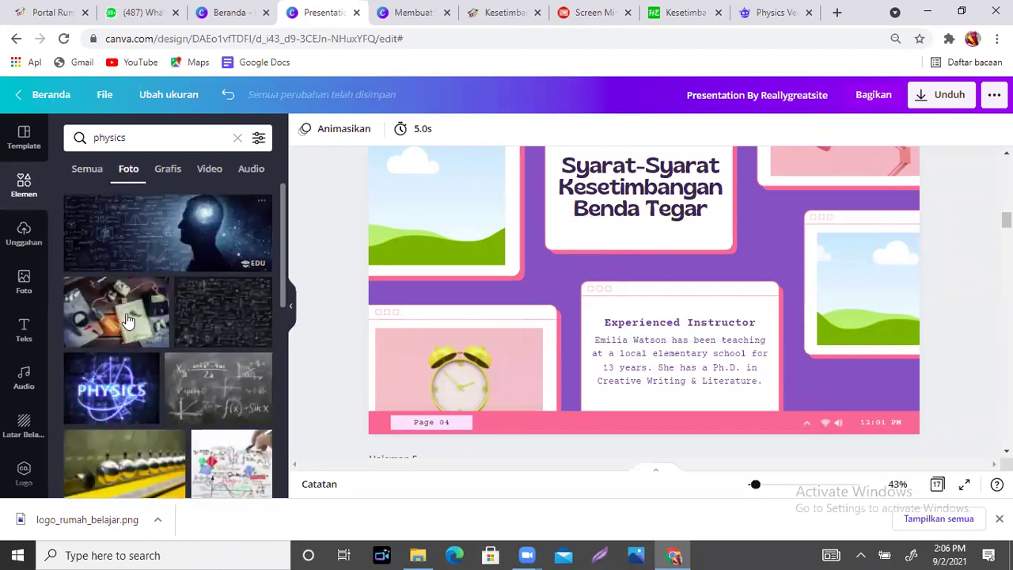
{"action": "left_click", "coordinate": [146, 332]}
{"action": "left_click_drag", "start_coordinate": [704, 301], "coordinate": [448, 212]}
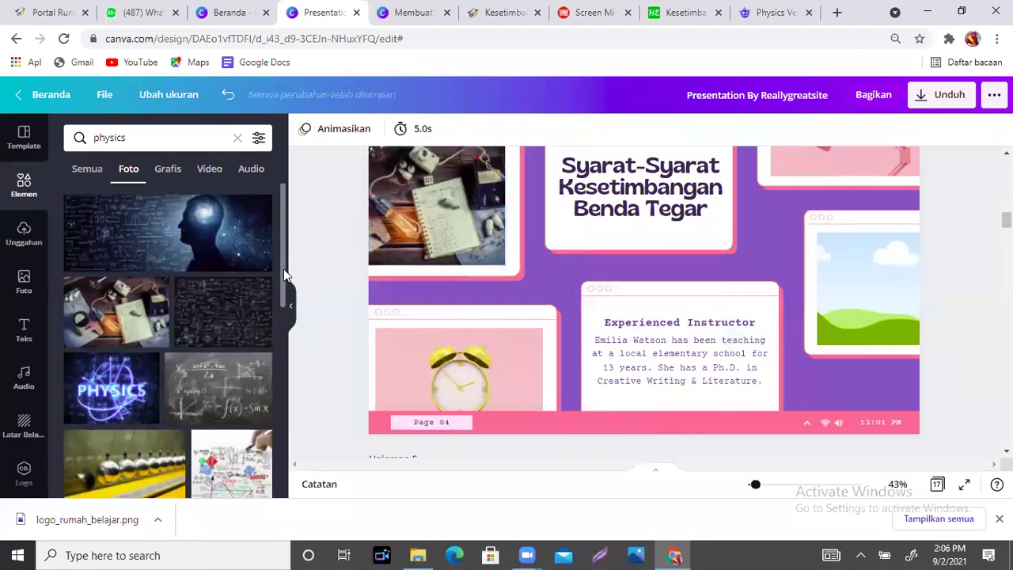
- Fill page 4's right-hand landscape frame with the photo of metal balls on a yellow base
{"action": "scroll", "coordinate": [283, 268], "scroll_direction": "down", "scroll_amount": 2}
{"action": "left_click", "coordinate": [89, 372]}
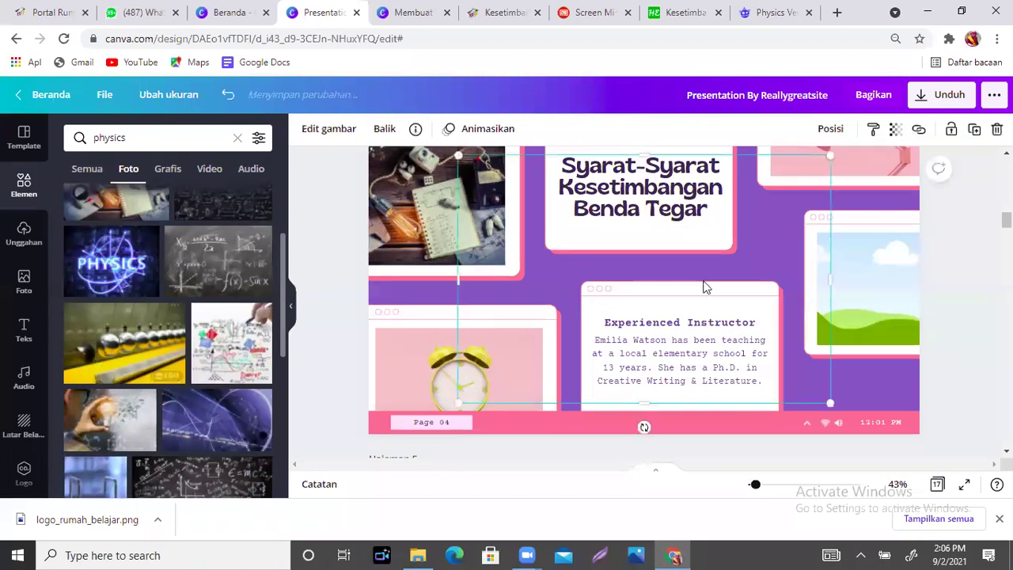
{"action": "left_click_drag", "start_coordinate": [896, 241], "coordinate": [880, 260]}
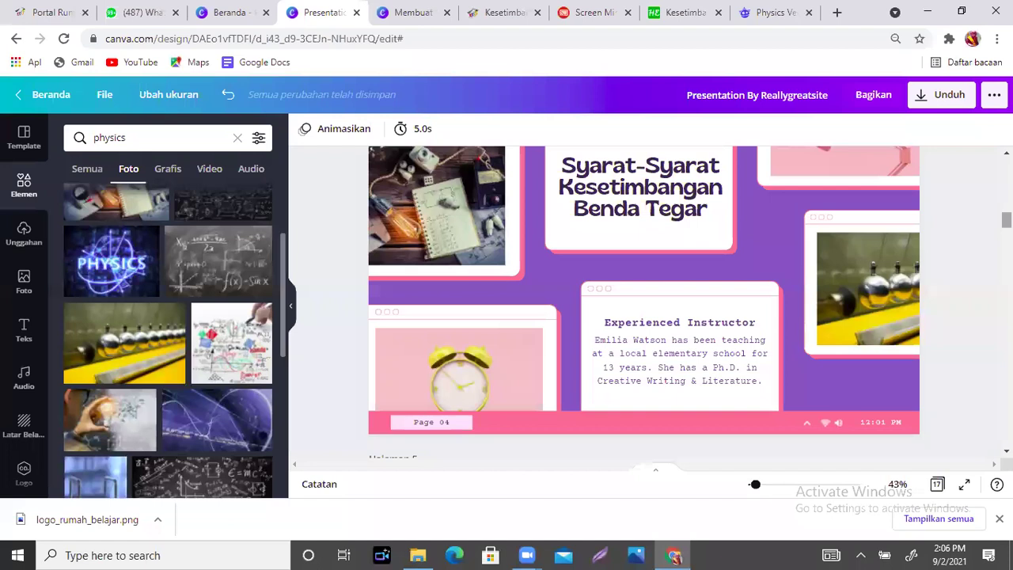
- Replace page 4's alarm clock picture with the "Physics Class" blackboard photo showing an apple on books
{"action": "scroll", "coordinate": [643, 300], "scroll_direction": "up", "scroll_amount": 1}
{"action": "scroll", "coordinate": [643, 301], "scroll_direction": "down", "scroll_amount": 2}
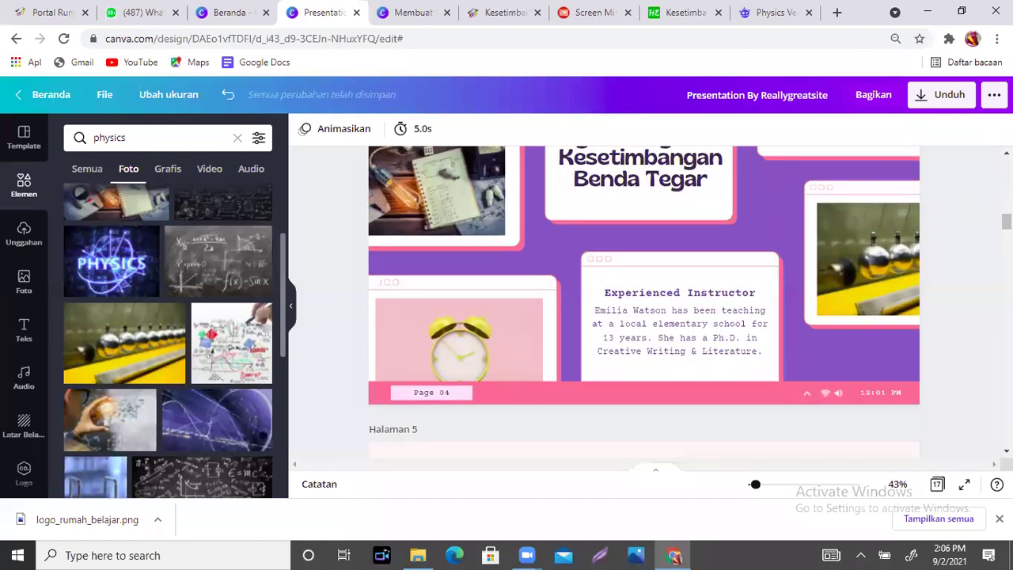
{"action": "scroll", "coordinate": [644, 301], "scroll_direction": "up", "scroll_amount": 1}
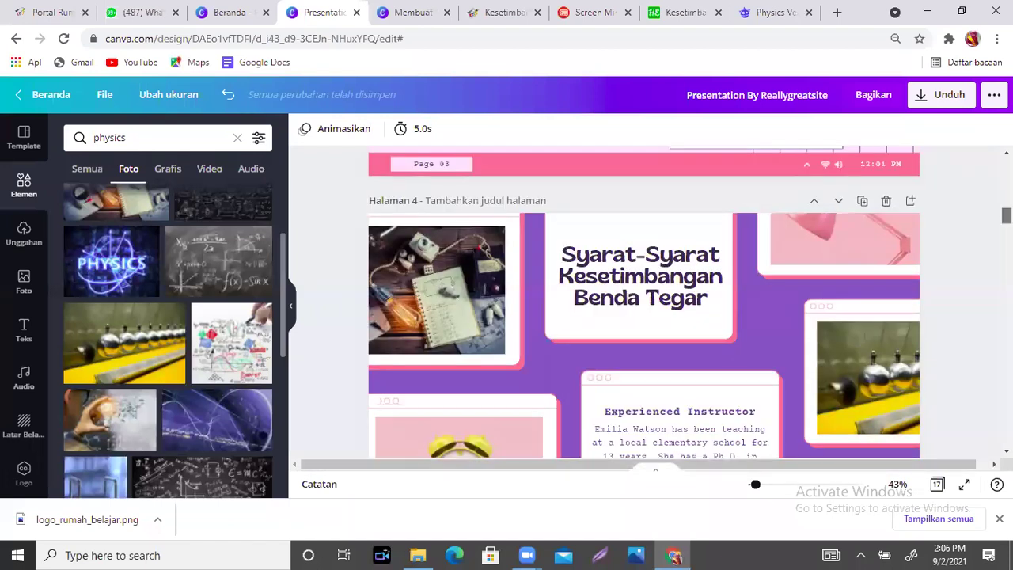
{"action": "scroll", "coordinate": [643, 301], "scroll_direction": "down", "scroll_amount": 1}
{"action": "scroll", "coordinate": [643, 301], "scroll_direction": "down", "scroll_amount": 1}
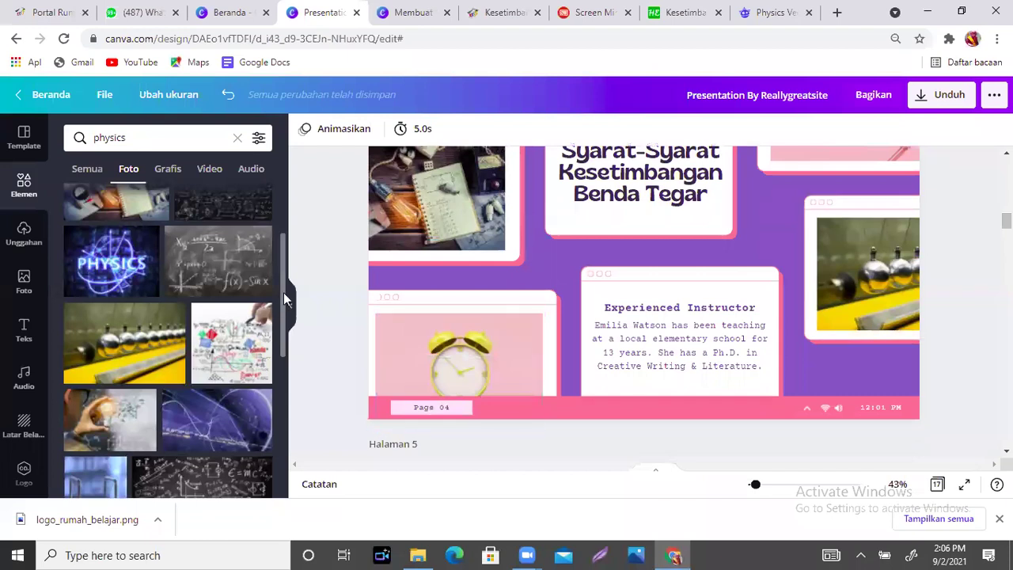
{"action": "left_click_drag", "start_coordinate": [281, 290], "coordinate": [279, 405]}
{"action": "left_click", "coordinate": [463, 352]}
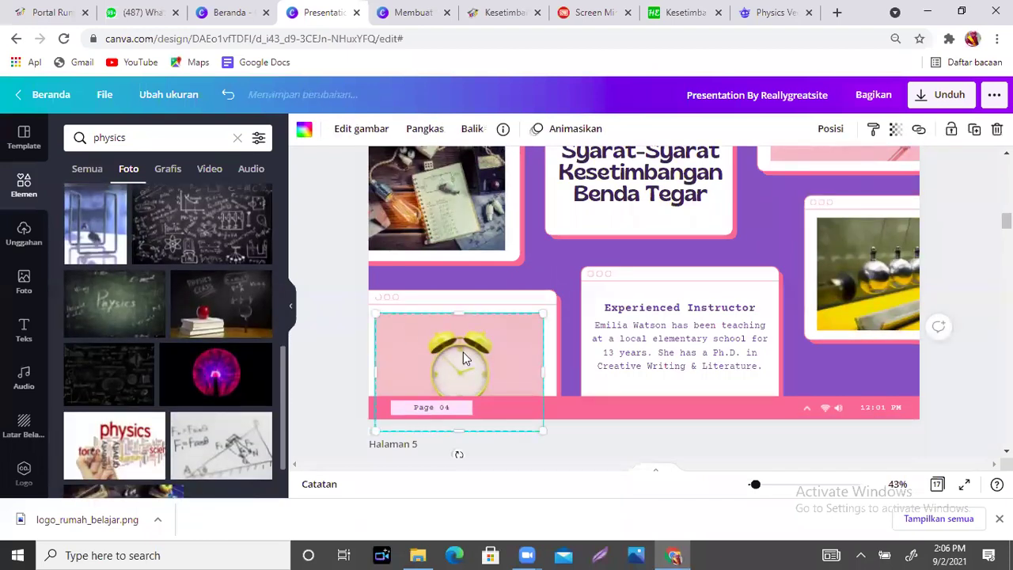
{"action": "key", "text": "Delete"}
{"action": "left_click", "coordinate": [208, 301]}
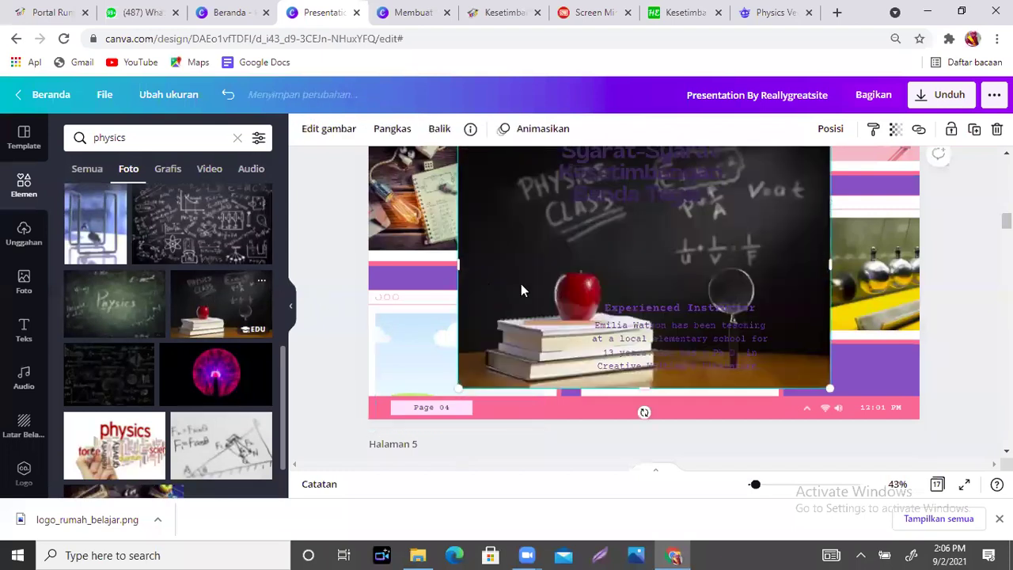
{"action": "left_click_drag", "start_coordinate": [582, 289], "coordinate": [444, 362]}
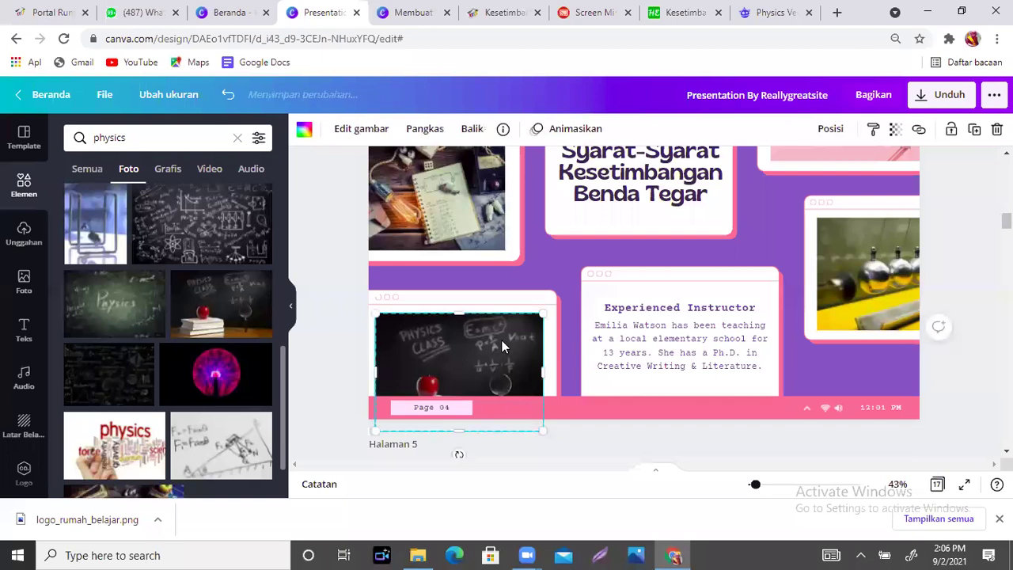
- Crop the blackboard photo inside its frame, enlarging and shifting it so the red apple sits in the centre
{"action": "left_click", "coordinate": [427, 130]}
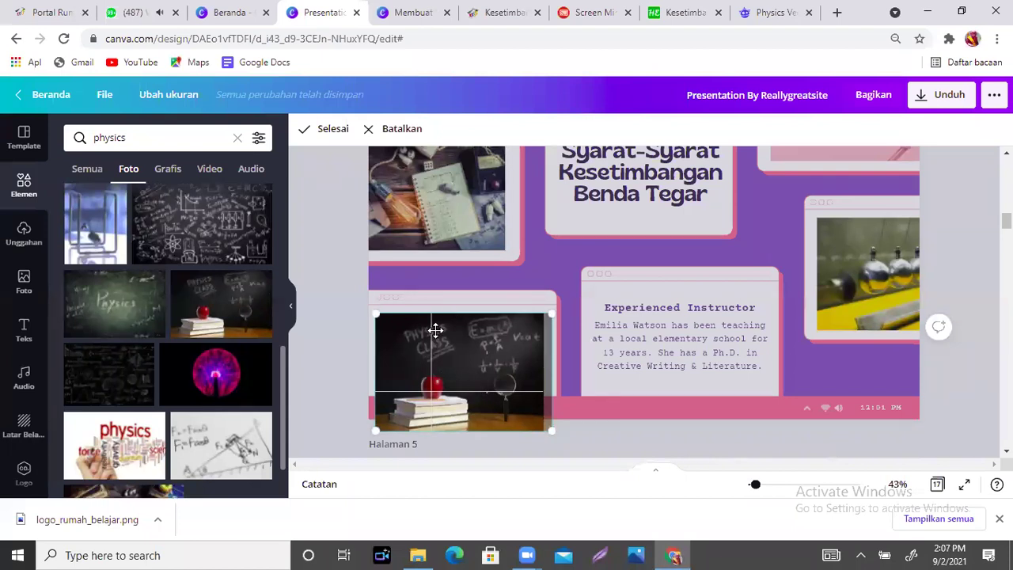
{"action": "left_click_drag", "start_coordinate": [451, 366], "coordinate": [504, 327]}
{"action": "left_click_drag", "start_coordinate": [553, 432], "coordinate": [619, 477]}
{"action": "left_click_drag", "start_coordinate": [546, 378], "coordinate": [536, 264]}
{"action": "key", "text": "Return"}
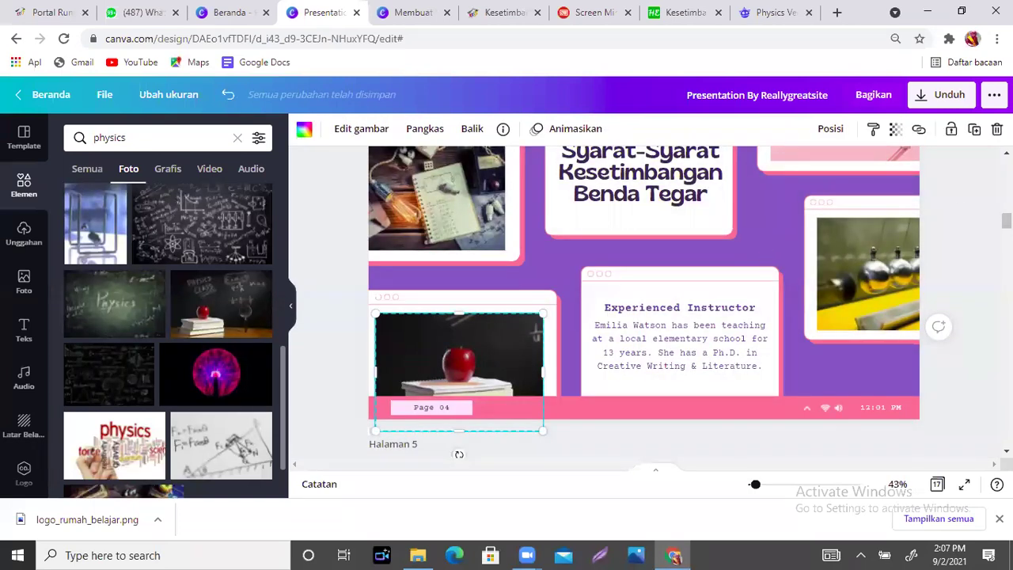
- Open Syarat-syarat Kesetimbangan Benda on the Rumah Belajar site and copy the sentence beginning "Benda tegar adalah benda yang tidak mengalami perubahan bentuk"
{"action": "scroll", "coordinate": [459, 454], "scroll_direction": "up", "scroll_amount": 3}
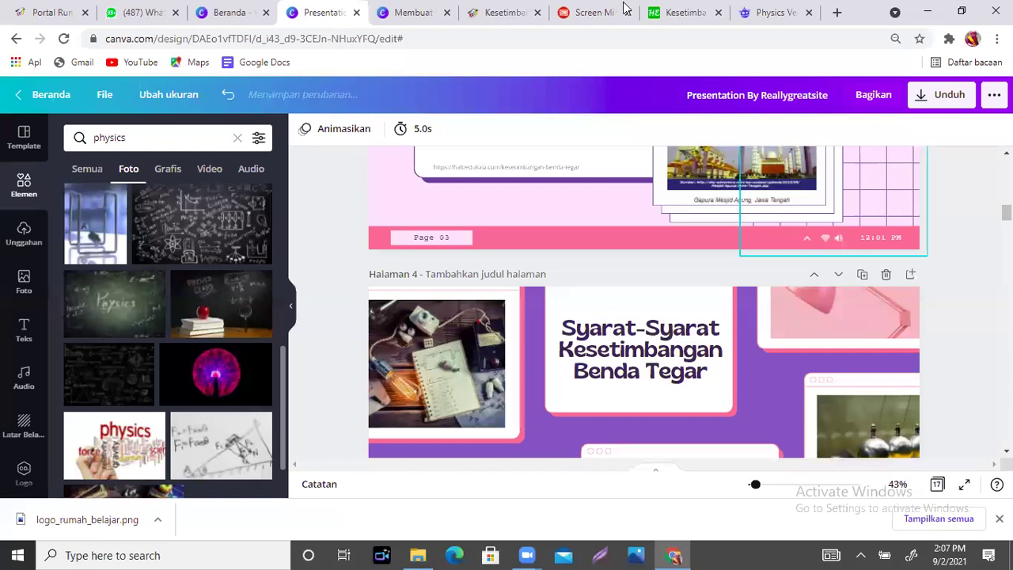
{"action": "left_click", "coordinate": [489, 13]}
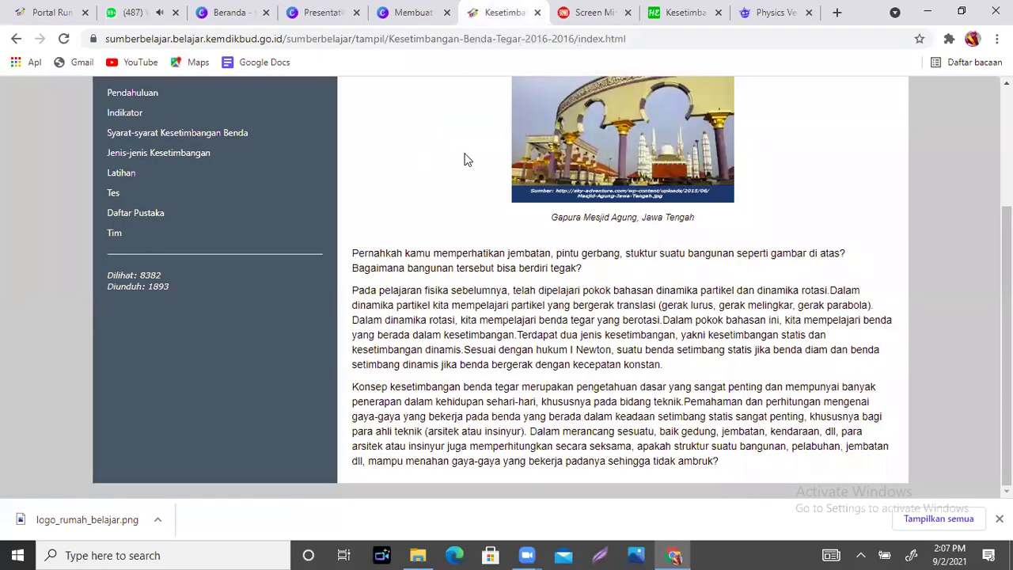
{"action": "left_click", "coordinate": [168, 135]}
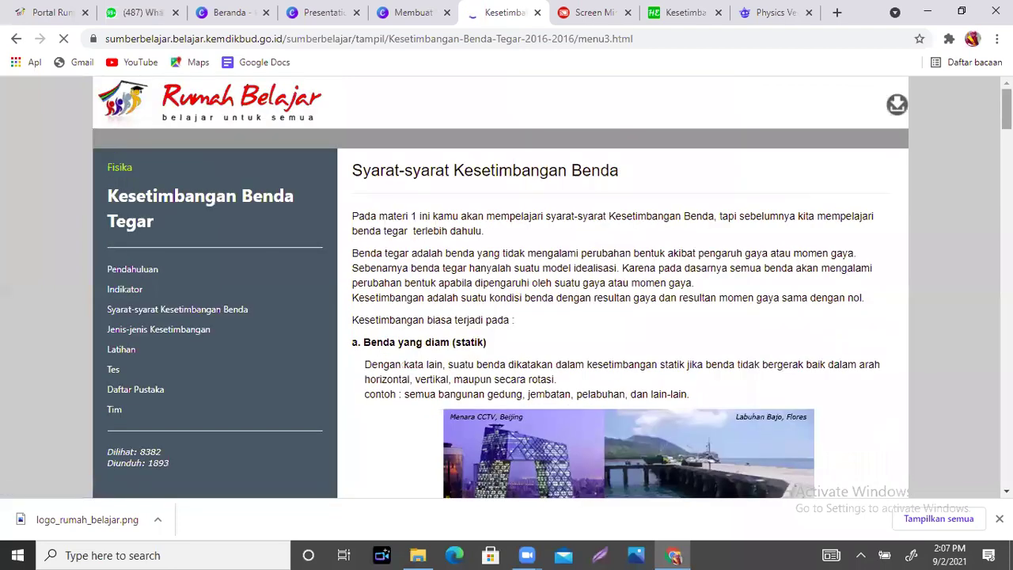
{"action": "scroll", "coordinate": [798, 186], "scroll_direction": "down", "scroll_amount": 1}
{"action": "scroll", "coordinate": [529, 201], "scroll_direction": "down", "scroll_amount": 1}
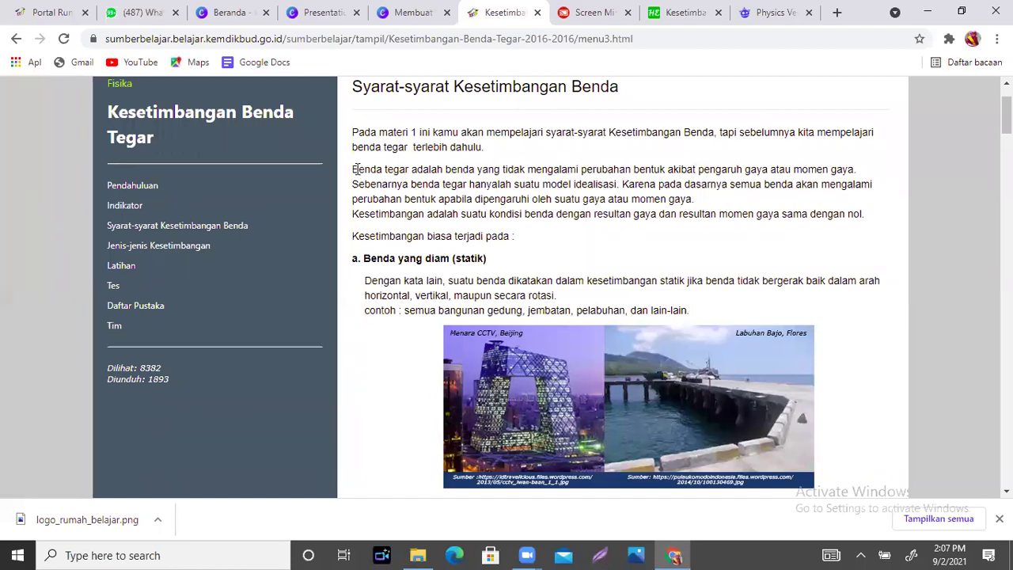
{"action": "left_click_drag", "start_coordinate": [353, 169], "coordinate": [865, 169]}
{"action": "key", "text": "ctrl+c"}
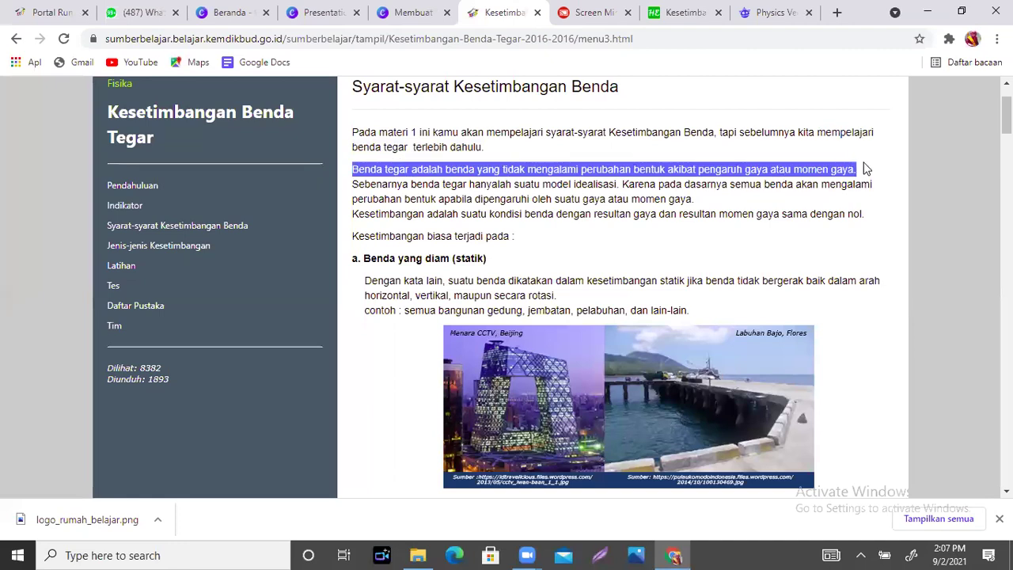
- Switch to the Canva presentation, replace page 3's Definisi text with the copied Benda tegar sentence, and enlarge it to size 34
{"action": "left_click", "coordinate": [320, 13]}
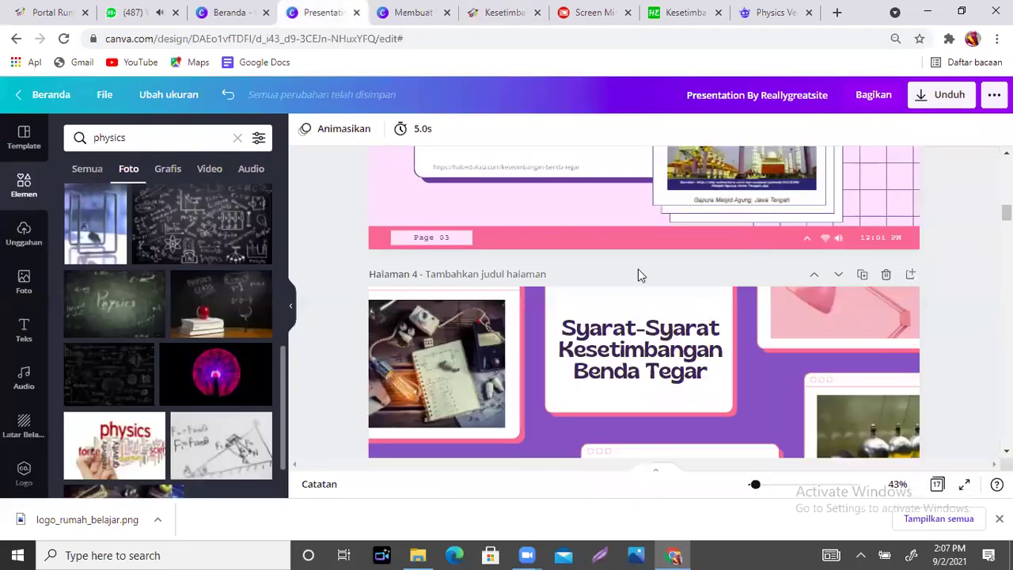
{"action": "scroll", "coordinate": [584, 303], "scroll_direction": "up", "scroll_amount": 4}
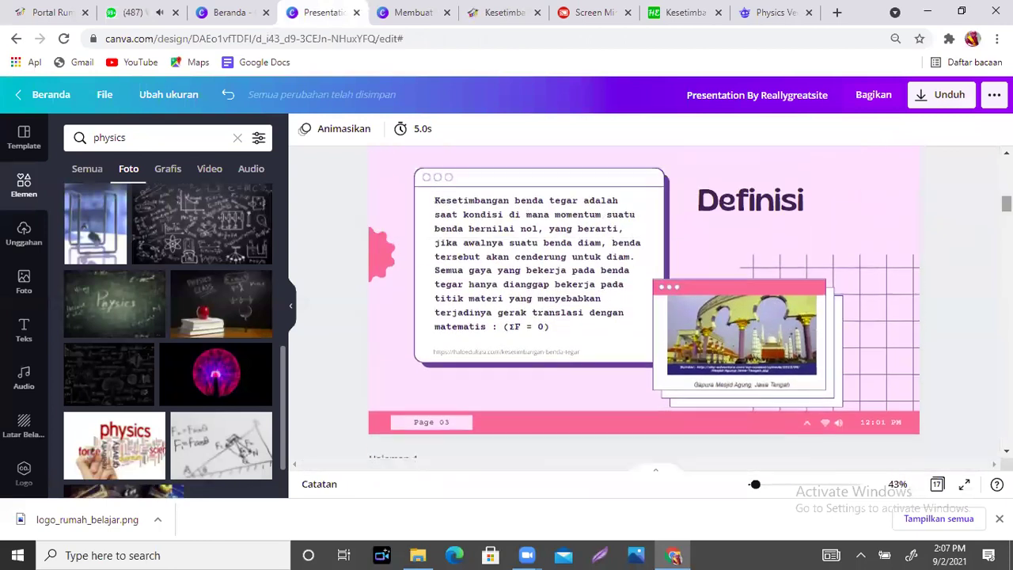
{"action": "left_click", "coordinate": [565, 336]}
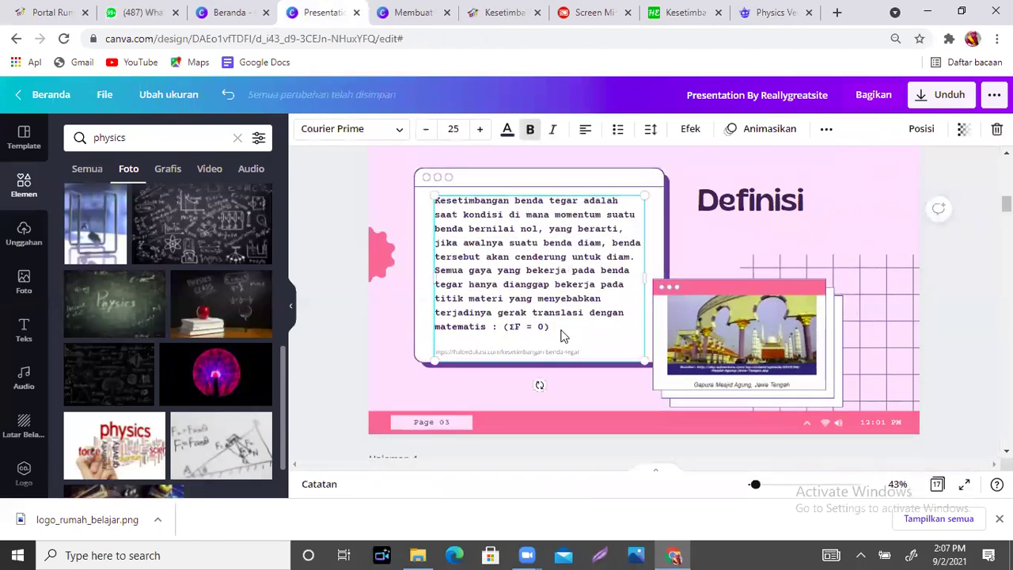
{"action": "left_click_drag", "start_coordinate": [551, 327], "coordinate": [418, 194]}
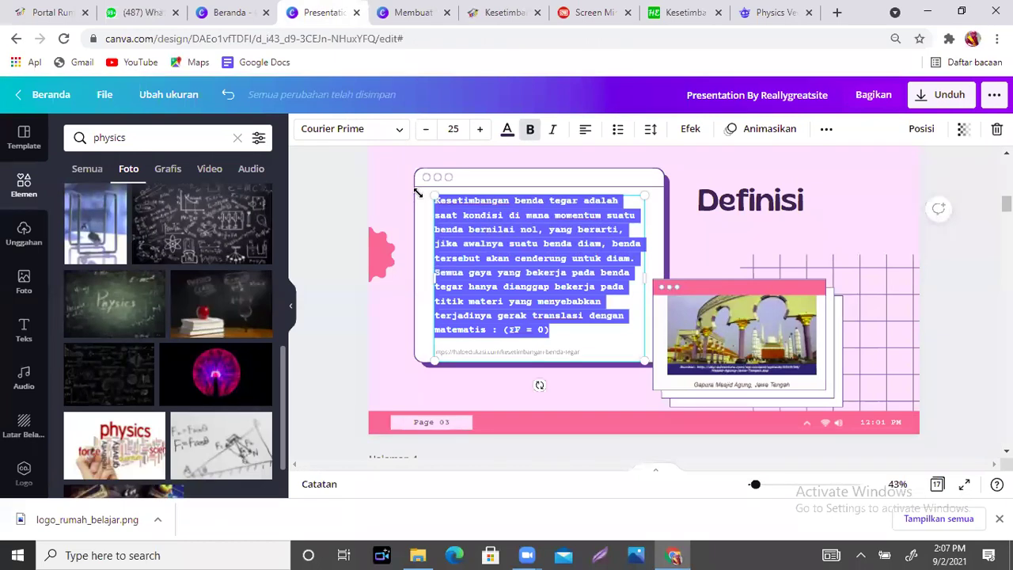
{"action": "key", "text": "ctrl+v"}
{"action": "left_click", "coordinate": [481, 129]}
{"action": "left_click", "coordinate": [481, 129]}
{"action": "left_click", "coordinate": [481, 129]}
{"action": "left_click", "coordinate": [481, 129]}
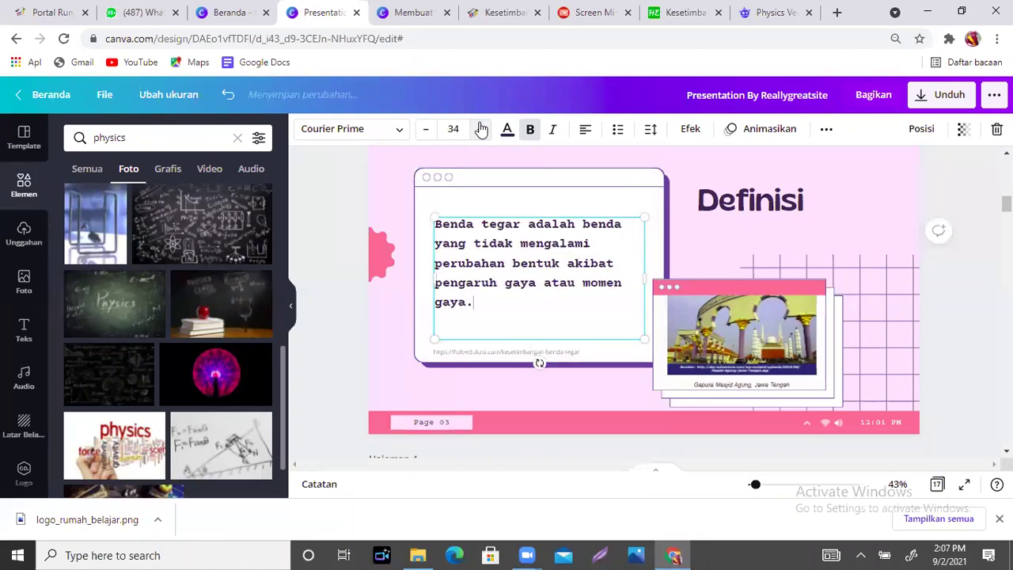
- Remove the haloedukasi.com source link beneath the definition text on page 3
{"action": "left_click", "coordinate": [578, 353]}
{"action": "left_click_drag", "start_coordinate": [579, 353], "coordinate": [419, 358]}
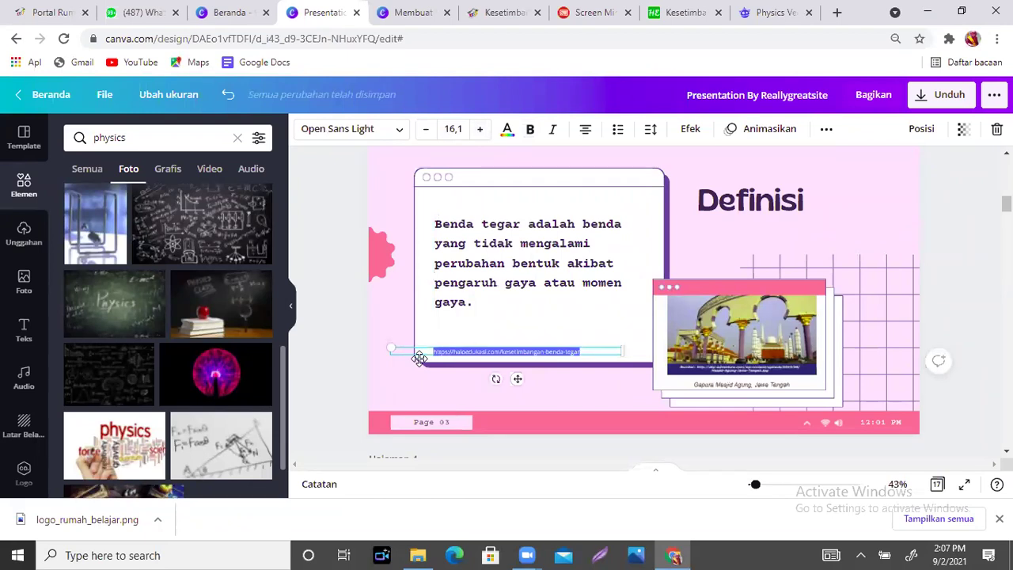
{"action": "key", "text": "BackSpace"}
{"action": "left_click", "coordinate": [662, 212]}
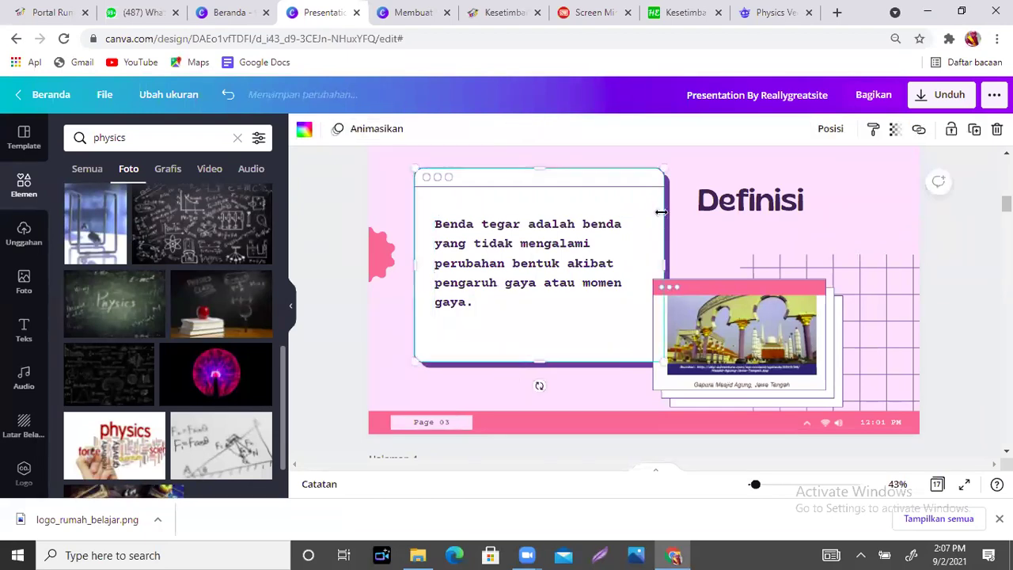
- Examine the Rumah Belajar page's sections on static and dynamic objects, particle equilibrium and rotational equilibrium for usable slide content
{"action": "scroll", "coordinate": [538, 310], "scroll_direction": "down", "scroll_amount": 5}
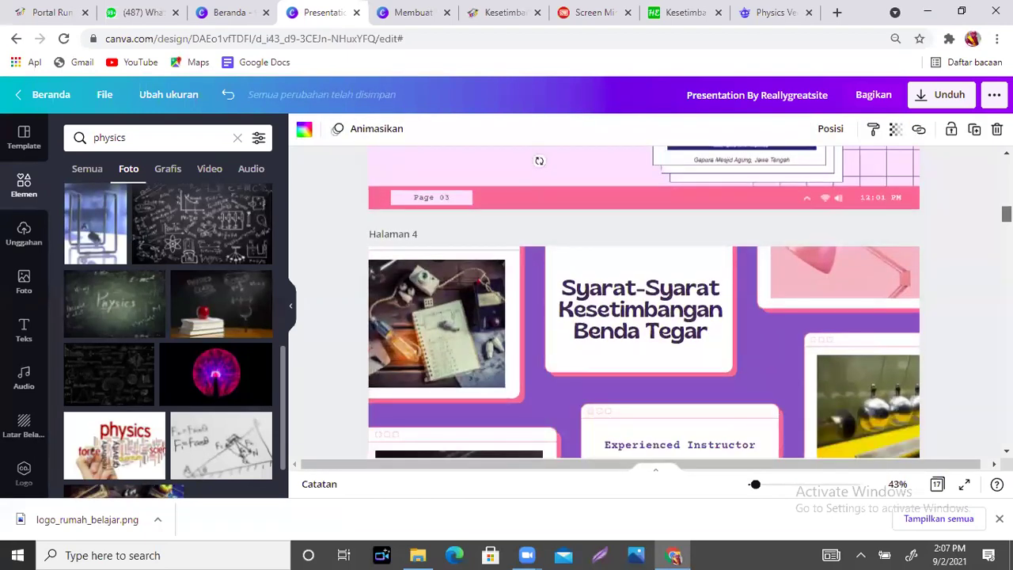
{"action": "left_click", "coordinate": [512, 8]}
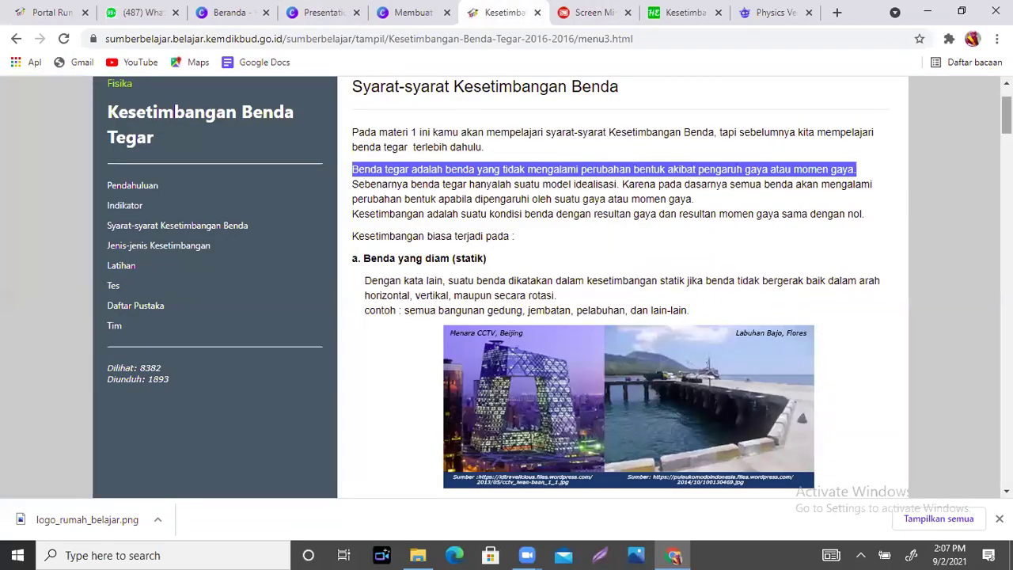
{"action": "scroll", "coordinate": [617, 285], "scroll_direction": "down", "scroll_amount": 2}
{"action": "scroll", "coordinate": [618, 285], "scroll_direction": "down", "scroll_amount": 5}
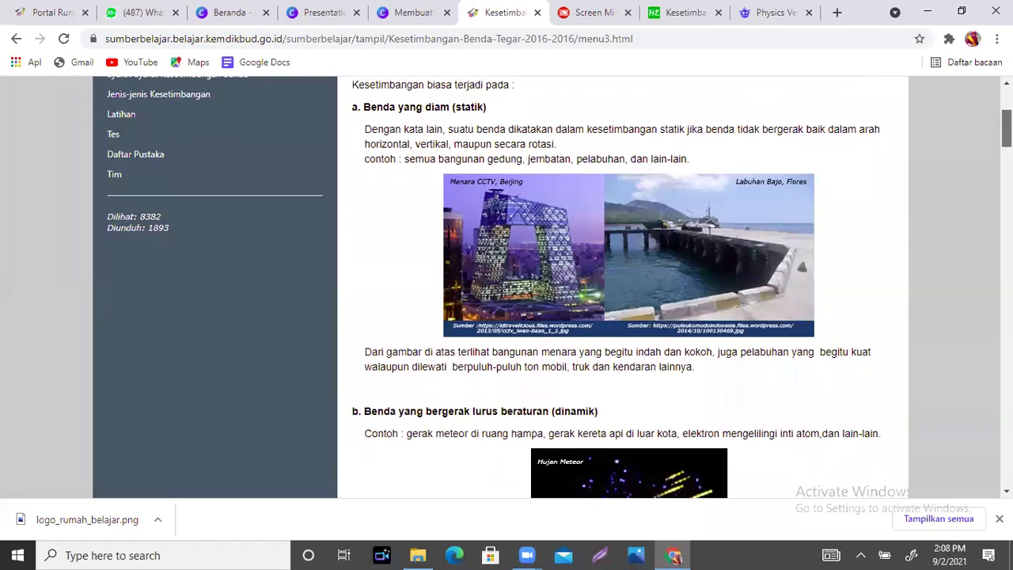
{"action": "scroll", "coordinate": [617, 285], "scroll_direction": "down", "scroll_amount": 1}
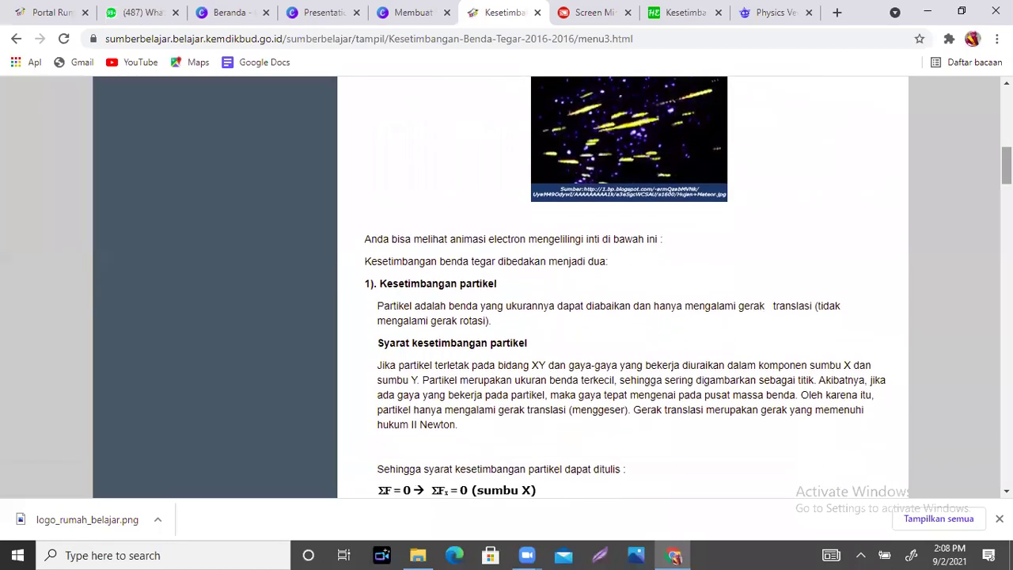
{"action": "scroll", "coordinate": [617, 285], "scroll_direction": "down", "scroll_amount": 4}
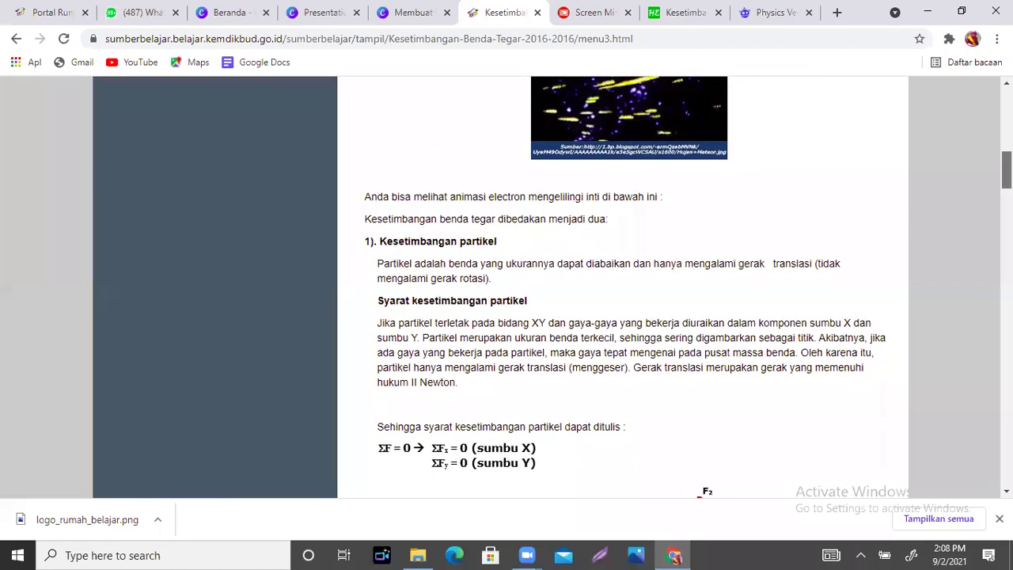
{"action": "scroll", "coordinate": [617, 285], "scroll_direction": "down", "scroll_amount": 15}
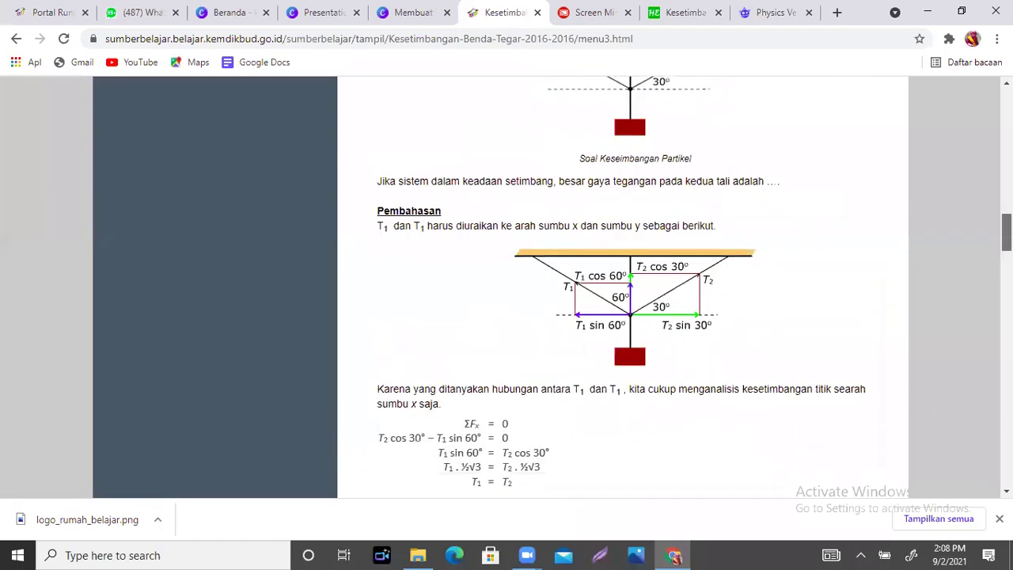
{"action": "scroll", "coordinate": [618, 285], "scroll_direction": "down", "scroll_amount": 13}
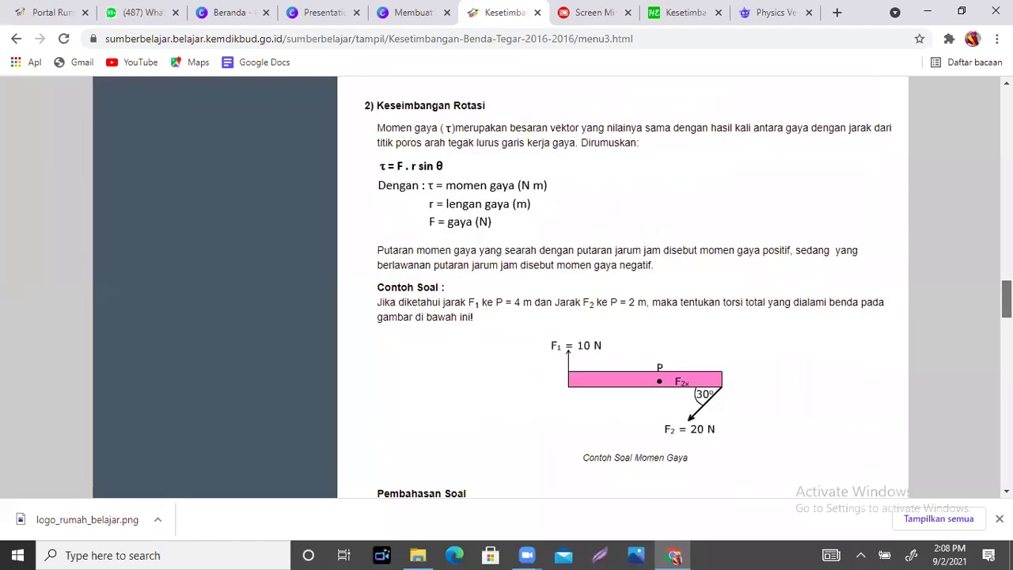
{"action": "scroll", "coordinate": [618, 285], "scroll_direction": "down", "scroll_amount": 3}
{"action": "scroll", "coordinate": [617, 285], "scroll_direction": "up", "scroll_amount": 20}
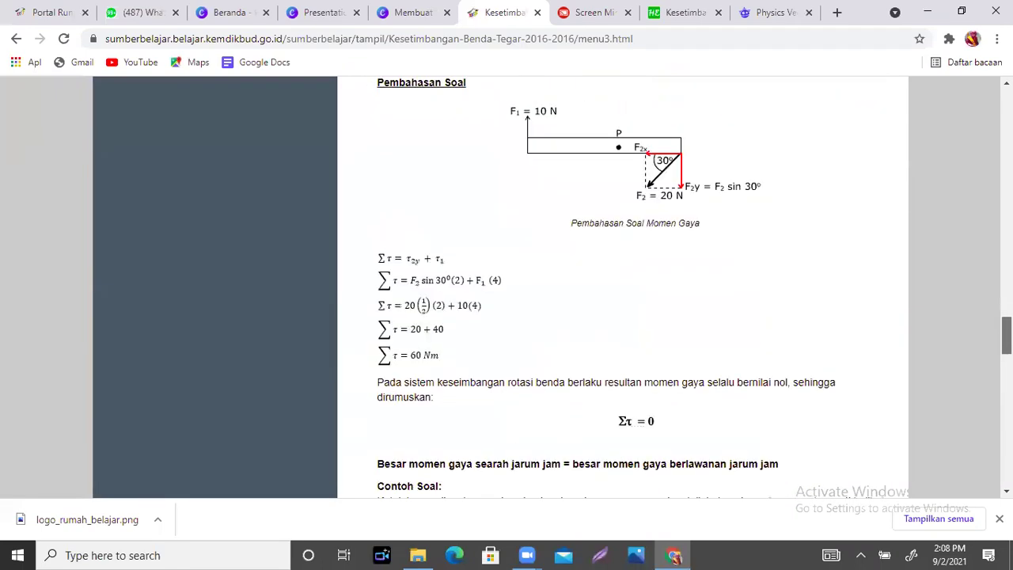
{"action": "scroll", "coordinate": [300, 190], "scroll_direction": "down", "scroll_amount": 2}
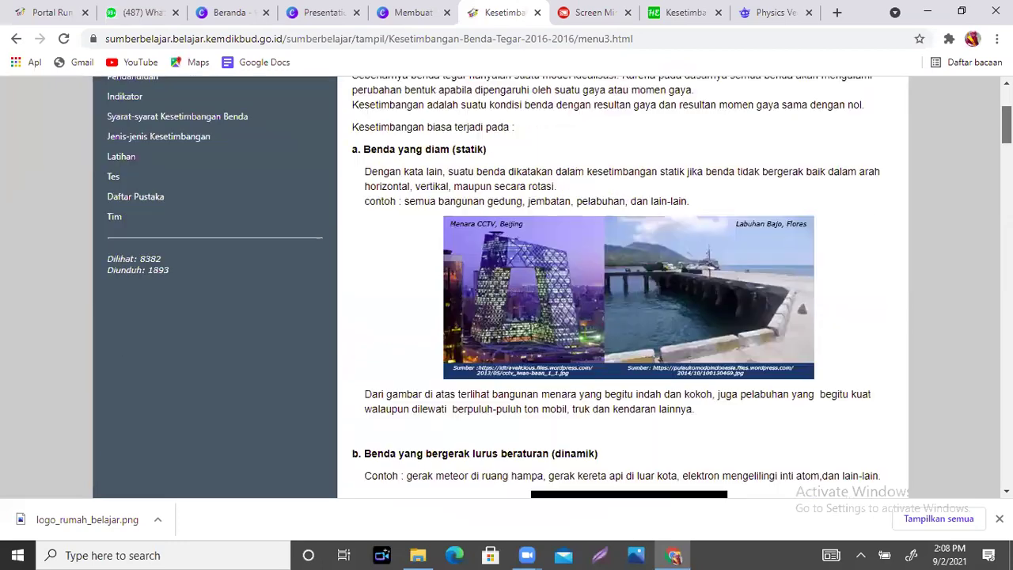
{"action": "scroll", "coordinate": [300, 190], "scroll_direction": "up", "scroll_amount": 1}
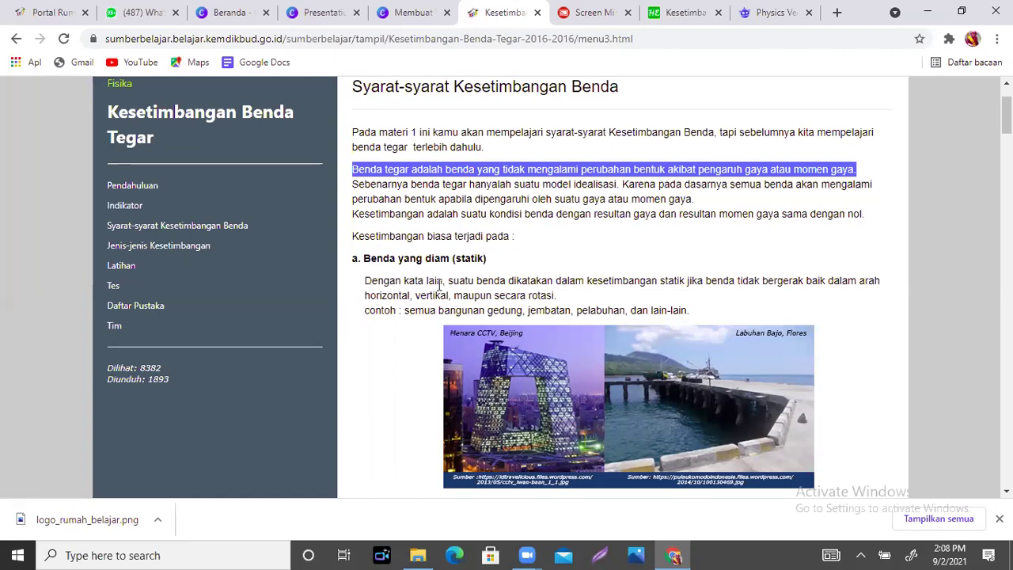
- Copy the static equilibrium passage from "suatu benda dikatakan" through "dan lain-lain." and paste it over page 4's instructor description in Canva
{"action": "left_click_drag", "start_coordinate": [448, 281], "coordinate": [703, 323]}
{"action": "key", "text": "ctrl+c"}
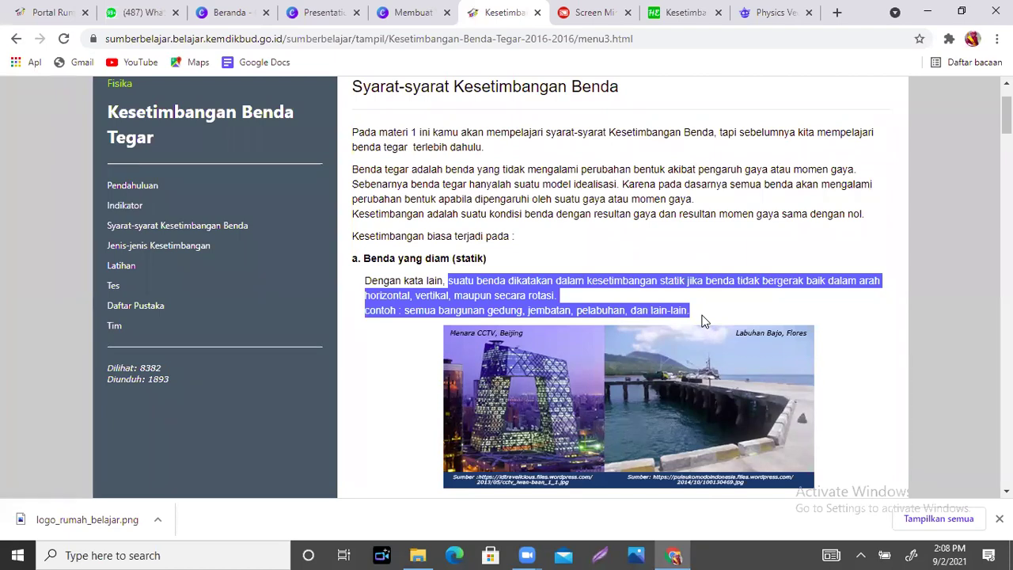
{"action": "left_click", "coordinate": [329, 8]}
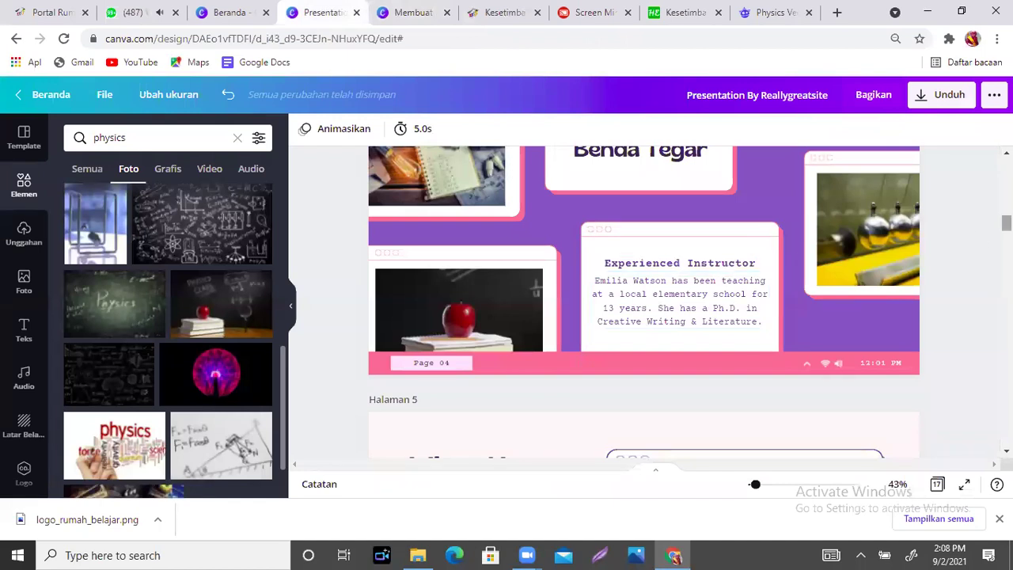
{"action": "scroll", "coordinate": [731, 222], "scroll_direction": "up", "scroll_amount": 2}
{"action": "scroll", "coordinate": [731, 221], "scroll_direction": "down", "scroll_amount": 5}
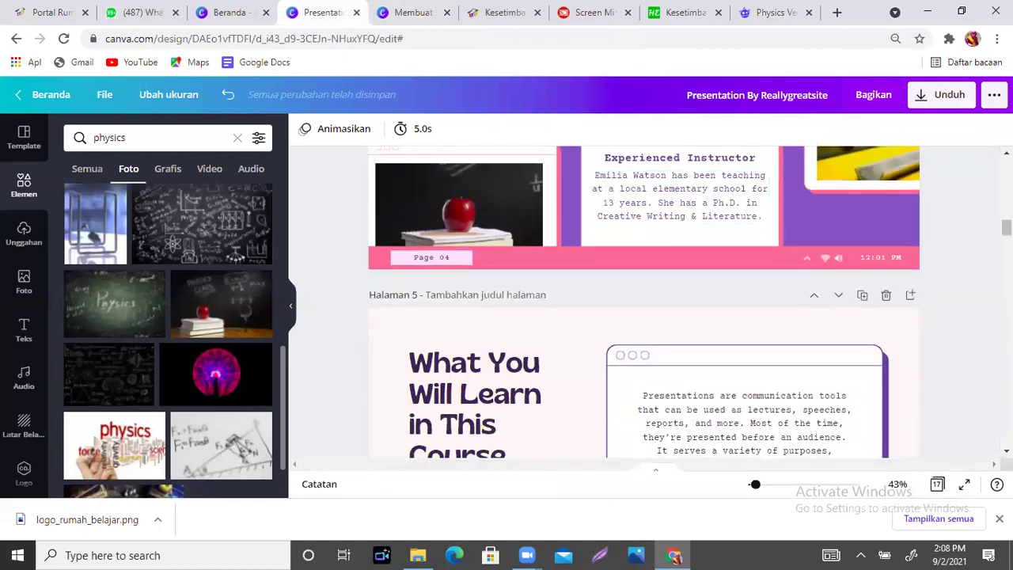
{"action": "scroll", "coordinate": [644, 297], "scroll_direction": "up", "scroll_amount": 1}
{"action": "triple_click", "coordinate": [724, 294]}
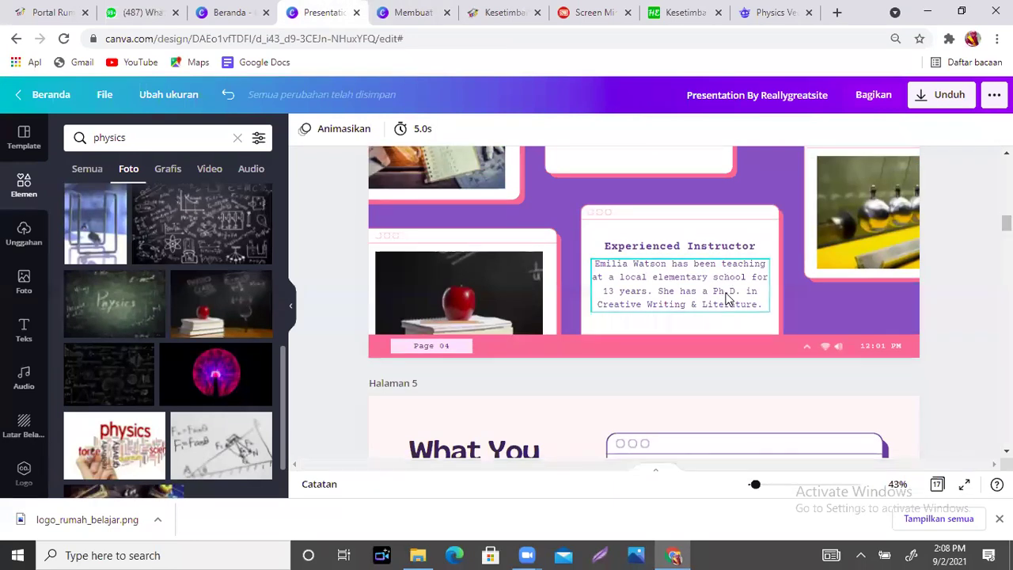
{"action": "key", "text": "ctrl+v"}
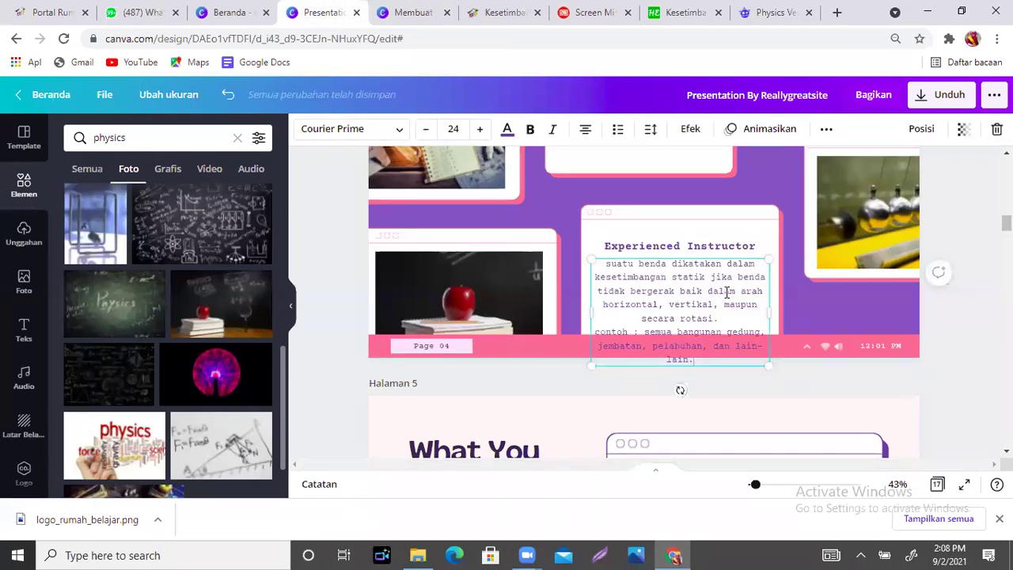
- Delete the "Experienced Instructor" heading on page 4 and move the static equilibrium text up to fit inside its white window frame
{"action": "left_click", "coordinate": [752, 248]}
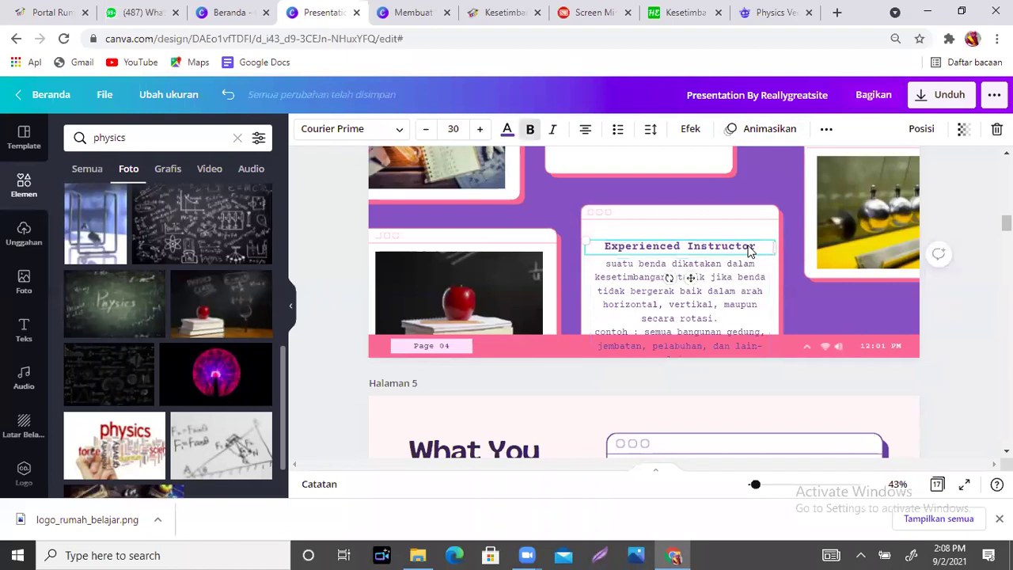
{"action": "key", "text": "Delete"}
{"action": "left_click", "coordinate": [734, 270]}
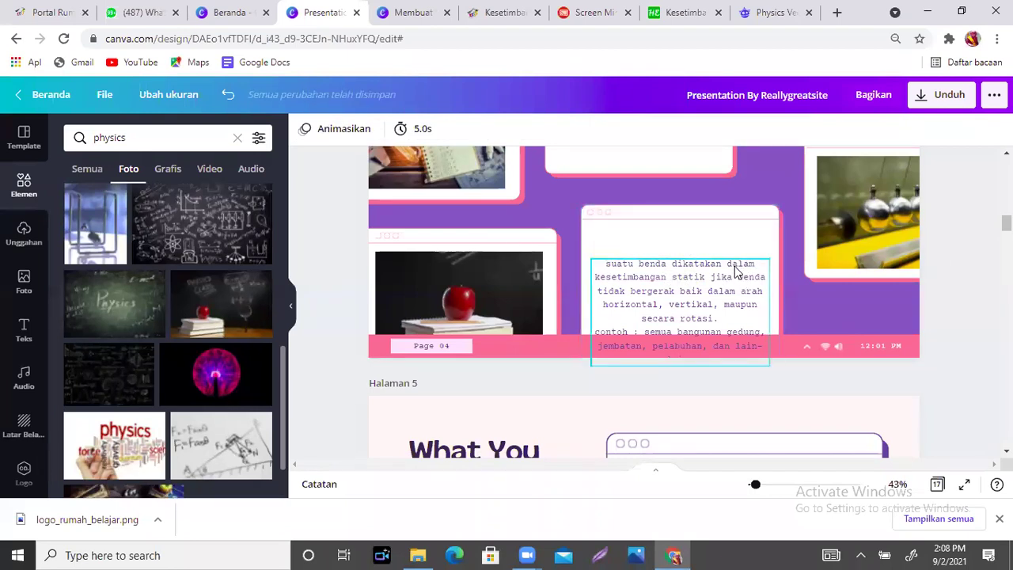
{"action": "left_click_drag", "start_coordinate": [735, 260], "coordinate": [730, 239]}
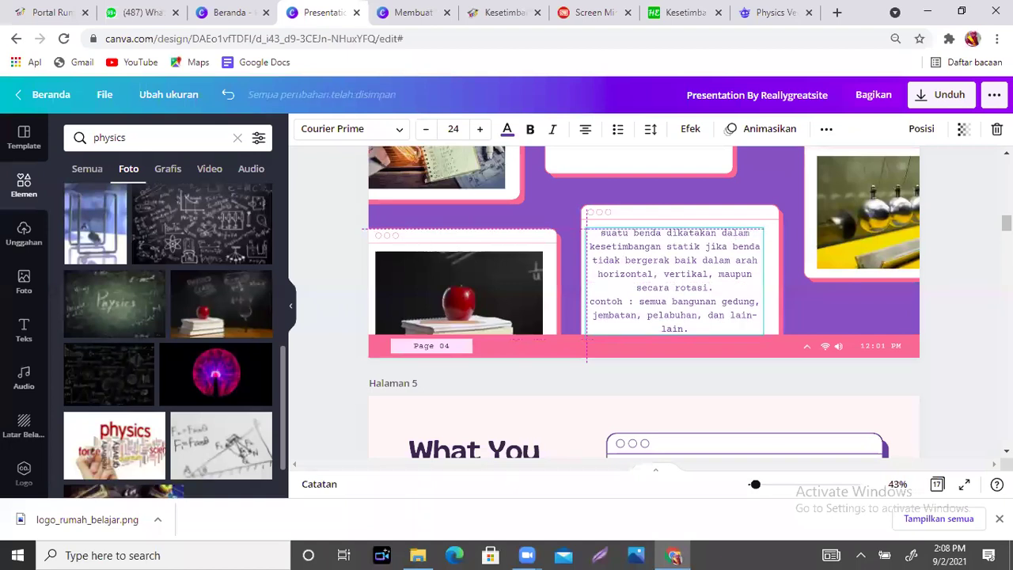
{"action": "scroll", "coordinate": [730, 239], "scroll_direction": "up", "scroll_amount": 4}
{"action": "key", "text": "Escape"}
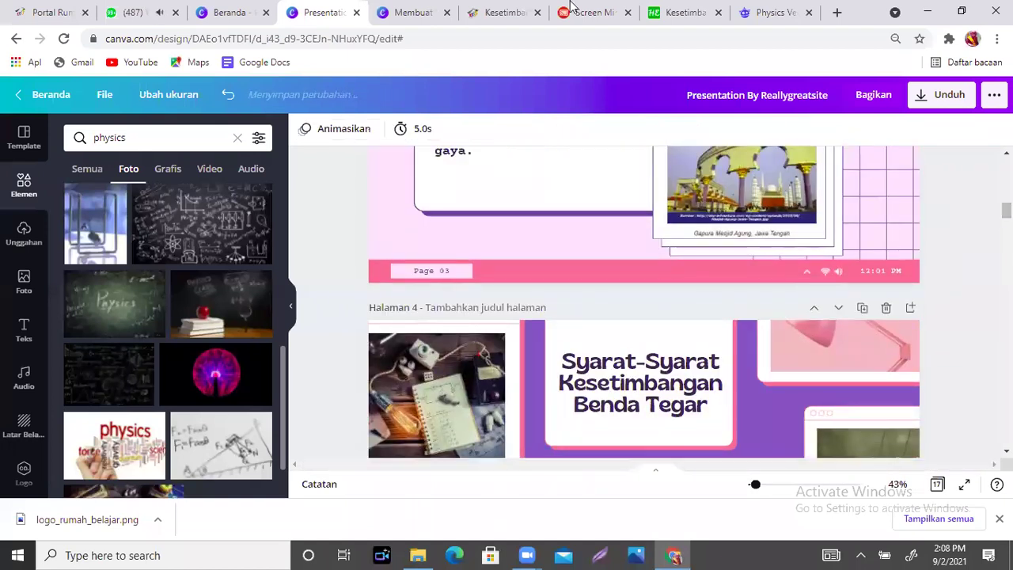
- Return to the Syarat-syarat Kesetimbangan Benda page on Rumah Belajar
{"action": "left_click", "coordinate": [492, 13]}
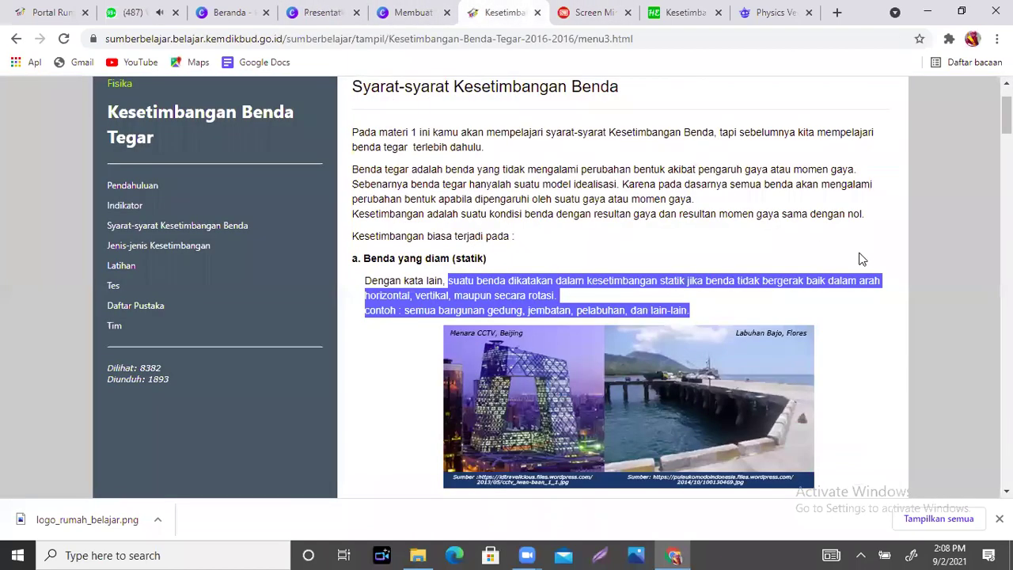
- Capture the Menara CCTV, Beijing picture from the static equilibrium section as a screen snippet and copy it
{"action": "scroll", "coordinate": [875, 196], "scroll_direction": "down", "scroll_amount": 3}
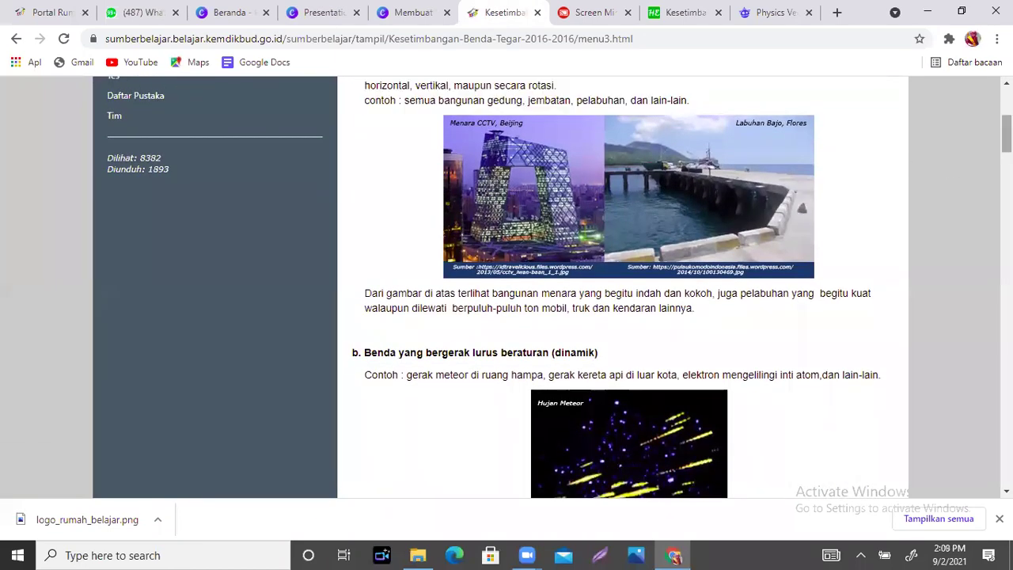
{"action": "scroll", "coordinate": [449, 332], "scroll_direction": "up", "scroll_amount": 1}
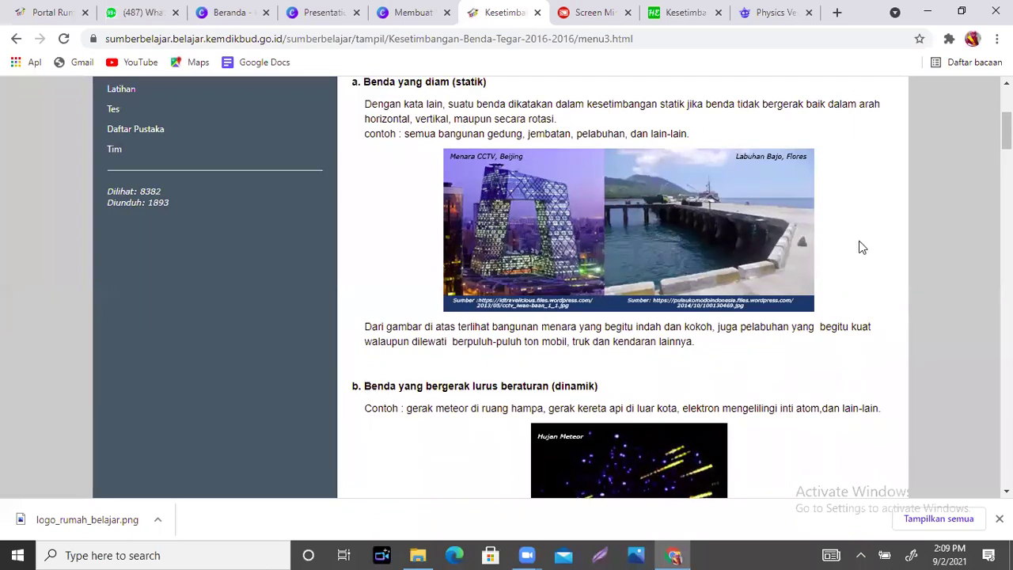
{"action": "key", "text": "Print"}
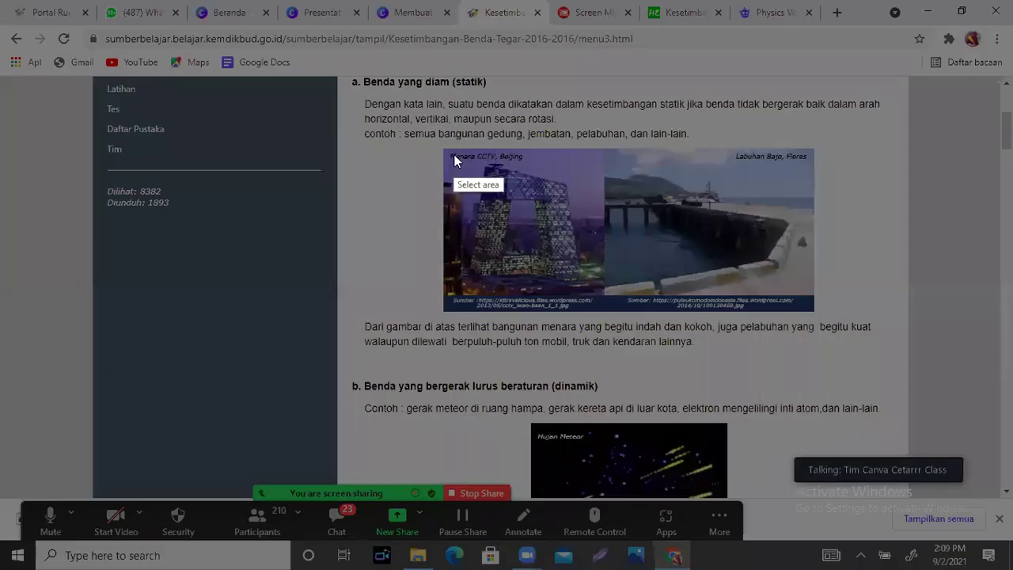
{"action": "left_click_drag", "start_coordinate": [439, 141], "coordinate": [606, 313]}
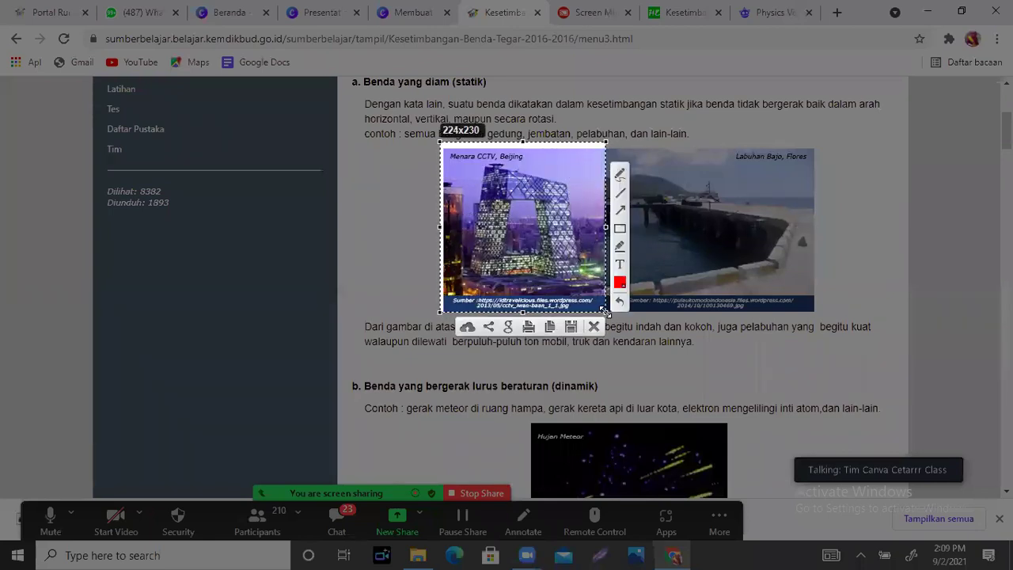
{"action": "key", "text": "ctrl+c"}
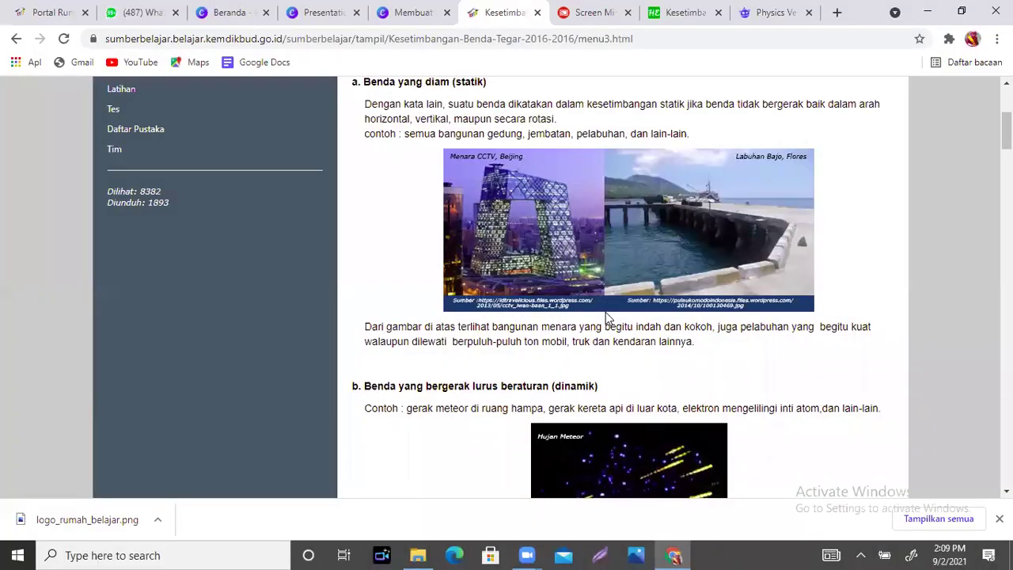
- Switch to the Canva presentation and paste the Menara CCTV picture into the notebook photo's frame on page 4
{"action": "left_click", "coordinate": [323, 22]}
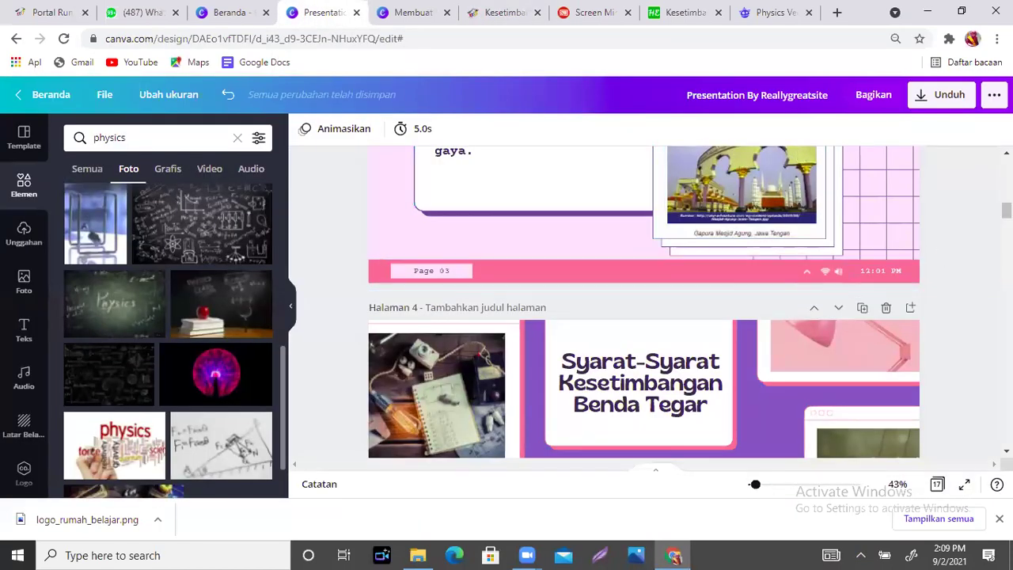
{"action": "scroll", "coordinate": [775, 204], "scroll_direction": "down", "scroll_amount": 3}
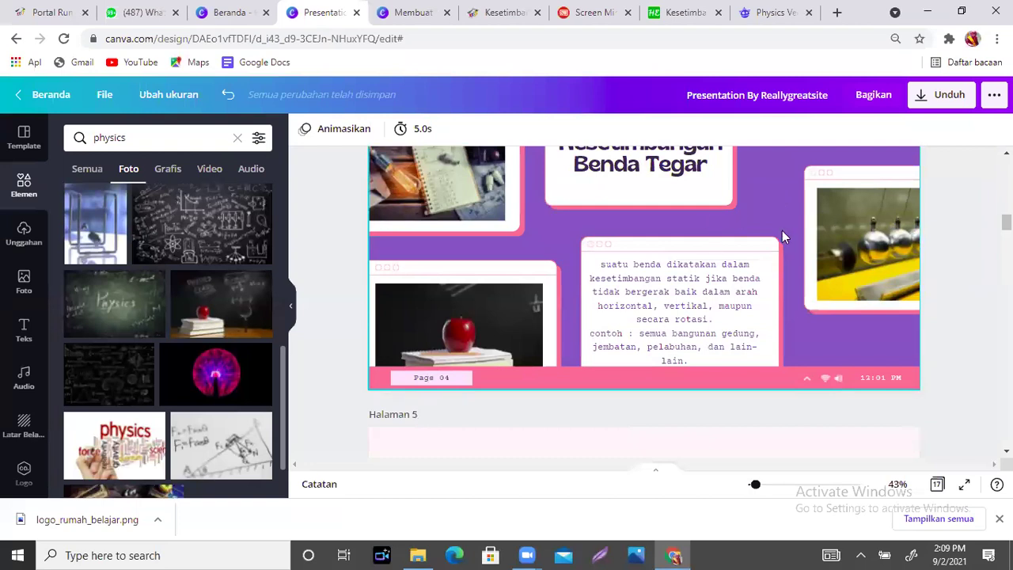
{"action": "key", "text": "ctrl+v"}
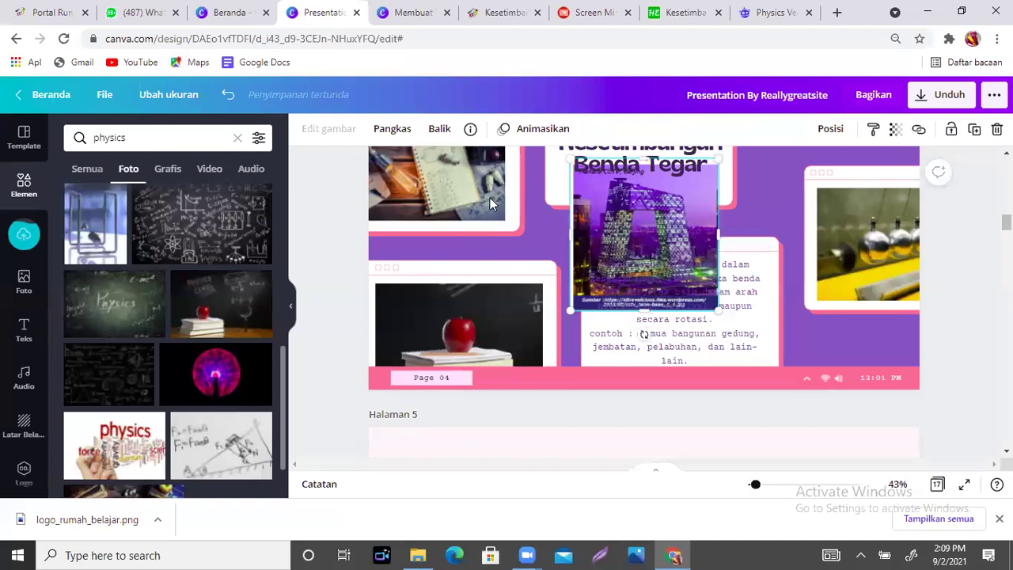
{"action": "left_click_drag", "start_coordinate": [645, 237], "coordinate": [432, 189]}
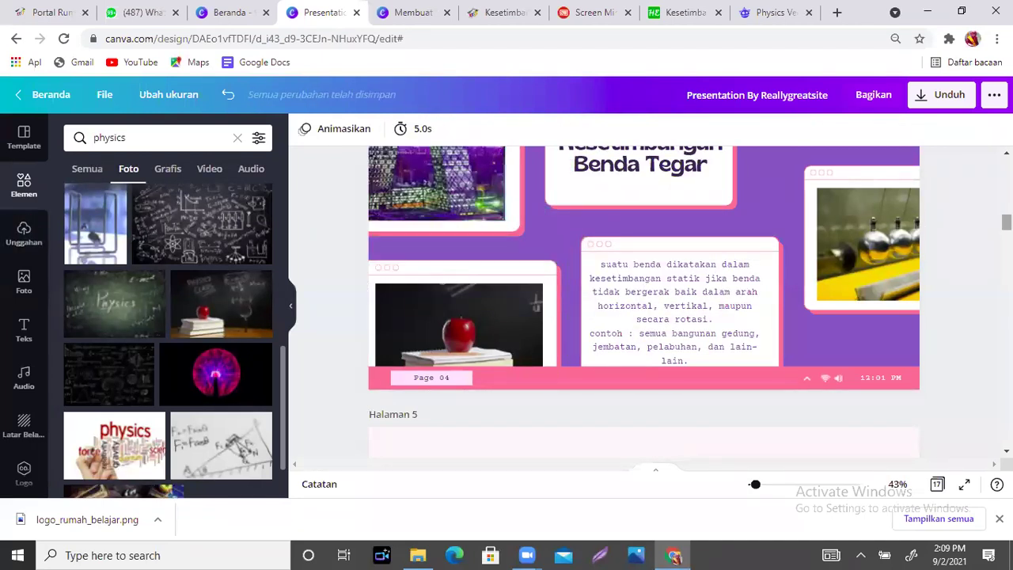
- Reposition the Menara CCTV picture upward within its crop frame on page 4 so its source caption falls inside the frame
{"action": "scroll", "coordinate": [447, 299], "scroll_direction": "up", "scroll_amount": 3}
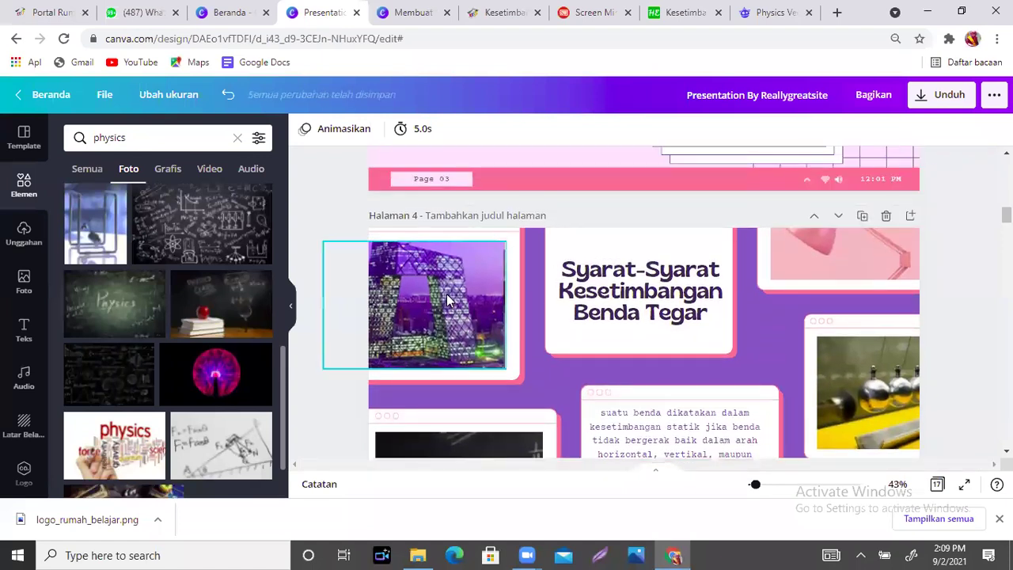
{"action": "left_click", "coordinate": [447, 299]}
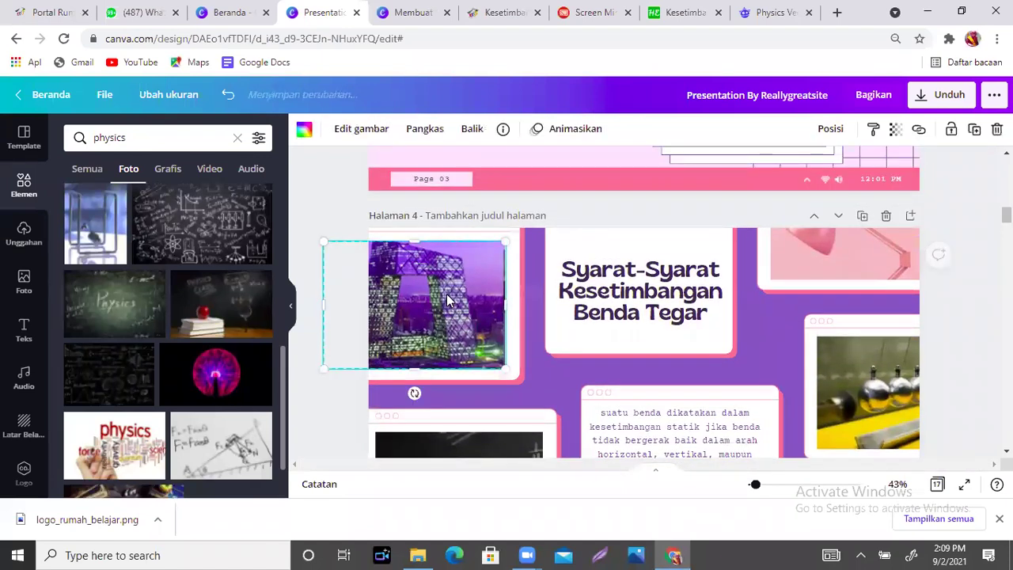
{"action": "left_click", "coordinate": [425, 131]}
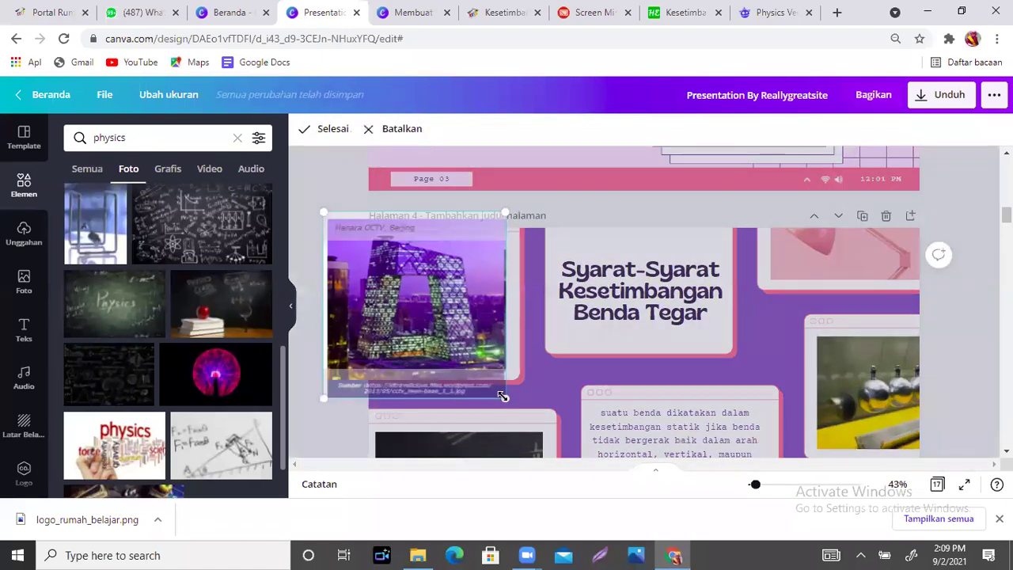
{"action": "left_click_drag", "start_coordinate": [446, 315], "coordinate": [450, 284]}
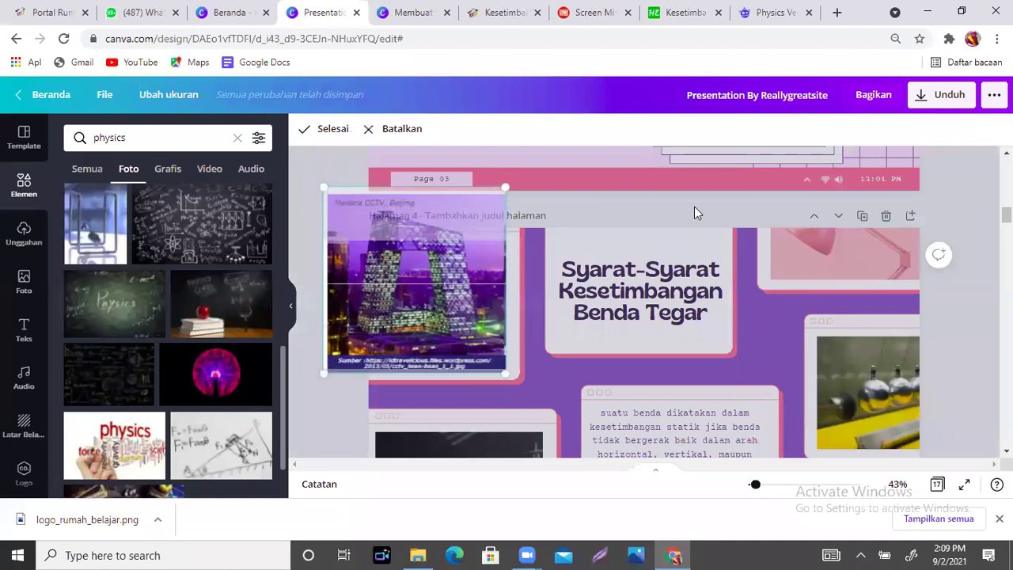
{"action": "left_click", "coordinate": [694, 212]}
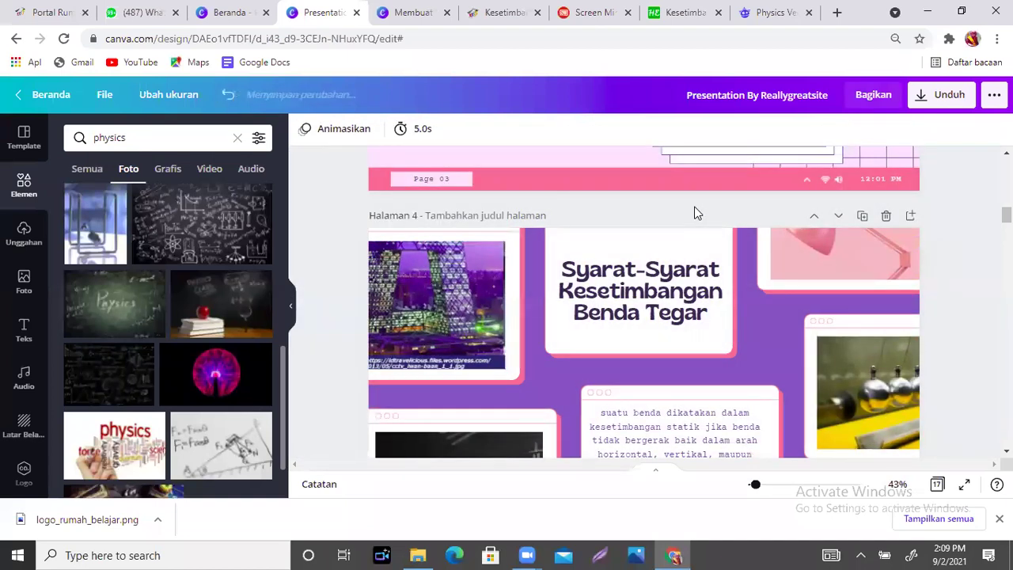
{"action": "left_click", "coordinate": [432, 330]}
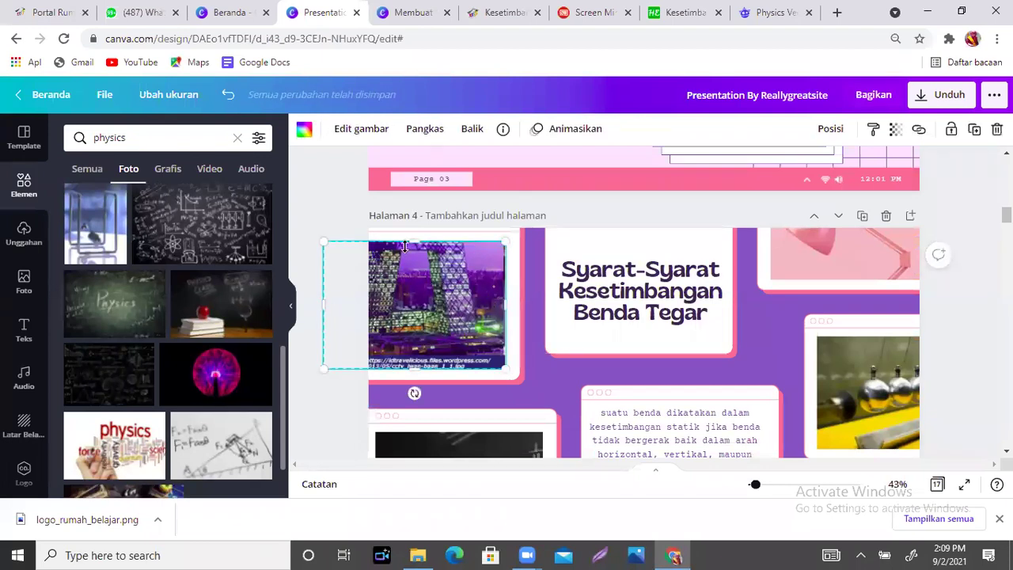
{"action": "left_click", "coordinate": [413, 130]}
{"action": "left_click_drag", "start_coordinate": [469, 327], "coordinate": [466, 312]}
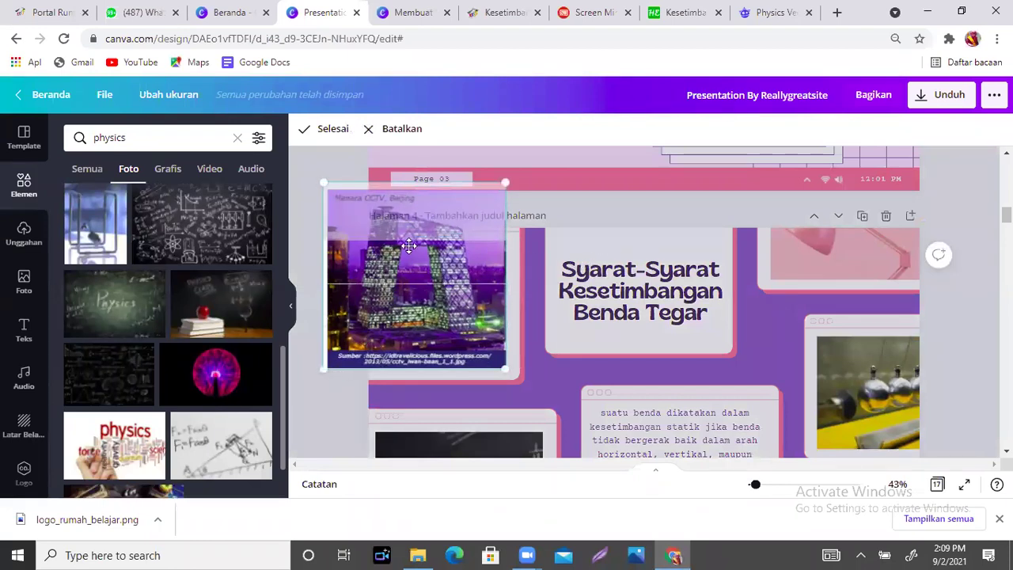
{"action": "left_click", "coordinate": [624, 201]}
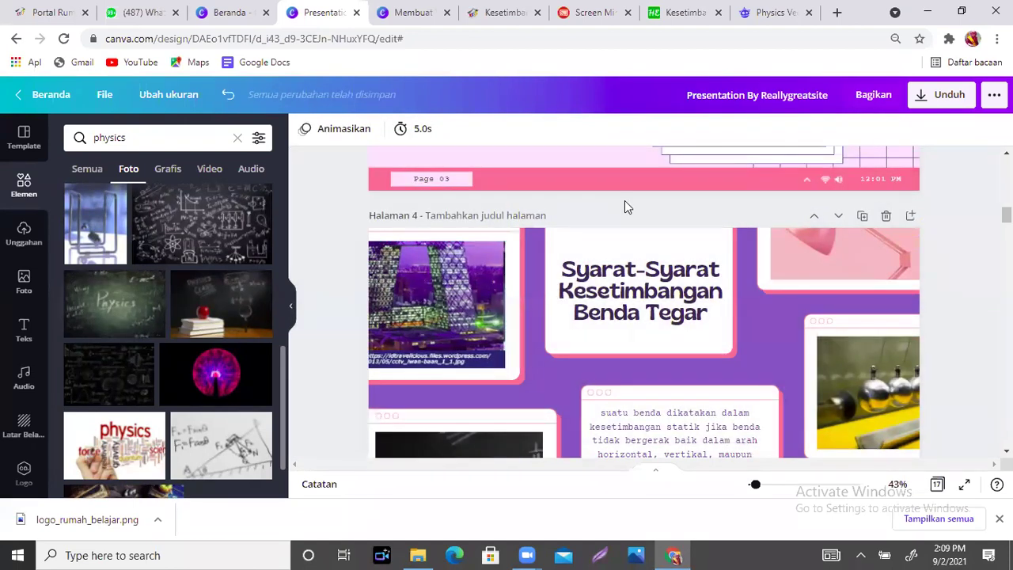
- Return to the Kesetimbangan Benda Tegar web page, capture the Labuhan Bajo, Flores picture as a screen snippet and copy it
{"action": "left_click", "coordinate": [498, 11]}
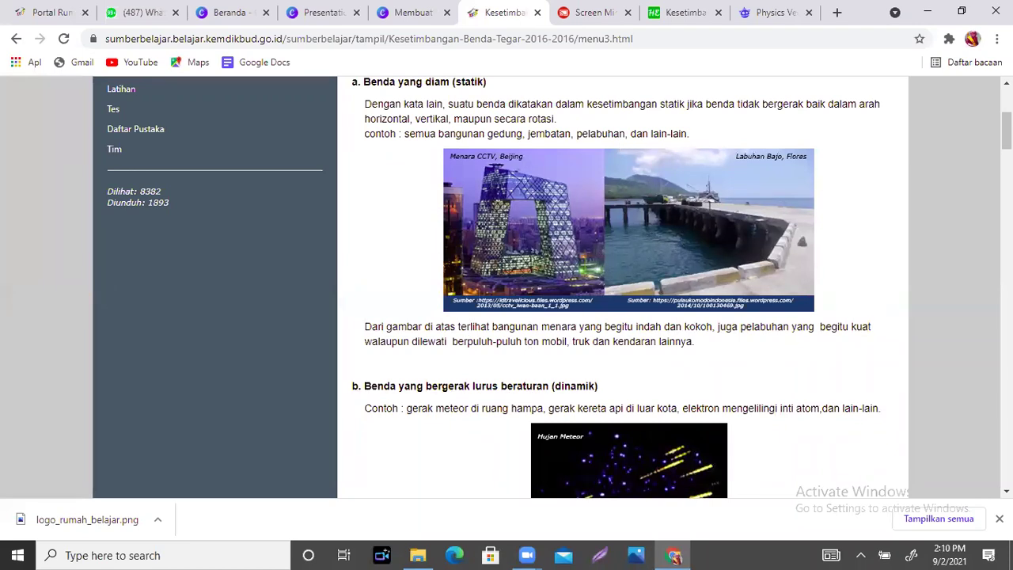
{"action": "scroll", "coordinate": [870, 190], "scroll_direction": "down", "scroll_amount": 1}
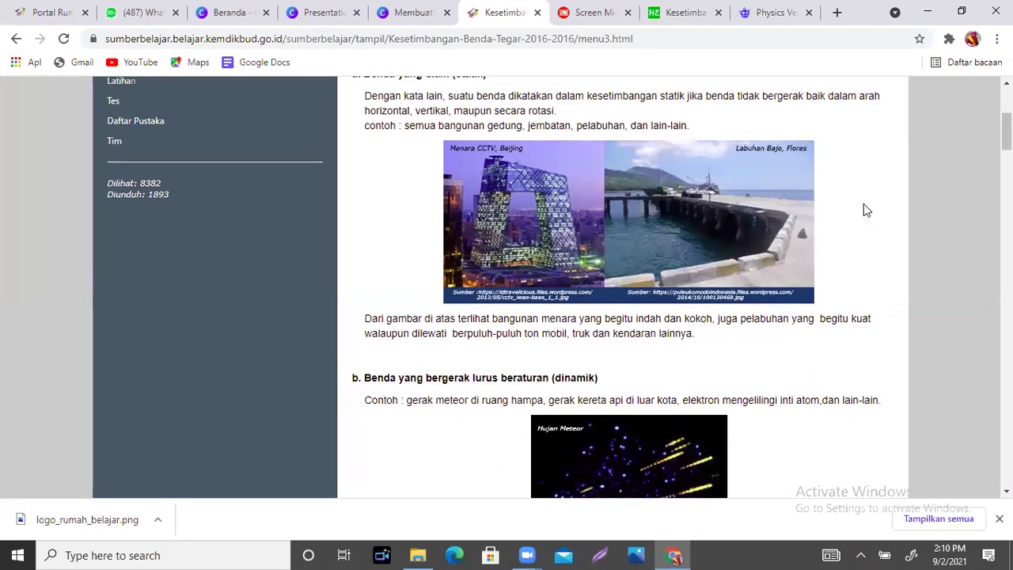
{"action": "key", "text": "Print"}
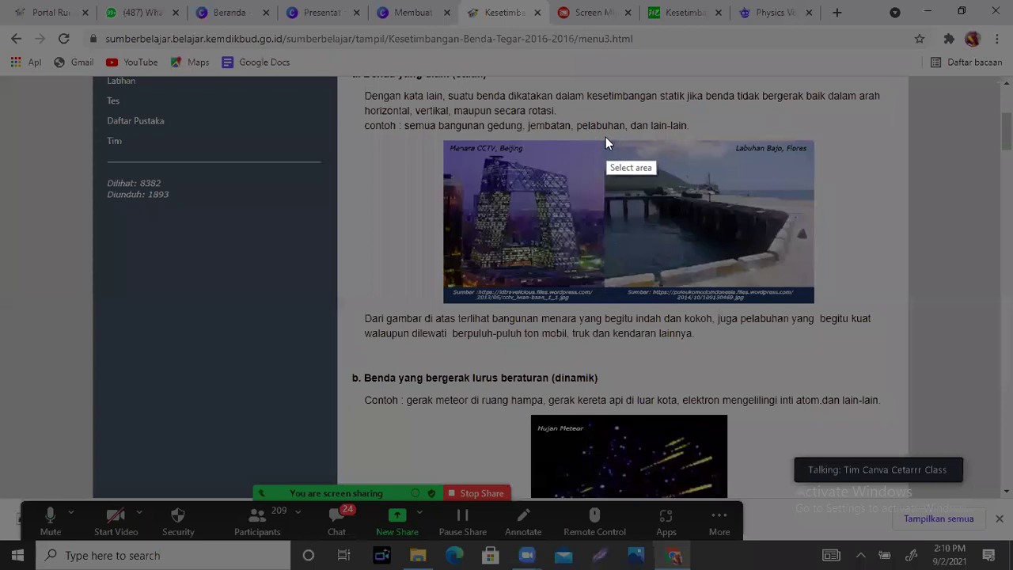
{"action": "left_click_drag", "start_coordinate": [606, 139], "coordinate": [815, 304]}
{"action": "left_click", "coordinate": [760, 315]}
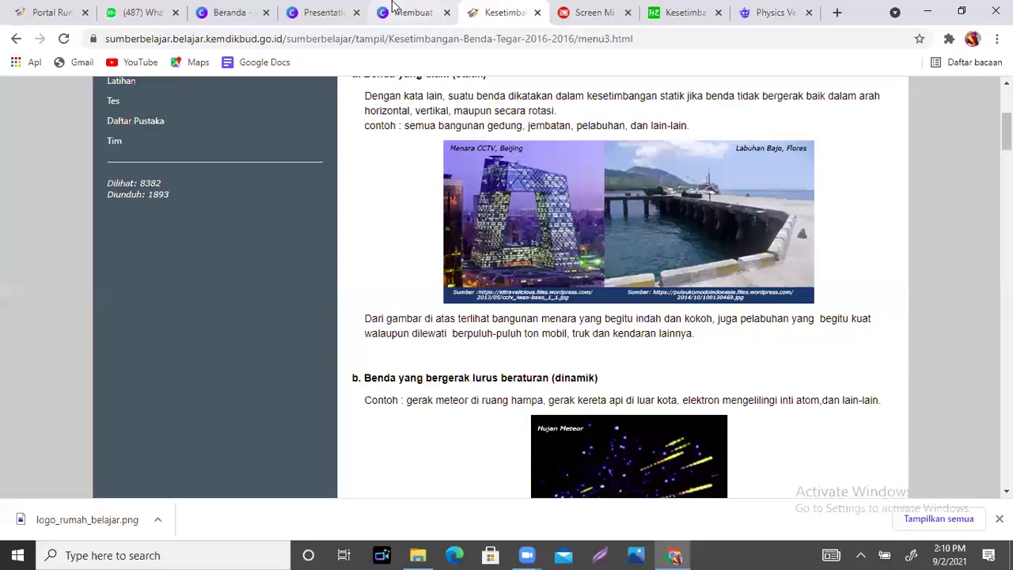
- In the Canva presentation, replace the metal balls photo in page 4's right frame with the copied Labuhan Bajo picture
{"action": "left_click", "coordinate": [317, 12]}
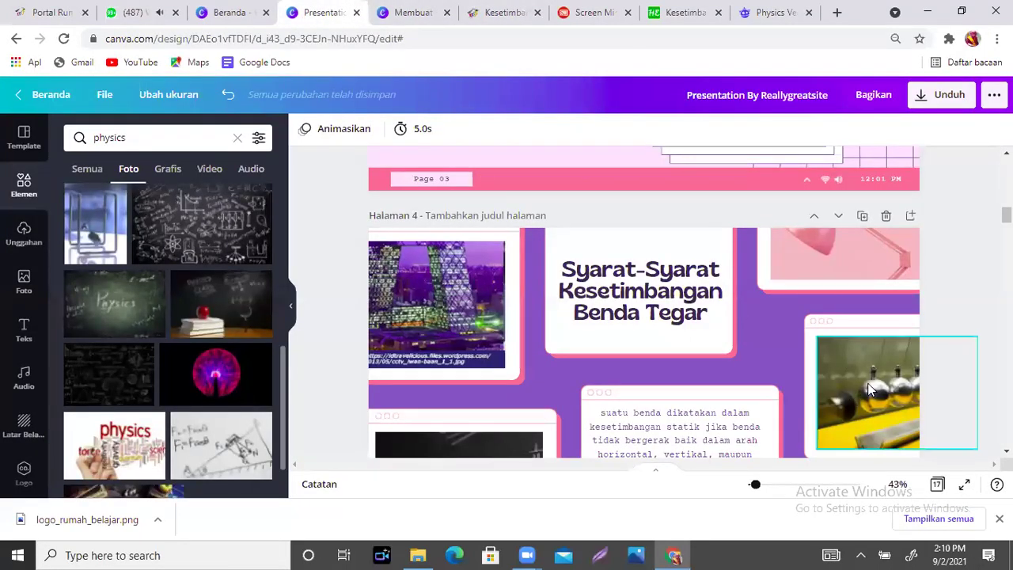
{"action": "left_click", "coordinate": [869, 388]}
{"action": "key", "text": "Delete"}
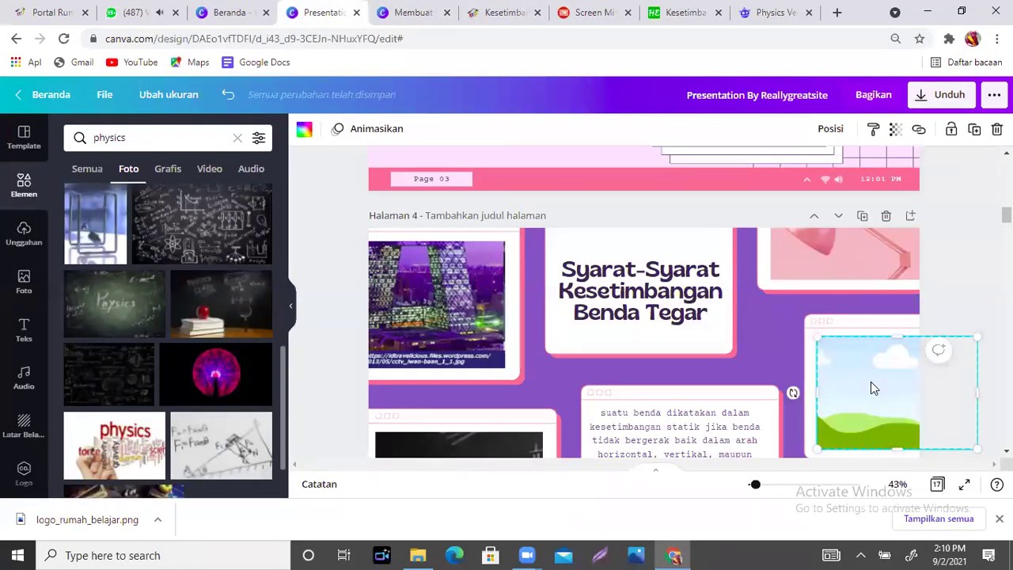
{"action": "key", "text": "ctrl+v"}
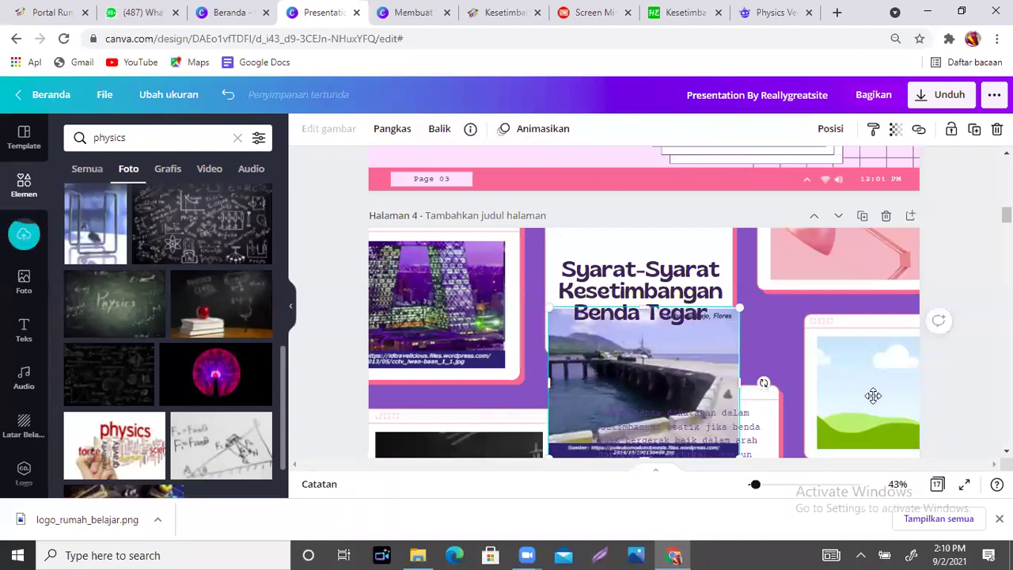
{"action": "left_click_drag", "start_coordinate": [656, 388], "coordinate": [911, 380]}
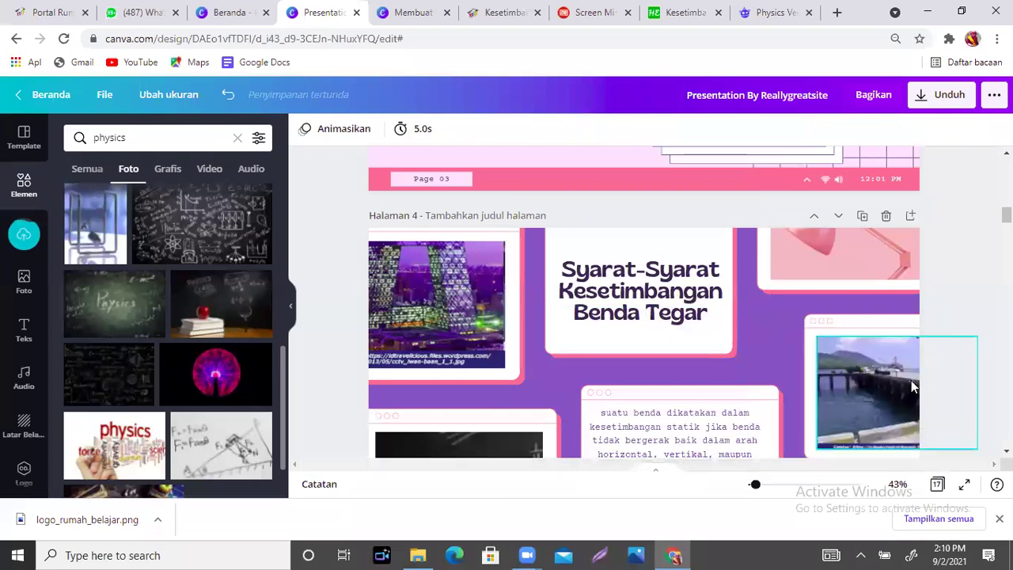
- Delete the divider line, white window panel and its pink outline around the apple photo on page 4
{"action": "scroll", "coordinate": [911, 380], "scroll_direction": "down", "scroll_amount": 3}
{"action": "scroll", "coordinate": [562, 317], "scroll_direction": "down", "scroll_amount": 3}
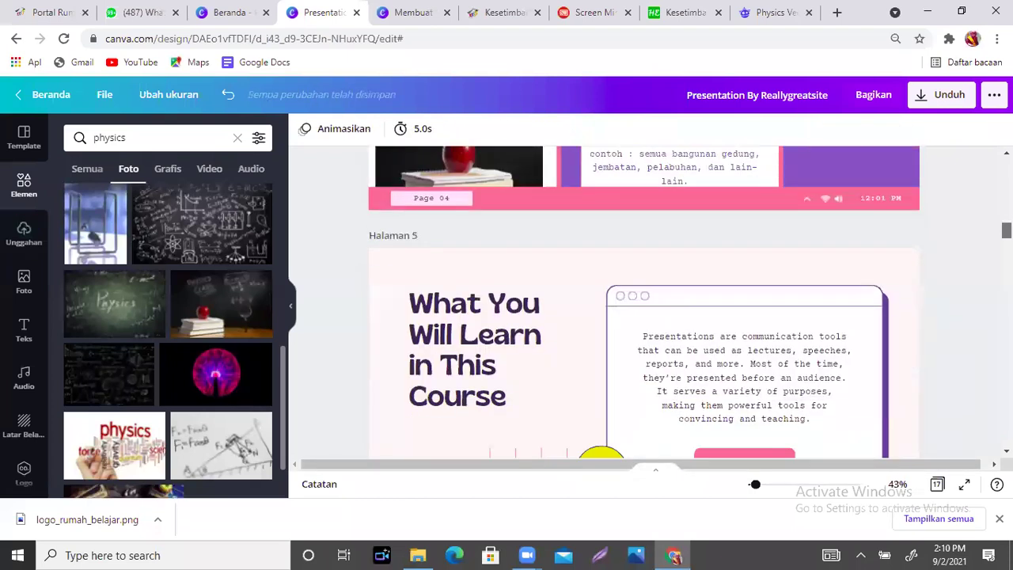
{"action": "scroll", "coordinate": [562, 316], "scroll_direction": "up", "scroll_amount": 3}
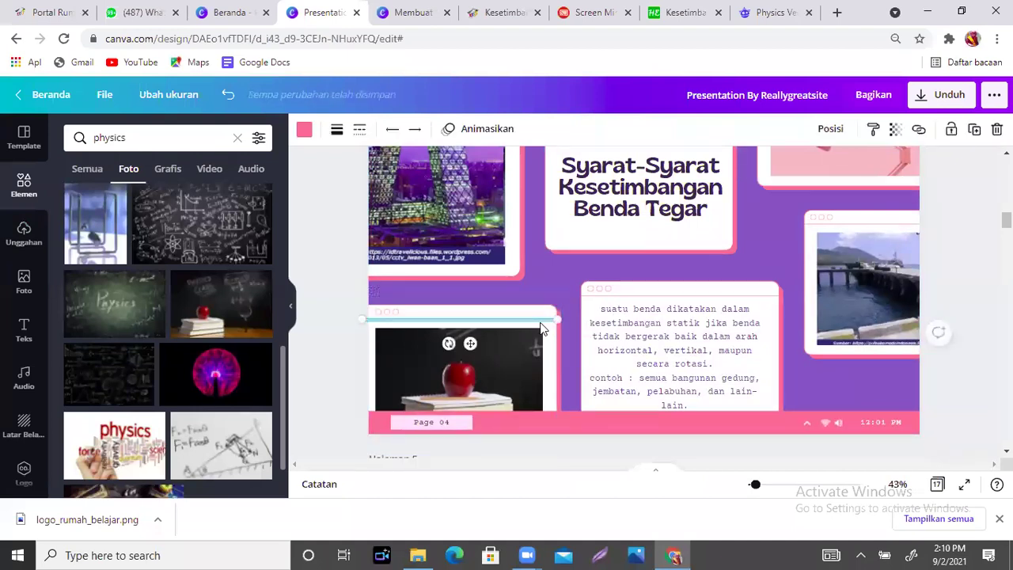
{"action": "key", "text": "Escape"}
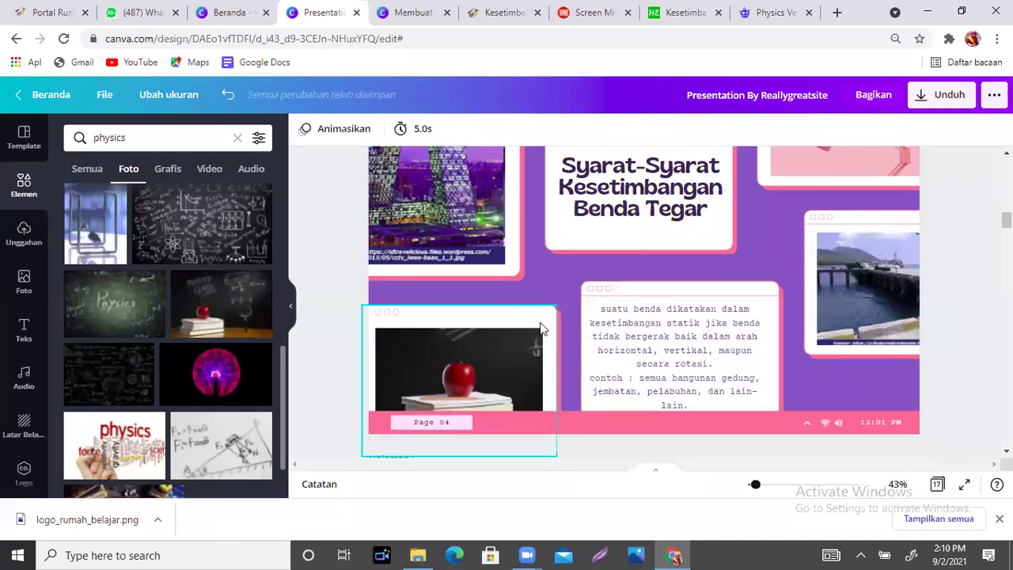
{"action": "left_click", "coordinate": [541, 329]}
{"action": "key", "text": "Escape"}
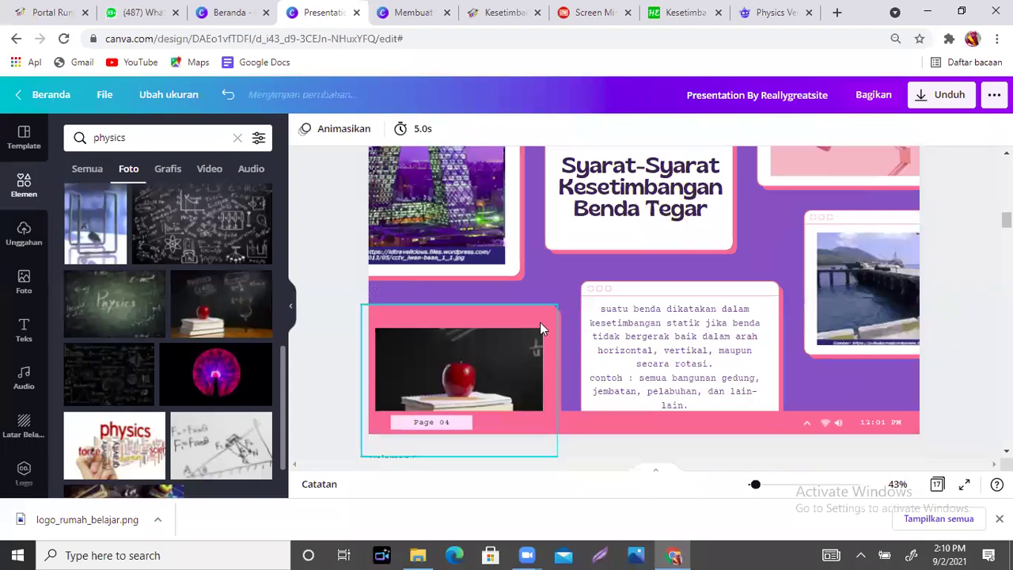
{"action": "left_click", "coordinate": [540, 322]}
{"action": "key", "text": "Escape"}
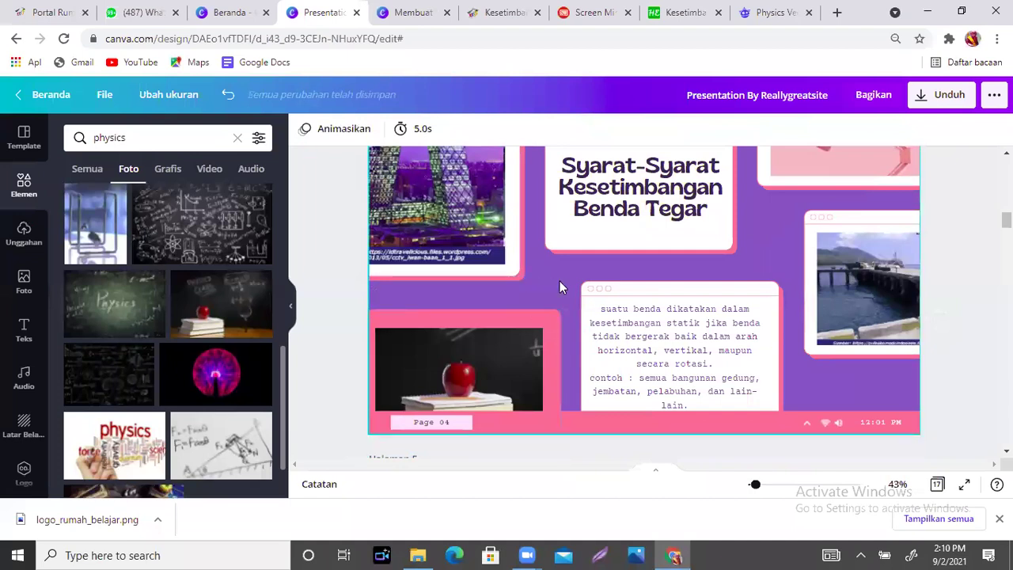
- Delete the pink backing shape behind the apple photo, and the apple photo together with its frame, from page 4
{"action": "left_click", "coordinate": [537, 329]}
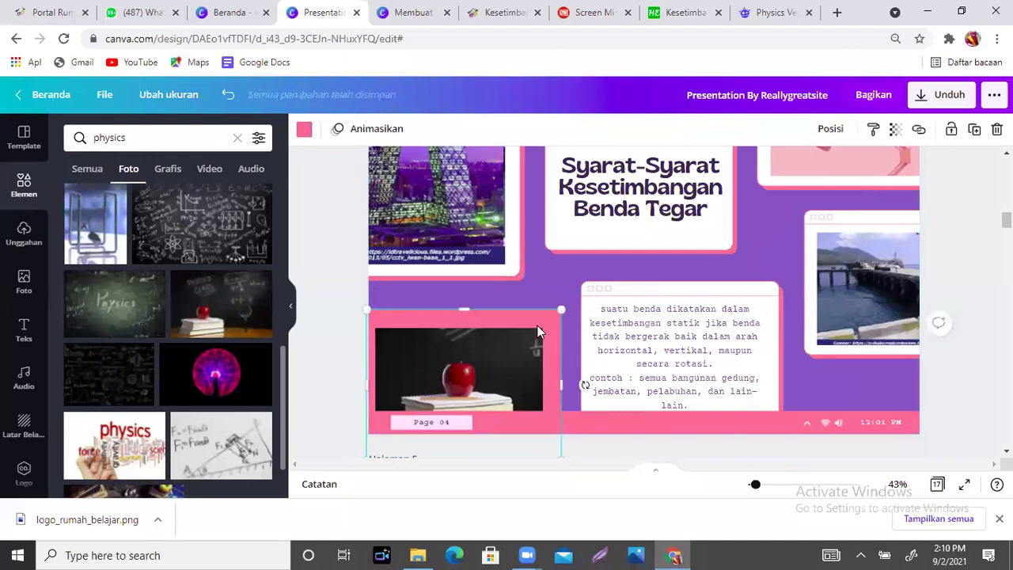
{"action": "key", "text": "Delete"}
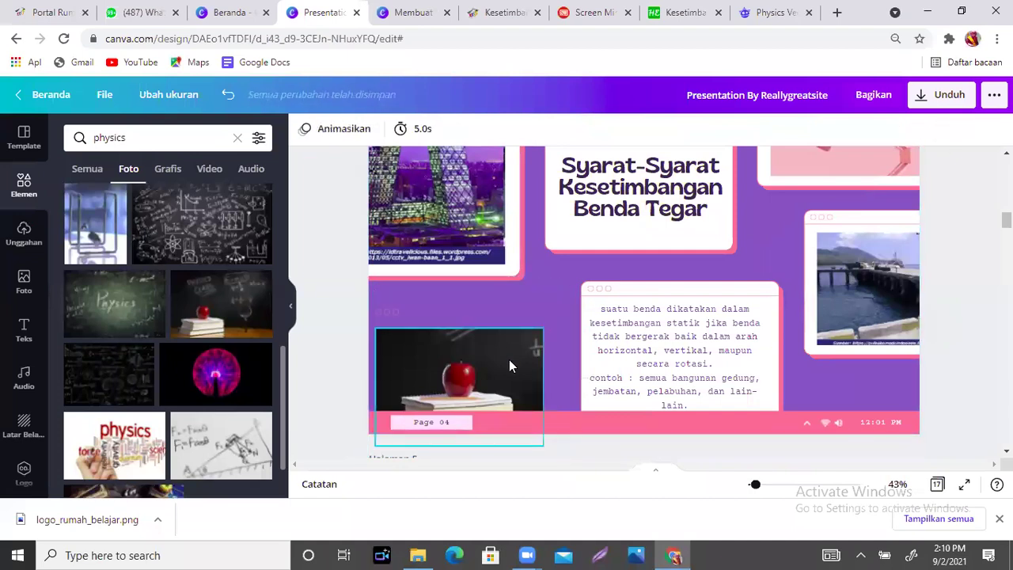
{"action": "left_click", "coordinate": [509, 359]}
{"action": "key", "text": "Delete"}
{"action": "key", "text": "Delete"}
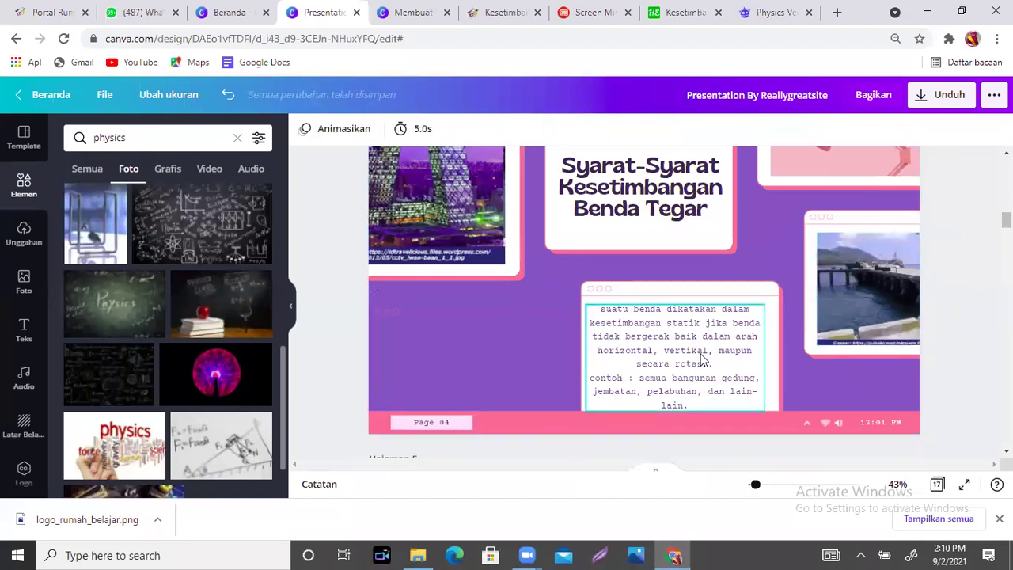
- Move the Labuhan Bajo picture together with its white window panel to page 4's lower-left area and shrink them
{"action": "left_click", "coordinate": [870, 272]}
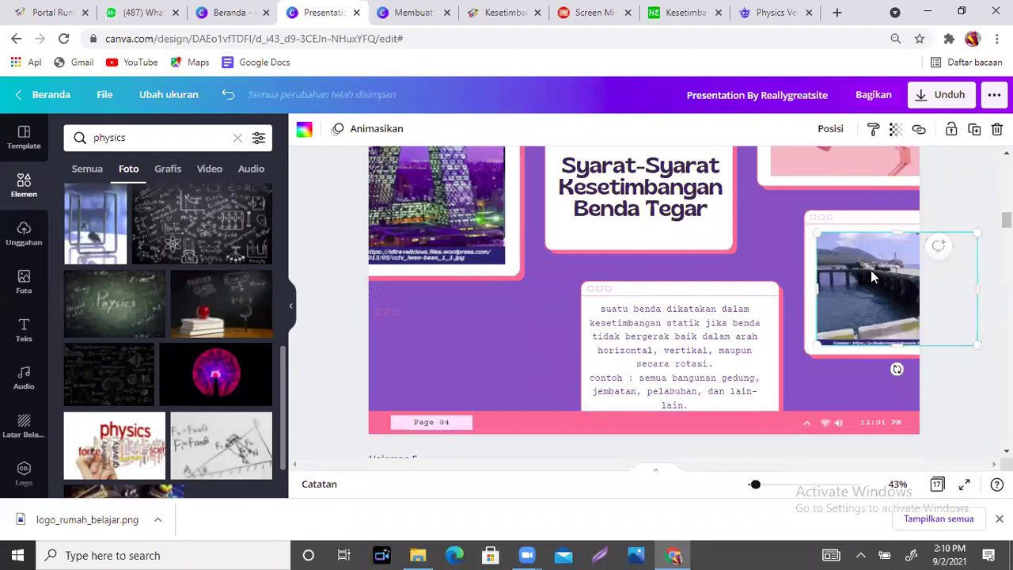
{"action": "left_click_drag", "start_coordinate": [873, 222], "coordinate": [865, 223]}
{"action": "left_click", "coordinate": [868, 222]}
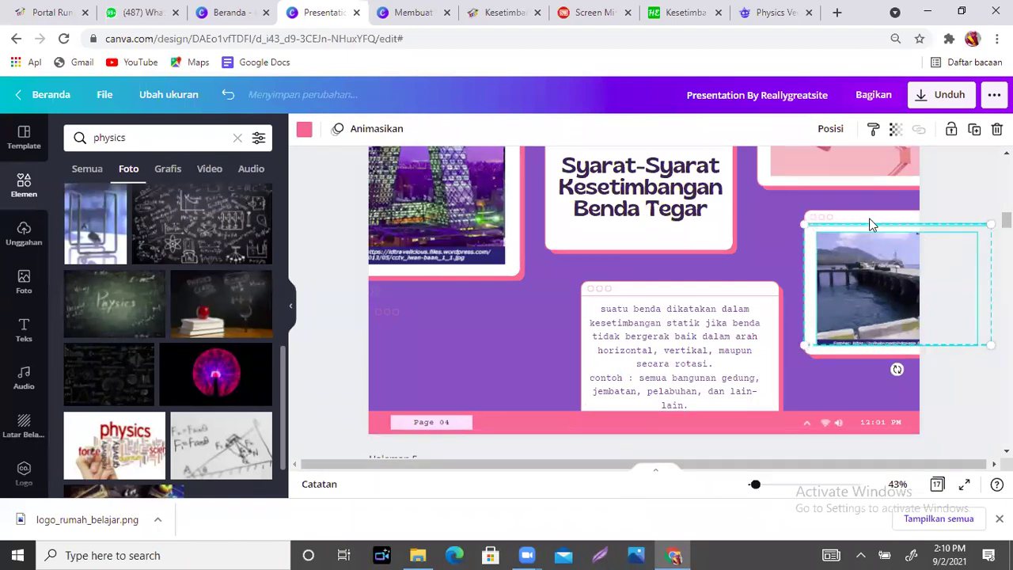
{"action": "left_click", "coordinate": [868, 221]}
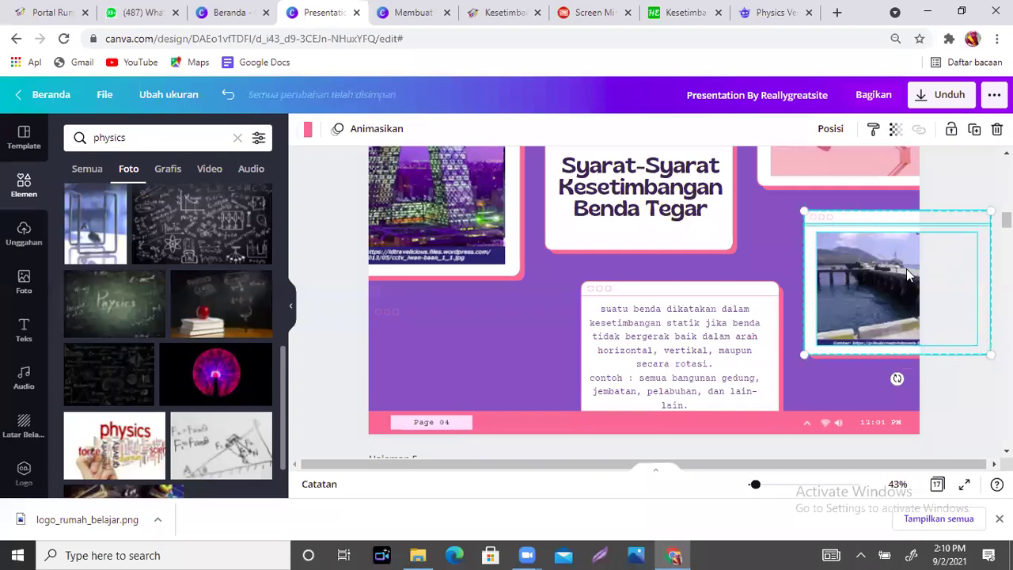
{"action": "left_click_drag", "start_coordinate": [461, 337], "coordinate": [463, 355]}
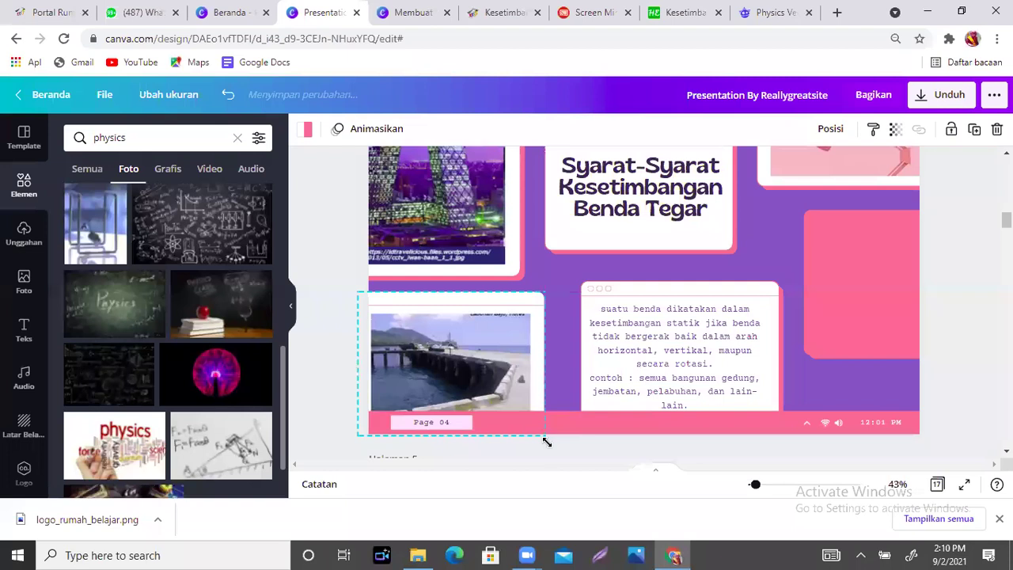
{"action": "left_click_drag", "start_coordinate": [503, 307], "coordinate": [432, 373]}
{"action": "key", "text": "ctrl+z"}
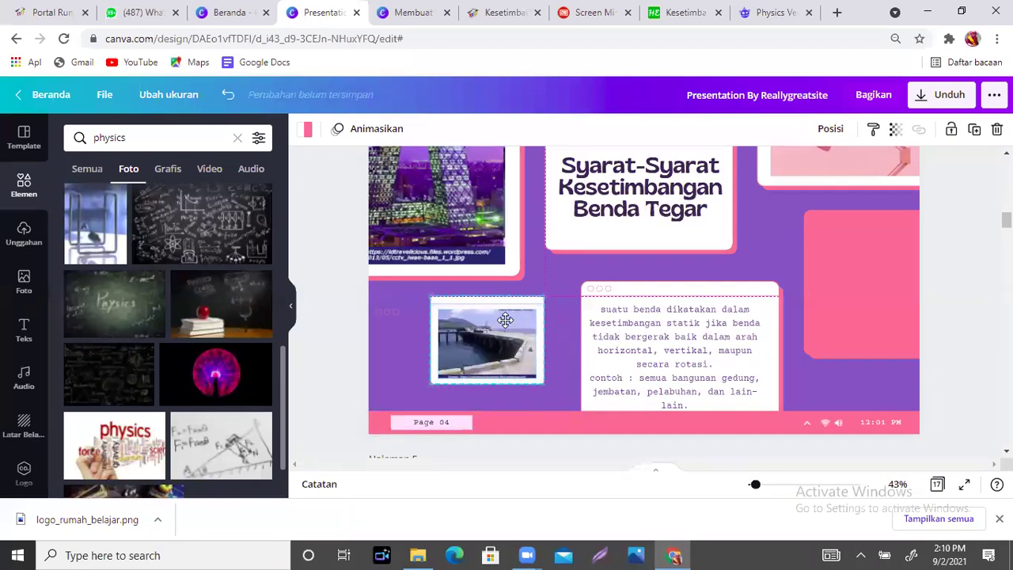
- Place one of the pink backing shapes behind the relocated Labuhan Bajo picture and shrink it slightly
{"action": "left_click_drag", "start_coordinate": [868, 305], "coordinate": [451, 369]}
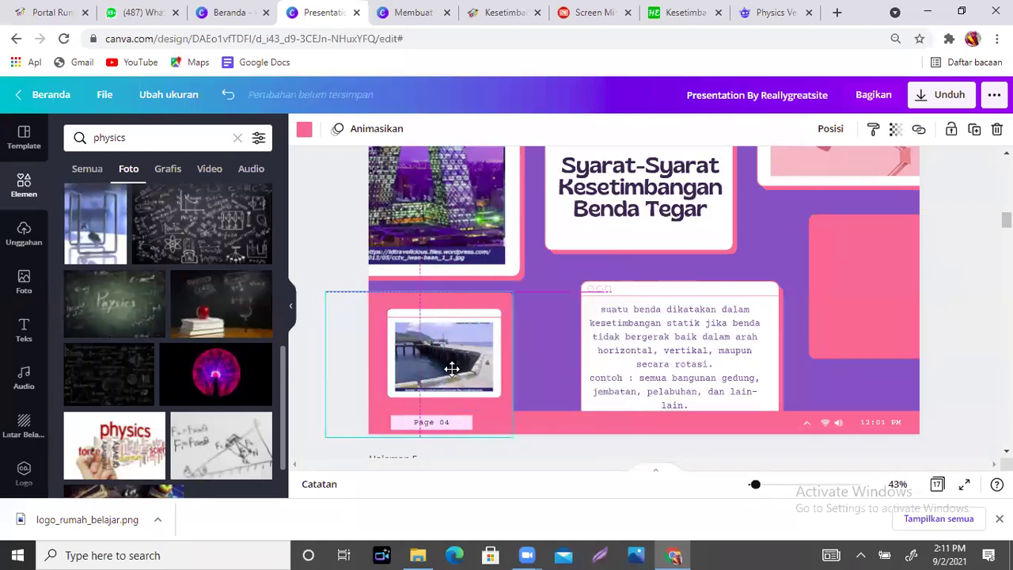
{"action": "left_click_drag", "start_coordinate": [512, 292], "coordinate": [502, 301]}
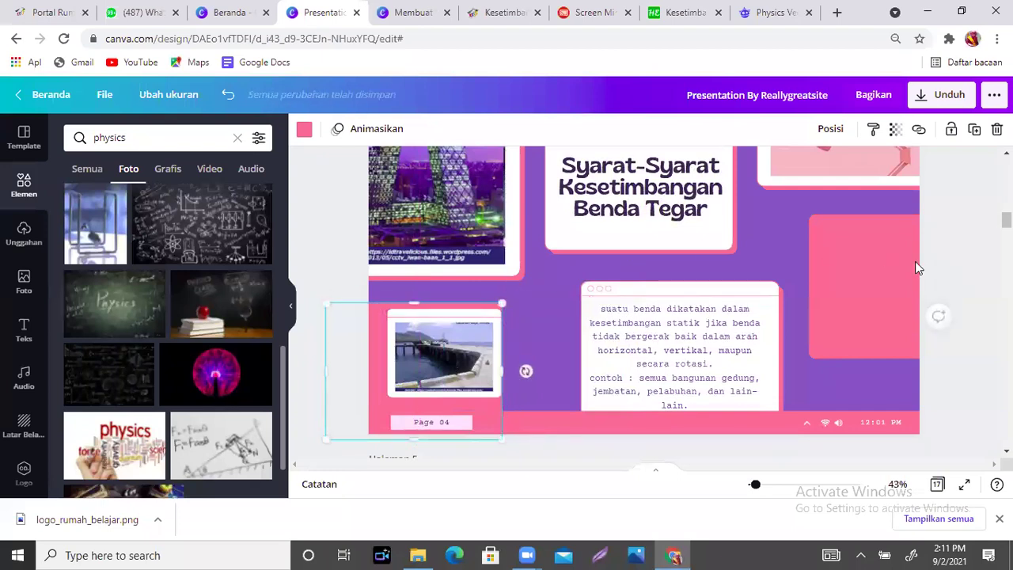
{"action": "left_click", "coordinate": [917, 264]}
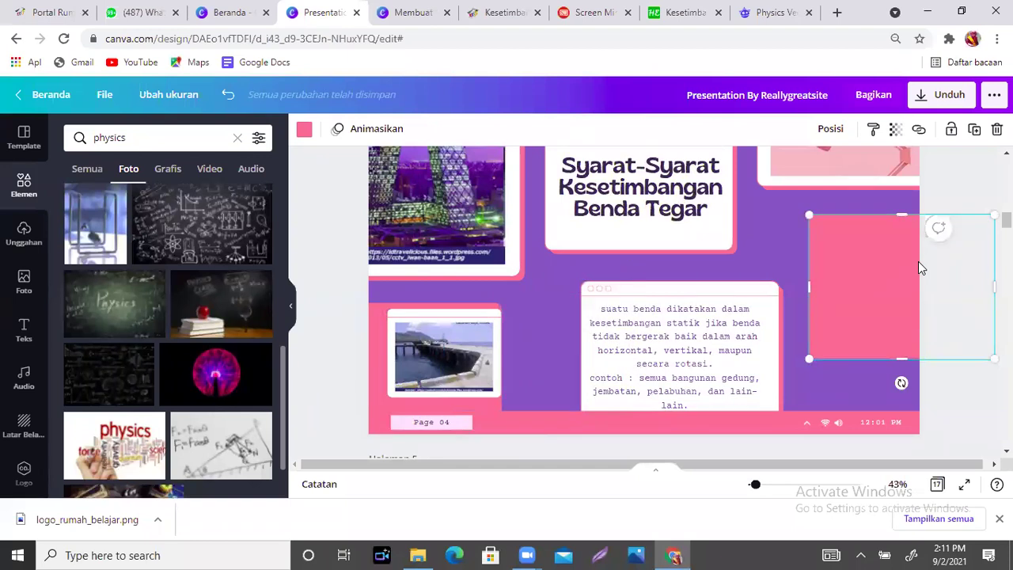
{"action": "scroll", "coordinate": [798, 348], "scroll_direction": "up", "scroll_amount": 3}
{"action": "left_click", "coordinate": [798, 348]}
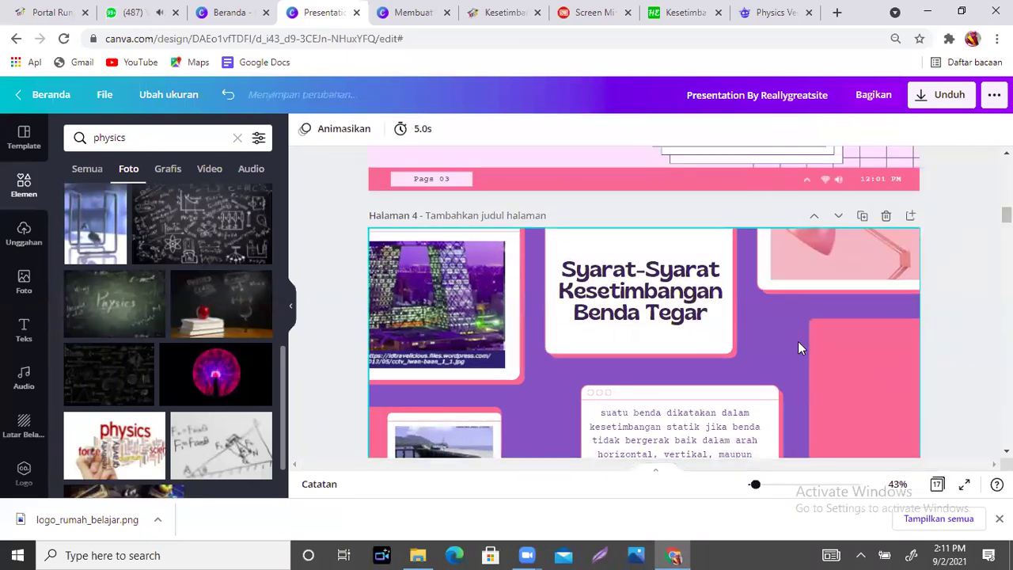
- Try to move the static equilibrium text box and its pink backing shape to the left on page 4
{"action": "left_click", "coordinate": [742, 414]}
{"action": "left_click_drag", "start_coordinate": [742, 410], "coordinate": [754, 396]}
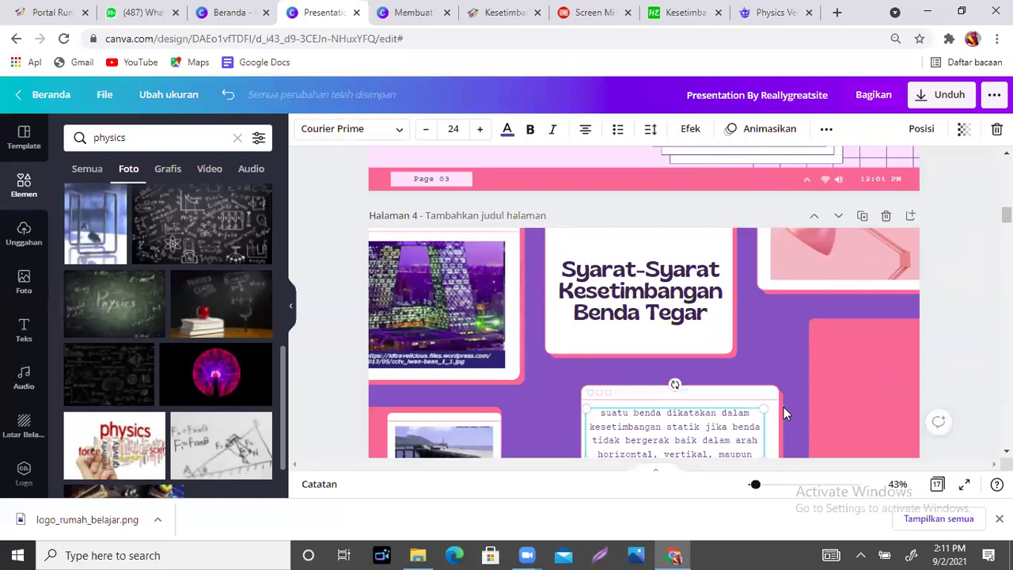
{"action": "left_click", "coordinate": [783, 407]}
{"action": "left_click_drag", "start_coordinate": [678, 419], "coordinate": [662, 405]}
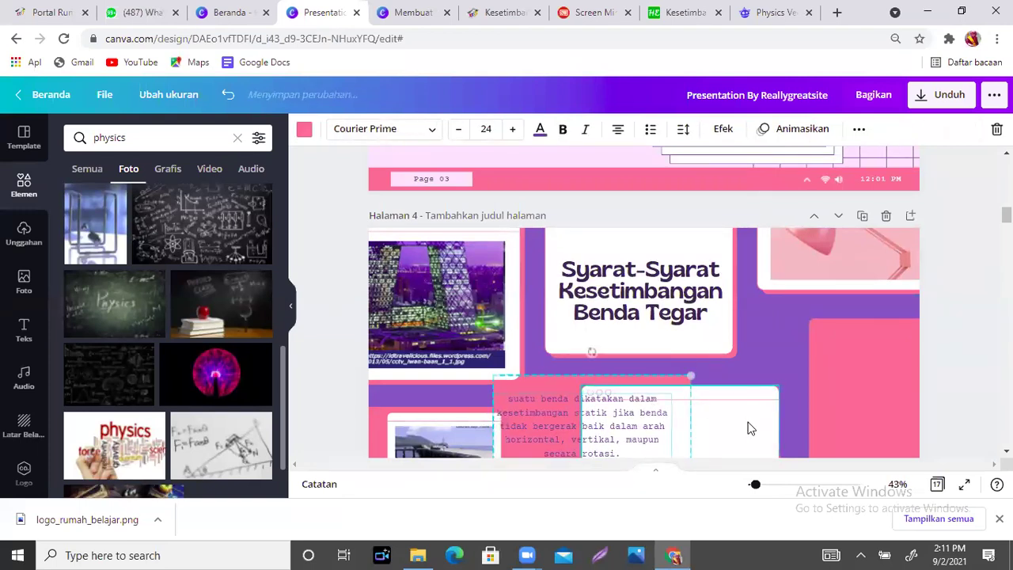
{"action": "key", "text": "ctrl+z"}
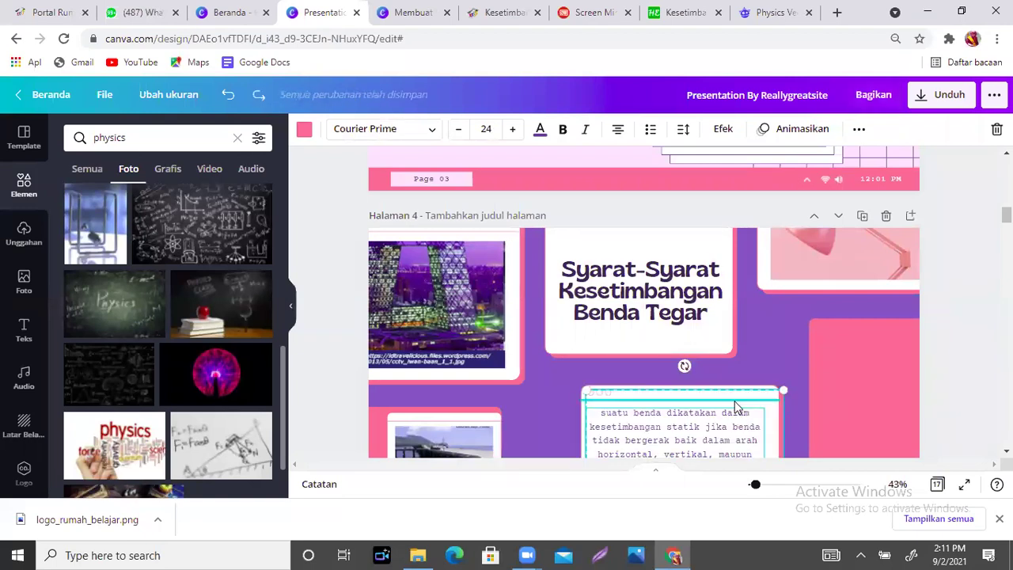
- Move the static equilibrium text with its white window panel and pink backing to the left, beside the harbour picture
{"action": "key", "text": "ctrl+z"}
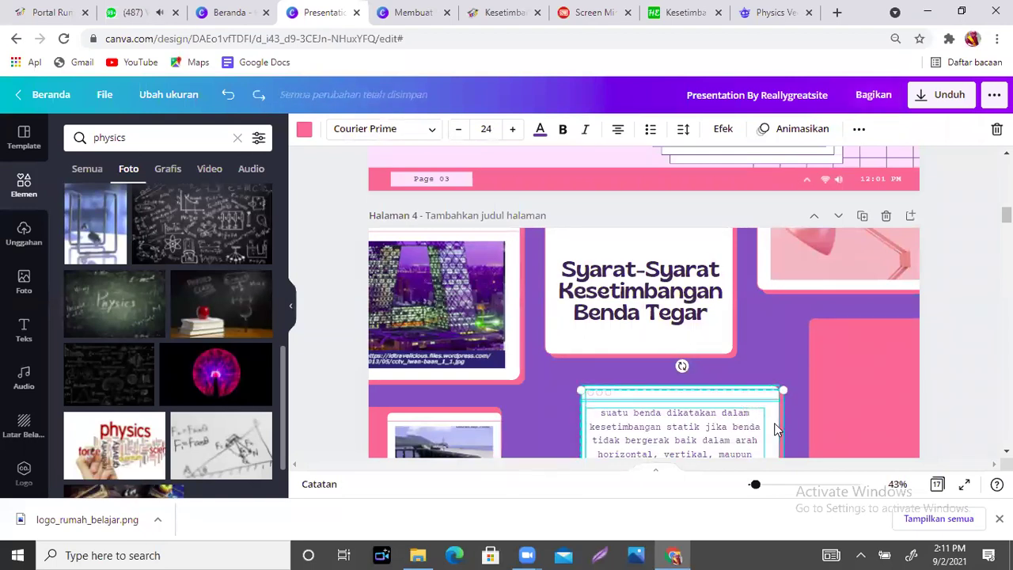
{"action": "key", "text": "ctrl+z"}
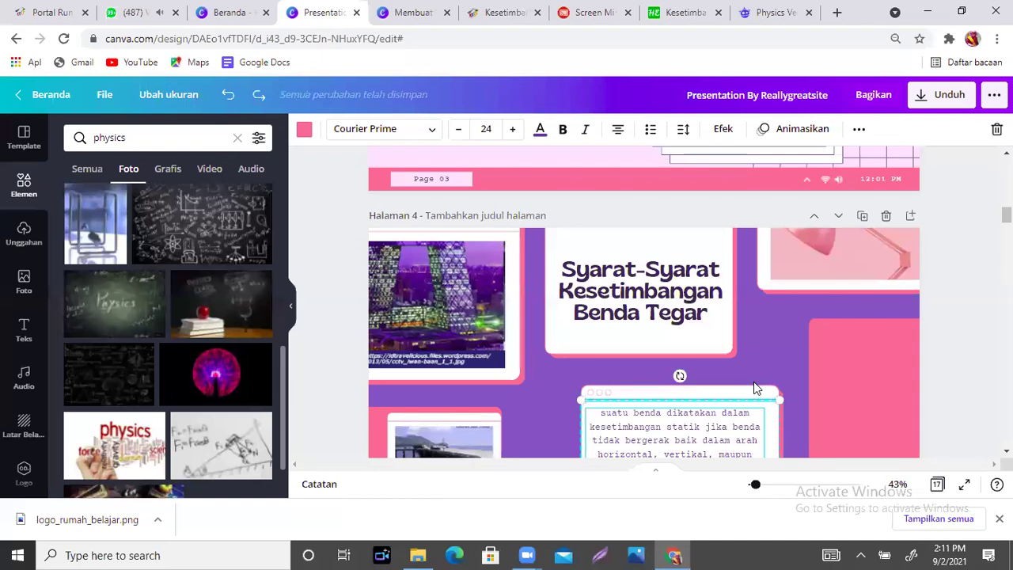
{"action": "key", "text": "ctrl+z"}
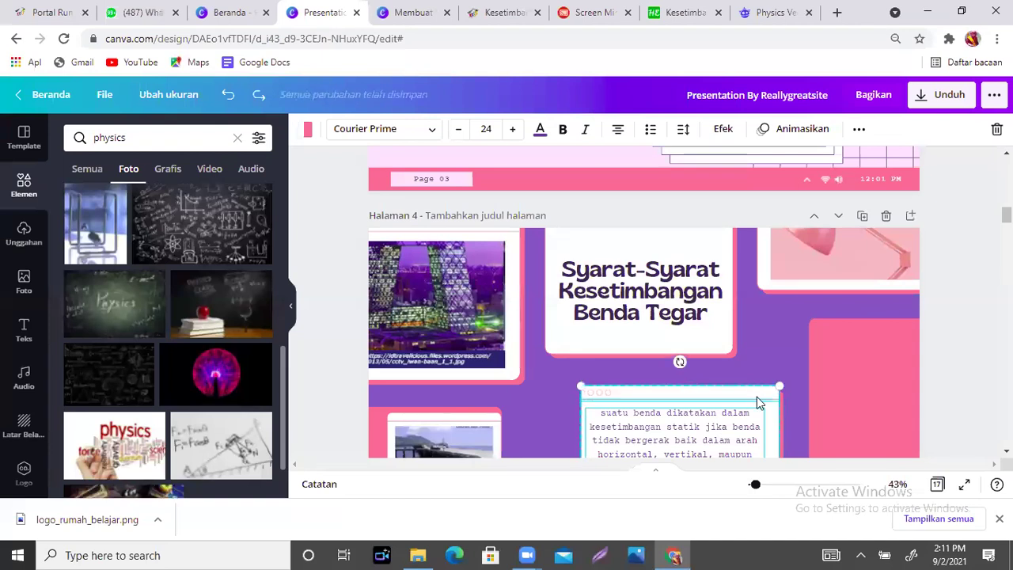
{"action": "left_click_drag", "start_coordinate": [662, 389], "coordinate": [679, 409]}
{"action": "left_click", "coordinate": [769, 423]}
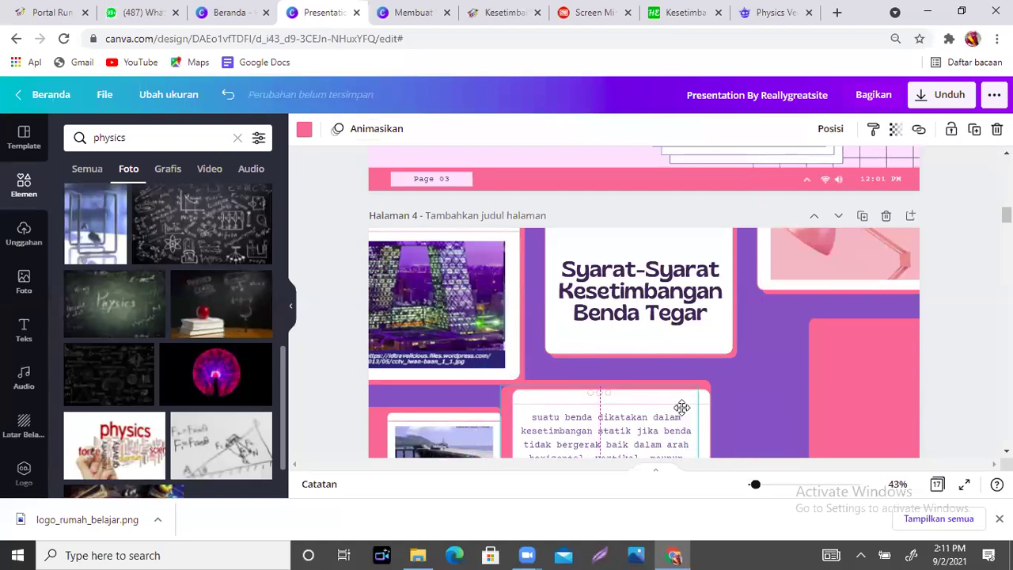
- Shift the pink shape at page 4's right edge inward and place the spare blank white panel over it
{"action": "left_click_drag", "start_coordinate": [918, 364], "coordinate": [859, 368]}
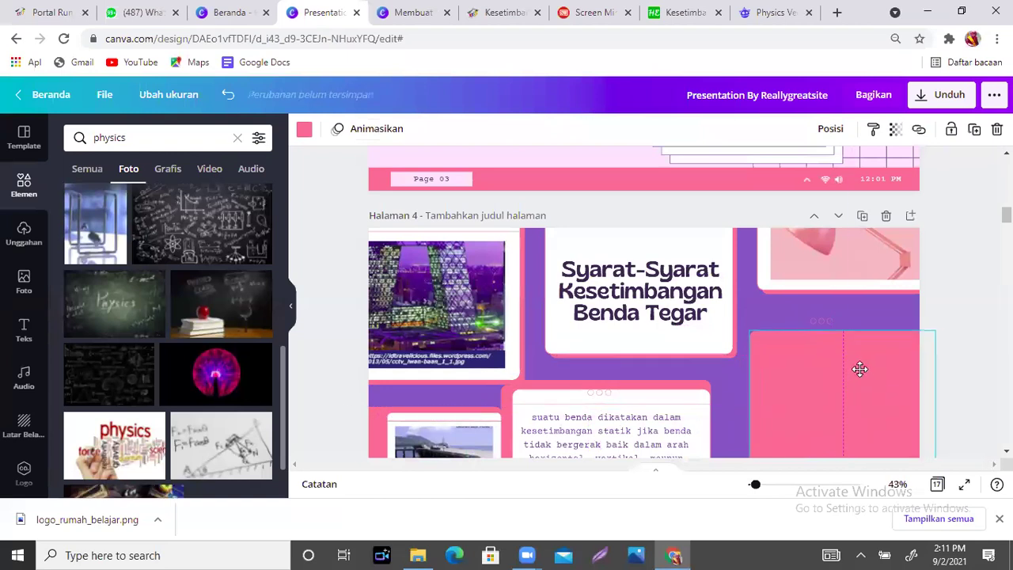
{"action": "left_click", "coordinate": [681, 390]}
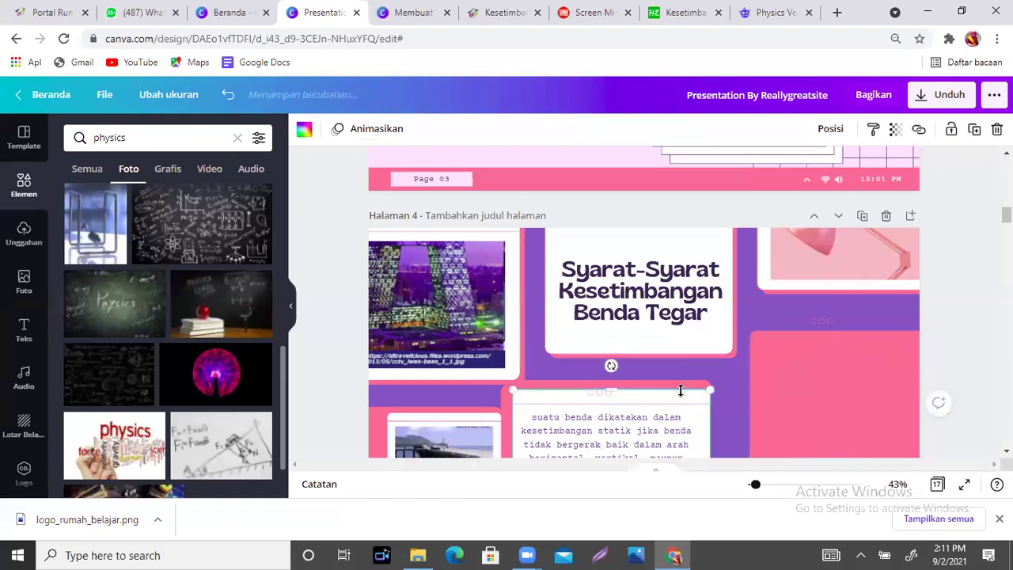
{"action": "left_click_drag", "start_coordinate": [681, 390], "coordinate": [686, 396]}
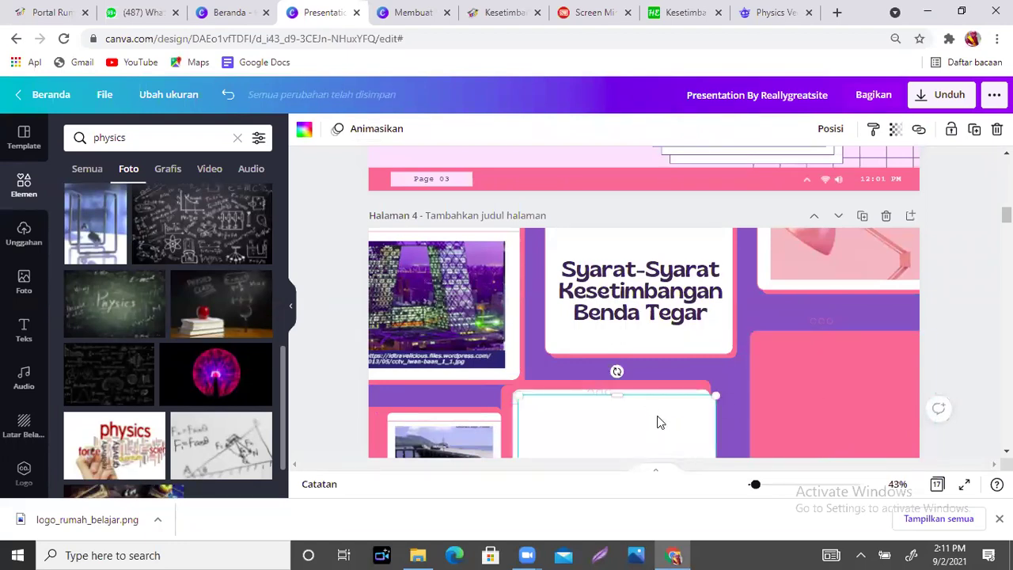
{"action": "left_click_drag", "start_coordinate": [881, 379], "coordinate": [913, 355]}
{"action": "scroll", "coordinate": [666, 303], "scroll_direction": "down", "scroll_amount": 5}
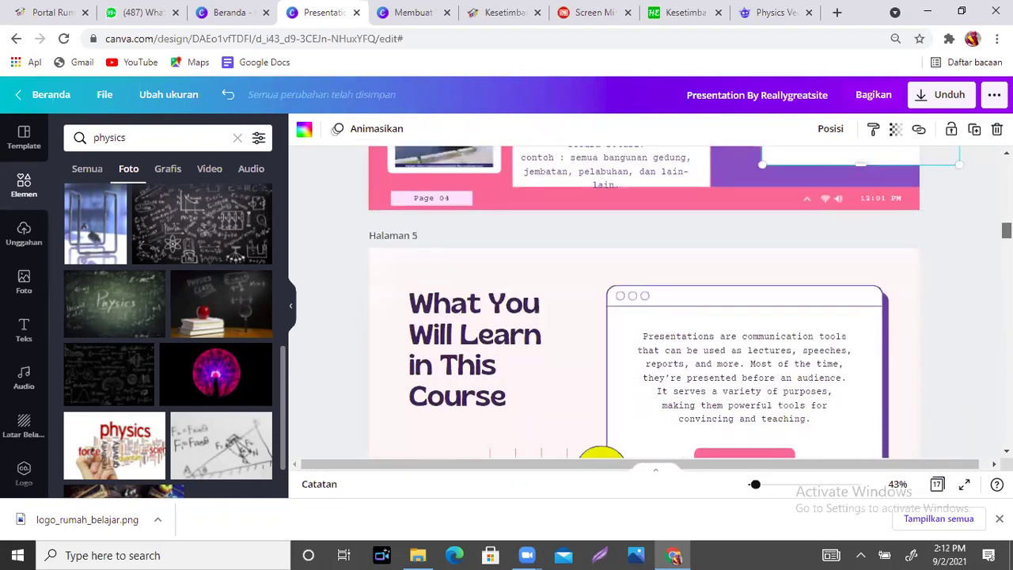
{"action": "scroll", "coordinate": [667, 302], "scroll_direction": "up", "scroll_amount": 3}
{"action": "scroll", "coordinate": [666, 303], "scroll_direction": "up", "scroll_amount": 1}
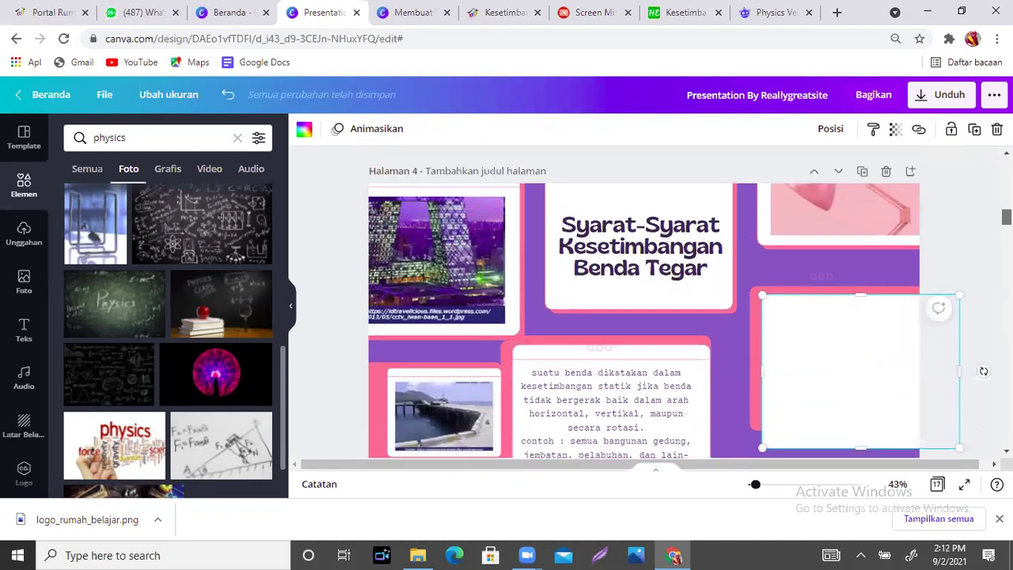
{"action": "key", "text": "Escape"}
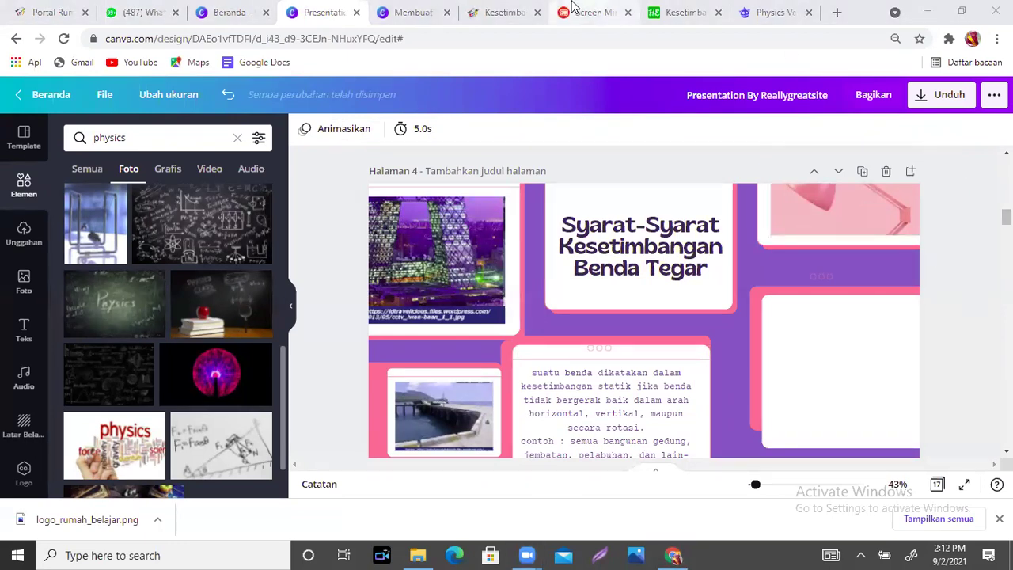
- Look through the definition and formula sections of the haloedukasi page on Kesetimbangan Benda Tegar
{"action": "left_click", "coordinate": [683, 15]}
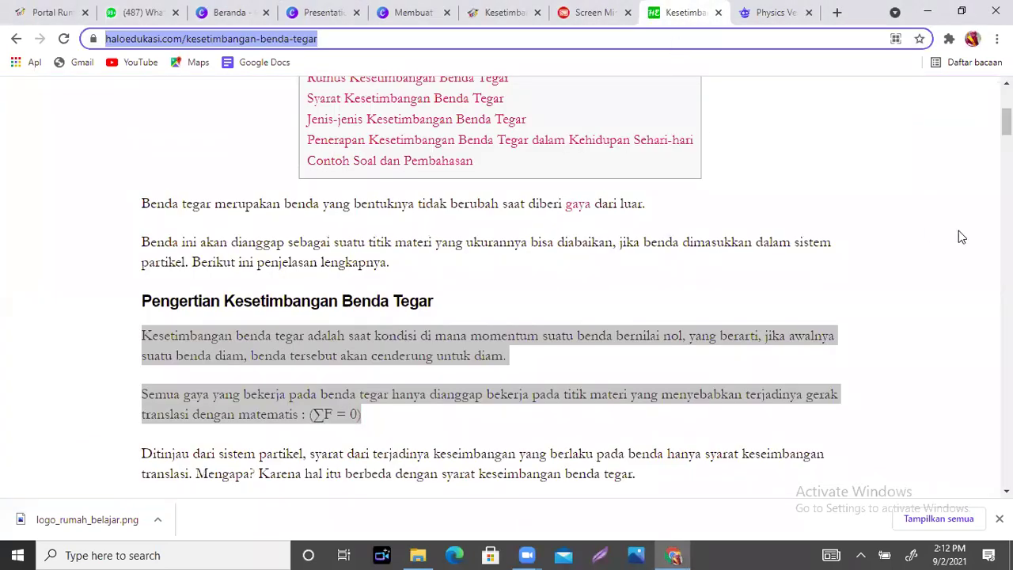
{"action": "scroll", "coordinate": [507, 285], "scroll_direction": "down", "scroll_amount": 2}
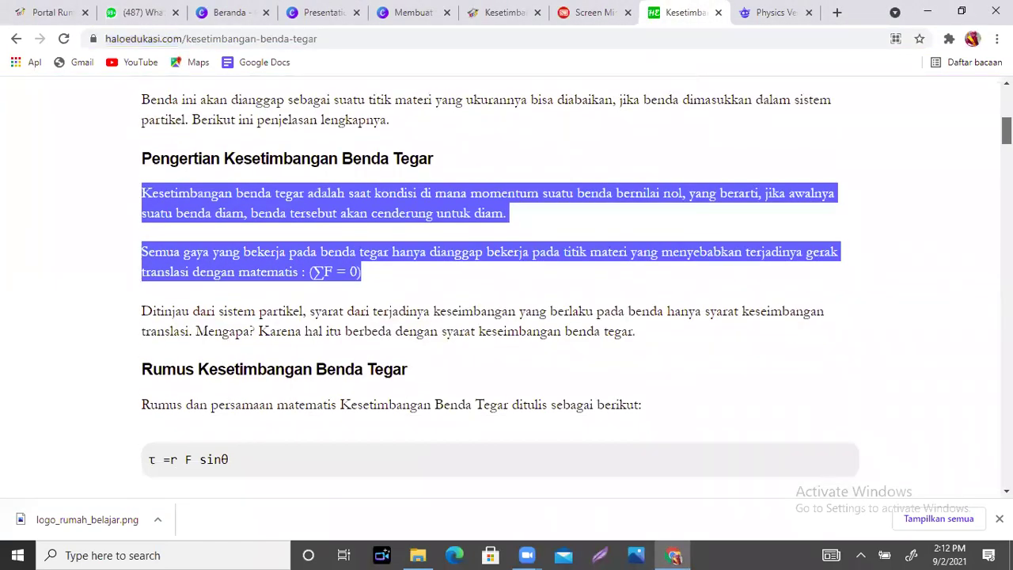
{"action": "scroll", "coordinate": [507, 285], "scroll_direction": "down", "scroll_amount": 3}
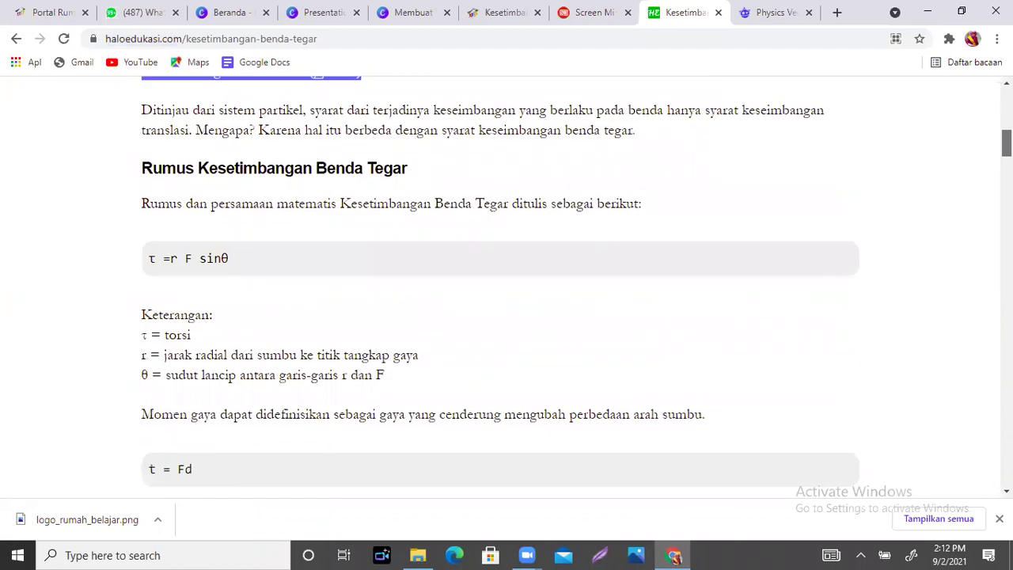
{"action": "scroll", "coordinate": [506, 285], "scroll_direction": "up", "scroll_amount": 4}
- On the Sumber Belajar page, examine the sections on static objects and on objects in uniform linear motion with the Hujan Meteor picture
{"action": "left_click", "coordinate": [510, 12]}
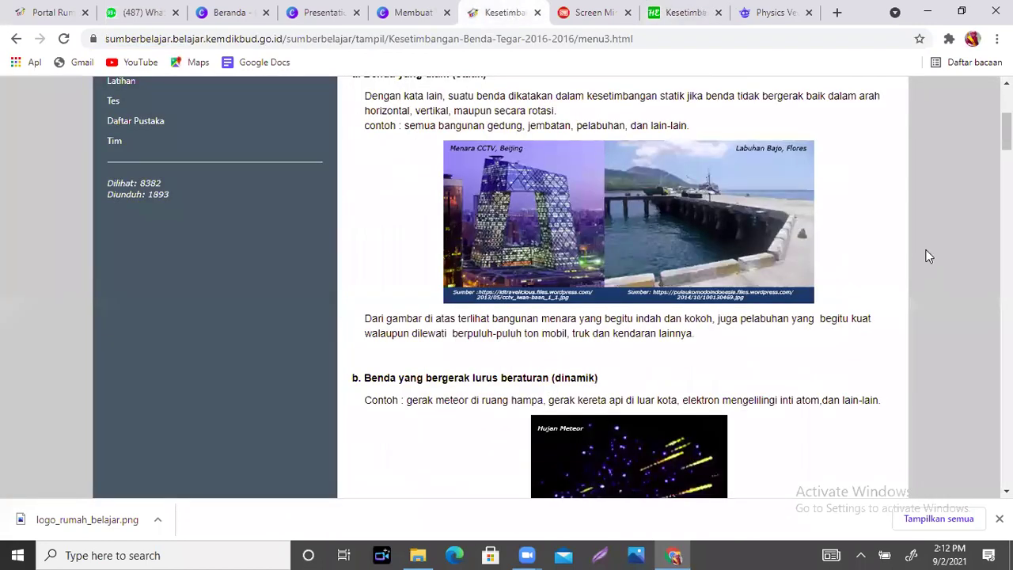
{"action": "scroll", "coordinate": [1006, 130], "scroll_direction": "down", "scroll_amount": 1}
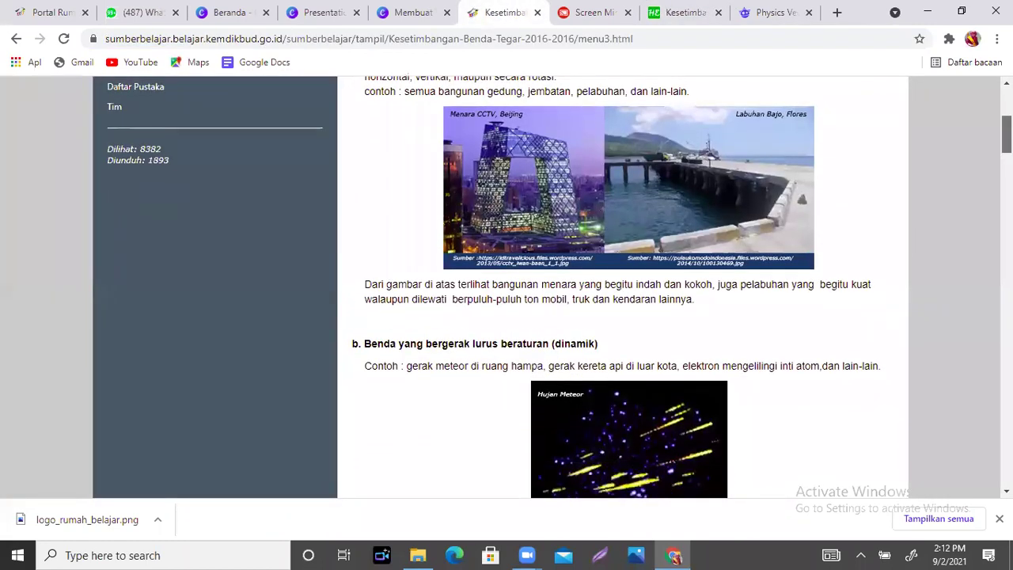
{"action": "scroll", "coordinate": [1007, 131], "scroll_direction": "down", "scroll_amount": 3}
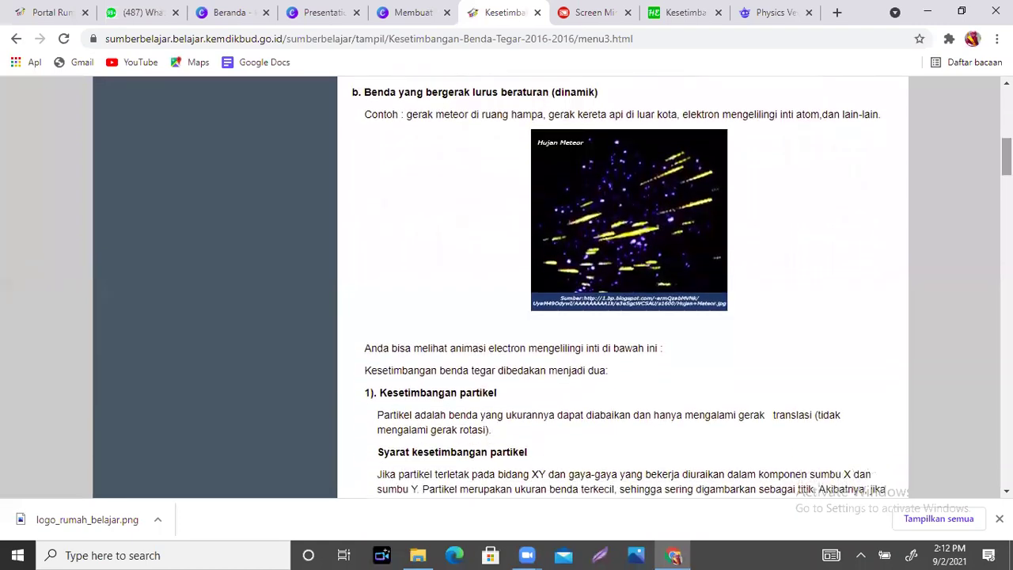
{"action": "left_click_drag", "start_coordinate": [1006, 157], "coordinate": [1006, 158]}
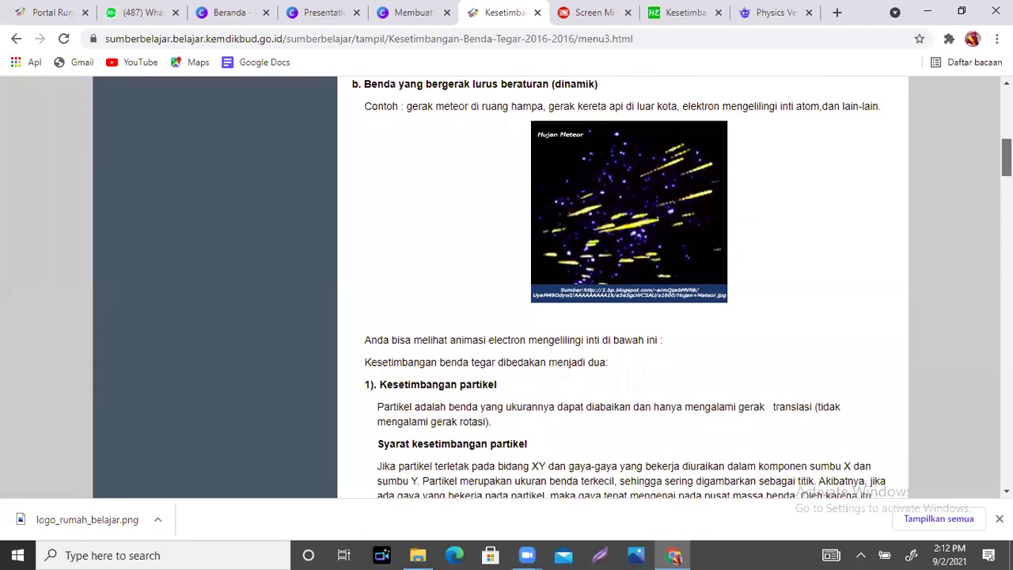
{"action": "scroll", "coordinate": [619, 287], "scroll_direction": "up", "scroll_amount": 5}
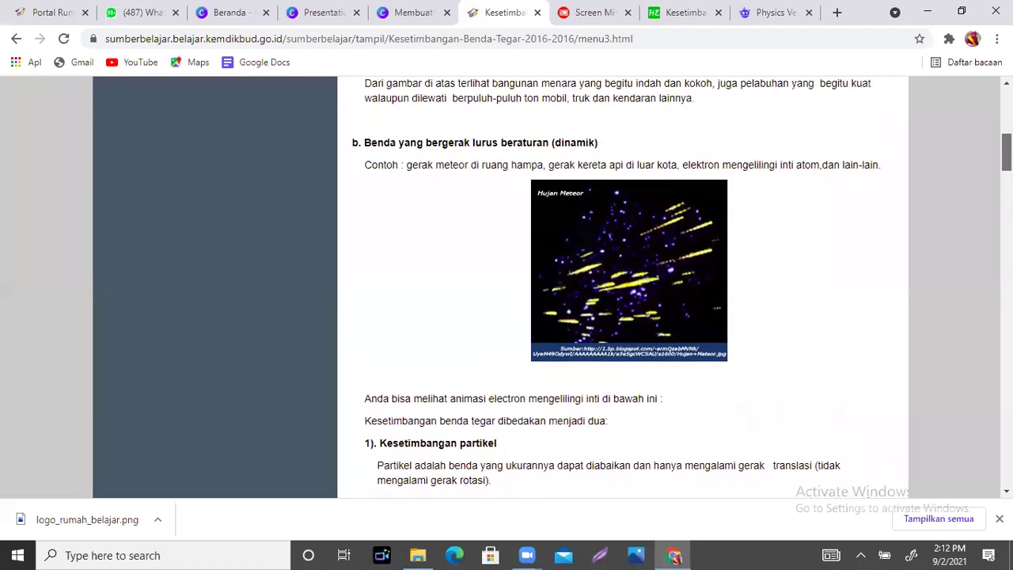
{"action": "scroll", "coordinate": [619, 288], "scroll_direction": "up", "scroll_amount": 1}
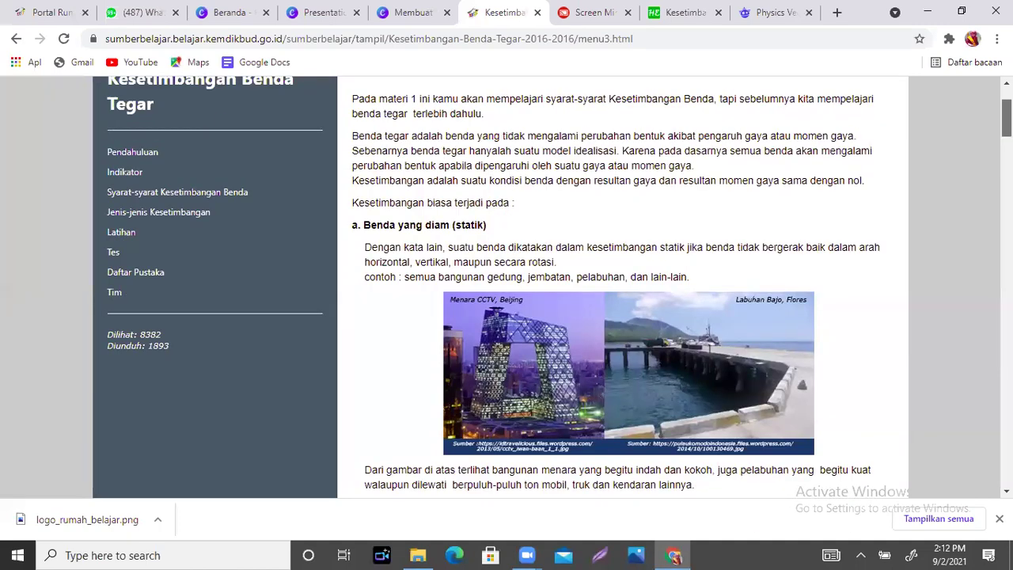
{"action": "scroll", "coordinate": [1007, 119], "scroll_direction": "down", "scroll_amount": 2}
{"action": "scroll", "coordinate": [559, 287], "scroll_direction": "down", "scroll_amount": 1}
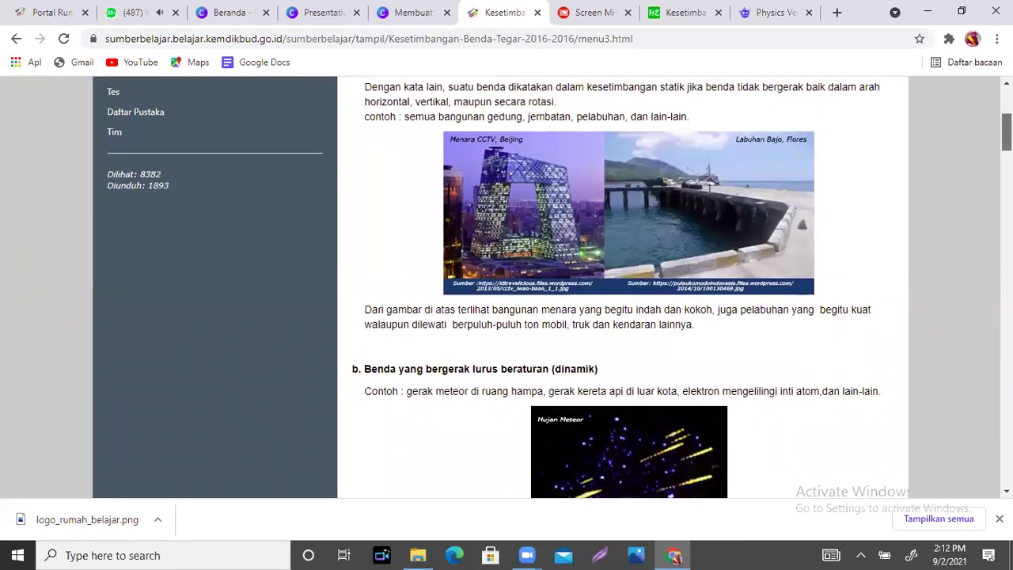
{"action": "scroll", "coordinate": [560, 287], "scroll_direction": "down", "scroll_amount": 1}
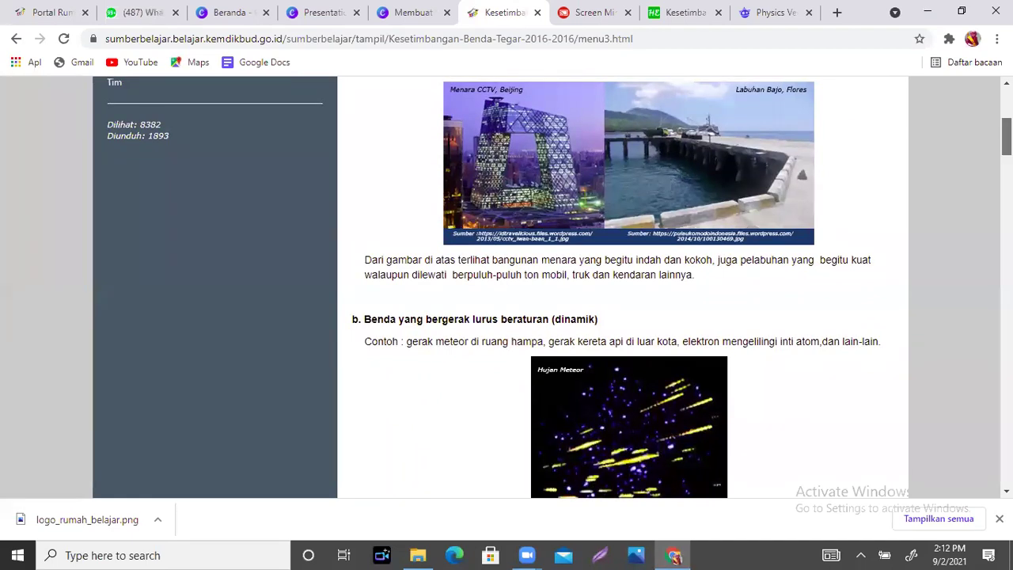
{"action": "scroll", "coordinate": [1006, 135], "scroll_direction": "down", "scroll_amount": 2}
{"action": "scroll", "coordinate": [1006, 151], "scroll_direction": "down", "scroll_amount": 2}
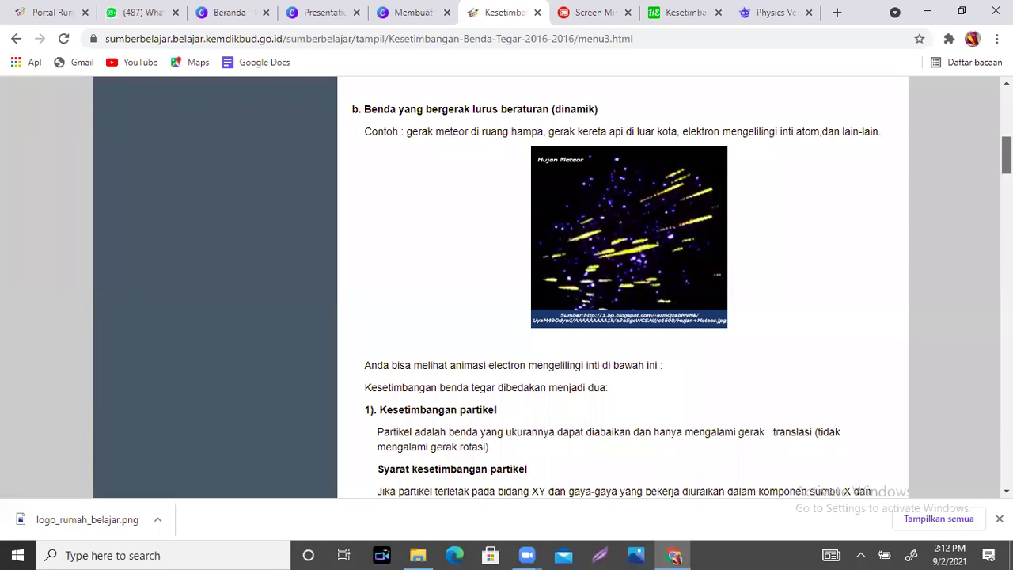
{"action": "scroll", "coordinate": [1007, 155], "scroll_direction": "down", "scroll_amount": 1}
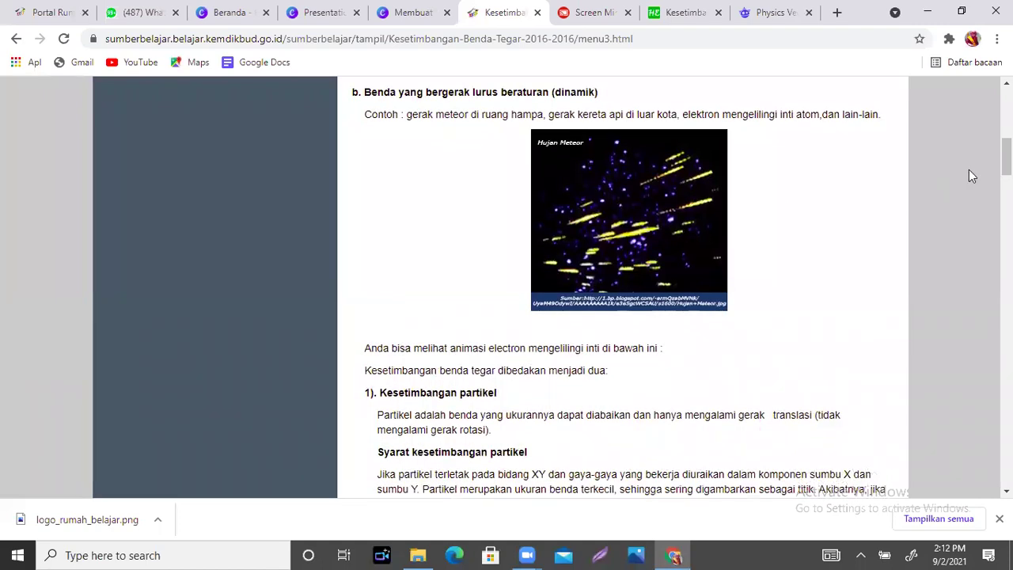
- Return to the Canva presentation and undo page 4's rearrangement back to the layout with the apple photo panel and the harbour picture panel
{"action": "left_click", "coordinate": [325, 14]}
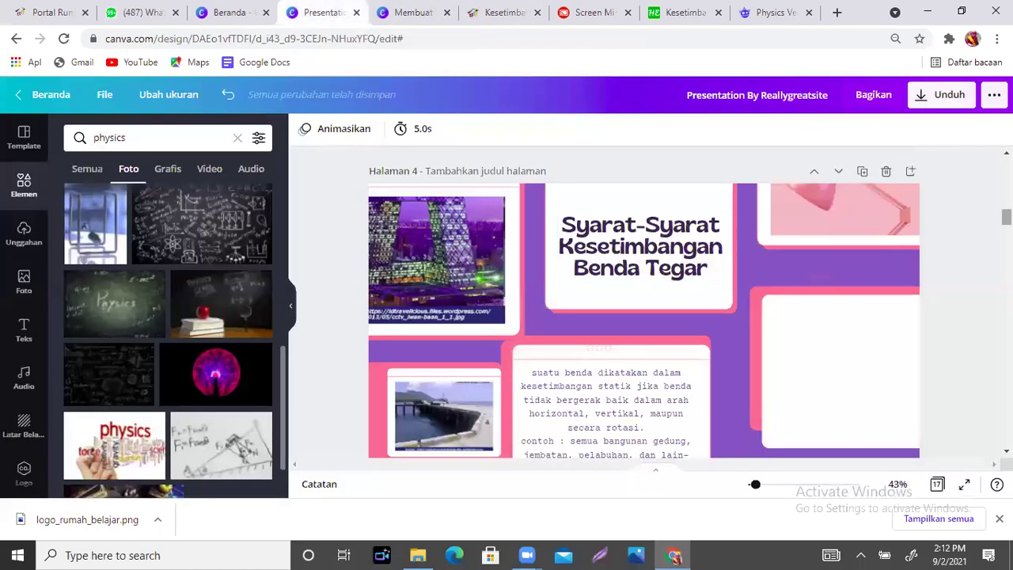
{"action": "scroll", "coordinate": [809, 443], "scroll_direction": "down", "scroll_amount": 2}
{"action": "scroll", "coordinate": [809, 444], "scroll_direction": "up", "scroll_amount": 3}
{"action": "scroll", "coordinate": [809, 444], "scroll_direction": "down", "scroll_amount": 3}
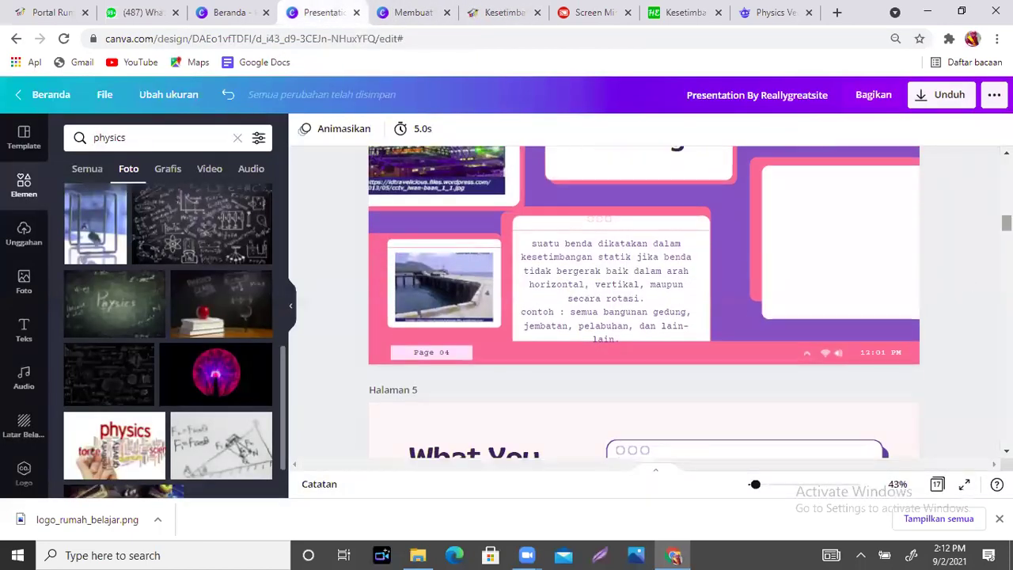
{"action": "left_click_drag", "start_coordinate": [756, 490], "coordinate": [751, 488]}
{"action": "scroll", "coordinate": [644, 301], "scroll_direction": "up", "scroll_amount": 2}
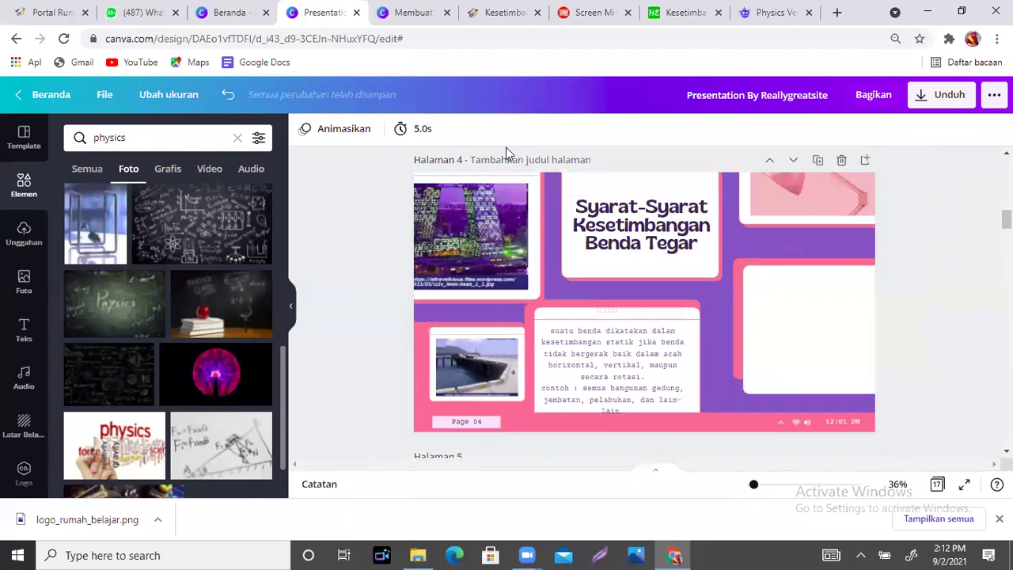
{"action": "left_click", "coordinate": [223, 95]}
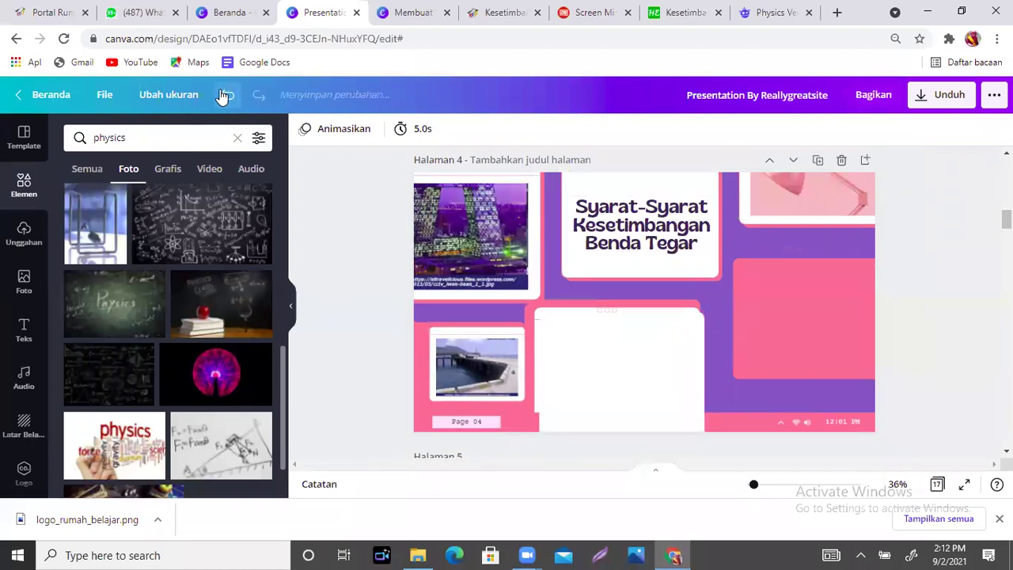
{"action": "left_click", "coordinate": [223, 94]}
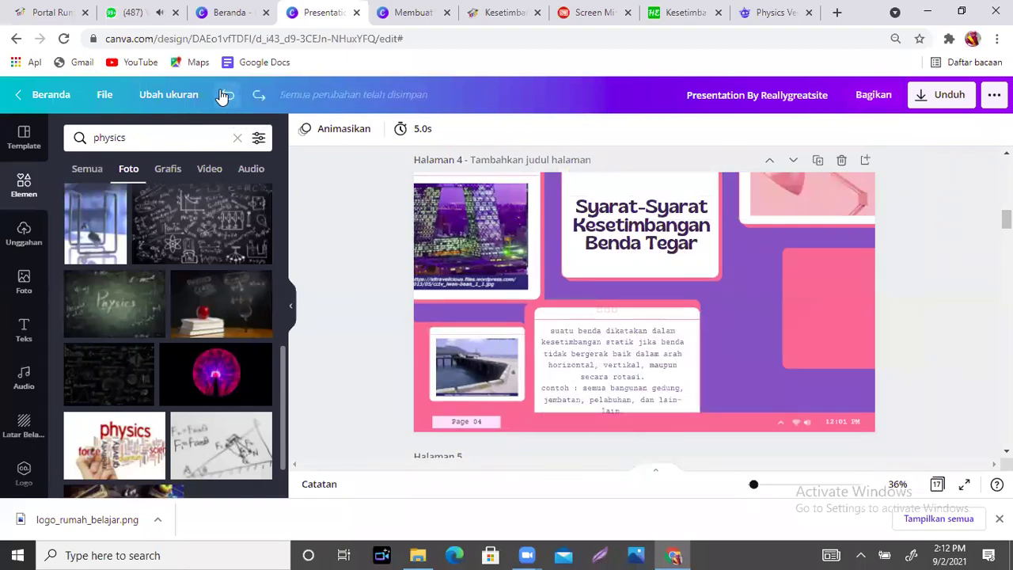
{"action": "left_click", "coordinate": [224, 95]}
{"action": "left_click", "coordinate": [223, 95]}
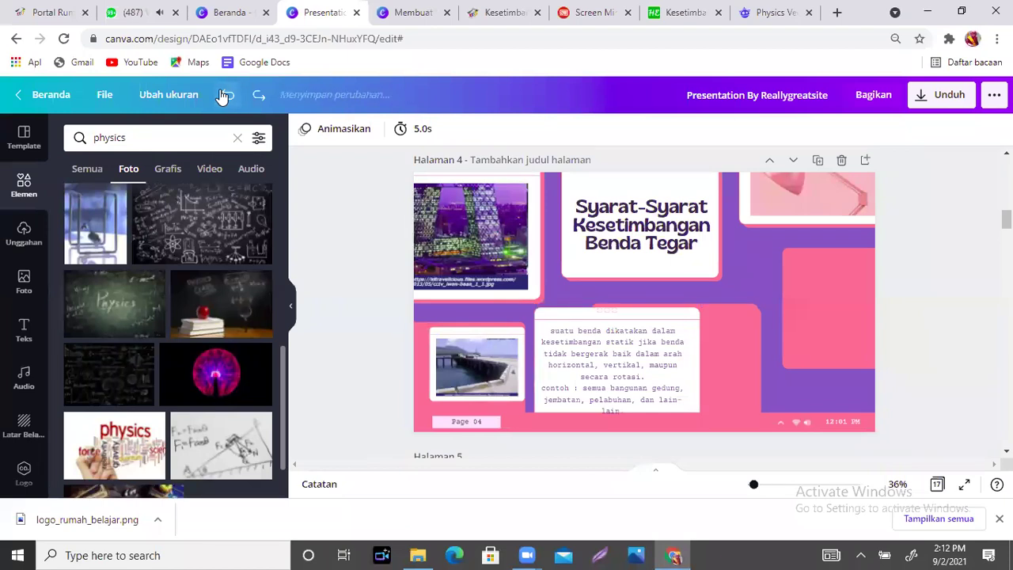
{"action": "left_click", "coordinate": [223, 95]}
{"action": "left_click", "coordinate": [223, 95]}
{"action": "left_click", "coordinate": [224, 95]}
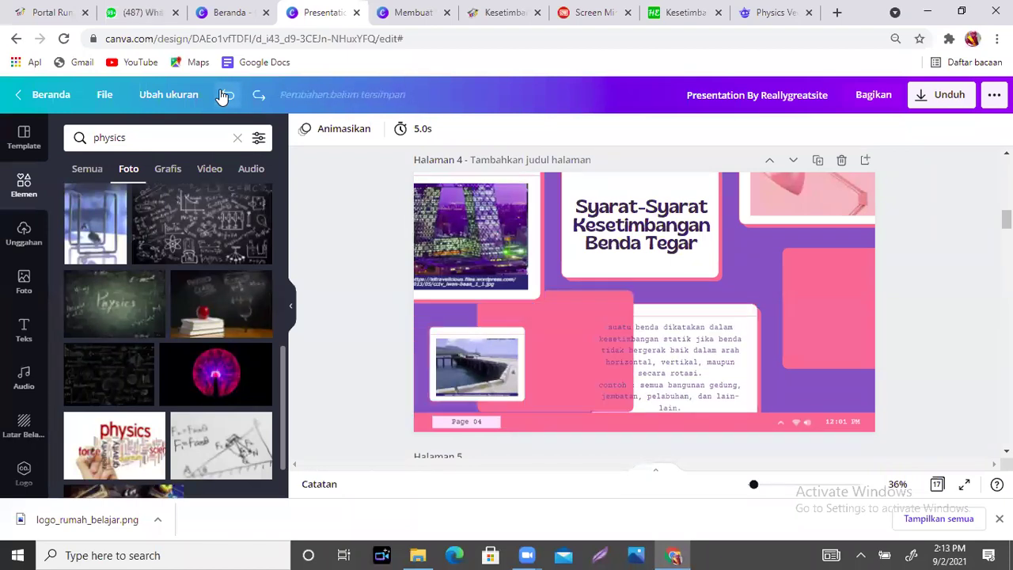
{"action": "left_click", "coordinate": [223, 95]}
{"action": "left_click", "coordinate": [223, 95]}
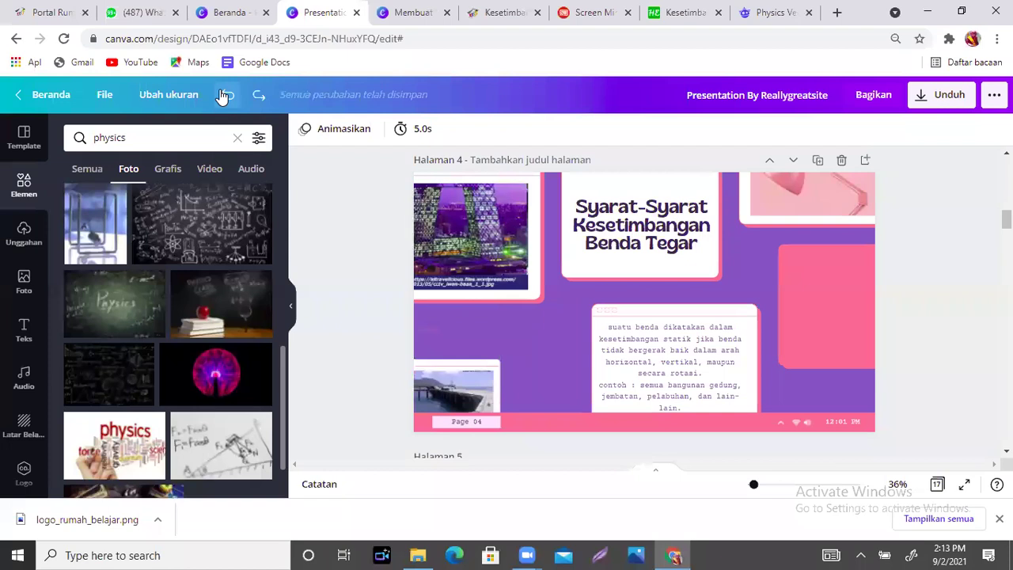
{"action": "left_click", "coordinate": [224, 95]}
{"action": "left_click", "coordinate": [223, 95]}
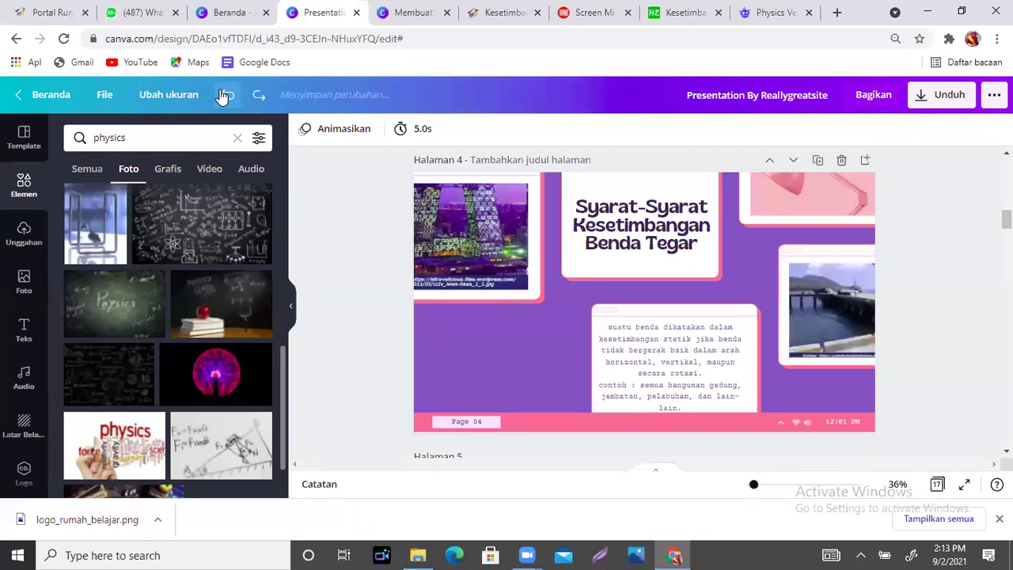
{"action": "left_click", "coordinate": [223, 95]}
{"action": "left_click", "coordinate": [223, 95]}
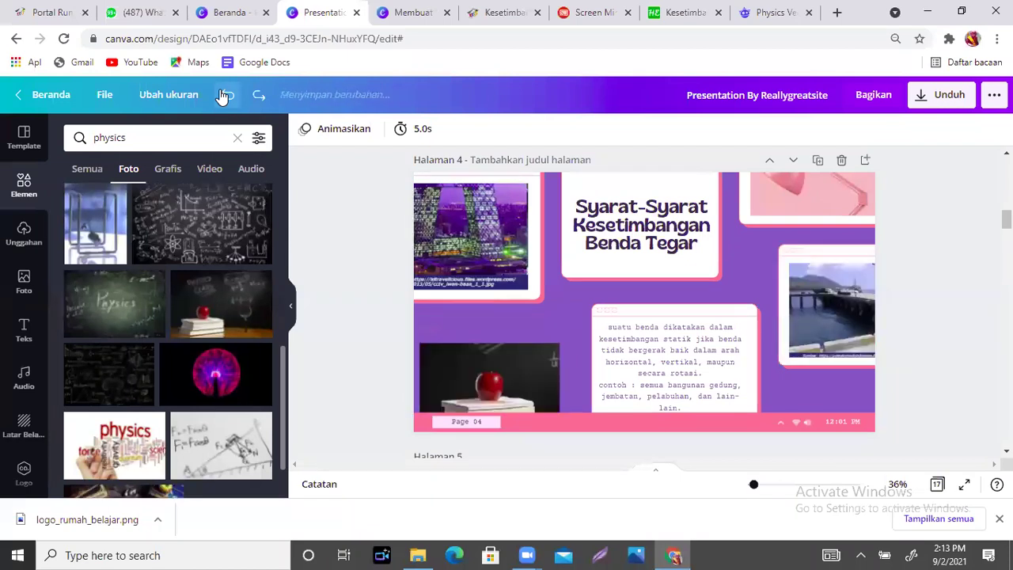
{"action": "left_click", "coordinate": [224, 95]}
{"action": "left_click", "coordinate": [224, 95]}
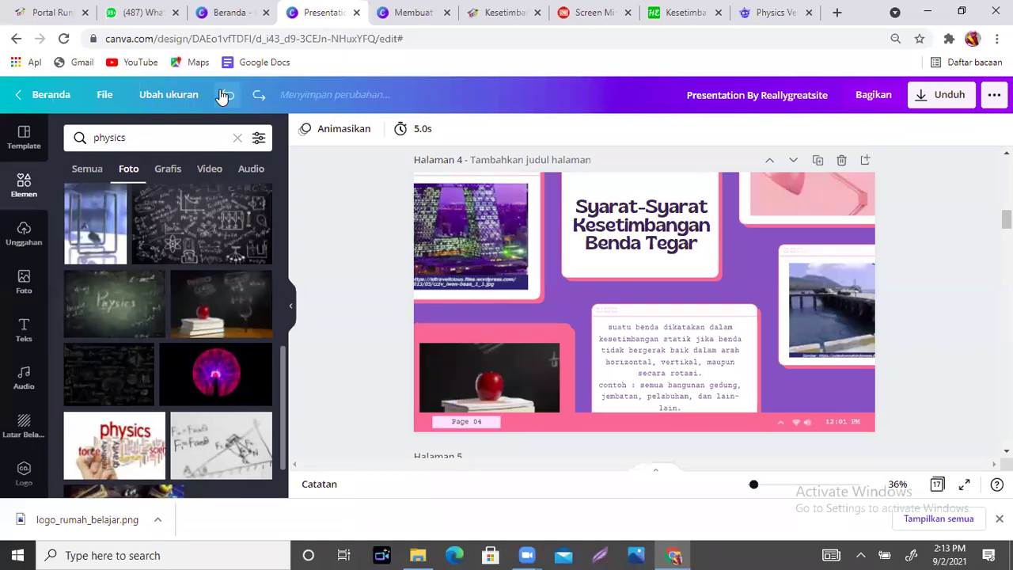
{"action": "left_click", "coordinate": [223, 95]}
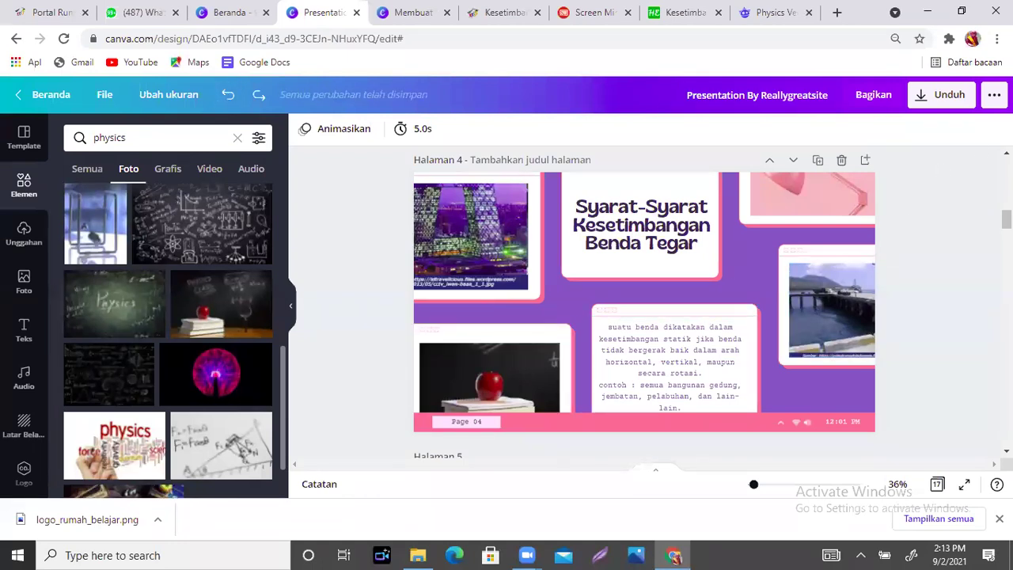
{"action": "scroll", "coordinate": [644, 301], "scroll_direction": "down", "scroll_amount": 3}
{"action": "scroll", "coordinate": [644, 301], "scroll_direction": "up", "scroll_amount": 4}
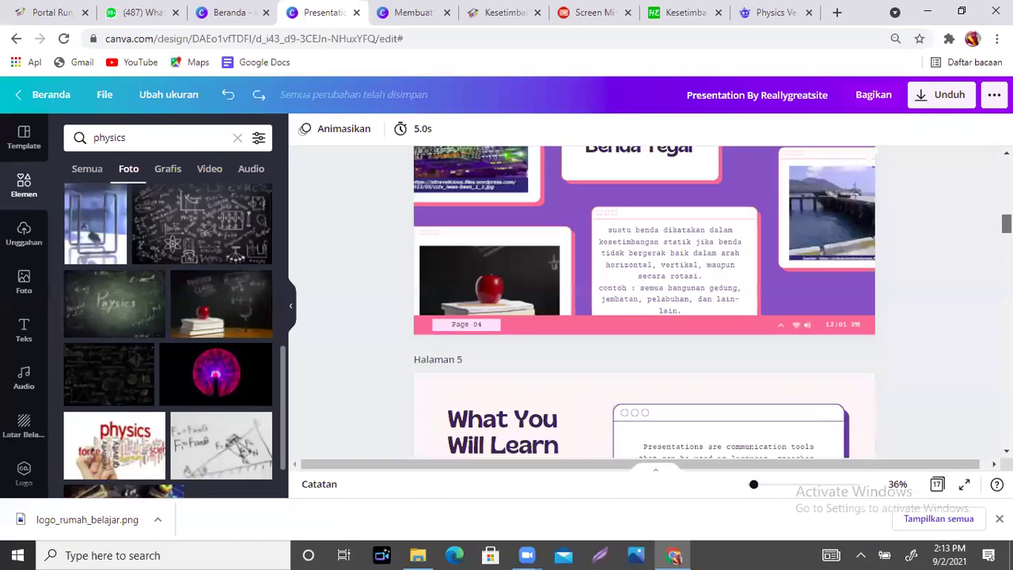
{"action": "scroll", "coordinate": [647, 303], "scroll_direction": "down", "scroll_amount": 2}
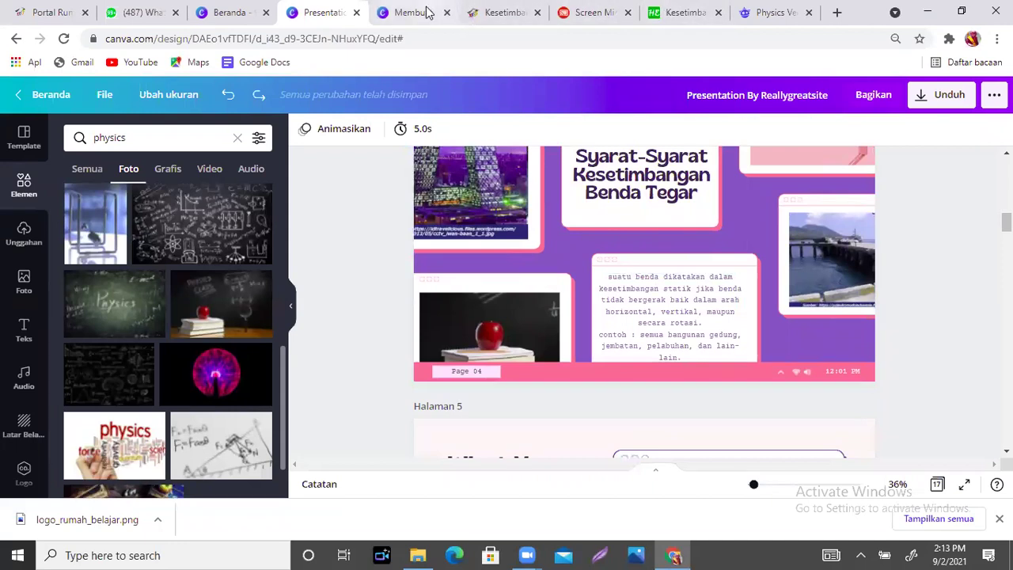
- Check the static and dynamic object sections on the Sumber Belajar page, and duplicate page 4 of the Canva presentation
{"action": "left_click", "coordinate": [497, 10]}
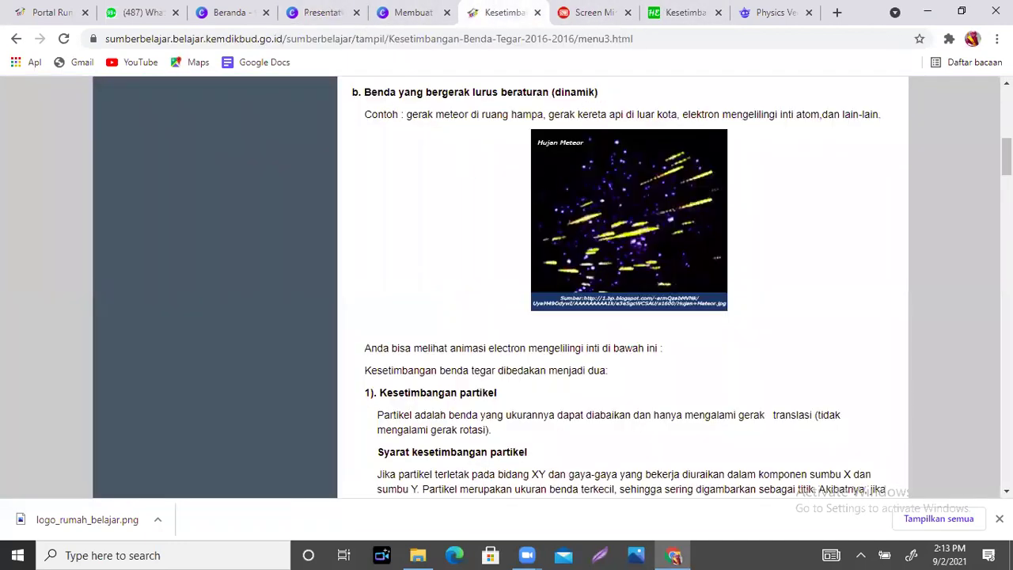
{"action": "scroll", "coordinate": [625, 285], "scroll_direction": "up", "scroll_amount": 4}
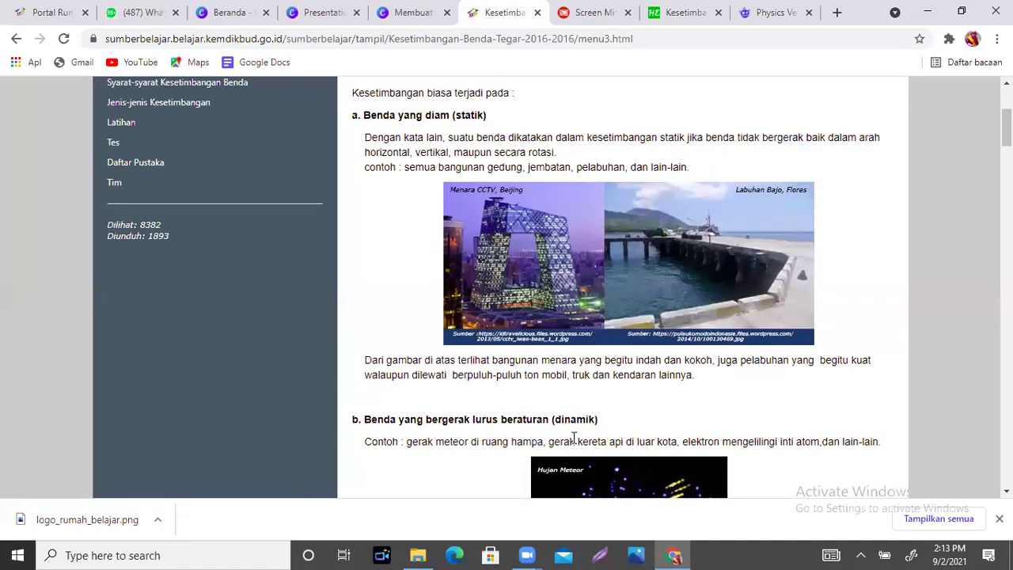
{"action": "left_click", "coordinate": [323, 13]}
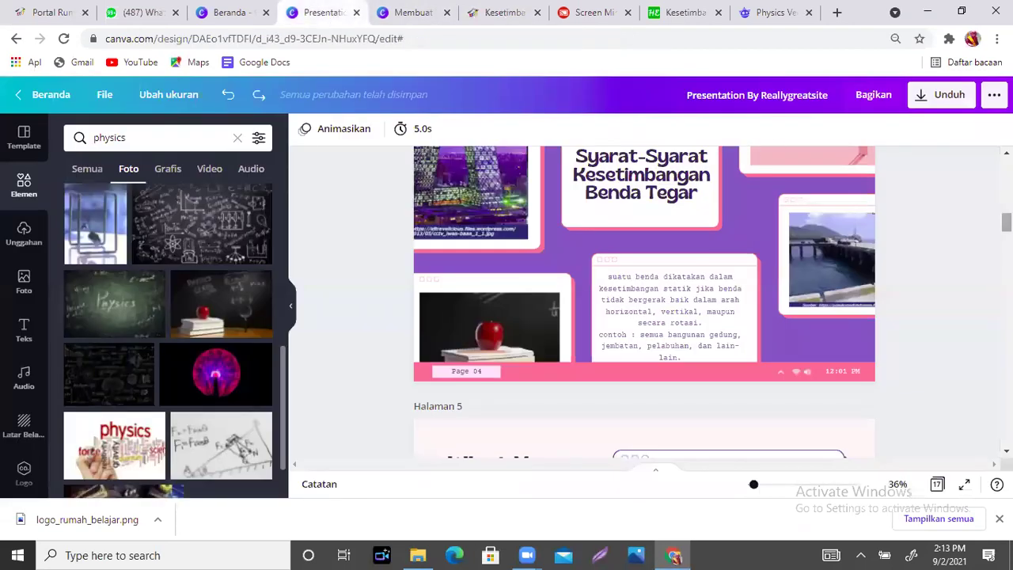
{"action": "scroll", "coordinate": [696, 240], "scroll_direction": "up", "scroll_amount": 3}
{"action": "scroll", "coordinate": [697, 240], "scroll_direction": "down", "scroll_amount": 3}
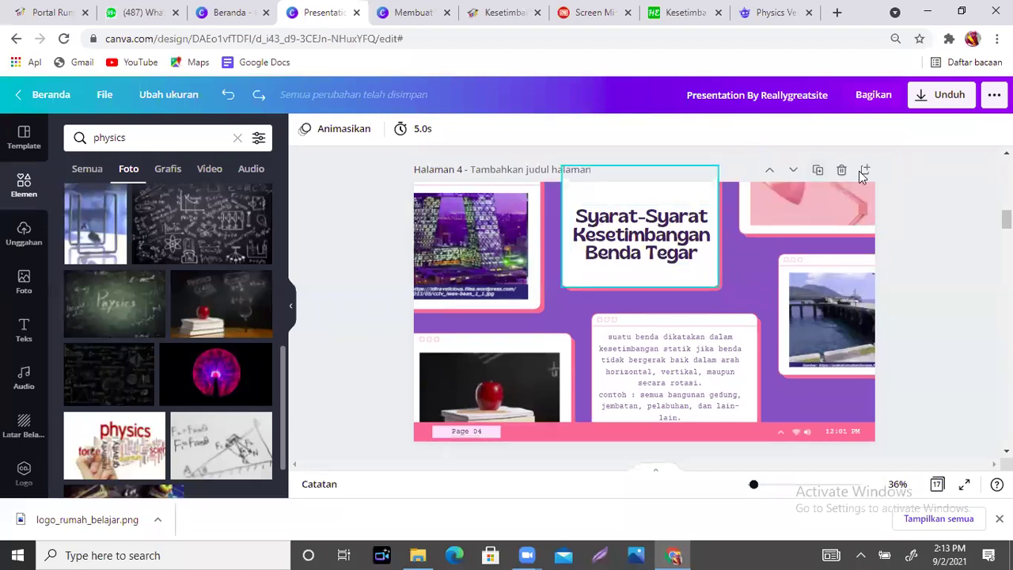
{"action": "left_click", "coordinate": [818, 171]}
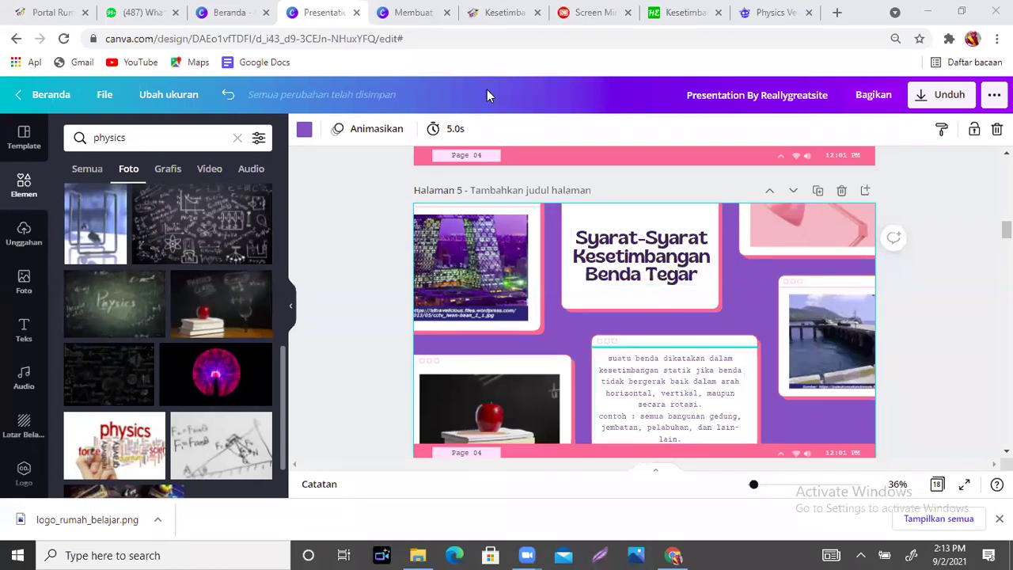
- Copy the heading "a. Benda yang diam (statik)" from the Sumber Belajar page into the title strip above page 5's static equilibrium text
{"action": "left_click", "coordinate": [487, 16]}
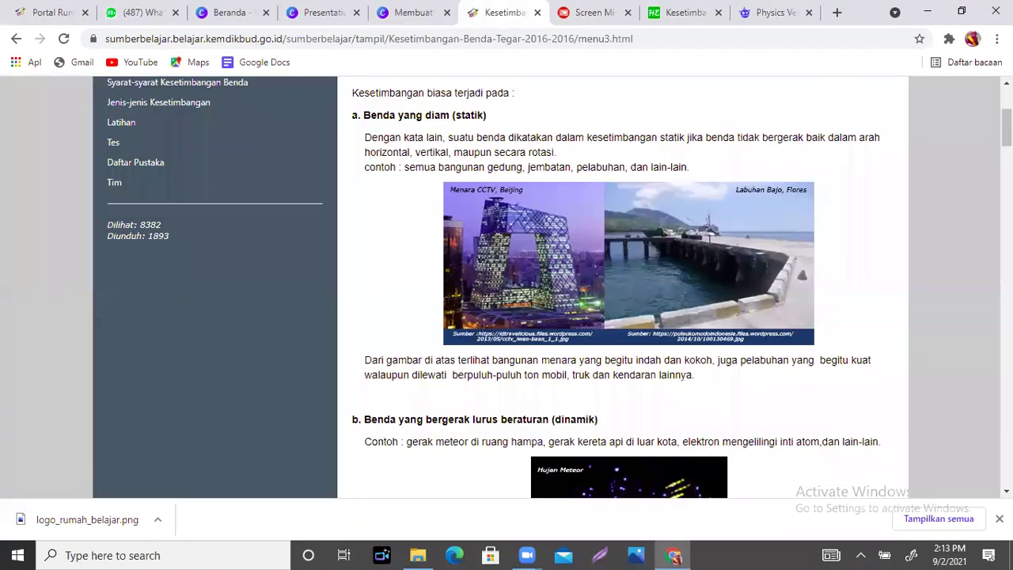
{"action": "scroll", "coordinate": [375, 261], "scroll_direction": "up", "scroll_amount": 1}
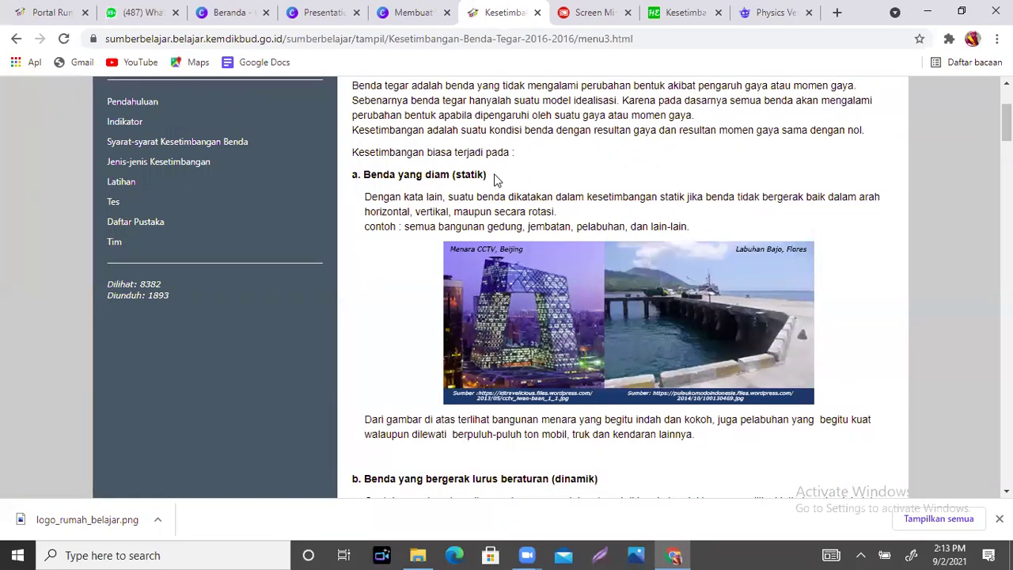
{"action": "left_click_drag", "start_coordinate": [493, 179], "coordinate": [355, 178]}
{"action": "key", "text": "ctrl+c"}
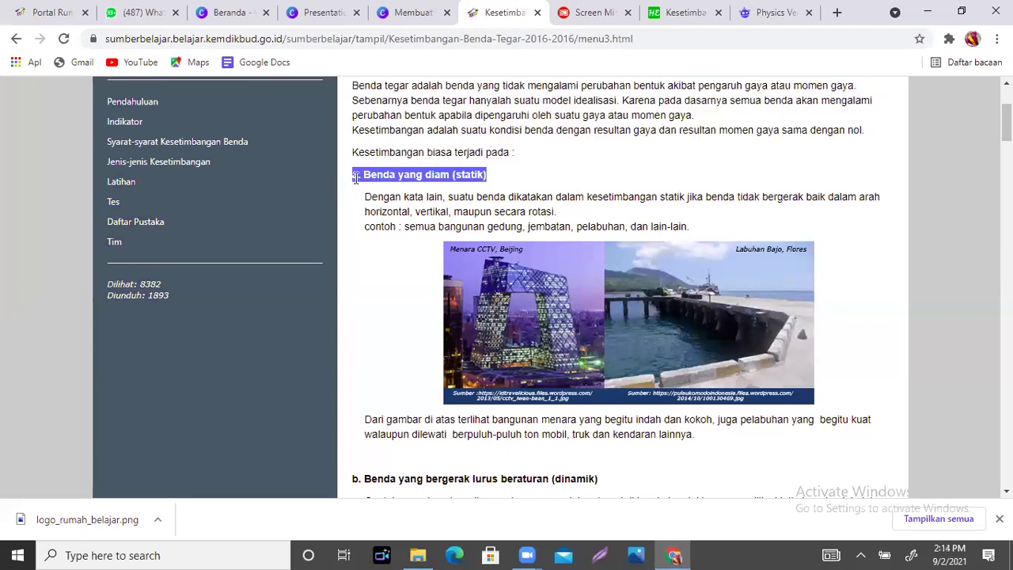
{"action": "left_click", "coordinate": [321, 11]}
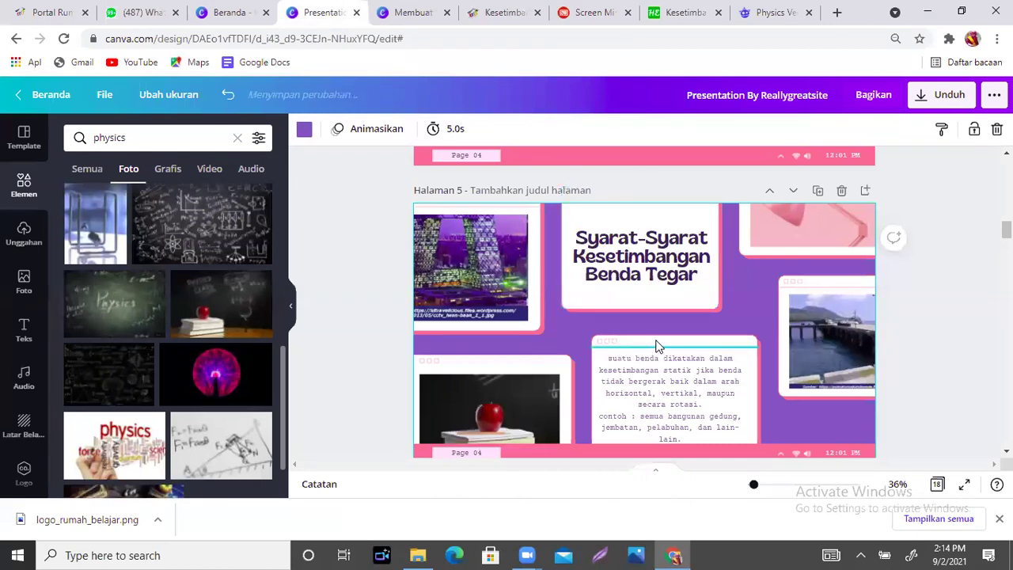
{"action": "key", "text": "ctrl+v"}
{"action": "left_click_drag", "start_coordinate": [653, 358], "coordinate": [693, 370]}
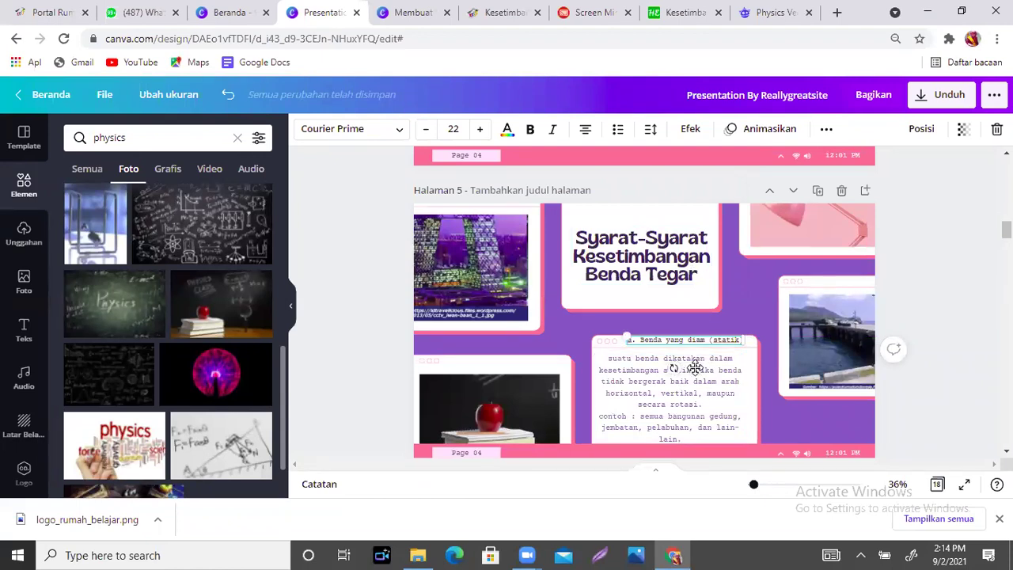
- Paste the heading "a. Benda yang diam (statik)" on page 4 and place it in the text panel's title strip
{"action": "scroll", "coordinate": [695, 369], "scroll_direction": "down", "scroll_amount": 5}
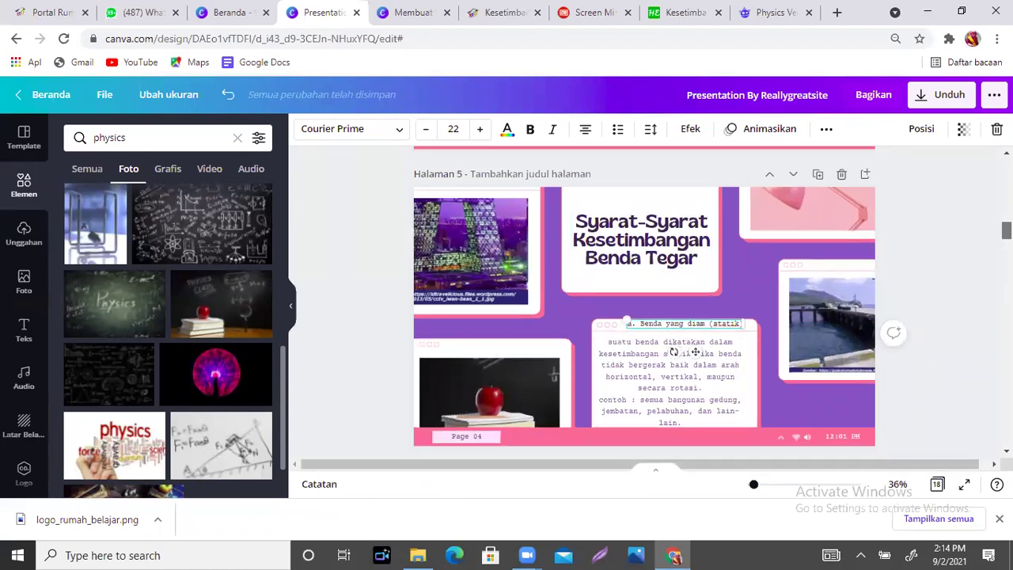
{"action": "scroll", "coordinate": [644, 302], "scroll_direction": "up", "scroll_amount": 15}
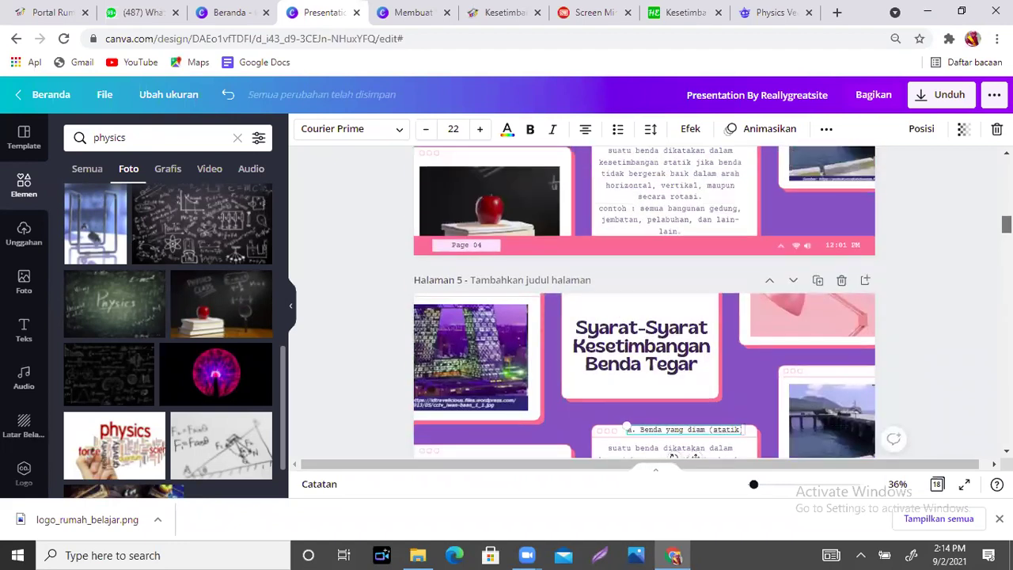
{"action": "scroll", "coordinate": [644, 302], "scroll_direction": "up", "scroll_amount": 3}
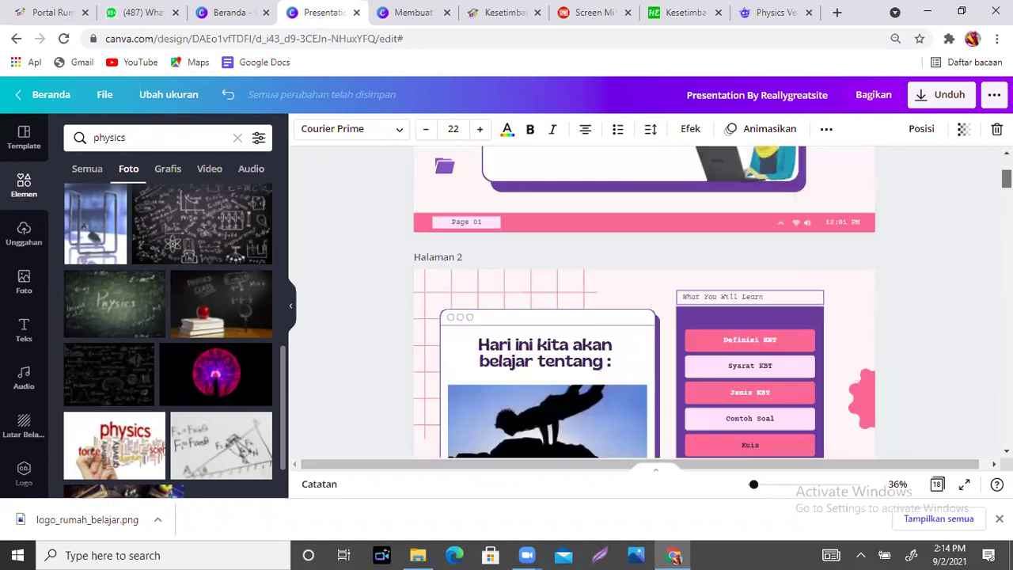
{"action": "scroll", "coordinate": [644, 302], "scroll_direction": "down", "scroll_amount": 15}
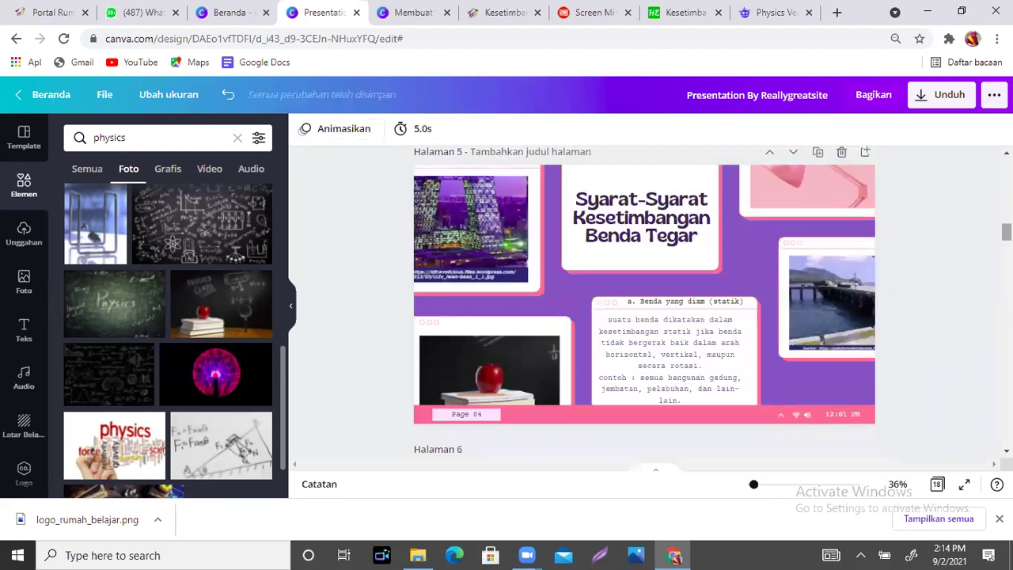
{"action": "scroll", "coordinate": [644, 302], "scroll_direction": "up", "scroll_amount": 3}
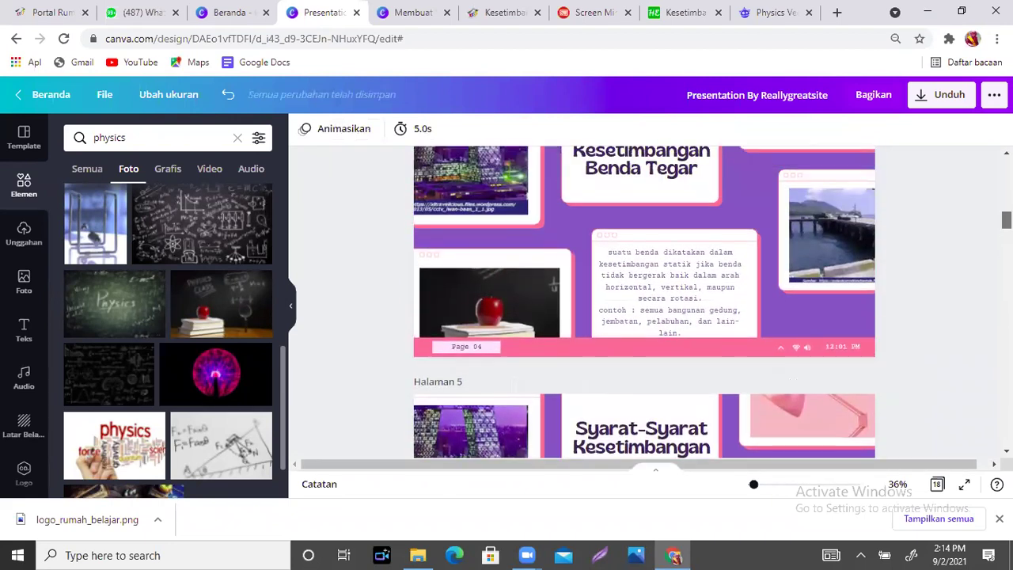
{"action": "key", "text": "ctrl+z"}
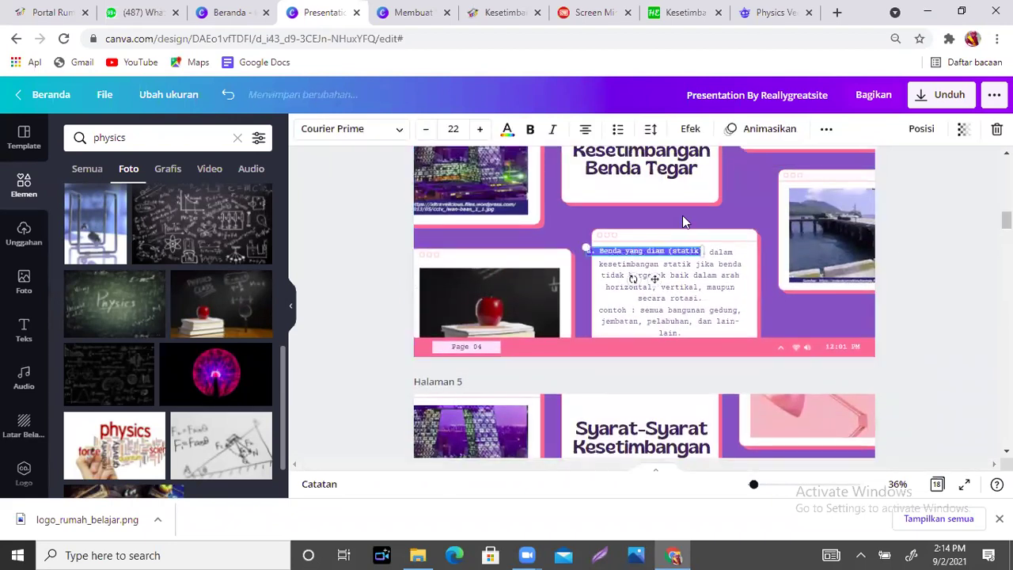
{"action": "mouse_move", "coordinate": [705, 253]}
{"action": "left_mouse_down"}
{"action": "mouse_move", "coordinate": [724, 244]}
{"action": "mouse_move", "coordinate": [697, 264]}
{"action": "left_mouse_up"}
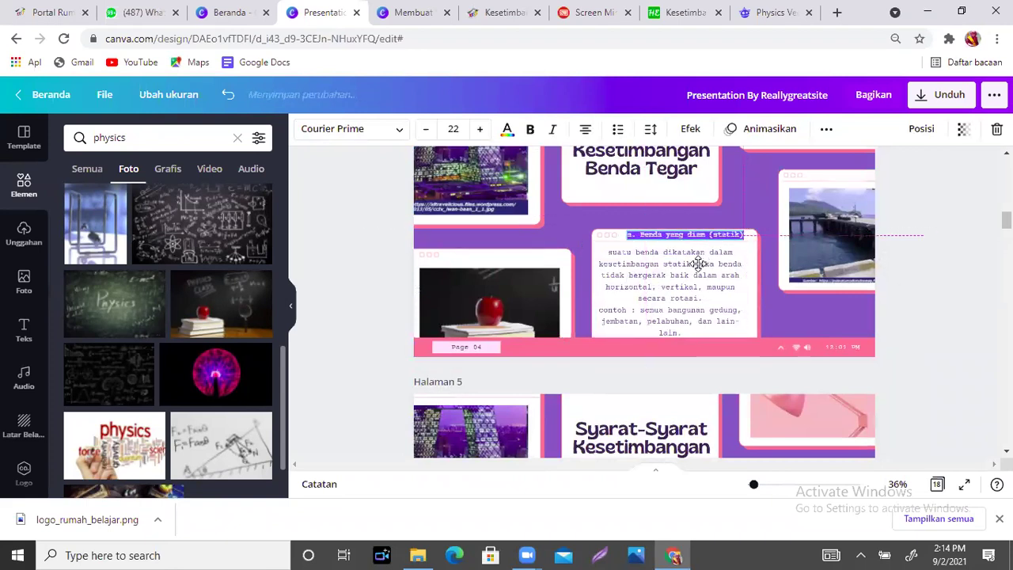
{"action": "scroll", "coordinate": [697, 264], "scroll_direction": "down", "scroll_amount": 5}
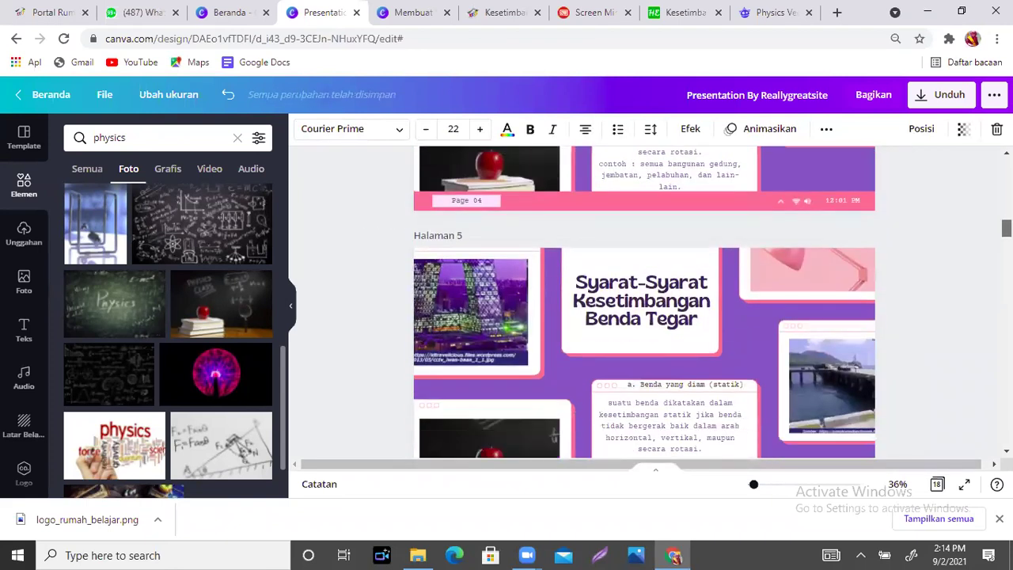
- Copy the heading "b. Benda yang bergerak lurus beraturan (dinamik)" from the Sumber Belajar page and replace page 5's static heading with it in Canva
{"action": "left_click", "coordinate": [685, 204]}
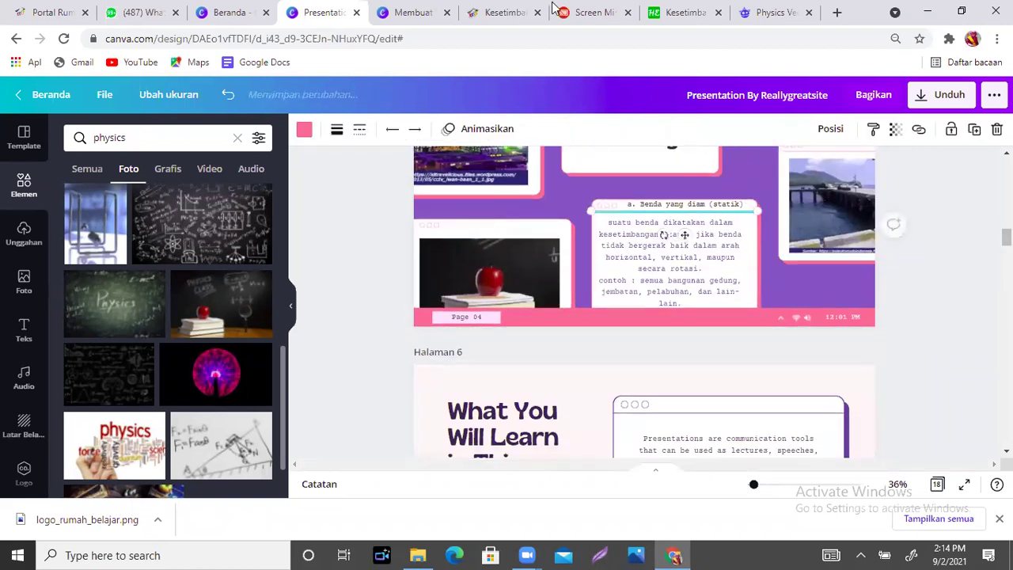
{"action": "left_click", "coordinate": [510, 7]}
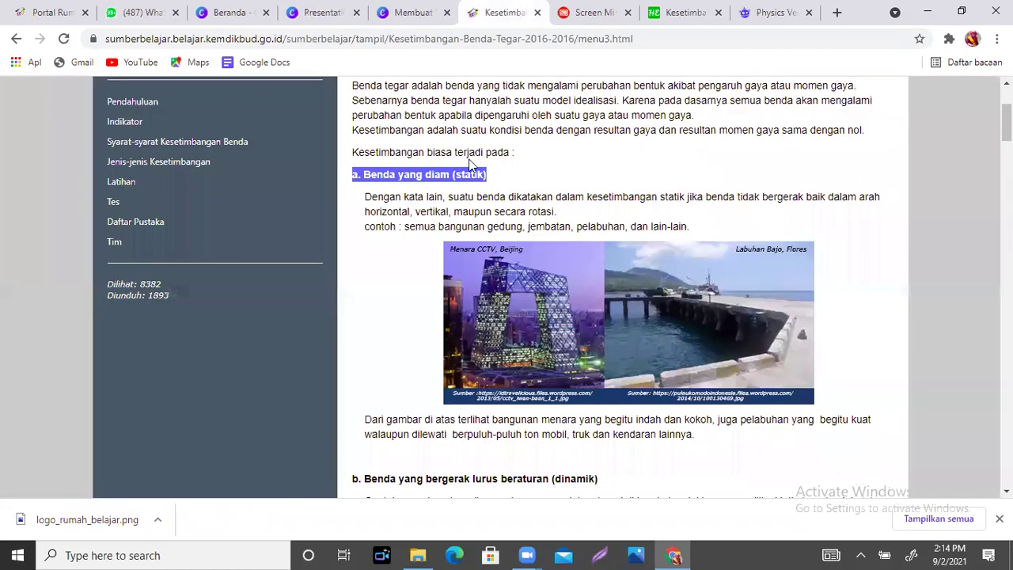
{"action": "scroll", "coordinate": [539, 227], "scroll_direction": "down", "scroll_amount": 3}
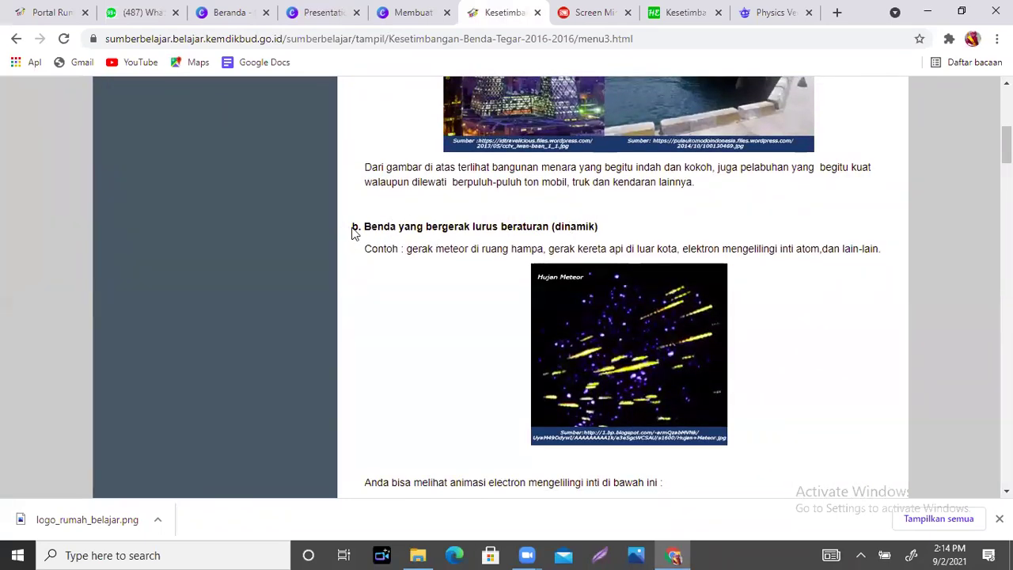
{"action": "left_click_drag", "start_coordinate": [401, 227], "coordinate": [599, 225]}
{"action": "key", "text": "ctrl+c"}
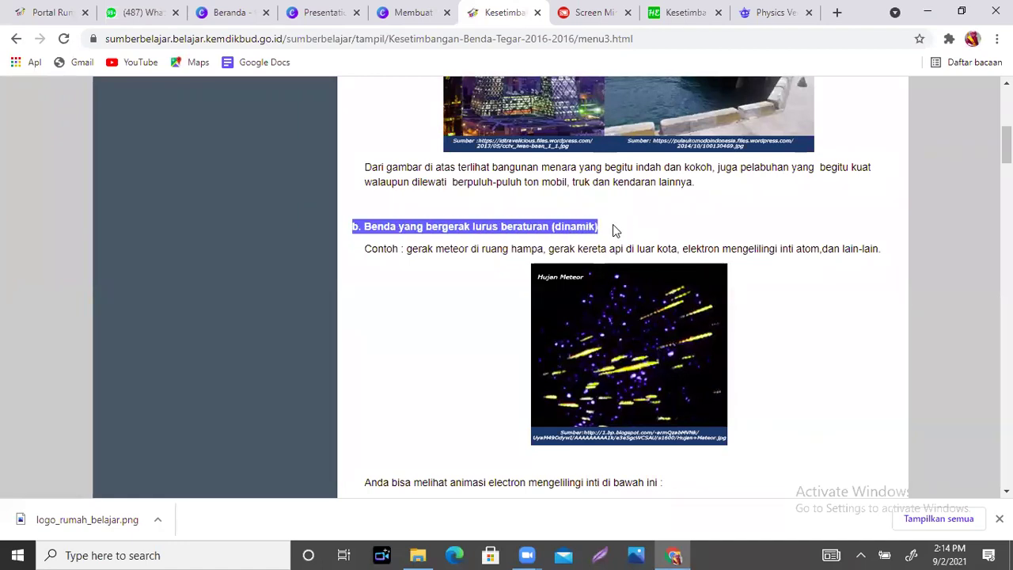
{"action": "left_click", "coordinate": [410, 11]}
{"action": "left_click", "coordinate": [331, 13]}
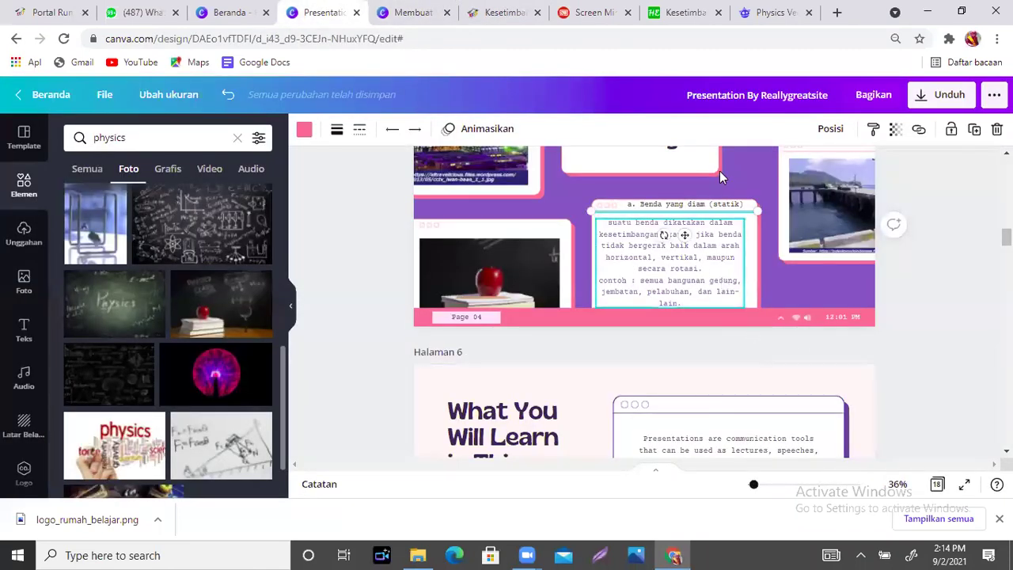
{"action": "double_click", "coordinate": [735, 203]}
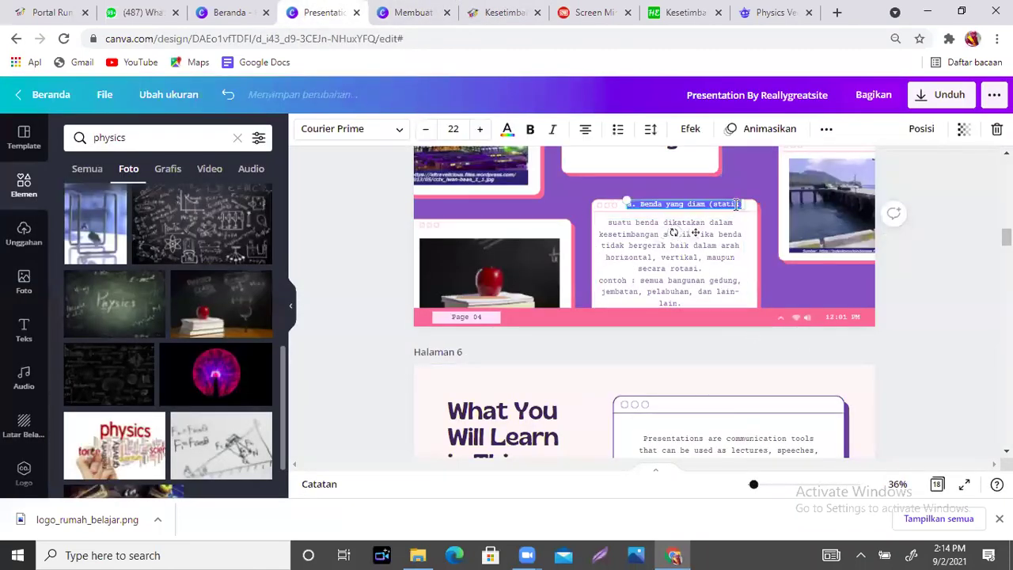
{"action": "key", "text": "ctrl+v"}
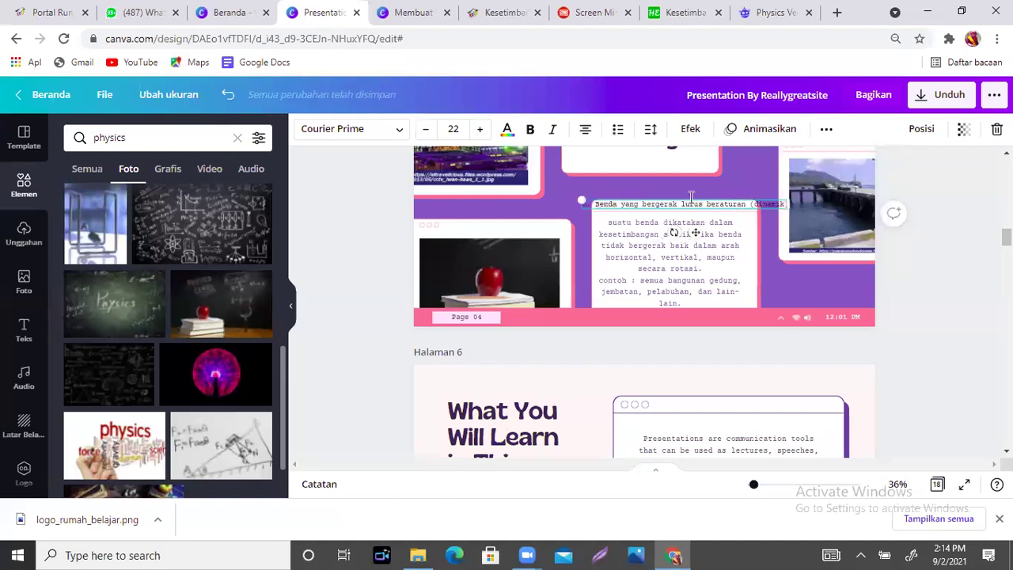
- Try to fit the dynamic heading into the title strip of page 5's text panel by scaling it to size 15,3
{"action": "left_click_drag", "start_coordinate": [582, 200], "coordinate": [644, 205]}
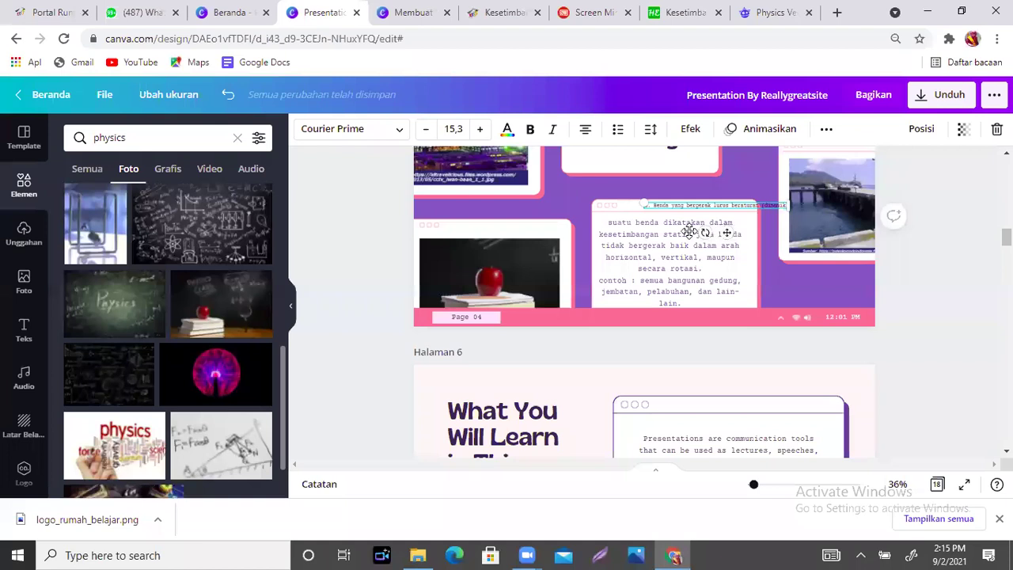
{"action": "left_click_drag", "start_coordinate": [723, 232], "coordinate": [697, 230]}
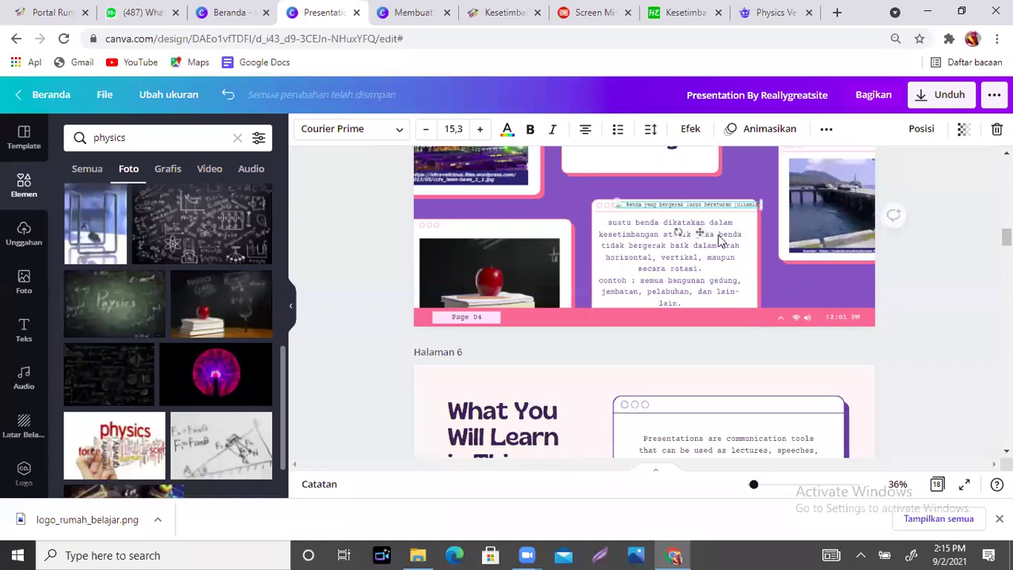
{"action": "left_click", "coordinate": [758, 258]}
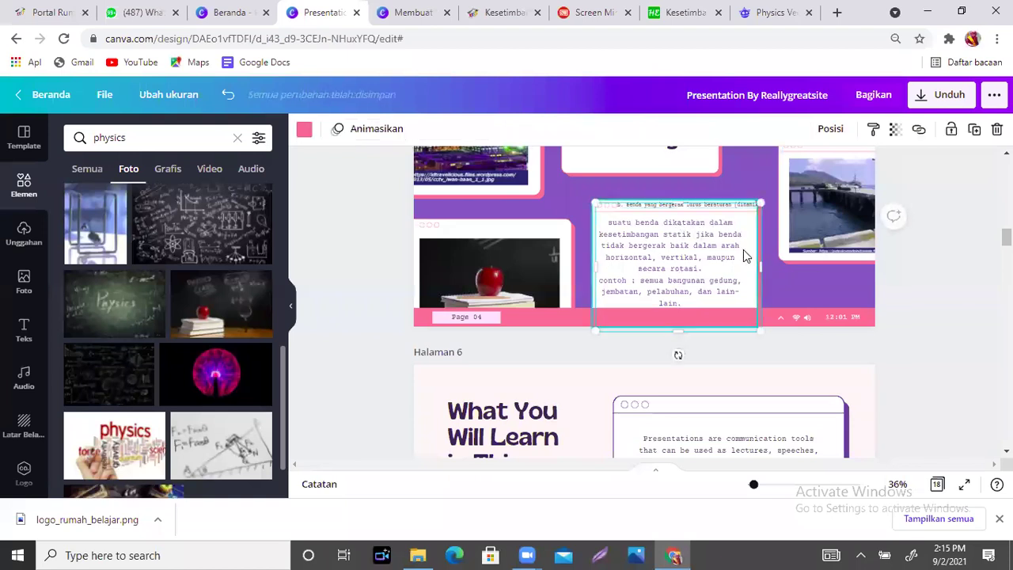
{"action": "left_click", "coordinate": [742, 249]}
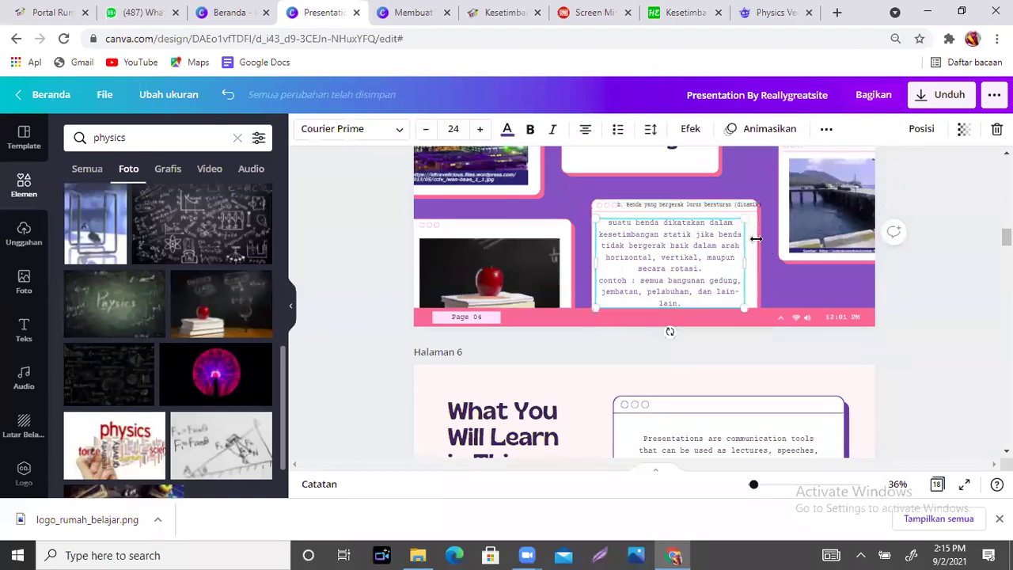
{"action": "left_click", "coordinate": [695, 207]}
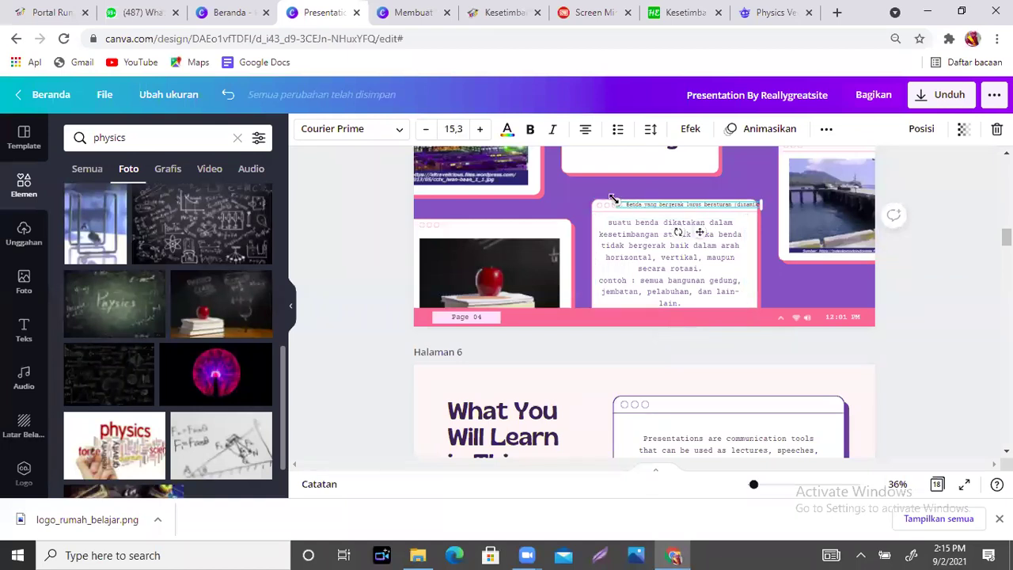
- Place the dynamic heading just above page 5's text panel, scaled to size 17,9 and aligned with the panel's width
{"action": "left_click_drag", "start_coordinate": [619, 198], "coordinate": [691, 216]}
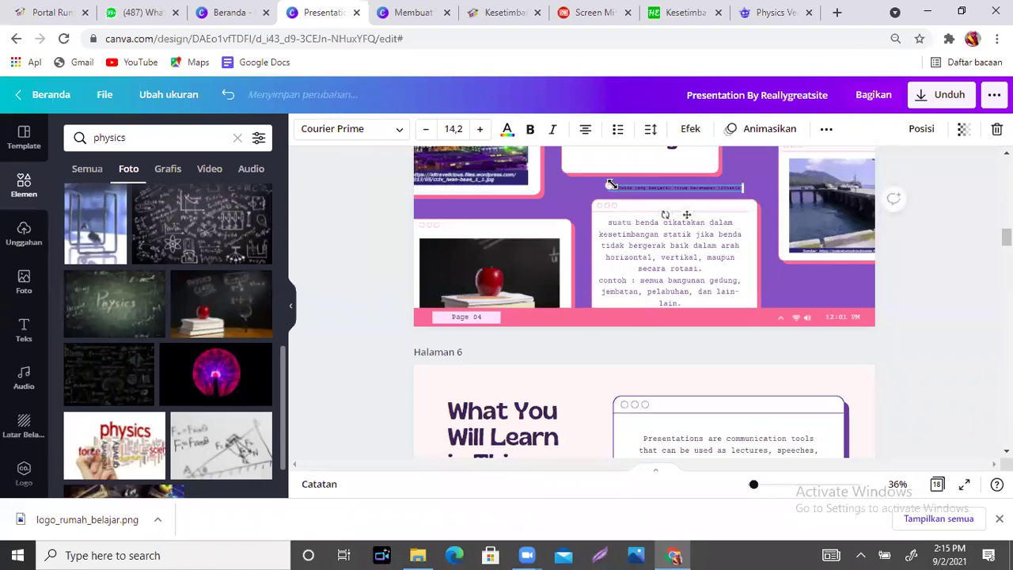
{"action": "left_click_drag", "start_coordinate": [608, 184], "coordinate": [574, 184]}
{"action": "left_click_drag", "start_coordinate": [671, 215], "coordinate": [691, 216]}
{"action": "key", "text": "Left"}
{"action": "key", "text": "Left"}
{"action": "key", "text": "Left"}
{"action": "key", "text": "Left"}
{"action": "key", "text": "Left"}
{"action": "key", "text": "Left"}
{"action": "key", "text": "Left"}
{"action": "key", "text": "Left"}
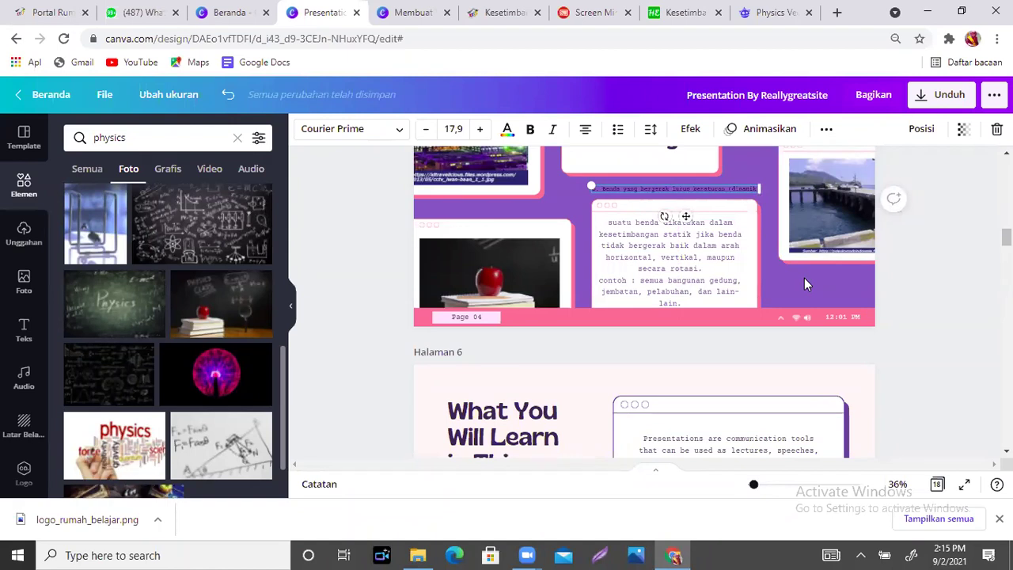
{"action": "left_click", "coordinate": [804, 278]}
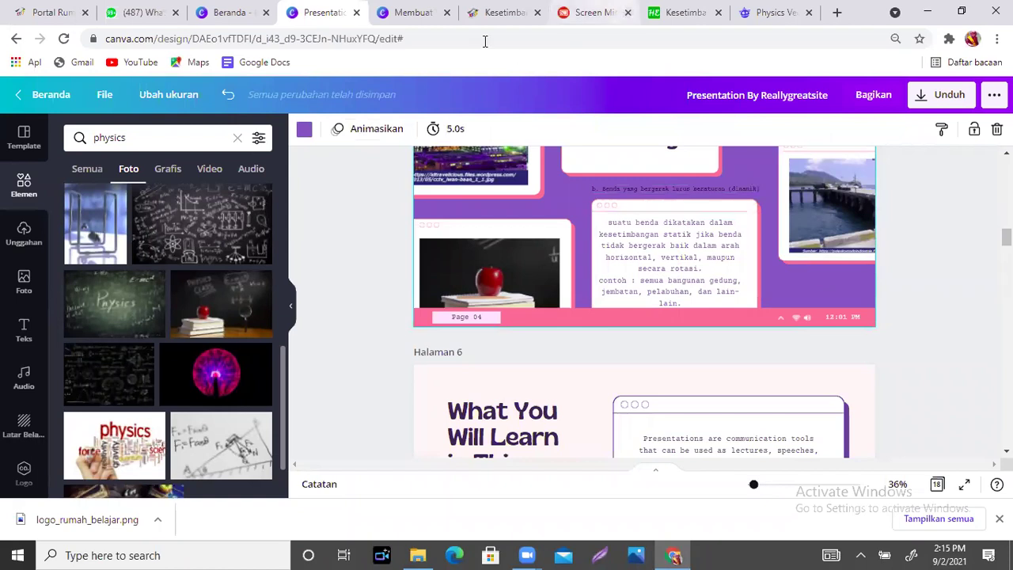
- Copy the sentence starting "Contoh : gerak meteor di ruang hampa" from the dynamic object section of the Sumber Belajar page
{"action": "left_click", "coordinate": [507, 13]}
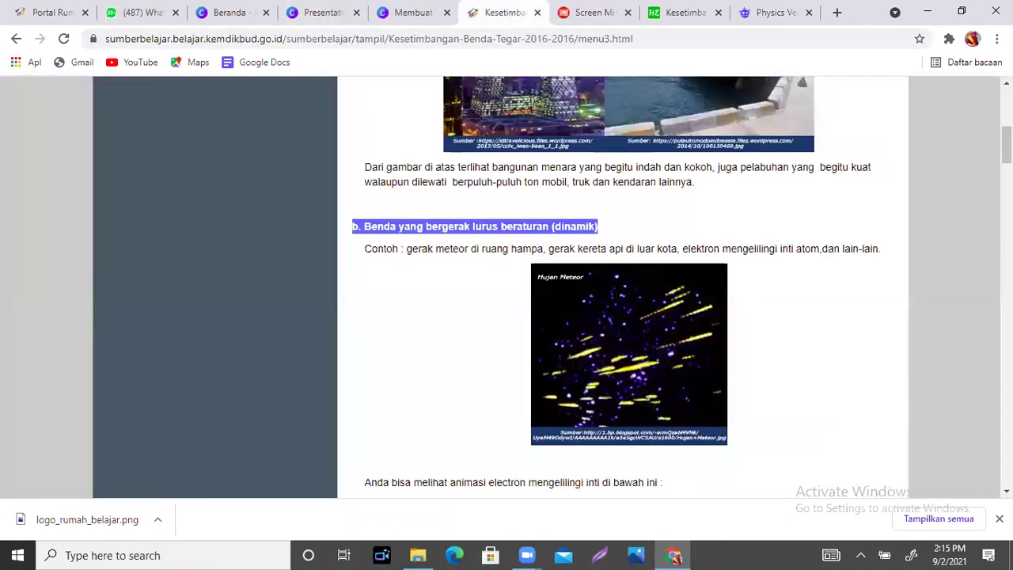
{"action": "scroll", "coordinate": [1005, 144], "scroll_direction": "down", "scroll_amount": 2}
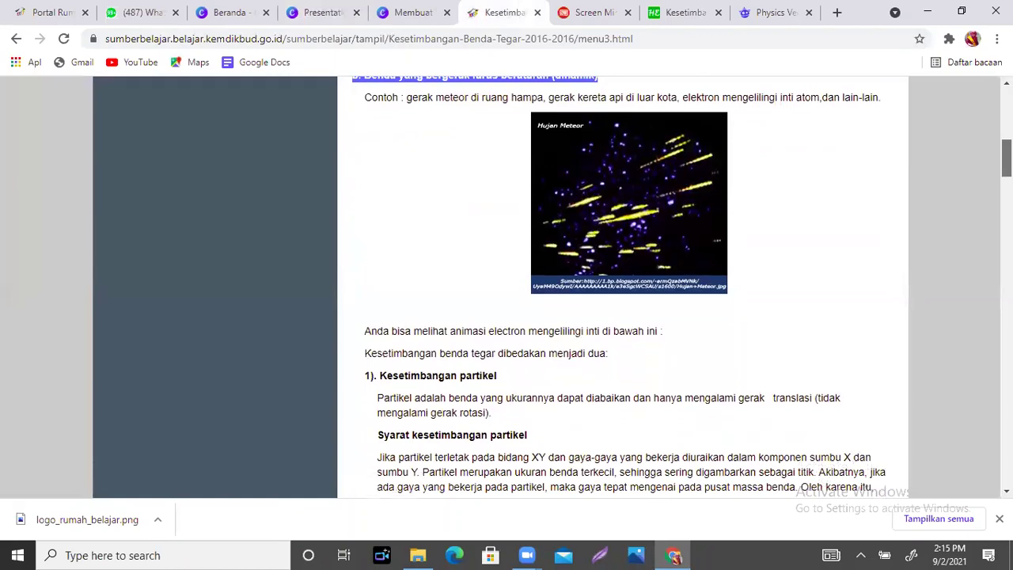
{"action": "scroll", "coordinate": [1006, 144], "scroll_direction": "down", "scroll_amount": 1}
{"action": "scroll", "coordinate": [1006, 144], "scroll_direction": "up", "scroll_amount": 3}
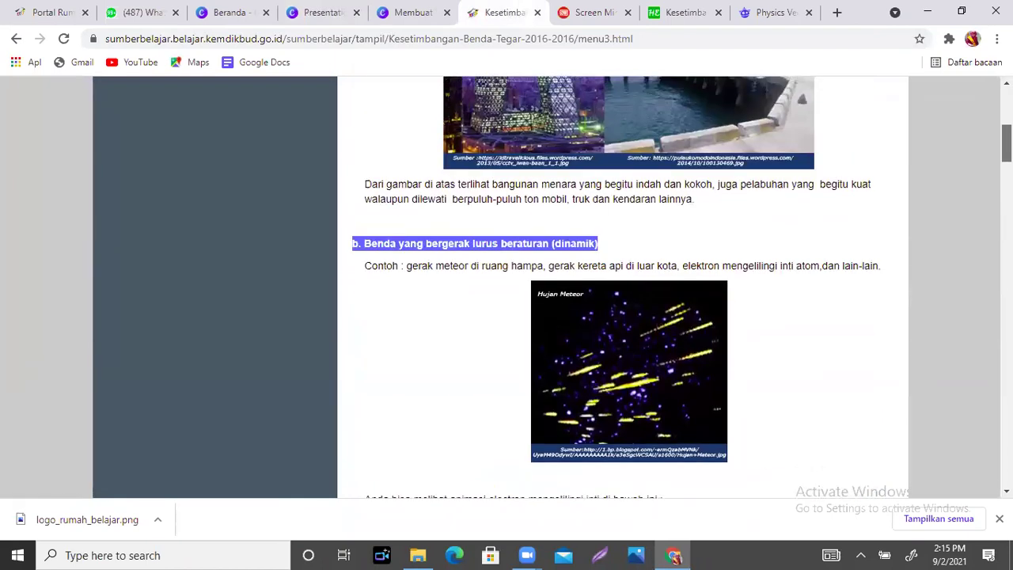
{"action": "scroll", "coordinate": [1006, 144], "scroll_direction": "down", "scroll_amount": 1}
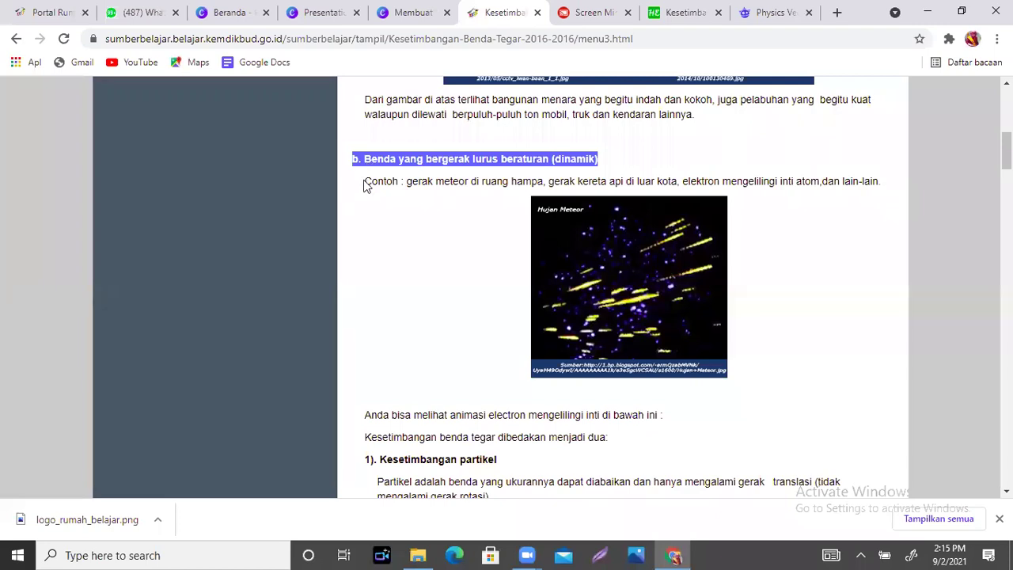
{"action": "left_click_drag", "start_coordinate": [362, 186], "coordinate": [885, 191]}
{"action": "key", "text": "ctrl+c"}
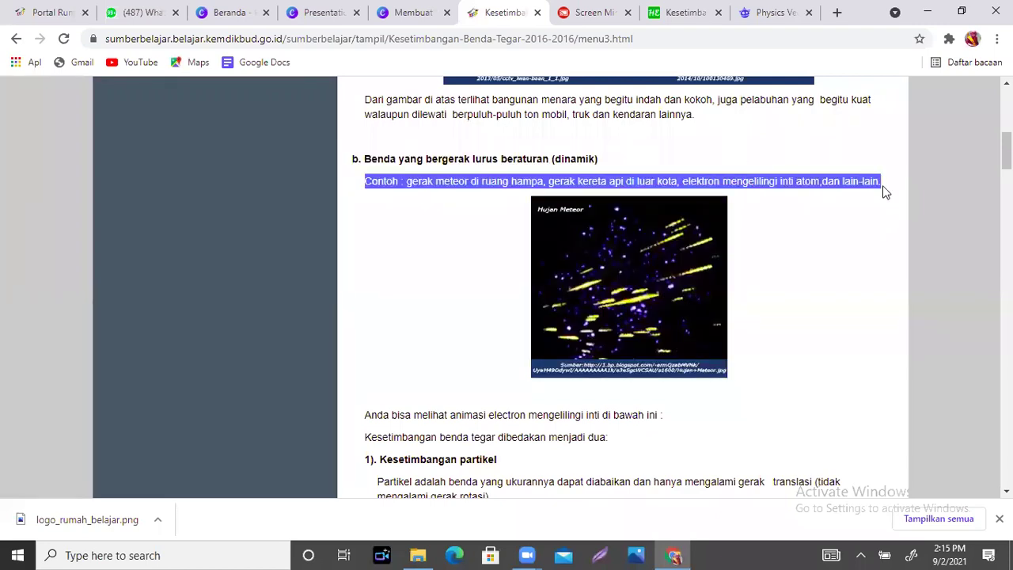
- Paste the copied example sentence on page 5 of the Canva presentation and delete the static equilibrium text from the panel
{"action": "left_click", "coordinate": [321, 12]}
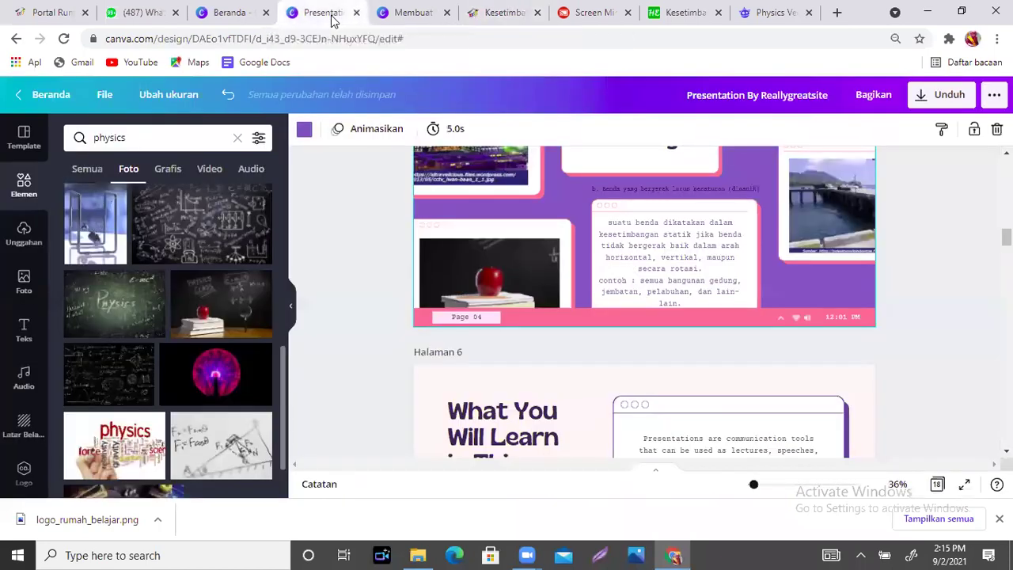
{"action": "left_click", "coordinate": [716, 266]}
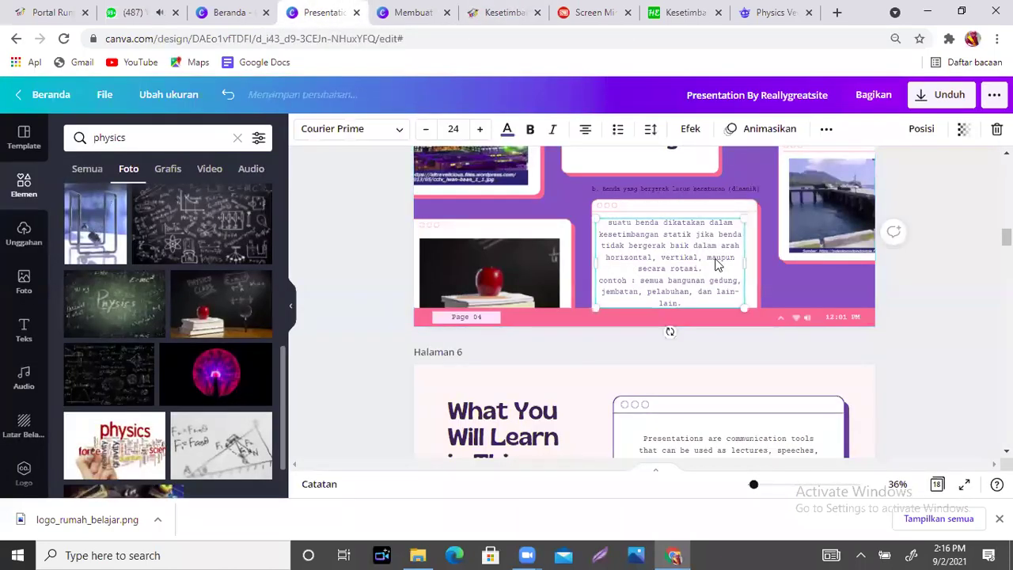
{"action": "key", "text": "ctrl+v"}
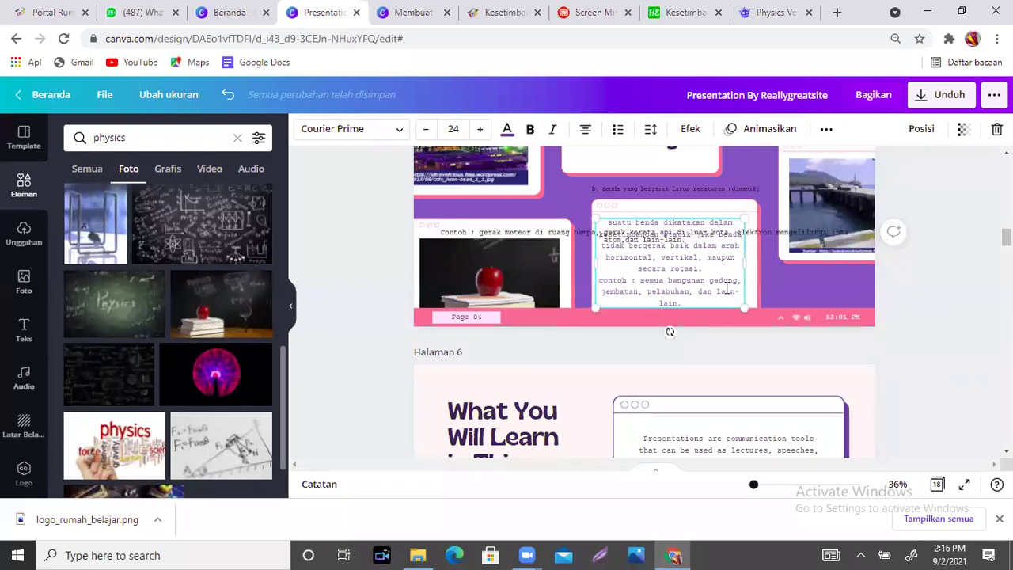
{"action": "left_click", "coordinate": [813, 282]}
{"action": "left_click", "coordinate": [706, 272]}
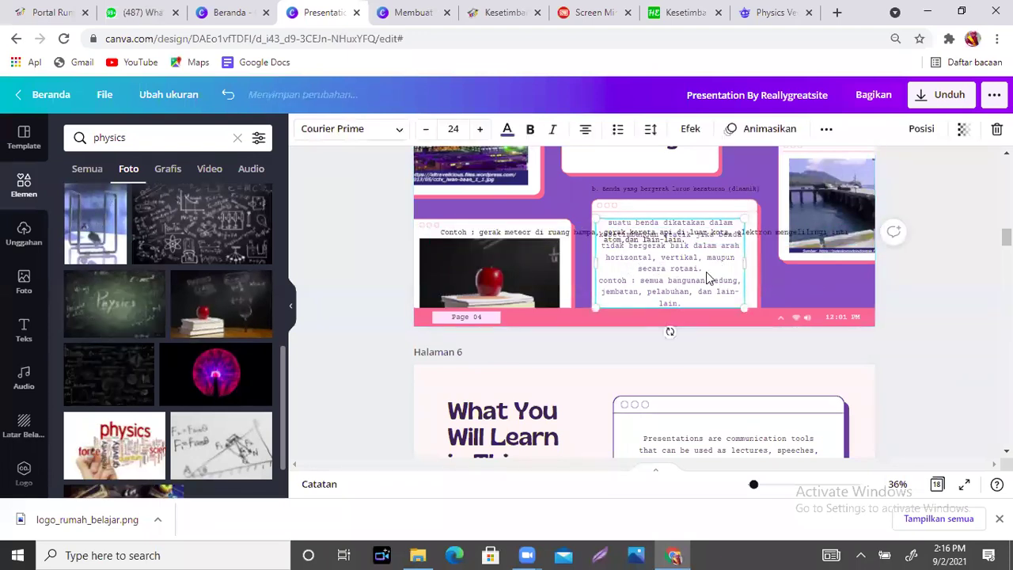
{"action": "key", "text": "Delete"}
- Narrow the pasted example text to the panel's width, enlarge it to size 31,3 and position it inside page 5's text panel
{"action": "left_click", "coordinate": [602, 234]}
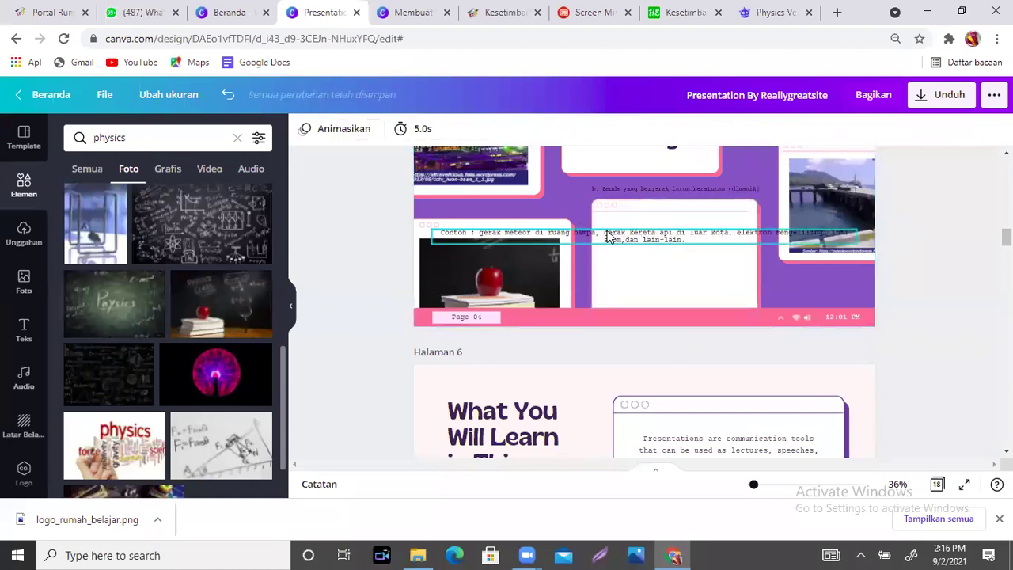
{"action": "left_click_drag", "start_coordinate": [602, 233], "coordinate": [739, 270]}
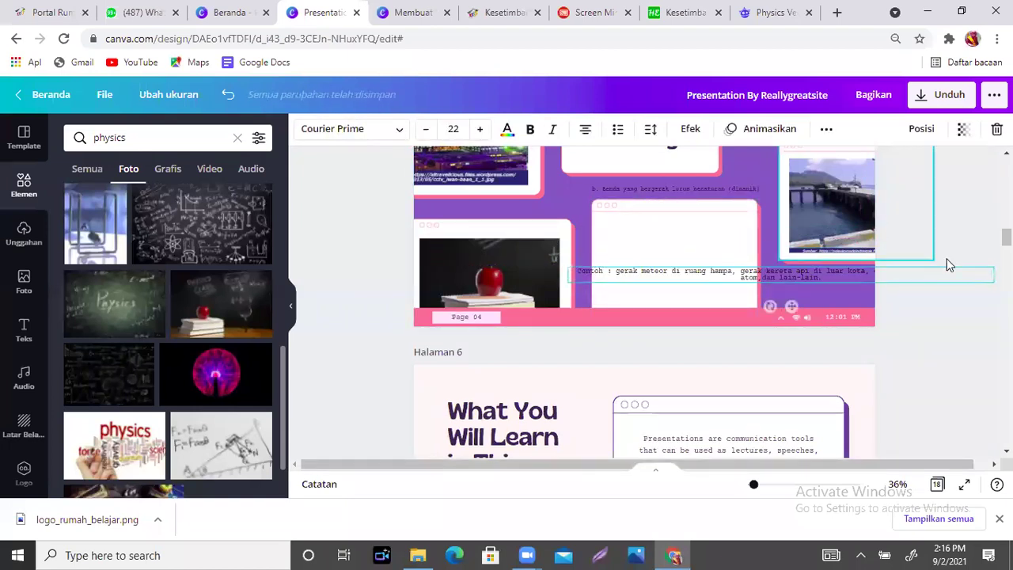
{"action": "left_click_drag", "start_coordinate": [995, 275], "coordinate": [714, 276]}
{"action": "left_click_drag", "start_coordinate": [562, 278], "coordinate": [615, 279]}
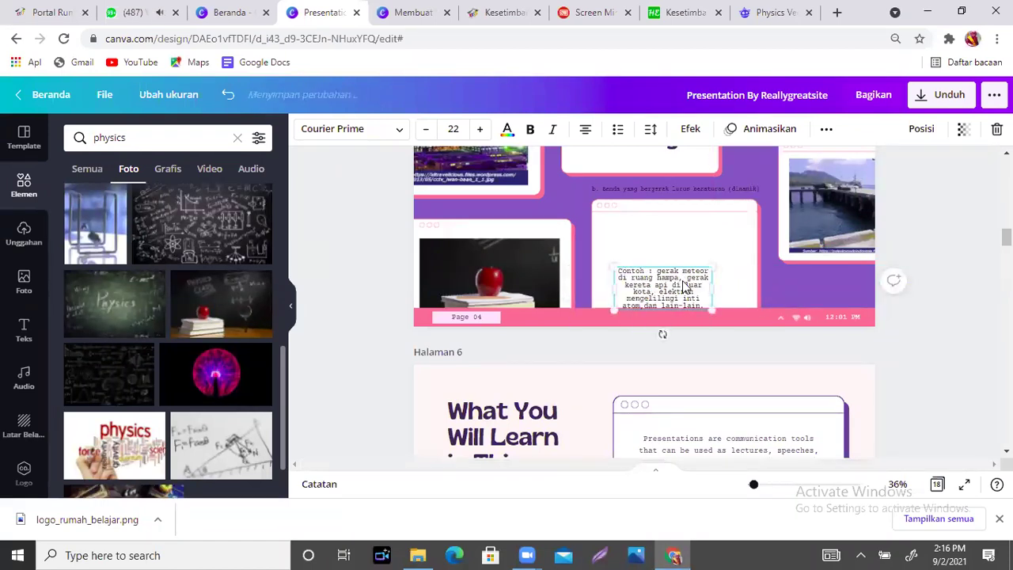
{"action": "left_click_drag", "start_coordinate": [690, 295], "coordinate": [679, 249]}
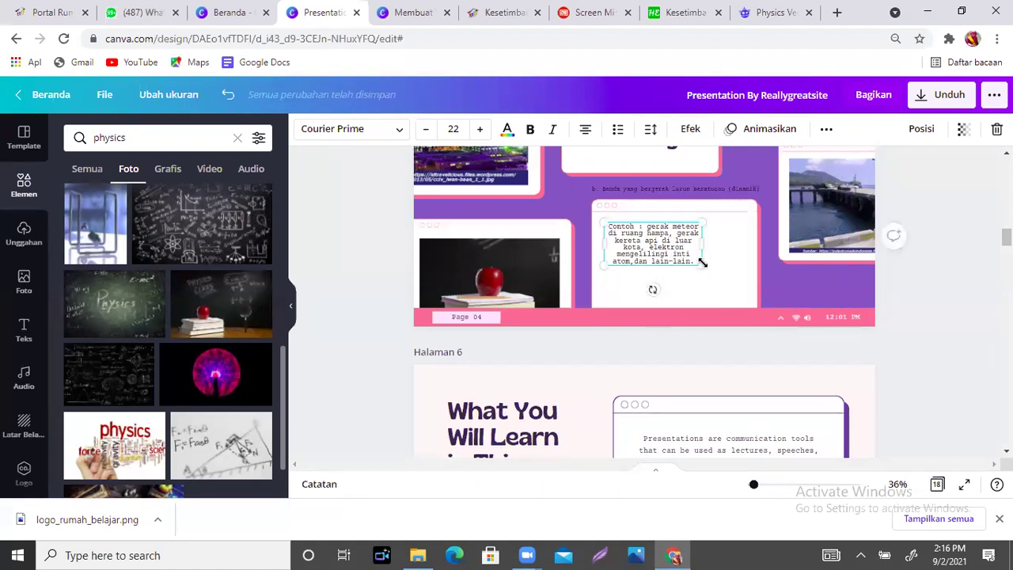
{"action": "left_click_drag", "start_coordinate": [706, 272], "coordinate": [739, 299]}
{"action": "left_click", "coordinate": [782, 288]}
{"action": "left_click", "coordinate": [708, 267]}
{"action": "mouse_move", "coordinate": [708, 267]}
{"action": "left_mouse_down"}
{"action": "mouse_move", "coordinate": [708, 277]}
{"action": "mouse_move", "coordinate": [704, 269]}
{"action": "left_mouse_up"}
- Check the rigid body equilibrium article on haloedukasi.com, return to the Canva presentation and review page 5's example text
{"action": "left_click", "coordinate": [685, 12]}
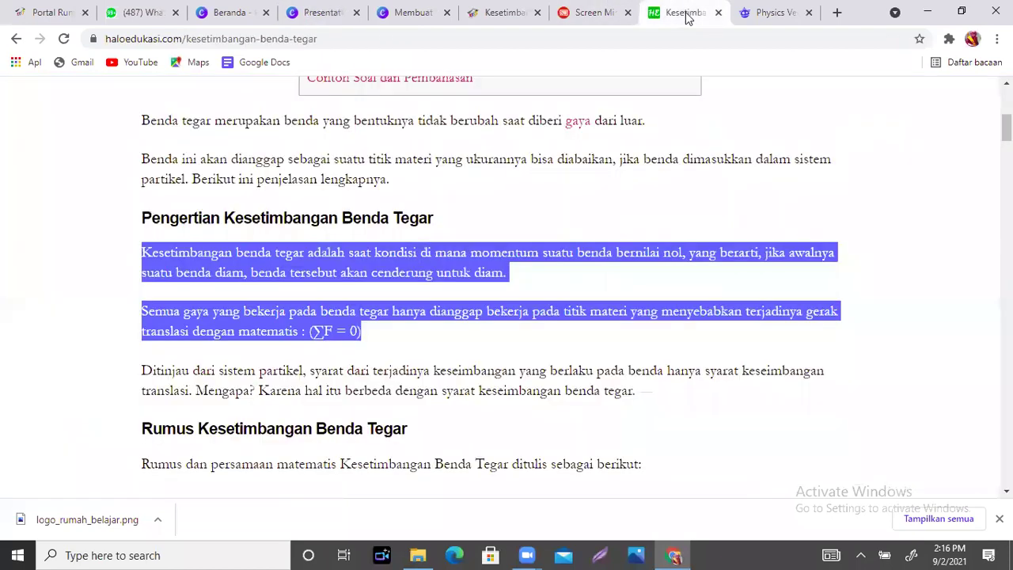
{"action": "left_click", "coordinate": [331, 41]}
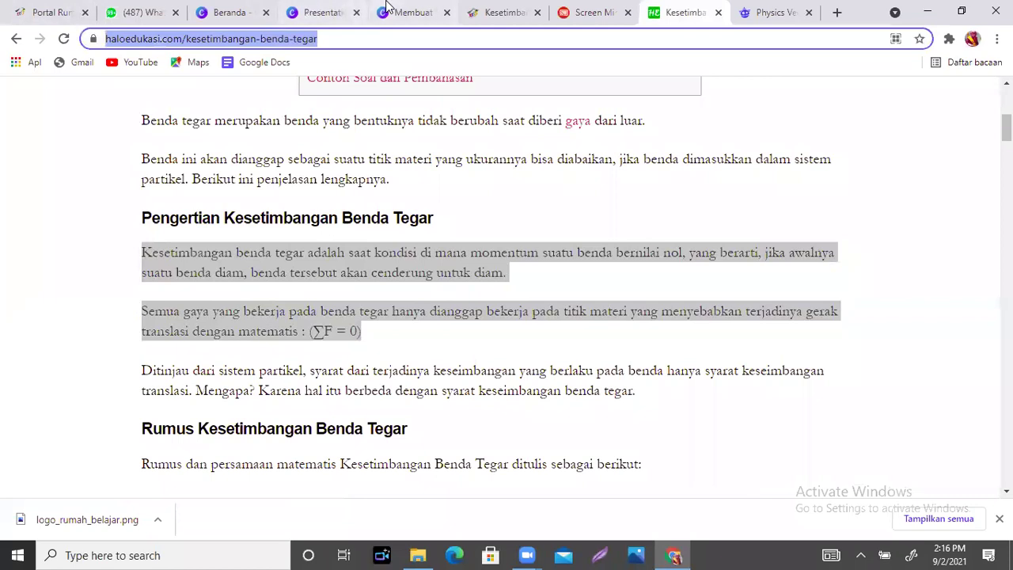
{"action": "left_click", "coordinate": [411, 13]}
{"action": "left_click", "coordinate": [331, 11]}
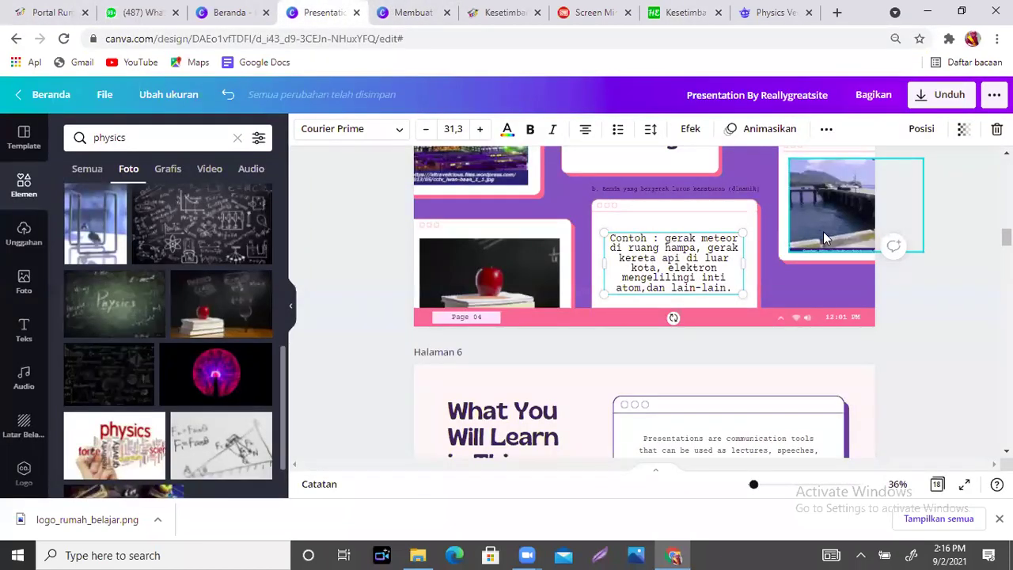
{"action": "triple_click", "coordinate": [710, 253]}
{"action": "left_click", "coordinate": [783, 283]}
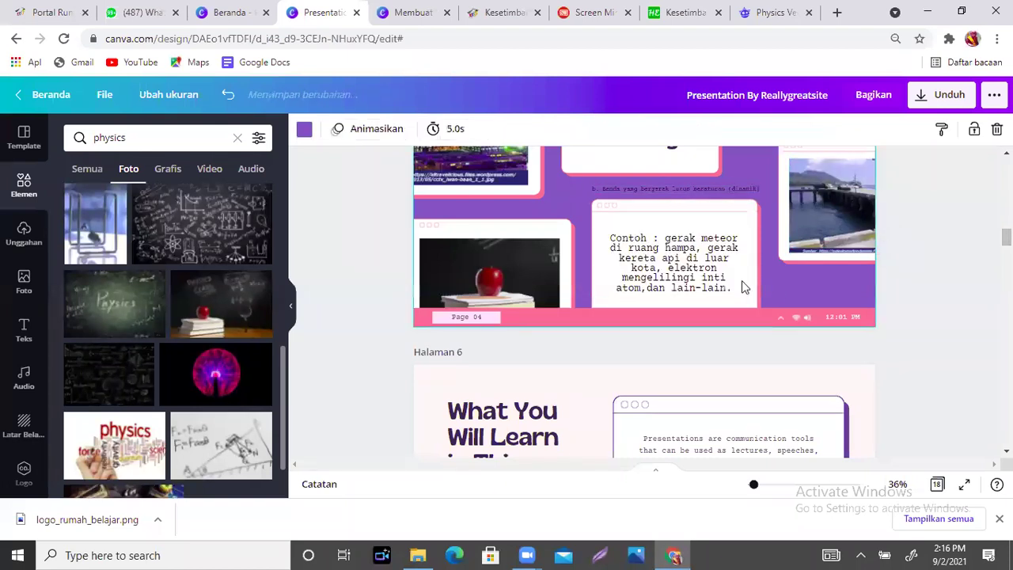
{"action": "mouse_move", "coordinate": [735, 278]}
{"action": "left_mouse_down"}
{"action": "mouse_move", "coordinate": [729, 267]}
{"action": "mouse_move", "coordinate": [730, 277]}
{"action": "left_mouse_up"}
- Look through the Sumber Belajar page, from the particle equilibrium section back up to the introduction on equilibrium conditions
{"action": "left_click", "coordinate": [500, 13]}
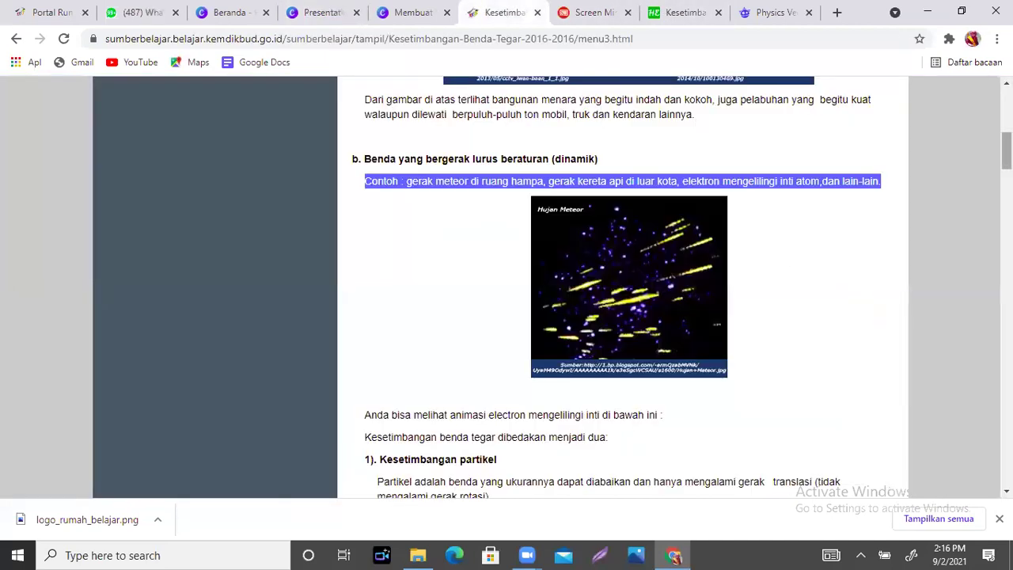
{"action": "left_click_drag", "start_coordinate": [1006, 150], "coordinate": [1006, 173]}
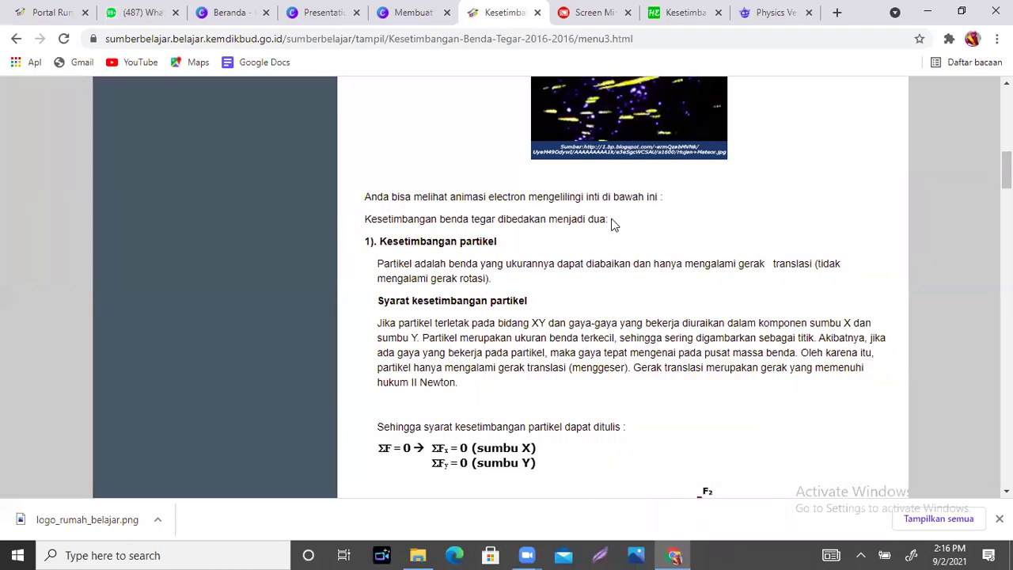
{"action": "left_click_drag", "start_coordinate": [1006, 167], "coordinate": [1006, 103]}
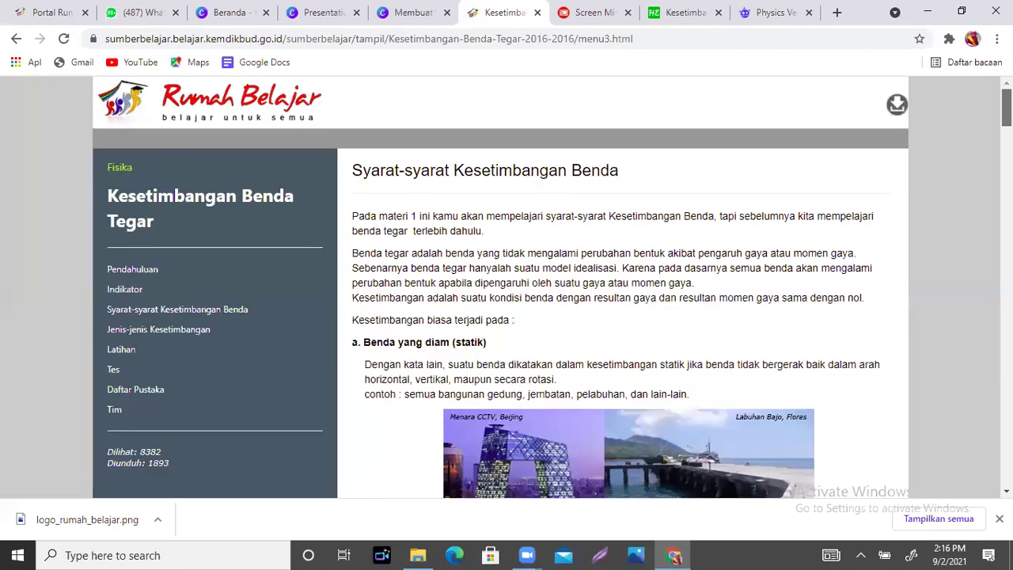
- Check the types-of-equilibrium section of the Sumber Belajar module, then read the particle and rotational equilibrium material in the equilibrium conditions section
{"action": "left_click", "coordinate": [158, 328]}
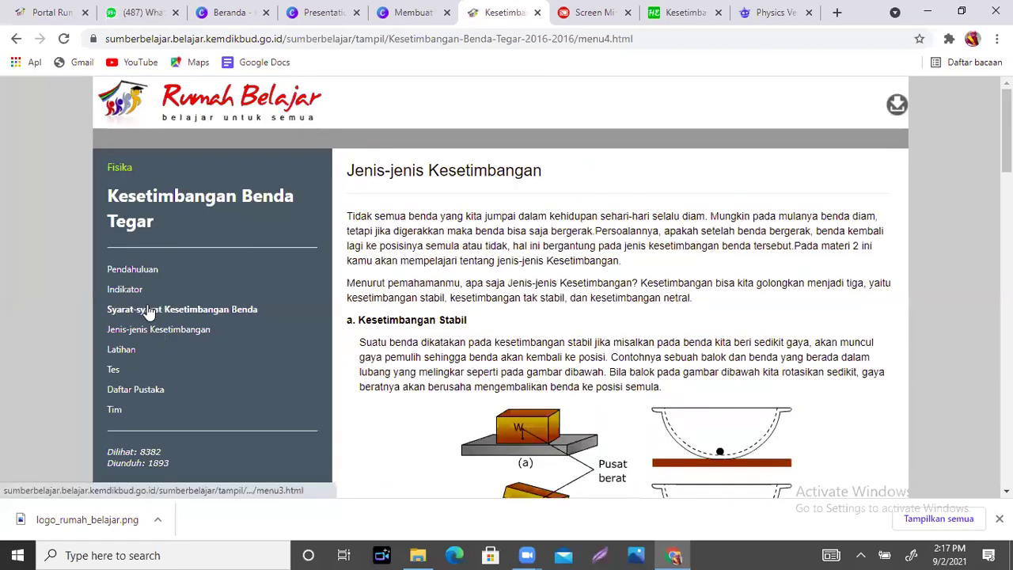
{"action": "left_click", "coordinate": [147, 311]}
{"action": "left_click_drag", "start_coordinate": [1006, 107], "coordinate": [1006, 194]}
{"action": "scroll", "coordinate": [623, 284], "scroll_direction": "up", "scroll_amount": 1}
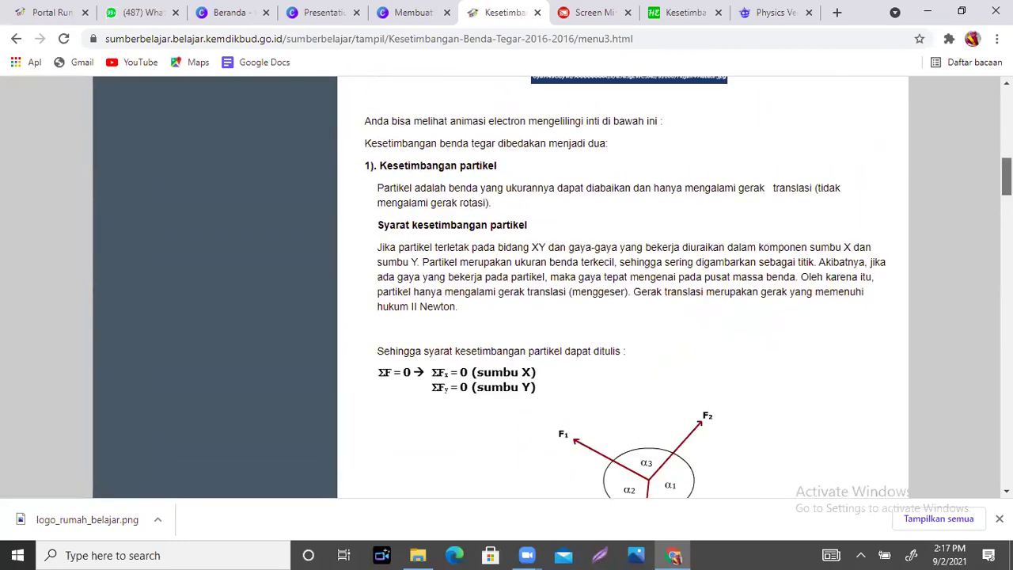
{"action": "scroll", "coordinate": [623, 285], "scroll_direction": "down", "scroll_amount": 11}
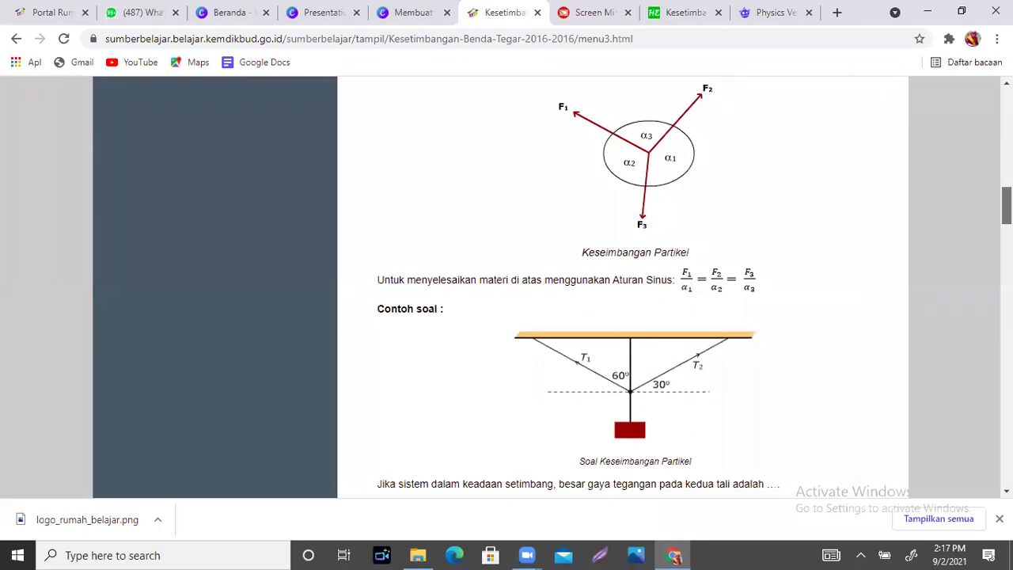
{"action": "scroll", "coordinate": [623, 285], "scroll_direction": "down", "scroll_amount": 9}
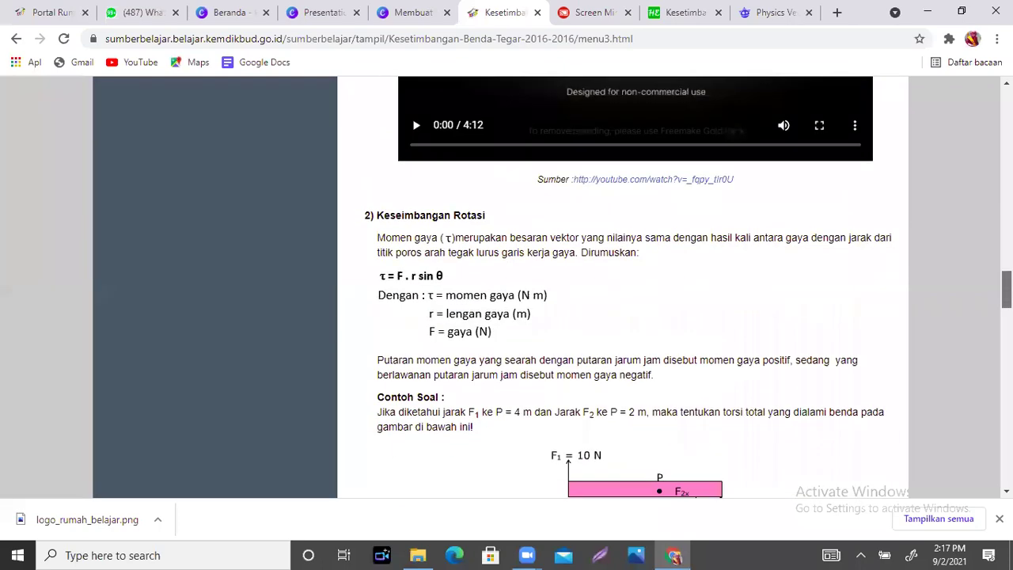
{"action": "scroll", "coordinate": [694, 201], "scroll_direction": "up", "scroll_amount": 8}
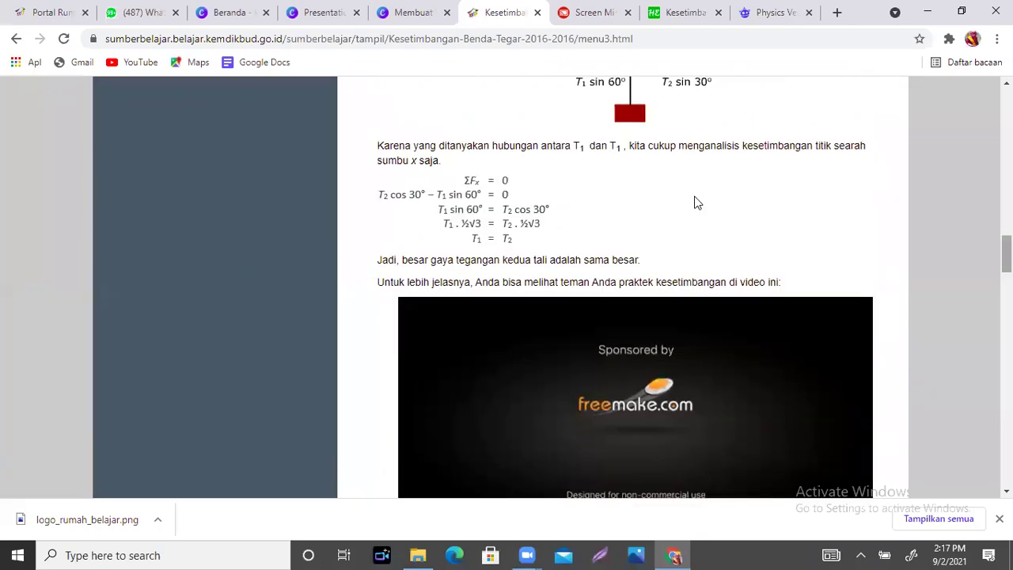
- Return to the Canva presentation and look through the template pages from page 6 to page 10 for a suitable layout
{"action": "left_click", "coordinate": [412, 16]}
{"action": "left_click", "coordinate": [319, 16]}
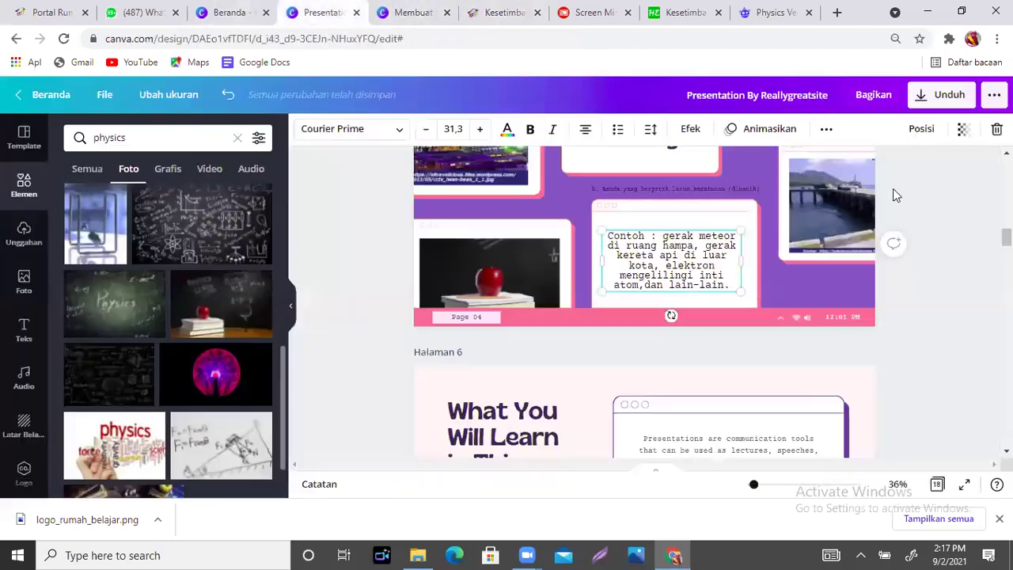
{"action": "scroll", "coordinate": [644, 301], "scroll_direction": "down", "scroll_amount": 3}
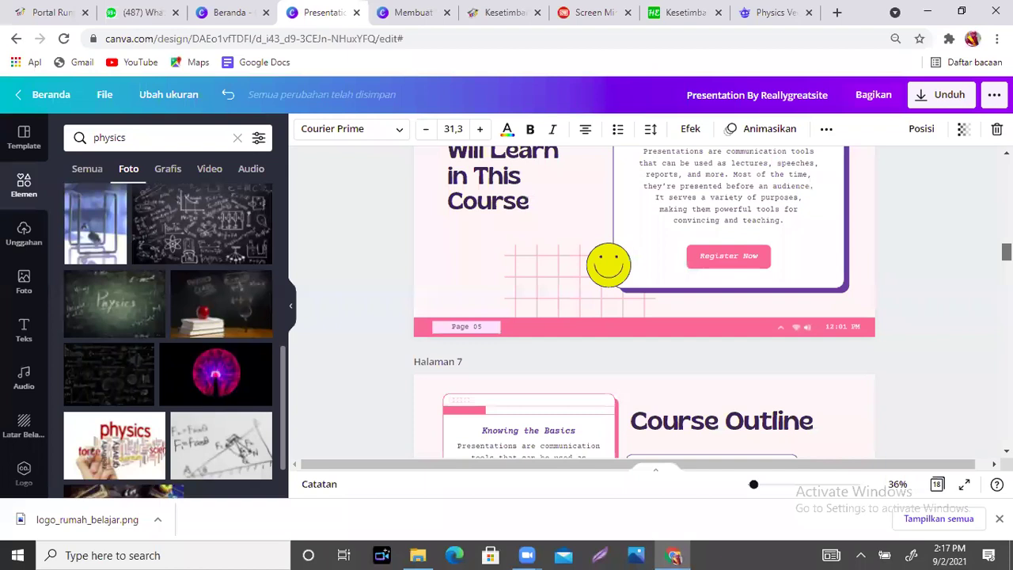
{"action": "scroll", "coordinate": [644, 301], "scroll_direction": "down", "scroll_amount": 7}
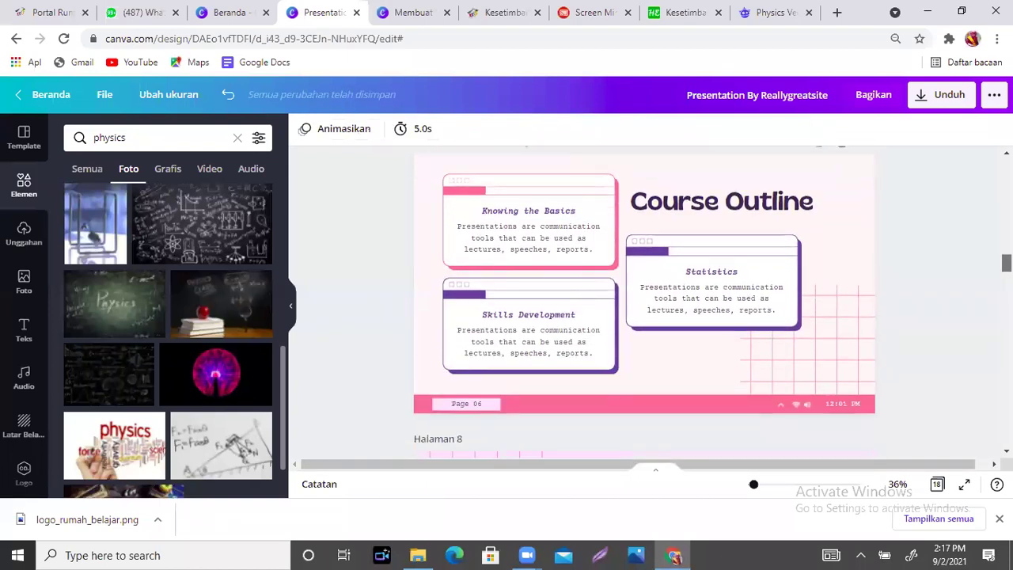
{"action": "scroll", "coordinate": [644, 301], "scroll_direction": "down", "scroll_amount": 5}
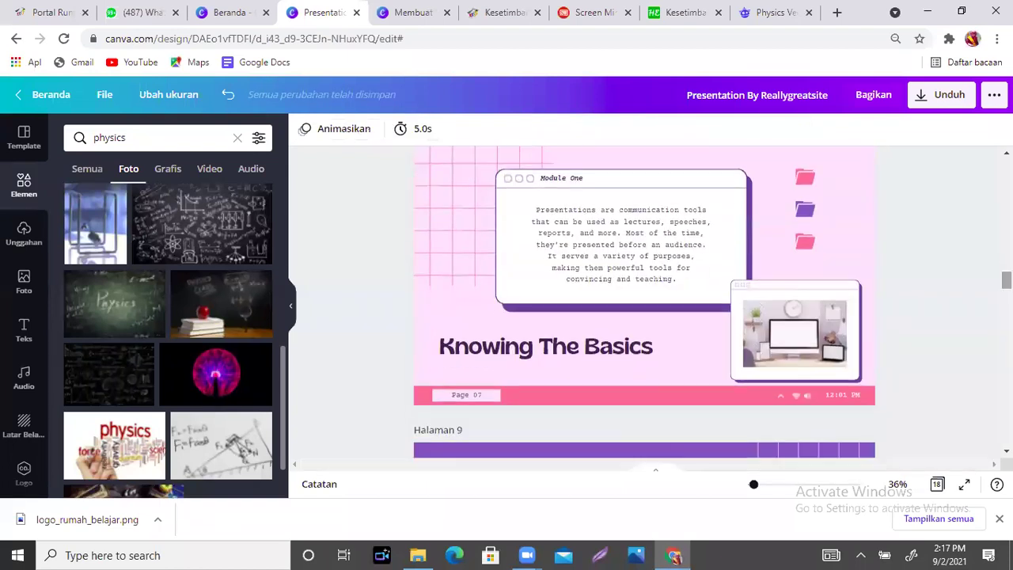
{"action": "scroll", "coordinate": [644, 301], "scroll_direction": "down", "scroll_amount": 4}
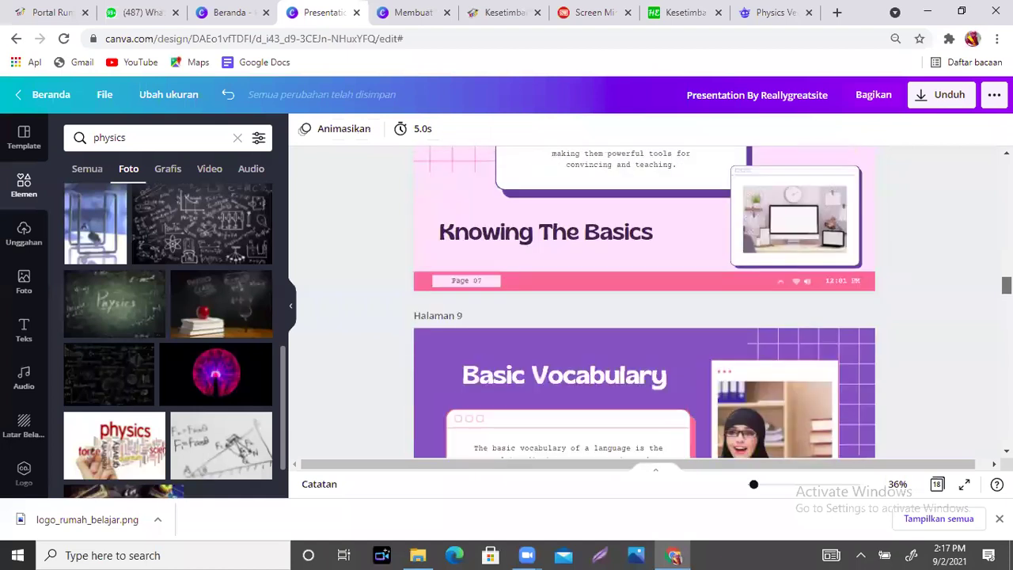
{"action": "scroll", "coordinate": [644, 301], "scroll_direction": "down", "scroll_amount": 3}
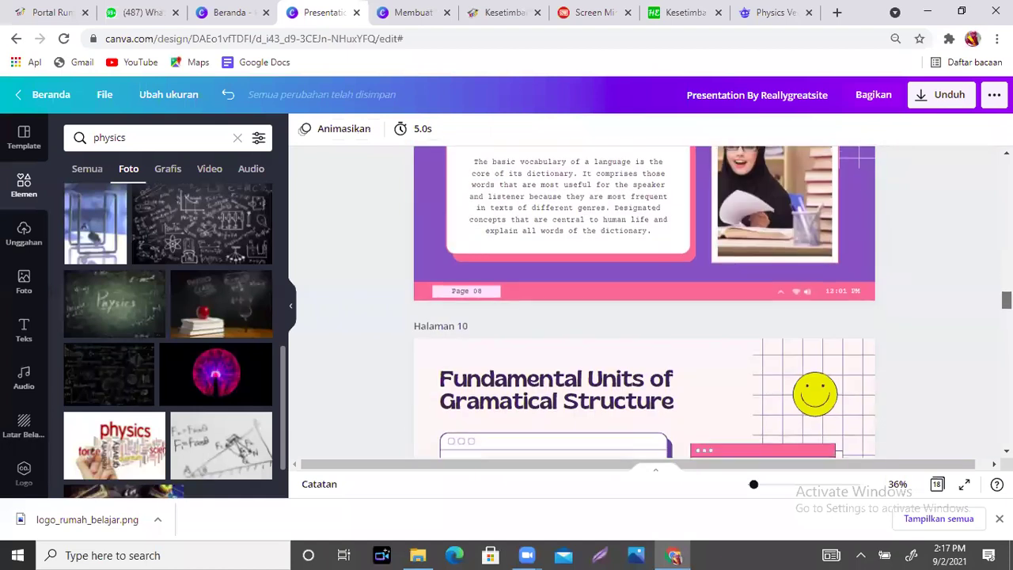
{"action": "scroll", "coordinate": [644, 301], "scroll_direction": "up", "scroll_amount": 8}
{"action": "scroll", "coordinate": [644, 301], "scroll_direction": "up", "scroll_amount": 12}
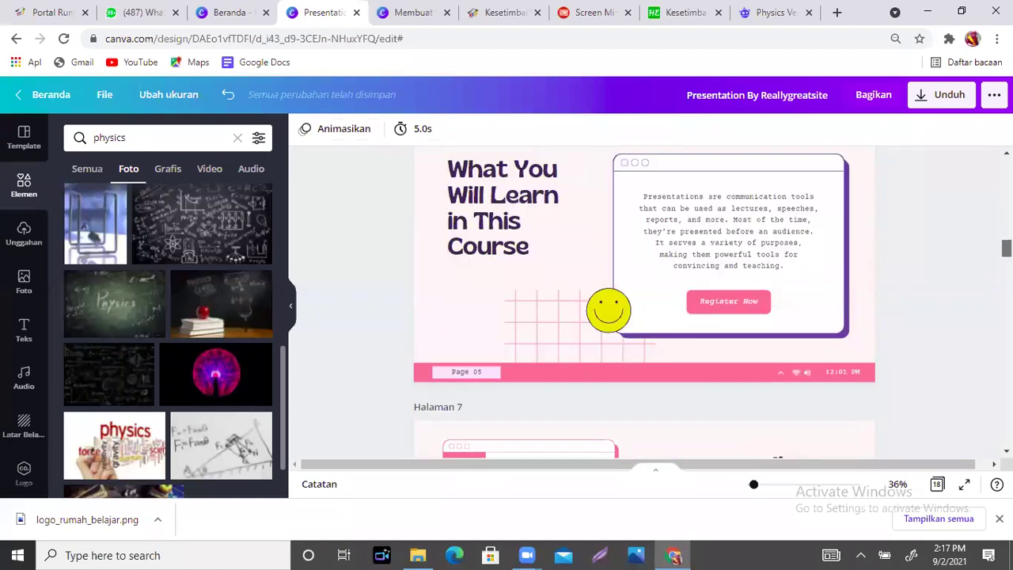
{"action": "scroll", "coordinate": [644, 301], "scroll_direction": "down", "scroll_amount": 6}
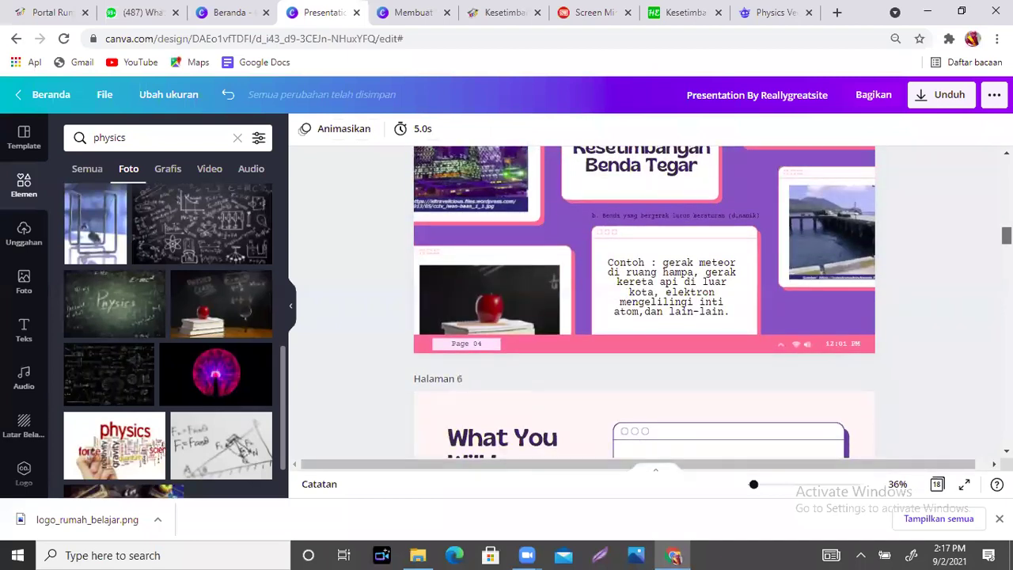
{"action": "scroll", "coordinate": [645, 301], "scroll_direction": "down", "scroll_amount": 3}
{"action": "scroll", "coordinate": [644, 301], "scroll_direction": "up", "scroll_amount": 1}
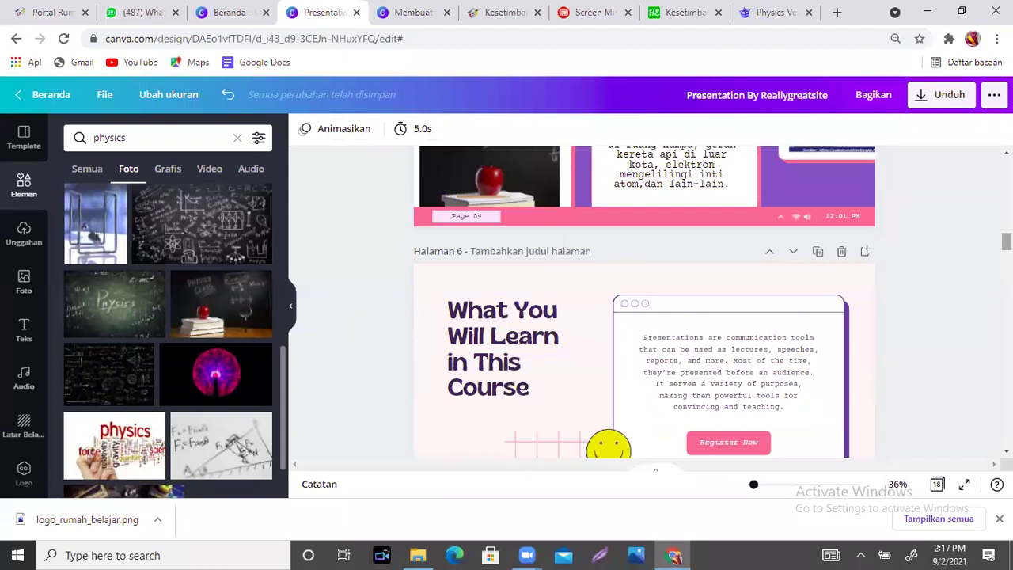
- Replace page 6's heading "What You Will Learn in This Course" with "Kesetimbangan benda tegar terbagi menjadi dua"
{"action": "double_click", "coordinate": [539, 348]}
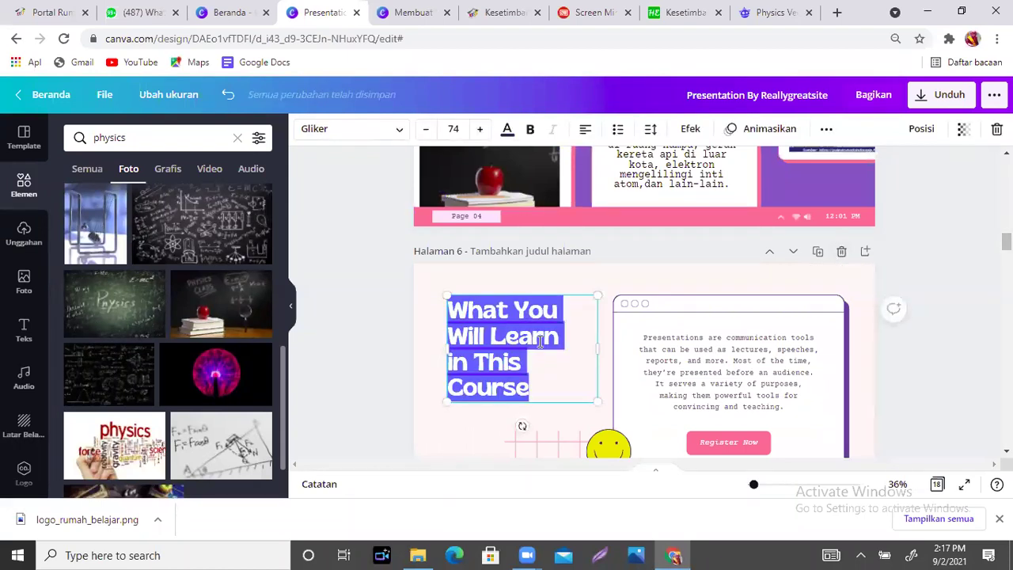
{"action": "type", "text": "K"}
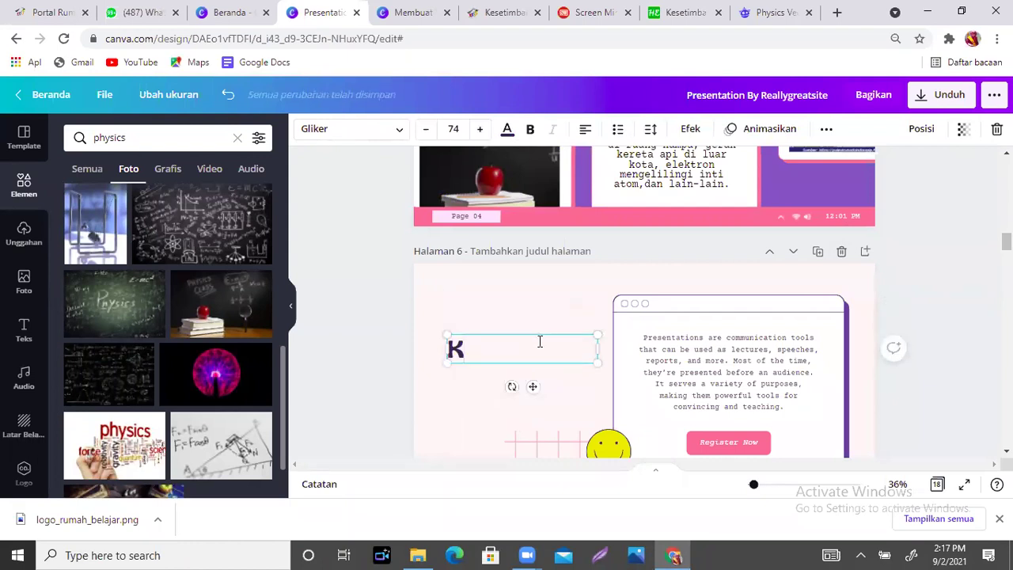
{"action": "type", "text": "esetimb"}
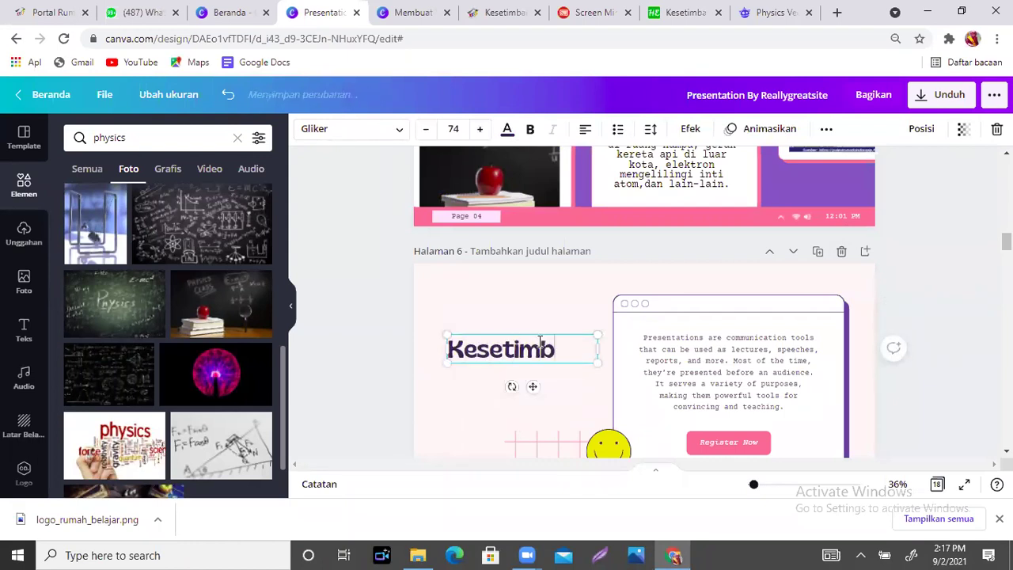
{"action": "type", "text": "angan benda "}
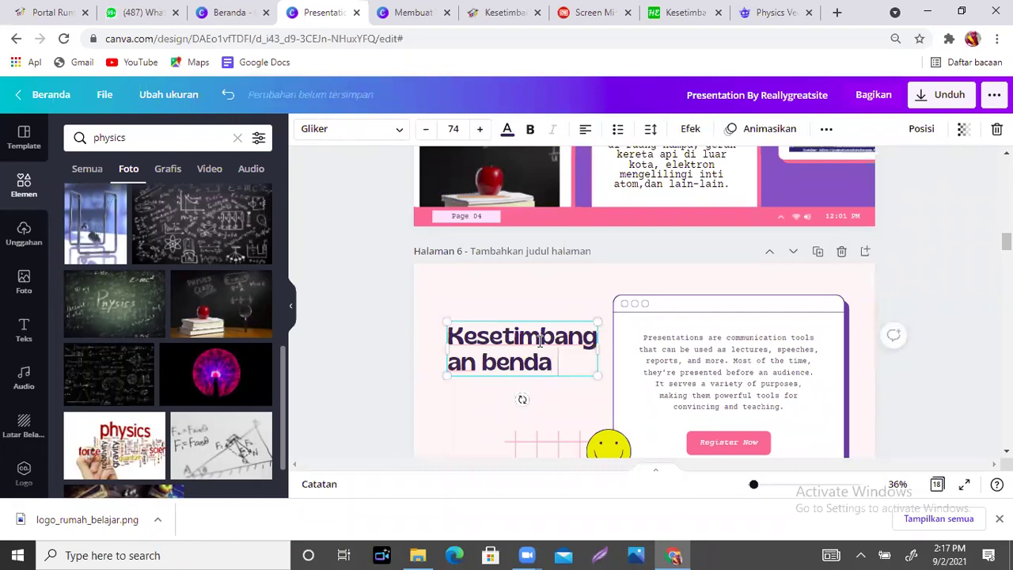
{"action": "type", "text": "tegar terbag"}
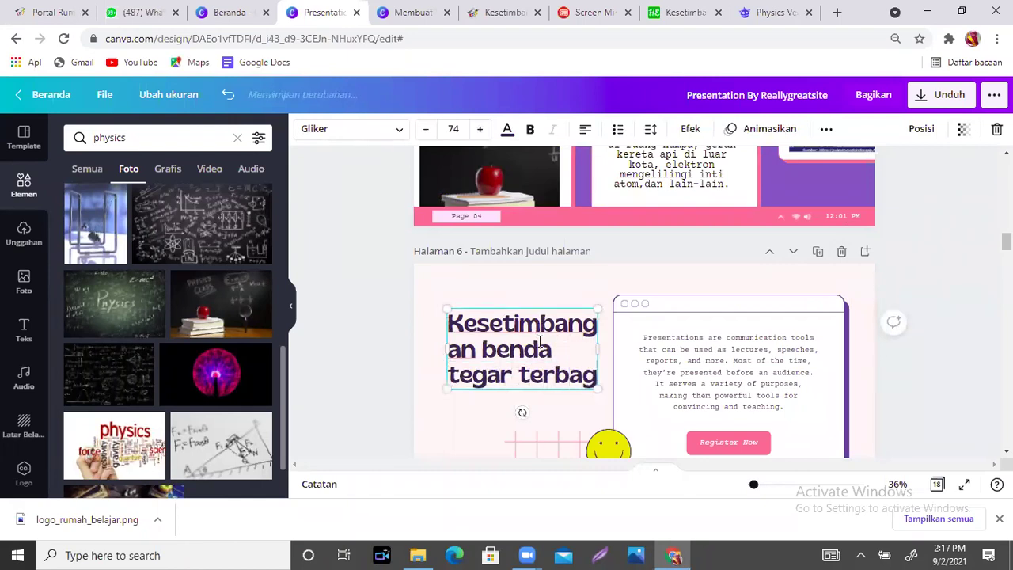
{"action": "type", "text": "i menjadi dua"}
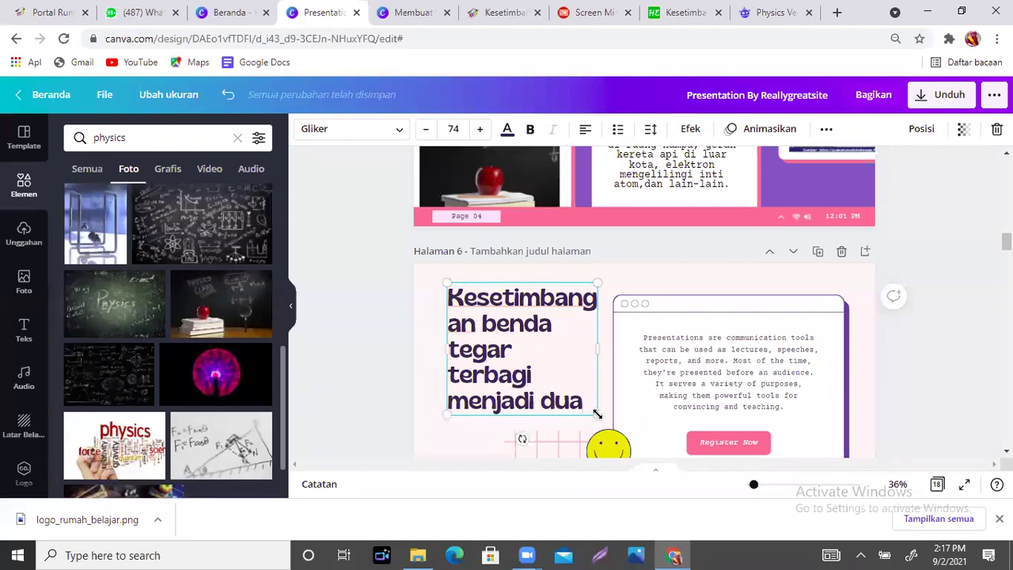
- Resize page 6's heading to font size 56 over three lines and position it beside the text panel
{"action": "left_click_drag", "start_coordinate": [531, 363], "coordinate": [588, 315]}
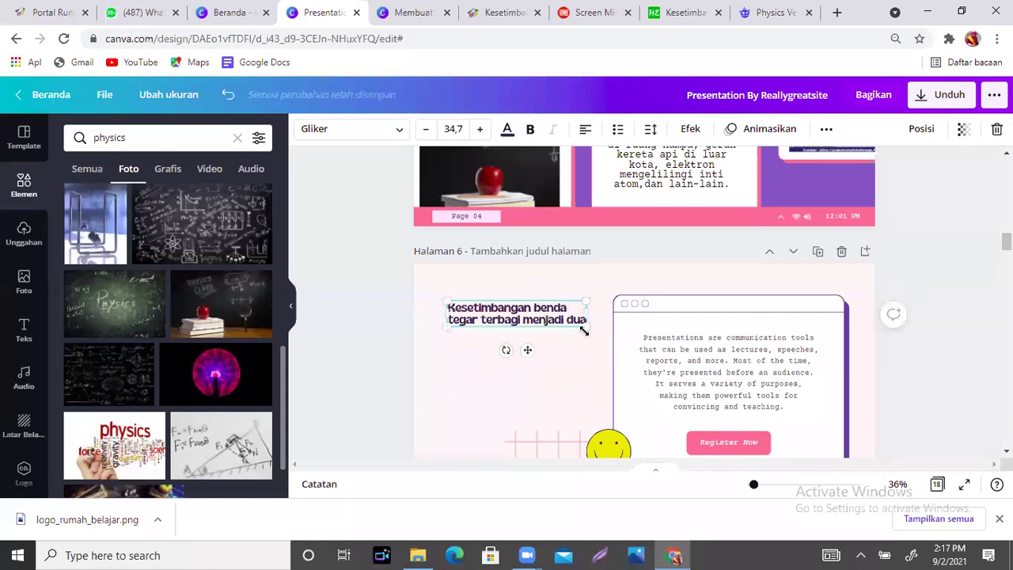
{"action": "left_click_drag", "start_coordinate": [552, 319], "coordinate": [606, 395]}
{"action": "left_click", "coordinate": [584, 388]}
{"action": "left_click", "coordinate": [522, 352]}
{"action": "left_click_drag", "start_coordinate": [520, 362], "coordinate": [498, 400]}
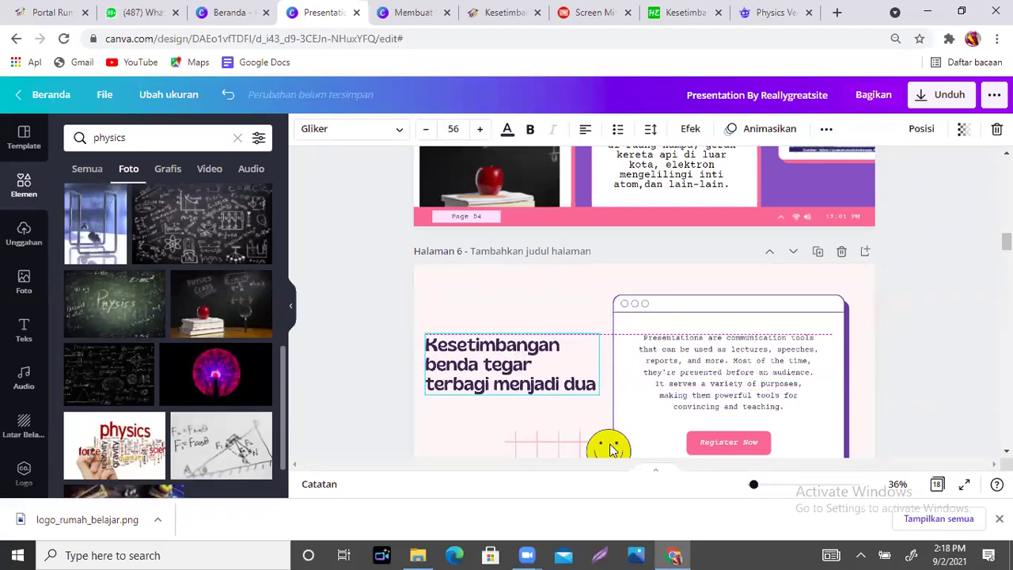
- Replace page 6's panel placeholder text with the Sumber Belajar passage from "1). Kesetimbangan partikel" through "hukum II Newton."
{"action": "left_click", "coordinate": [725, 361]}
{"action": "left_click", "coordinate": [724, 361]}
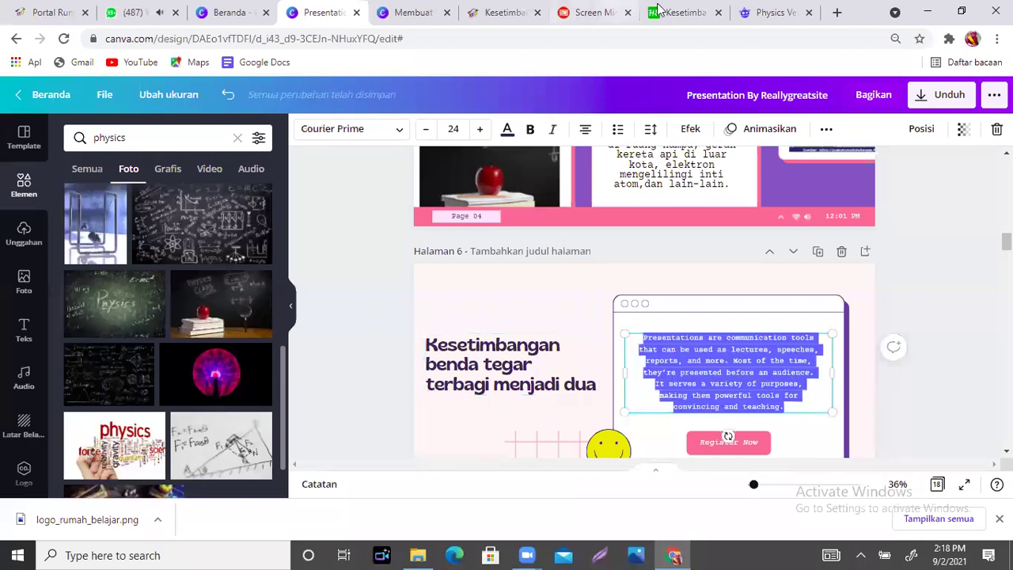
{"action": "left_click", "coordinate": [506, 13]}
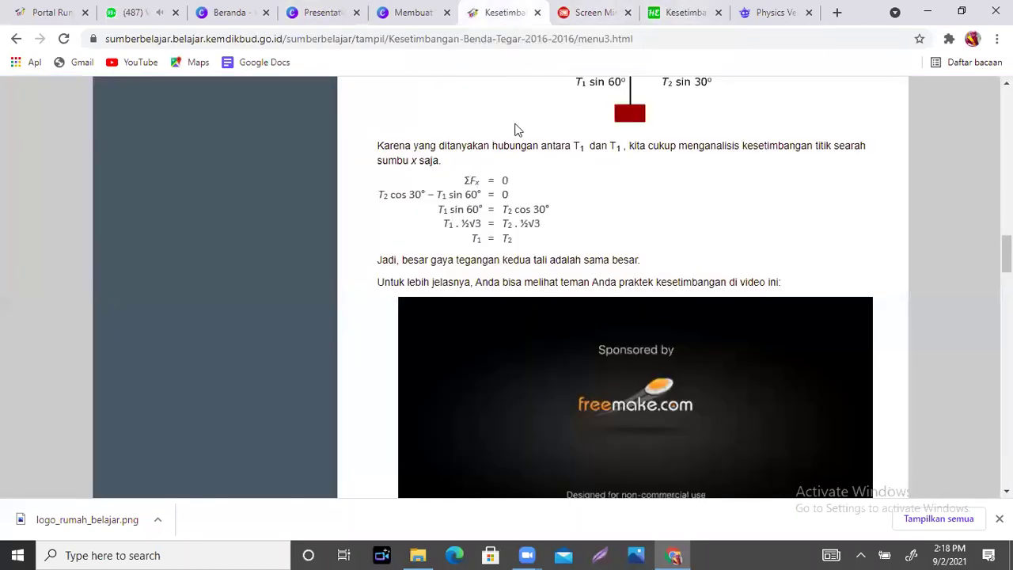
{"action": "scroll", "coordinate": [625, 285], "scroll_direction": "up", "scroll_amount": 10}
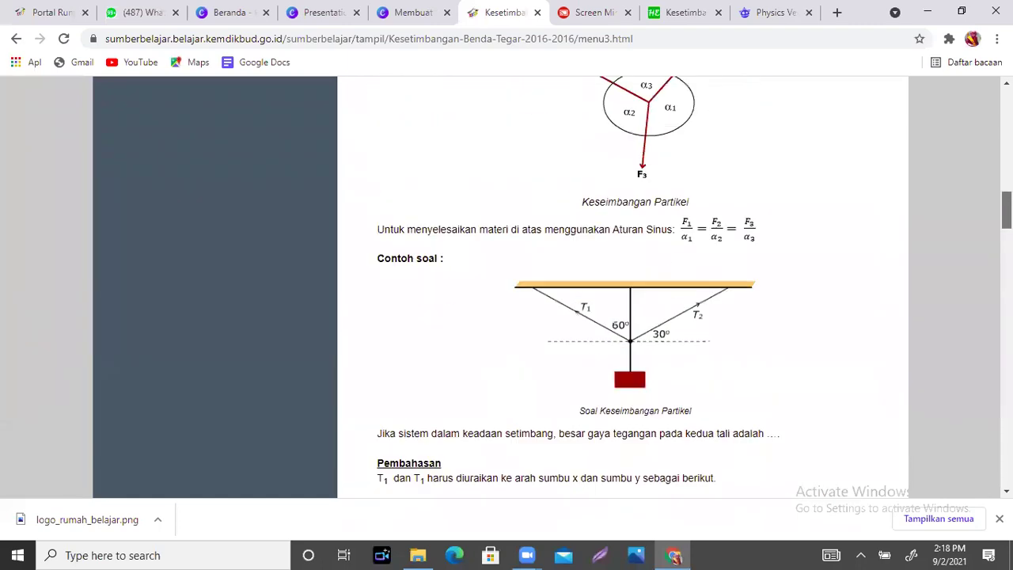
{"action": "scroll", "coordinate": [478, 168], "scroll_direction": "up", "scroll_amount": 1}
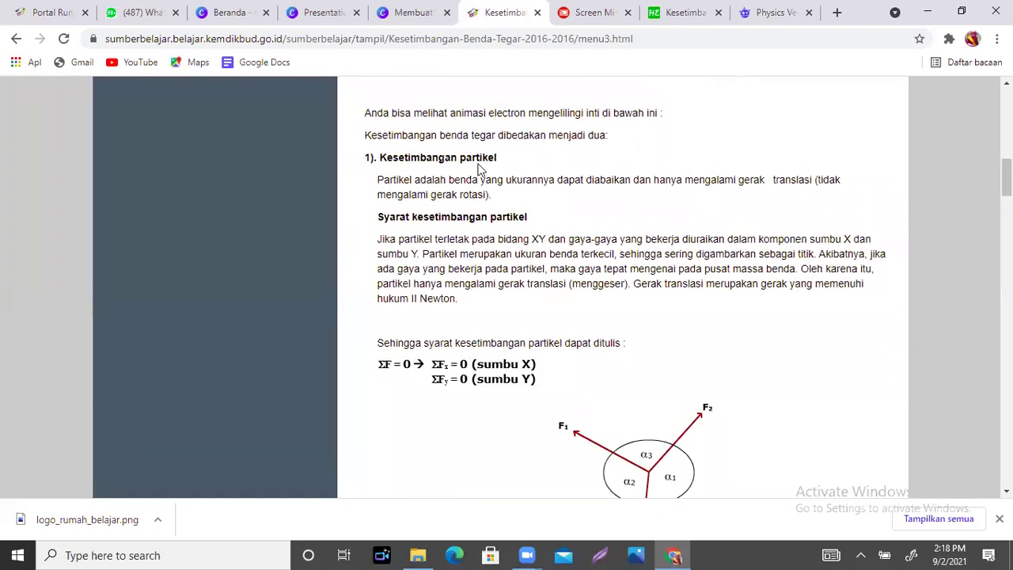
{"action": "left_click_drag", "start_coordinate": [366, 157], "coordinate": [528, 300]}
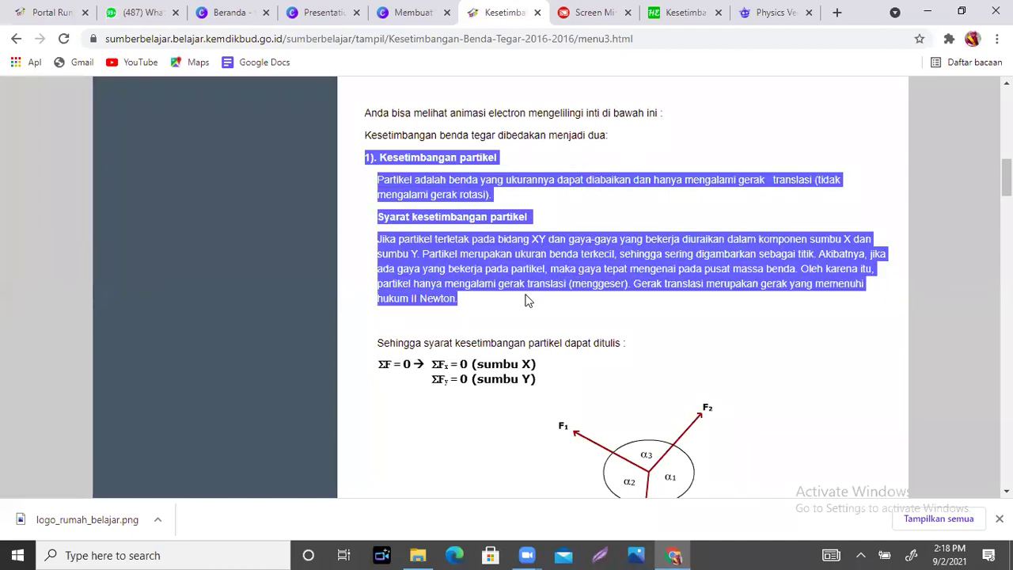
{"action": "left_click", "coordinate": [325, 12]}
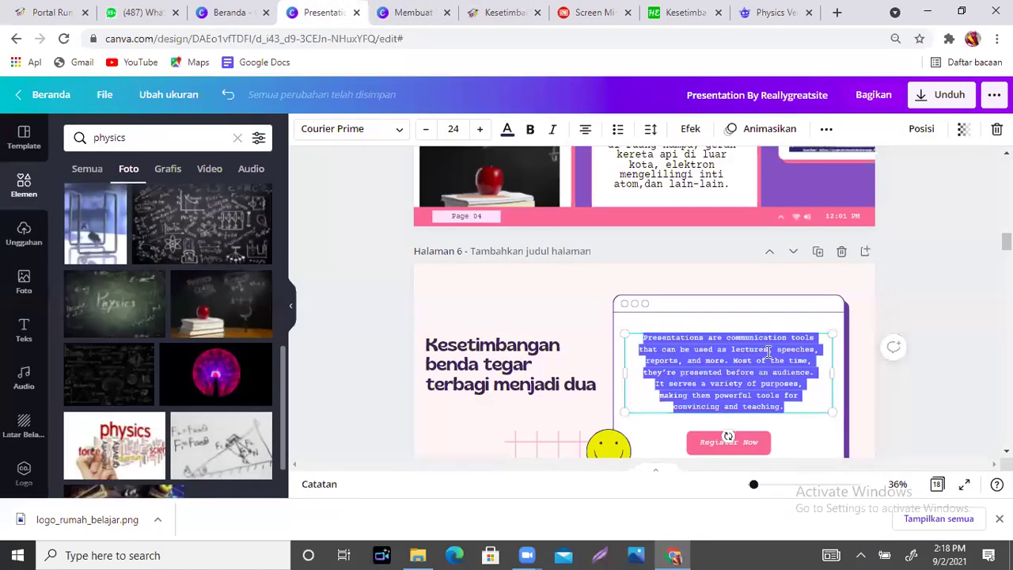
{"action": "type", "text": "Syarat kesetimbangan partikel Jika partikel terletak pada bidang XY dan gaya-gaya yang bekerja diuraikan dalam komponen sumbu X dan sumbu Y. Partikel merupakan ukuran benda terkecil, sehingga sering digambarkan sebagai titik. Akibatnya, jika ada gaya yang bekerja pada partikel, maka gaya tepat mengenai pada pusat massa benda. Oleh karena itu, partikel hanya mengalami gerak translasi (menggeser). Gerak translasi merupakan gerak yang memenuhi hukum II Newton."}
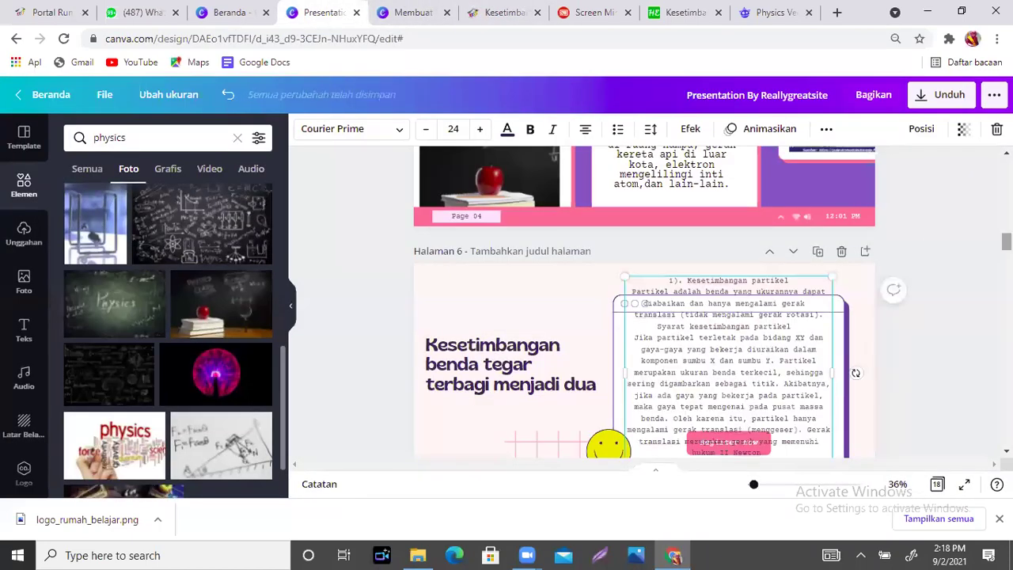
- Move page 6's pasted particle equilibrium text up and to the left, clear of the Register Now button
{"action": "scroll", "coordinate": [768, 350], "scroll_direction": "down", "scroll_amount": 3}
{"action": "scroll", "coordinate": [766, 202], "scroll_direction": "down", "scroll_amount": 2}
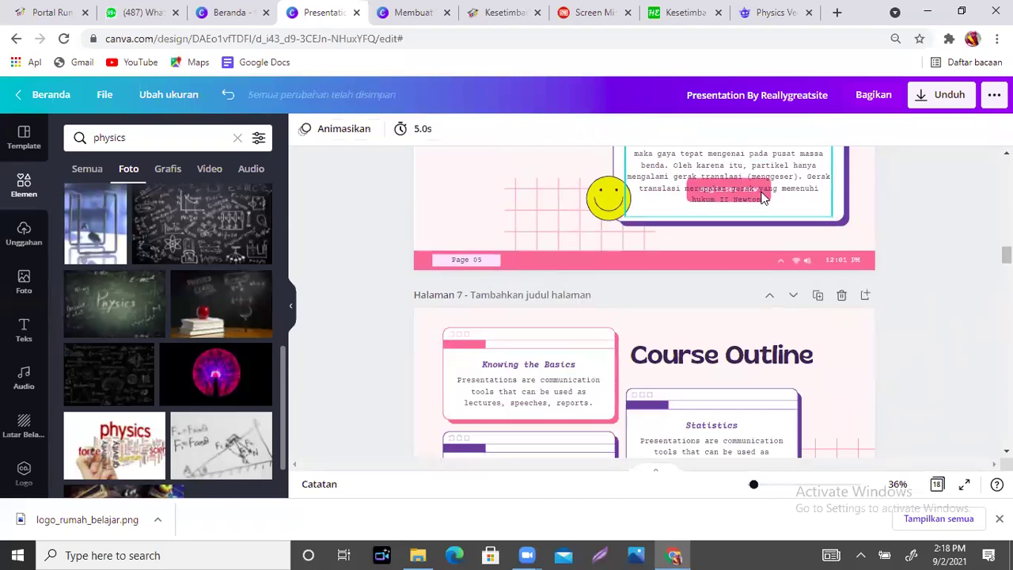
{"action": "scroll", "coordinate": [751, 321], "scroll_direction": "up", "scroll_amount": 2}
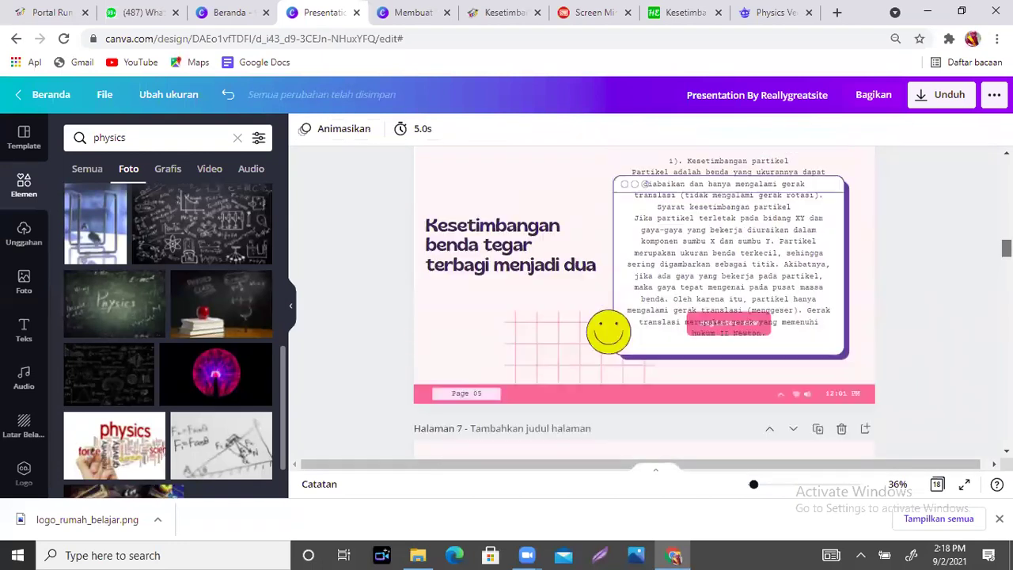
{"action": "left_click", "coordinate": [745, 272]}
{"action": "left_click_drag", "start_coordinate": [745, 272], "coordinate": [704, 213]}
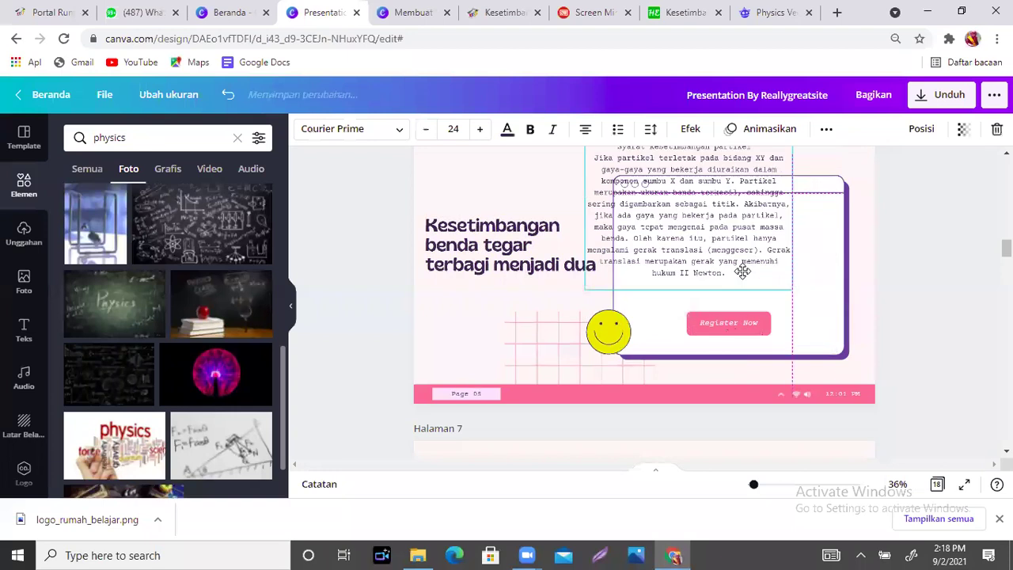
- Delete the "Register Now" label, its pink button and the yellow smiley from page 6
{"action": "left_click", "coordinate": [744, 328]}
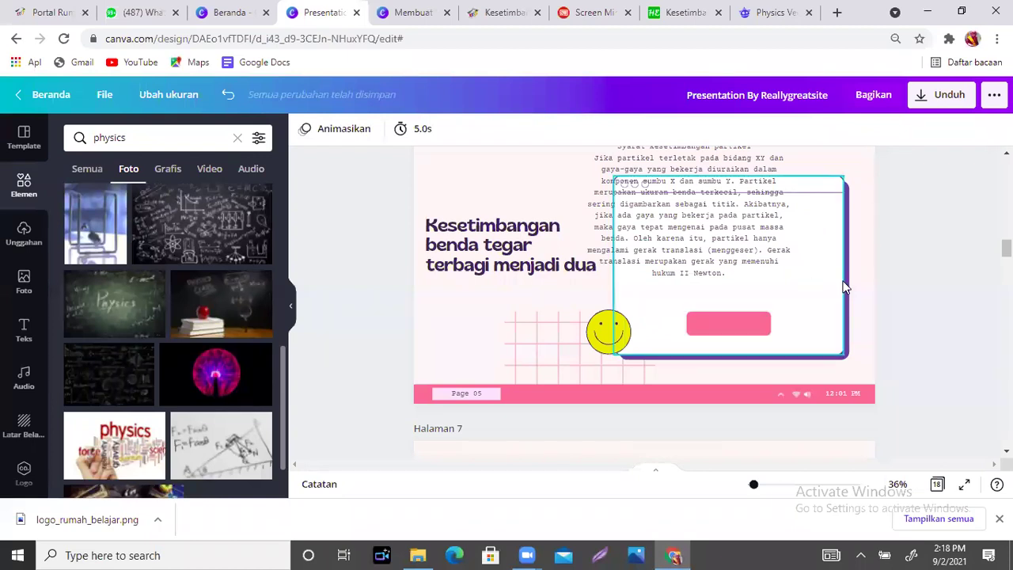
{"action": "left_click", "coordinate": [749, 320]}
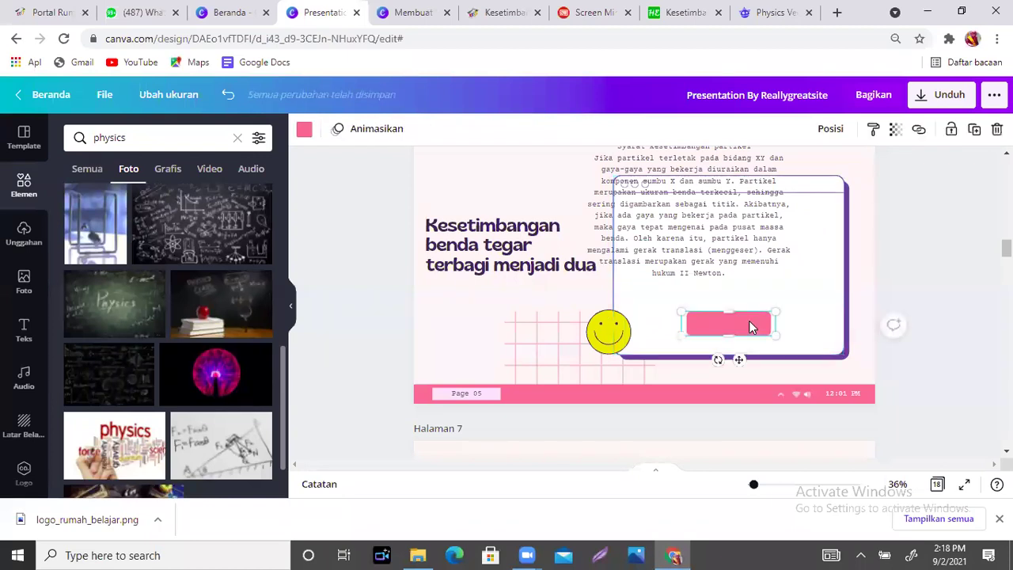
{"action": "key", "text": "Delete"}
{"action": "left_click", "coordinate": [610, 338]}
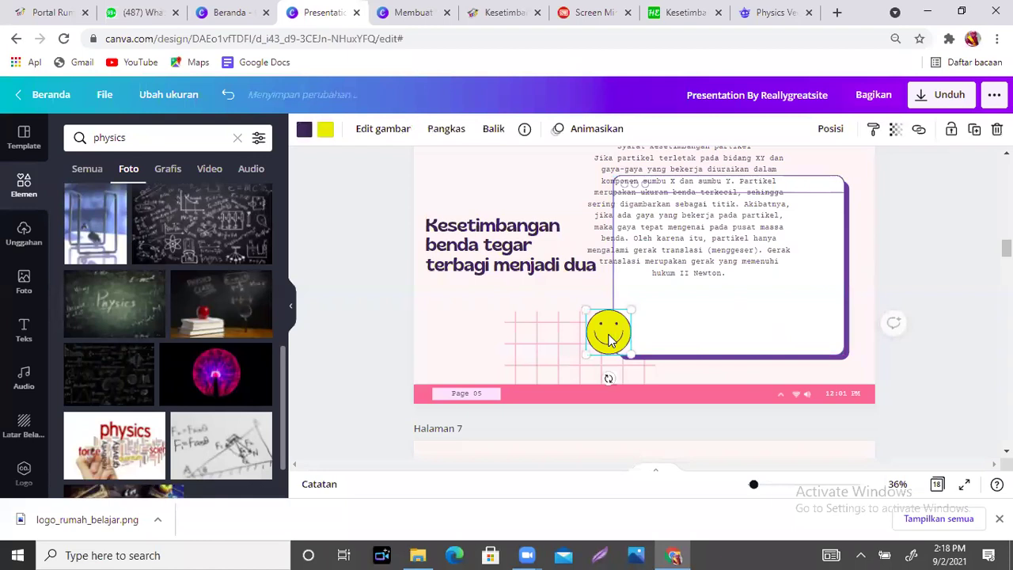
{"action": "key", "text": "Delete"}
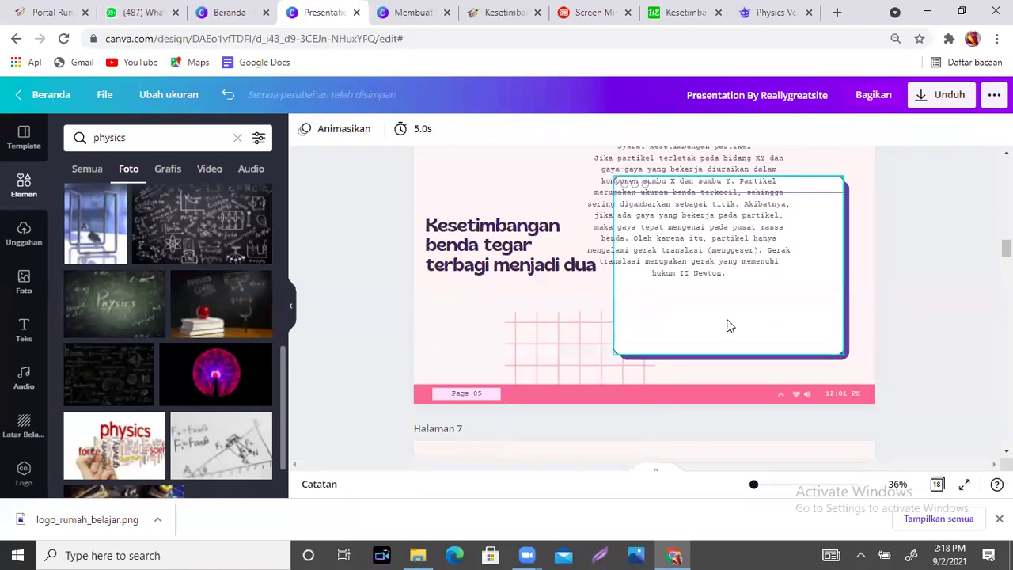
- Fit the particle equilibrium text inside page 6's white panel, in bold at font size 21,1, and centre it there
{"action": "left_click_drag", "start_coordinate": [677, 240], "coordinate": [722, 309]}
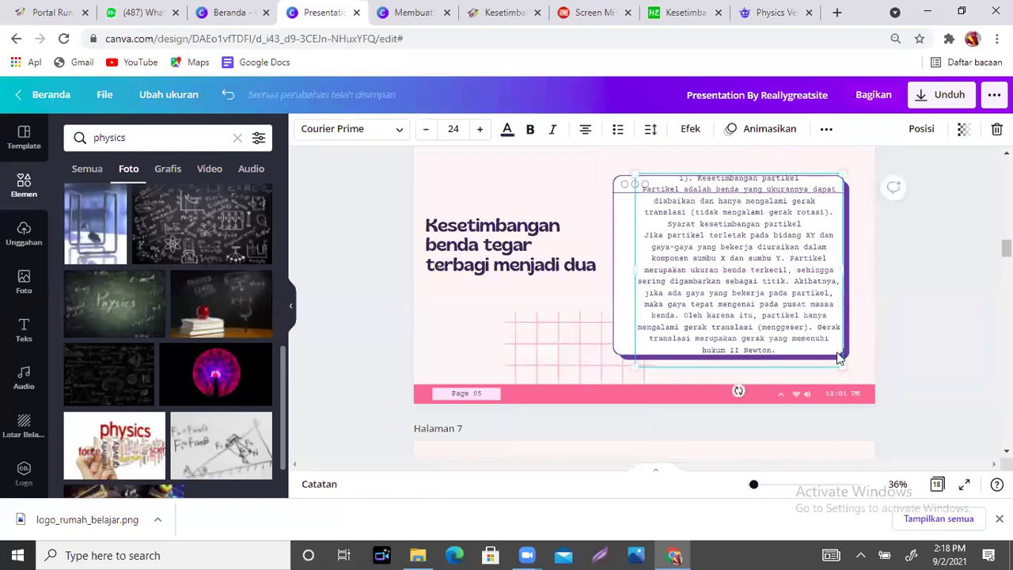
{"action": "left_click_drag", "start_coordinate": [838, 361], "coordinate": [811, 338]}
{"action": "left_click_drag", "start_coordinate": [812, 258], "coordinate": [836, 259]}
{"action": "left_click_drag", "start_coordinate": [740, 317], "coordinate": [736, 304]}
{"action": "left_click", "coordinate": [530, 128]}
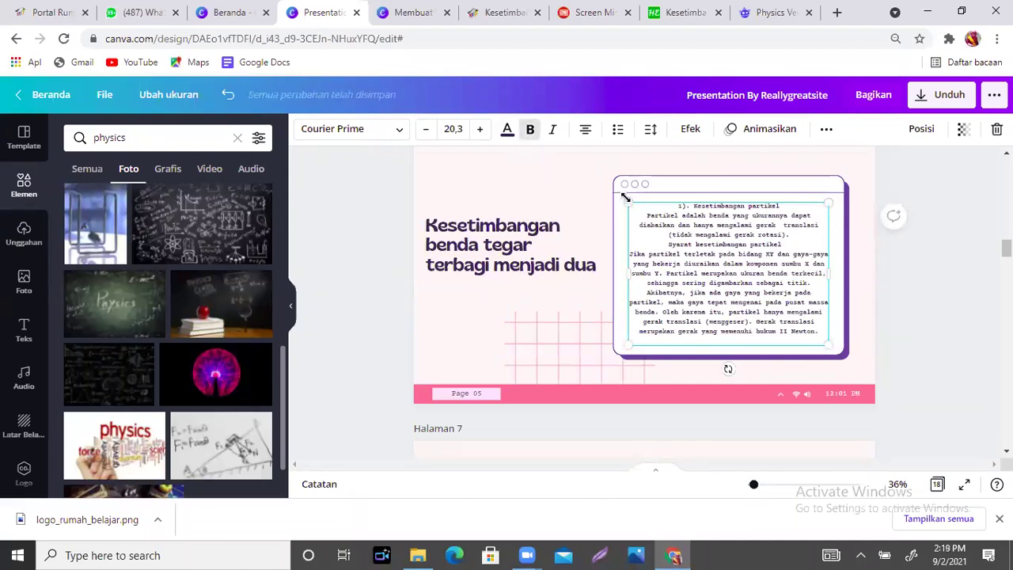
{"action": "left_click_drag", "start_coordinate": [617, 193], "coordinate": [618, 193]}
{"action": "left_click_drag", "start_coordinate": [770, 269], "coordinate": [780, 270]}
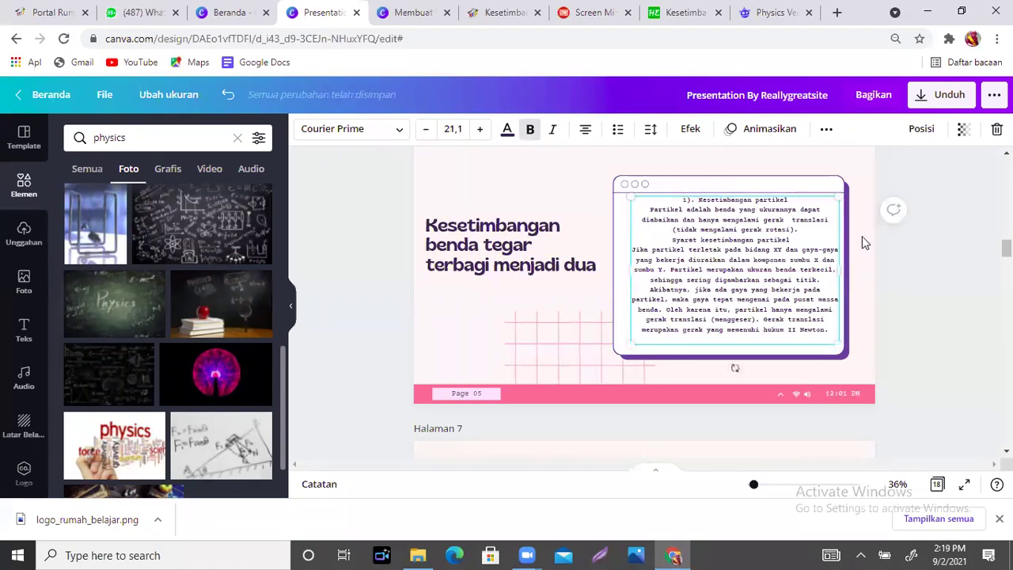
{"action": "left_click", "coordinate": [864, 239]}
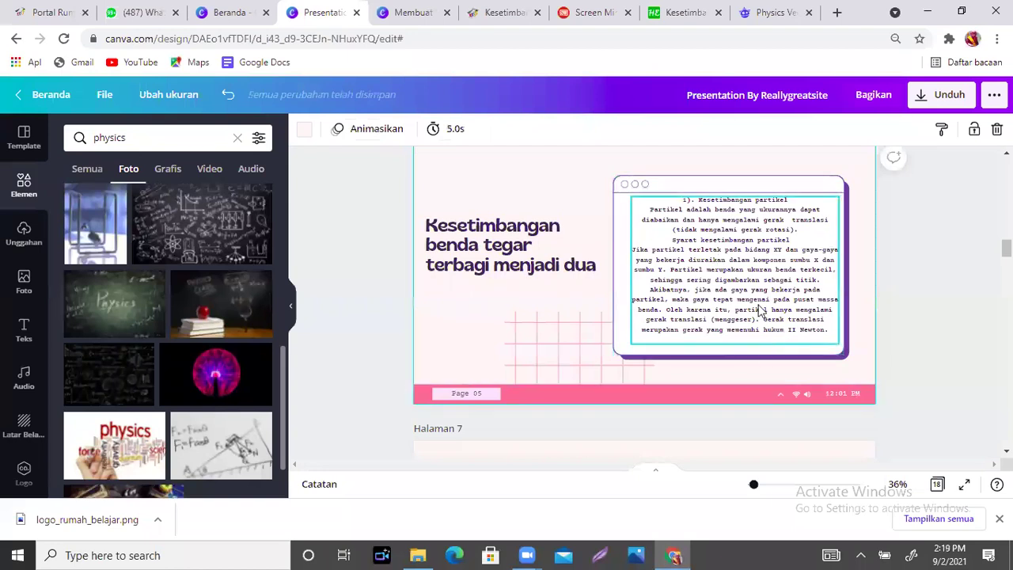
{"action": "left_click_drag", "start_coordinate": [745, 296], "coordinate": [739, 295]}
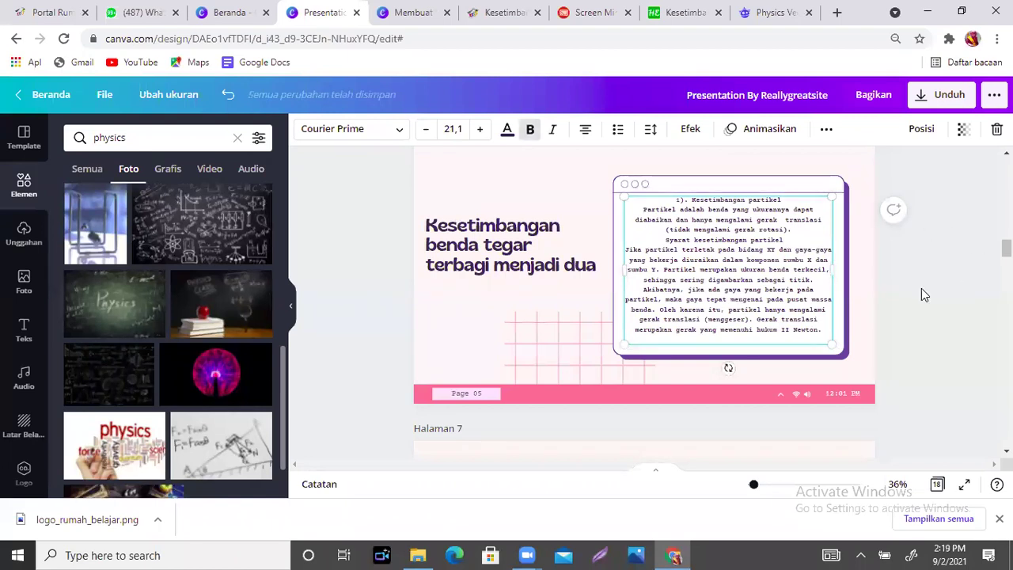
{"action": "scroll", "coordinate": [644, 303], "scroll_direction": "down", "scroll_amount": 1}
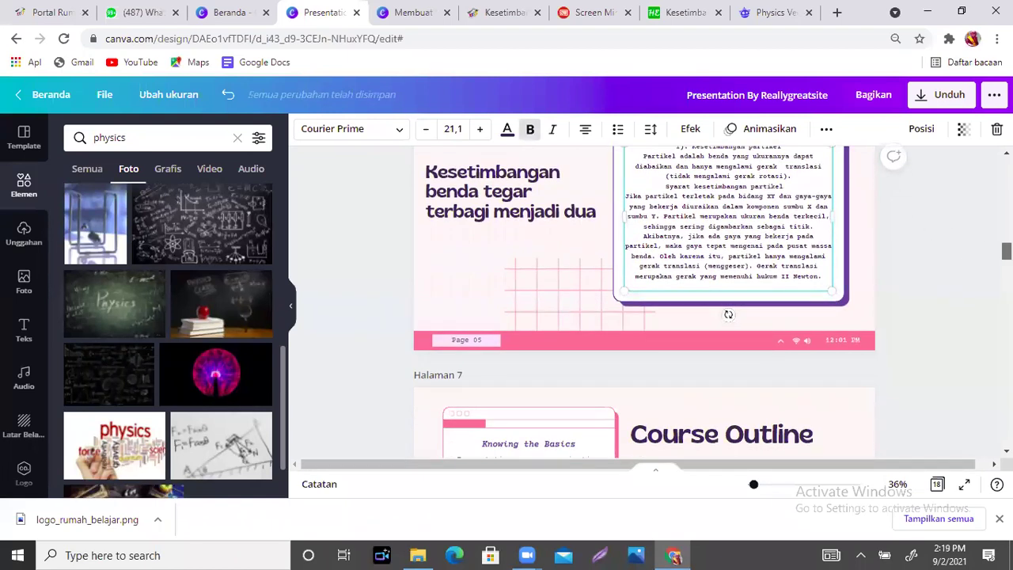
{"action": "scroll", "coordinate": [645, 302], "scroll_direction": "up", "scroll_amount": 3}
{"action": "key", "text": "Escape"}
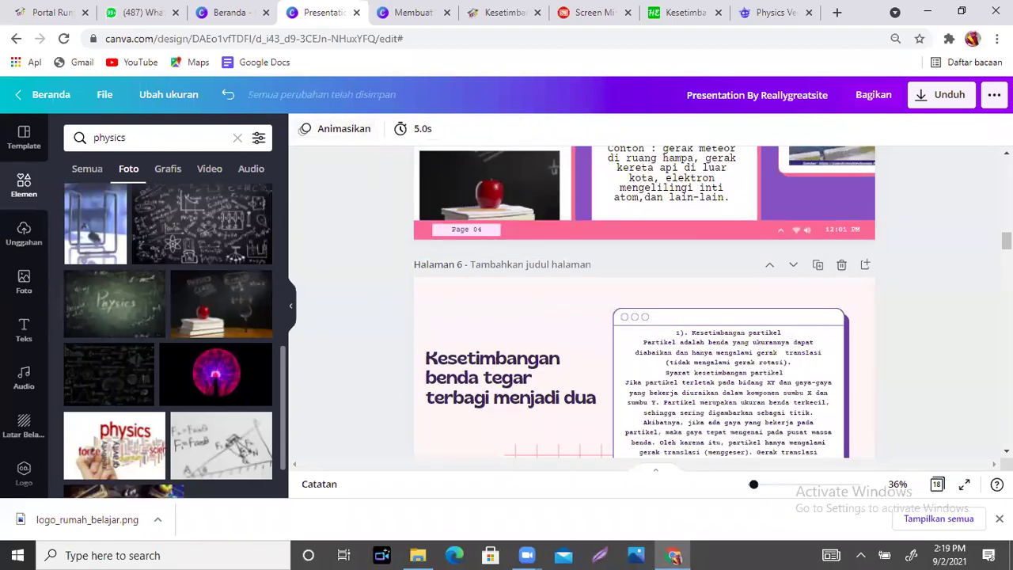
{"action": "scroll", "coordinate": [645, 302], "scroll_direction": "down", "scroll_amount": 2}
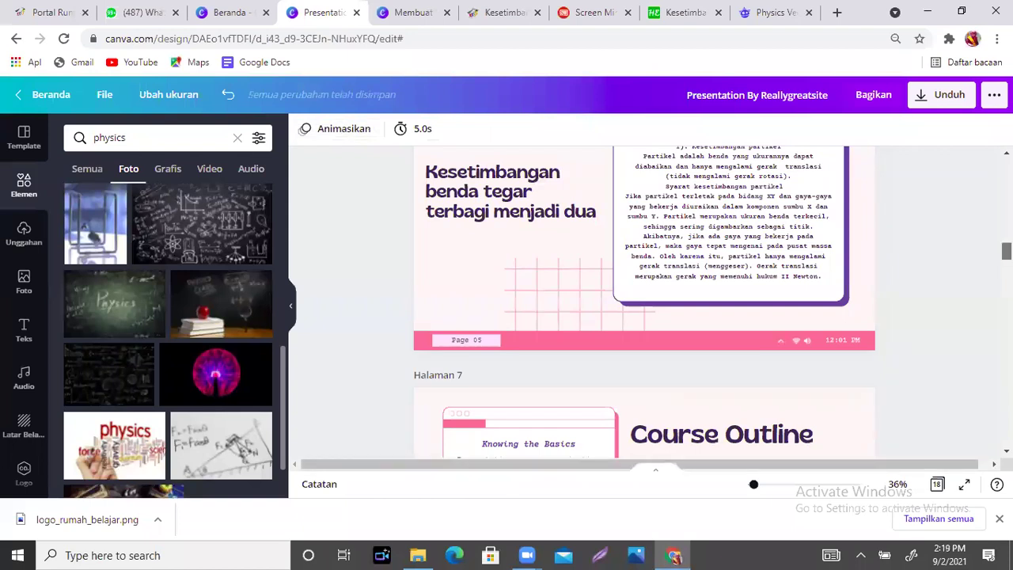
{"action": "scroll", "coordinate": [645, 302], "scroll_direction": "up", "scroll_amount": 2}
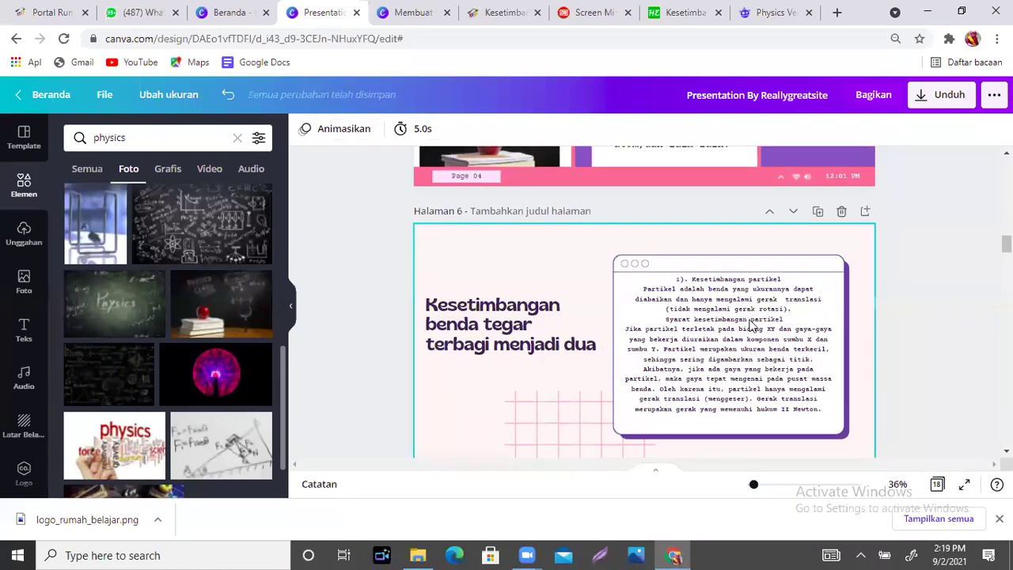
- Delete the panel text from "1). Kesetimbangan partikel" through "(tidak mengalami gerak rotasi)." and move page 6's heading up level with the panel's upper edge
{"action": "left_click", "coordinate": [748, 362]}
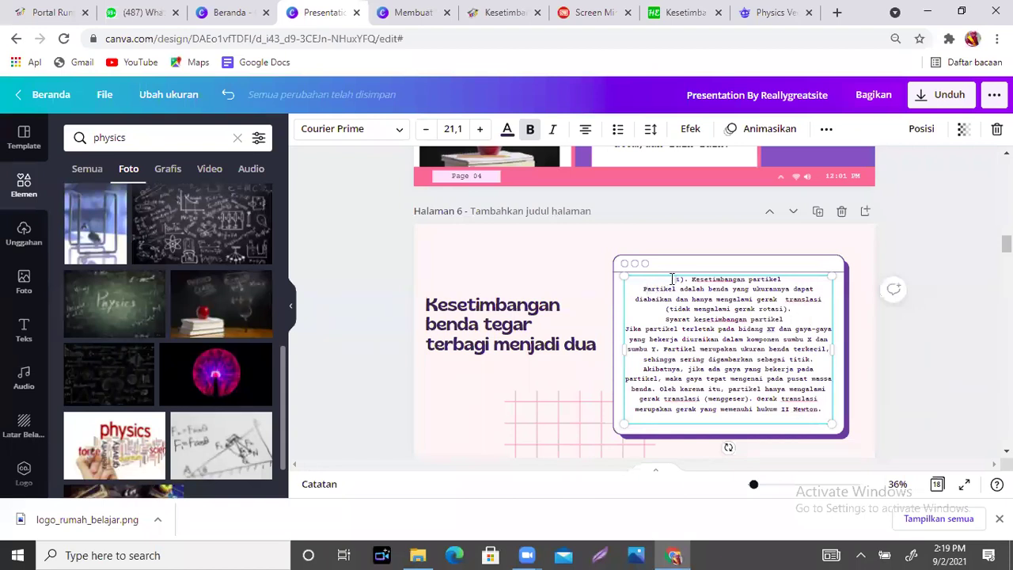
{"action": "left_click_drag", "start_coordinate": [674, 278], "coordinate": [794, 309]}
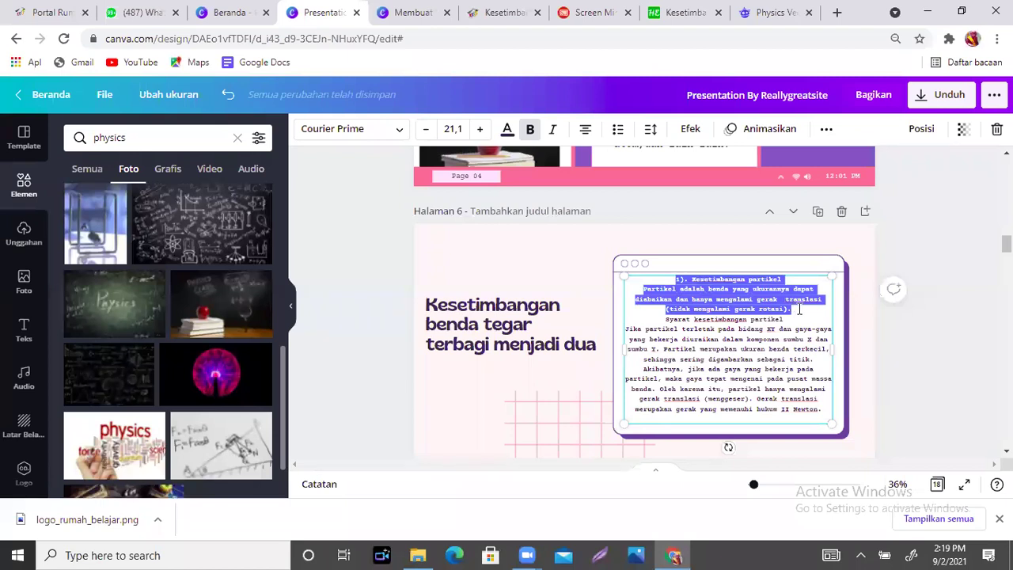
{"action": "key", "text": "BackSpace"}
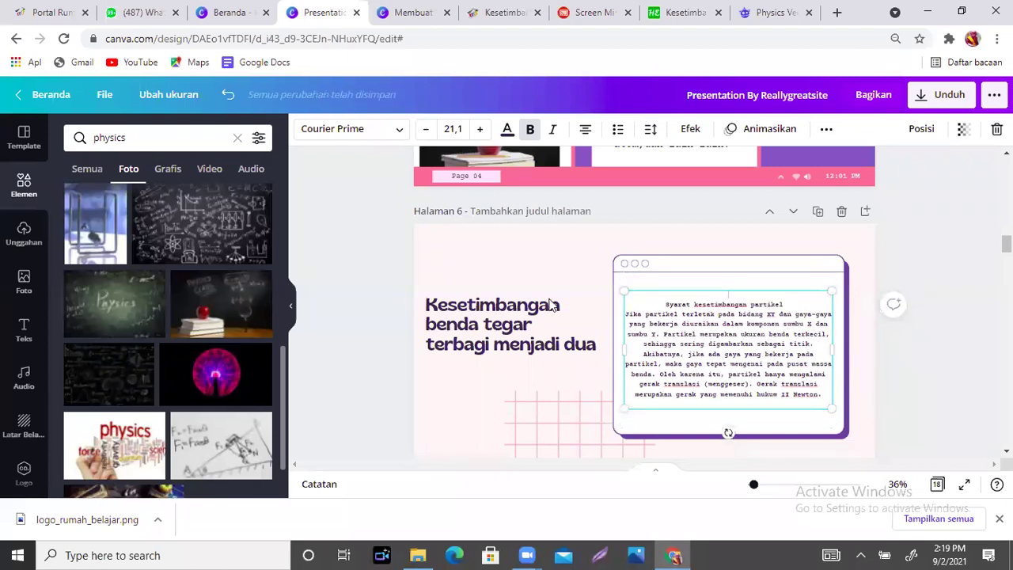
{"action": "left_click", "coordinate": [550, 343]}
{"action": "mouse_move", "coordinate": [554, 294]}
{"action": "left_mouse_down"}
{"action": "mouse_move", "coordinate": [556, 271]}
{"action": "mouse_move", "coordinate": [555, 284]}
{"action": "left_mouse_up"}
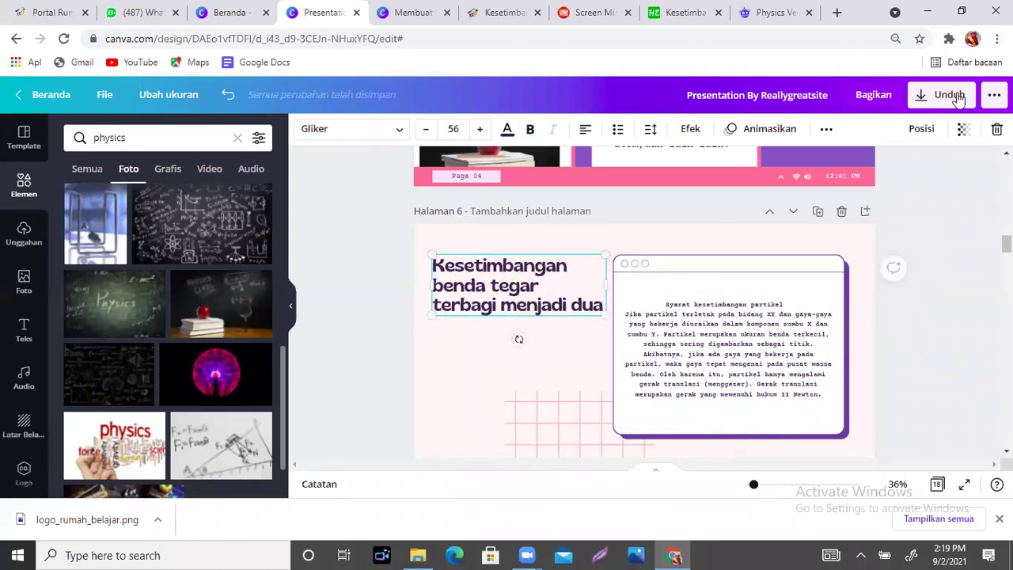
- Review the presentation's publishing options and the file types offered for download
{"action": "left_click", "coordinate": [994, 95]}
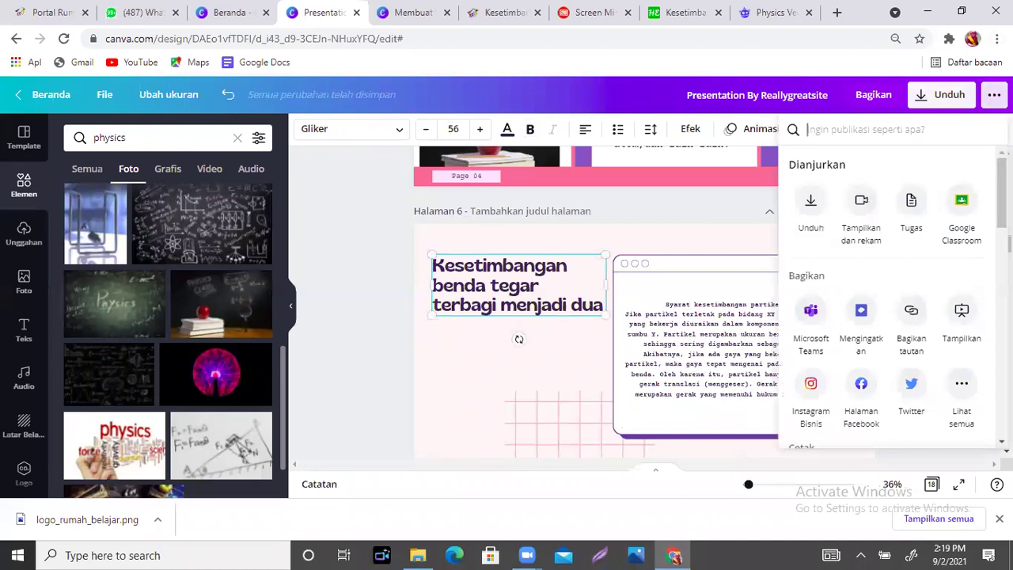
{"action": "scroll", "coordinate": [894, 301], "scroll_direction": "down", "scroll_amount": 3}
{"action": "scroll", "coordinate": [894, 301], "scroll_direction": "down", "scroll_amount": 2}
{"action": "scroll", "coordinate": [894, 301], "scroll_direction": "up", "scroll_amount": 5}
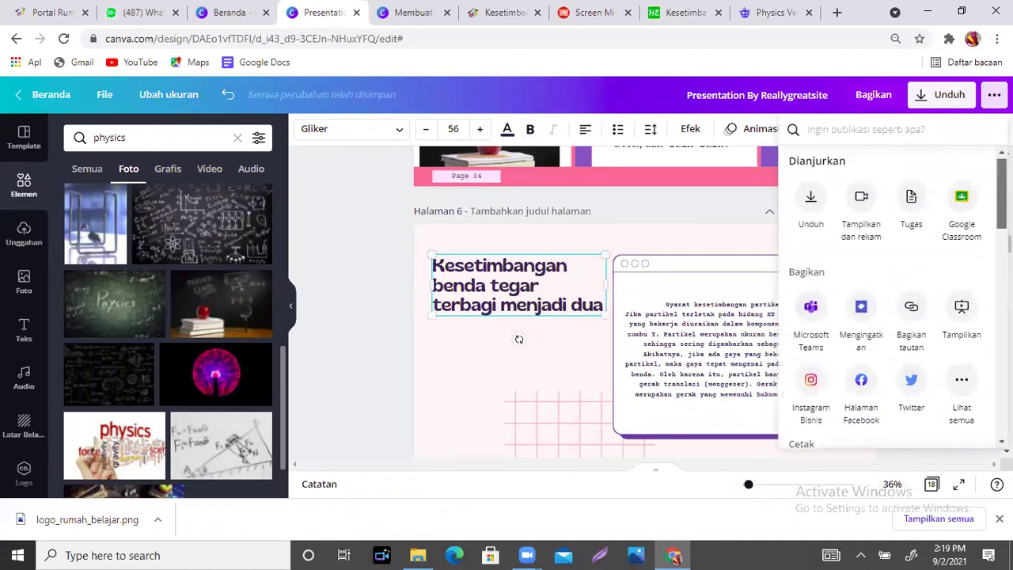
{"action": "left_click", "coordinate": [944, 99]}
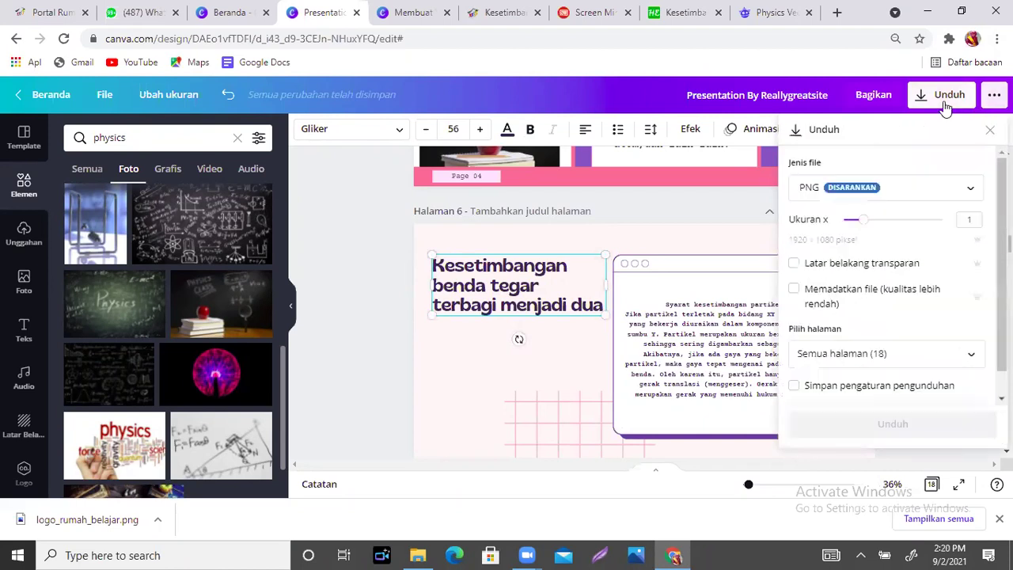
{"action": "left_click", "coordinate": [976, 189]}
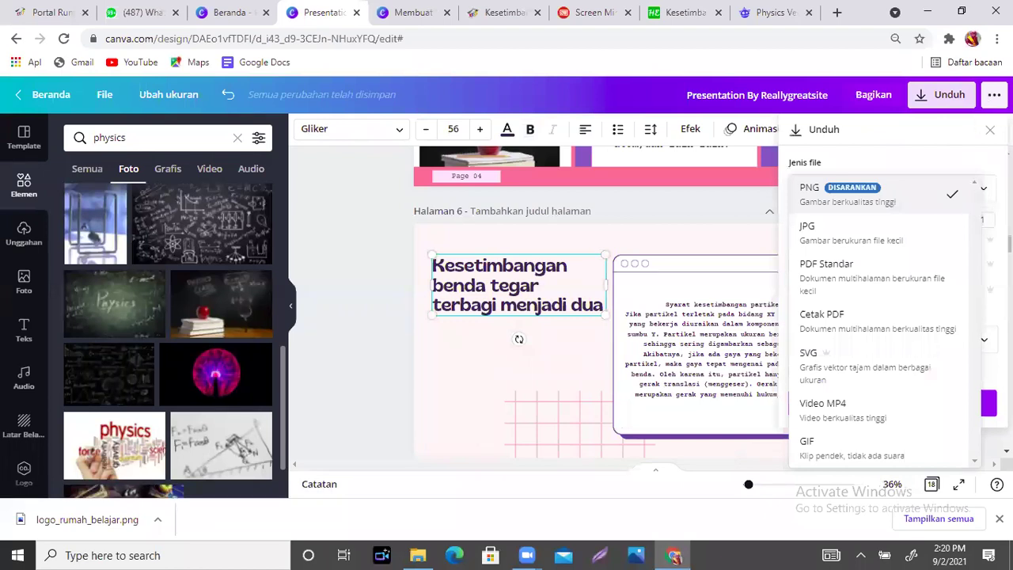
{"action": "left_click", "coordinate": [839, 194]}
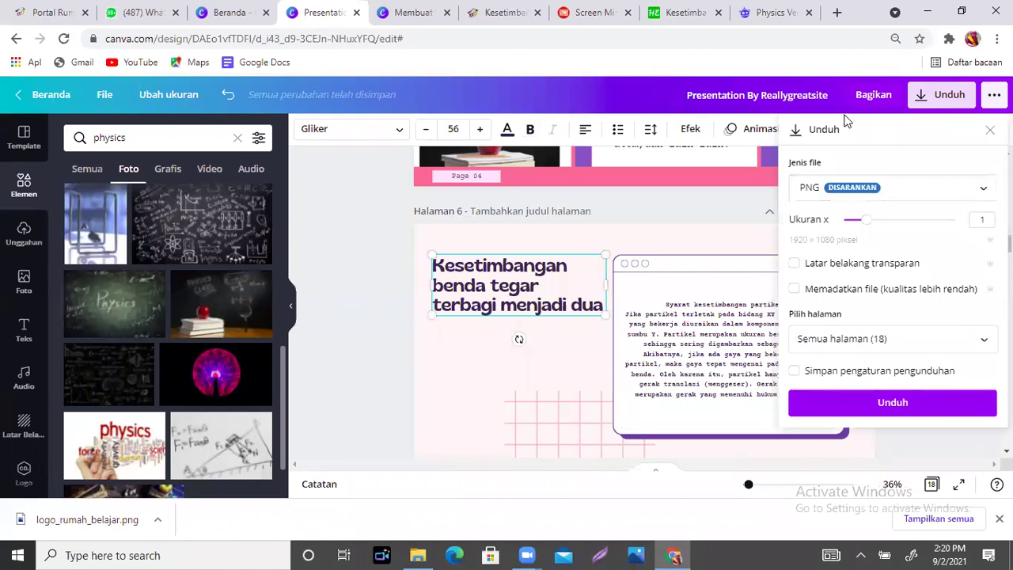
{"action": "left_click", "coordinate": [632, 83]}
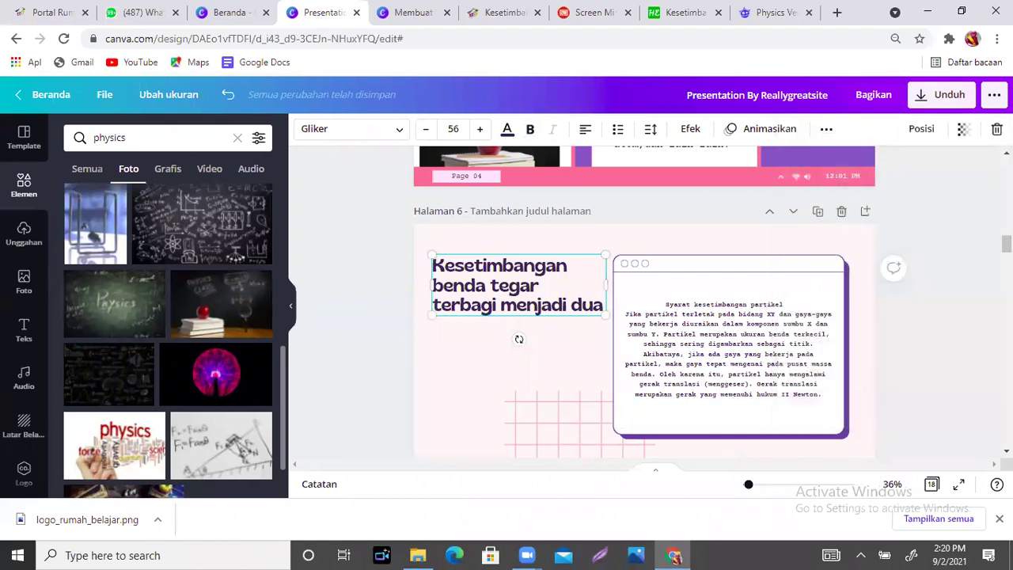
- Show all sharing destinations and look through them as far as Microsoft PowerPoint
{"action": "left_click", "coordinate": [994, 95]}
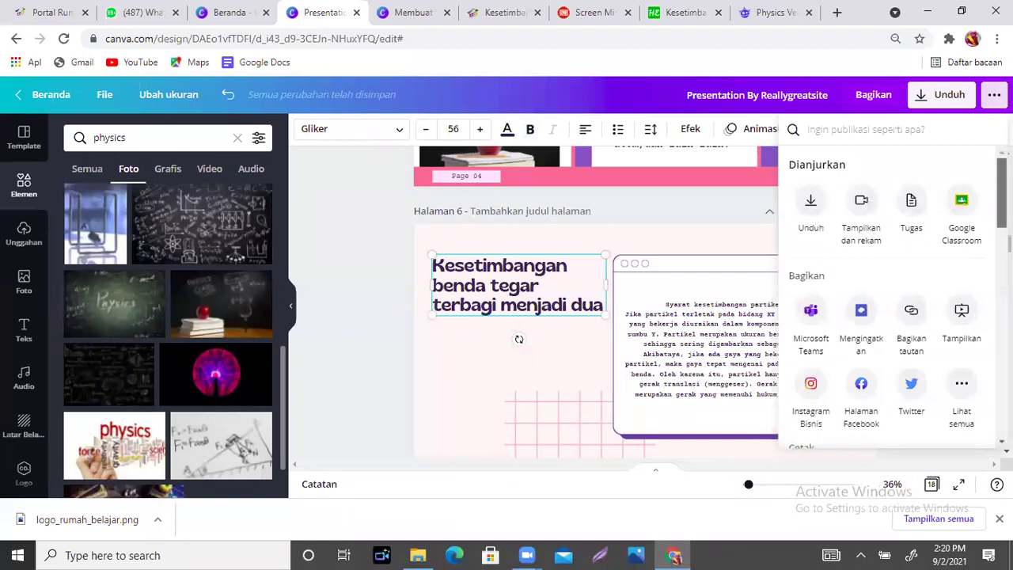
{"action": "scroll", "coordinate": [886, 301], "scroll_direction": "down", "scroll_amount": 1}
{"action": "left_click", "coordinate": [961, 313]}
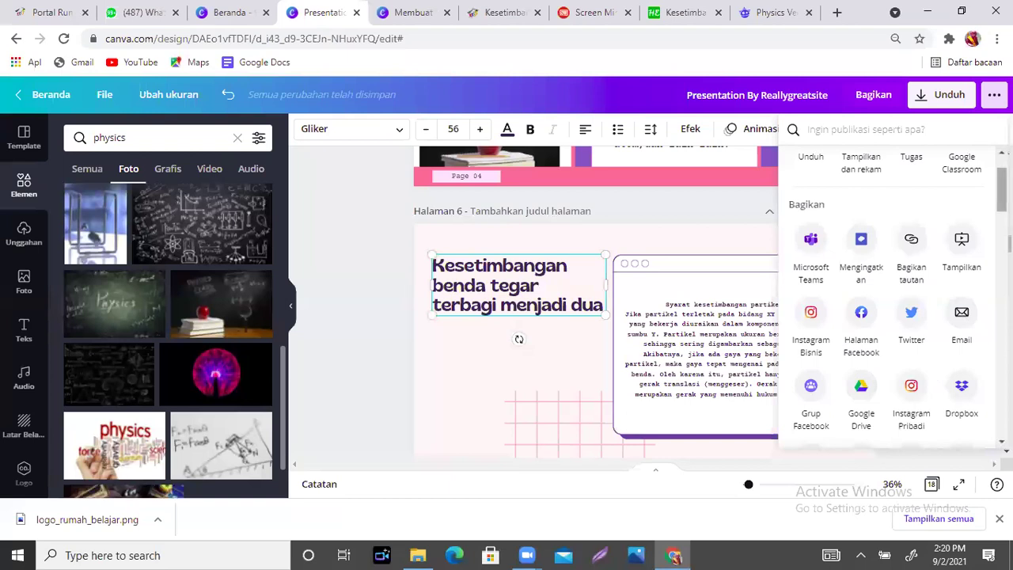
{"action": "scroll", "coordinate": [887, 301], "scroll_direction": "down", "scroll_amount": 3}
{"action": "scroll", "coordinate": [908, 305], "scroll_direction": "down", "scroll_amount": 1}
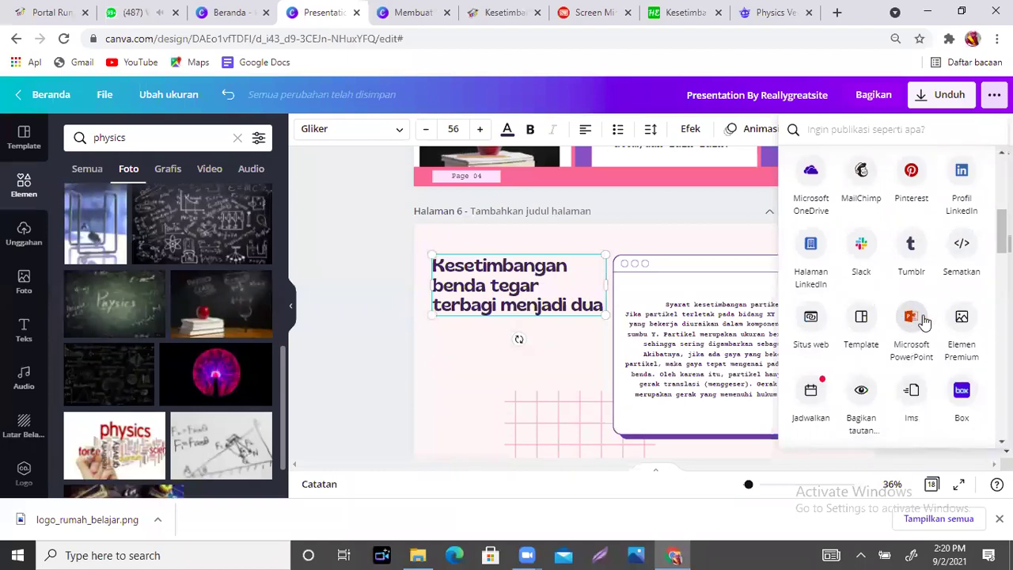
{"action": "left_click", "coordinate": [565, 366]}
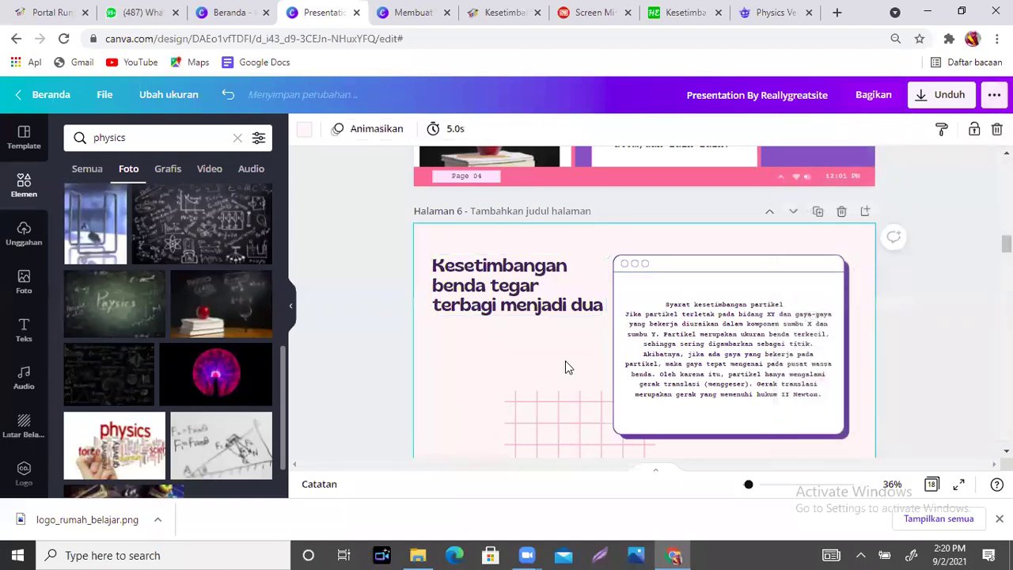
- Enlarge the "Syarat kesetimbangan partikel" text to font size 25,1 so it fills page 6's panel, and centre it there
{"action": "left_click", "coordinate": [758, 316]}
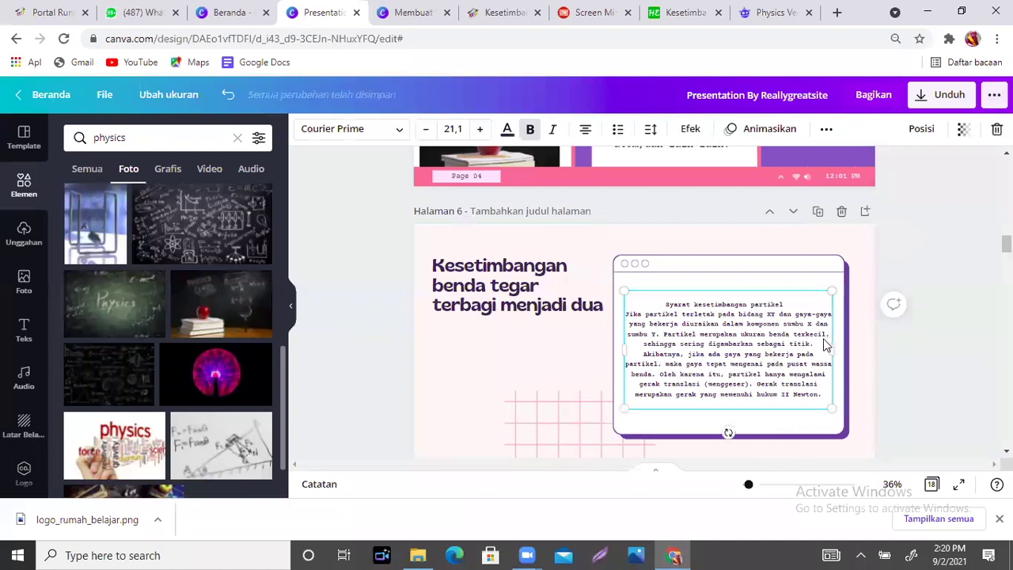
{"action": "left_click_drag", "start_coordinate": [833, 348], "coordinate": [842, 435]}
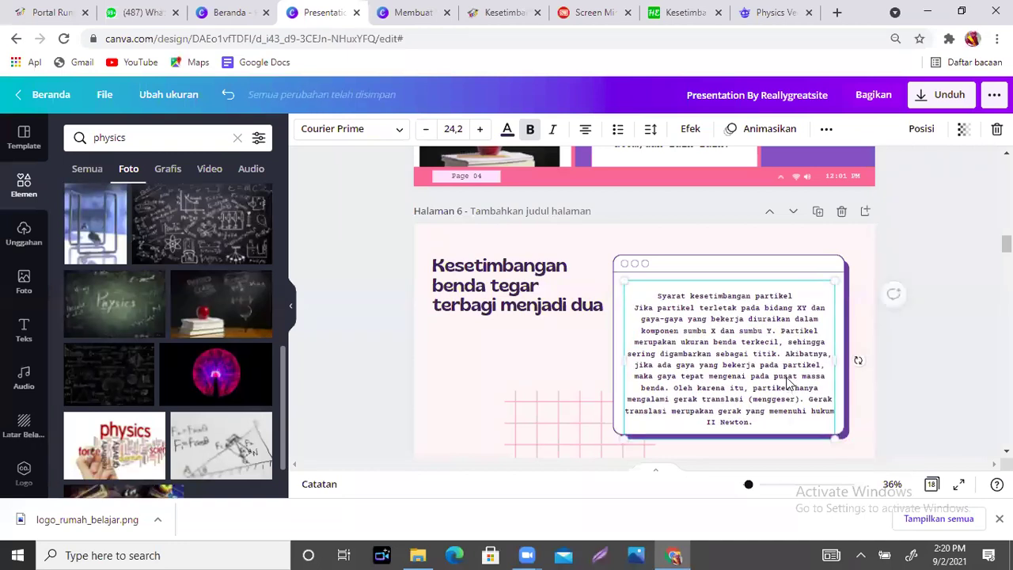
{"action": "left_click_drag", "start_coordinate": [787, 382], "coordinate": [785, 380]}
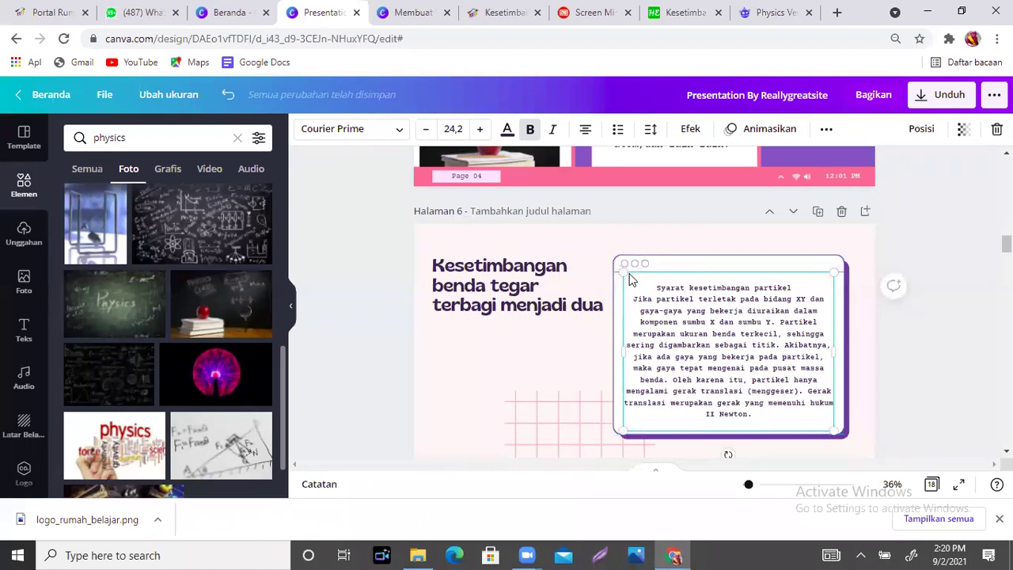
{"action": "left_click_drag", "start_coordinate": [607, 267], "coordinate": [610, 267]}
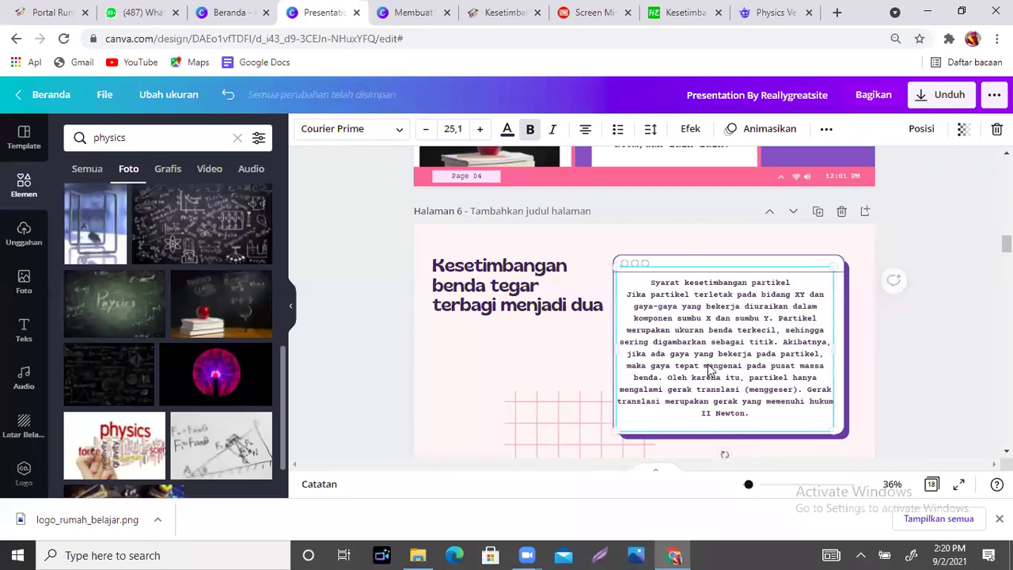
{"action": "mouse_move", "coordinate": [713, 370]}
{"action": "left_mouse_down"}
{"action": "mouse_move", "coordinate": [719, 364]}
{"action": "mouse_move", "coordinate": [708, 362]}
{"action": "left_mouse_up"}
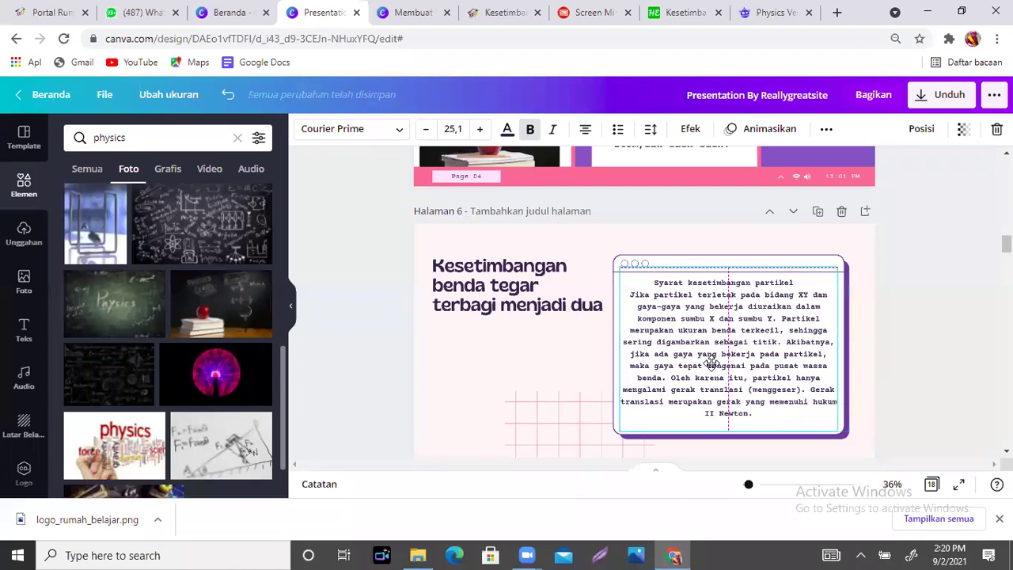
- Reduce page 6's heading "Kesetimbangan benda tegar terbagi menjadi dua" to font size 42,4 over two lines
{"action": "left_click", "coordinate": [547, 372]}
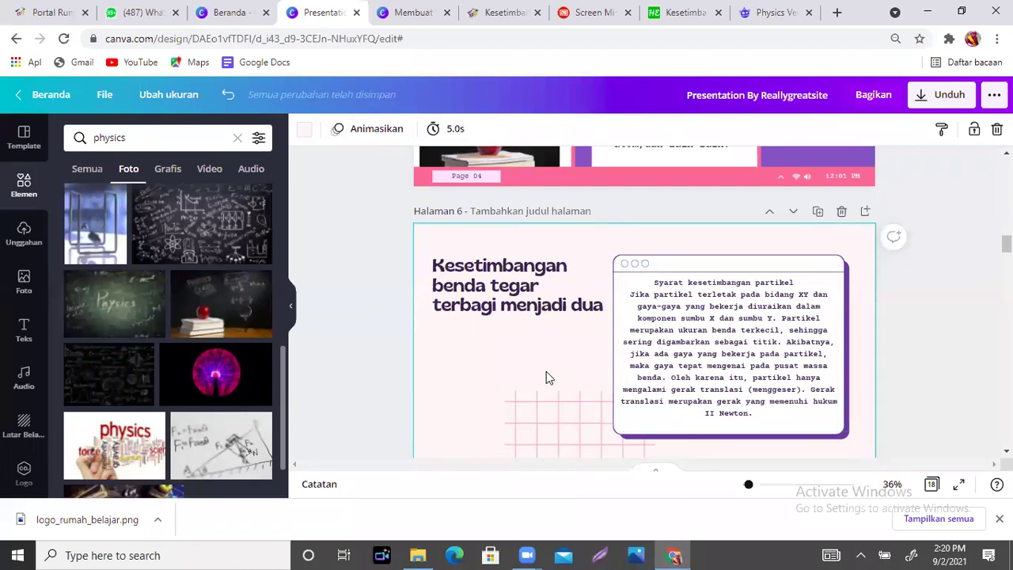
{"action": "left_click", "coordinate": [534, 314]}
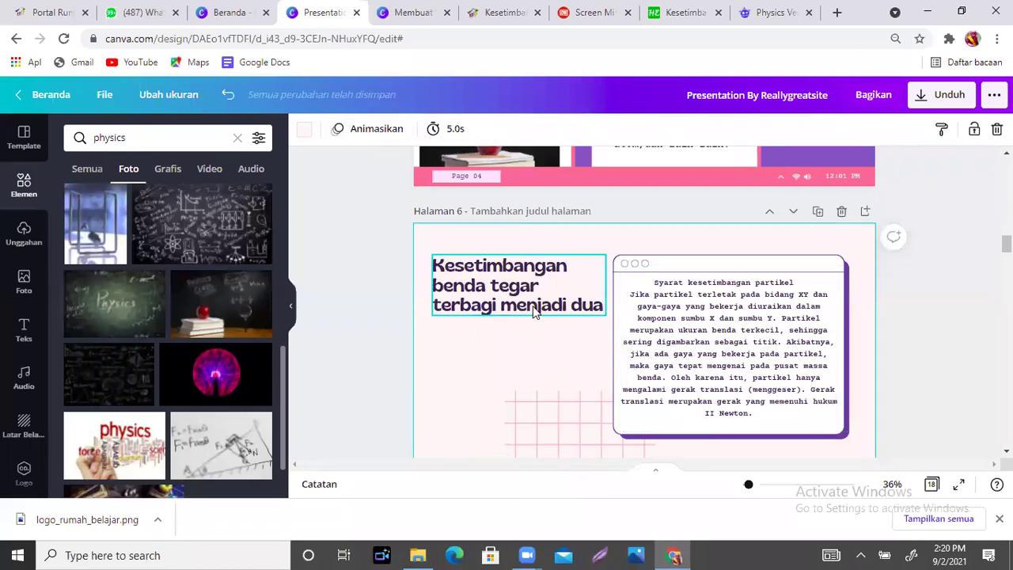
{"action": "left_click_drag", "start_coordinate": [603, 311], "coordinate": [610, 280]}
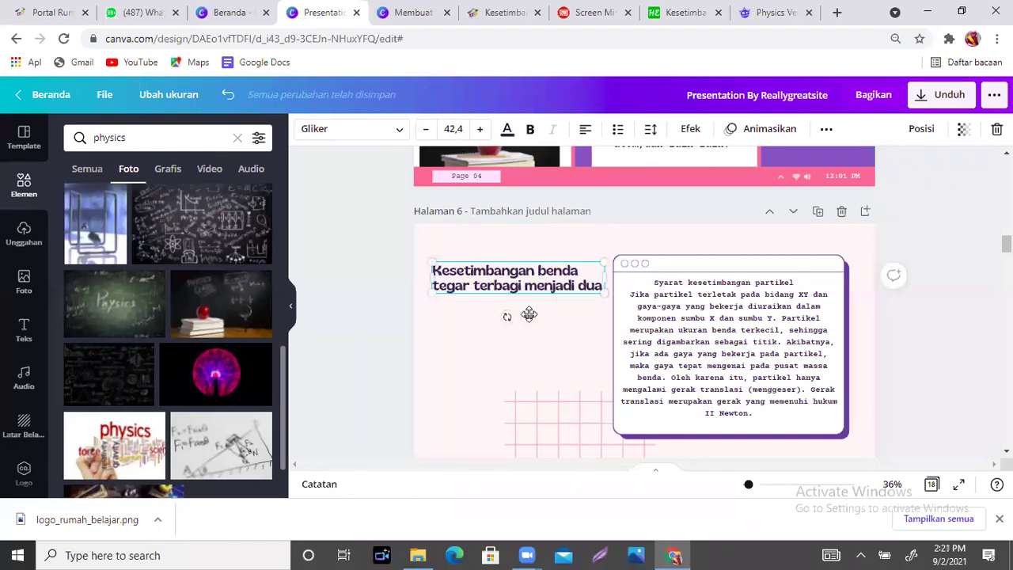
- Move page 6's heading up so its top edge aligns with the text panel's top edge
{"action": "left_click_drag", "start_coordinate": [528, 314], "coordinate": [530, 316]}
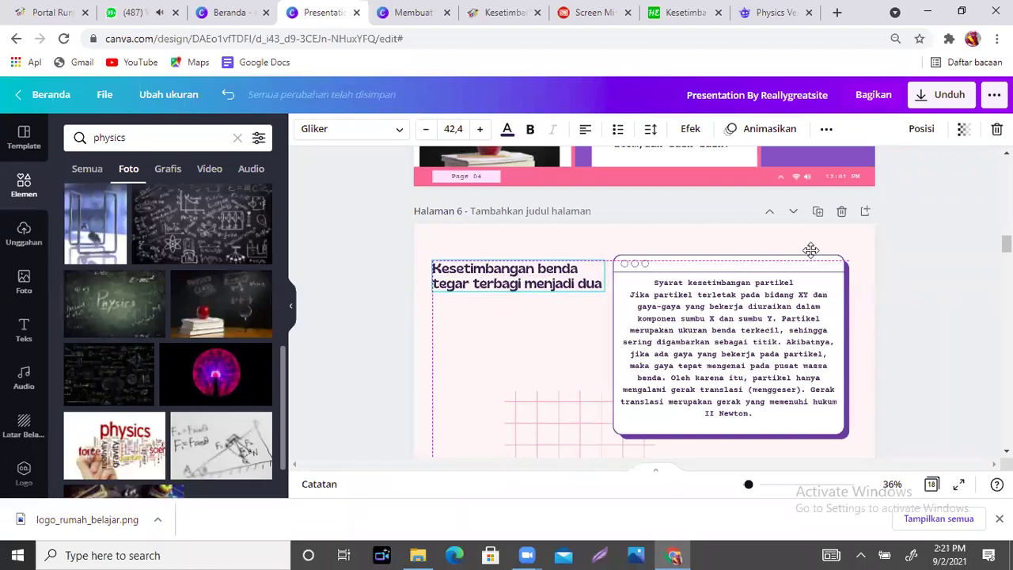
{"action": "left_click", "coordinate": [942, 260]}
{"action": "left_click_drag", "start_coordinate": [520, 290], "coordinate": [519, 292]}
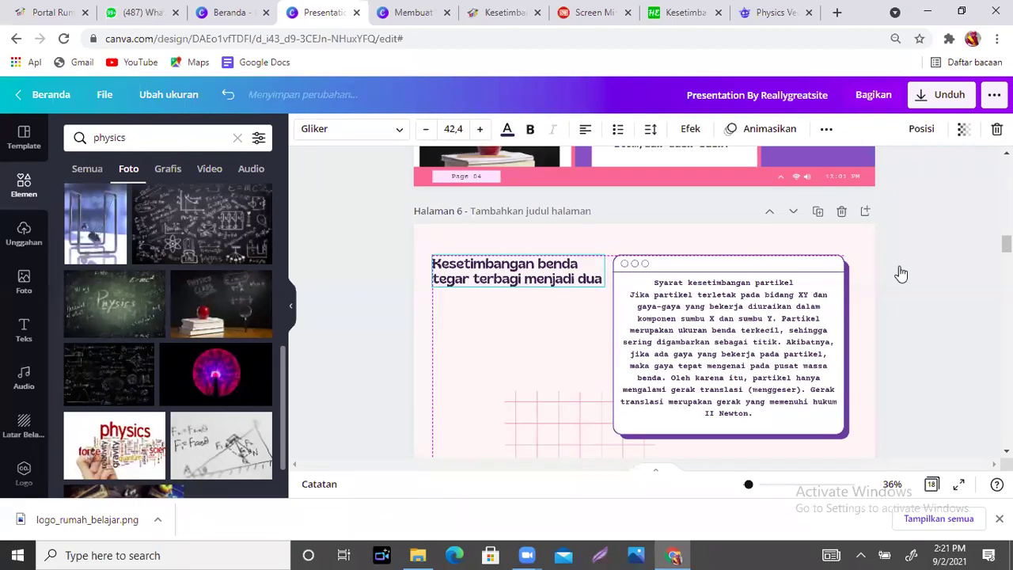
{"action": "left_click", "coordinate": [934, 286]}
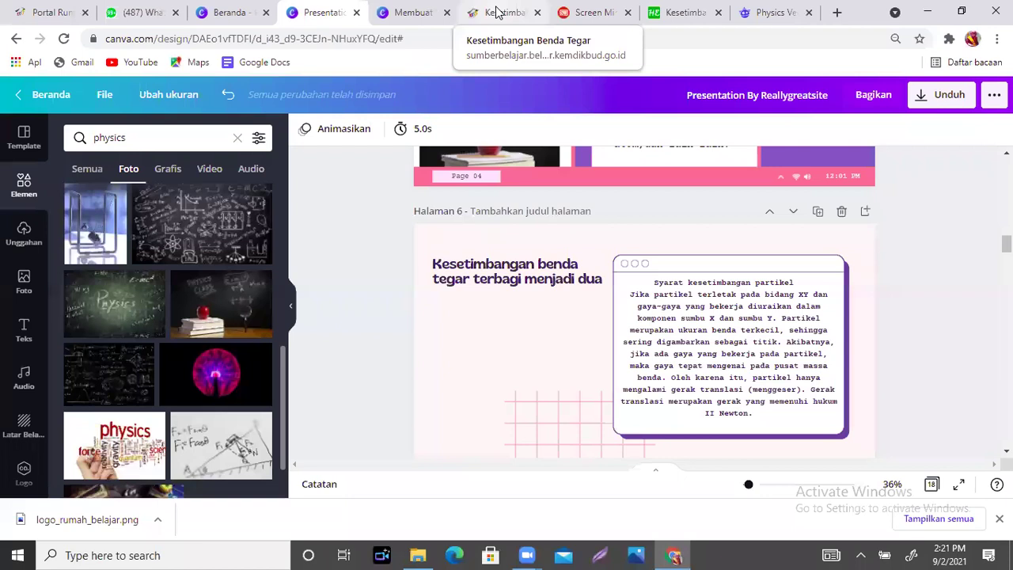
- Paste the "1). Kesetimbangan partikel" definition from Sumber Belajar onto page 6 and narrow its text box to fit beside the panel
{"action": "left_click", "coordinate": [497, 12]}
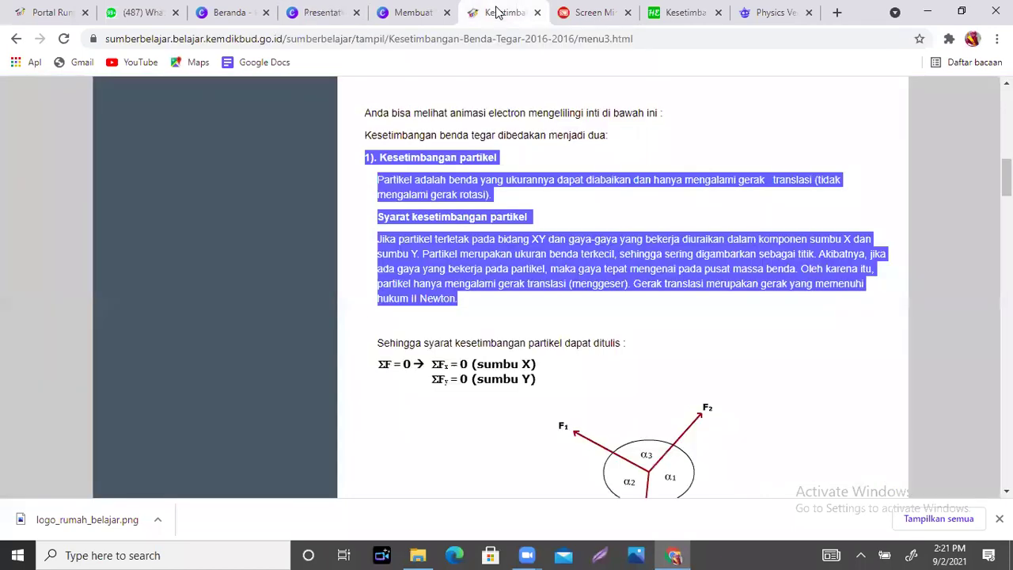
{"action": "left_click", "coordinate": [412, 16]}
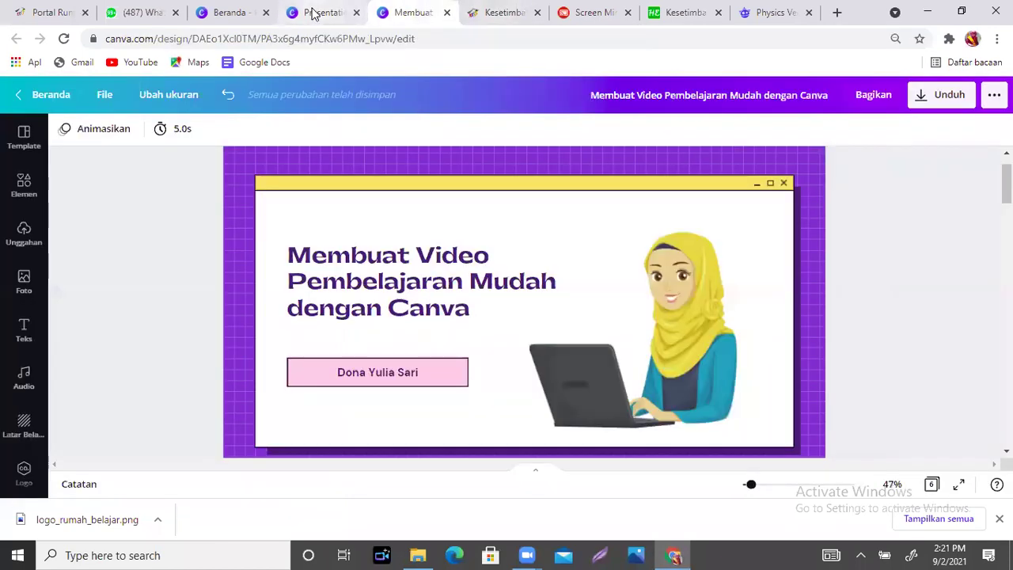
{"action": "left_click", "coordinate": [315, 14]}
{"action": "left_click", "coordinate": [498, 360]}
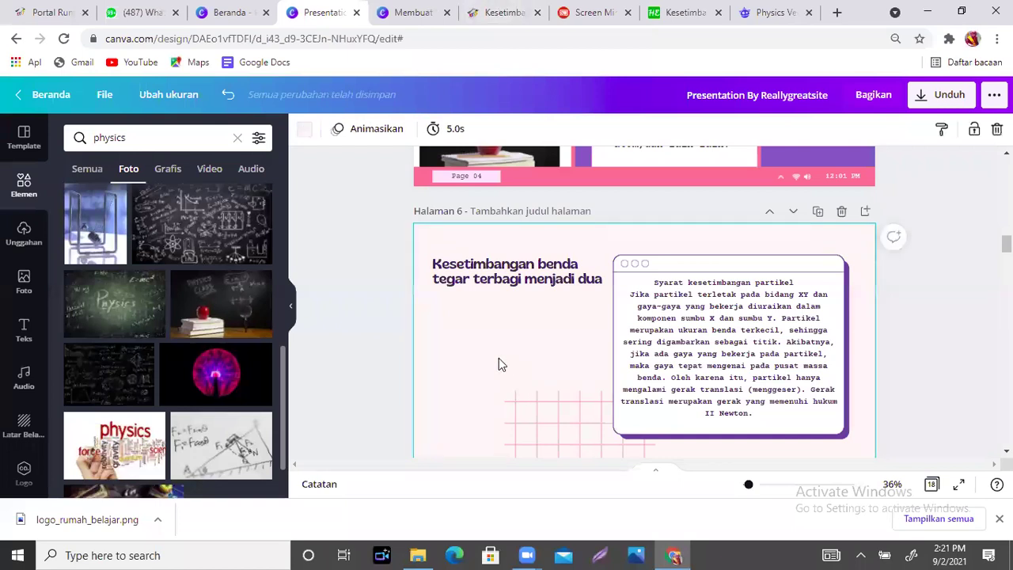
{"action": "type", "text": "1). Kesetimbangan partikel Partikel adalah benda yang ukurannya dapat diabaikan dan hanya mengalami gerak translasi (tidak mengalami gerak rotasi)."}
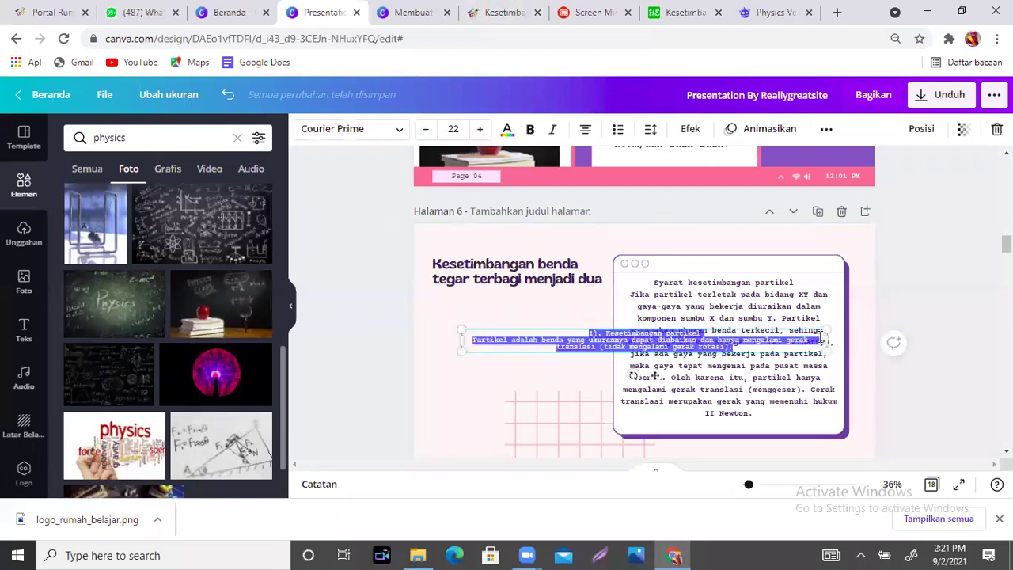
{"action": "left_click_drag", "start_coordinate": [824, 341], "coordinate": [583, 340]}
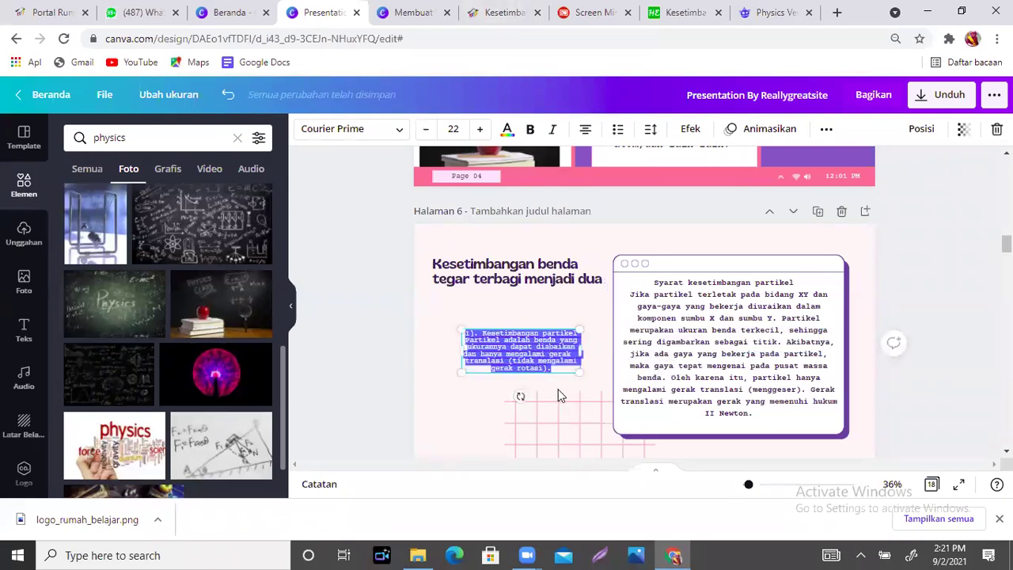
{"action": "left_click", "coordinate": [535, 373]}
{"action": "left_click", "coordinate": [490, 348]}
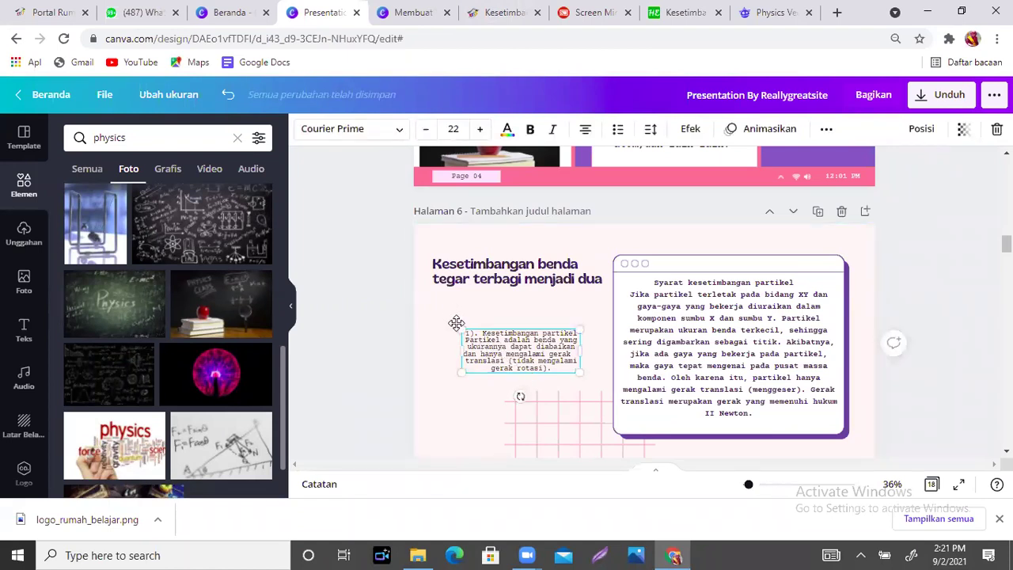
- Enlarge the "1). Kesetimbangan partikel" text to font size 26,4 and position it beneath page 6's heading
{"action": "left_click_drag", "start_coordinate": [465, 331], "coordinate": [436, 304]}
{"action": "left_click_drag", "start_coordinate": [552, 345], "coordinate": [574, 353]}
{"action": "mouse_move", "coordinate": [494, 329]}
{"action": "left_mouse_down"}
{"action": "mouse_move", "coordinate": [506, 346]}
{"action": "mouse_move", "coordinate": [499, 340]}
{"action": "left_mouse_up"}
- Narrow page 6's heading to three centred lines at font size 39,4 and place it just above the definition text
{"action": "left_click", "coordinate": [486, 283]}
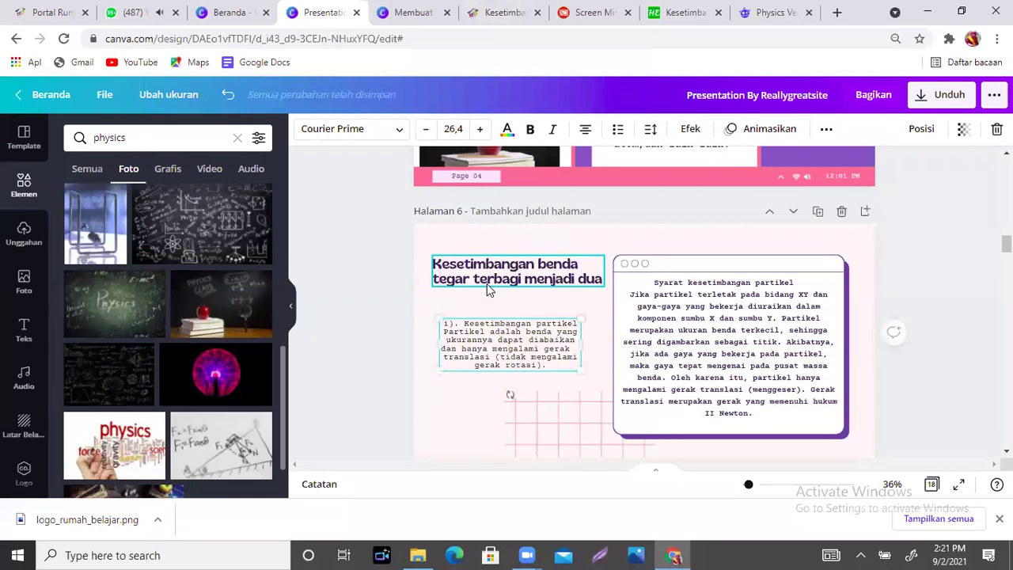
{"action": "left_click_drag", "start_coordinate": [607, 271], "coordinate": [580, 272]}
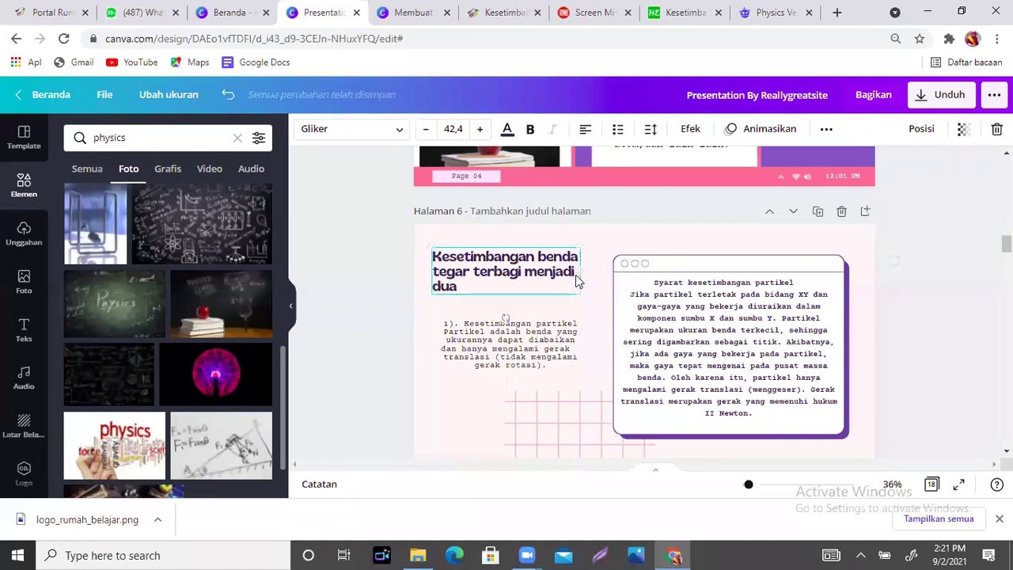
{"action": "left_click", "coordinate": [583, 130]}
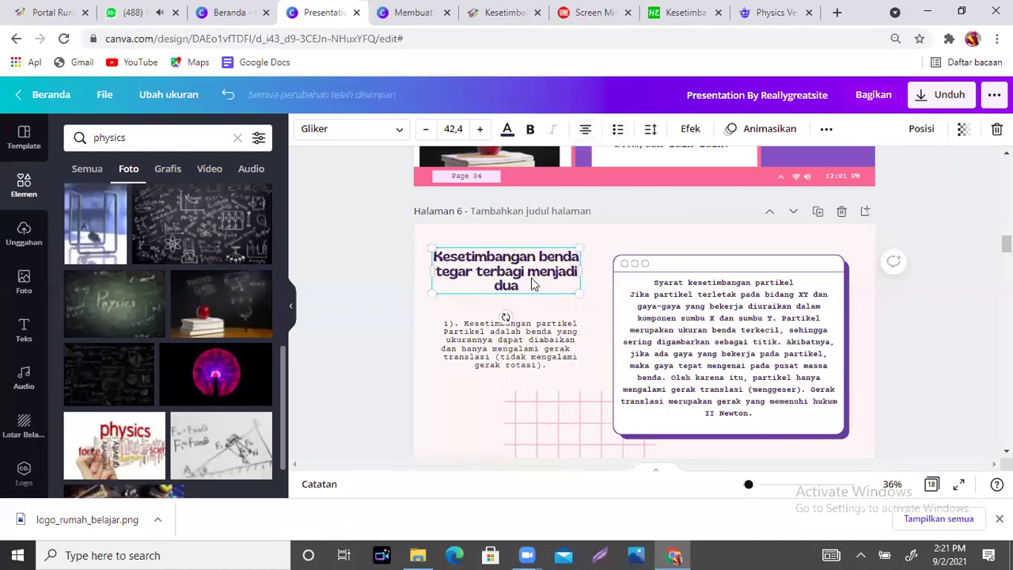
{"action": "left_click_drag", "start_coordinate": [532, 285], "coordinate": [575, 309]}
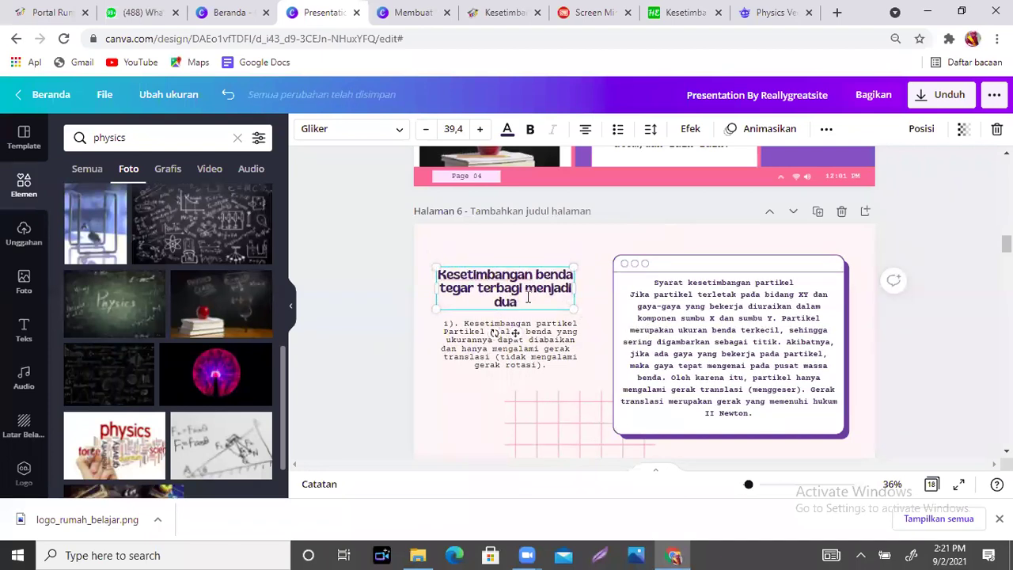
{"action": "left_click", "coordinate": [610, 236]}
{"action": "left_click_drag", "start_coordinate": [512, 290], "coordinate": [516, 289]}
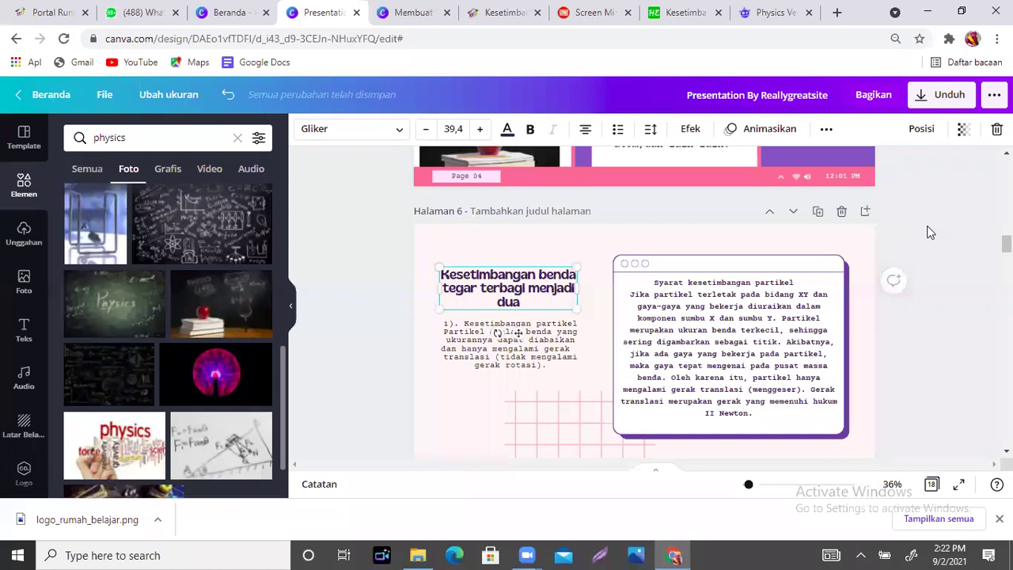
- Review the file types offered for downloading the presentation, from PNG to GIF, without downloading it
{"action": "left_click", "coordinate": [937, 95]}
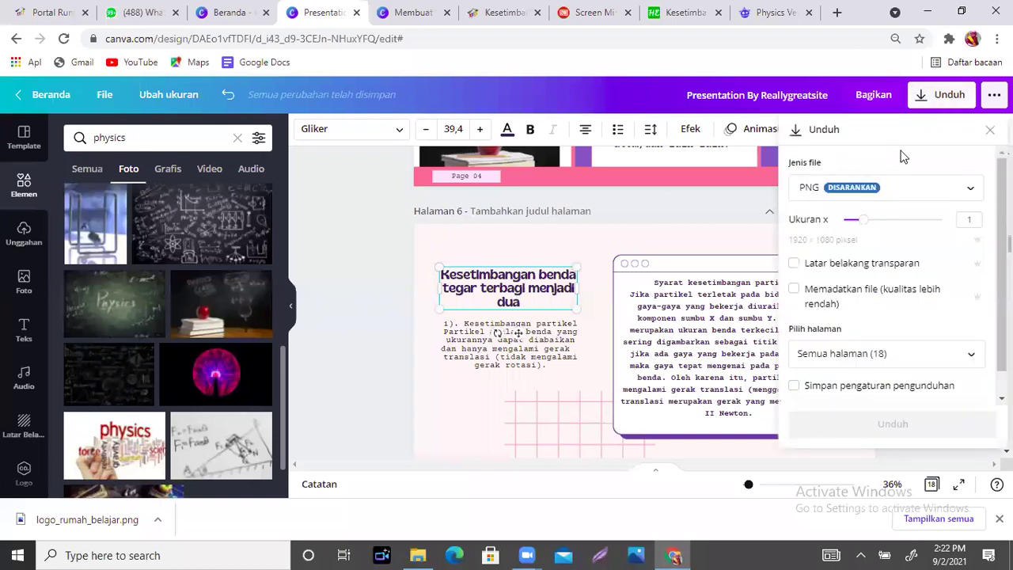
{"action": "left_click", "coordinate": [951, 194]}
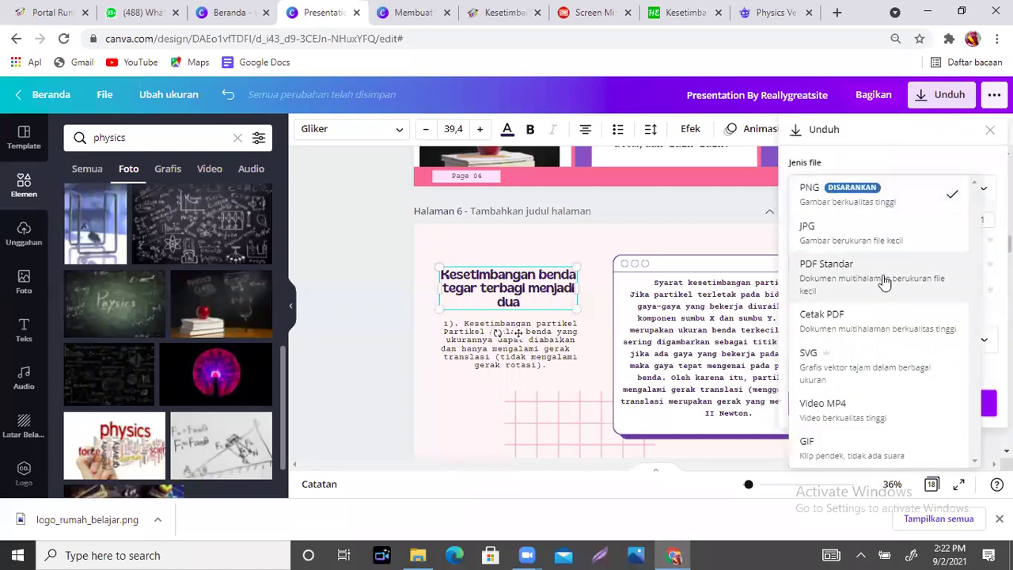
{"action": "left_click", "coordinate": [674, 229]}
{"action": "left_click", "coordinate": [674, 229]}
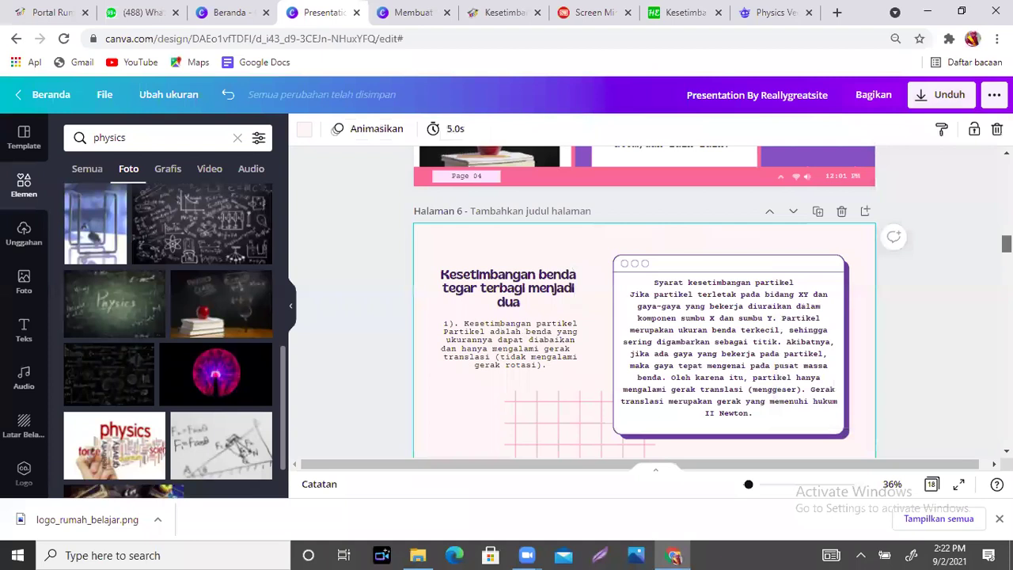
- Duplicate page 6 to create page 7 and select the definition text on the copy
{"action": "scroll", "coordinate": [645, 300], "scroll_direction": "down", "scroll_amount": 1}
{"action": "key", "text": "Escape"}
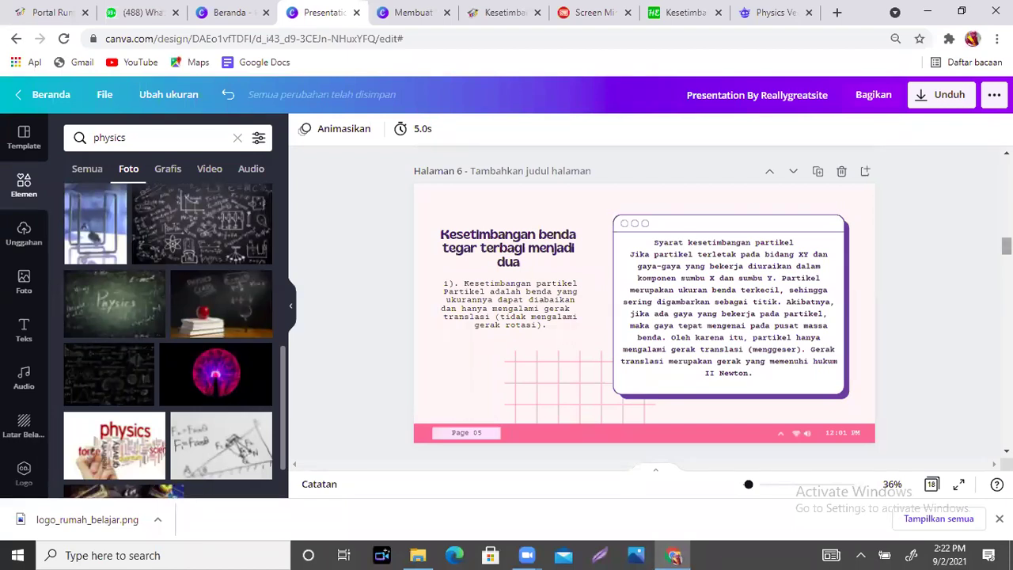
{"action": "scroll", "coordinate": [694, 233], "scroll_direction": "up", "scroll_amount": 1}
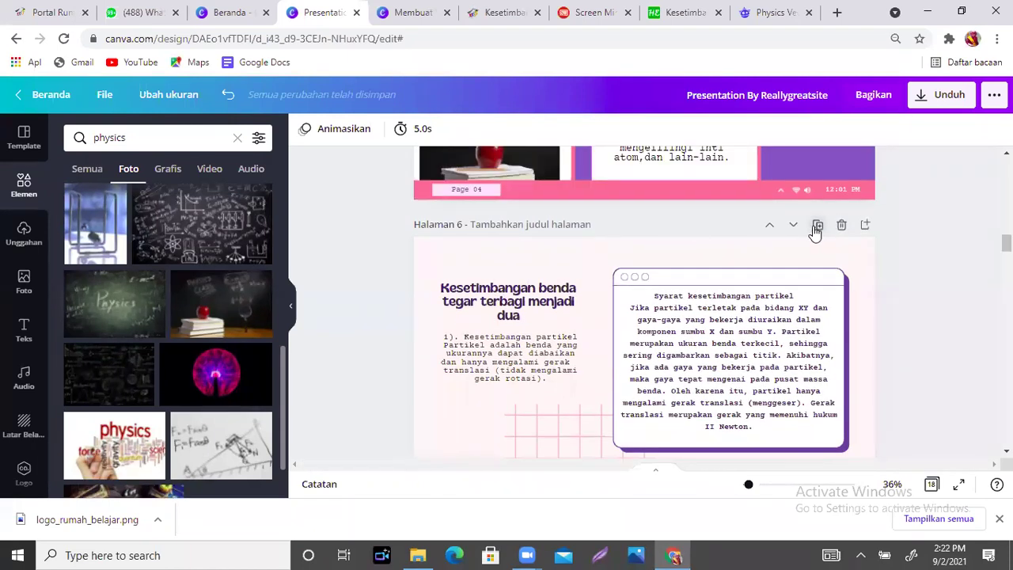
{"action": "left_click", "coordinate": [819, 227]}
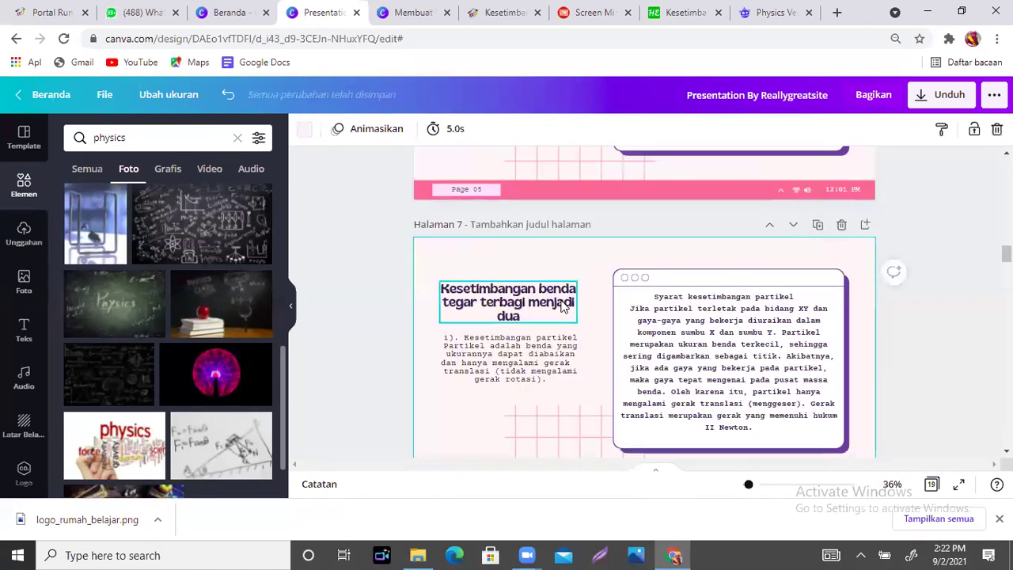
{"action": "left_click", "coordinate": [522, 371]}
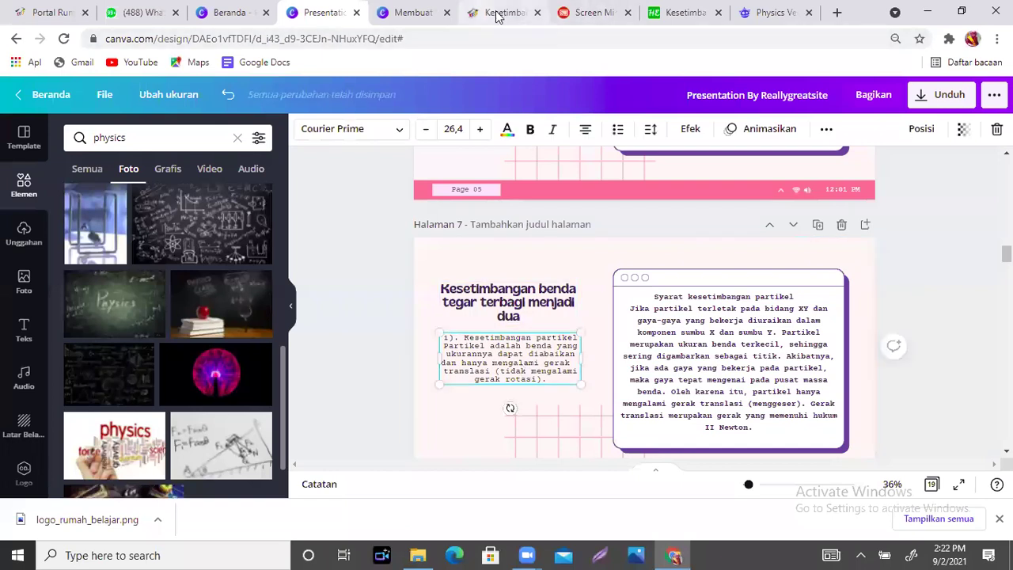
- Switch to the Sumber Belajar page and read on past the particle equilibrium conditions, clearing the text selection there
{"action": "left_click", "coordinate": [498, 14]}
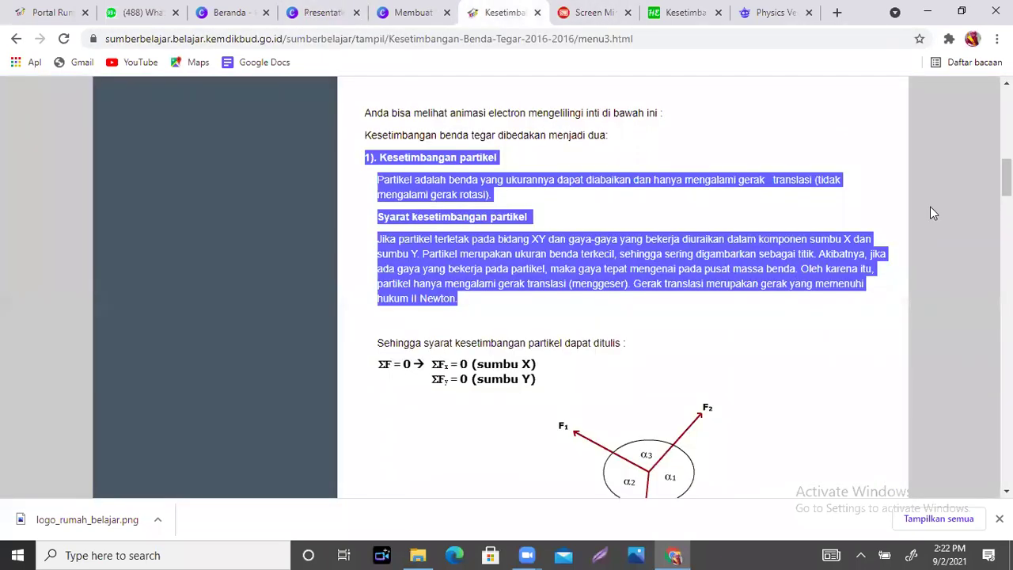
{"action": "scroll", "coordinate": [1006, 178], "scroll_direction": "down", "scroll_amount": 1}
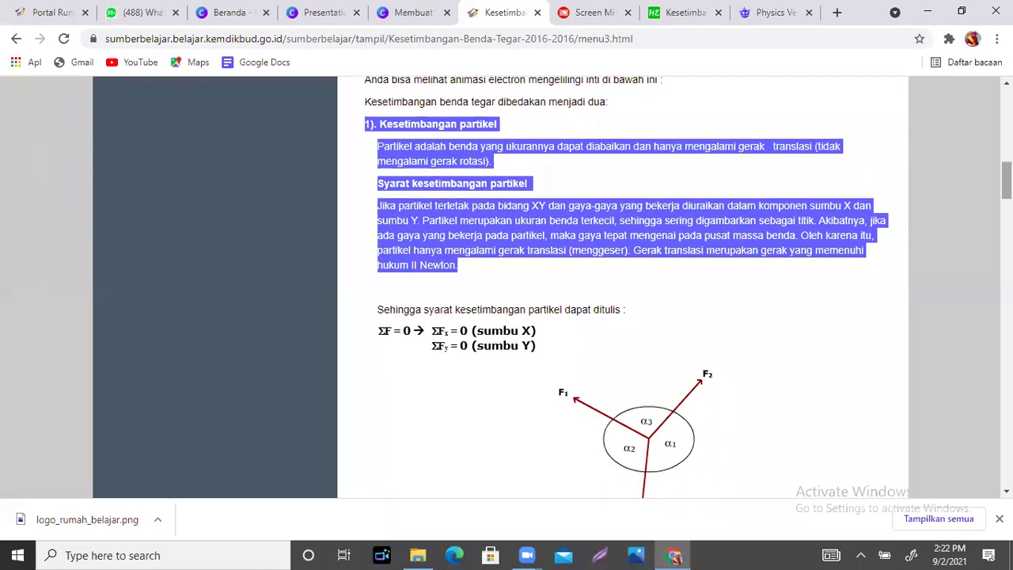
{"action": "scroll", "coordinate": [1006, 181], "scroll_direction": "down", "scroll_amount": 1}
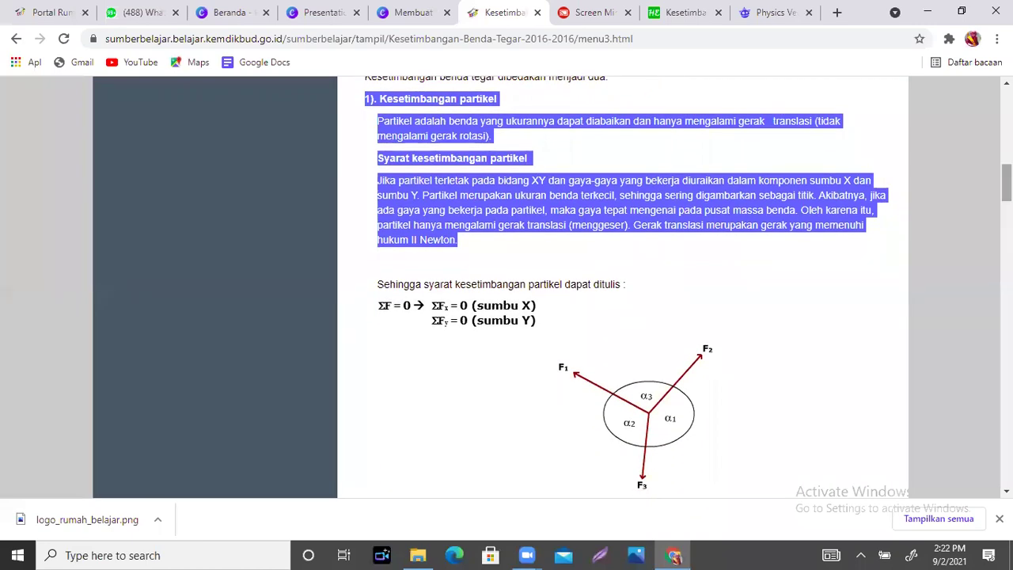
{"action": "scroll", "coordinate": [1007, 182], "scroll_direction": "down", "scroll_amount": 2}
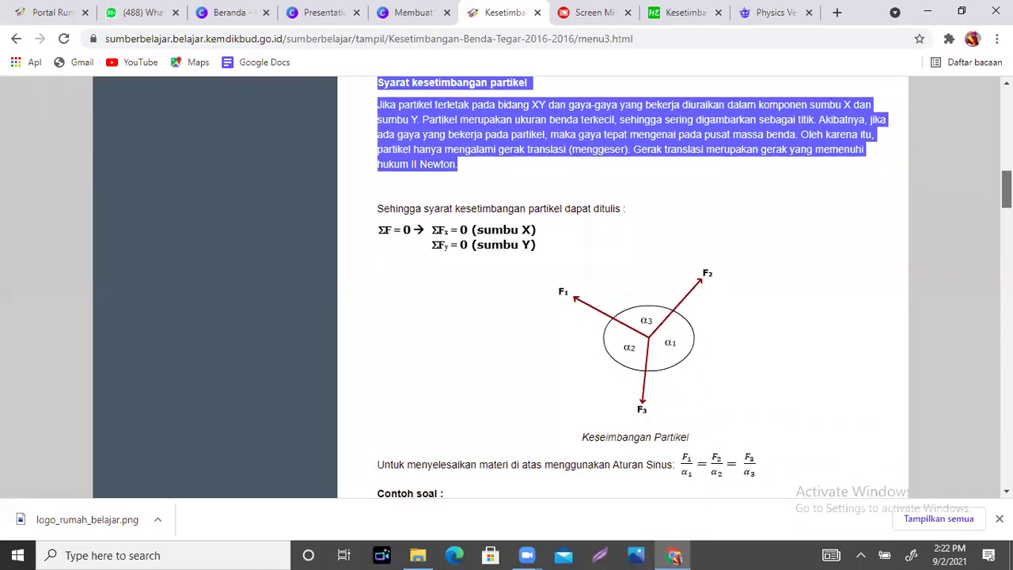
{"action": "scroll", "coordinate": [1006, 182], "scroll_direction": "down", "scroll_amount": 4}
{"action": "scroll", "coordinate": [1007, 190], "scroll_direction": "down", "scroll_amount": 1}
{"action": "scroll", "coordinate": [1007, 190], "scroll_direction": "up", "scroll_amount": 5}
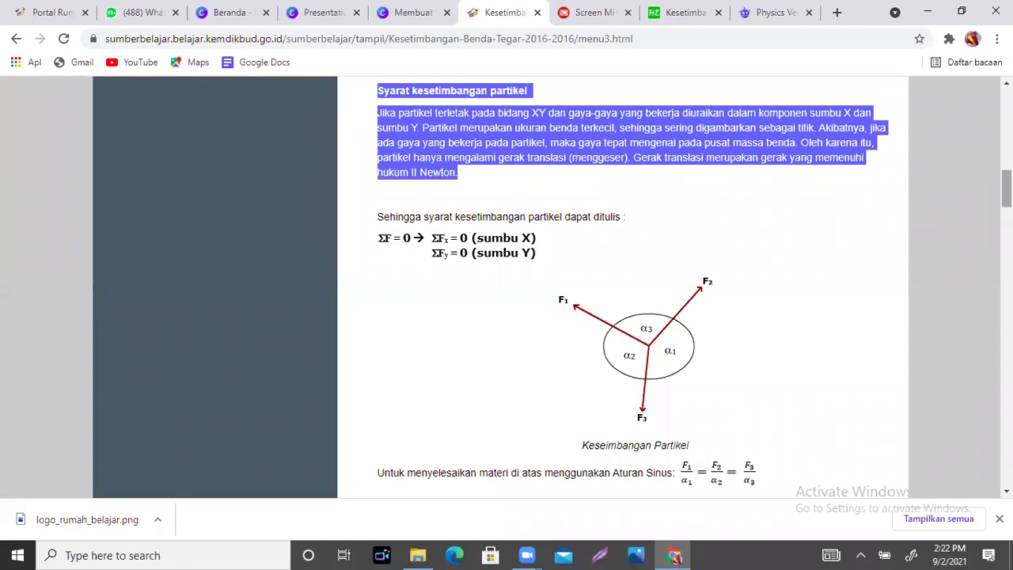
{"action": "left_click", "coordinate": [856, 224]}
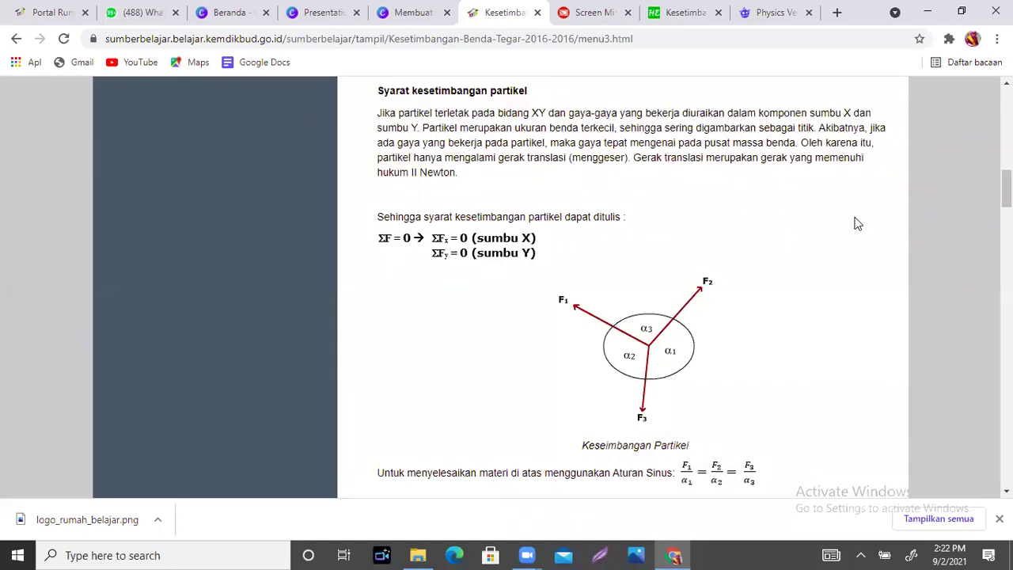
- Return to the Canva presentation and look through its sharing destinations as far as Microsoft PowerPoint
{"action": "left_click", "coordinate": [335, 8]}
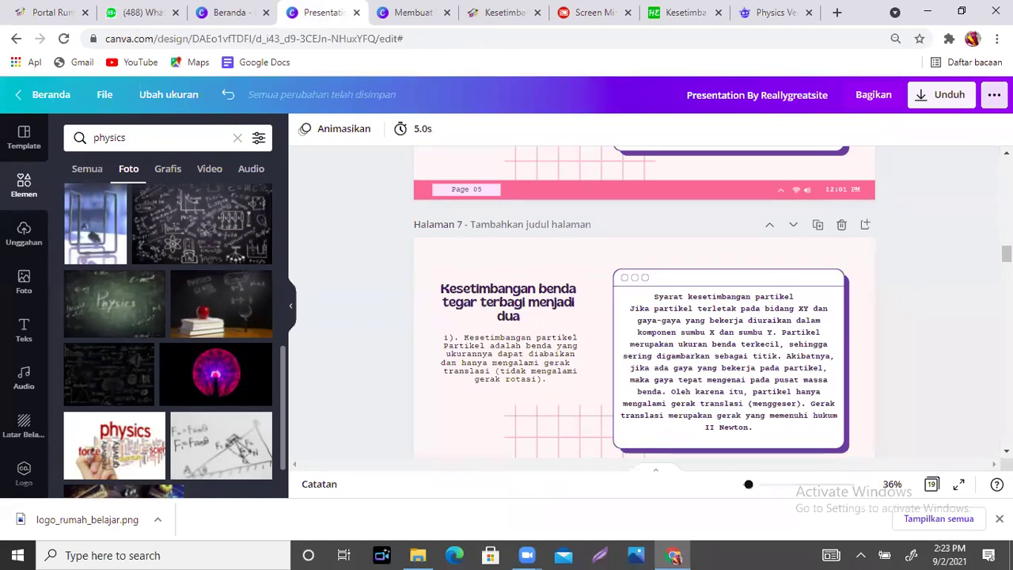
{"action": "left_click", "coordinate": [994, 95]}
{"action": "scroll", "coordinate": [899, 303], "scroll_direction": "down", "scroll_amount": 3}
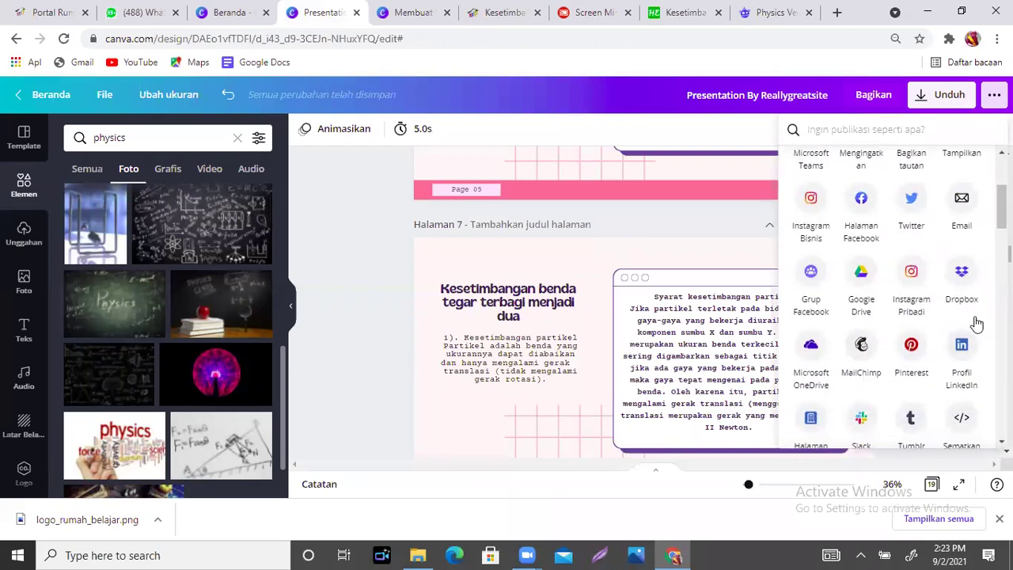
{"action": "scroll", "coordinate": [1001, 222], "scroll_direction": "down", "scroll_amount": 3}
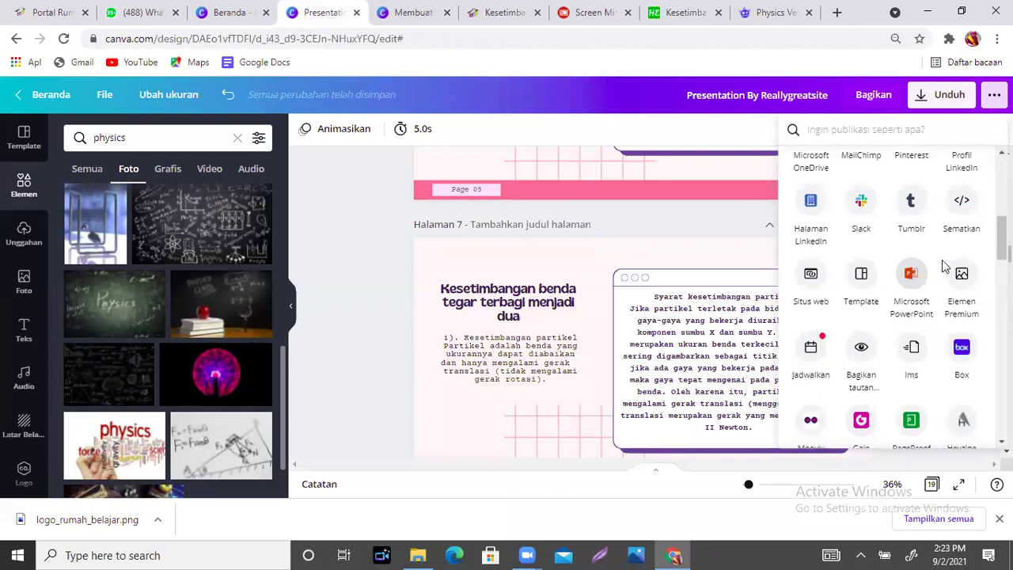
{"action": "left_click", "coordinate": [430, 419]}
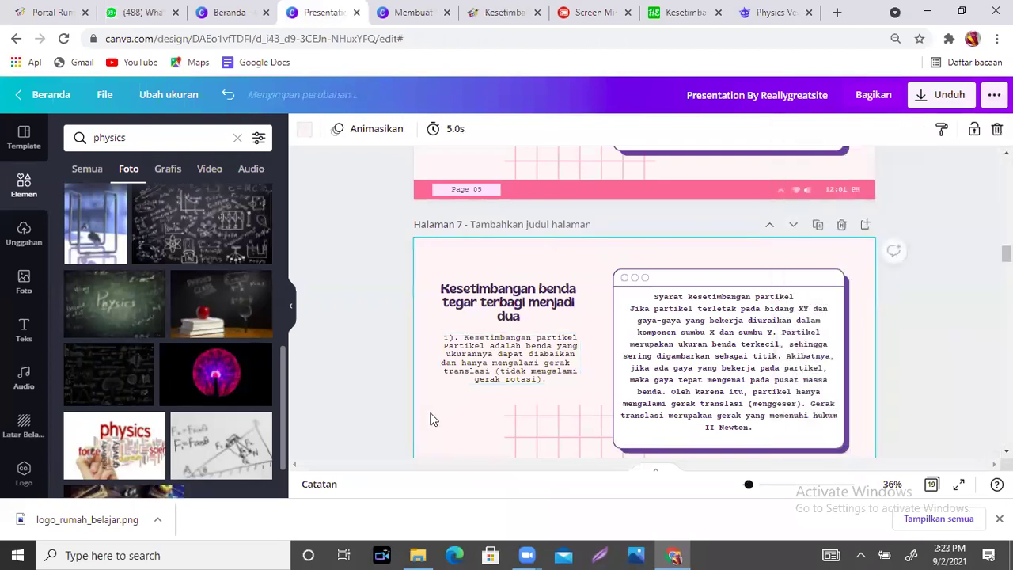
- Compare the copied page with Sumber Belajar's particle equilibrium section, examining its definition, formula and force diagram
{"action": "scroll", "coordinate": [644, 316], "scroll_direction": "up", "scroll_amount": 4}
{"action": "scroll", "coordinate": [644, 316], "scroll_direction": "down", "scroll_amount": 4}
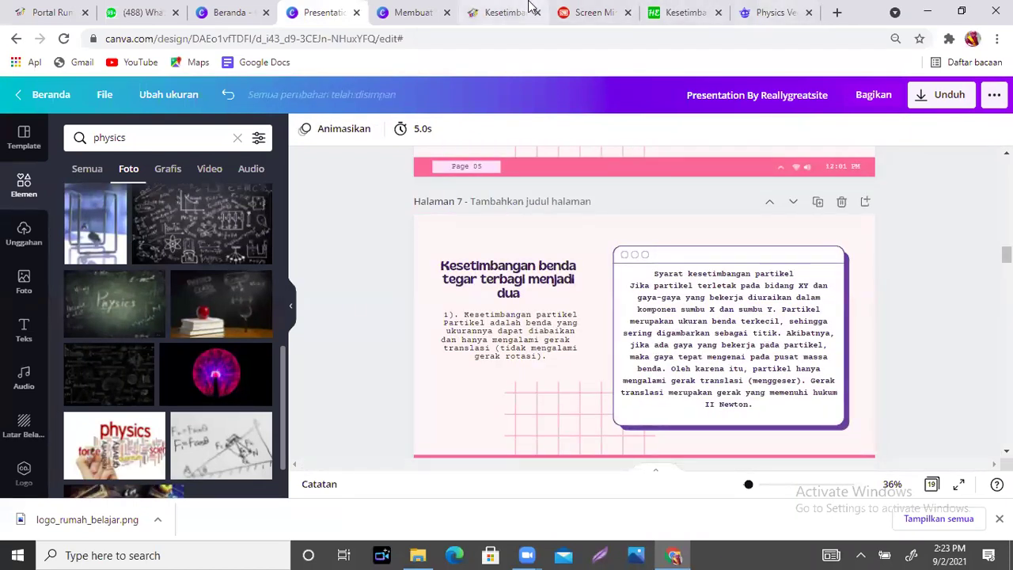
{"action": "left_click", "coordinate": [510, 11]}
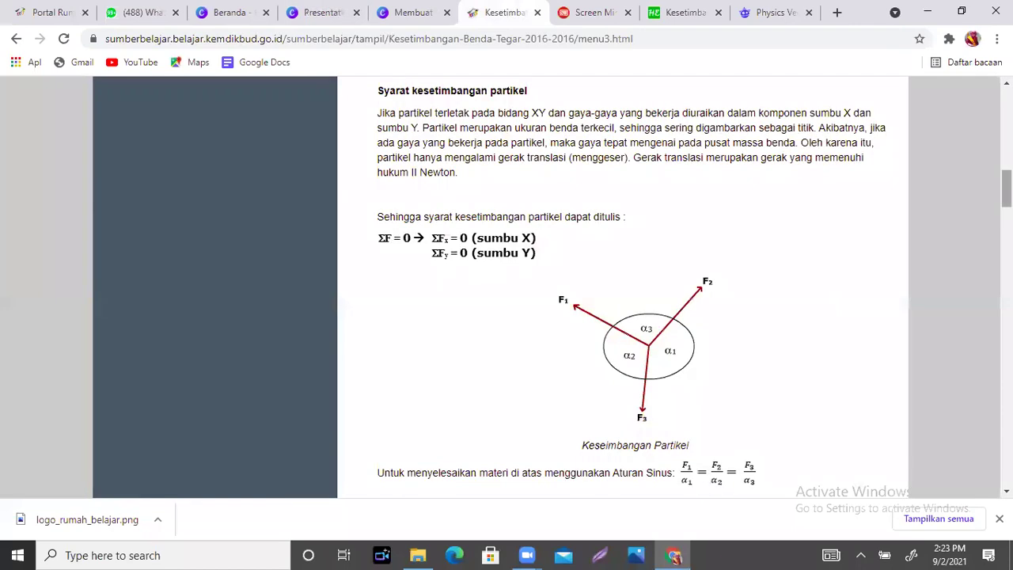
{"action": "left_click_drag", "start_coordinate": [1007, 188], "coordinate": [1007, 162]}
{"action": "scroll", "coordinate": [633, 285], "scroll_direction": "down", "scroll_amount": 3}
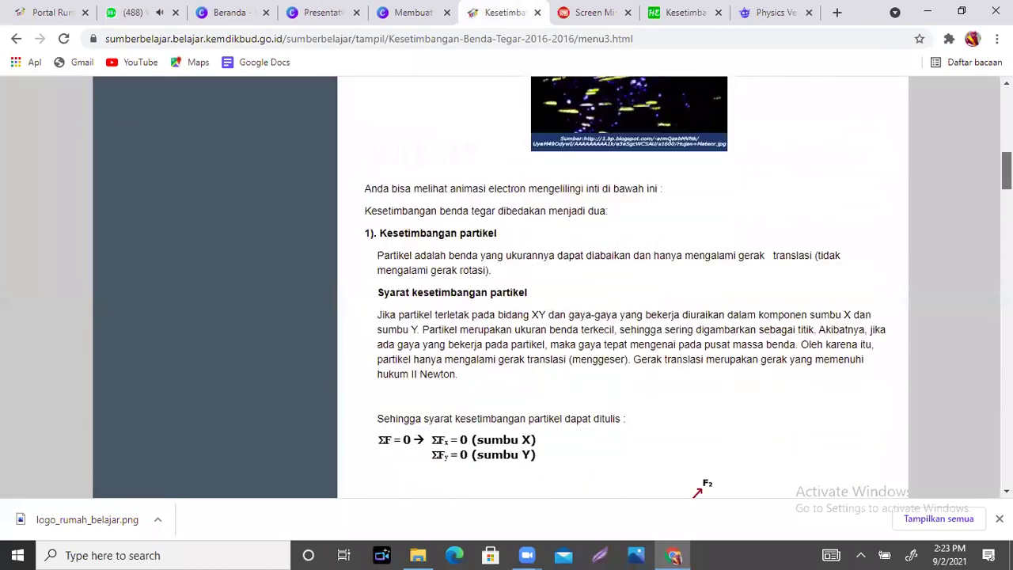
{"action": "scroll", "coordinate": [633, 284], "scroll_direction": "down", "scroll_amount": 2}
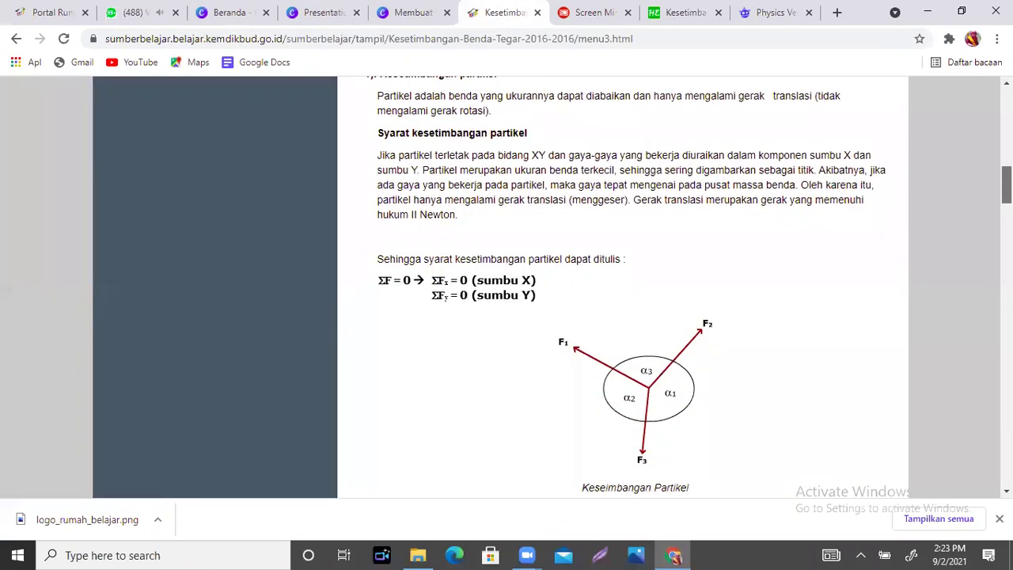
- Replace the definition text on page 7 with Sumber Belajar's sentence "Sehingga syarat kesetimbangan partikel dapat ditulis :"
{"action": "scroll", "coordinate": [633, 284], "scroll_direction": "down", "scroll_amount": 1}
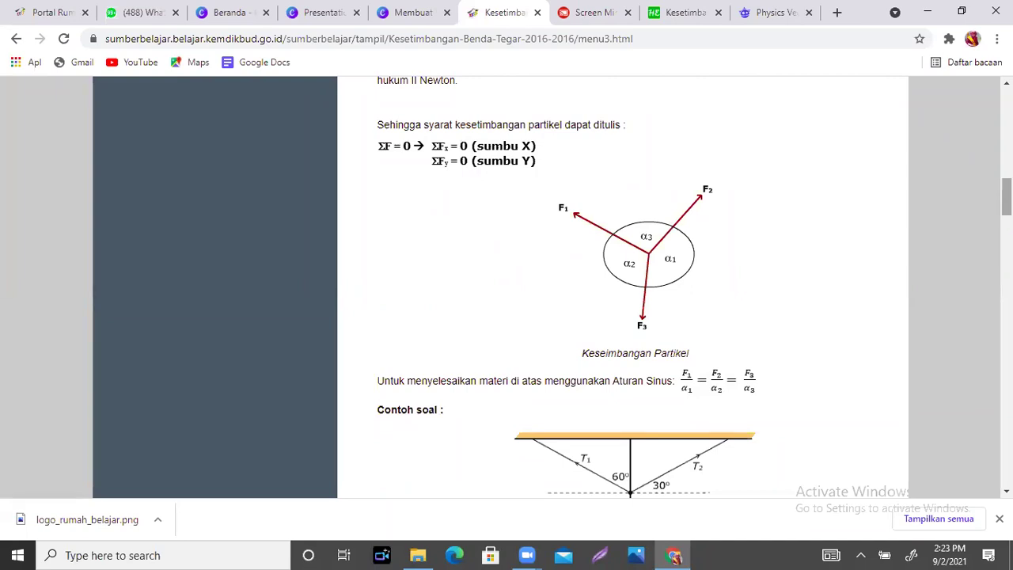
{"action": "scroll", "coordinate": [436, 171], "scroll_direction": "up", "scroll_amount": 1}
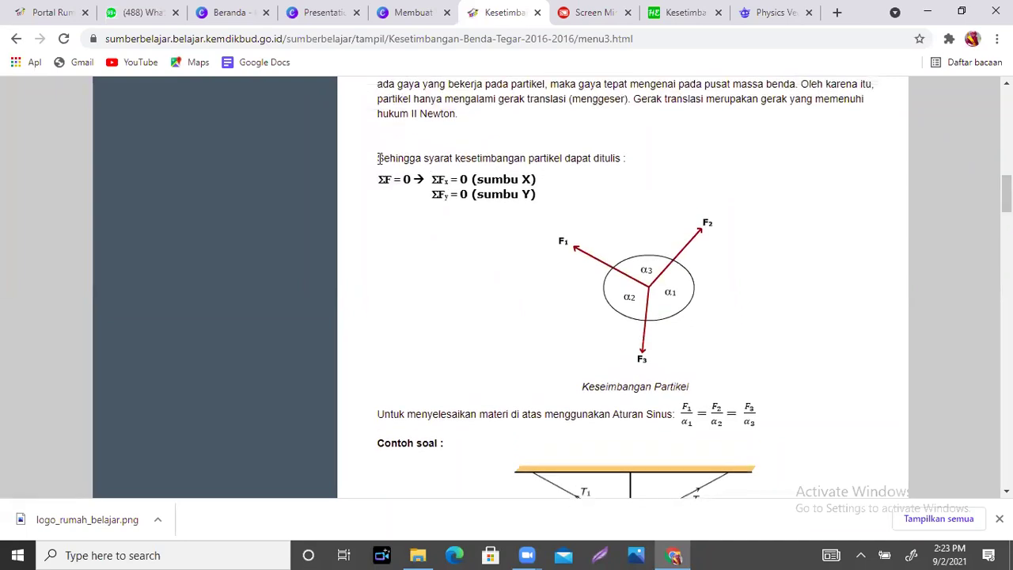
{"action": "left_click_drag", "start_coordinate": [379, 157], "coordinate": [557, 212]}
{"action": "key", "text": "ctrl+c"}
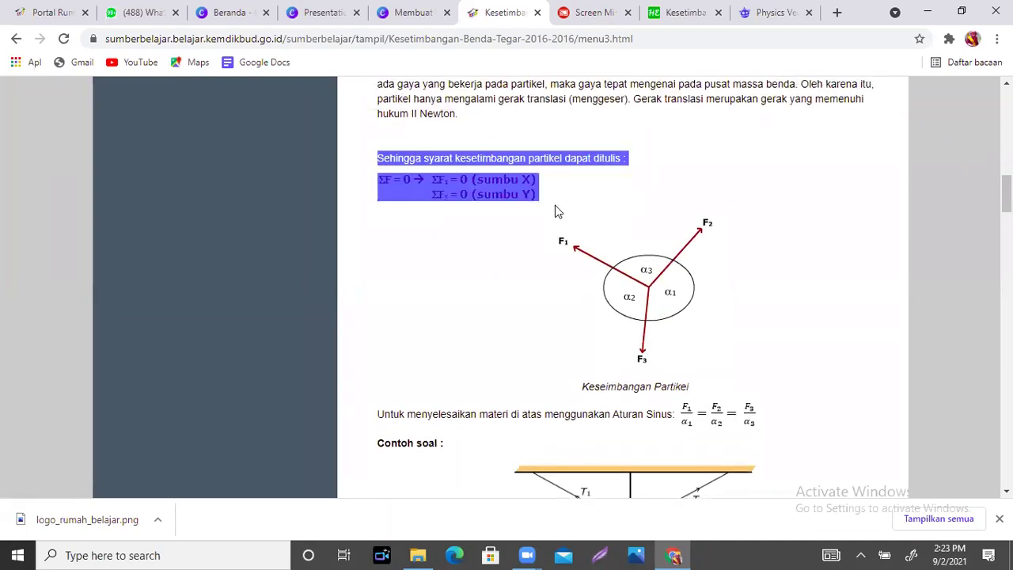
{"action": "left_click", "coordinate": [326, 13]}
{"action": "double_click", "coordinate": [566, 325]}
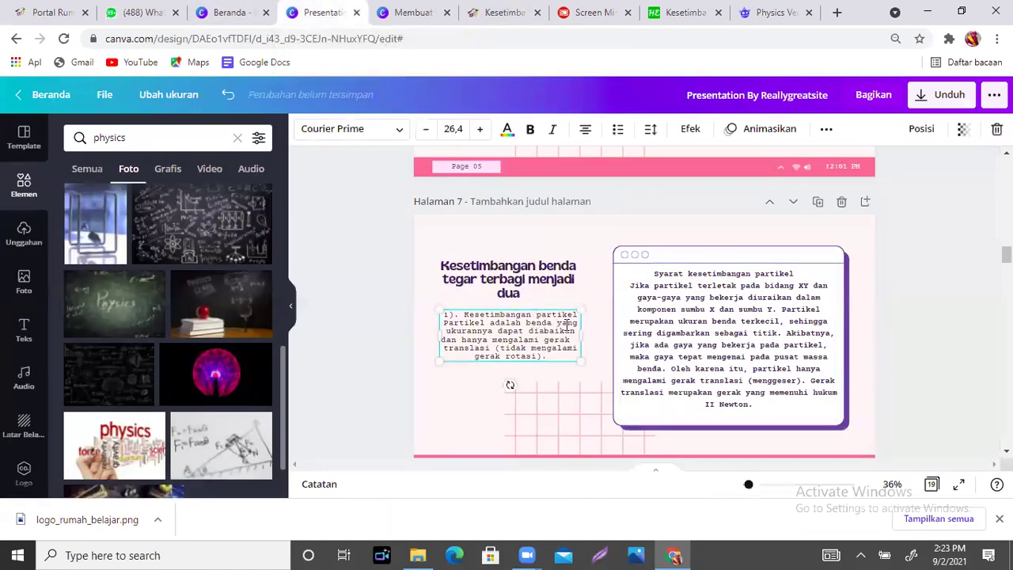
{"action": "key", "text": "ctrl+v"}
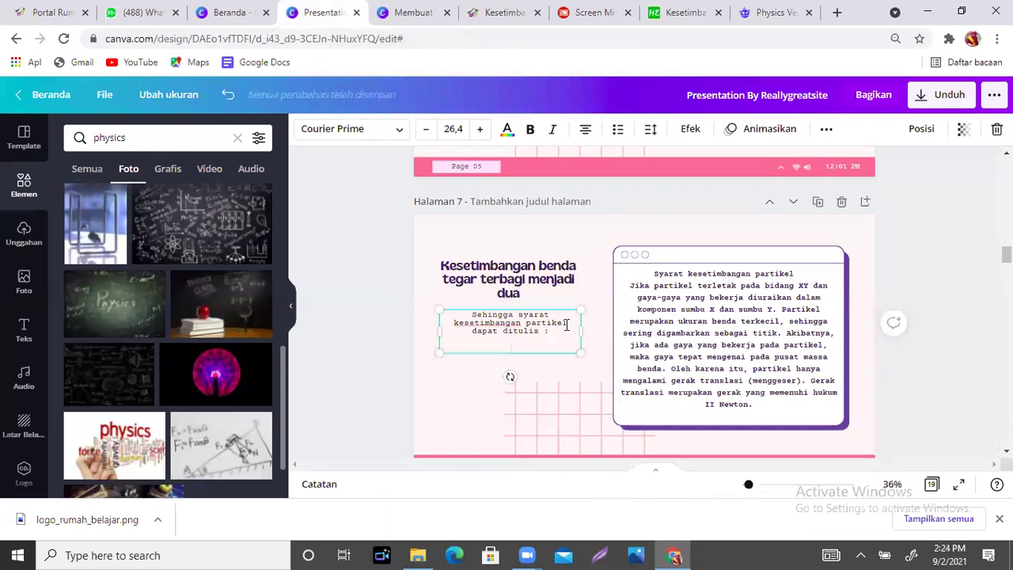
- Go back to Sumber Belajar's particle equilibrium section and clear the text selection there
{"action": "left_click", "coordinate": [421, 12]}
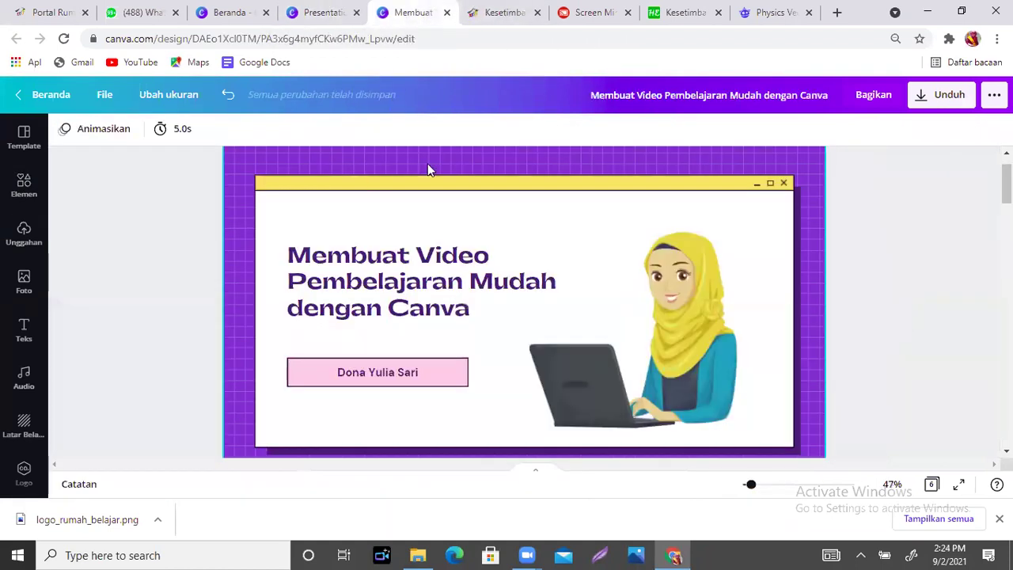
{"action": "left_click", "coordinate": [497, 13]}
{"action": "left_click", "coordinate": [488, 207]}
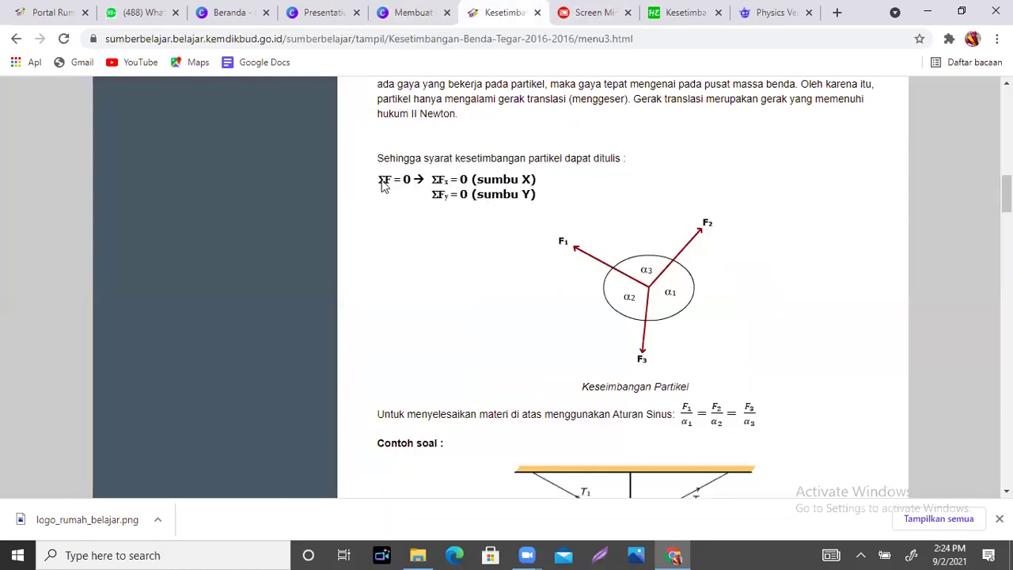
- Try to select the particle equilibrium formula as text together with its introductory sentence
{"action": "left_click_drag", "start_coordinate": [382, 182], "coordinate": [544, 195]}
{"action": "left_click_drag", "start_coordinate": [377, 150], "coordinate": [594, 184]}
{"action": "left_click", "coordinate": [579, 181]}
{"action": "scroll", "coordinate": [641, 160], "scroll_direction": "up", "scroll_amount": 1}
{"action": "triple_click", "coordinate": [639, 161]}
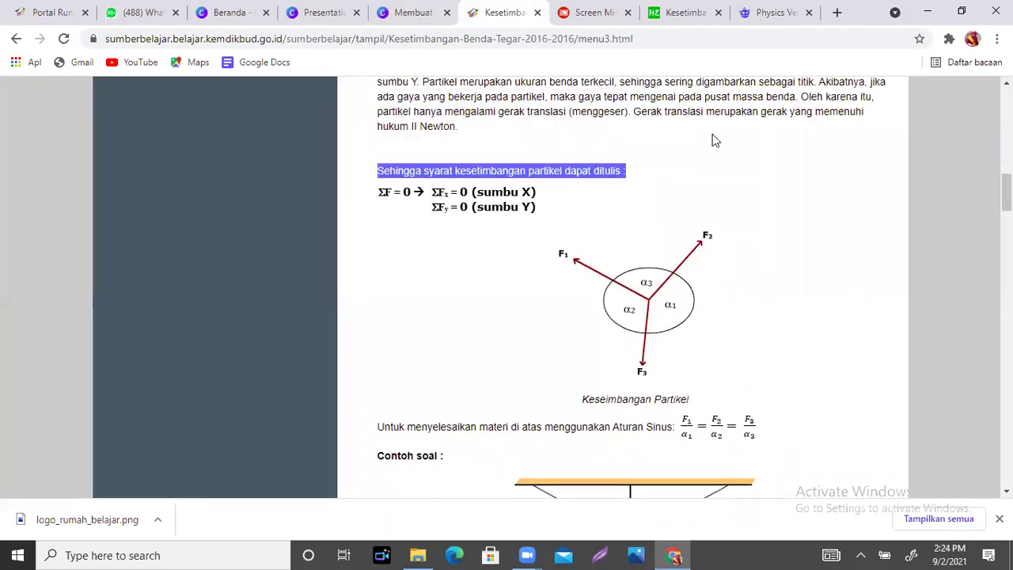
{"action": "left_click", "coordinate": [740, 156]}
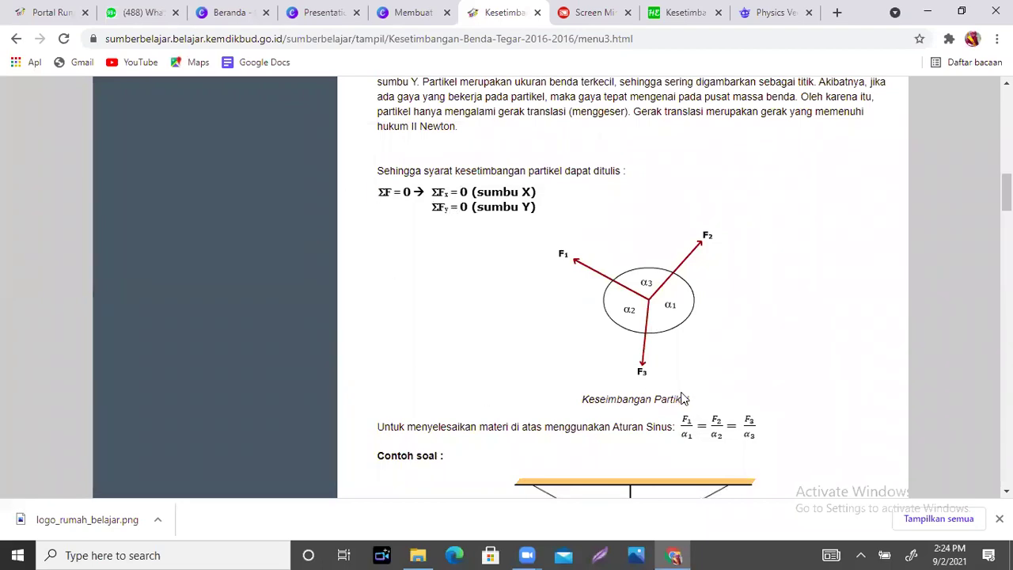
- Capture the area from the ΣF = 0 formula down to the Aturan Sinus equation and copy the screenshot
{"action": "key", "text": "alt+shift+t"}
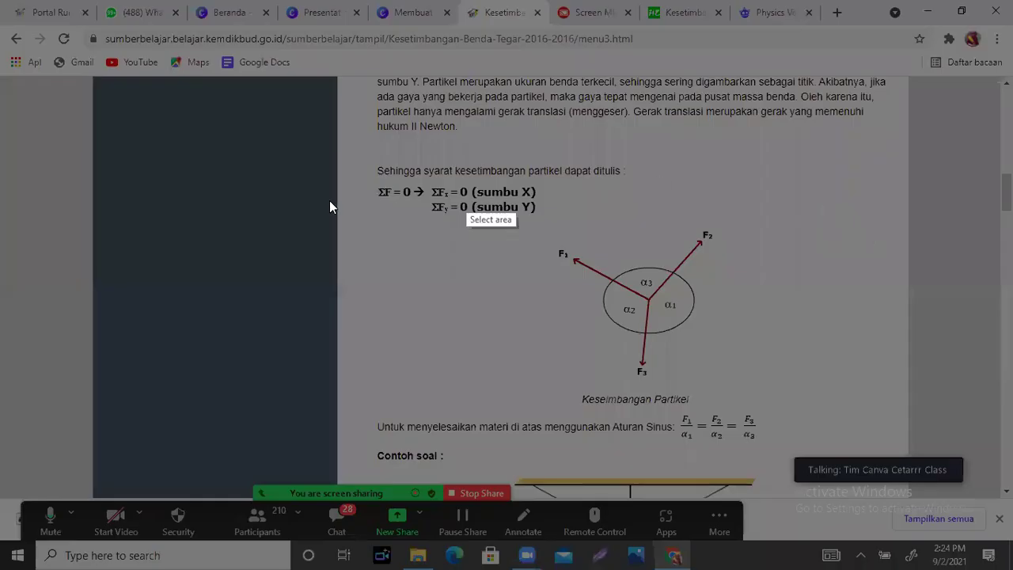
{"action": "left_click_drag", "start_coordinate": [363, 179], "coordinate": [615, 402]}
{"action": "mouse_move", "coordinate": [653, 428]}
{"action": "left_mouse_down"}
{"action": "mouse_move", "coordinate": [801, 448]}
{"action": "mouse_move", "coordinate": [788, 448]}
{"action": "left_mouse_up"}
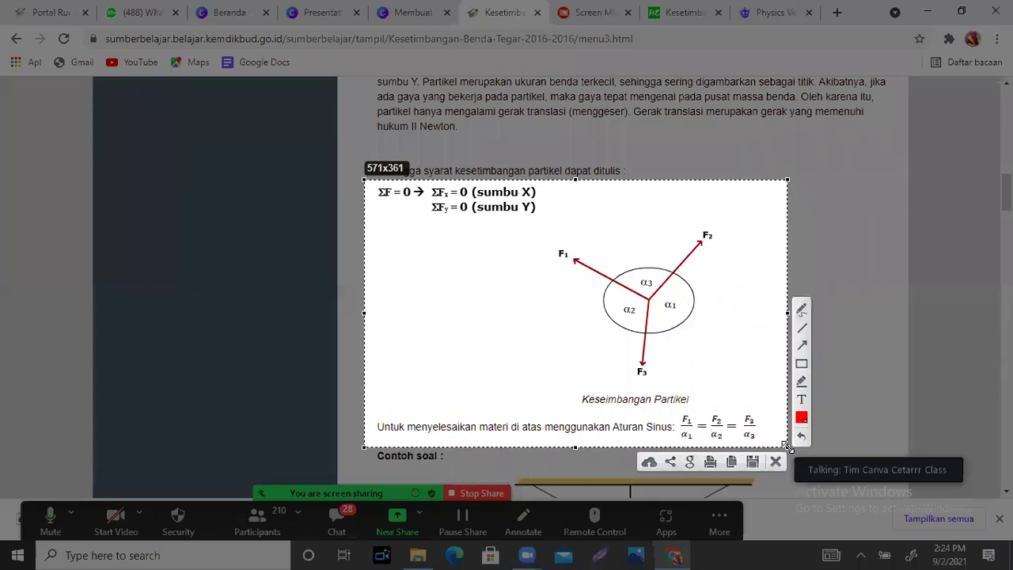
{"action": "left_click", "coordinate": [731, 461]}
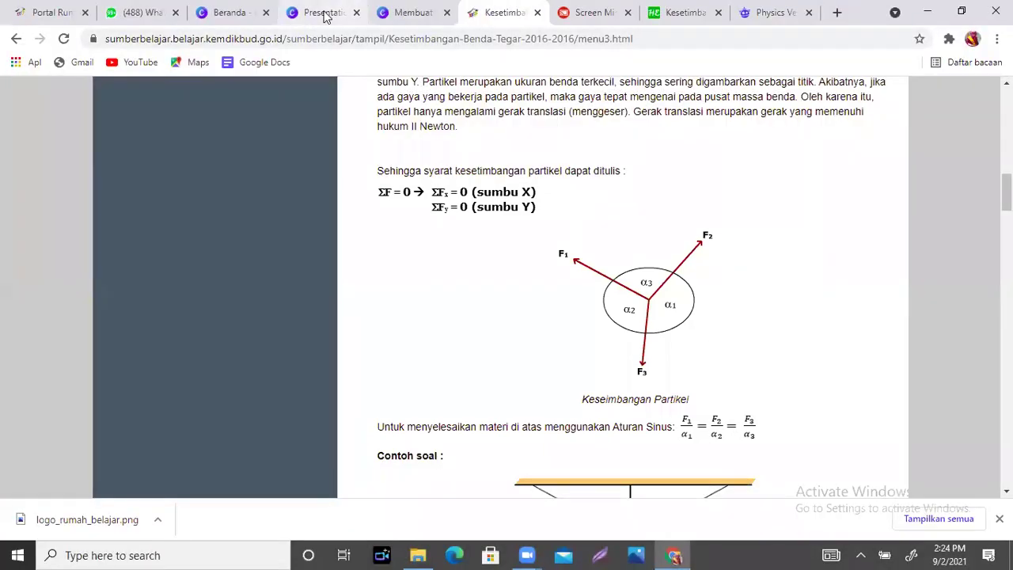
- Replace the conditions text in page 7's window frame with the copied formula and force diagram screenshot, positioned inside the frame
{"action": "left_click", "coordinate": [325, 14]}
{"action": "left_click", "coordinate": [779, 301]}
{"action": "key", "text": "Delete"}
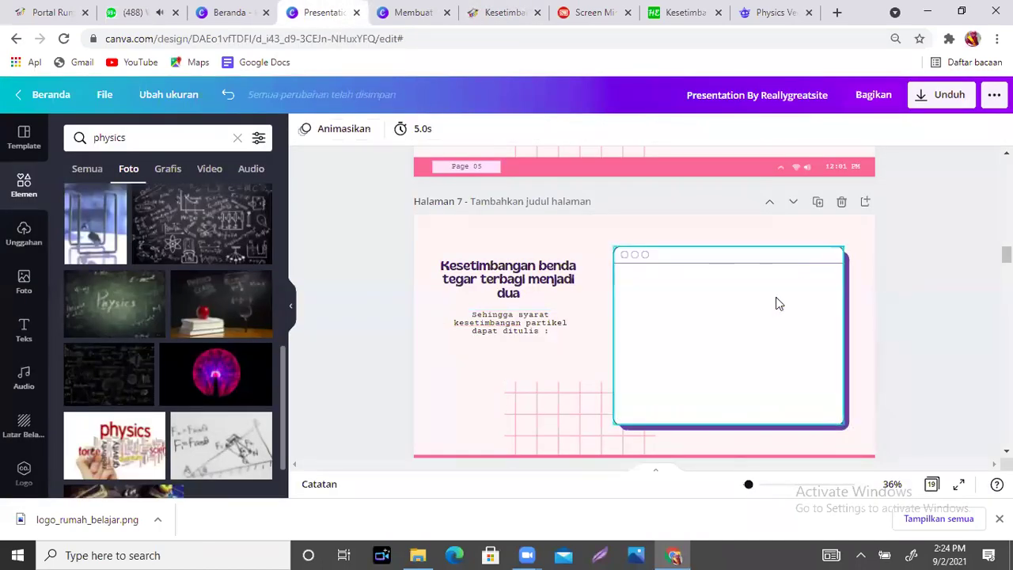
{"action": "key", "text": "ctrl+v"}
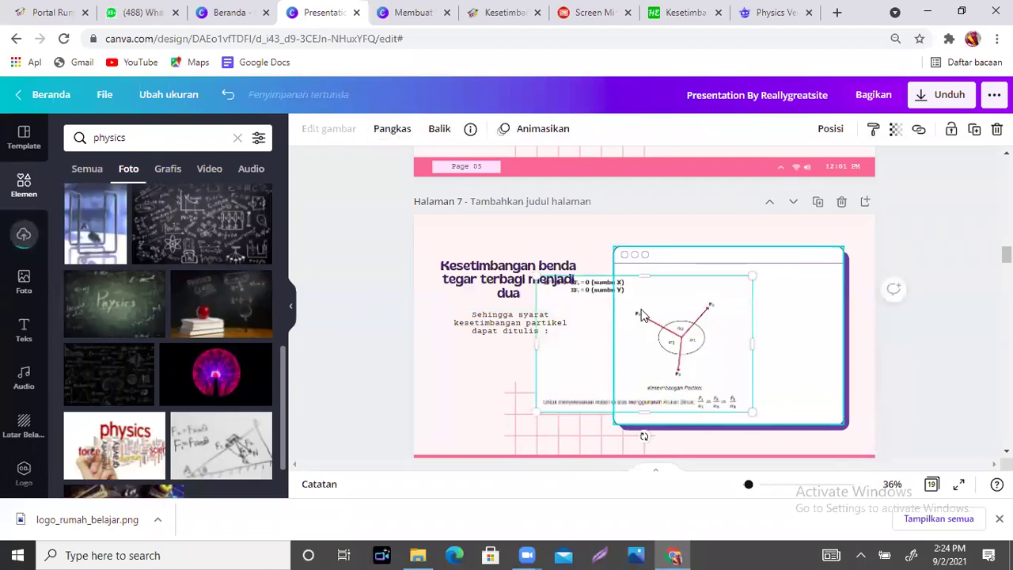
{"action": "left_click_drag", "start_coordinate": [767, 334], "coordinate": [722, 333]}
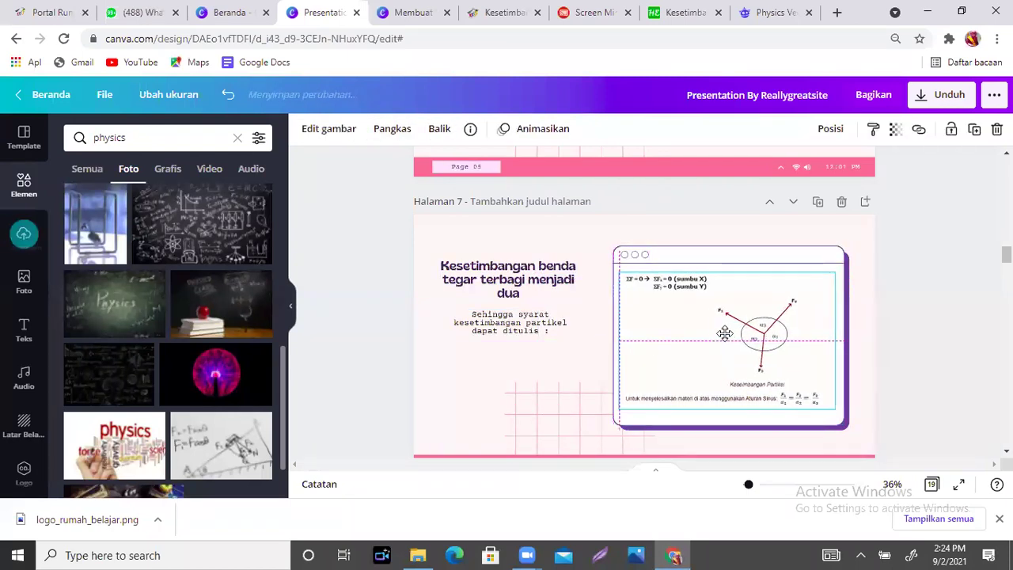
{"action": "left_click", "coordinate": [767, 237]}
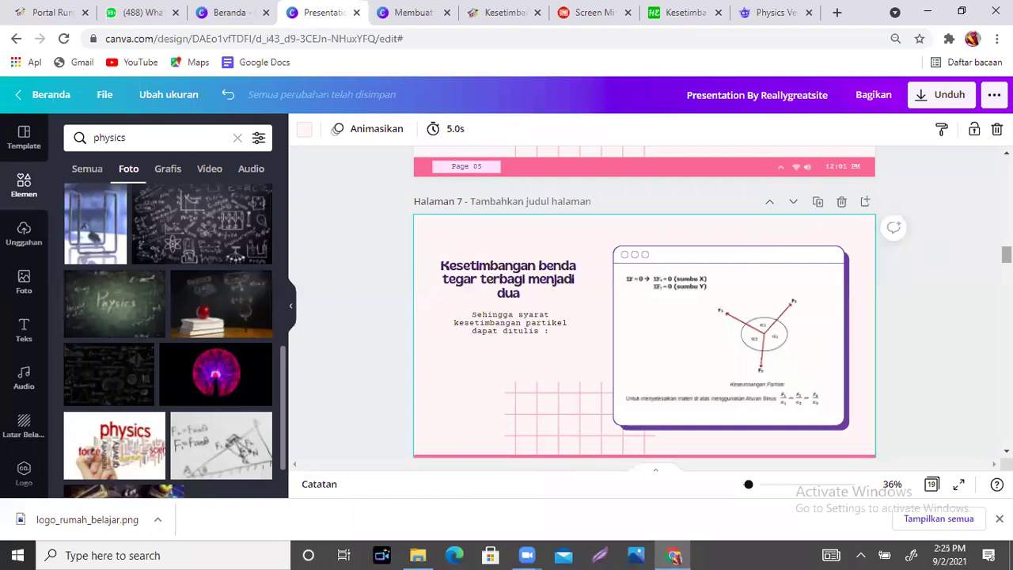
- Enlarge the "Sehingga syarat kesetimbangan partikel" text box on page 7 to a font size of 28,6
{"action": "scroll", "coordinate": [492, 275], "scroll_direction": "down", "scroll_amount": 1}
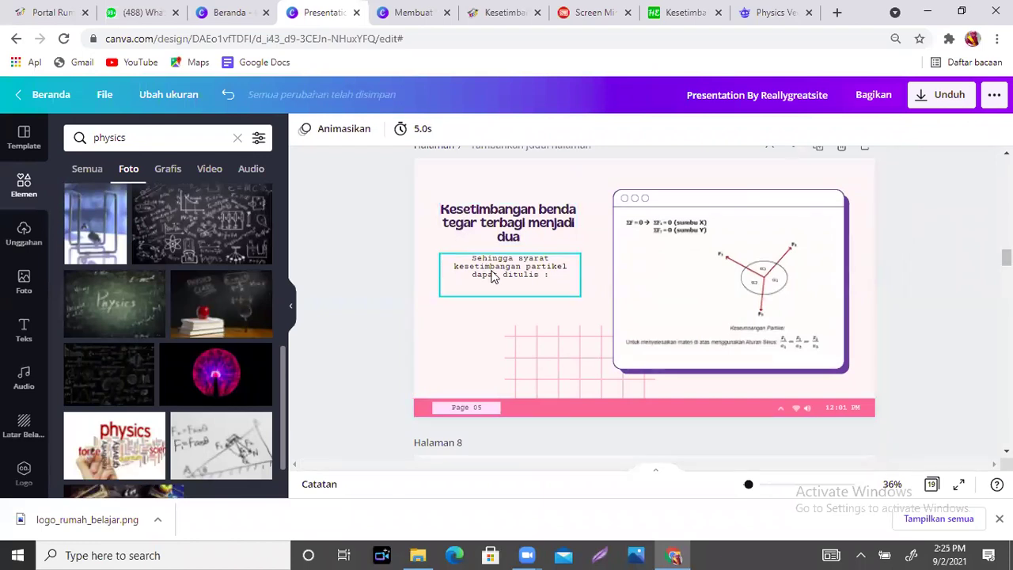
{"action": "left_click", "coordinate": [491, 274]}
{"action": "left_click_drag", "start_coordinate": [585, 302], "coordinate": [592, 301]}
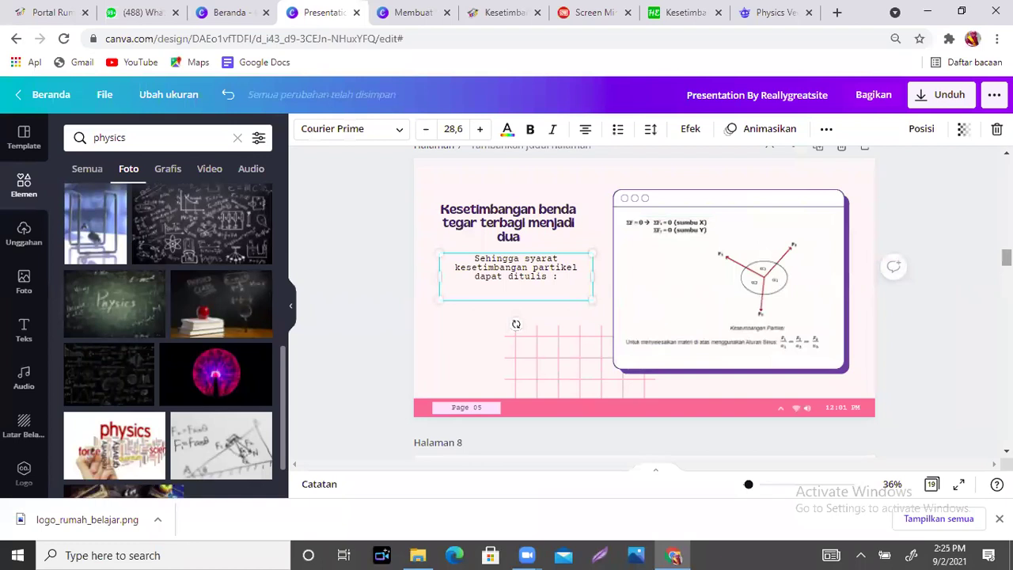
{"action": "scroll", "coordinate": [516, 409], "scroll_direction": "up", "scroll_amount": 3}
{"action": "scroll", "coordinate": [515, 409], "scroll_direction": "down", "scroll_amount": 3}
{"action": "left_click", "coordinate": [866, 271]}
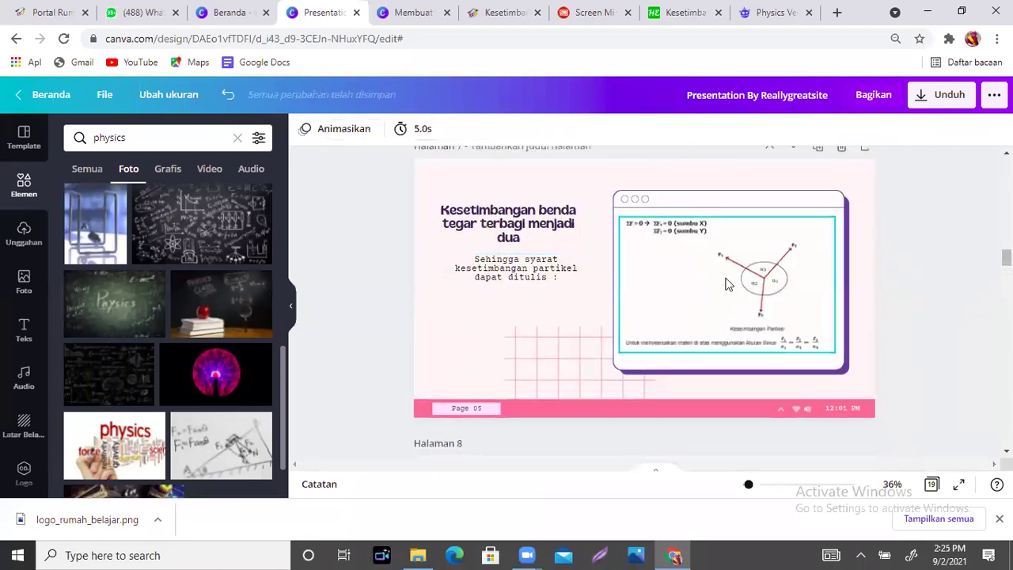
- Review presentation pages 6 to 8 and compare them with Sumber Belajar's force diagram and particle equilibrium example problem
{"action": "scroll", "coordinate": [644, 309], "scroll_direction": "up", "scroll_amount": 5}
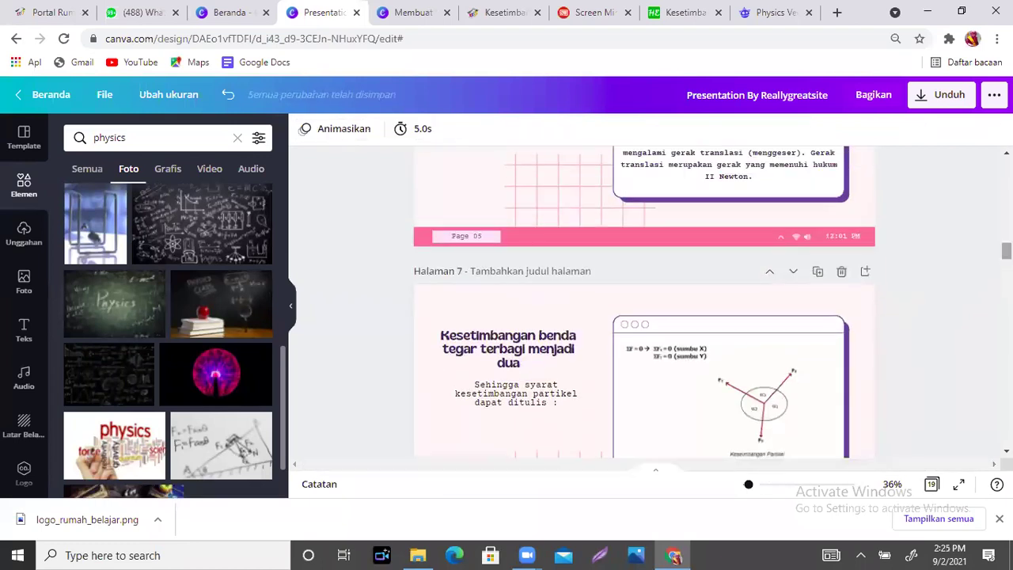
{"action": "scroll", "coordinate": [645, 309], "scroll_direction": "down", "scroll_amount": 5}
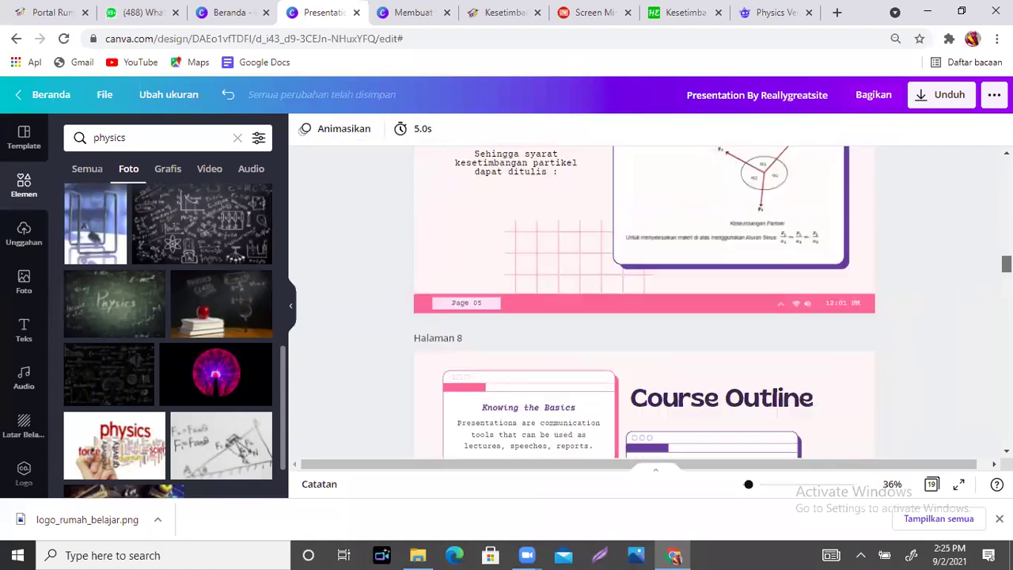
{"action": "scroll", "coordinate": [645, 309], "scroll_direction": "up", "scroll_amount": 3}
{"action": "scroll", "coordinate": [644, 302], "scroll_direction": "down", "scroll_amount": 5}
{"action": "scroll", "coordinate": [644, 303], "scroll_direction": "up", "scroll_amount": 4}
{"action": "scroll", "coordinate": [644, 302], "scroll_direction": "up", "scroll_amount": 2}
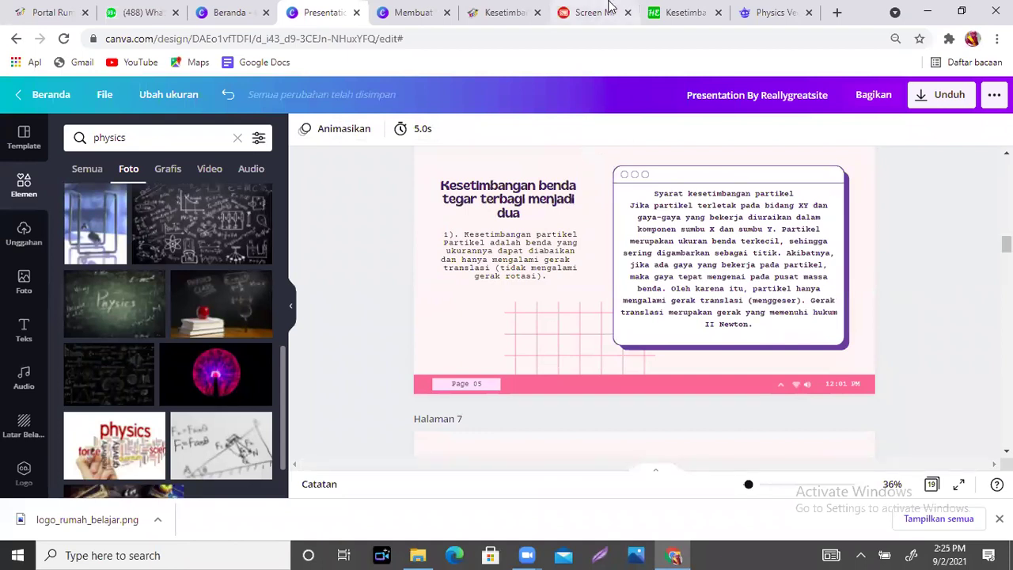
{"action": "left_click", "coordinate": [490, 13]}
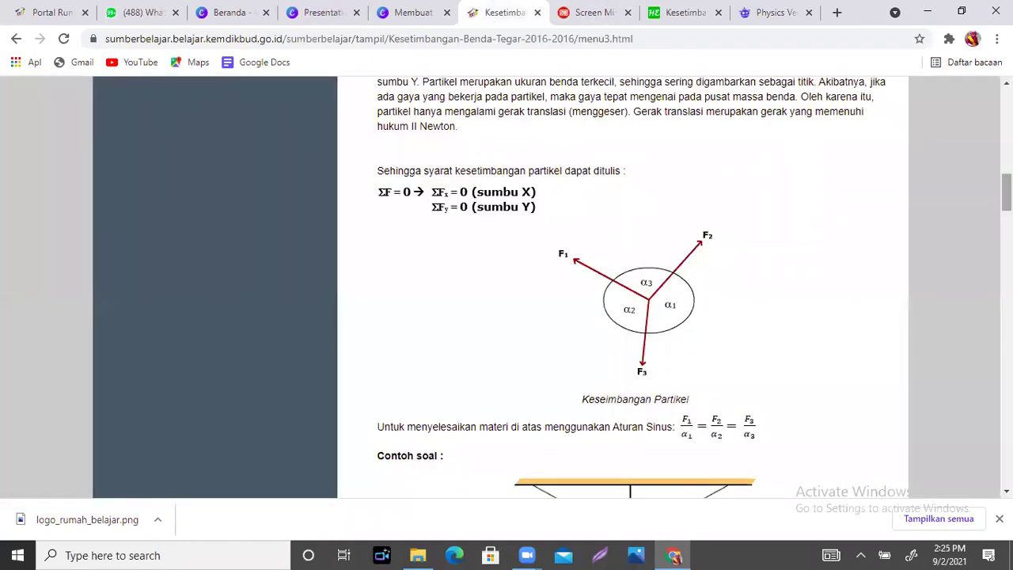
{"action": "scroll", "coordinate": [623, 285], "scroll_direction": "down", "scroll_amount": 3}
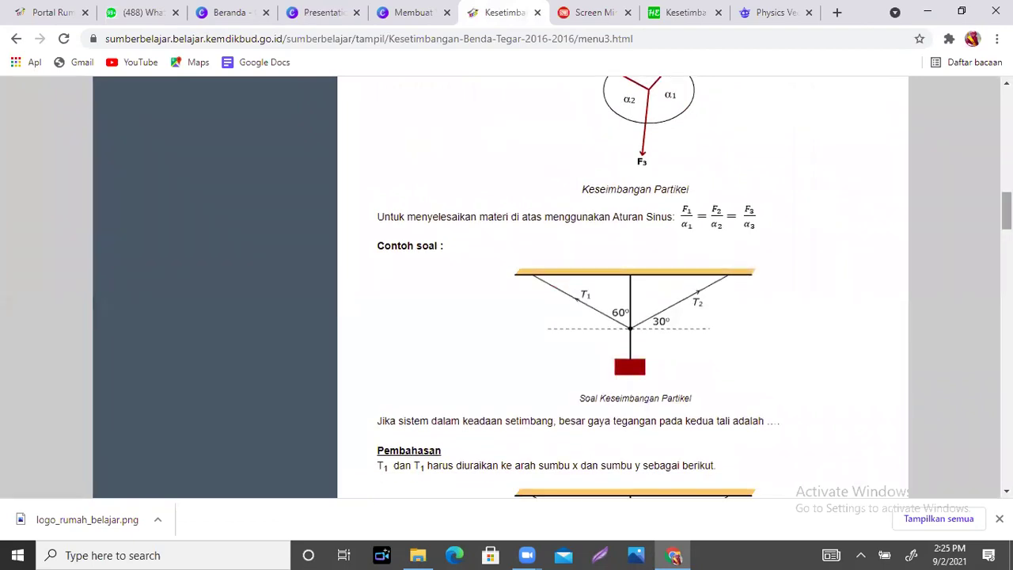
{"action": "scroll", "coordinate": [1005, 211], "scroll_direction": "up", "scroll_amount": 2}
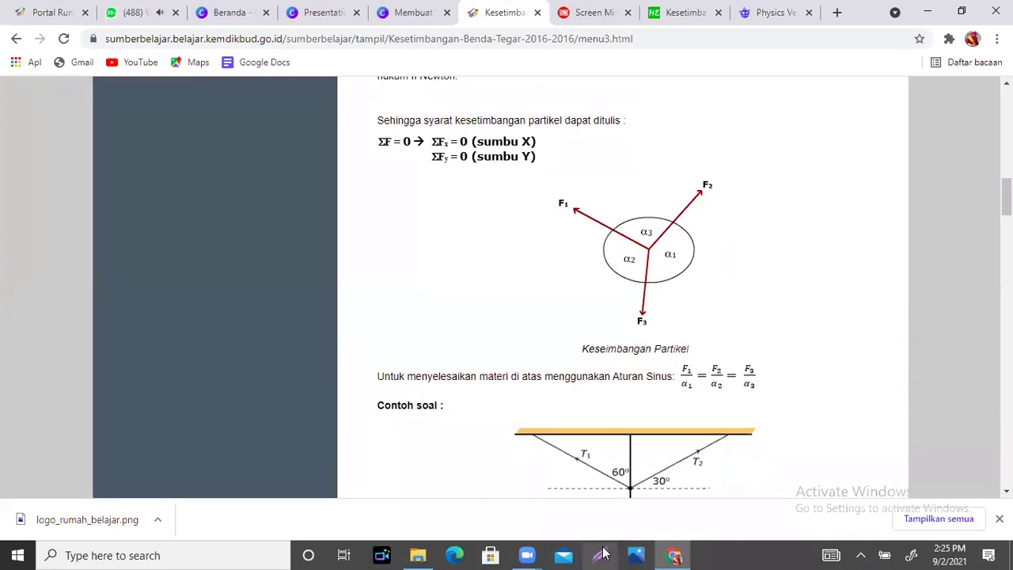
- Search Google for "light shot" in a new browser tab, look through the screenshot tool's results and close the tab
{"action": "left_click", "coordinate": [837, 12]}
{"action": "type", "text": "ligh"}
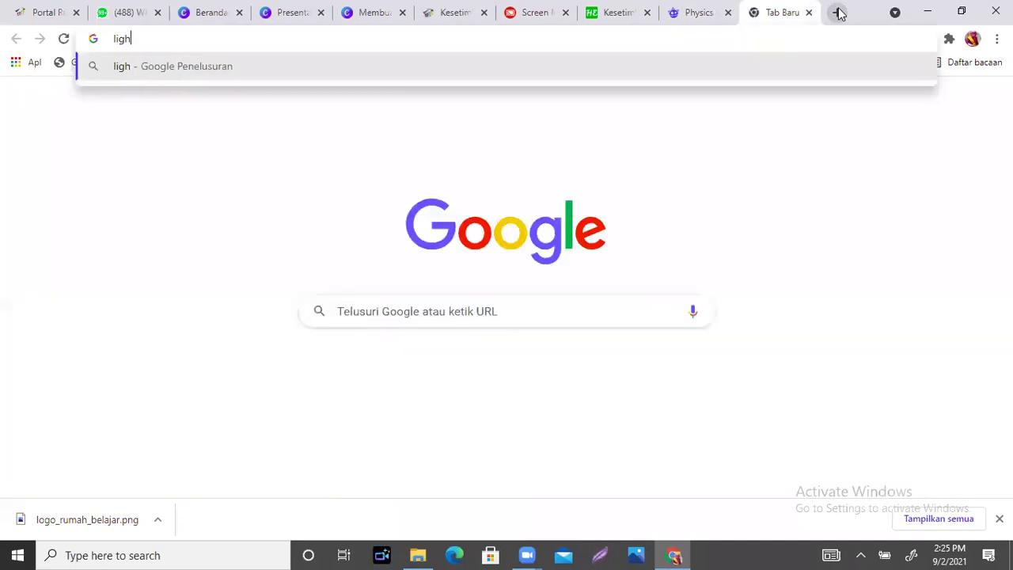
{"action": "type", "text": "t shot"}
{"action": "key", "text": "Return"}
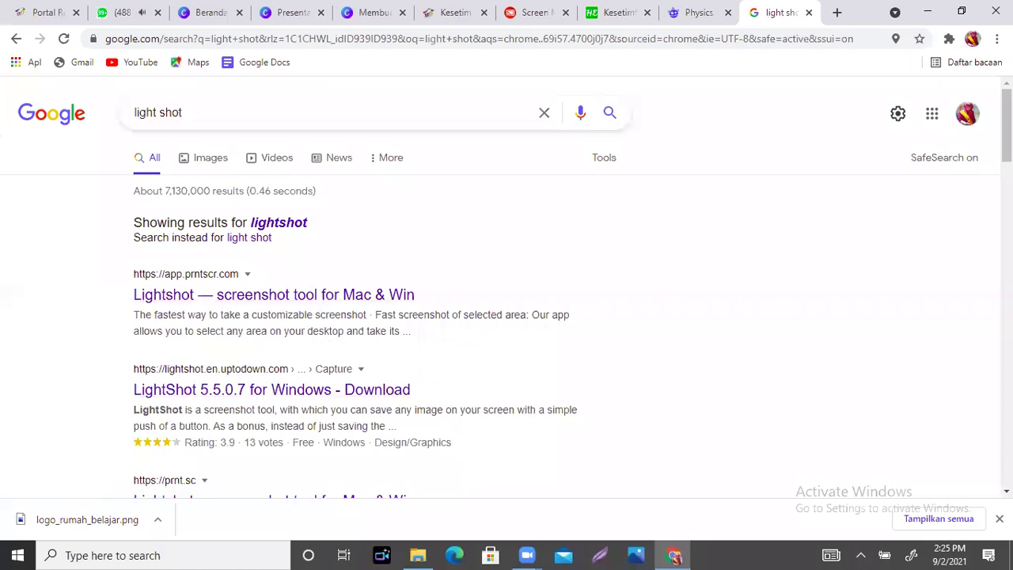
{"action": "scroll", "coordinate": [236, 304], "scroll_direction": "down", "scroll_amount": 3}
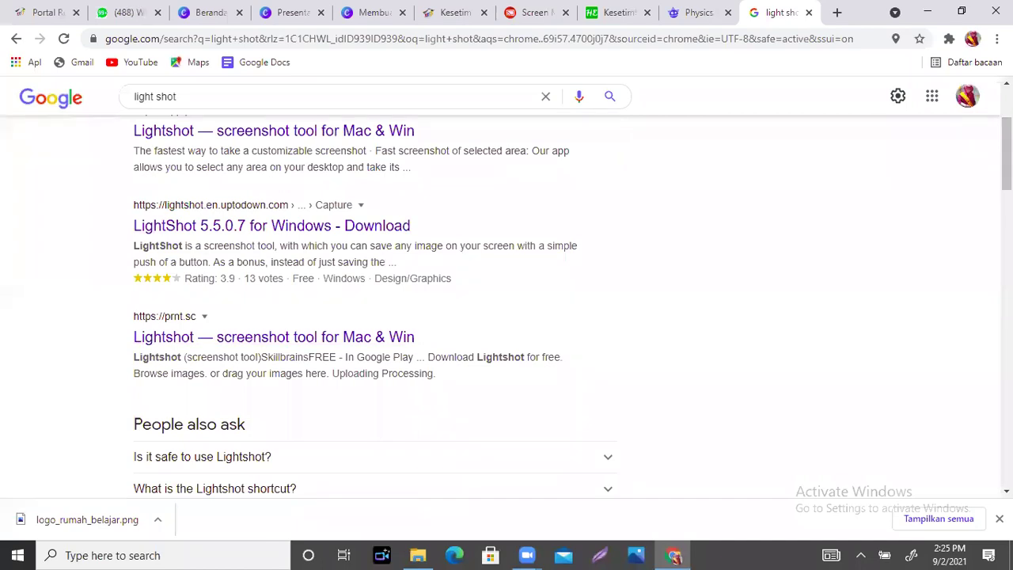
{"action": "scroll", "coordinate": [556, 465], "scroll_direction": "down", "scroll_amount": 2}
{"action": "scroll", "coordinate": [555, 466], "scroll_direction": "up", "scroll_amount": 4}
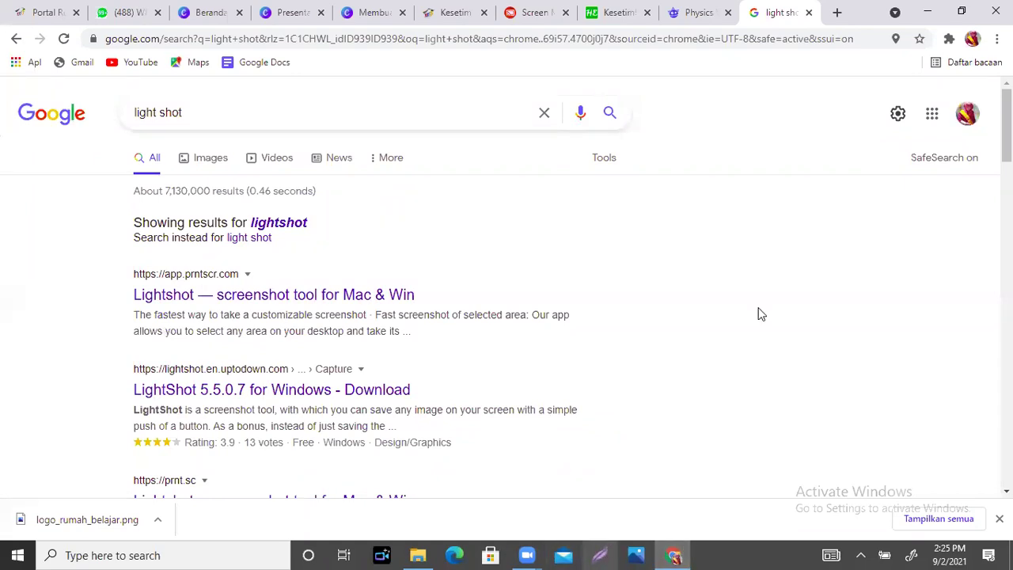
{"action": "left_click", "coordinate": [808, 12]}
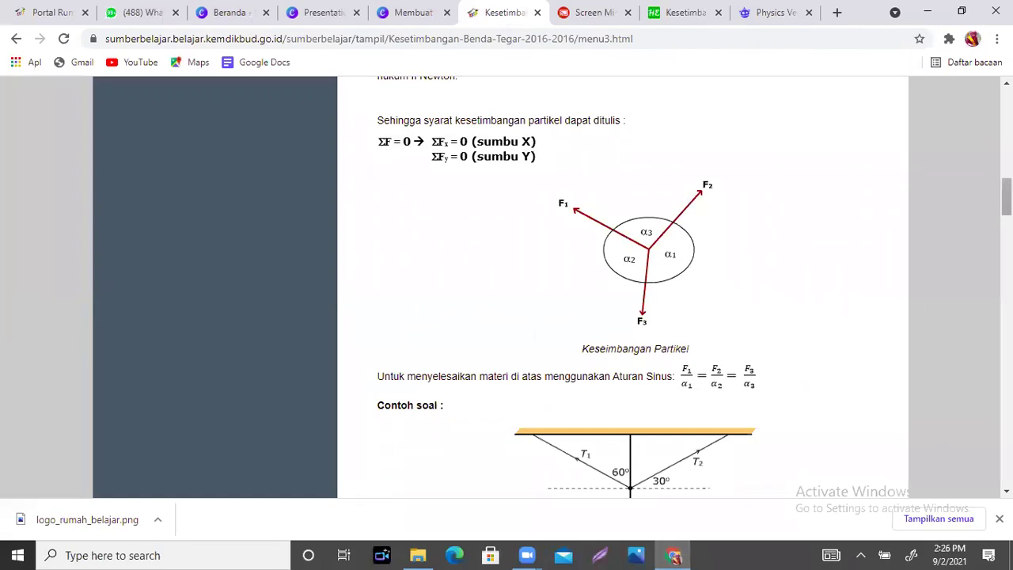
- Read Sumber Belajar on to the rotational equilibrium section, and return to page 6 of the Canva presentation
{"action": "mouse_move", "coordinate": [1006, 196]}
{"action": "left_mouse_down"}
{"action": "mouse_move", "coordinate": [1005, 185]}
{"action": "mouse_move", "coordinate": [1006, 208]}
{"action": "mouse_move", "coordinate": [1006, 189]}
{"action": "left_mouse_up"}
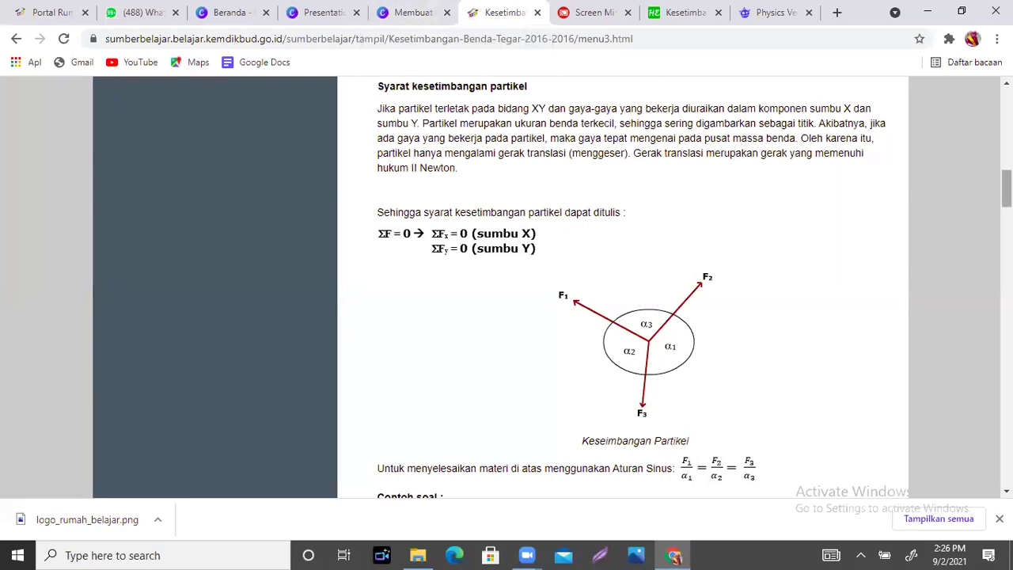
{"action": "left_click_drag", "start_coordinate": [1006, 190], "coordinate": [1006, 211]}
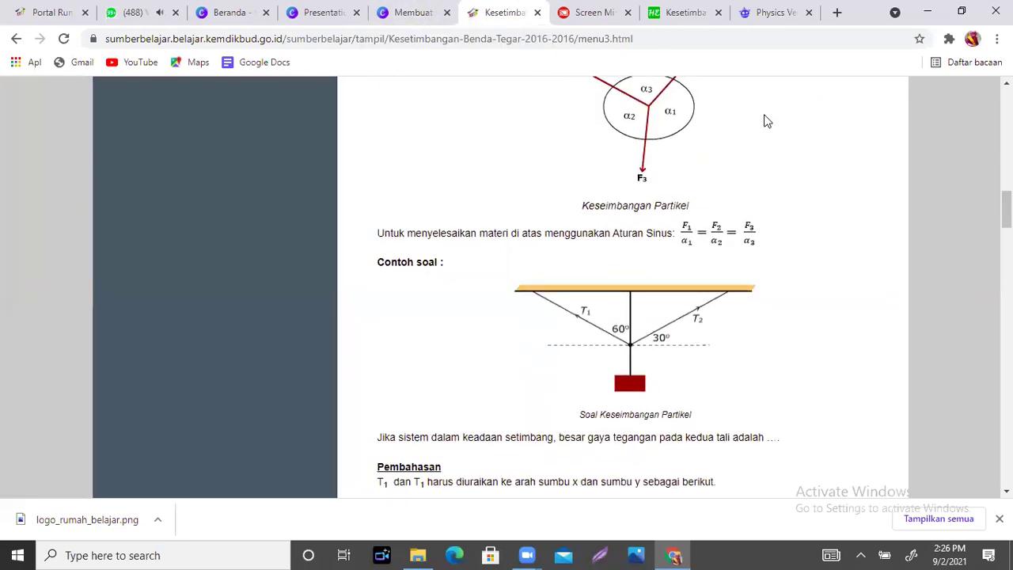
{"action": "left_click_drag", "start_coordinate": [1006, 207], "coordinate": [1006, 288]}
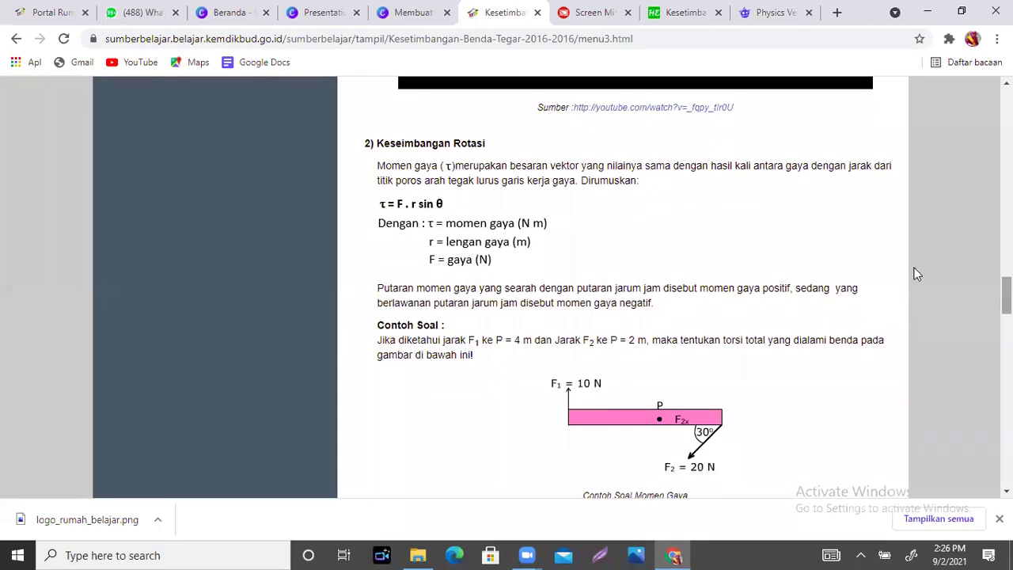
{"action": "left_click", "coordinate": [320, 12]}
{"action": "mouse_move", "coordinate": [1006, 244]}
{"action": "left_mouse_down"}
{"action": "mouse_move", "coordinate": [1005, 220]}
{"action": "mouse_move", "coordinate": [1005, 255]}
{"action": "mouse_move", "coordinate": [1006, 244]}
{"action": "left_mouse_up"}
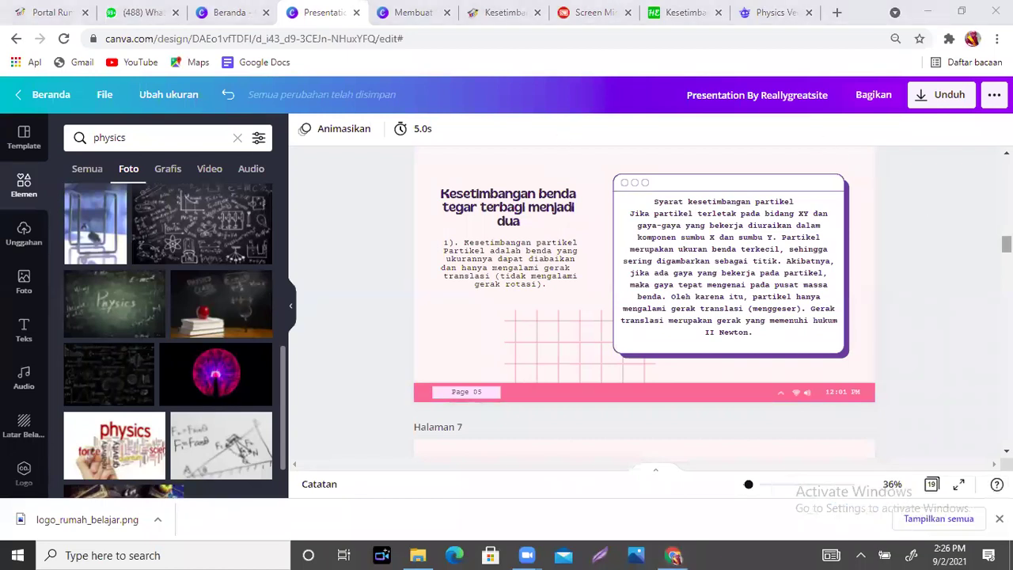
{"action": "scroll", "coordinate": [829, 210], "scroll_direction": "up", "scroll_amount": 1}
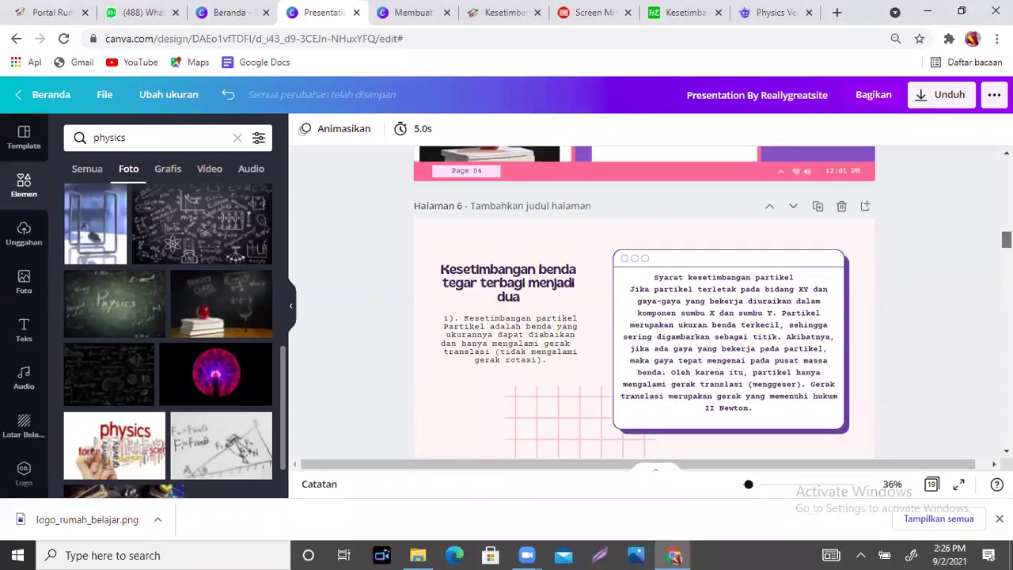
- Duplicate page 6 of the presentation and move the copy down one position so it becomes page 8
{"action": "left_click", "coordinate": [818, 207]}
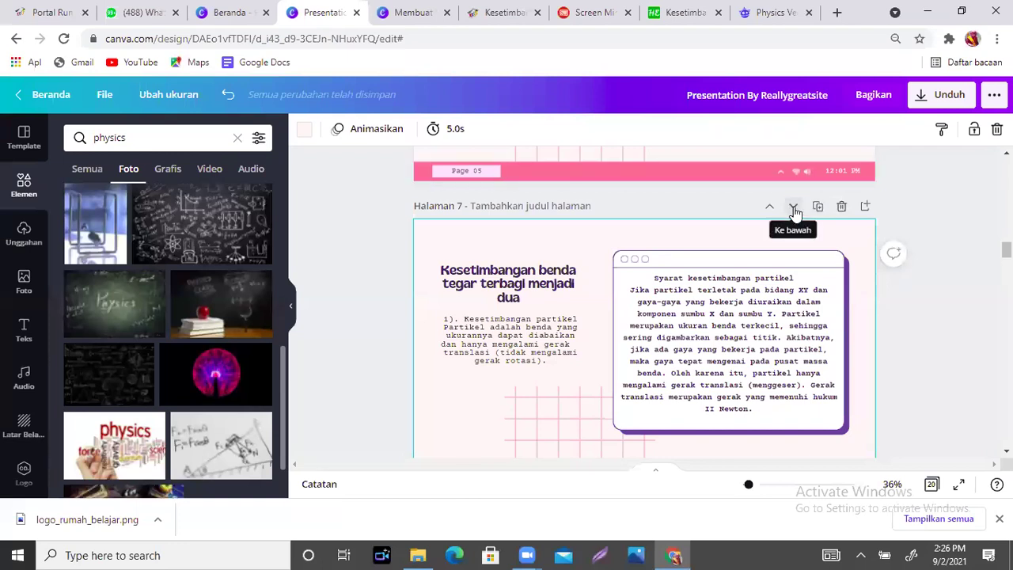
{"action": "left_click", "coordinate": [793, 207]}
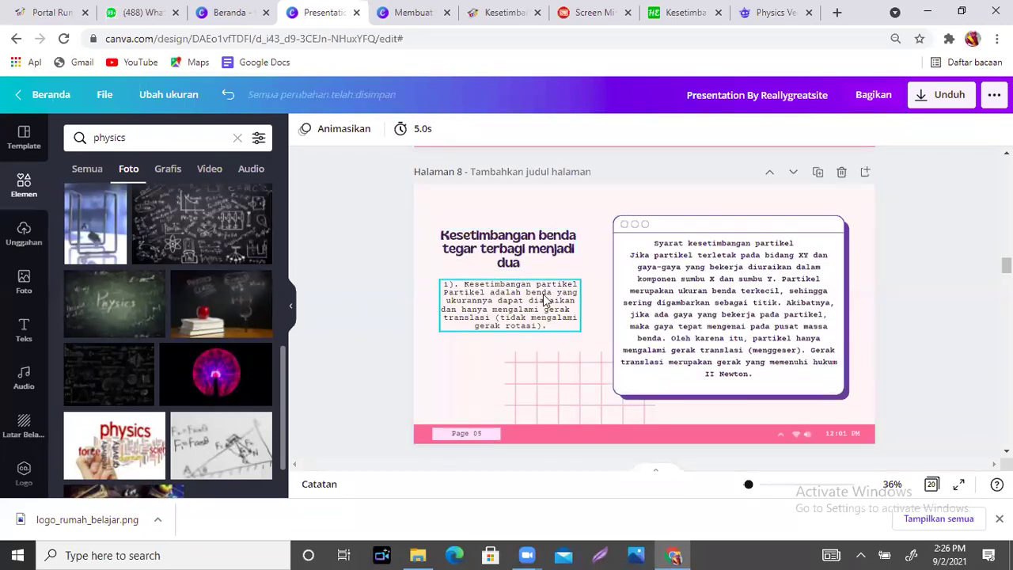
- Replace the particle equilibrium definition on page 8 with Sumber Belajar's "2) Keseimbangan Rotasi" paragraph, from the heading through "Dirumuskan:"
{"action": "left_click", "coordinate": [503, 12]}
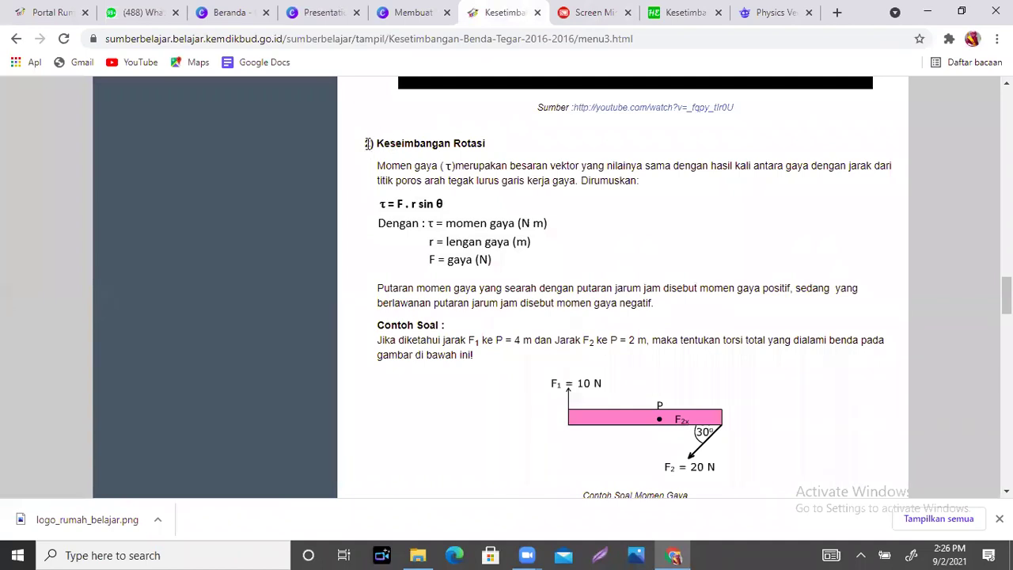
{"action": "left_click_drag", "start_coordinate": [366, 143], "coordinate": [668, 191]}
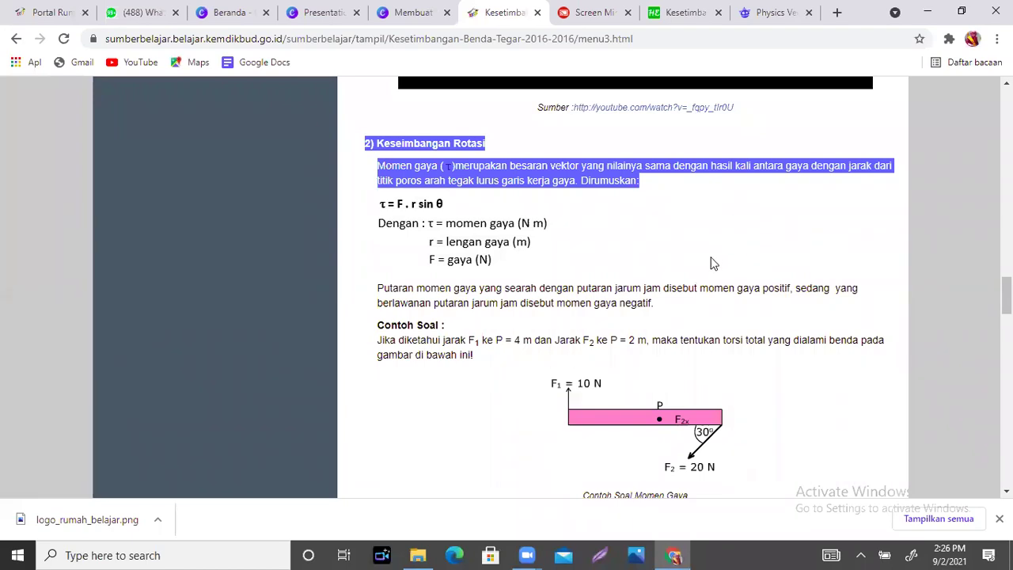
{"action": "left_click", "coordinate": [318, 14]}
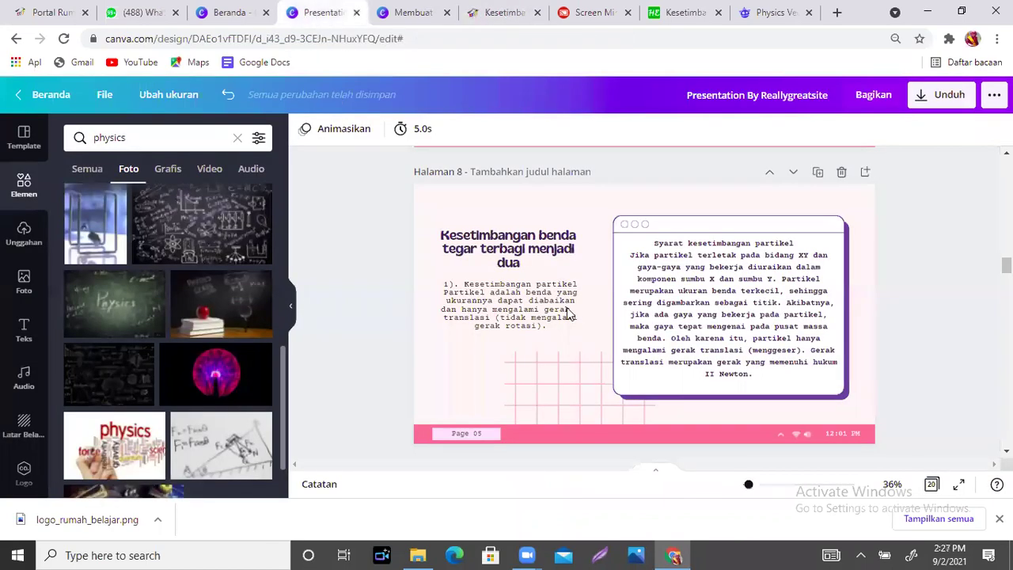
{"action": "left_click", "coordinate": [554, 311]}
{"action": "left_click", "coordinate": [548, 309]}
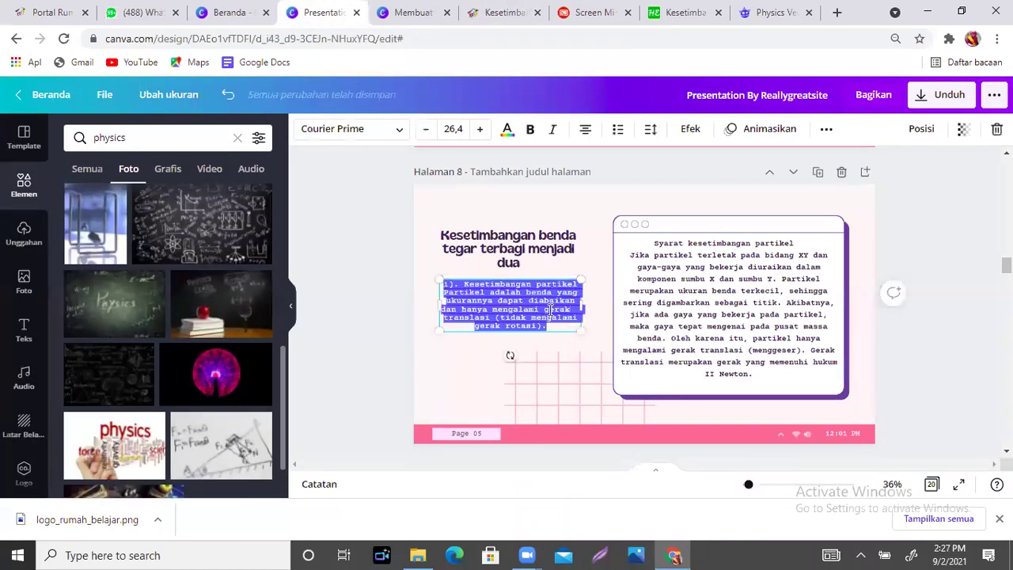
{"action": "type", "text": "2) Keseimbangan Rotasi Momen gaya ()merupakan besaran vektor yang nilainya sama dengan hasil kali antara gaya dengan jarak dari titik poros arah tegak lurus garis kerja gaya. Dirumuskan:"}
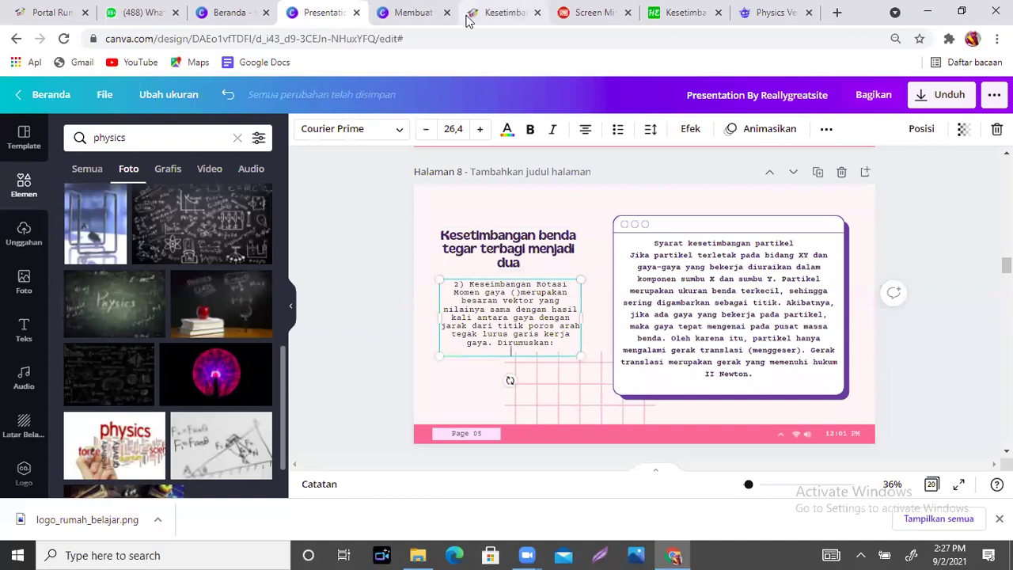
- Check the torque symbol and formula in Sumber Belajar's Keseimbangan Rotasi section, and return to page 8 of the presentation
{"action": "left_click", "coordinate": [413, 12]}
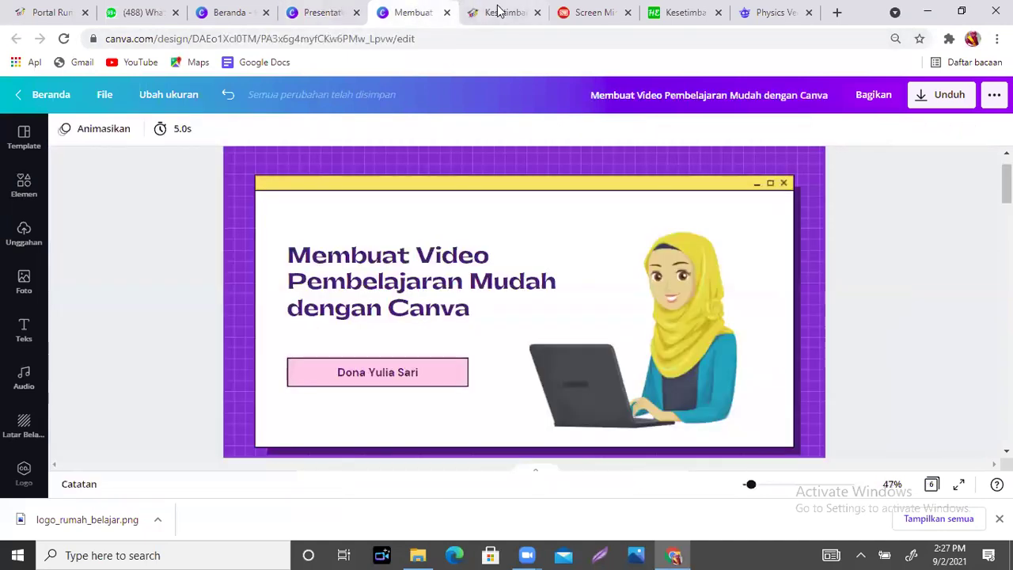
{"action": "left_click", "coordinate": [503, 12]}
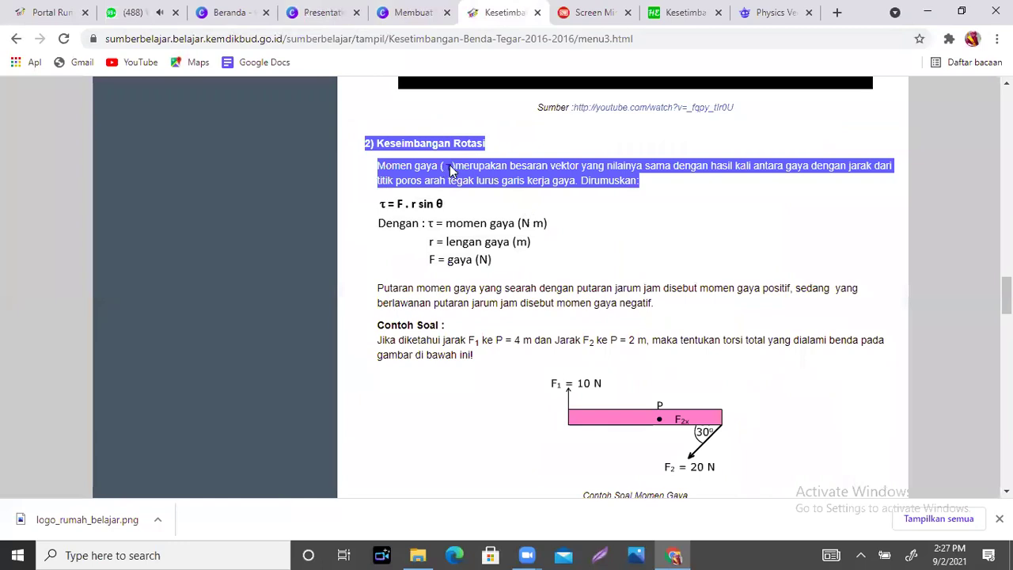
{"action": "left_click", "coordinate": [626, 214]}
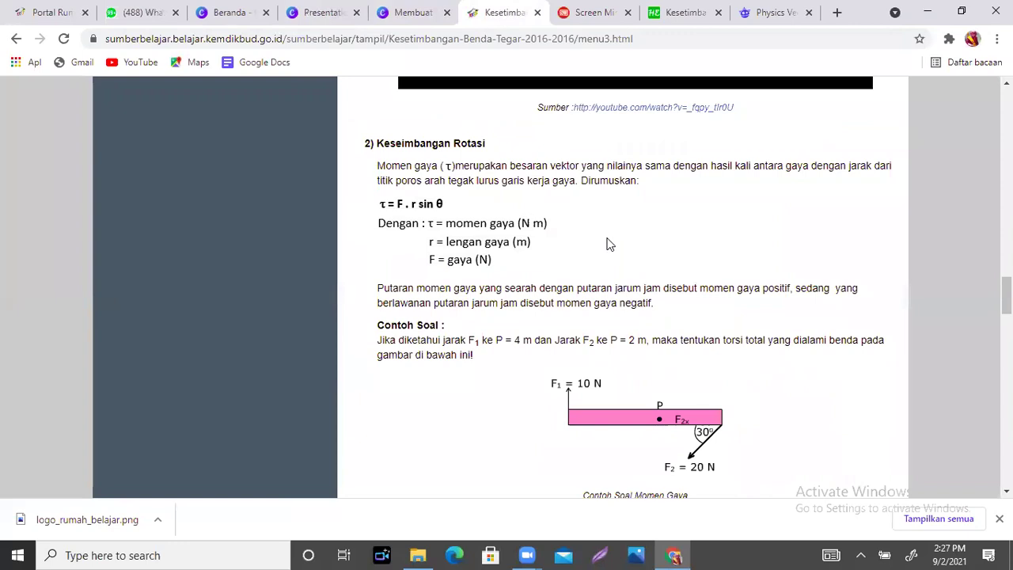
{"action": "left_click", "coordinate": [321, 9]}
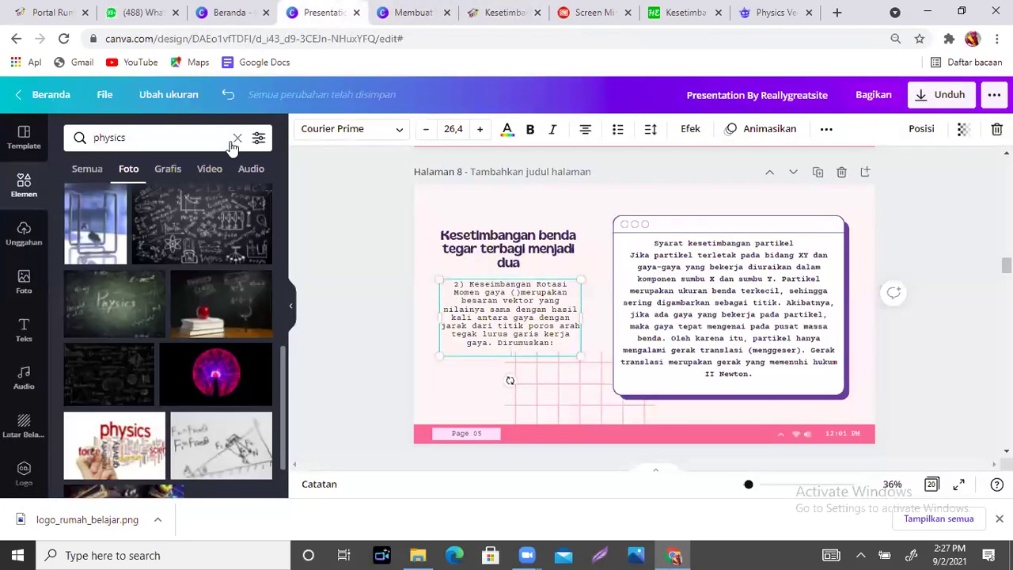
- Replace the "physics" element search with a search for "torsi equation"
{"action": "left_click", "coordinate": [238, 138]}
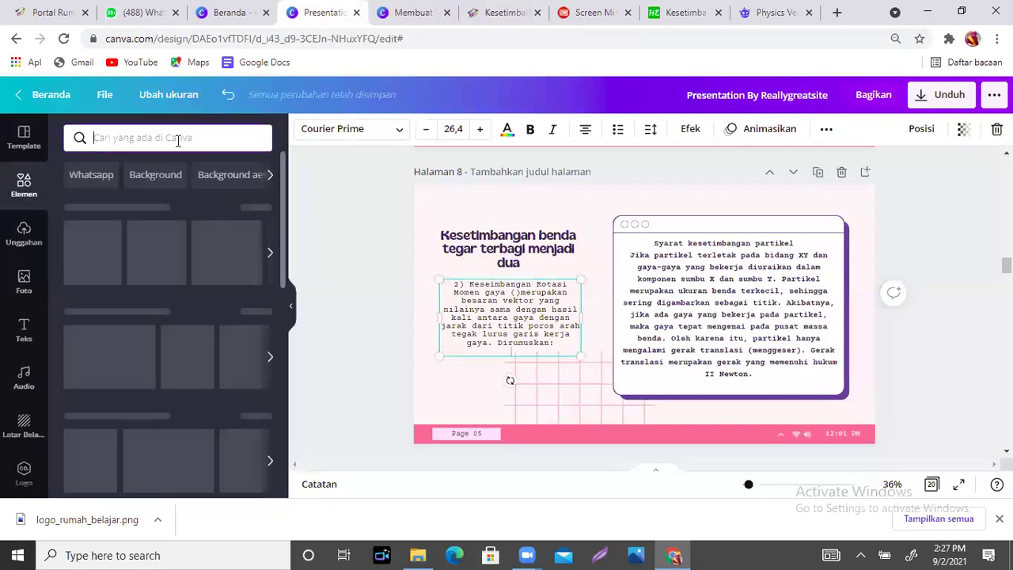
{"action": "type", "text": "torsi e"}
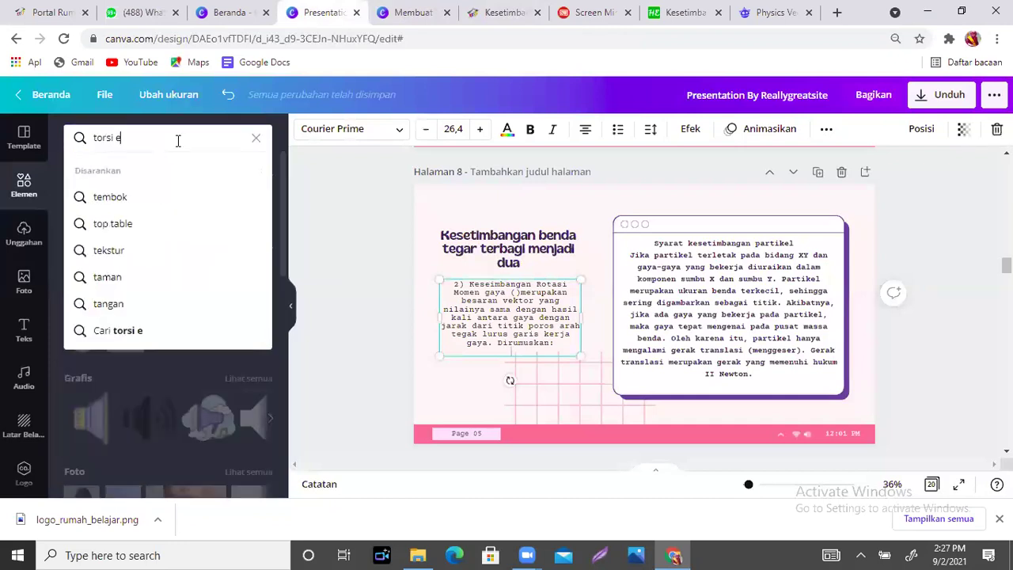
{"action": "type", "text": "quat"}
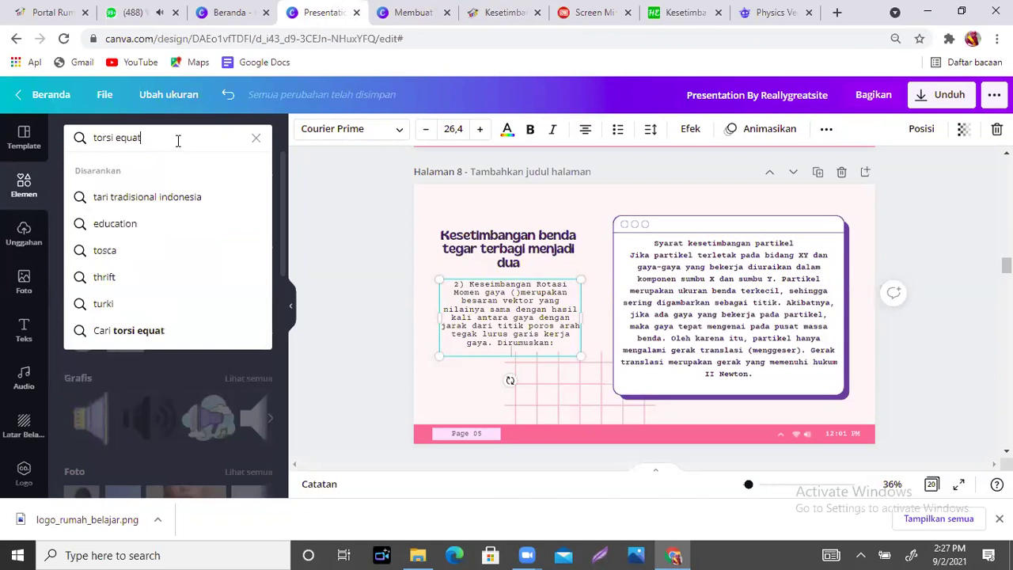
{"action": "type", "text": "ion"}
{"action": "key", "text": "Return"}
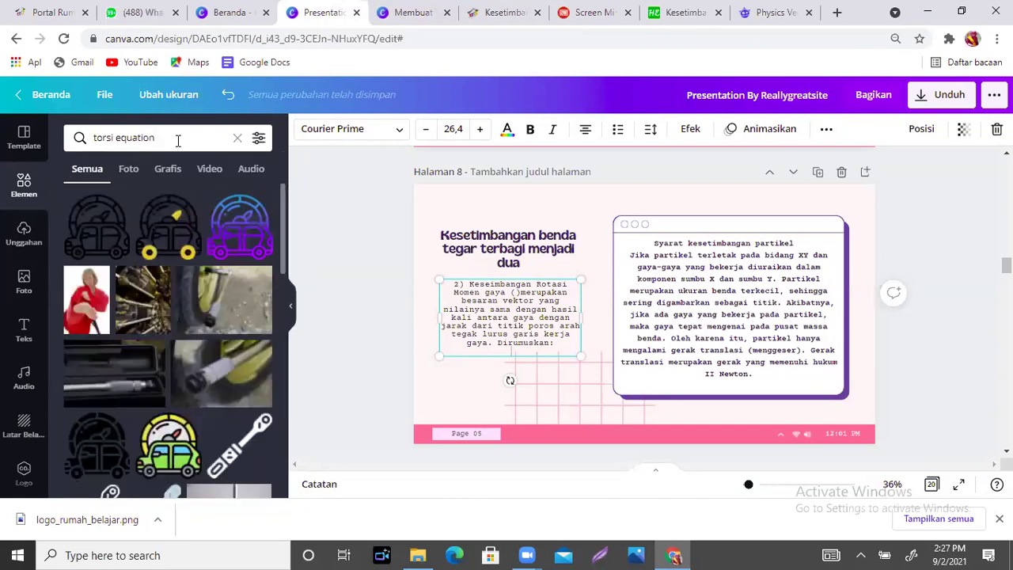
- Search the design elements for "momen gaya" instead
{"action": "left_click", "coordinate": [193, 145]}
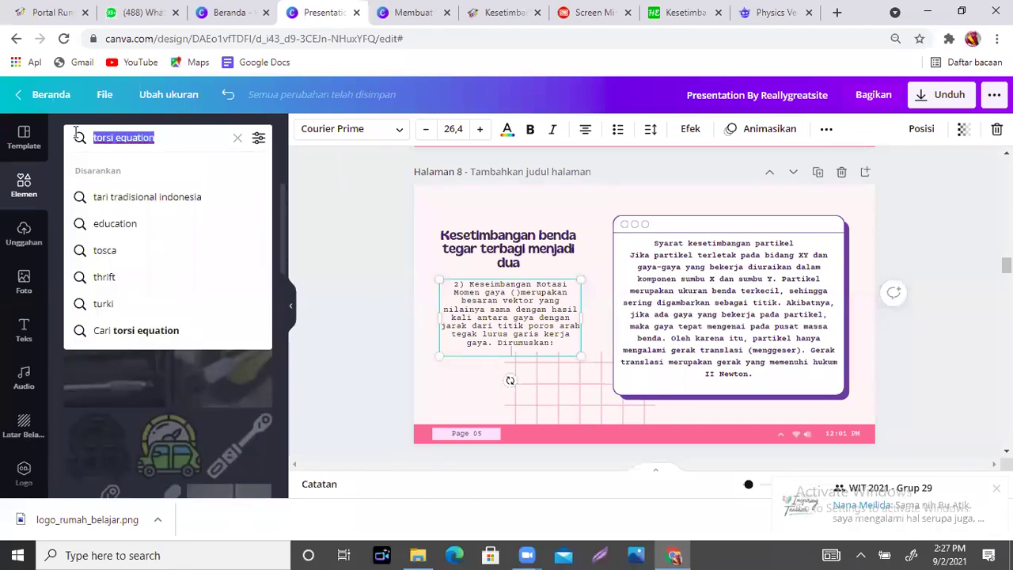
{"action": "type", "text": "torsi"}
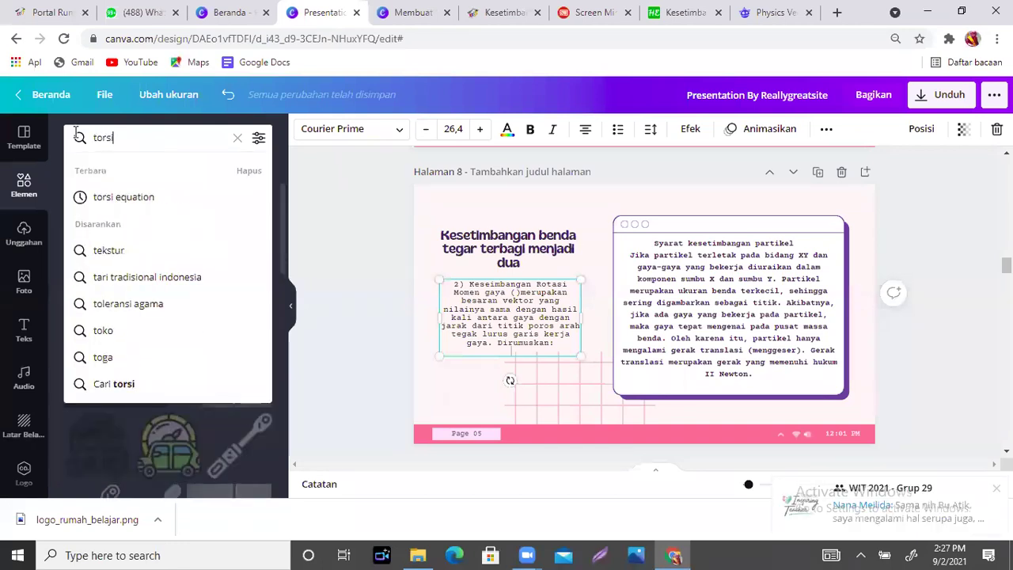
{"action": "key", "text": "BackSpace"}
{"action": "key", "text": "BackSpace"}
{"action": "key", "text": "BackSpace"}
{"action": "key", "text": "BackSpace"}
{"action": "type", "text": "mo"}
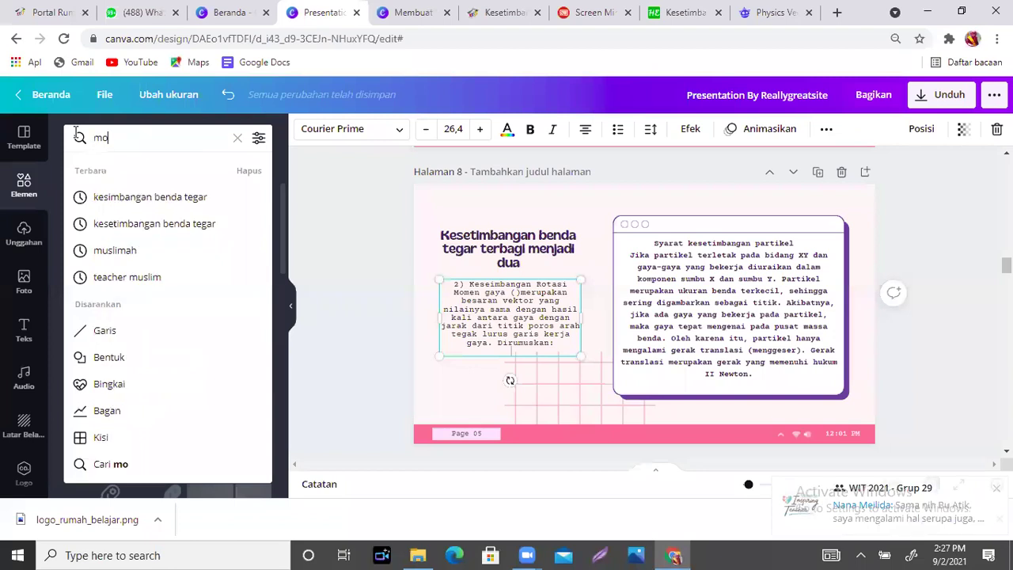
{"action": "type", "text": "men gaya"}
{"action": "key", "text": "Return"}
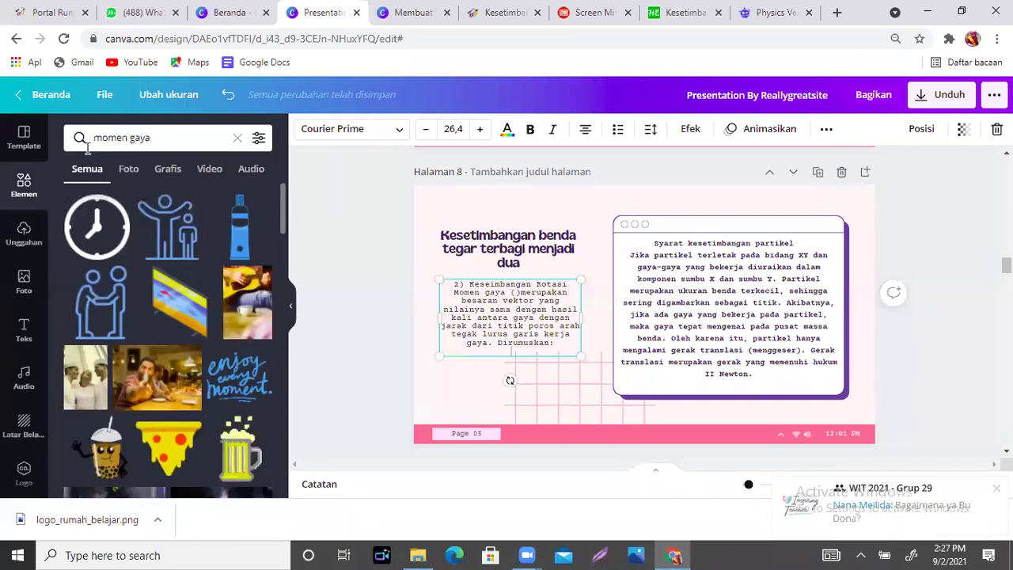
- Search the elements for "equation", limit the results to graphics and look through them for a torque formula or symbol
{"action": "left_click", "coordinate": [171, 137]}
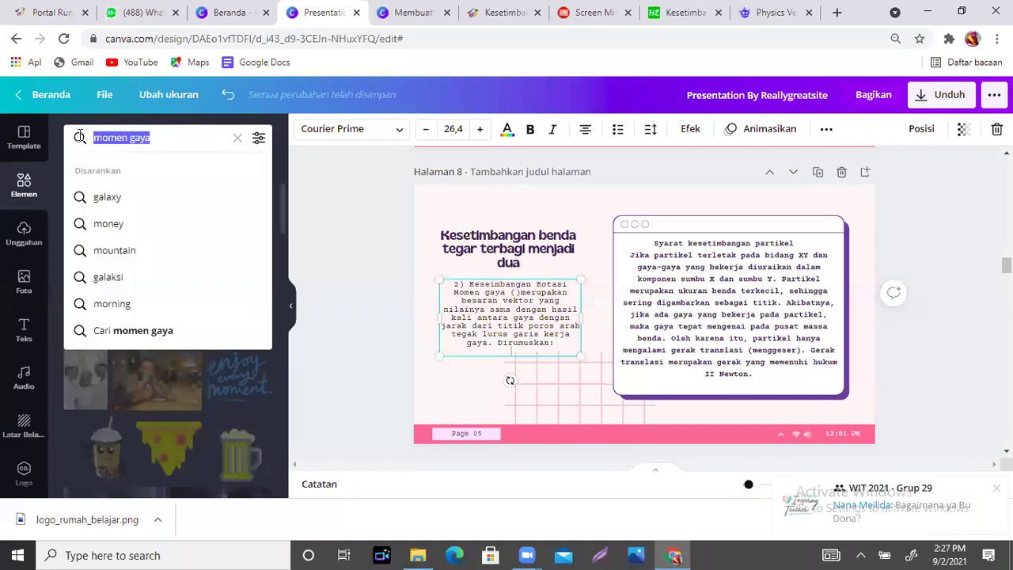
{"action": "type", "text": "equation"}
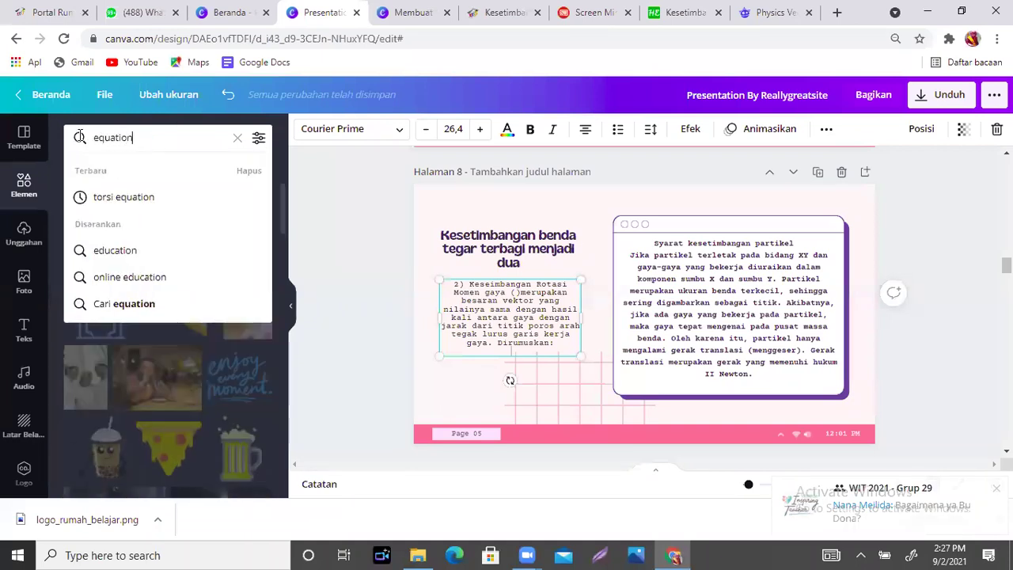
{"action": "key", "text": "Return"}
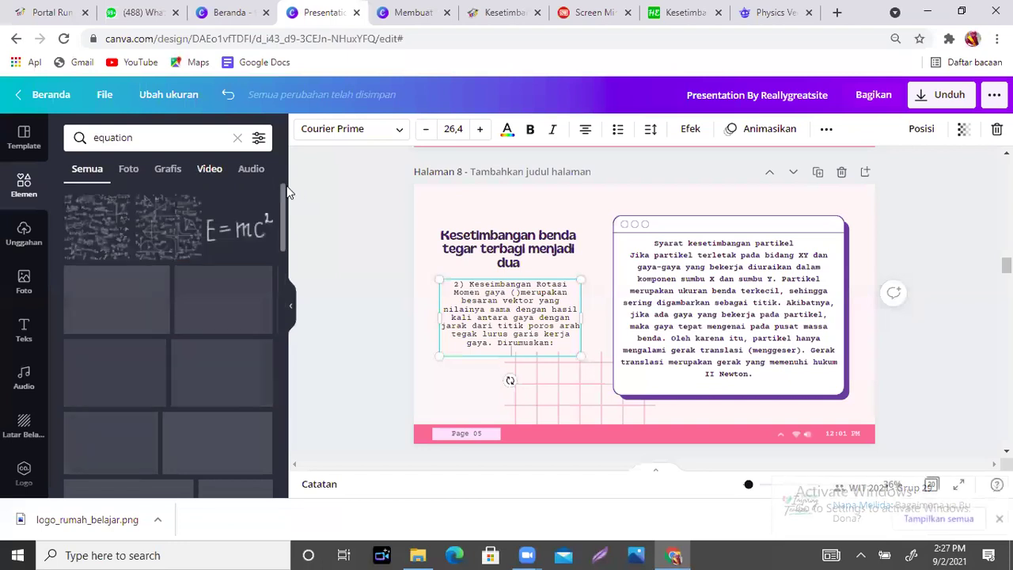
{"action": "mouse_move", "coordinate": [282, 214]}
{"action": "left_mouse_down"}
{"action": "mouse_move", "coordinate": [292, 390]}
{"action": "mouse_move", "coordinate": [285, 383]}
{"action": "mouse_move", "coordinate": [283, 397]}
{"action": "mouse_move", "coordinate": [299, 445]}
{"action": "left_mouse_up"}
{"action": "left_click", "coordinate": [167, 168]}
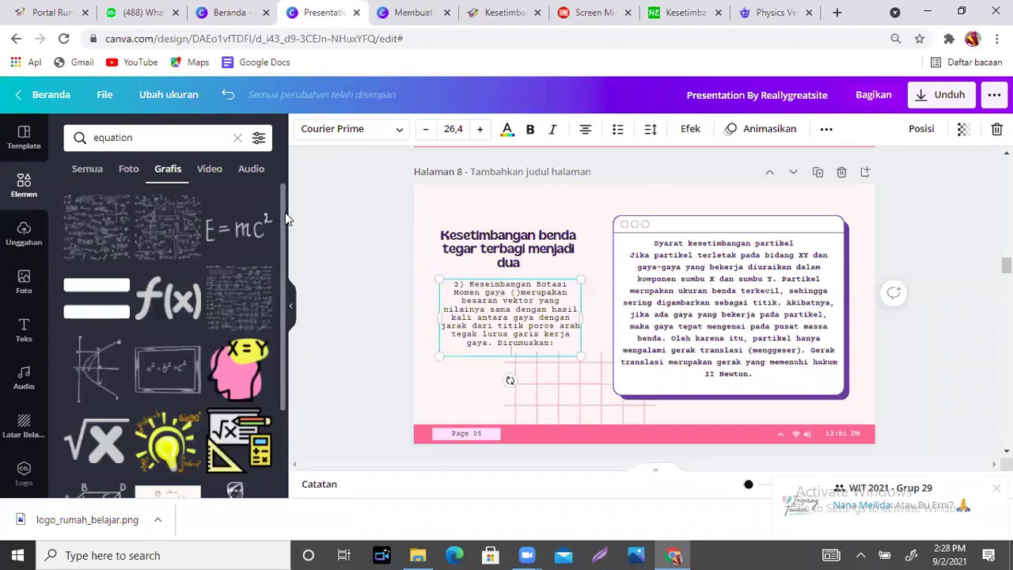
{"action": "left_click_drag", "start_coordinate": [280, 233], "coordinate": [293, 395]}
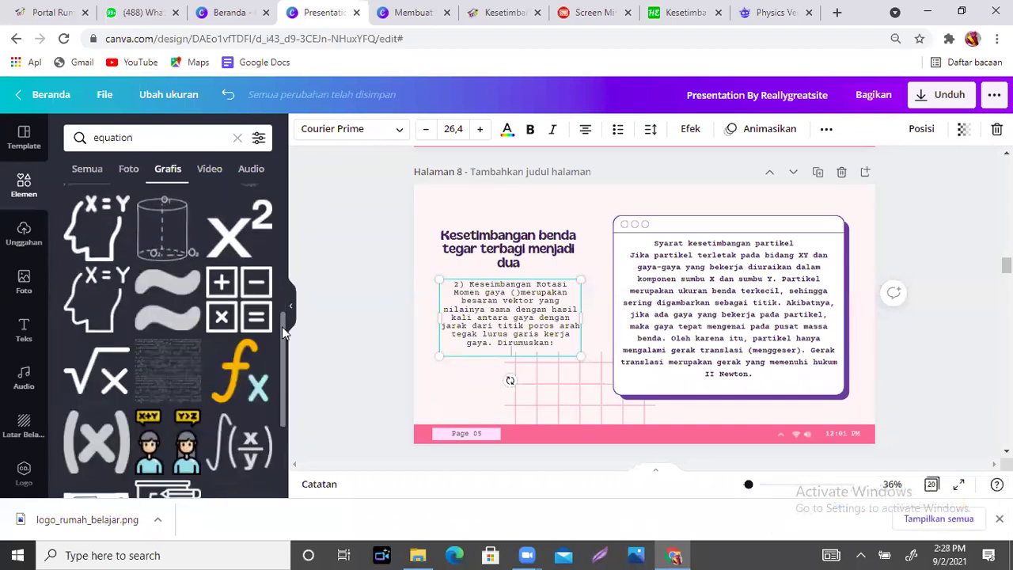
{"action": "scroll", "coordinate": [281, 364], "scroll_direction": "down", "scroll_amount": 3}
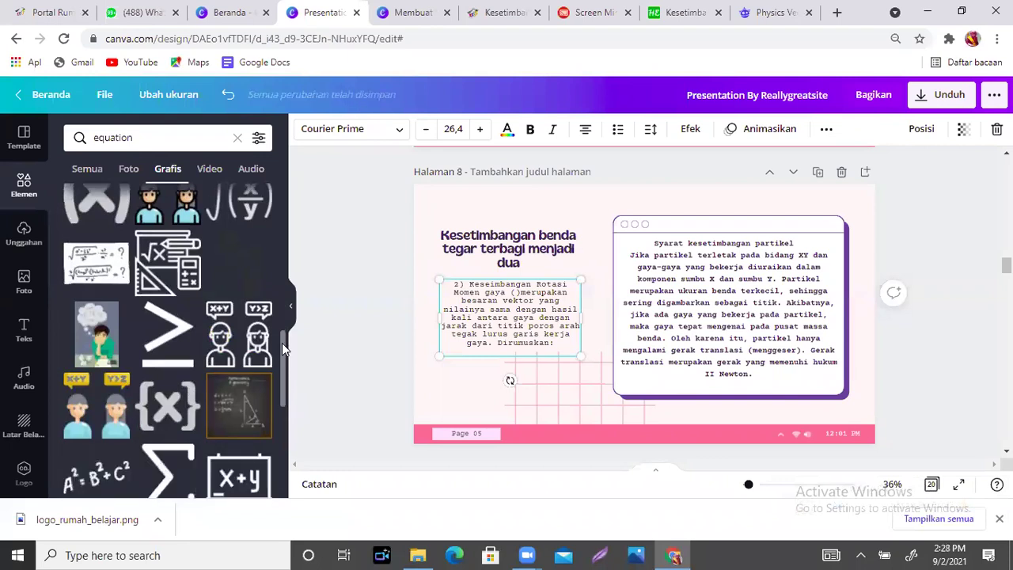
{"action": "left_click_drag", "start_coordinate": [281, 339], "coordinate": [283, 400]}
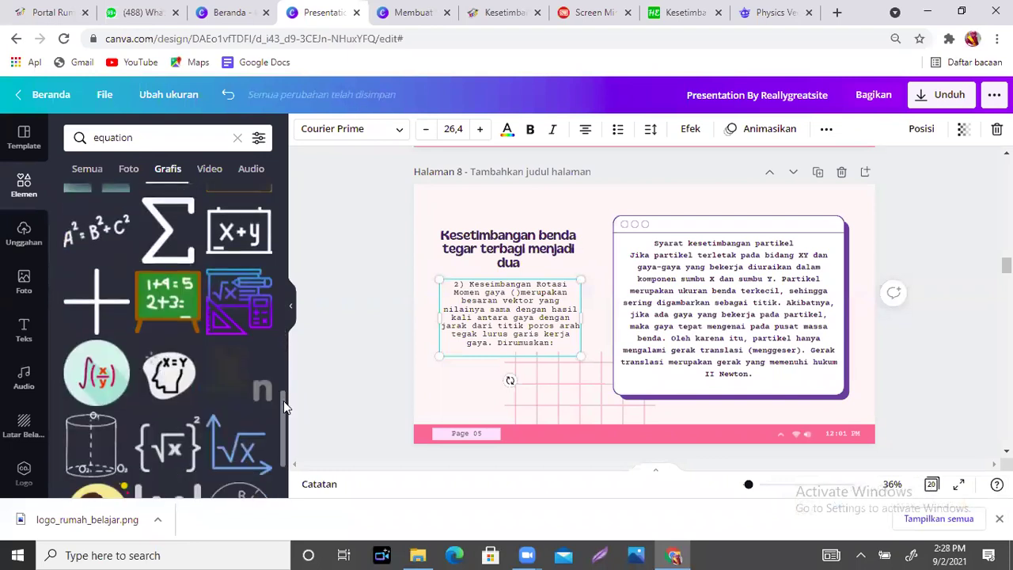
- Browse the available fonts for the rotational equilibrium text box on page 8 and search them for "sy"
{"action": "left_click", "coordinate": [397, 141]}
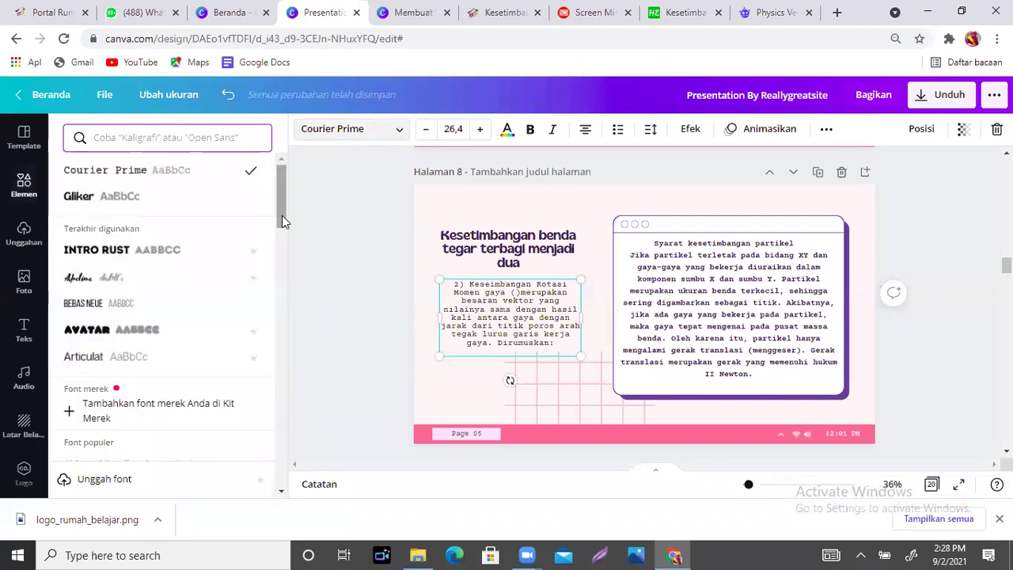
{"action": "left_click_drag", "start_coordinate": [279, 186], "coordinate": [280, 216]}
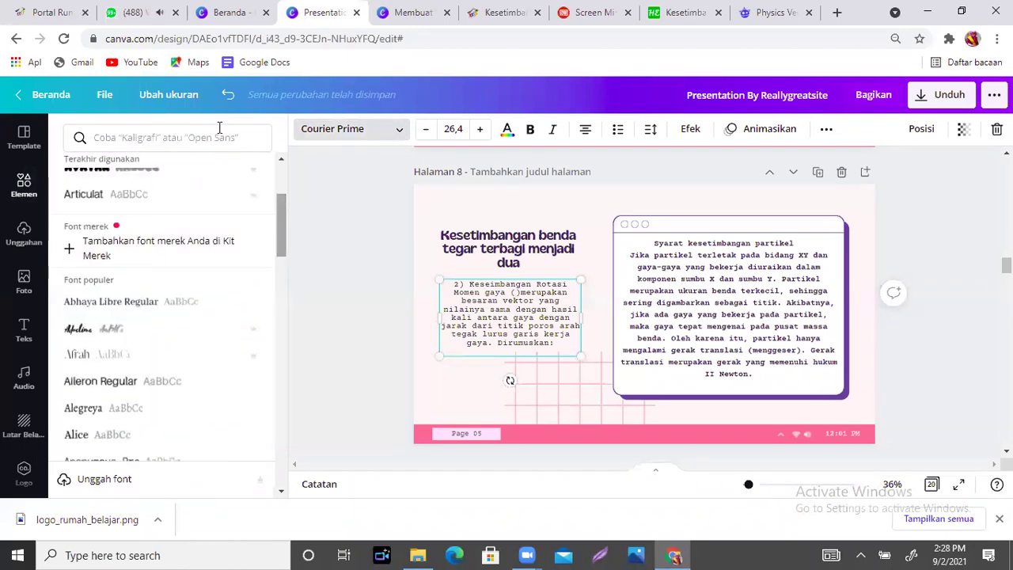
{"action": "type", "text": "sy"}
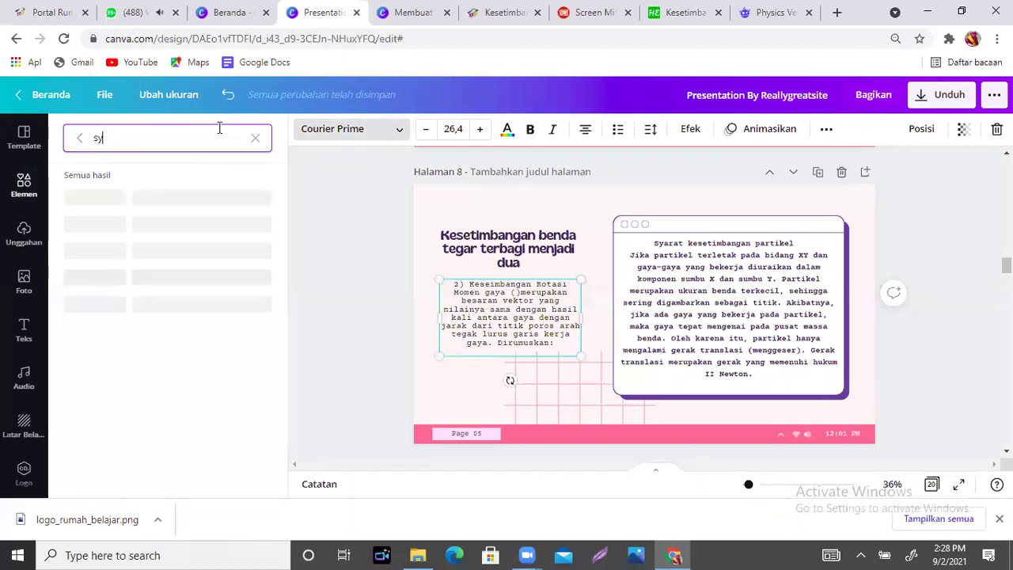
- Try searching the font list for "sym"
{"action": "type", "text": "m"}
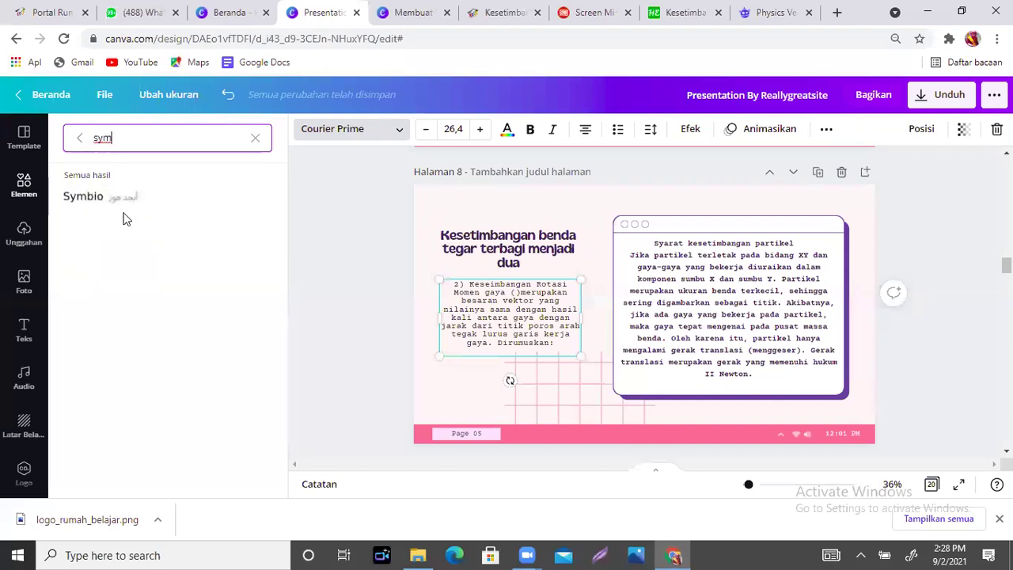
{"action": "left_click", "coordinate": [257, 140]}
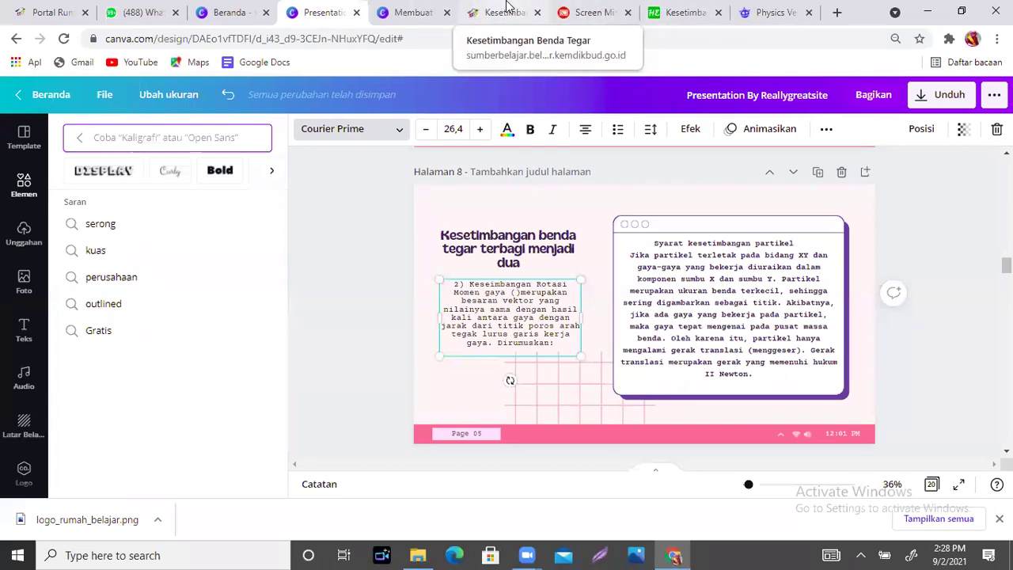
- Copy a screen capture of the τ symbol from the source page's Keseimbangan Rotasi formula and return to page 8 of the presentation
{"action": "left_click", "coordinate": [506, 10]}
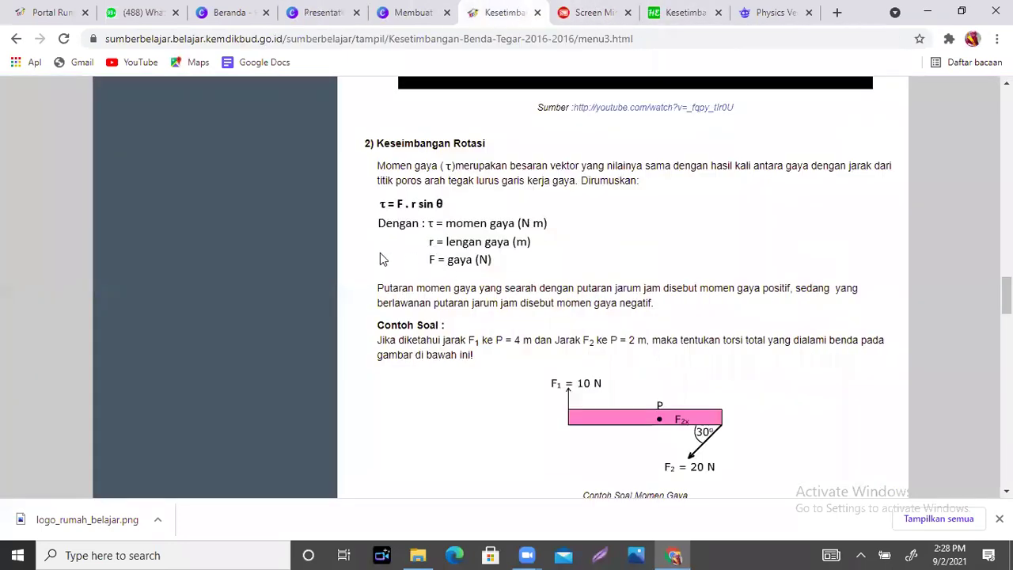
{"action": "key", "text": "alt+shift+t"}
{"action": "left_click_drag", "start_coordinate": [374, 197], "coordinate": [391, 215]}
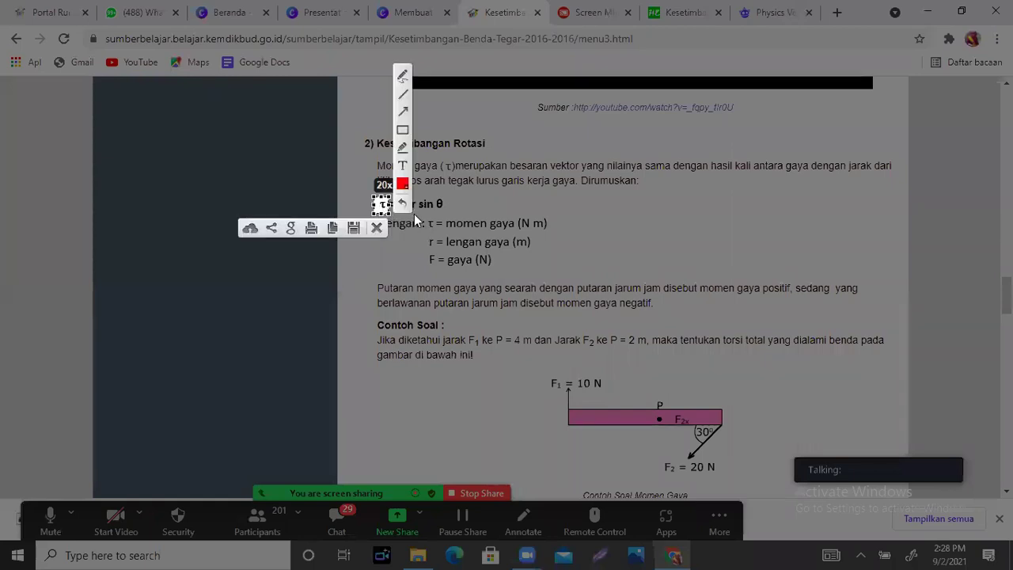
{"action": "left_click", "coordinate": [336, 230]}
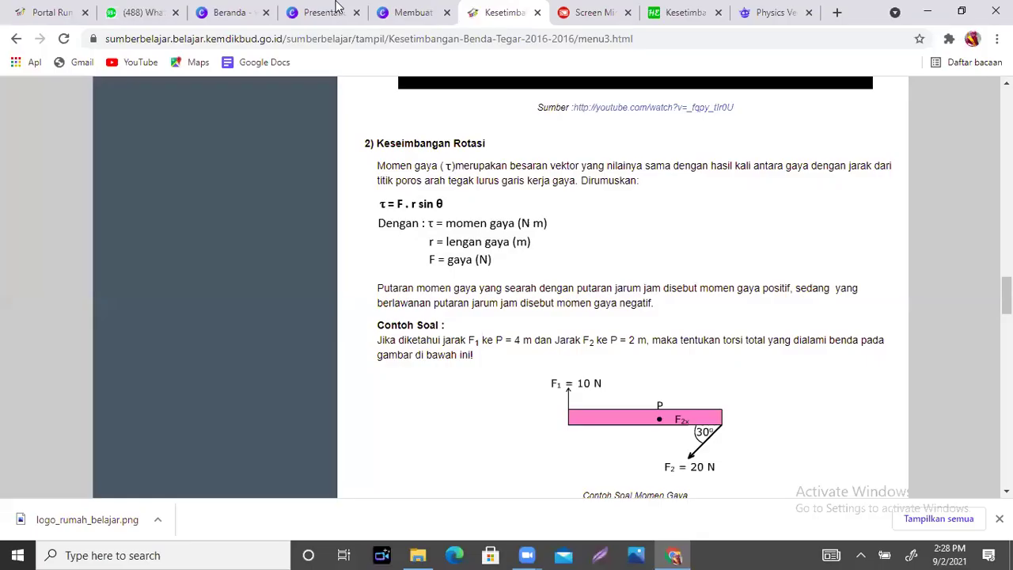
{"action": "left_click", "coordinate": [316, 13]}
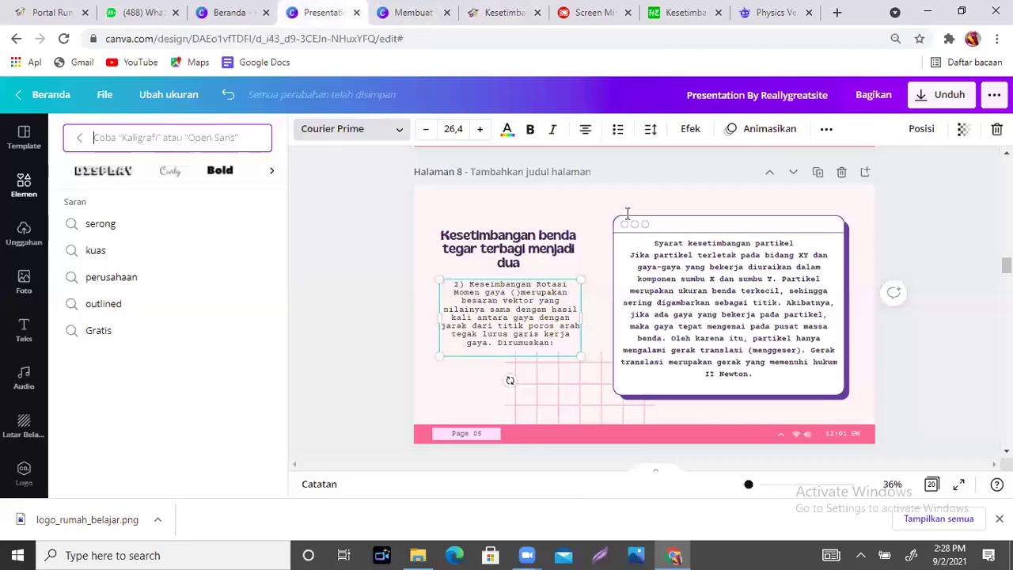
{"action": "left_click", "coordinate": [515, 295]}
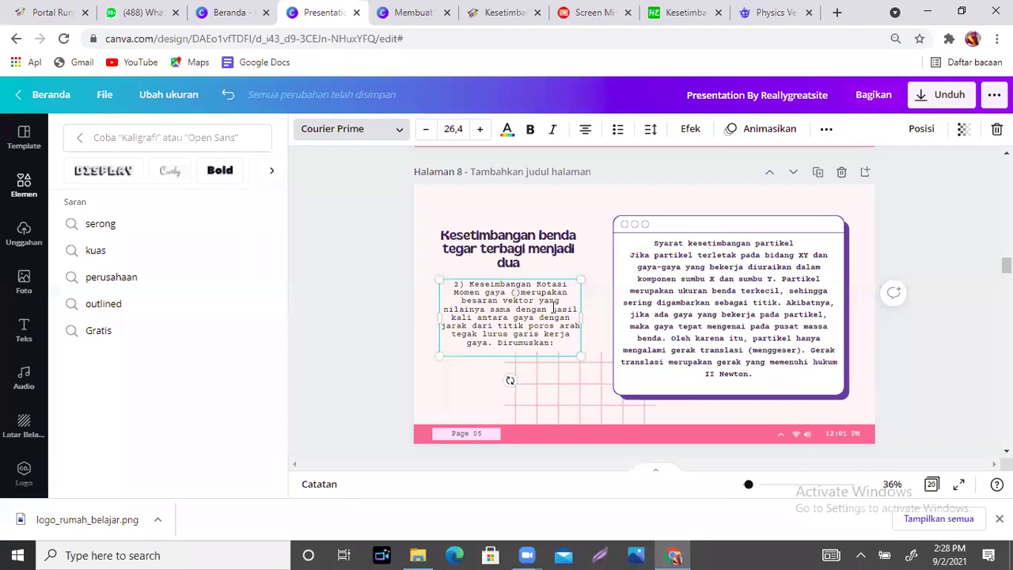
{"action": "key", "text": "Escape"}
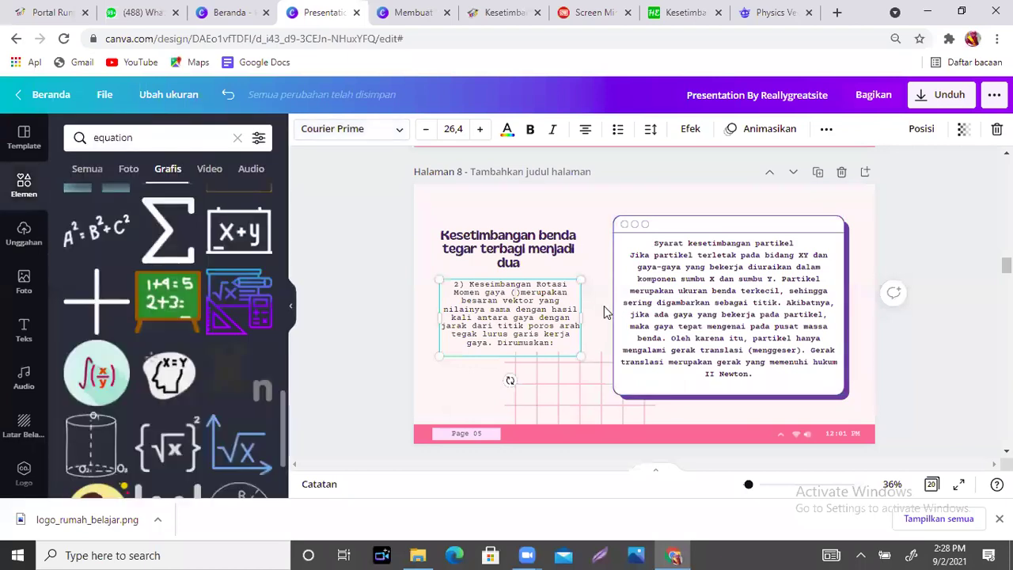
- Paste the τ capture onto page 8, shrink it and try removing its background
{"action": "key", "text": "ctrl+v"}
{"action": "left_click_drag", "start_coordinate": [691, 368], "coordinate": [631, 298]}
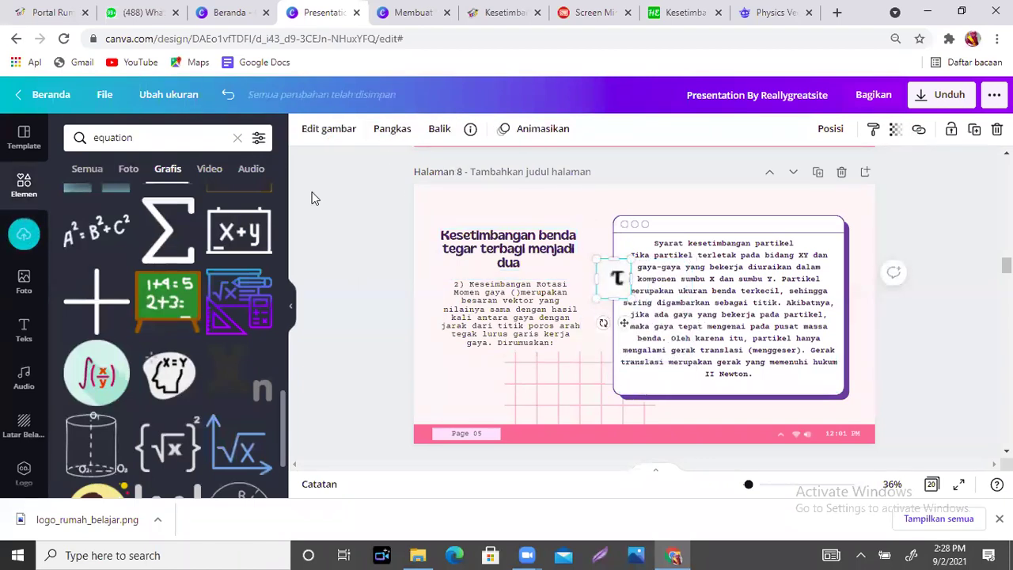
{"action": "left_click", "coordinate": [324, 132]}
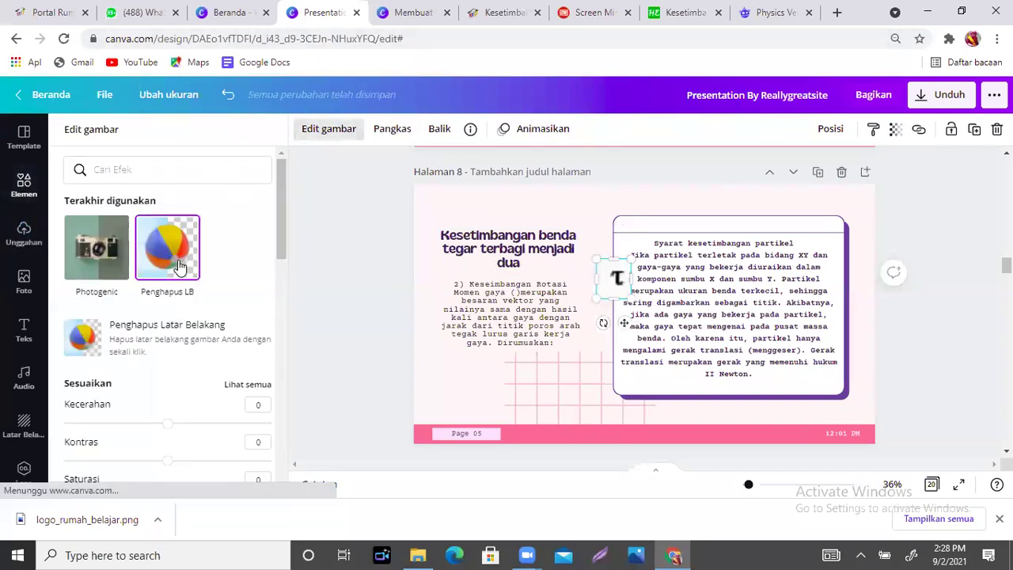
{"action": "left_click", "coordinate": [178, 266]}
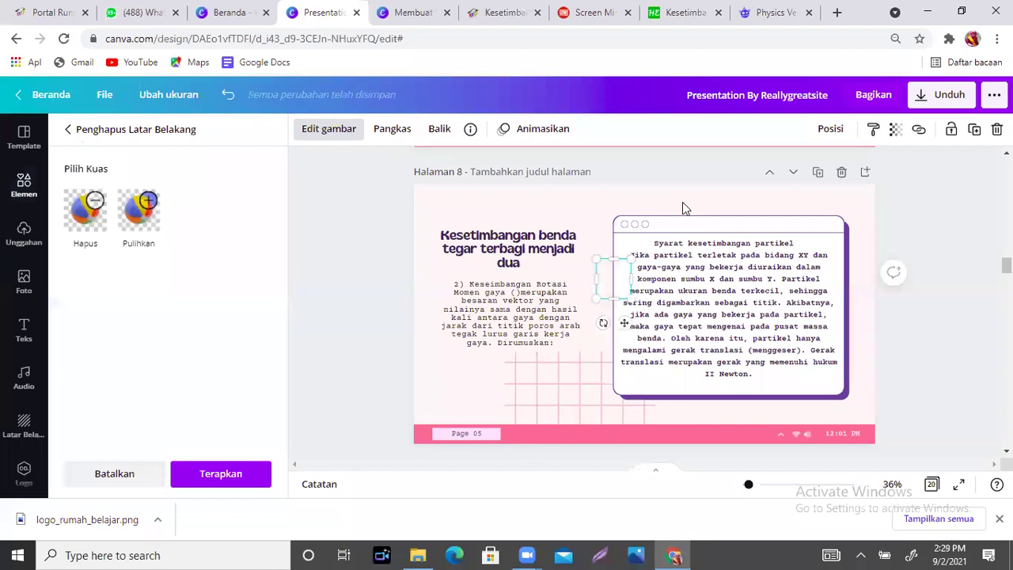
{"action": "mouse_move", "coordinate": [630, 299]}
{"action": "left_mouse_down"}
{"action": "mouse_move", "coordinate": [603, 279]}
{"action": "mouse_move", "coordinate": [636, 315]}
{"action": "mouse_move", "coordinate": [613, 292]}
{"action": "left_mouse_up"}
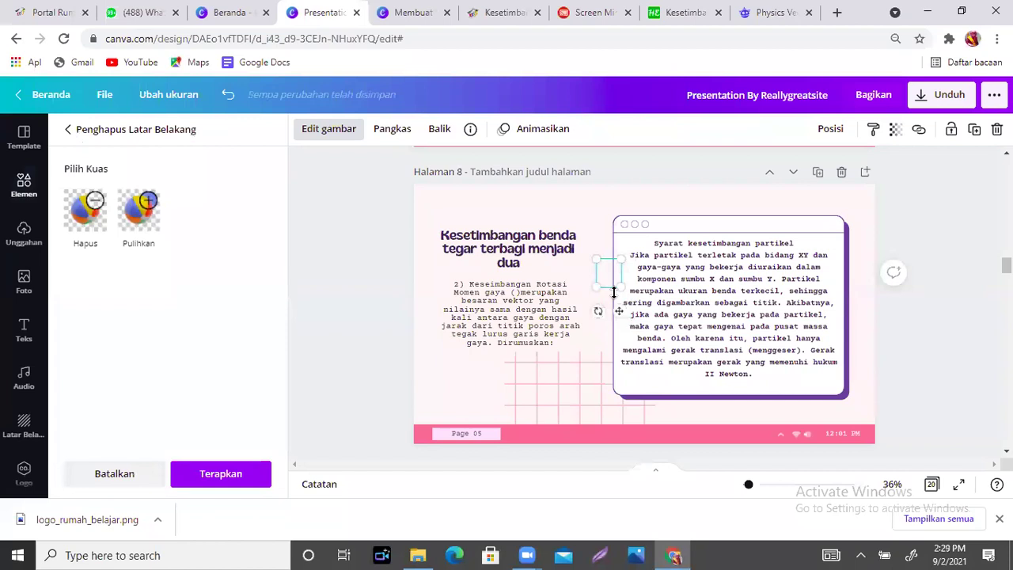
{"action": "left_click", "coordinate": [613, 292]}
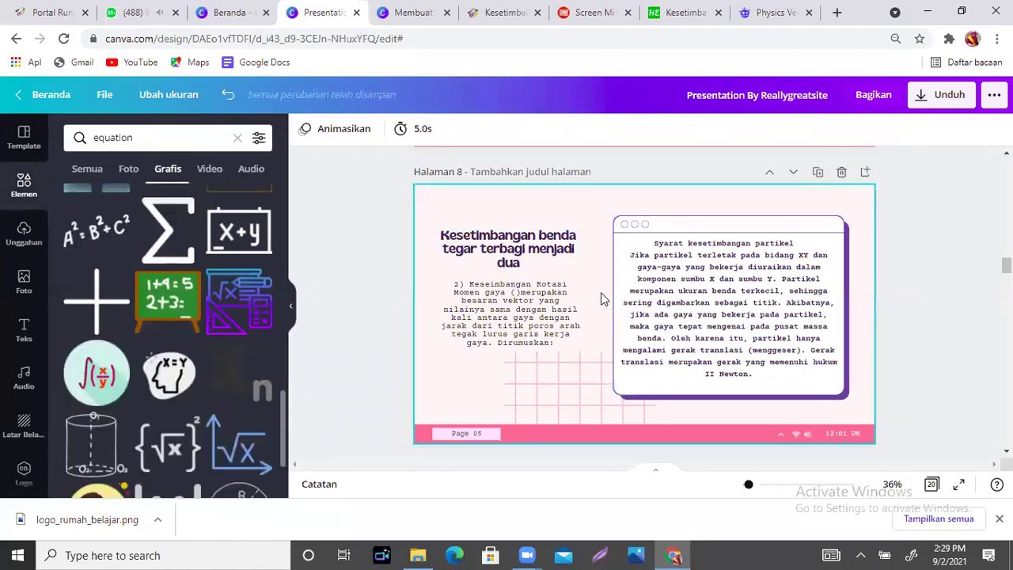
- Paste the τ capture onto page 8 again, crop its blank margins and shrink it to about text size
{"action": "key", "text": "ctrl+v"}
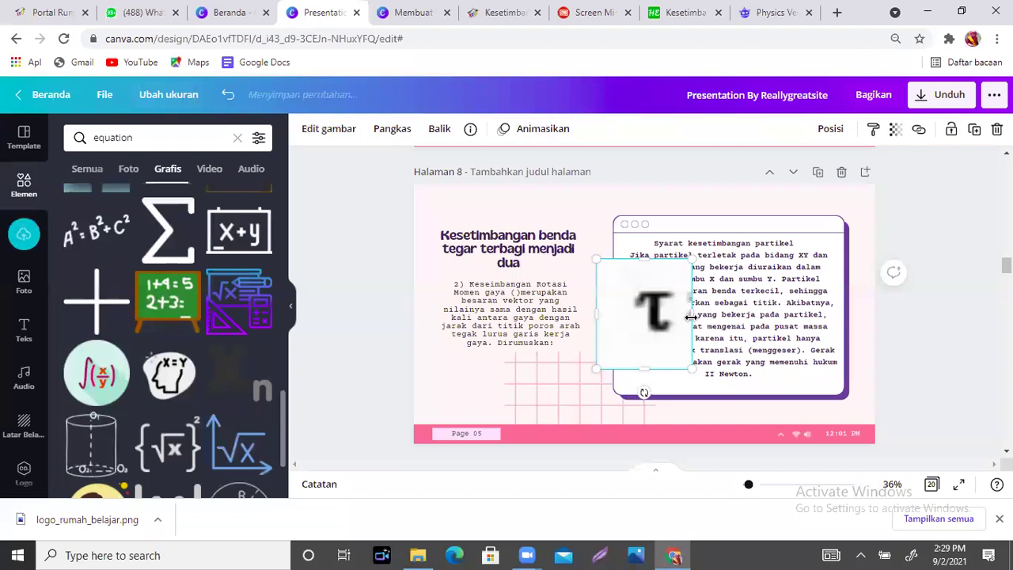
{"action": "left_click_drag", "start_coordinate": [683, 316], "coordinate": [682, 316]}
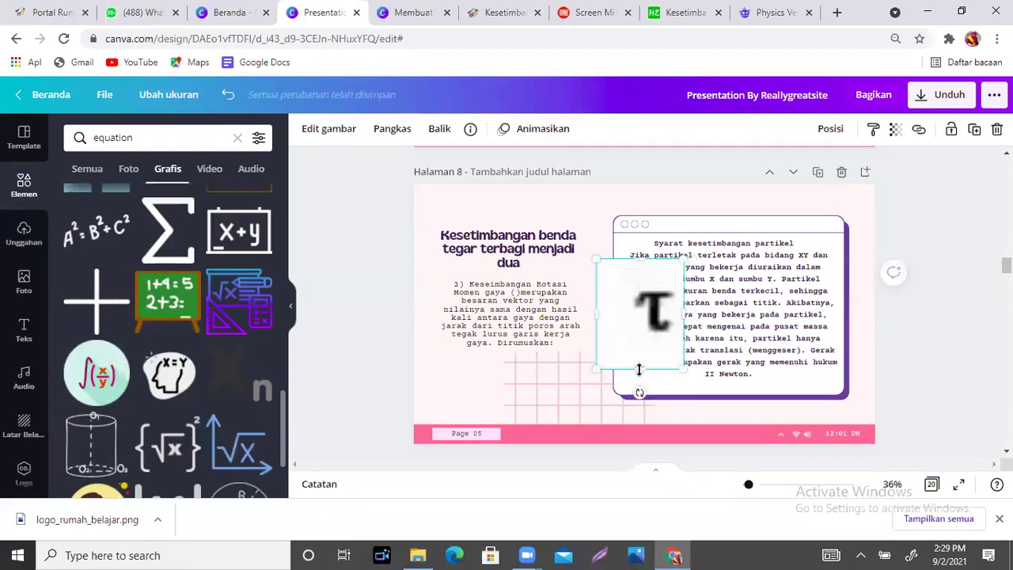
{"action": "left_click_drag", "start_coordinate": [641, 352], "coordinate": [641, 326]}
{"action": "left_click_drag", "start_coordinate": [596, 302], "coordinate": [619, 309]}
{"action": "left_click_drag", "start_coordinate": [653, 257], "coordinate": [655, 286]}
{"action": "left_click_drag", "start_coordinate": [682, 343], "coordinate": [627, 294]}
- Add space inside the empty parentheses after "Momen gaya" and place the τ image between them
{"action": "left_click", "coordinate": [518, 298]}
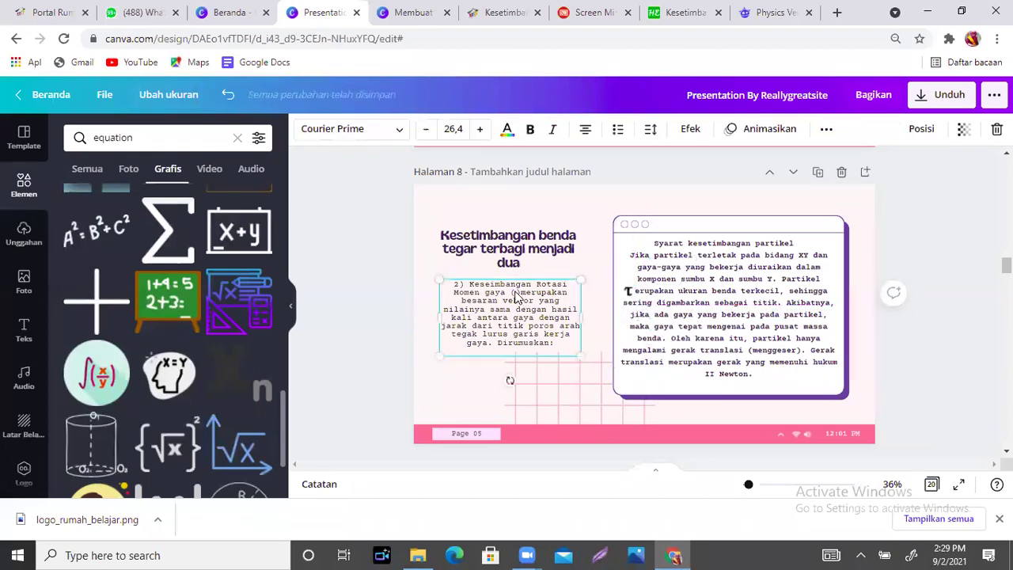
{"action": "left_click", "coordinate": [518, 292]}
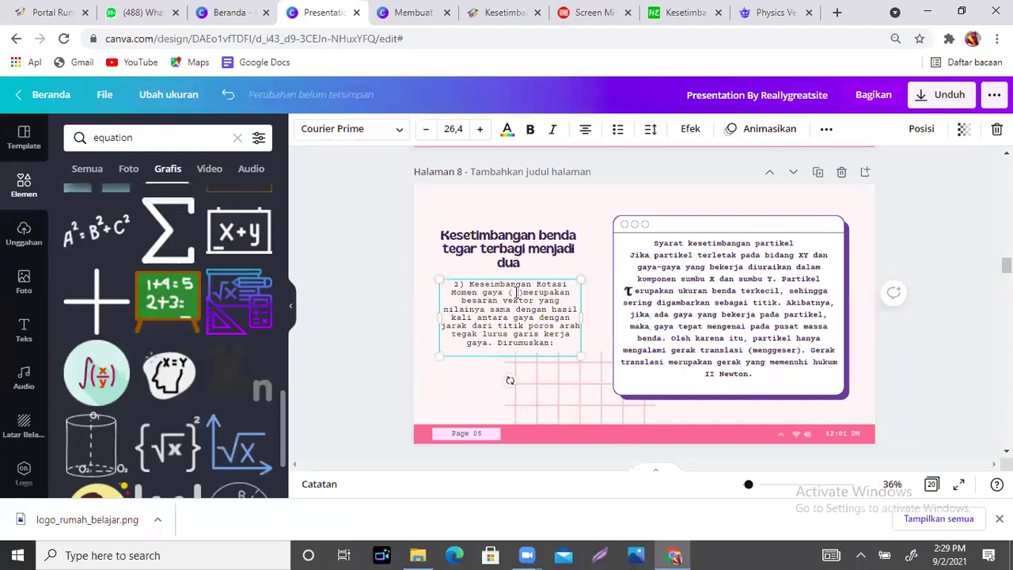
{"action": "left_click", "coordinate": [631, 295]}
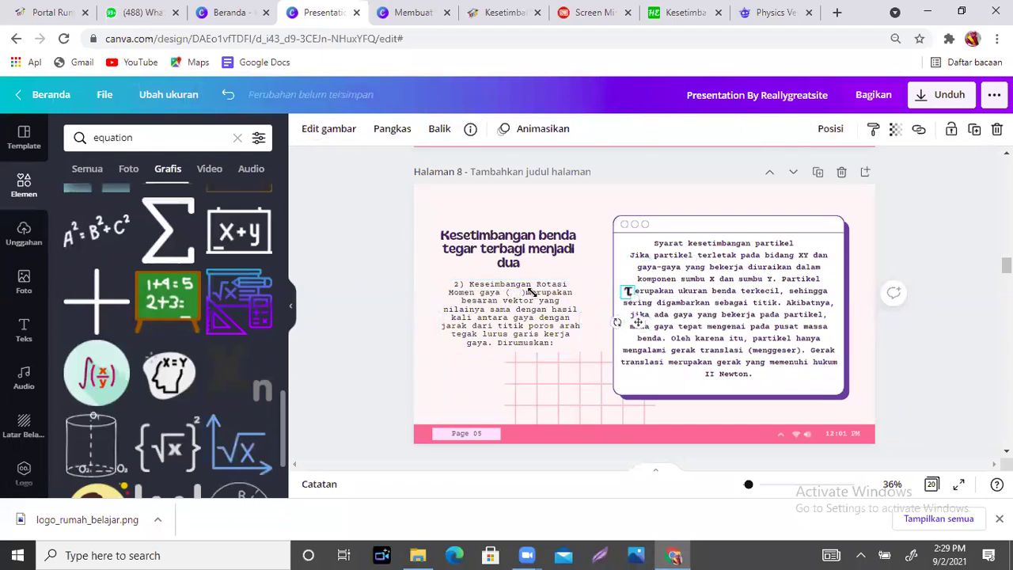
{"action": "left_click_drag", "start_coordinate": [520, 298], "coordinate": [517, 293]}
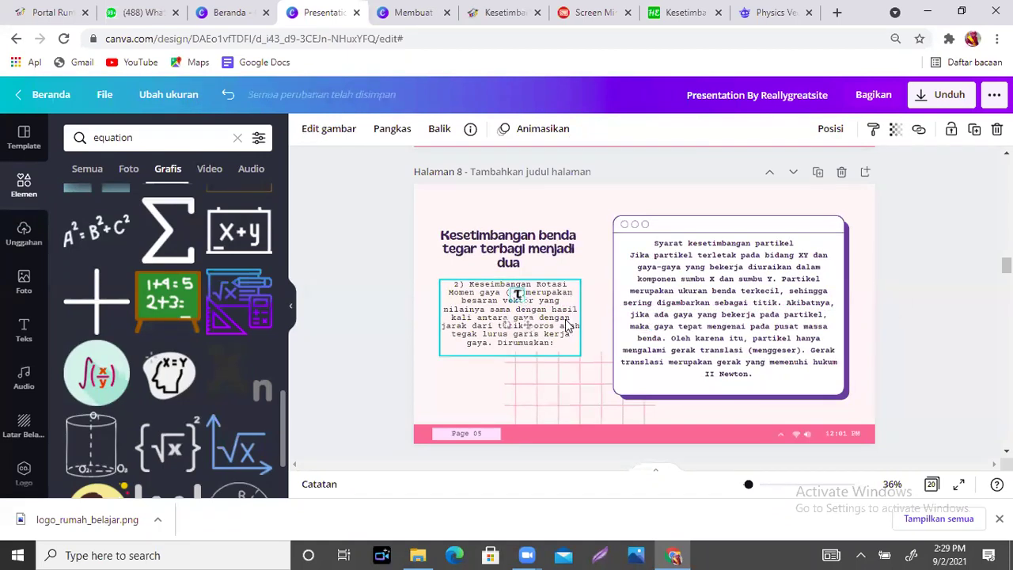
{"action": "left_click", "coordinate": [599, 271]}
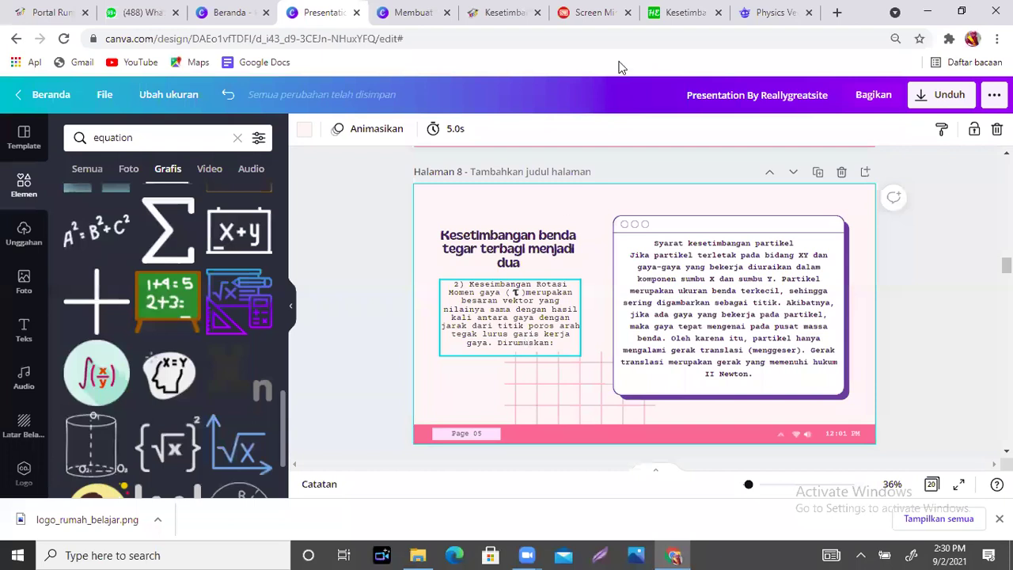
- Delete the word "Dirumuskan:" from the end of the Keseimbangan Rotasi text
{"action": "left_click", "coordinate": [559, 348]}
{"action": "left_click_drag", "start_coordinate": [559, 348], "coordinate": [506, 344]}
{"action": "key", "text": "BackSpace"}
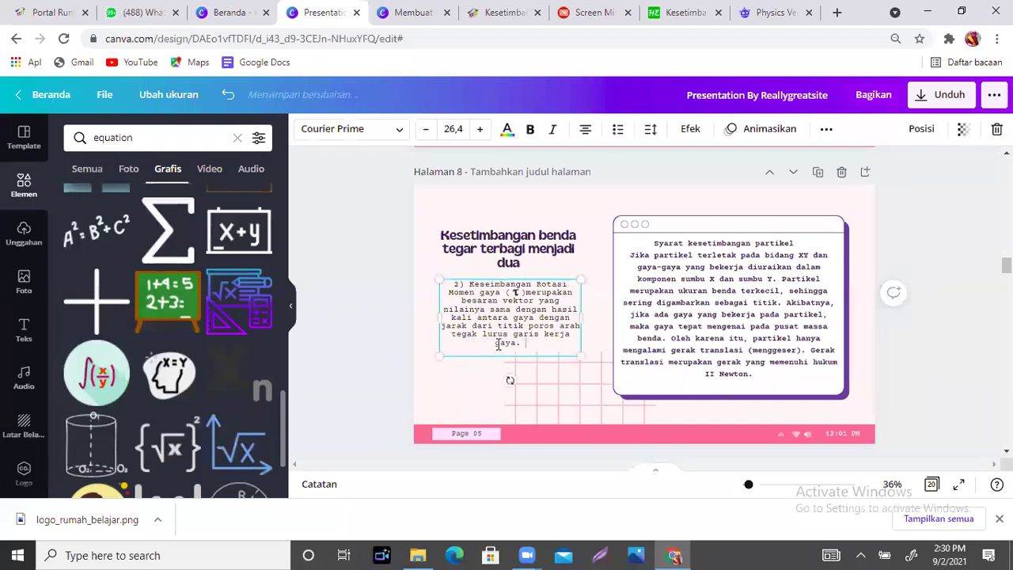
- On the source page, copy a screen capture of the τ = F . r sin θ formula with its "Dengan" variable definitions
{"action": "left_click", "coordinate": [502, 9]}
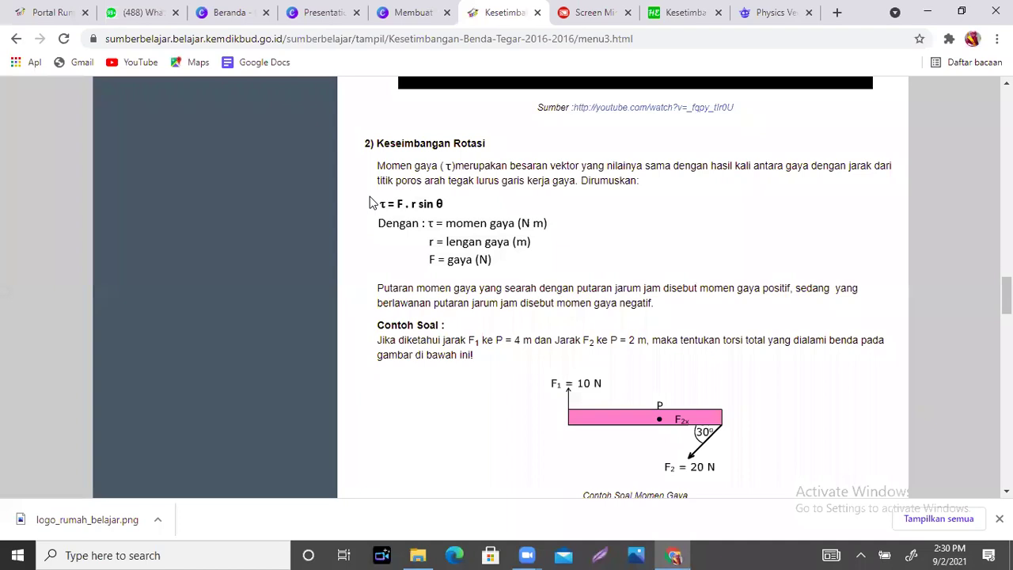
{"action": "left_click_drag", "start_coordinate": [369, 202], "coordinate": [543, 250]}
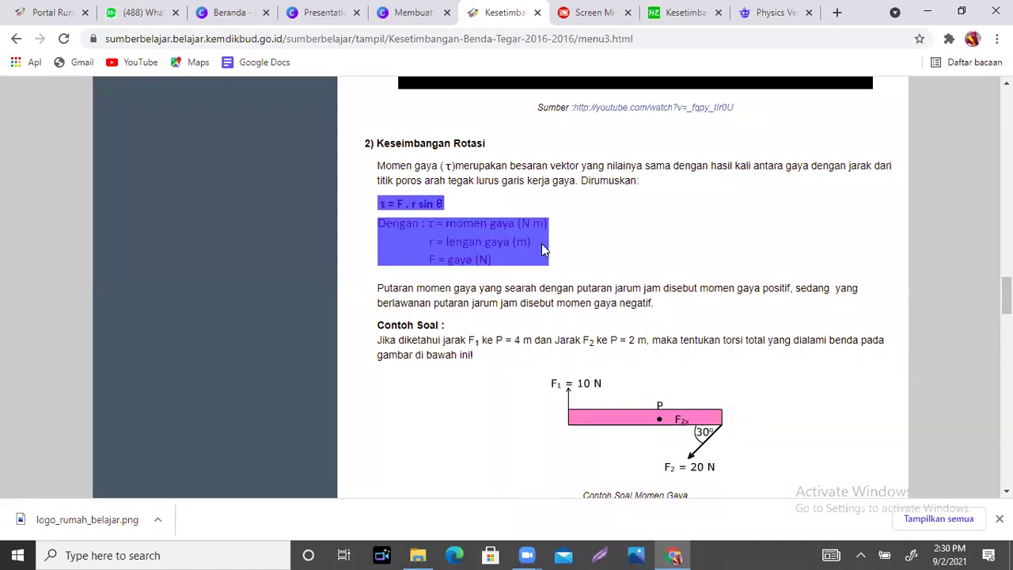
{"action": "left_click", "coordinate": [673, 261]}
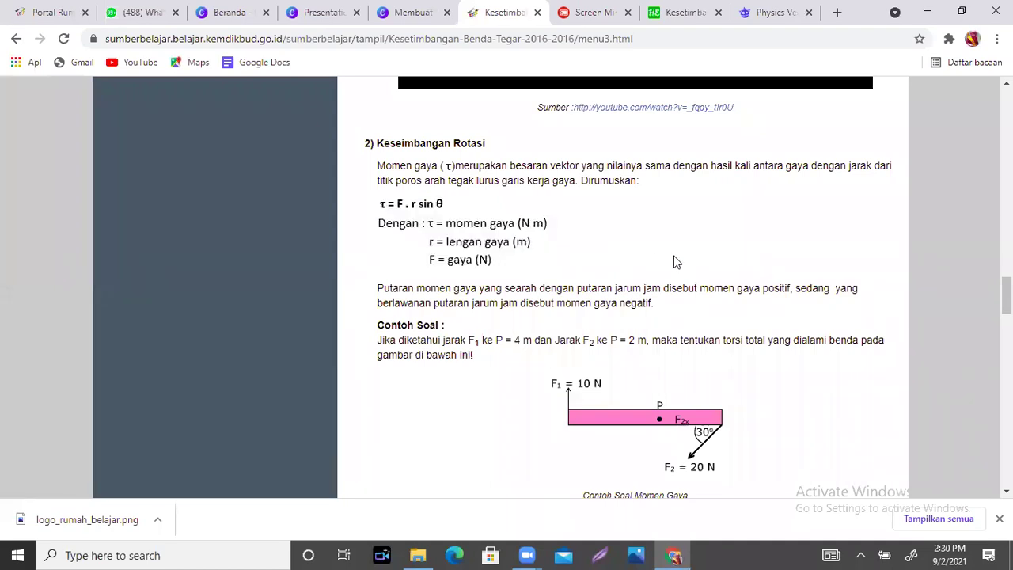
{"action": "key", "text": "Print"}
{"action": "left_click_drag", "start_coordinate": [370, 195], "coordinate": [562, 275]}
{"action": "left_click", "coordinate": [508, 292]}
- Replace the "Syarat kesetimbangan partikel" text on page 8 with the formula capture, shrunk into the upper part of the white box
{"action": "left_click", "coordinate": [321, 11]}
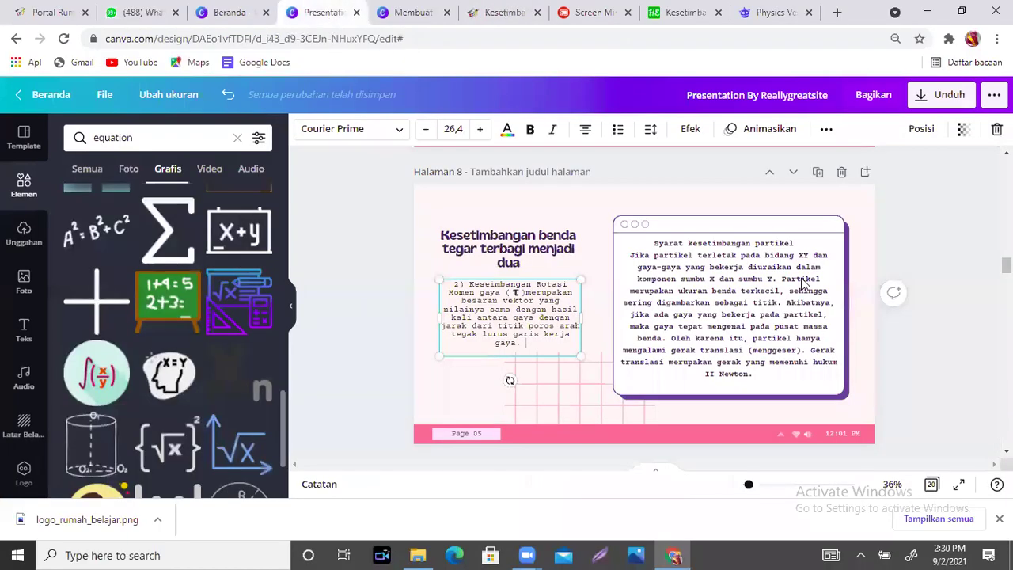
{"action": "key", "text": "Delete"}
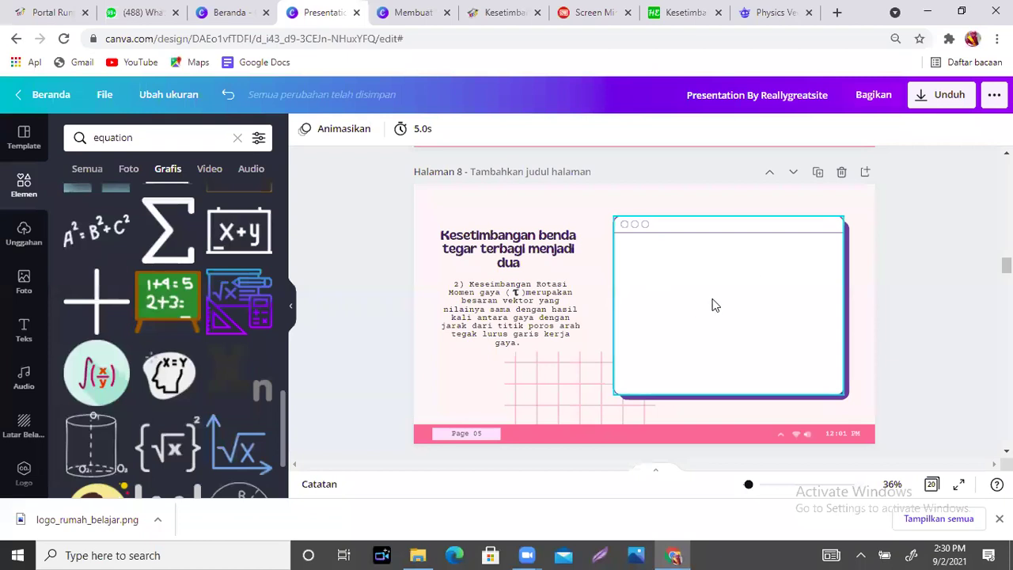
{"action": "key", "text": "ctrl+v"}
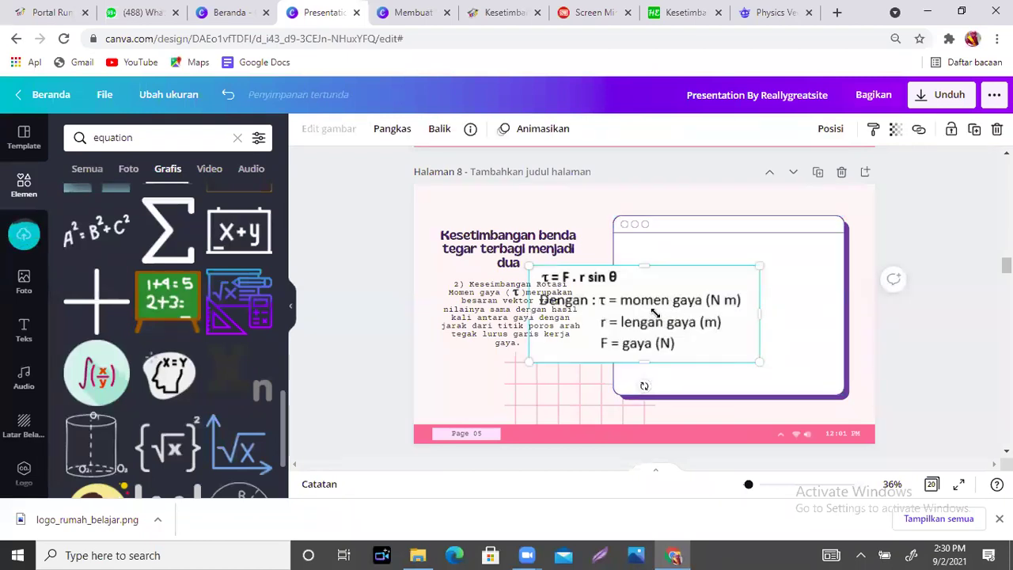
{"action": "left_click_drag", "start_coordinate": [610, 281], "coordinate": [717, 262]}
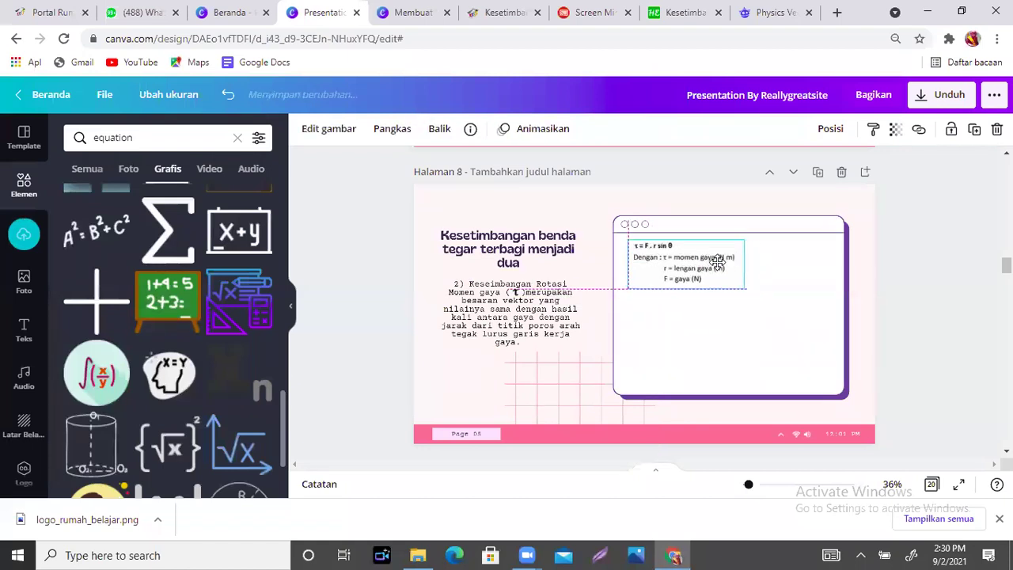
- Copy the "Putaran momen gaya" paragraph from the source page and paste it as text onto page 8
{"action": "left_click", "coordinate": [519, 17]}
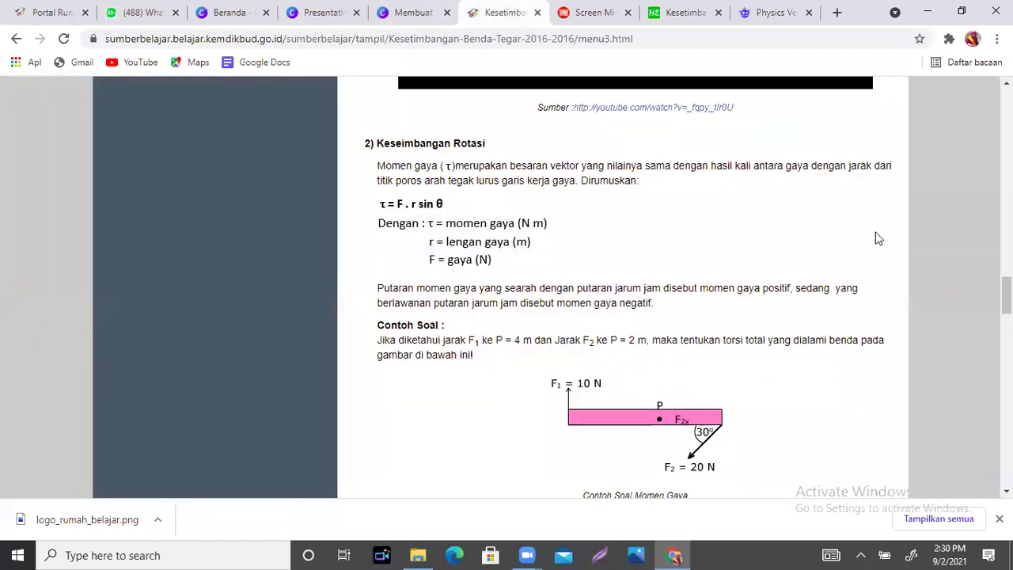
{"action": "scroll", "coordinate": [633, 285], "scroll_direction": "down", "scroll_amount": 1}
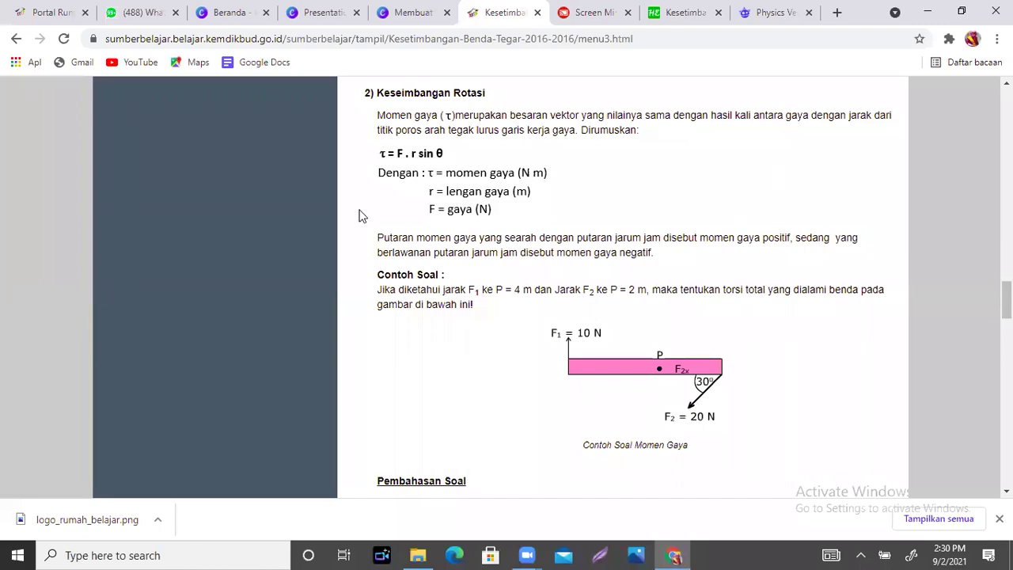
{"action": "left_click_drag", "start_coordinate": [674, 236], "coordinate": [670, 261]}
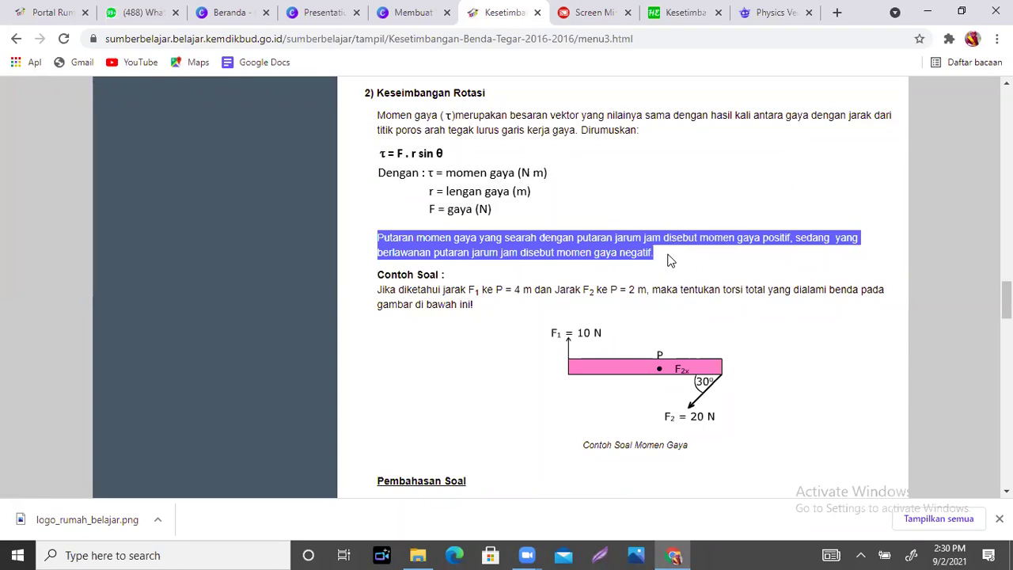
{"action": "left_click", "coordinate": [321, 14]}
{"action": "left_click", "coordinate": [716, 347]}
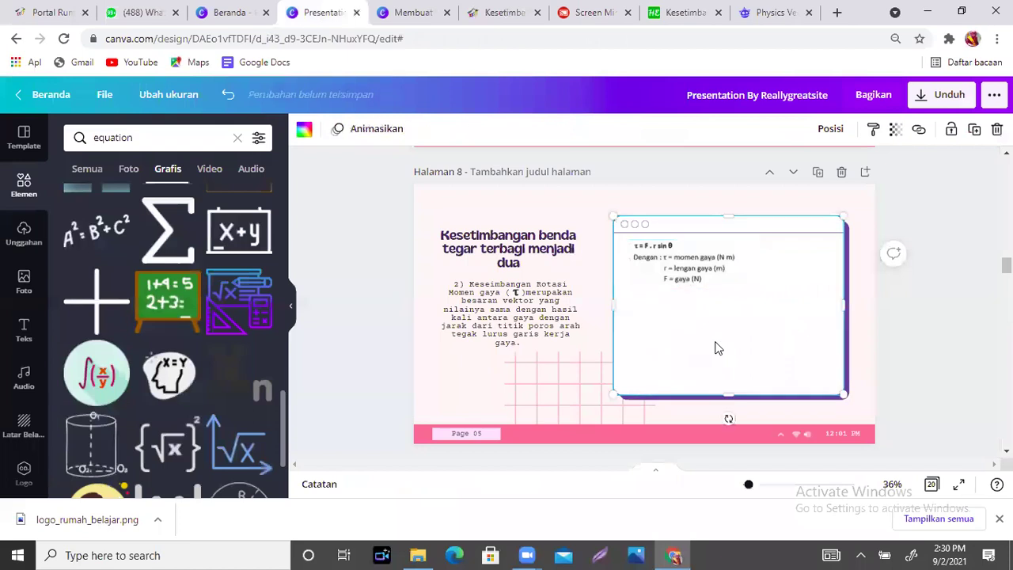
{"action": "key", "text": "ctrl+v"}
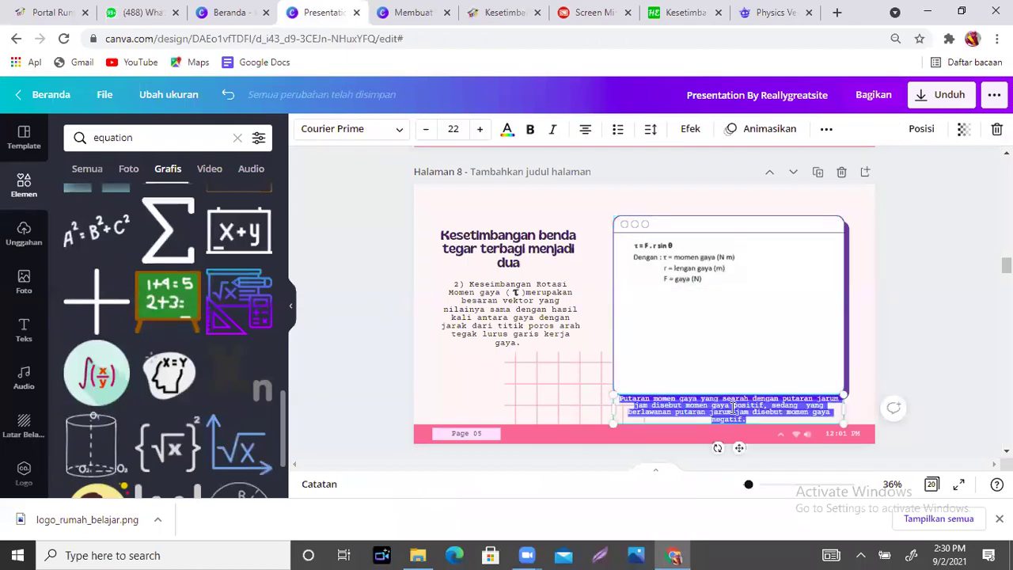
{"action": "left_click", "coordinate": [868, 331]}
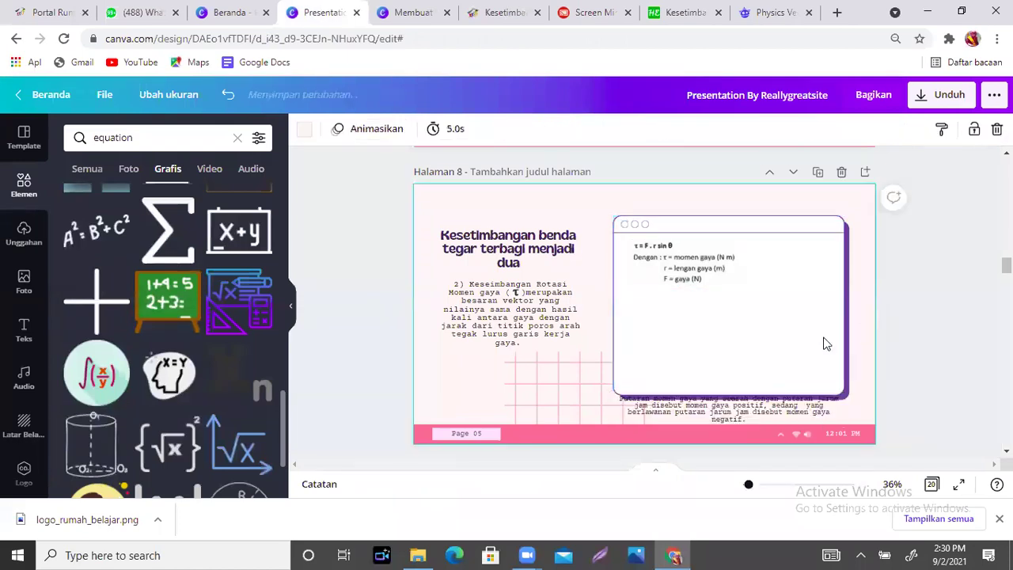
- Move the "Putaran momen gaya" paragraph beneath the formula in the white box and enlarge its text to size 28,1
{"action": "left_click", "coordinate": [768, 415]}
{"action": "left_click_drag", "start_coordinate": [766, 413], "coordinate": [768, 334]}
{"action": "left_click_drag", "start_coordinate": [843, 333], "coordinate": [830, 307]}
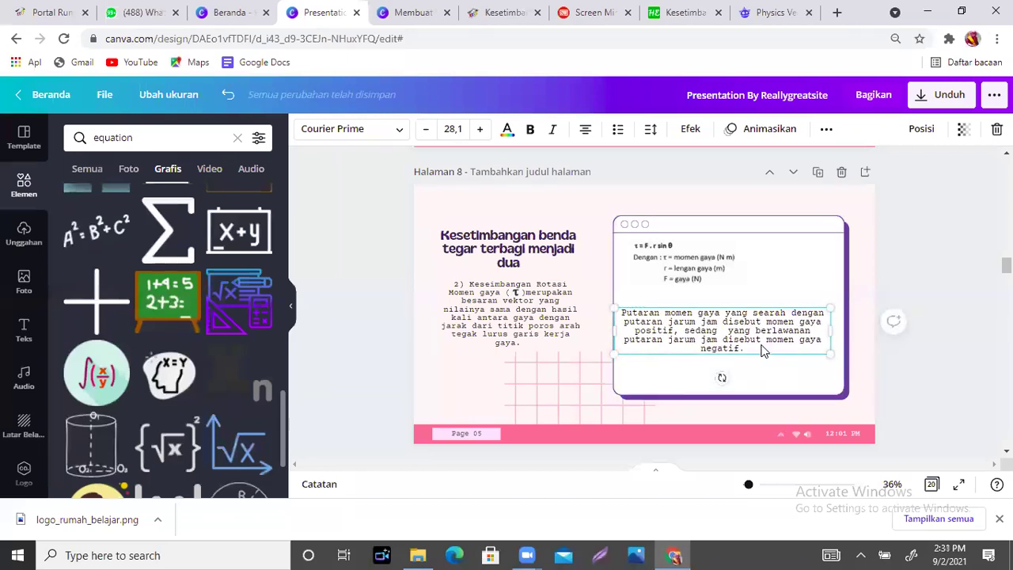
- Shift the "Putaran momen gaya" paragraph slightly across page 8's white box and move the formula capture down just above it
{"action": "left_click_drag", "start_coordinate": [786, 338], "coordinate": [798, 335]}
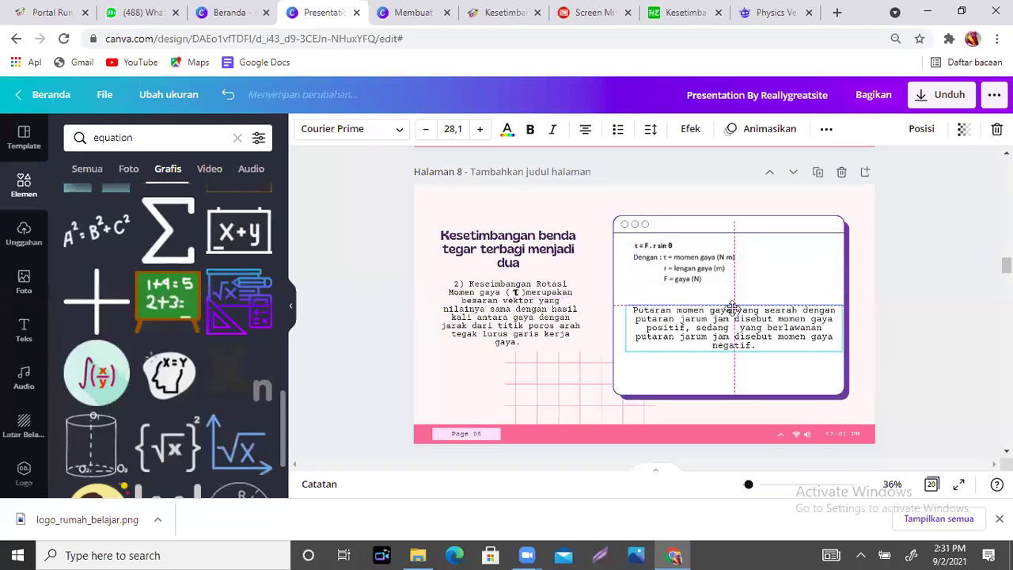
{"action": "left_click_drag", "start_coordinate": [703, 283], "coordinate": [710, 292]}
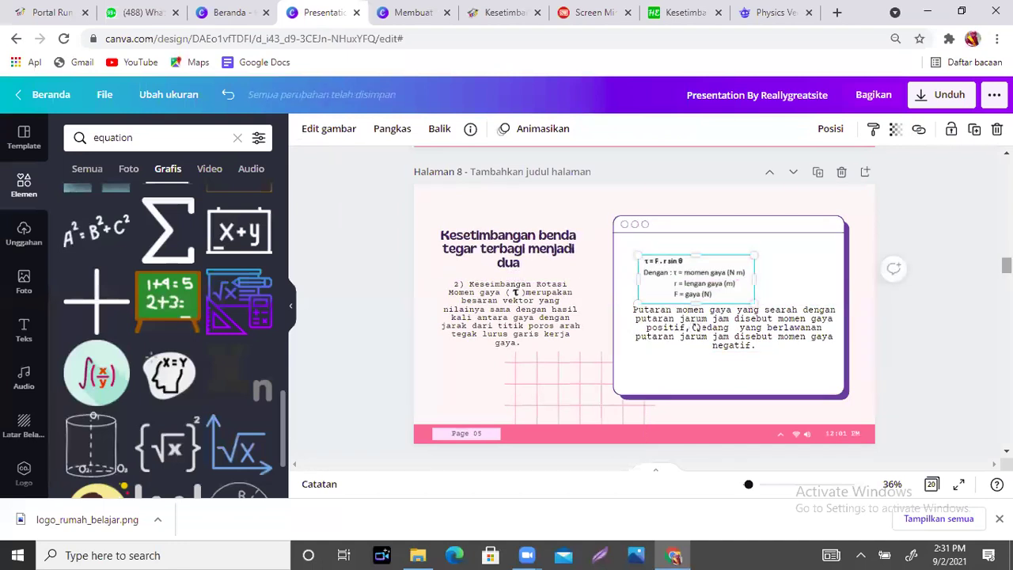
- Review the presentation pages from the cover through to the "Course Outline" page
{"action": "scroll", "coordinate": [695, 327], "scroll_direction": "down", "scroll_amount": 5}
{"action": "scroll", "coordinate": [695, 327], "scroll_direction": "up", "scroll_amount": 3}
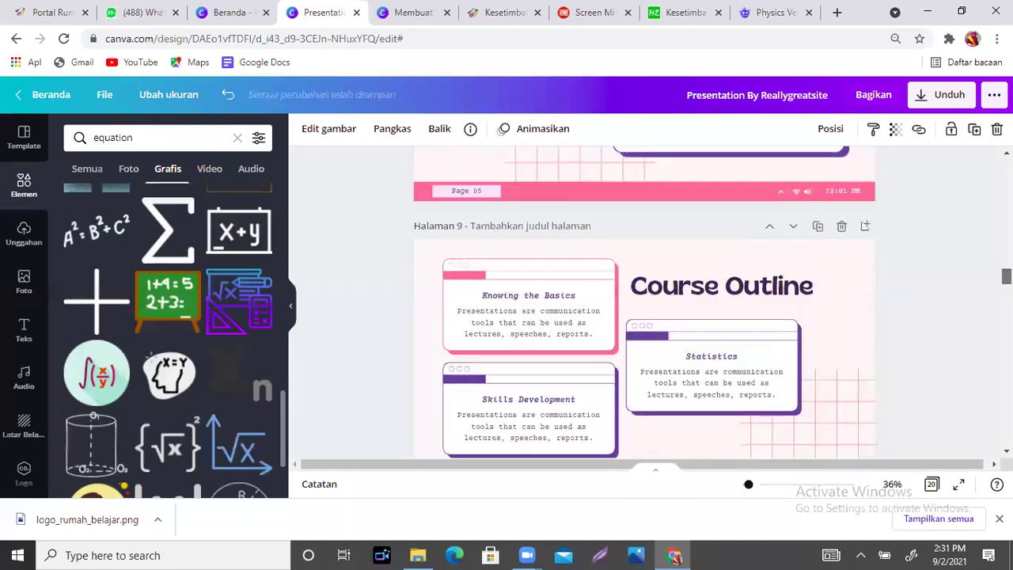
{"action": "scroll", "coordinate": [644, 304], "scroll_direction": "up", "scroll_amount": 15}
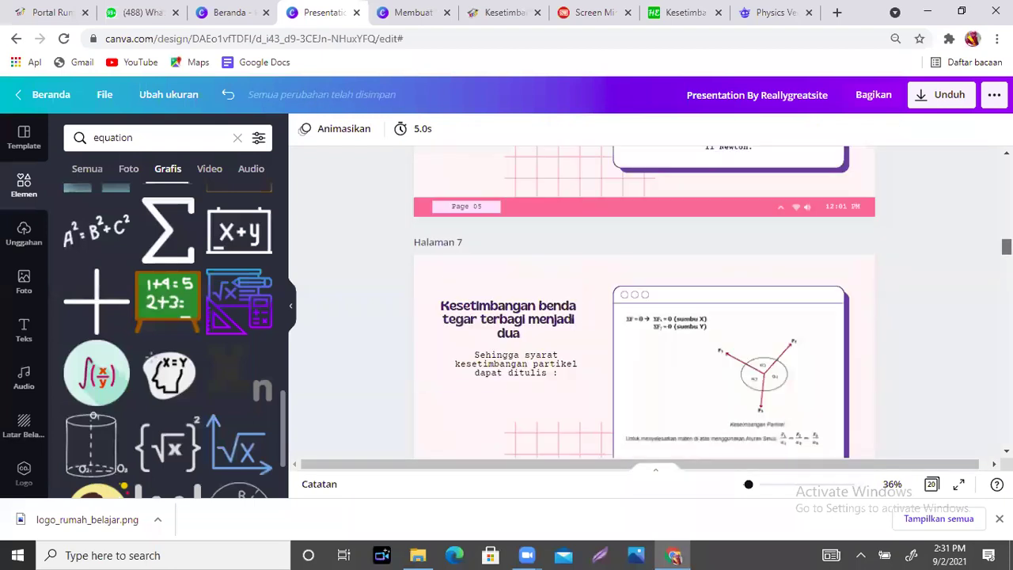
{"action": "scroll", "coordinate": [645, 304], "scroll_direction": "down", "scroll_amount": 5}
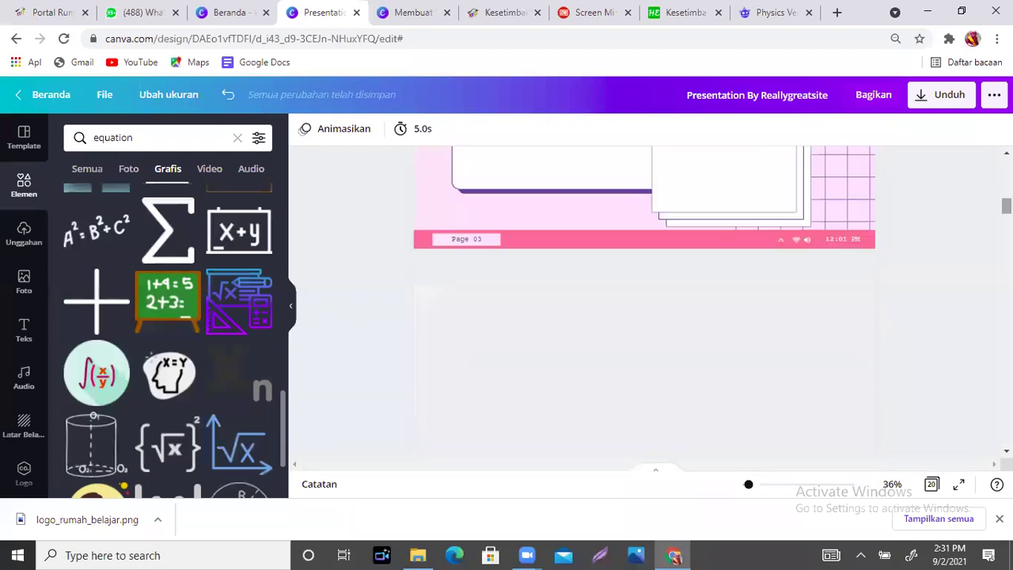
{"action": "scroll", "coordinate": [644, 303], "scroll_direction": "up", "scroll_amount": 8}
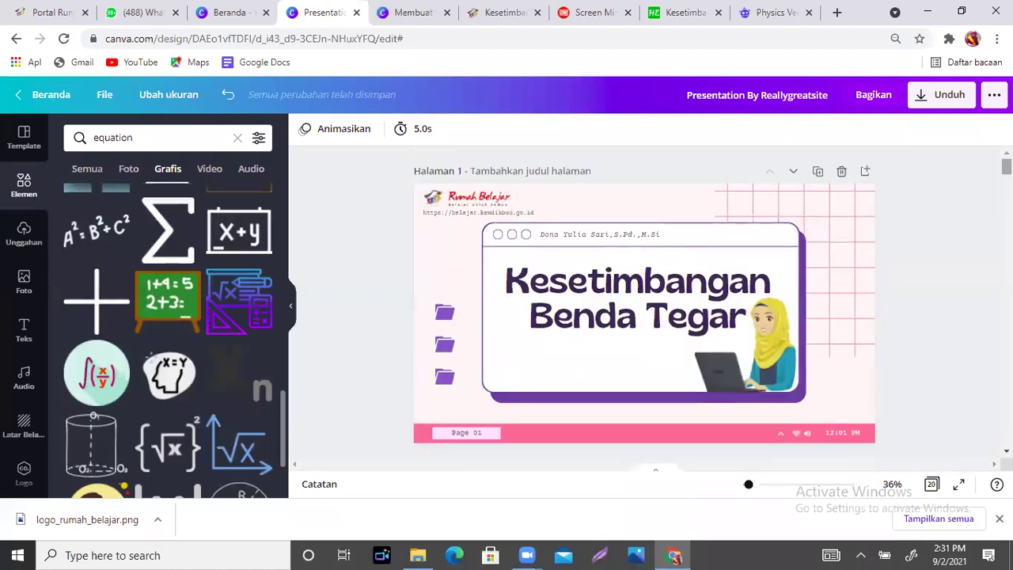
{"action": "scroll", "coordinate": [742, 245], "scroll_direction": "down", "scroll_amount": 4}
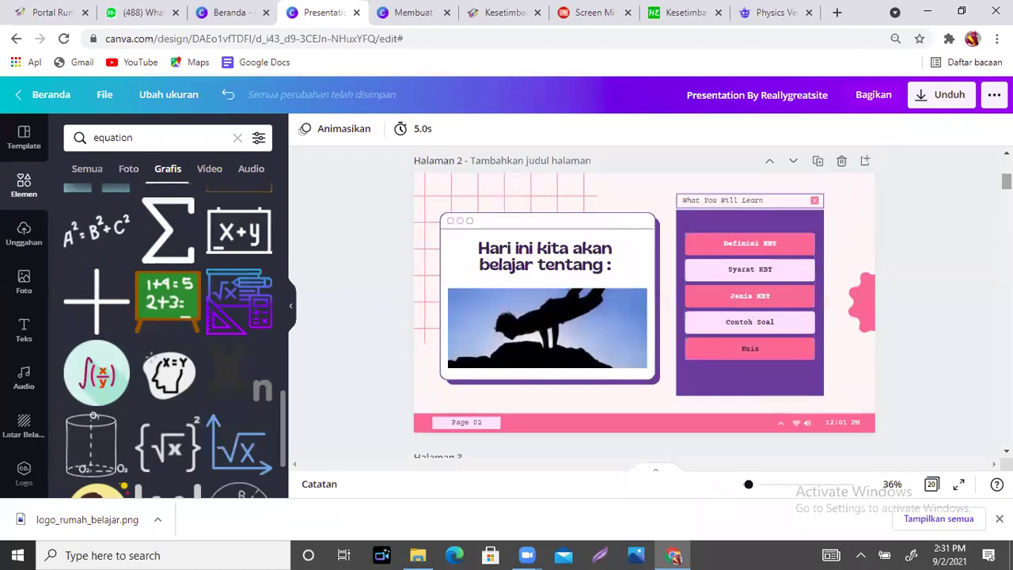
{"action": "scroll", "coordinate": [645, 301], "scroll_direction": "up", "scroll_amount": 3}
{"action": "scroll", "coordinate": [644, 301], "scroll_direction": "down", "scroll_amount": 15}
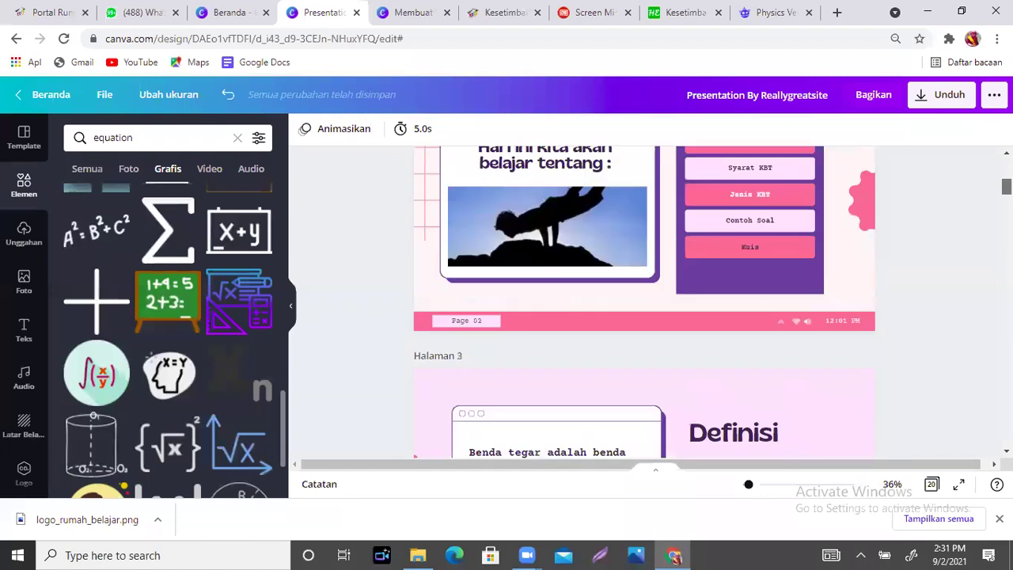
{"action": "scroll", "coordinate": [644, 301], "scroll_direction": "down", "scroll_amount": 6}
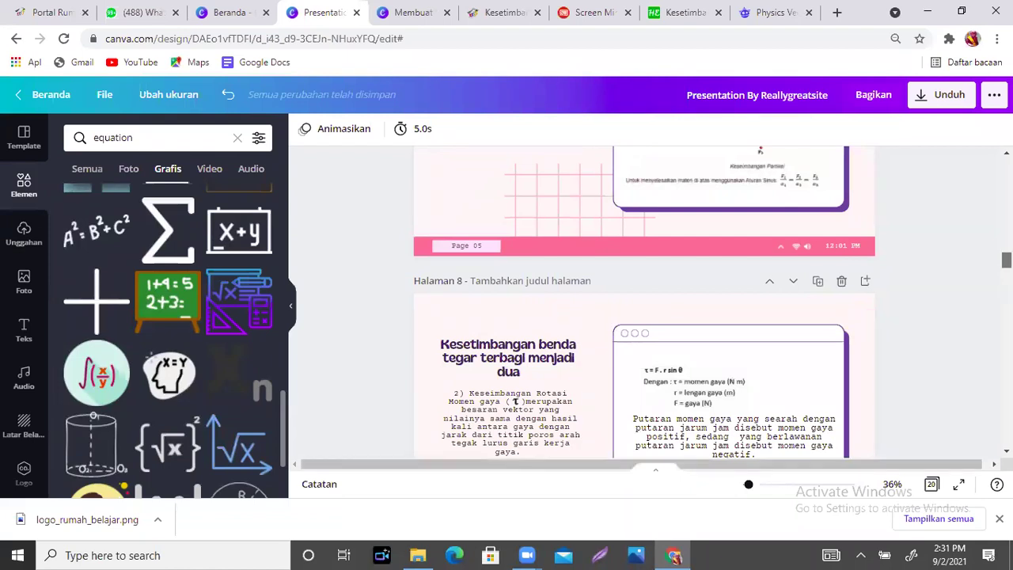
{"action": "scroll", "coordinate": [644, 300], "scroll_direction": "down", "scroll_amount": 6}
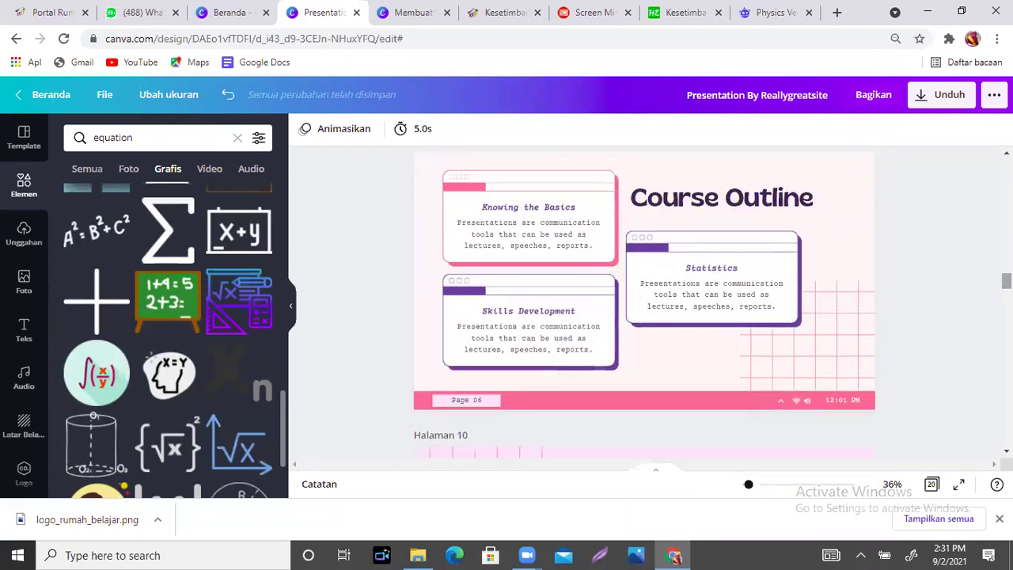
- Replace the "Course Outline" title on page 9 with "Jenis-Jenis Kesetimbangan Benda Tegar"
{"action": "double_click", "coordinate": [734, 199]}
{"action": "type", "text": "J"}
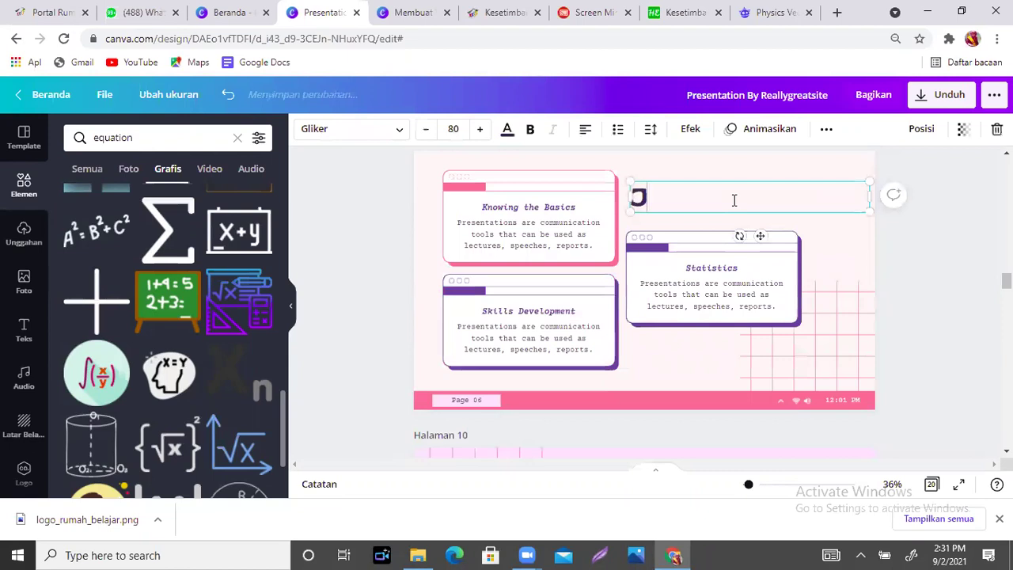
{"action": "type", "text": "enis-"}
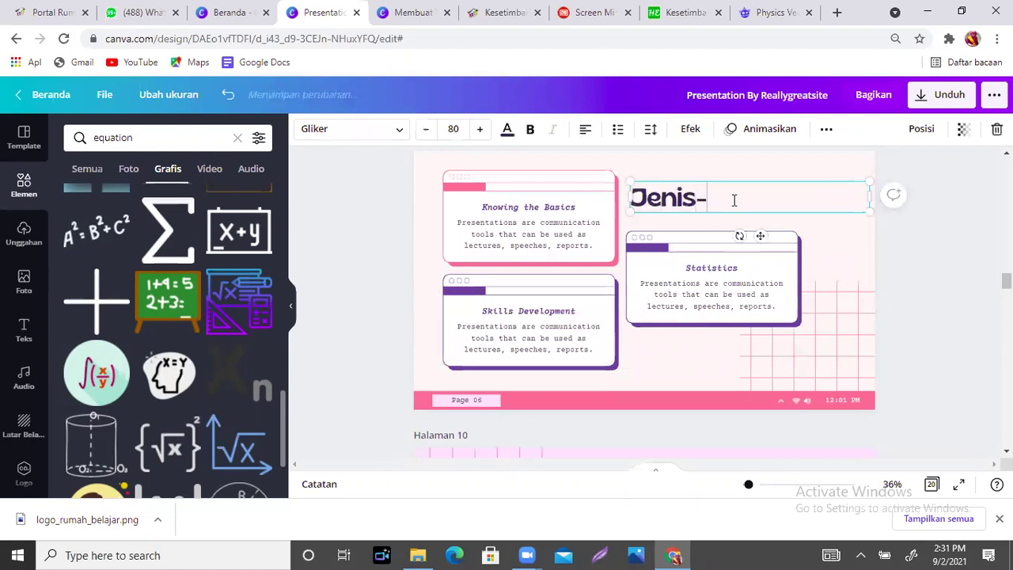
{"action": "type", "text": "Jenis K"}
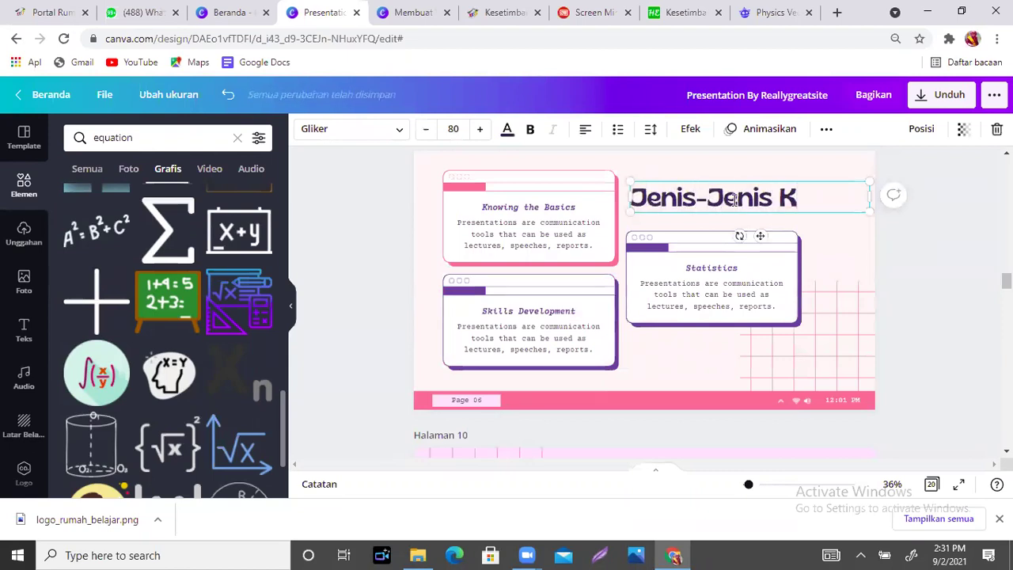
{"action": "type", "text": "esetimbanag"}
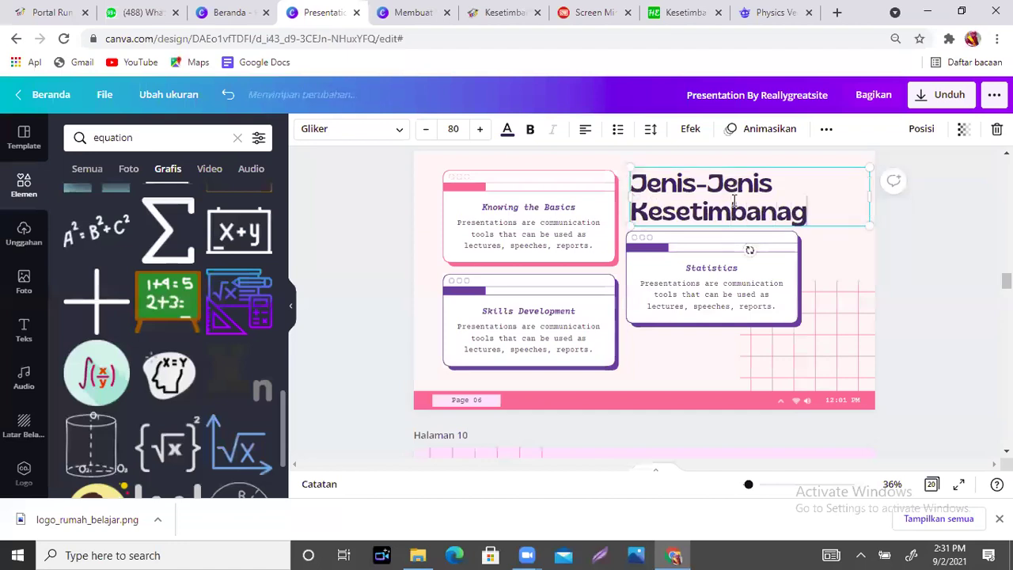
{"action": "key", "text": "BackSpace"}
{"action": "type", "text": "gan Benda Tegar"}
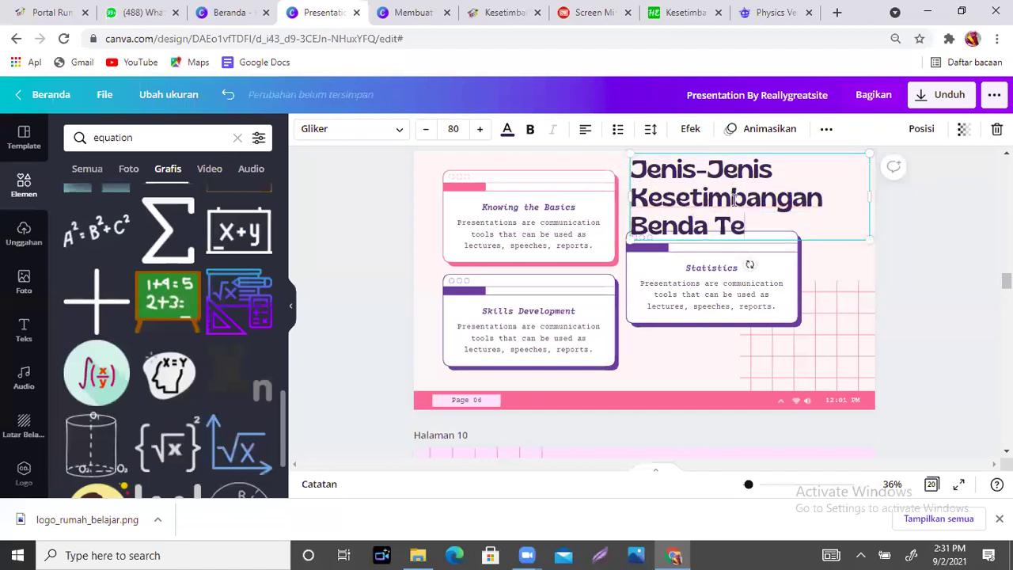
- Shrink the page 9 title to size 49,4, widen its box to fit two lines and move it slightly down
{"action": "left_click_drag", "start_coordinate": [805, 212], "coordinate": [778, 206]}
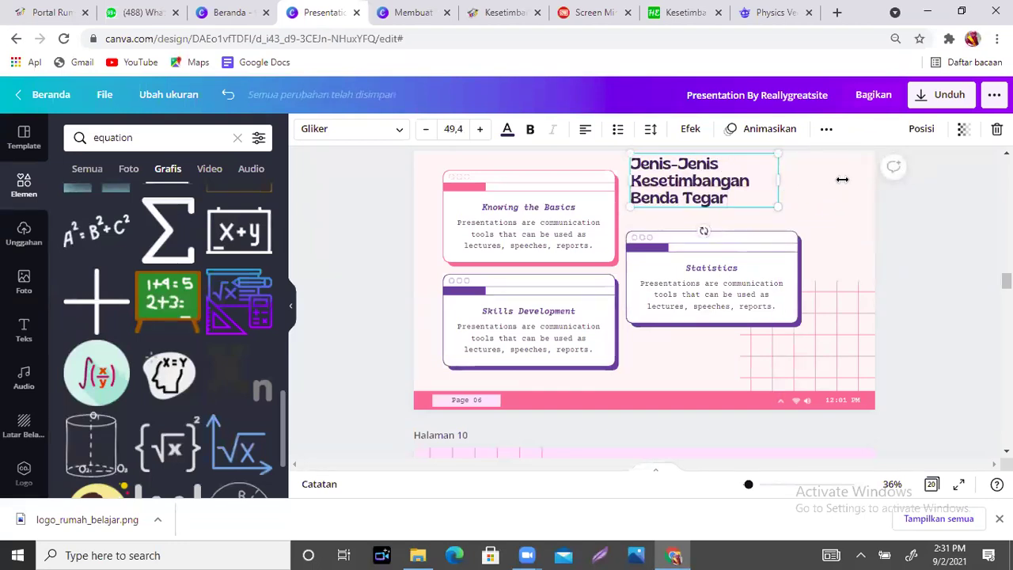
{"action": "left_click_drag", "start_coordinate": [842, 179], "coordinate": [853, 180]}
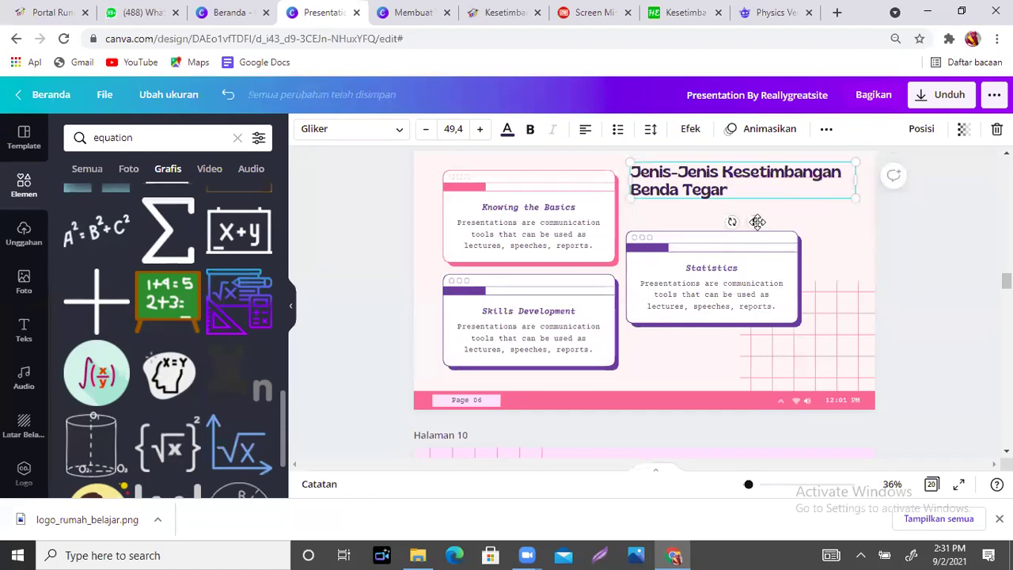
{"action": "left_click_drag", "start_coordinate": [758, 237], "coordinate": [757, 238]}
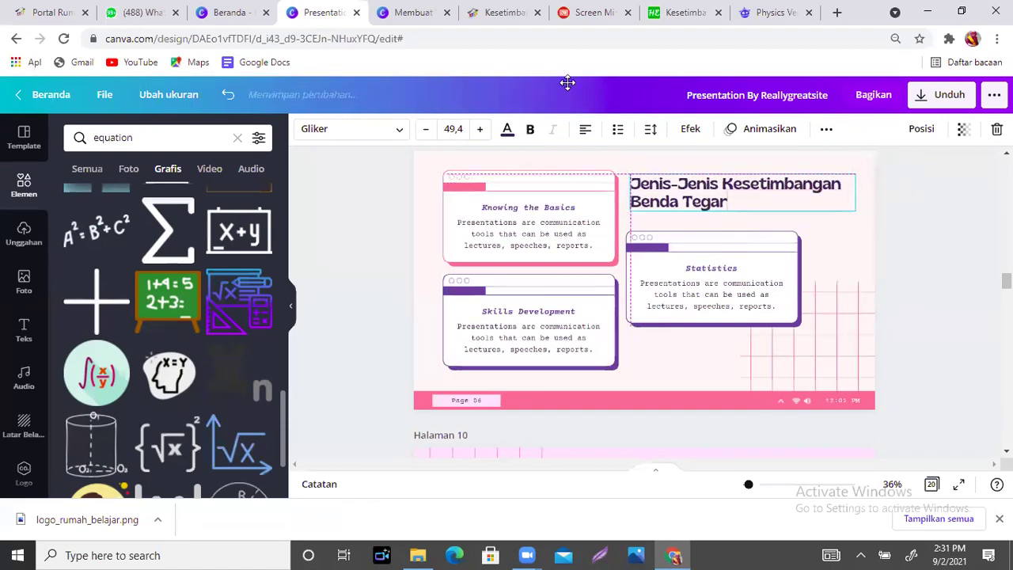
- Open the "Jenis-jenis Kesetimbangan" section on the source site and copy the "a. Kesetimbangan Stabil" heading
{"action": "left_click", "coordinate": [505, 13]}
{"action": "left_click_drag", "start_coordinate": [1006, 299], "coordinate": [1006, 103]}
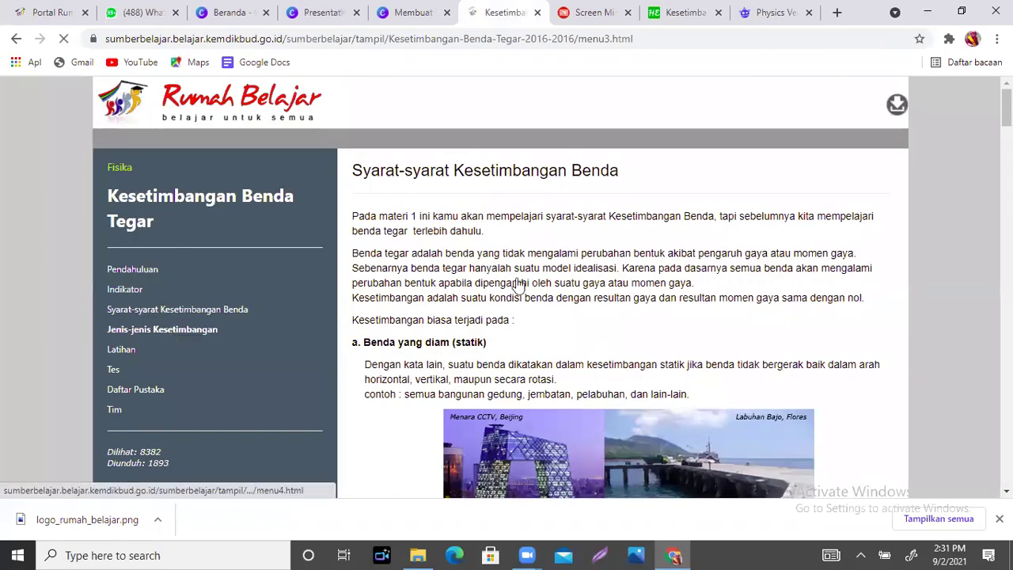
{"action": "left_click_drag", "start_coordinate": [346, 319], "coordinate": [475, 320]}
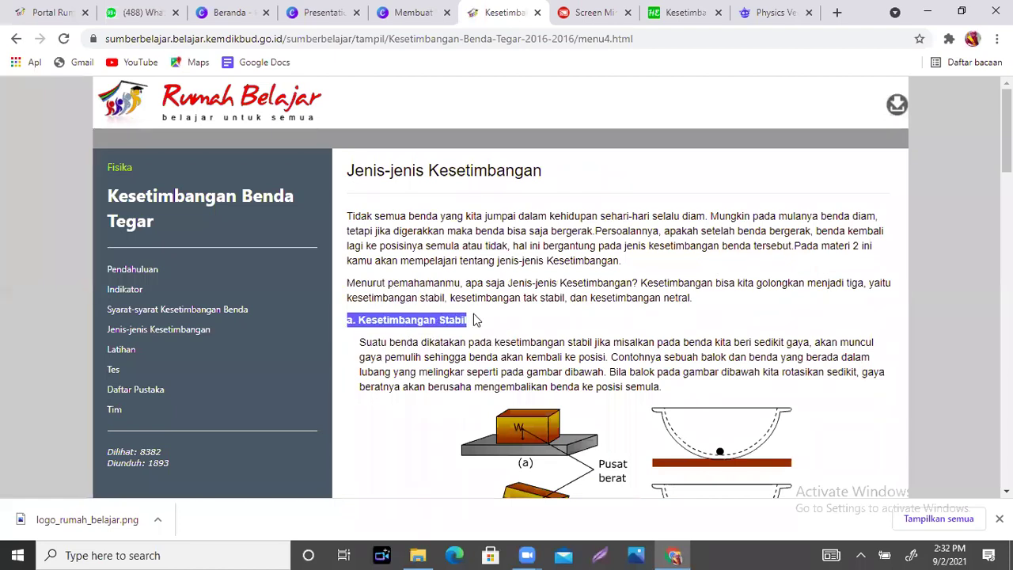
- Paste "a. Kesetimbangan Stabil" onto page 9 and place it in the header strip of the pink "Knowing the Basics" card
{"action": "left_click", "coordinate": [323, 10]}
{"action": "left_click", "coordinate": [559, 216]}
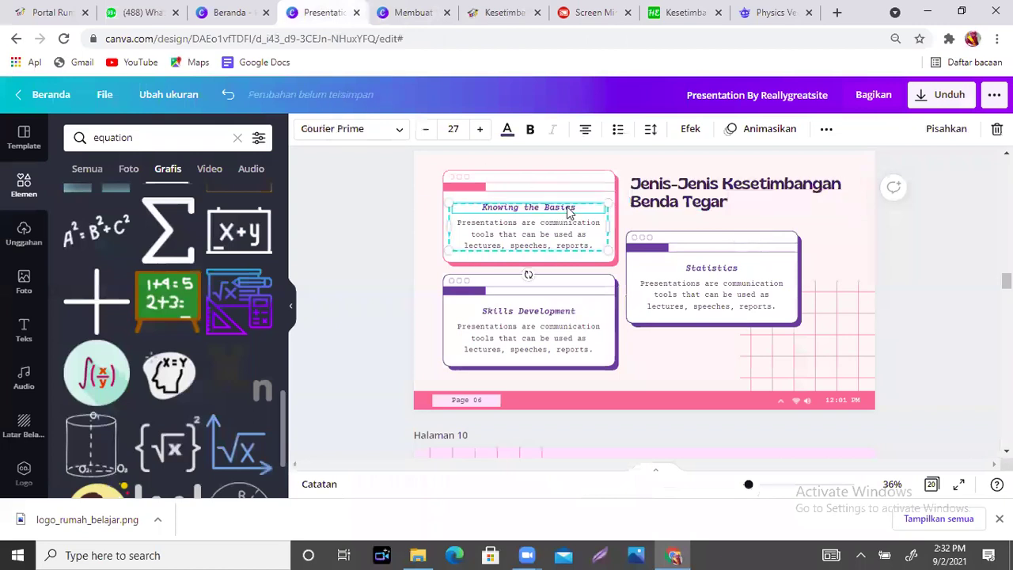
{"action": "left_click", "coordinate": [559, 216]}
{"action": "left_click", "coordinate": [551, 181]}
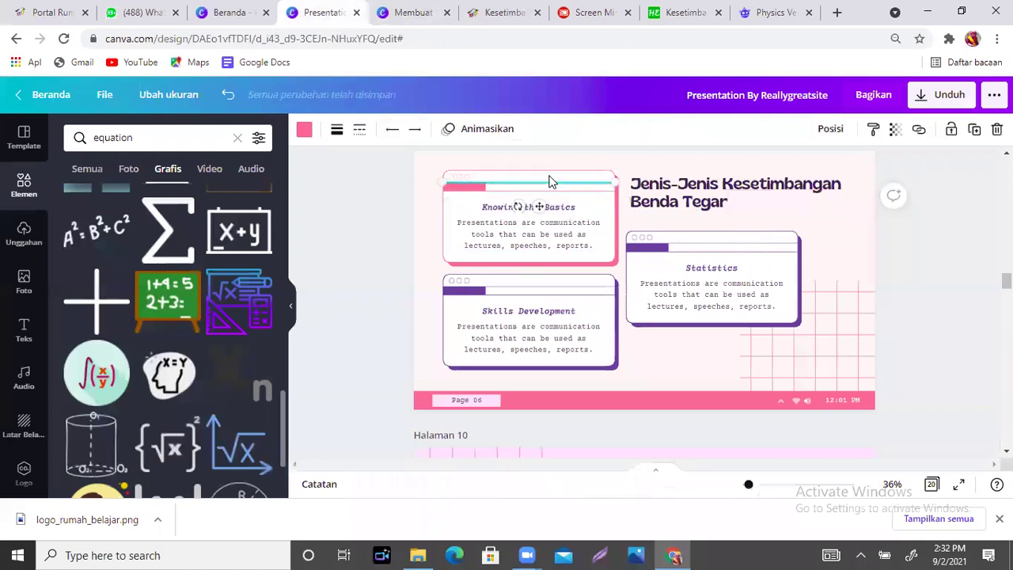
{"action": "double_click", "coordinate": [552, 183]}
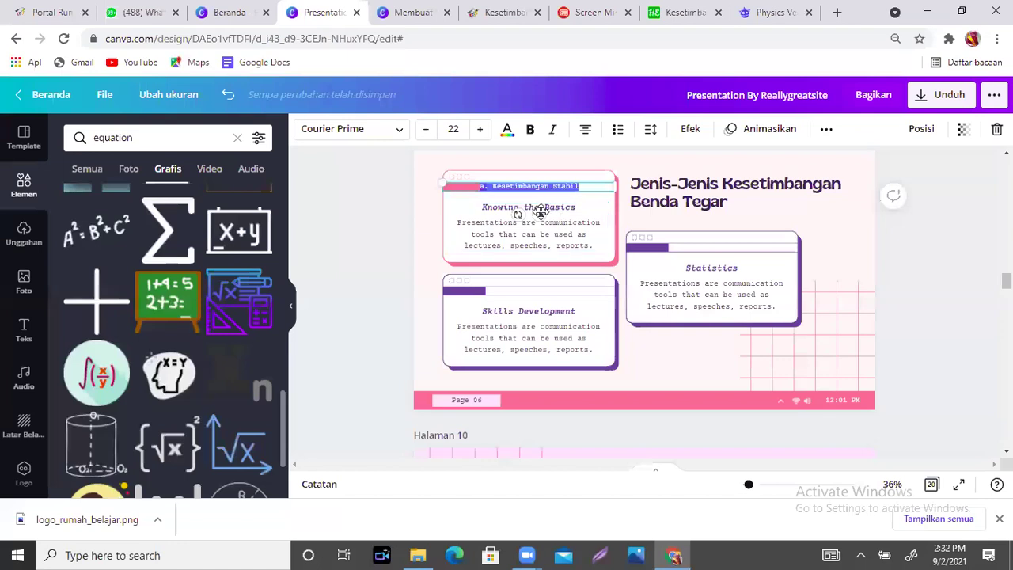
{"action": "left_click_drag", "start_coordinate": [538, 189], "coordinate": [552, 211]}
- On the source page, copy the stable equilibrium definition from "jika misalkan pada benda" through "kembali ke posisi."
{"action": "left_click", "coordinate": [559, 234]}
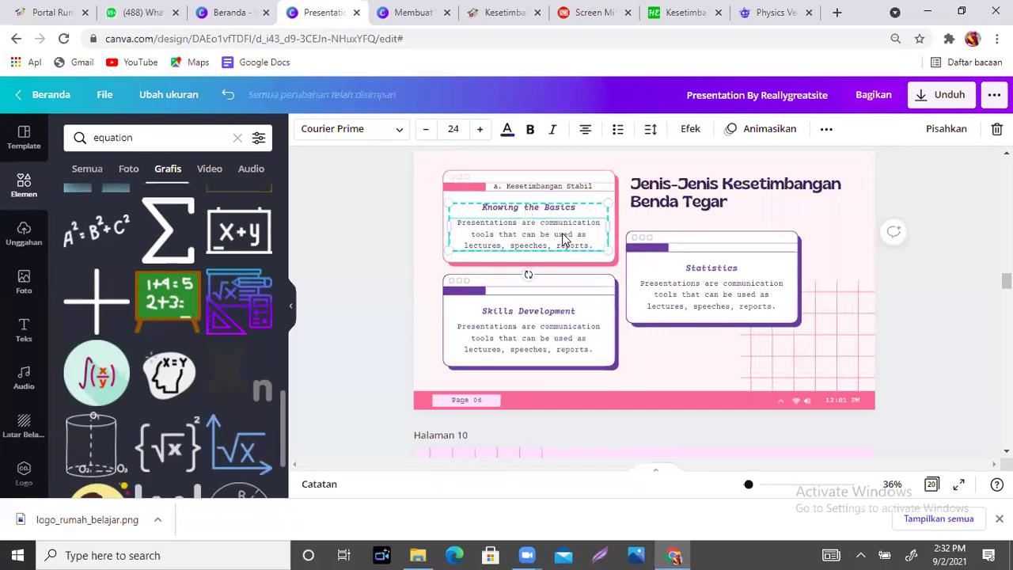
{"action": "left_click", "coordinate": [501, 13]}
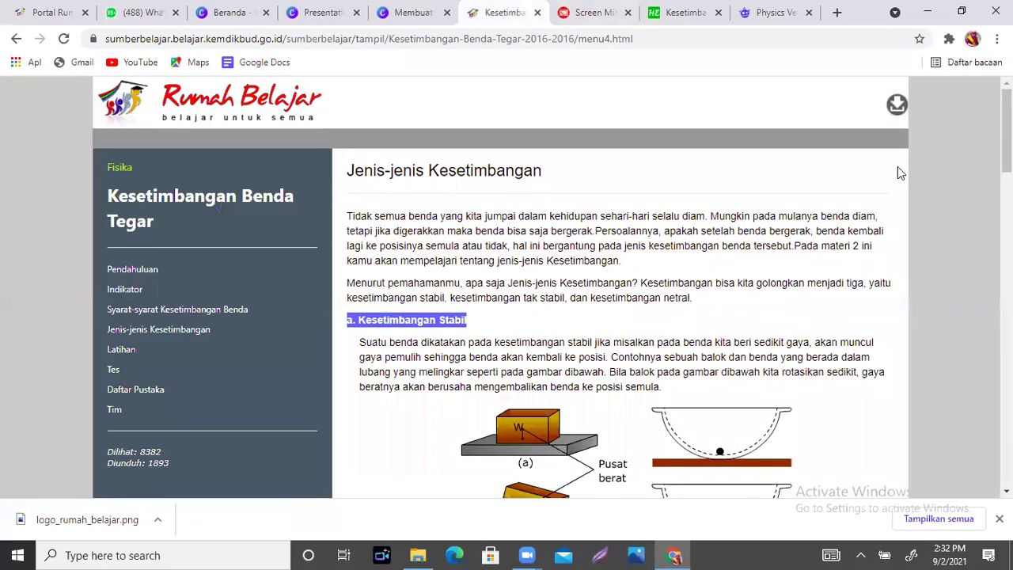
{"action": "scroll", "coordinate": [413, 261], "scroll_direction": "down", "scroll_amount": 2}
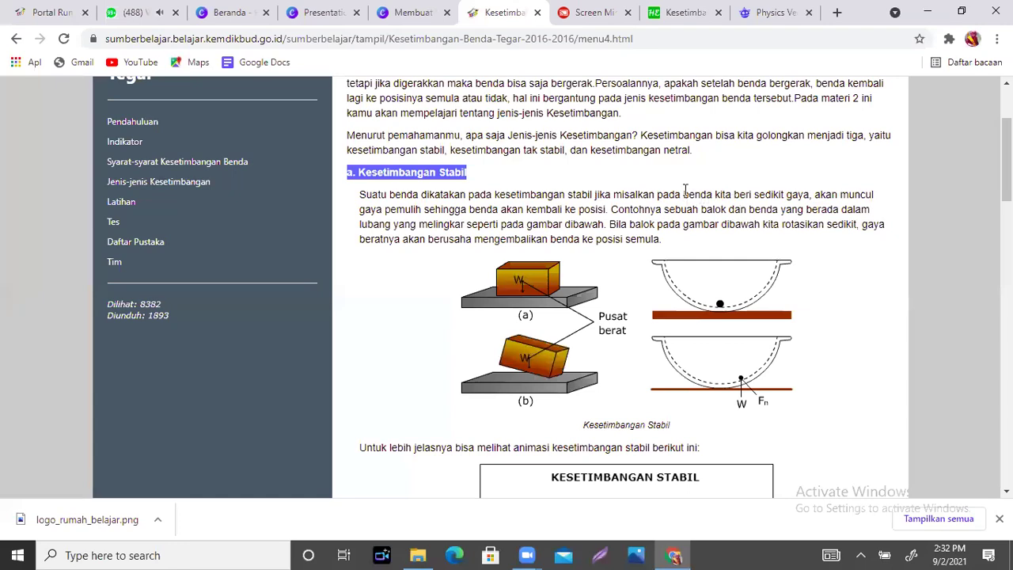
{"action": "left_click_drag", "start_coordinate": [594, 195], "coordinate": [604, 222]}
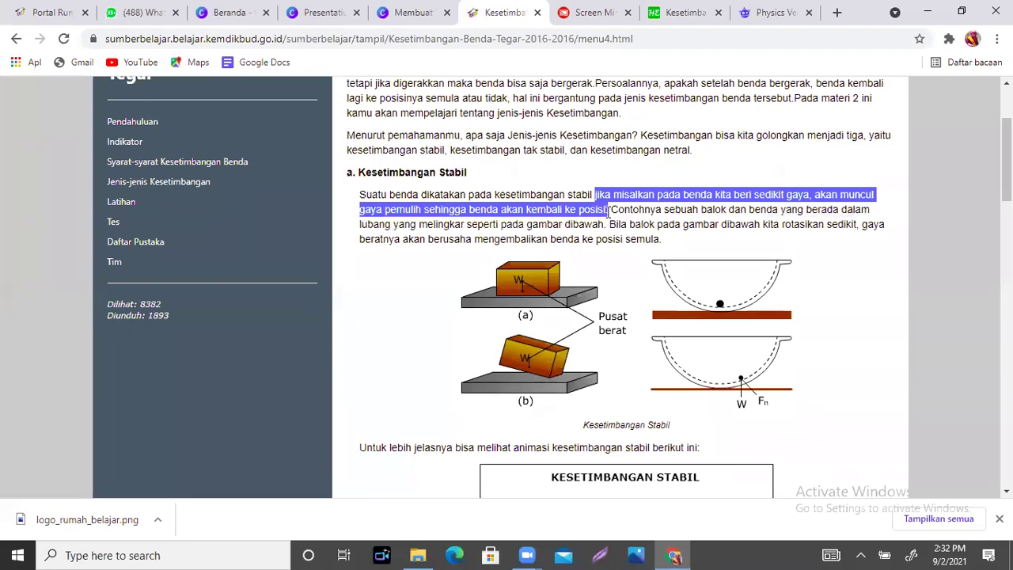
- Replace the pink card's "Knowing the Basics" heading and body with the copied stable equilibrium definition, then move it slightly down
{"action": "left_click", "coordinate": [321, 12]}
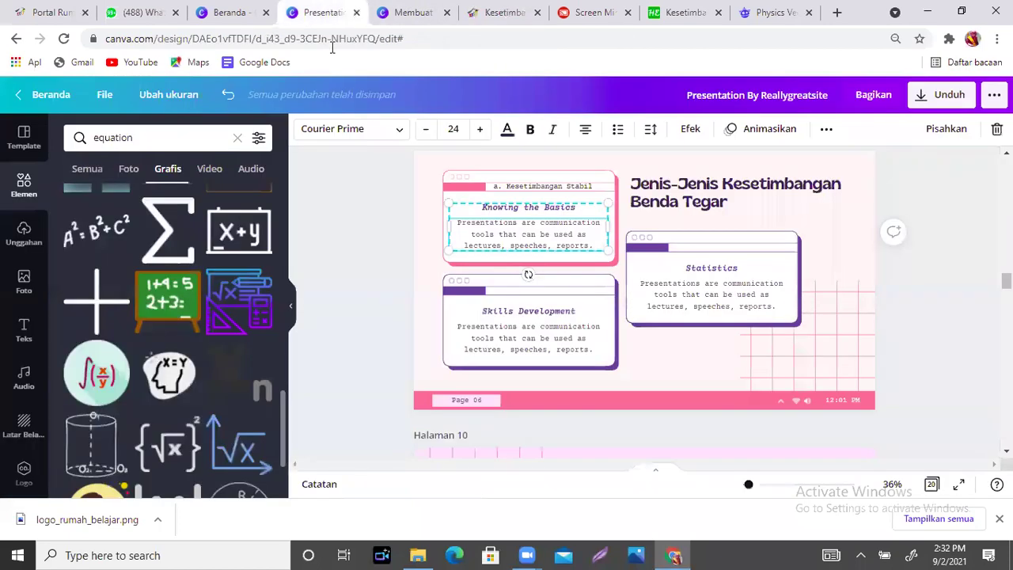
{"action": "double_click", "coordinate": [580, 239]}
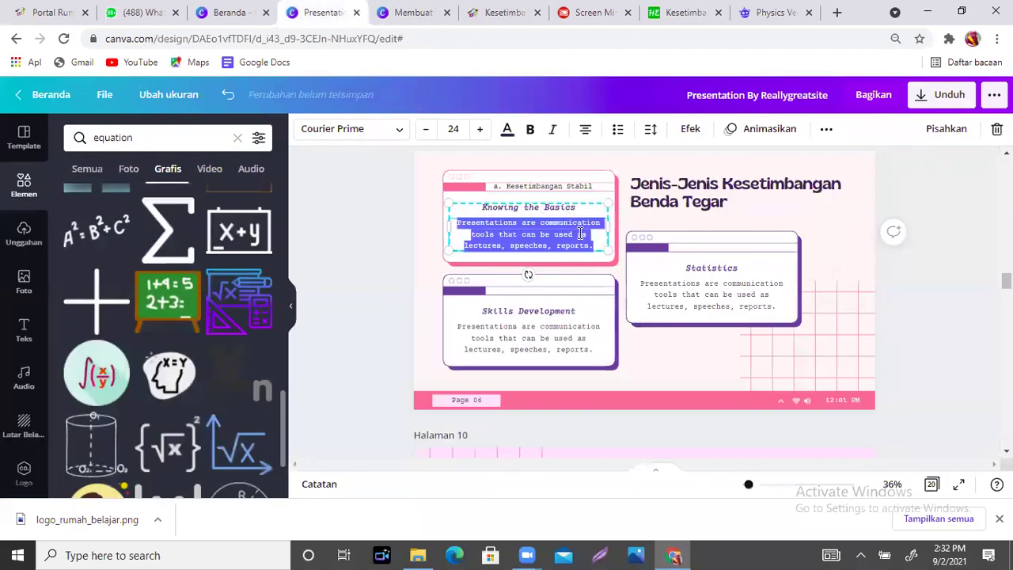
{"action": "key", "text": "BackSpace"}
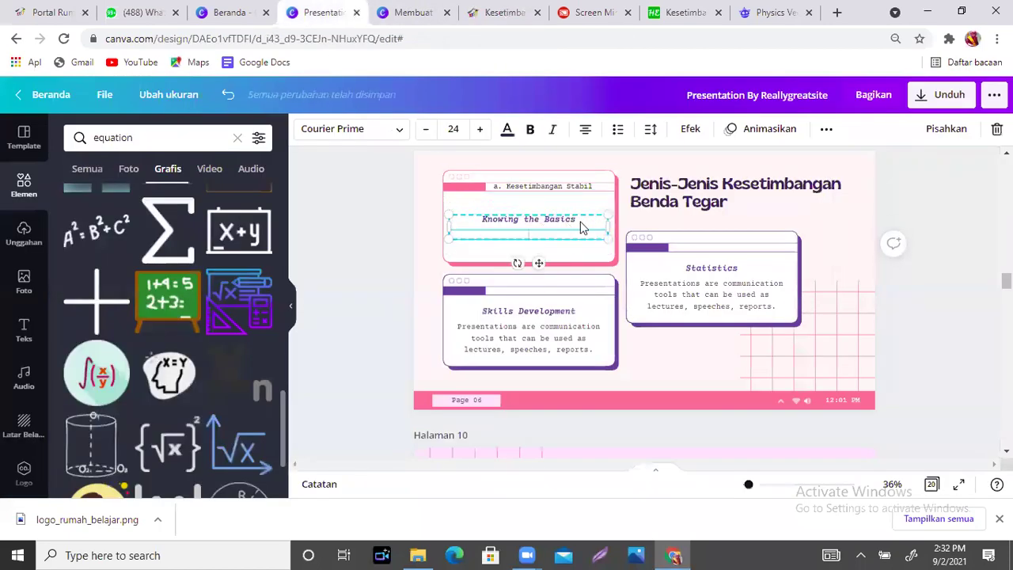
{"action": "triple_click", "coordinate": [580, 224]}
{"action": "type", "text": "Jika misalkan pada benda kita beri sedikit gaya, akan muncul gaya pemulih sehingga benda akan kembali ke posisi."}
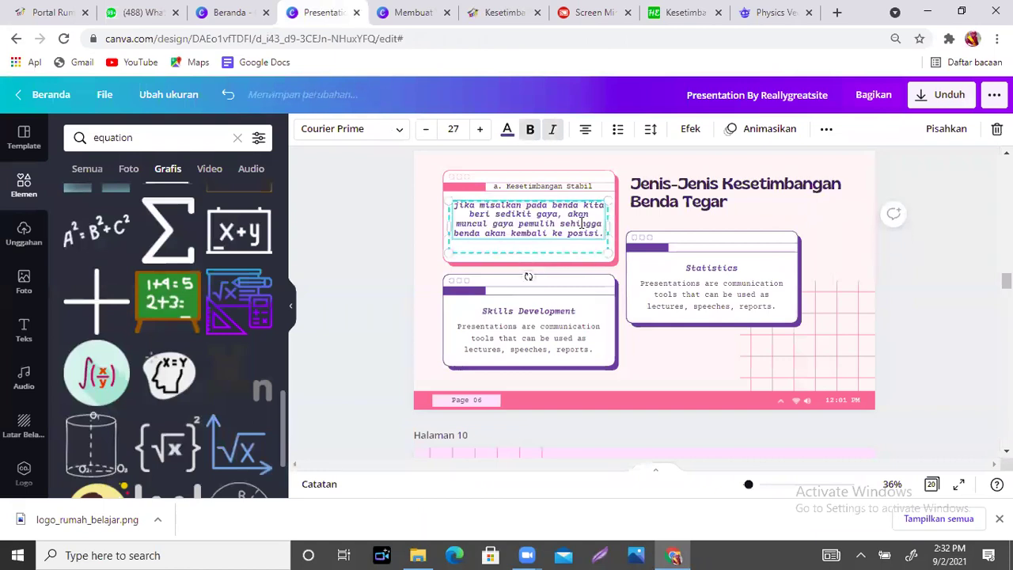
{"action": "left_click", "coordinate": [539, 229]}
{"action": "left_click", "coordinate": [538, 230]}
{"action": "left_click_drag", "start_coordinate": [538, 226], "coordinate": [538, 230]}
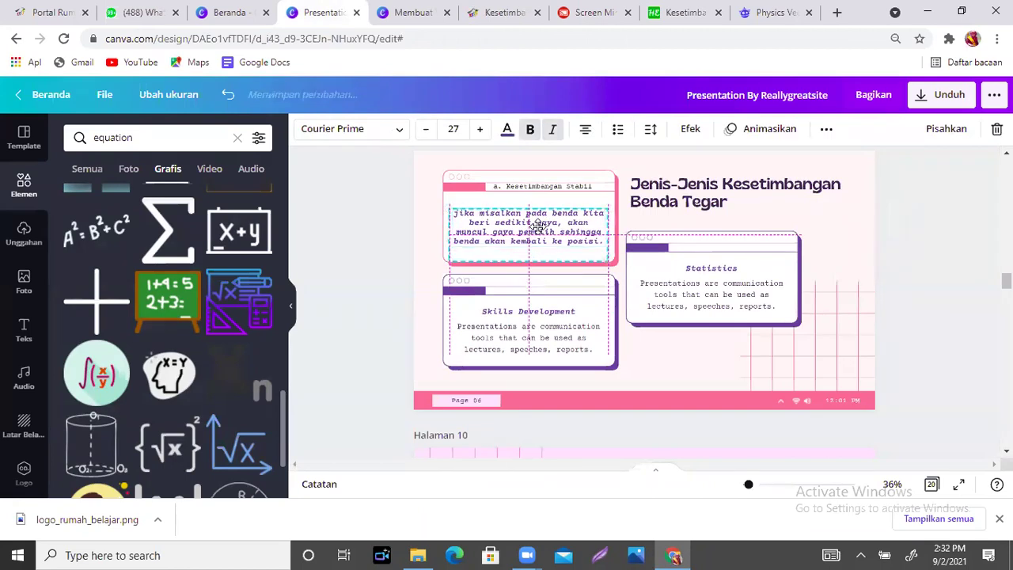
- Return to the source page and play the "Kesetimbangan Stabil" animation
{"action": "left_click", "coordinate": [414, 21]}
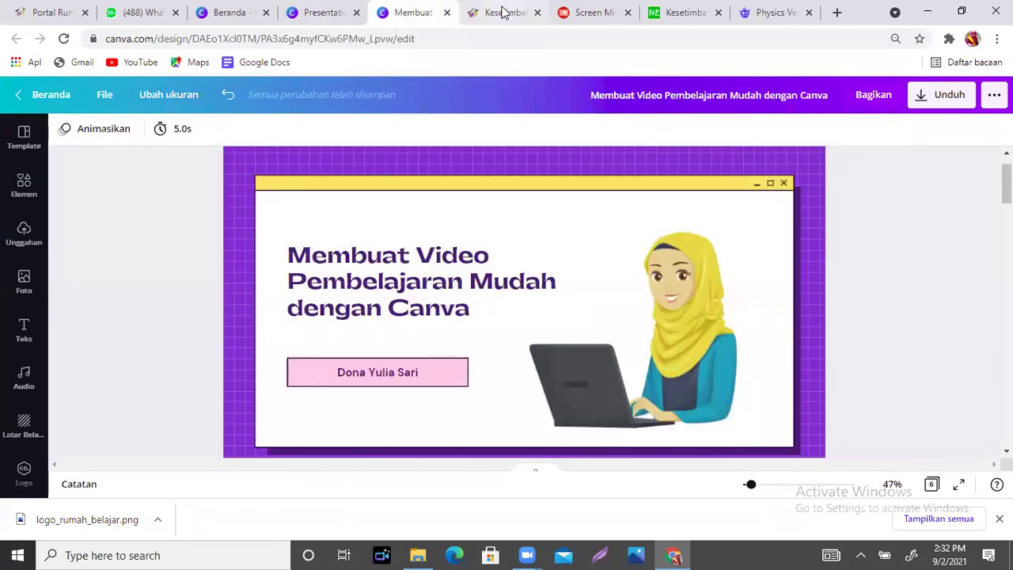
{"action": "left_click", "coordinate": [502, 12]}
{"action": "scroll", "coordinate": [893, 182], "scroll_direction": "down", "scroll_amount": 4}
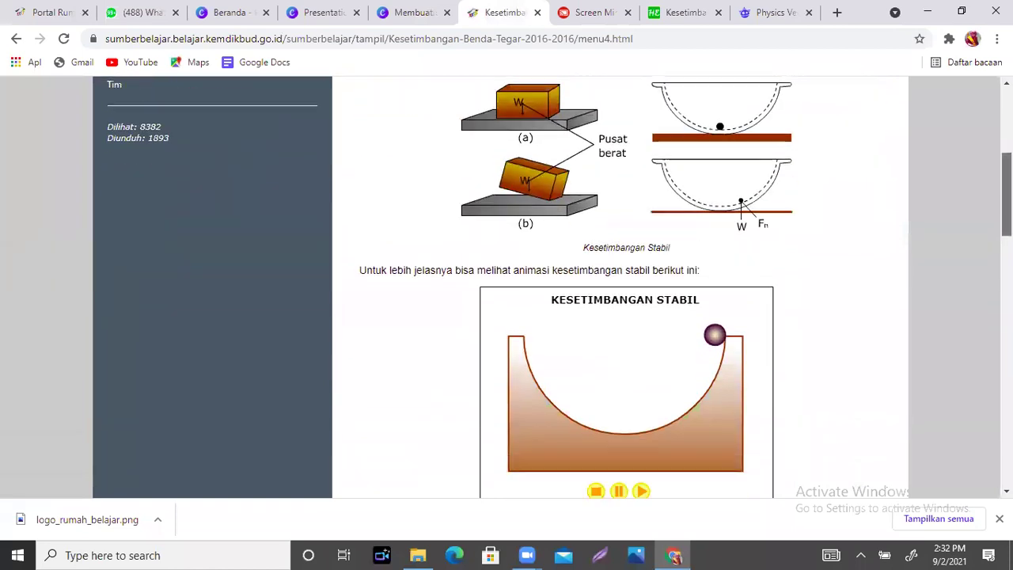
{"action": "scroll", "coordinate": [687, 329], "scroll_direction": "down", "scroll_amount": 1}
{"action": "scroll", "coordinate": [687, 329], "scroll_direction": "up", "scroll_amount": 2}
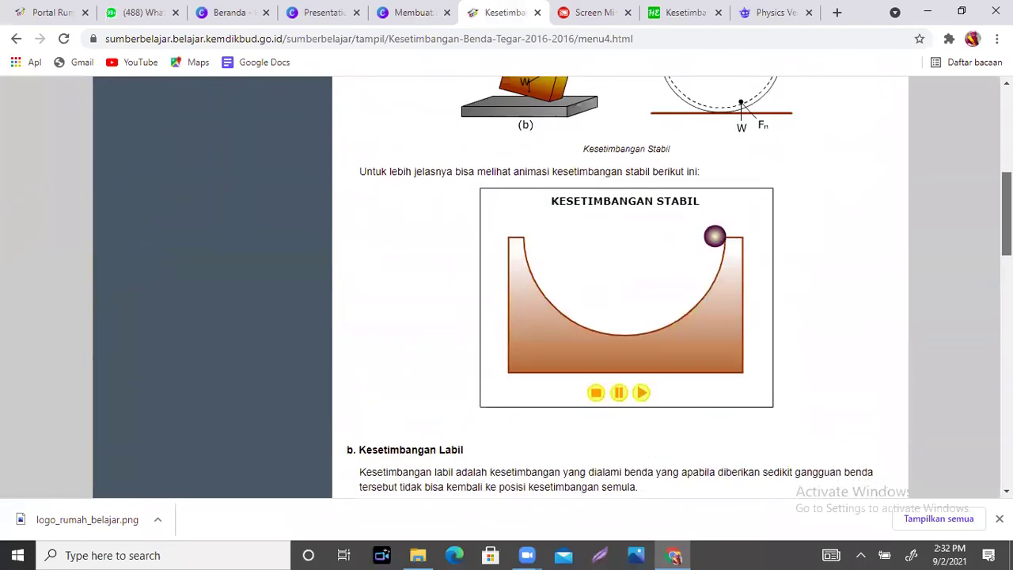
{"action": "left_click", "coordinate": [642, 402]}
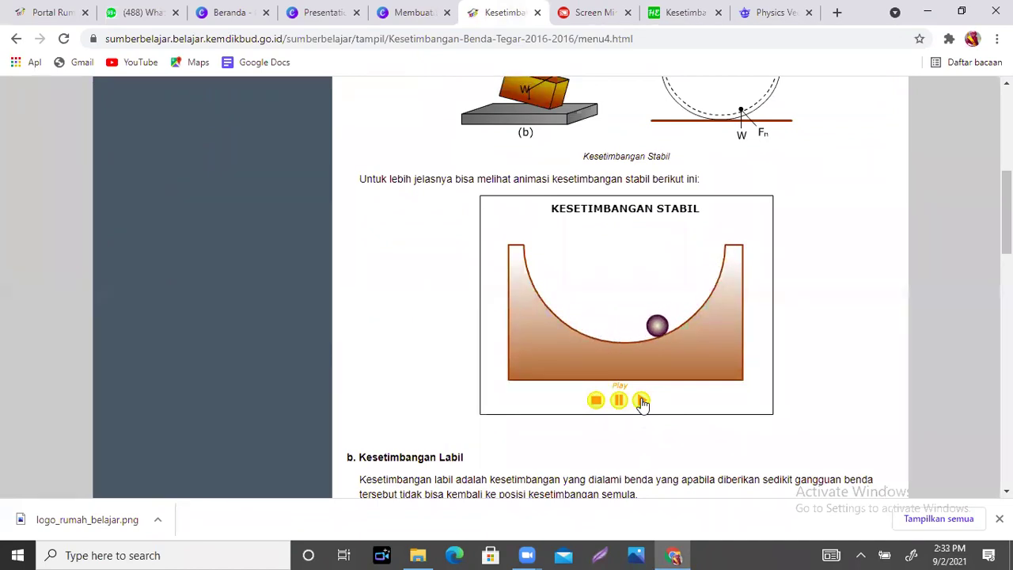
- Try to save the "Kesetimbangan Stabil" animation as an image
{"action": "right_click", "coordinate": [567, 296]}
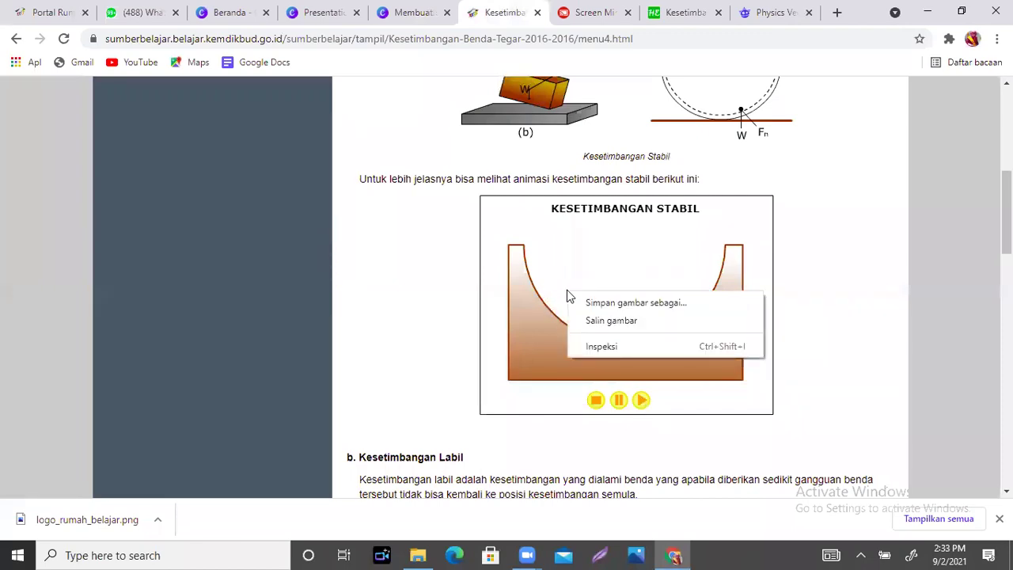
{"action": "left_click", "coordinate": [808, 236]}
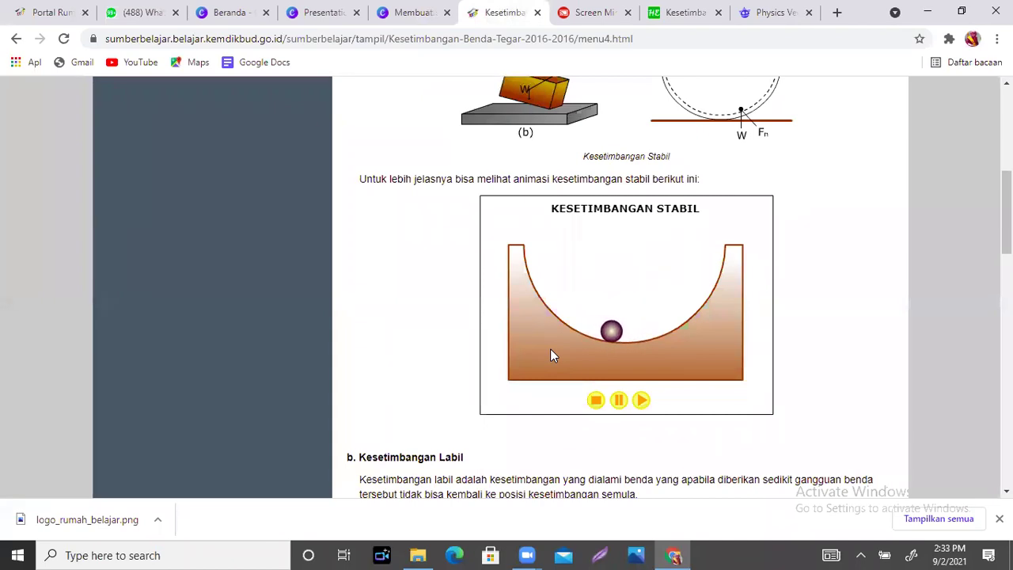
{"action": "right_click", "coordinate": [592, 236]}
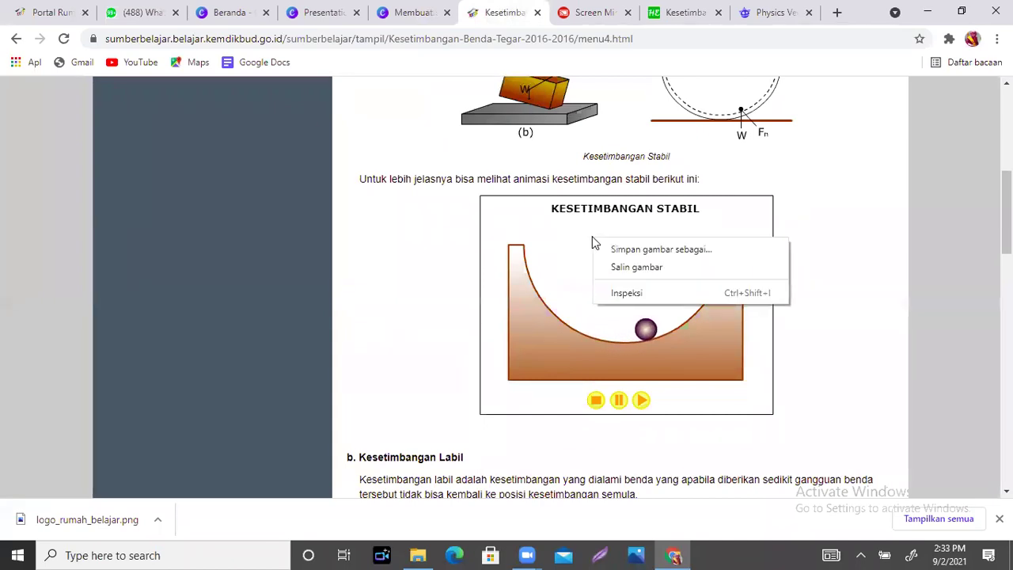
{"action": "left_click", "coordinate": [630, 250]}
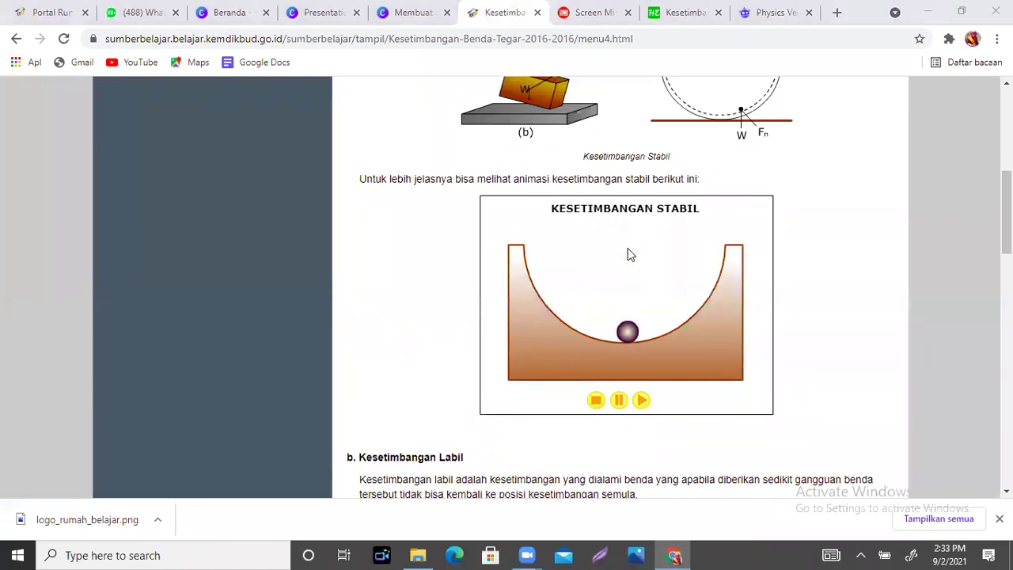
{"action": "key", "text": "Escape"}
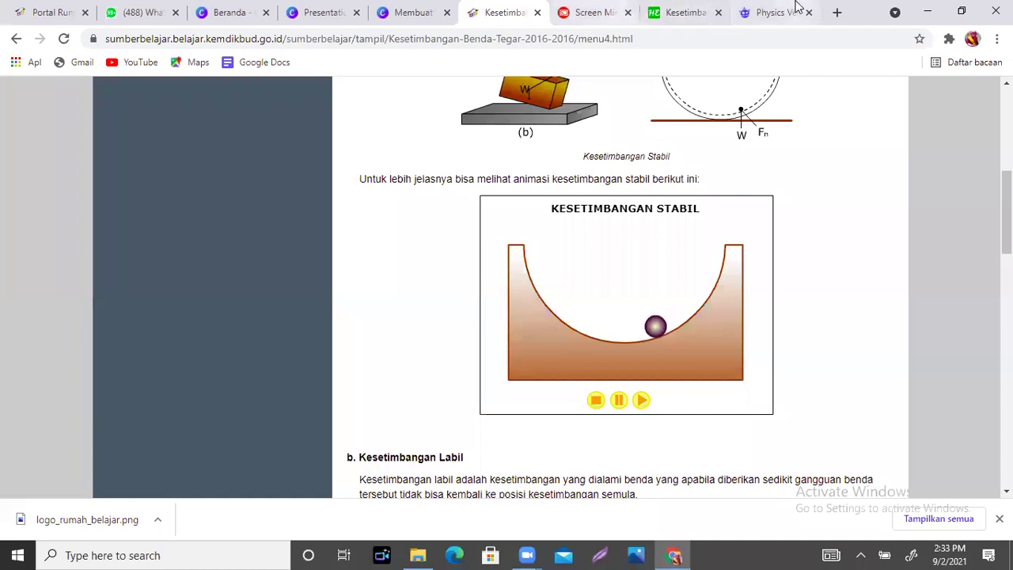
- Try to open animation.org in a new browser tab
{"action": "left_click", "coordinate": [775, 13]}
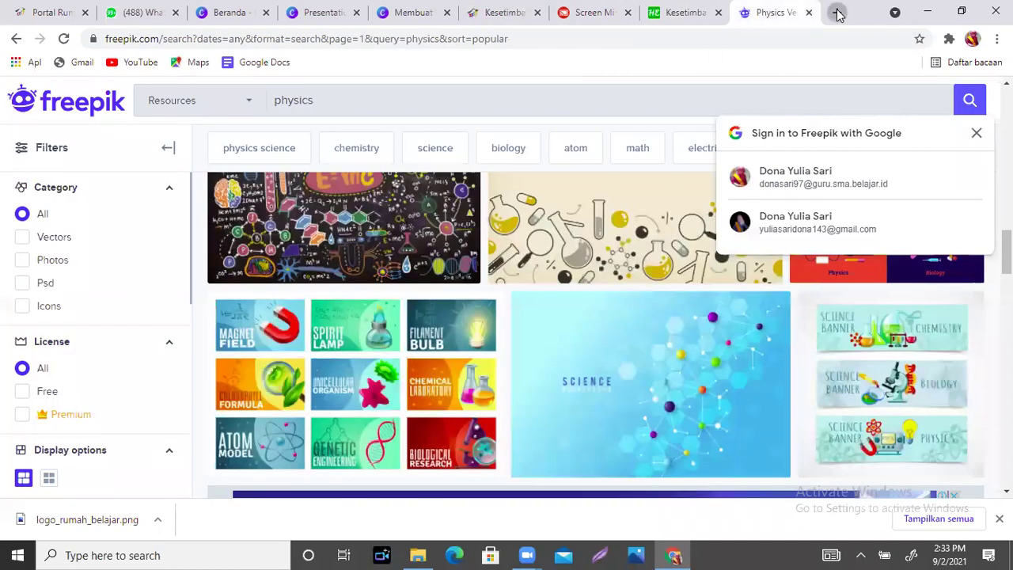
{"action": "left_click", "coordinate": [837, 13]}
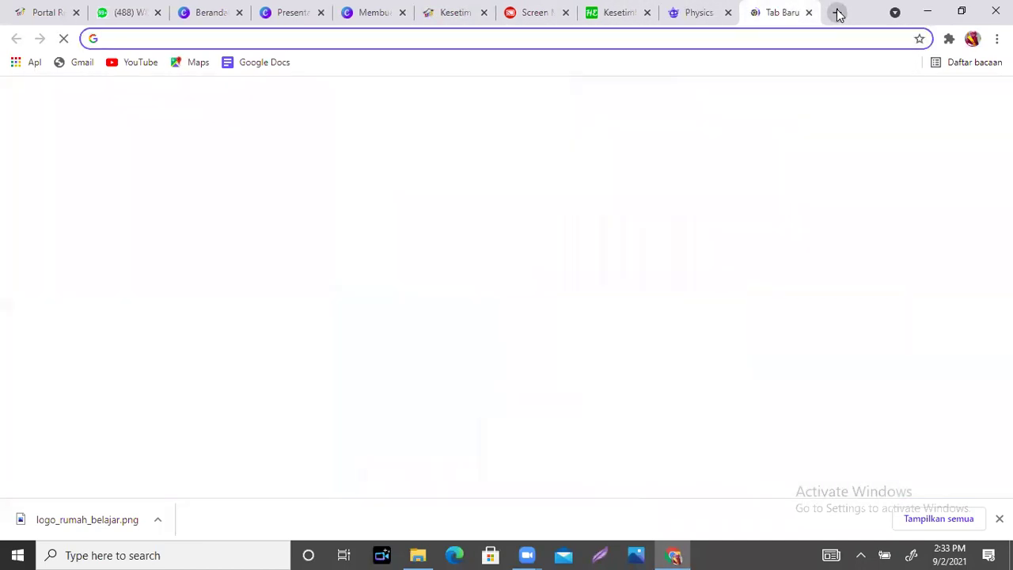
{"action": "type", "text": "video"}
{"action": "key", "text": "BackSpace"}
{"action": "key", "text": "BackSpace"}
{"action": "key", "text": "BackSpace"}
{"action": "key", "text": "BackSpace"}
{"action": "key", "text": "BackSpace"}
{"action": "key", "text": "BackSpace"}
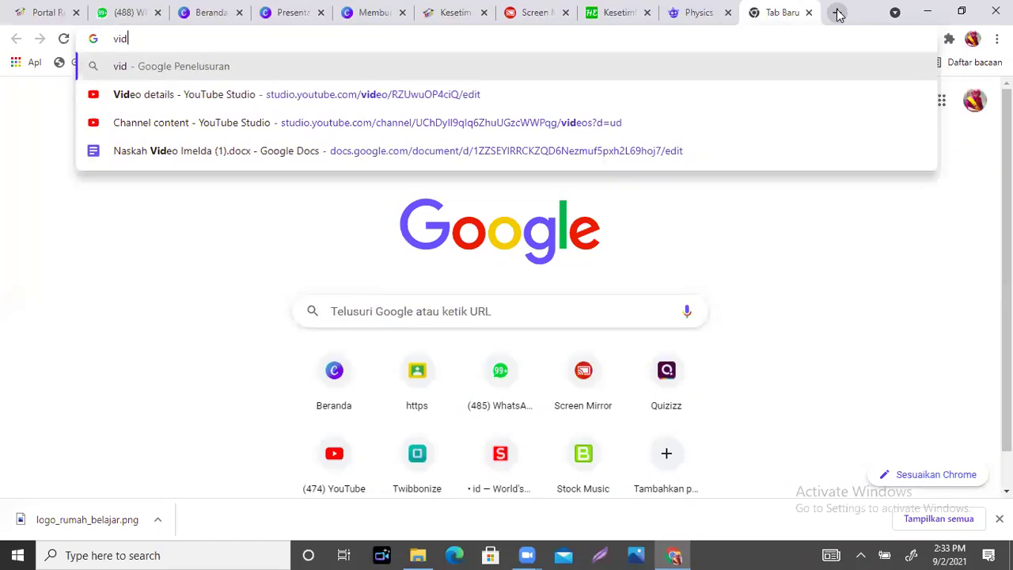
{"action": "type", "text": "animat"}
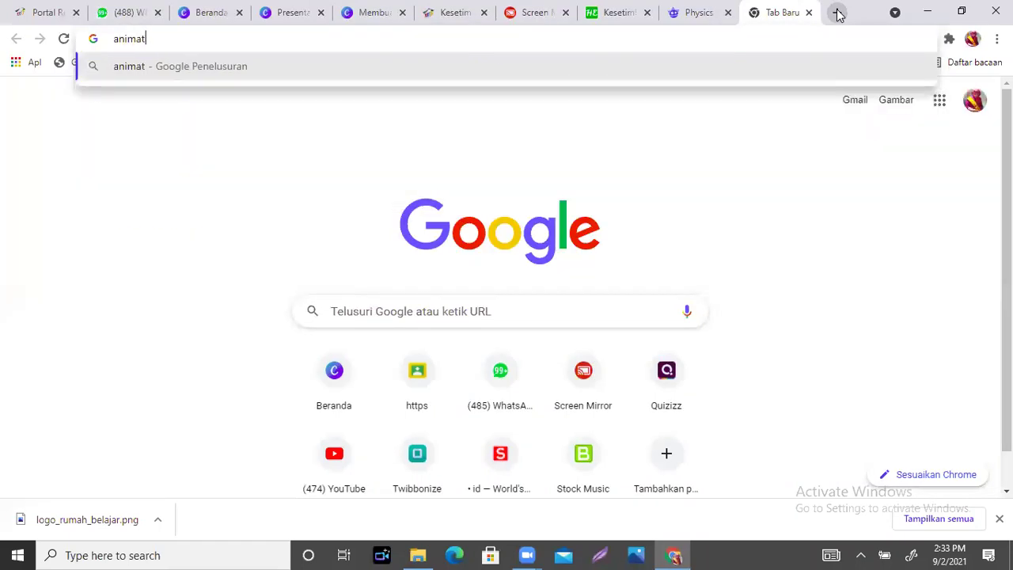
{"action": "type", "text": "ion."}
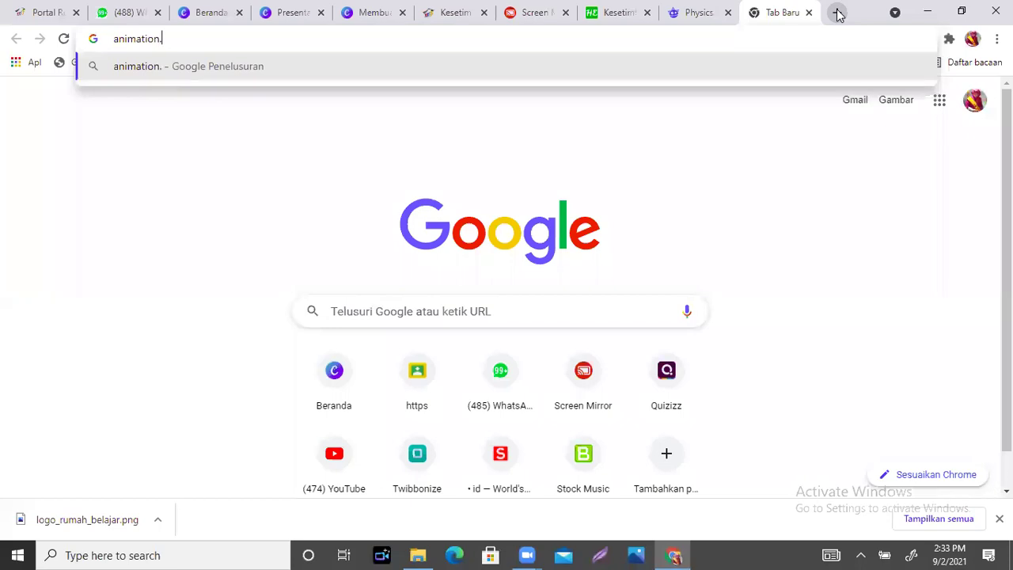
{"action": "type", "text": "org"}
{"action": "key", "text": "Return"}
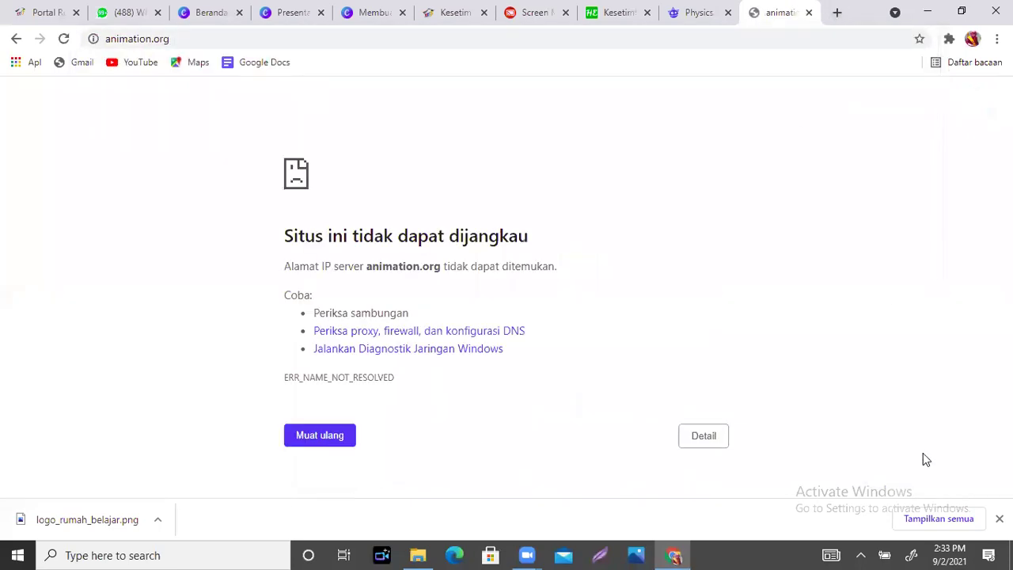
{"action": "left_click", "coordinate": [860, 555]}
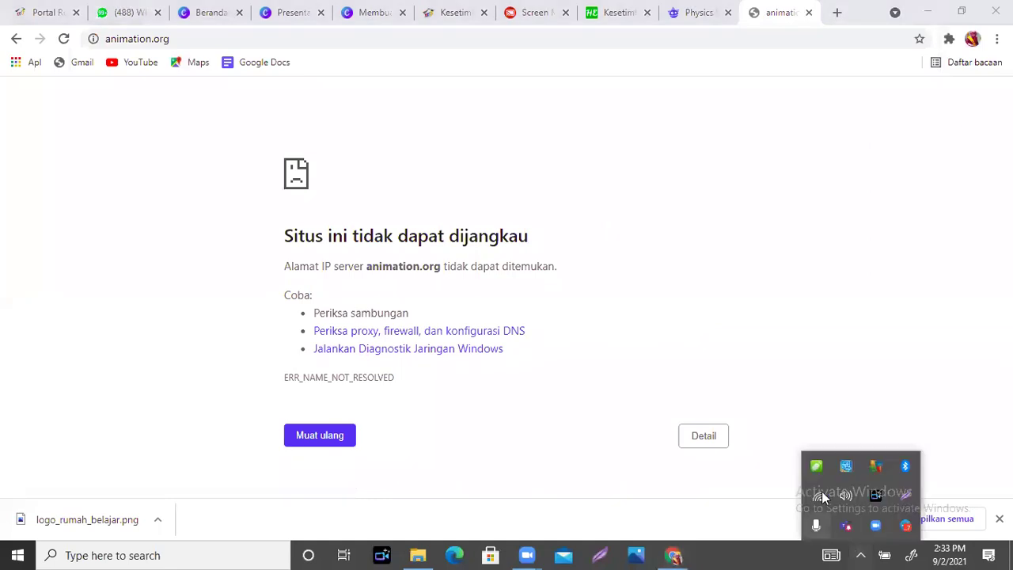
{"action": "left_click", "coordinate": [824, 319]}
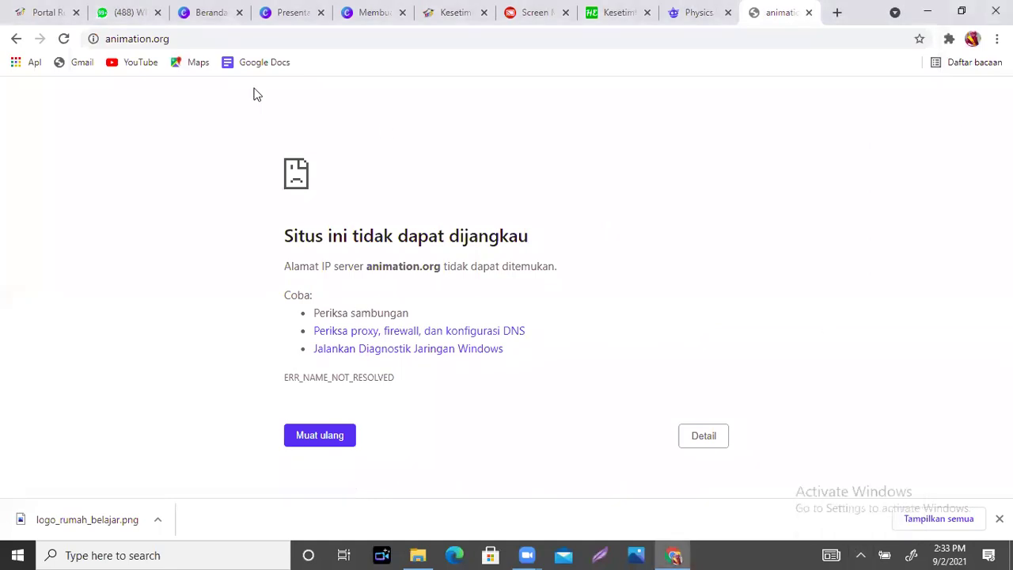
- Search the web for "download free animation" and open Videezy's free animation stock footage page
{"action": "left_click", "coordinate": [221, 35]}
{"action": "type", "text": "loa"}
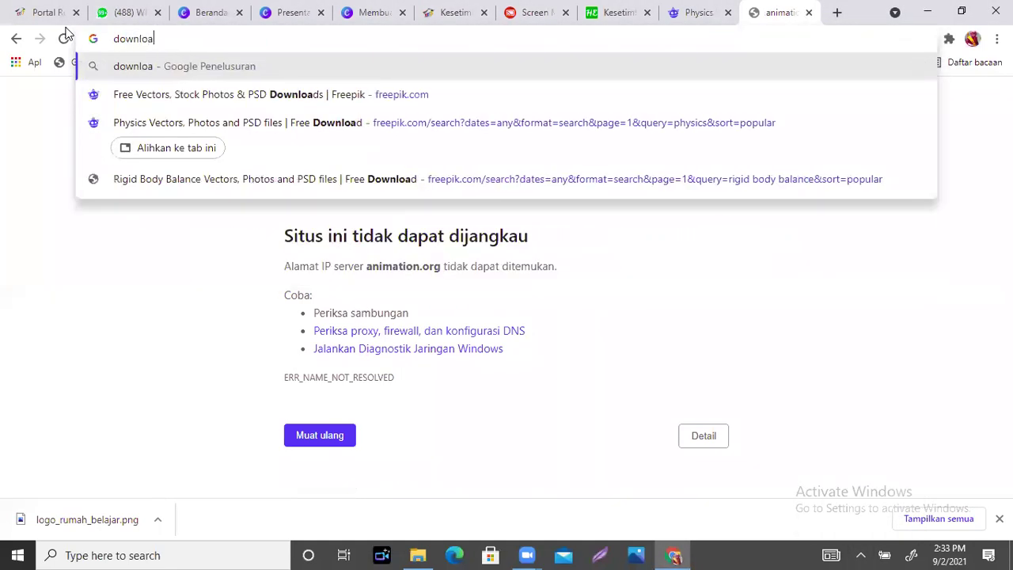
{"action": "type", "text": "d fr"}
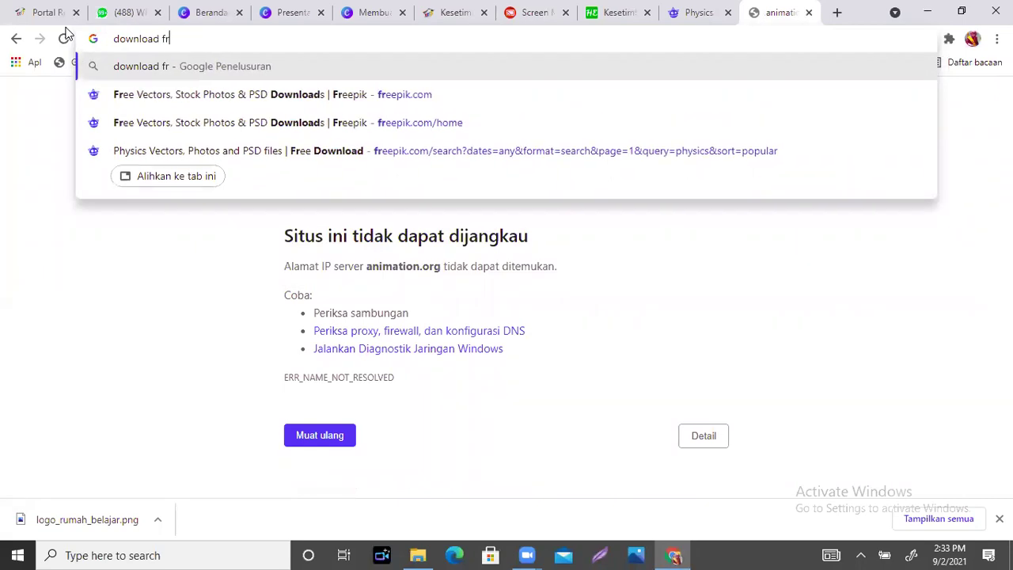
{"action": "type", "text": "ee animation"}
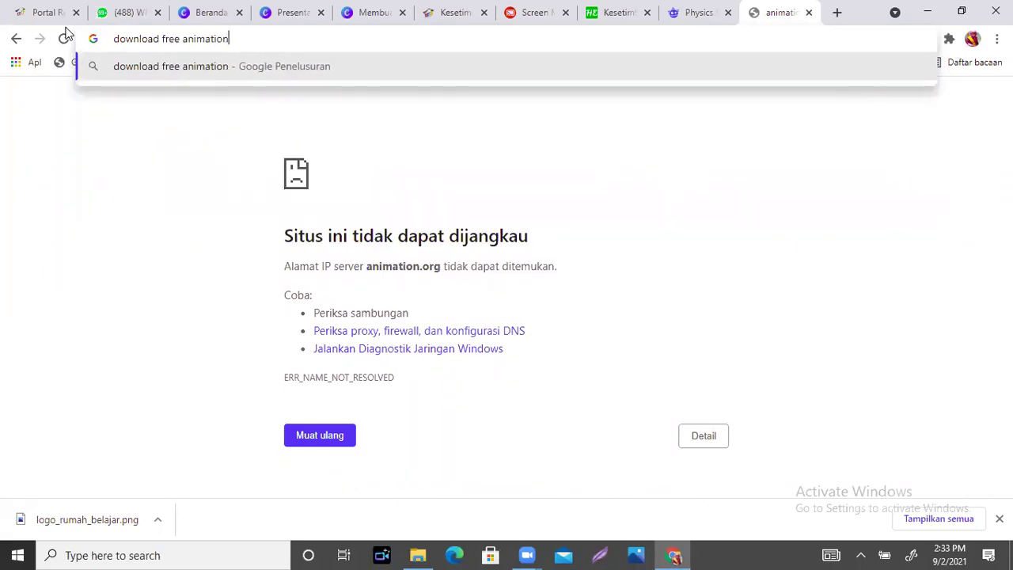
{"action": "key", "text": "Return"}
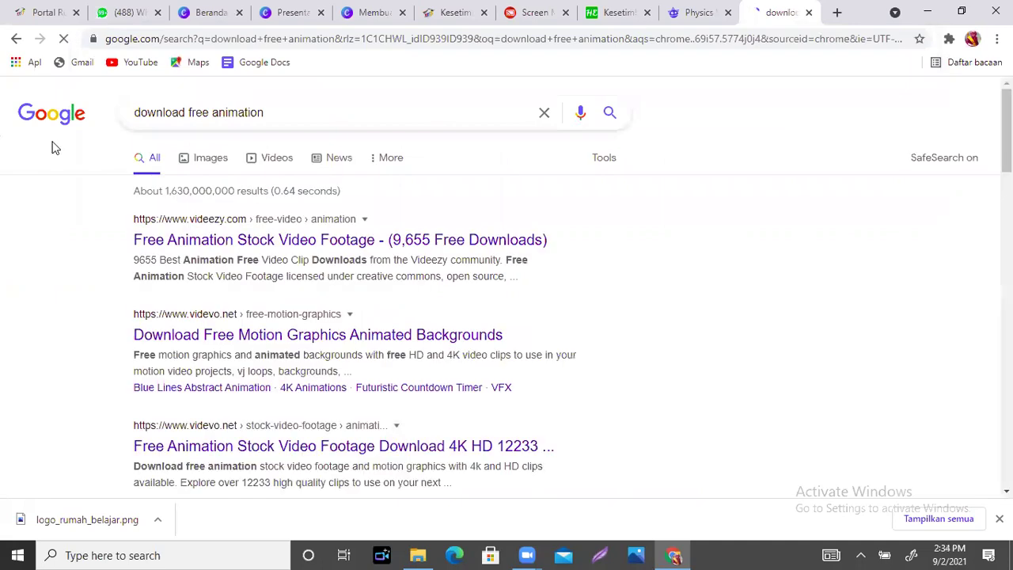
{"action": "left_click", "coordinate": [229, 235]}
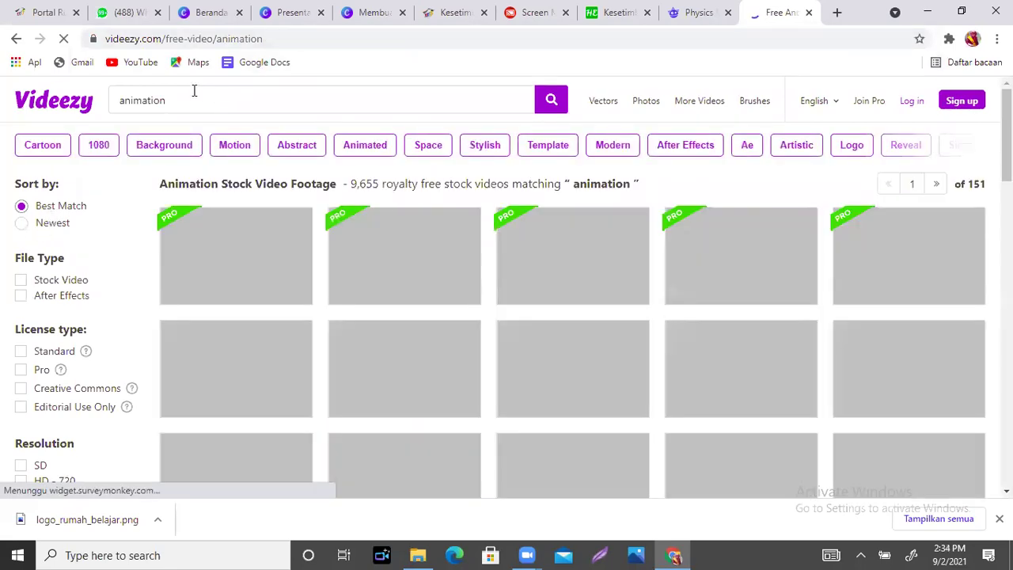
- Search Videezy for "kesetimbangan stabil" and look through the video results
{"action": "left_click_drag", "start_coordinate": [194, 91], "coordinate": [121, 94]}
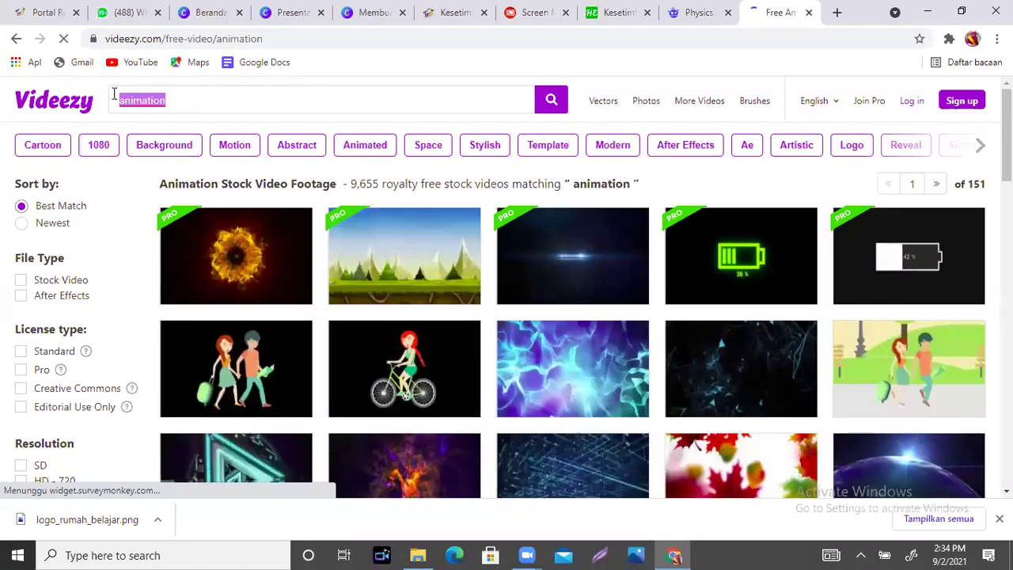
{"action": "type", "text": "kesetimbangan"}
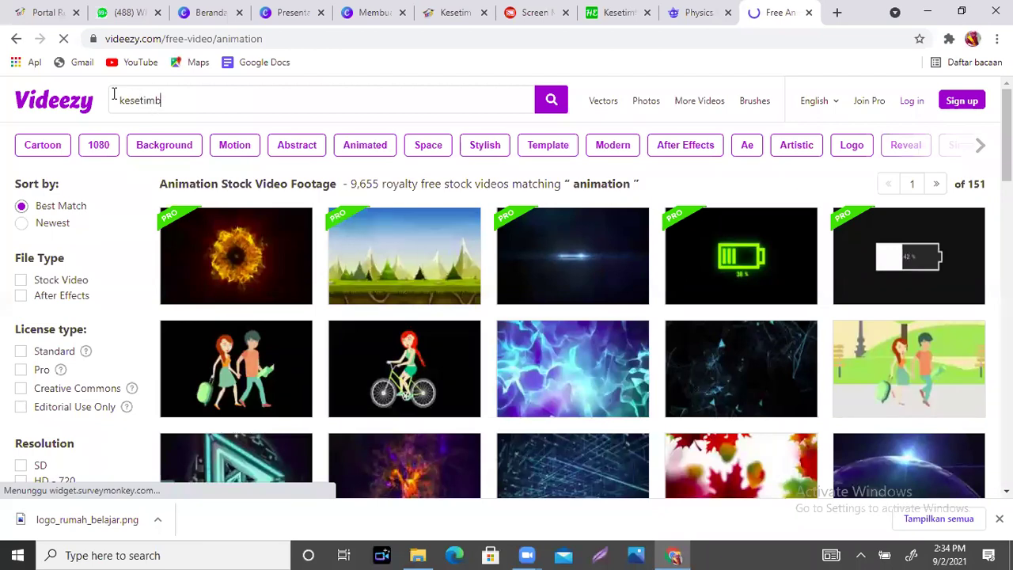
{"action": "double_click", "coordinate": [115, 101]}
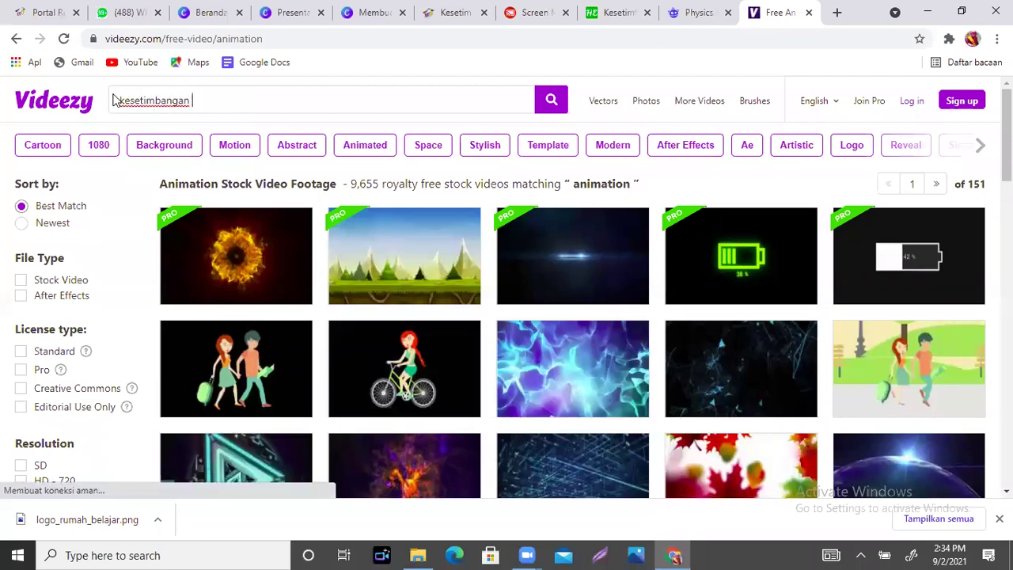
{"action": "left_click", "coordinate": [449, 14]}
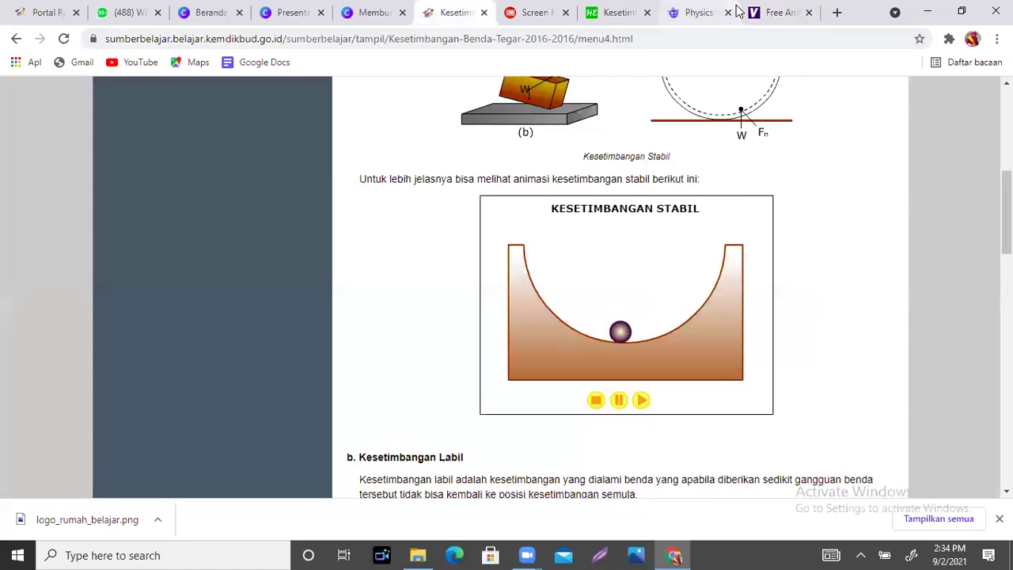
{"action": "left_click", "coordinate": [779, 12]}
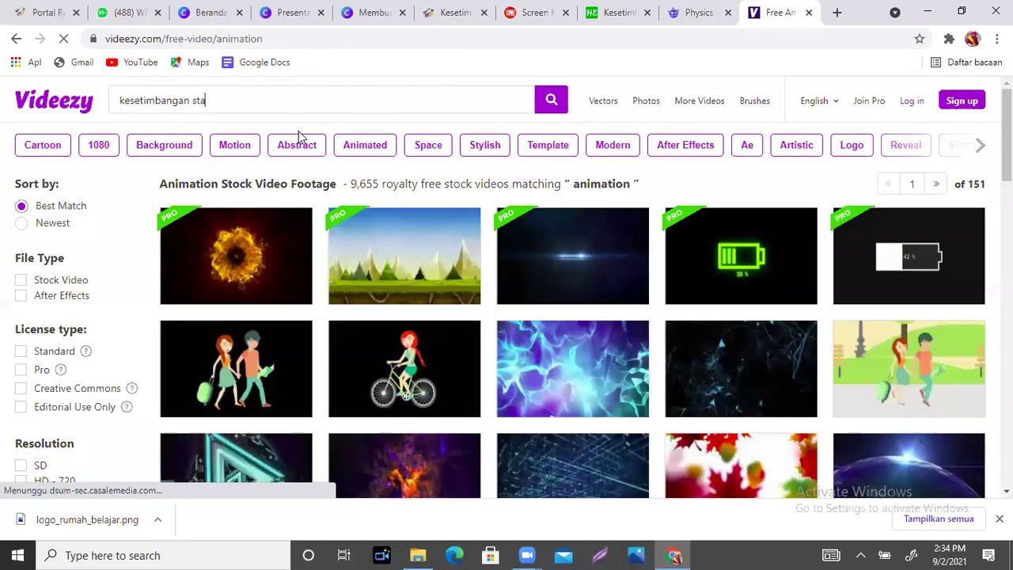
{"action": "left_click", "coordinate": [552, 100]}
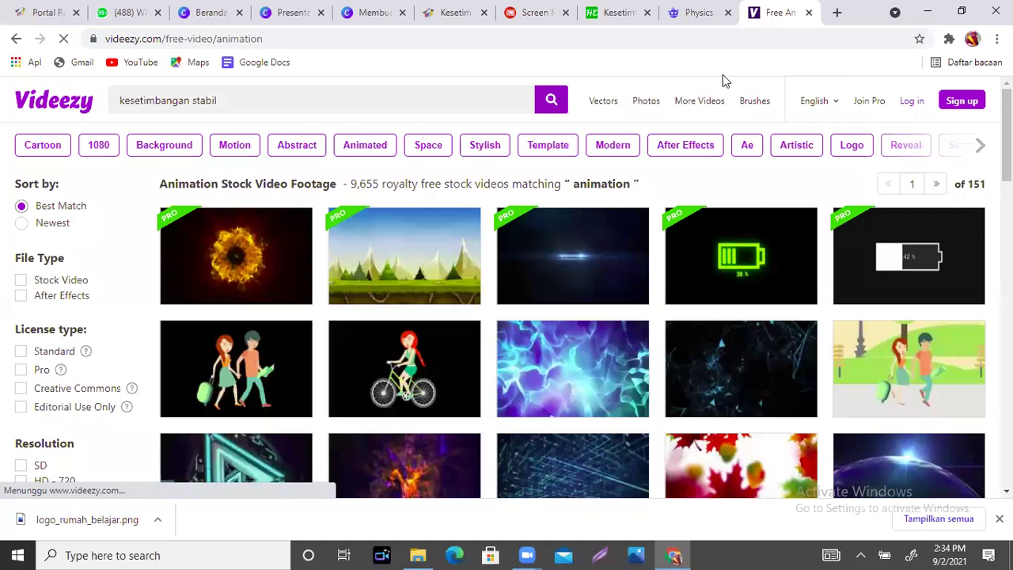
{"action": "left_click", "coordinate": [551, 102]}
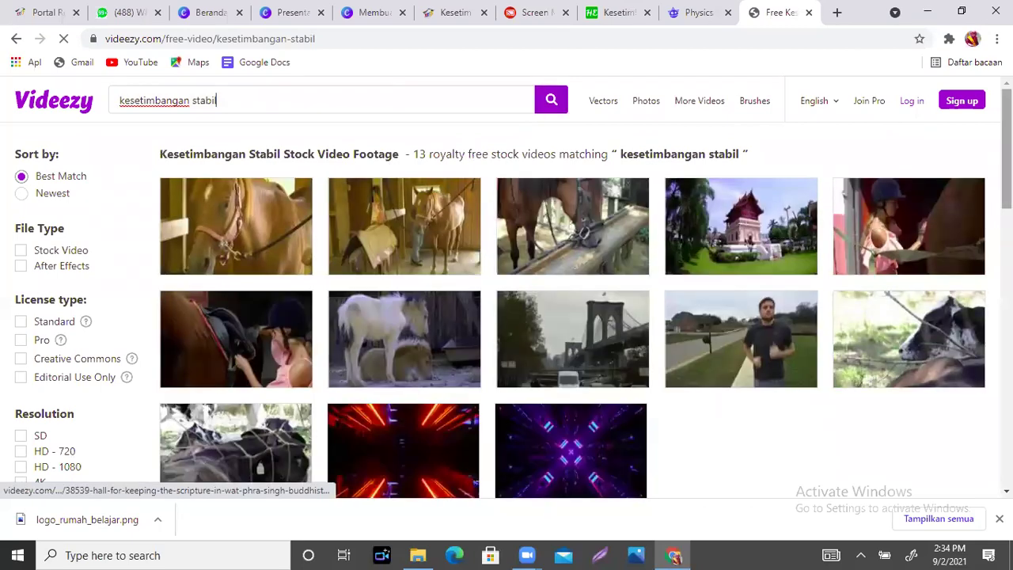
{"action": "scroll", "coordinate": [519, 175], "scroll_direction": "down", "scroll_amount": 5}
{"action": "scroll", "coordinate": [951, 228], "scroll_direction": "up", "scroll_amount": 1}
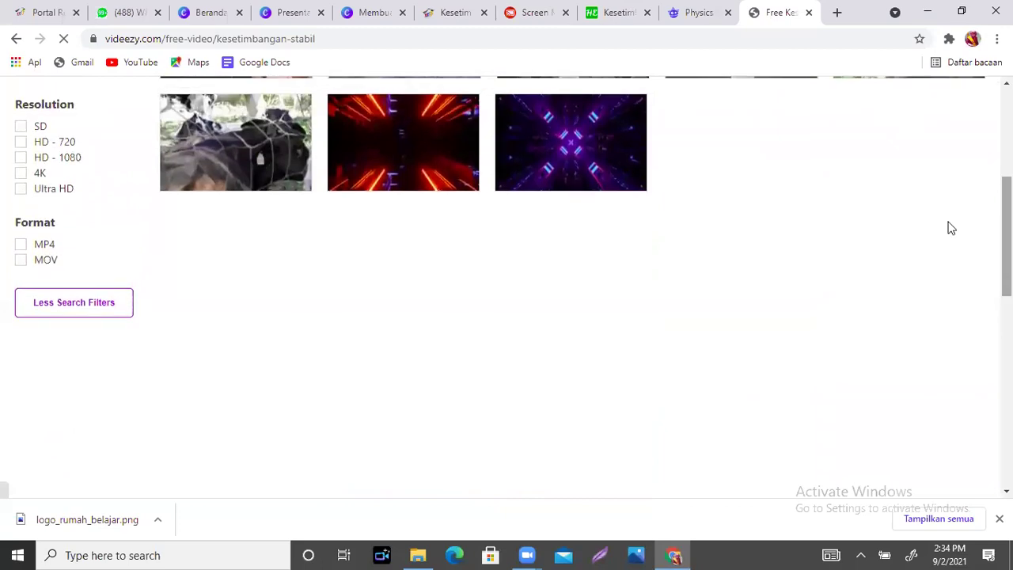
- Go back to the source page and copy the "b. Kesetimbangan Labil" heading
{"action": "left_click", "coordinate": [449, 10]}
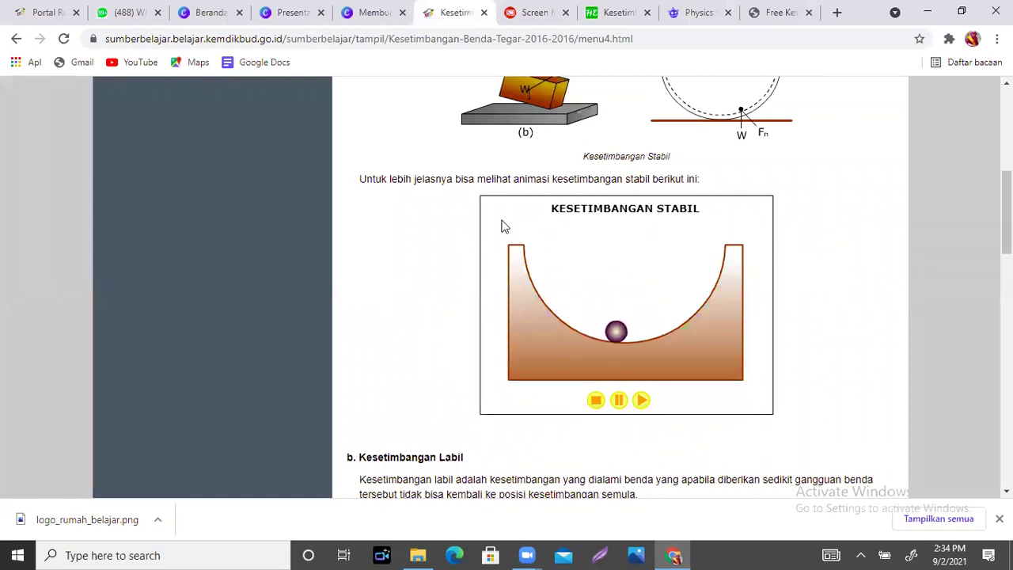
{"action": "scroll", "coordinate": [762, 333], "scroll_direction": "down", "scroll_amount": 3}
{"action": "left_click_drag", "start_coordinate": [1007, 284], "coordinate": [1007, 208]}
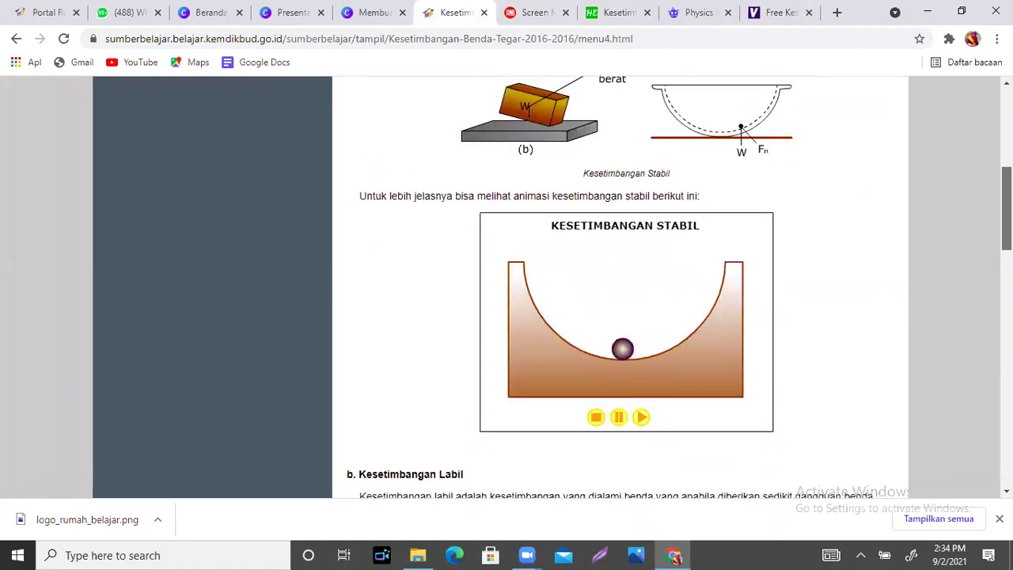
{"action": "left_click", "coordinate": [288, 14]}
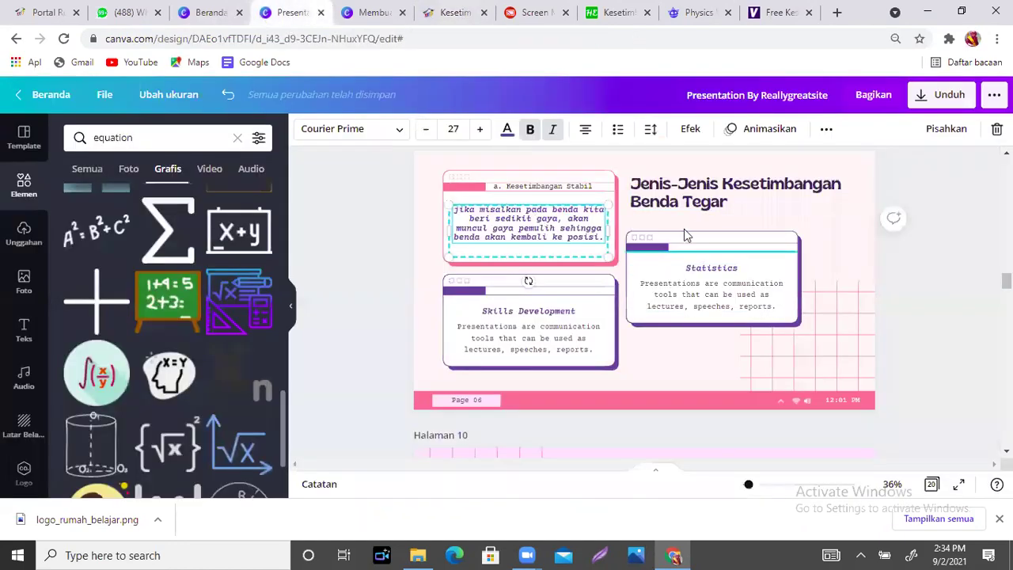
{"action": "left_click", "coordinate": [448, 15]}
{"action": "scroll", "coordinate": [965, 264], "scroll_direction": "down", "scroll_amount": 3}
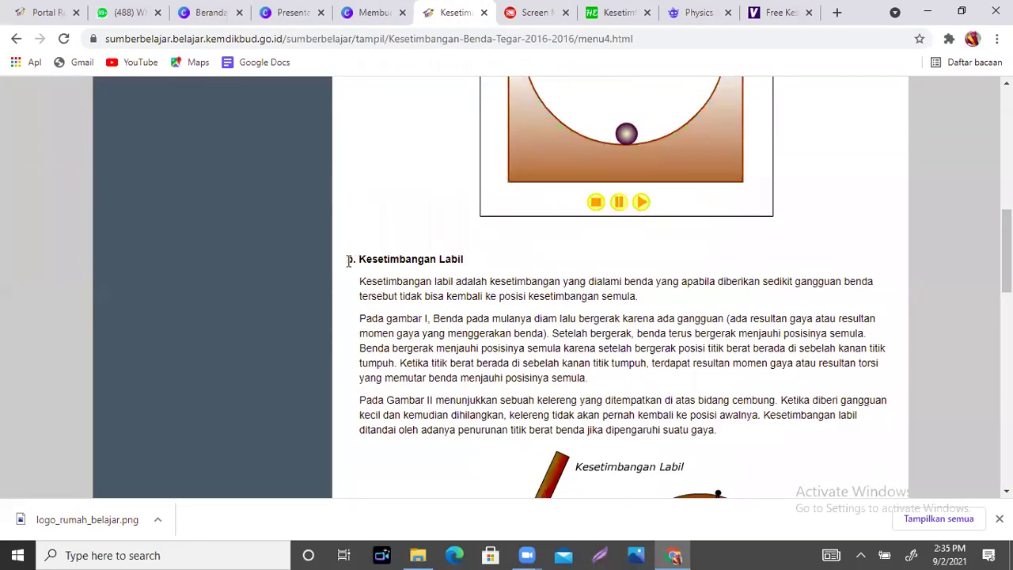
{"action": "left_click_drag", "start_coordinate": [349, 260], "coordinate": [478, 271]}
{"action": "key", "text": "ctrl+c"}
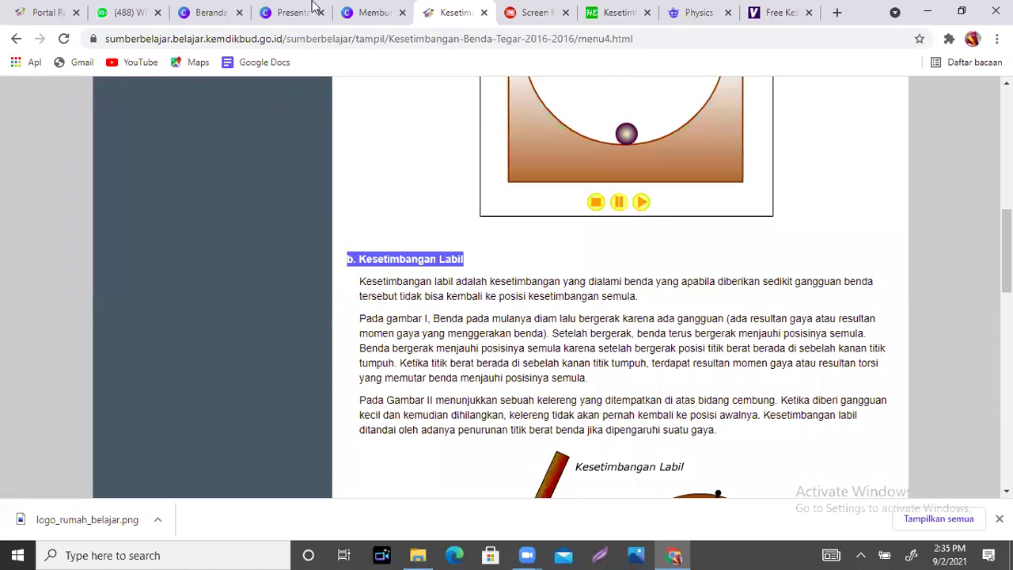
- Paste the "b. Kesetimbangan Labil" heading on page 9 of the Canva presentation and place it in the title bar of the Statistics card
{"action": "left_click", "coordinate": [377, 9]}
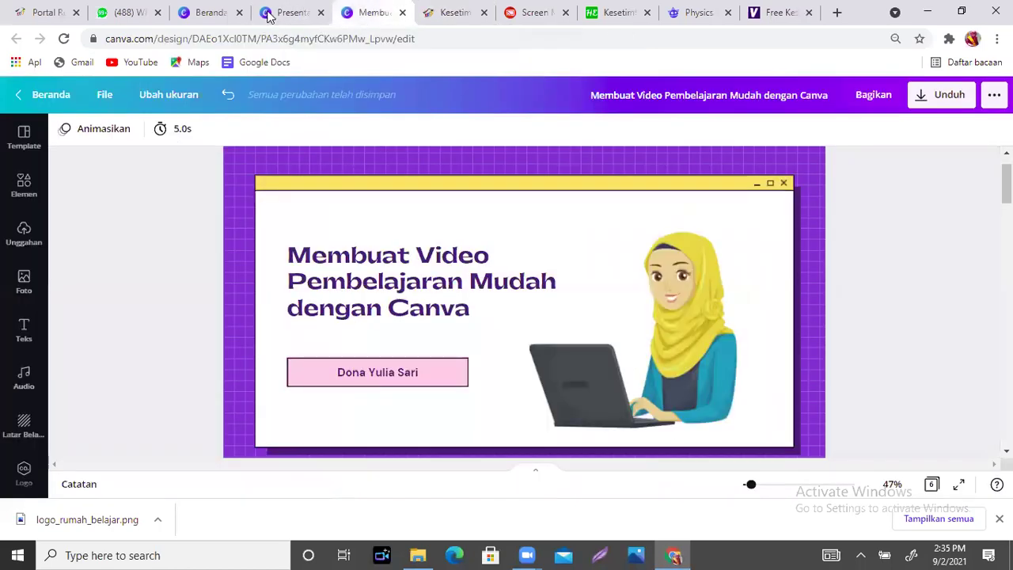
{"action": "left_click", "coordinate": [290, 13]}
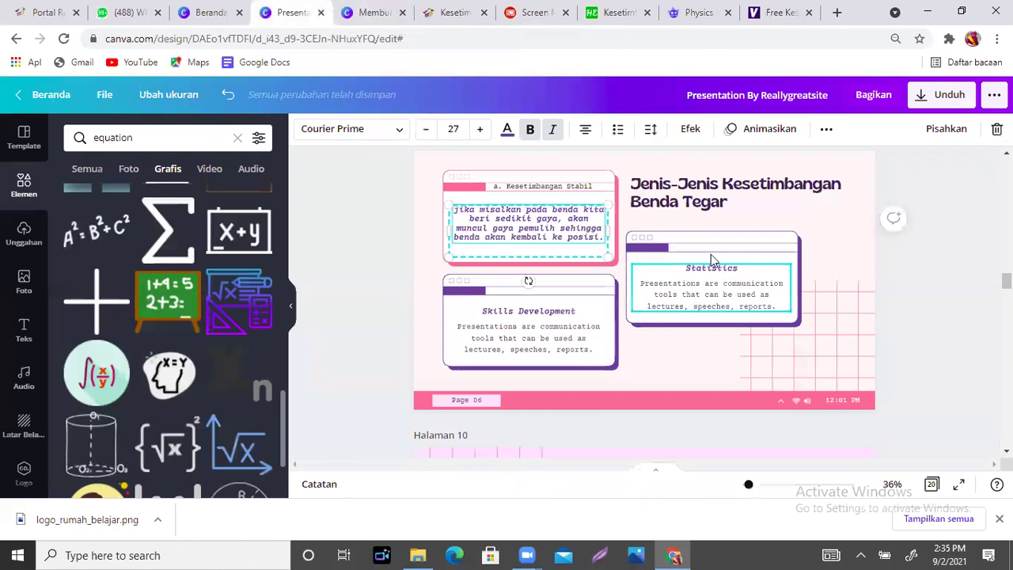
{"action": "key", "text": "ctrl+v"}
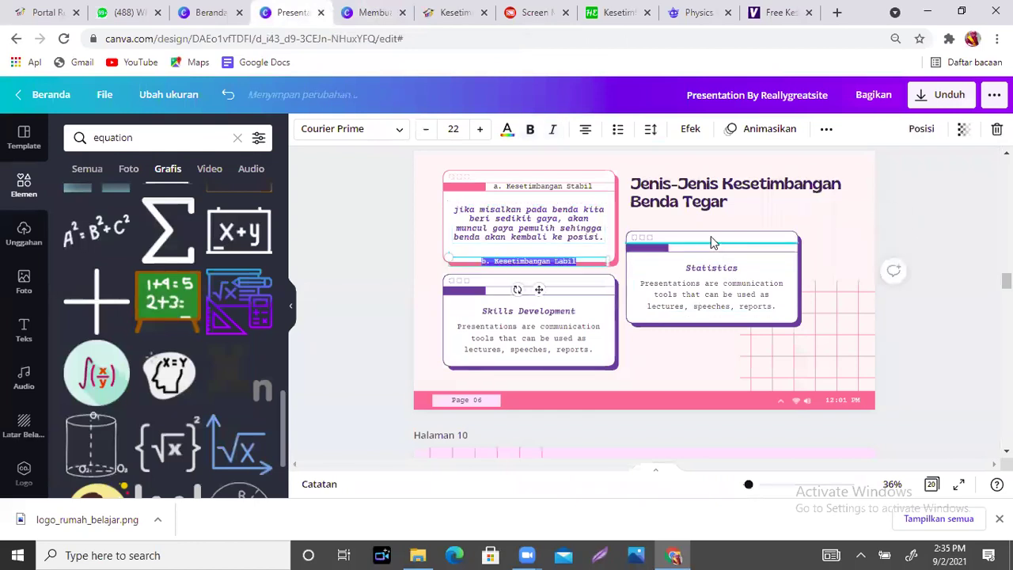
{"action": "left_click_drag", "start_coordinate": [560, 285], "coordinate": [739, 276]}
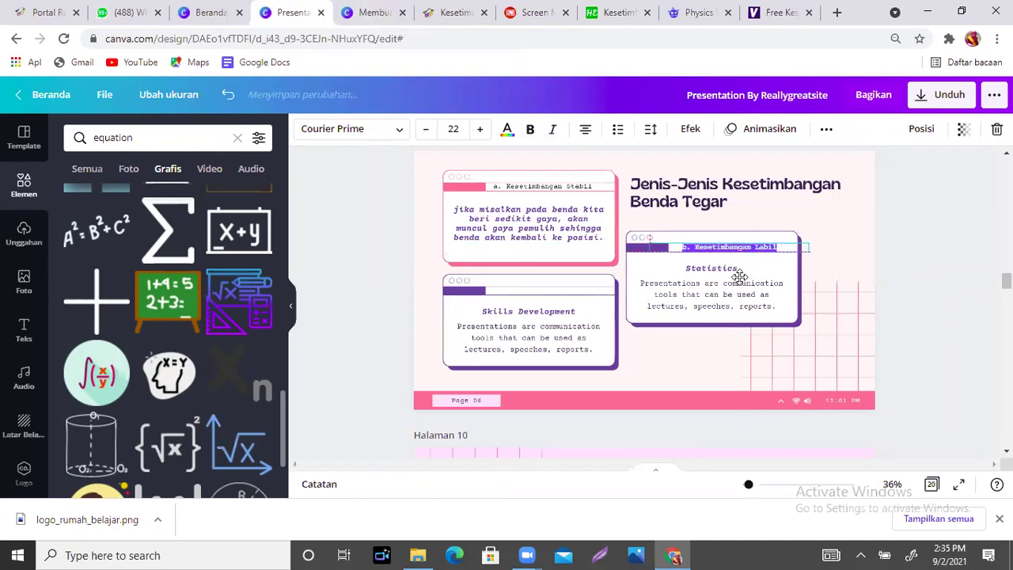
- Switch to the source page and copy the definition of Kesetimbangan Labil, from "kesetimbangan yang dialami benda" to "posisi kesetimbangan semula."
{"action": "left_click", "coordinate": [451, 13]}
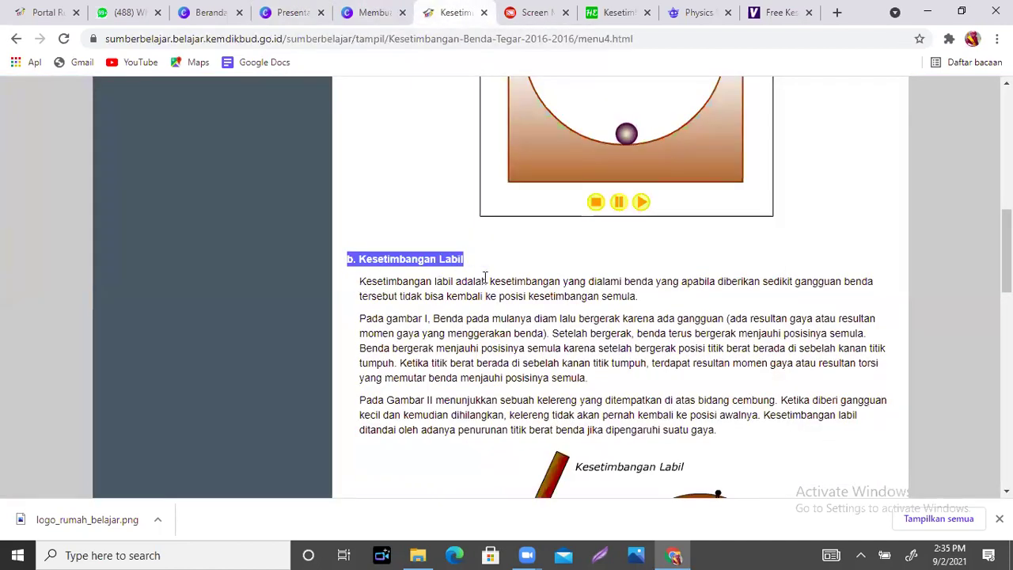
{"action": "left_click_drag", "start_coordinate": [489, 281], "coordinate": [686, 303]}
{"action": "key", "text": "ctrl+c"}
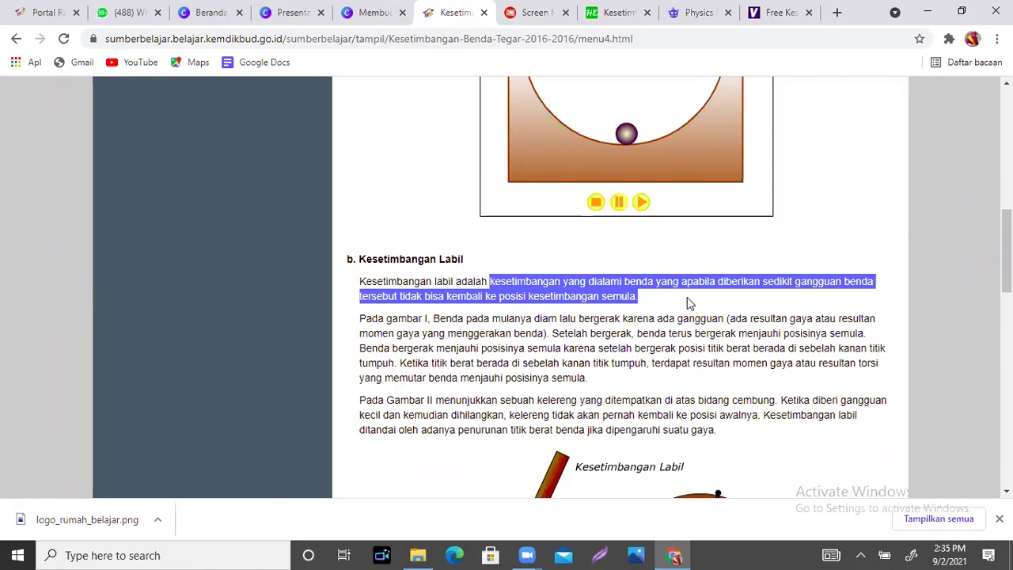
- Back in the Canva presentation, replace the Statistics card's placeholder title and body text with the copied Kesetimbangan Labil definition
{"action": "left_click", "coordinate": [305, 15]}
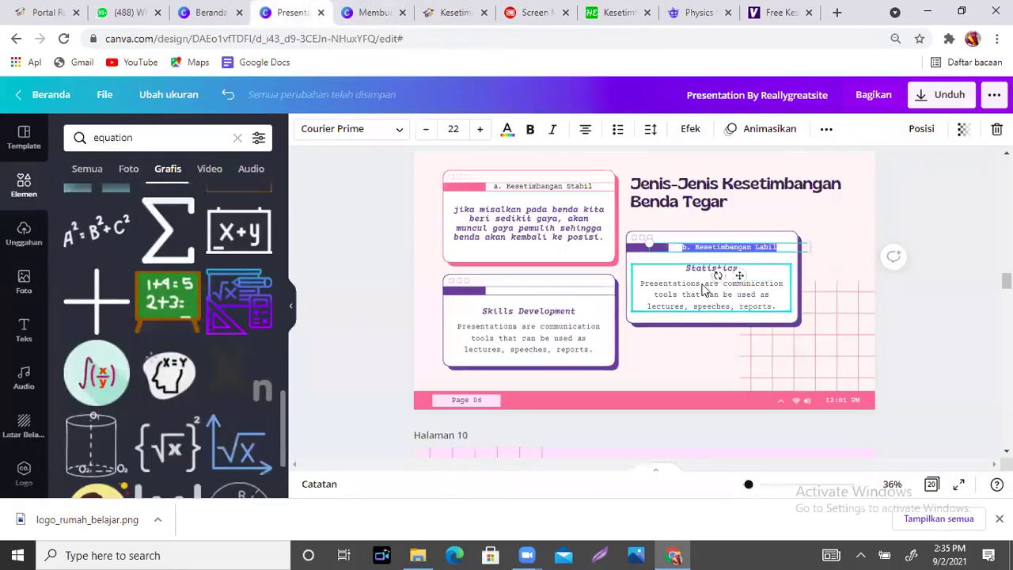
{"action": "left_click", "coordinate": [705, 289]}
{"action": "triple_click", "coordinate": [704, 289]}
{"action": "key", "text": "BackSpace"}
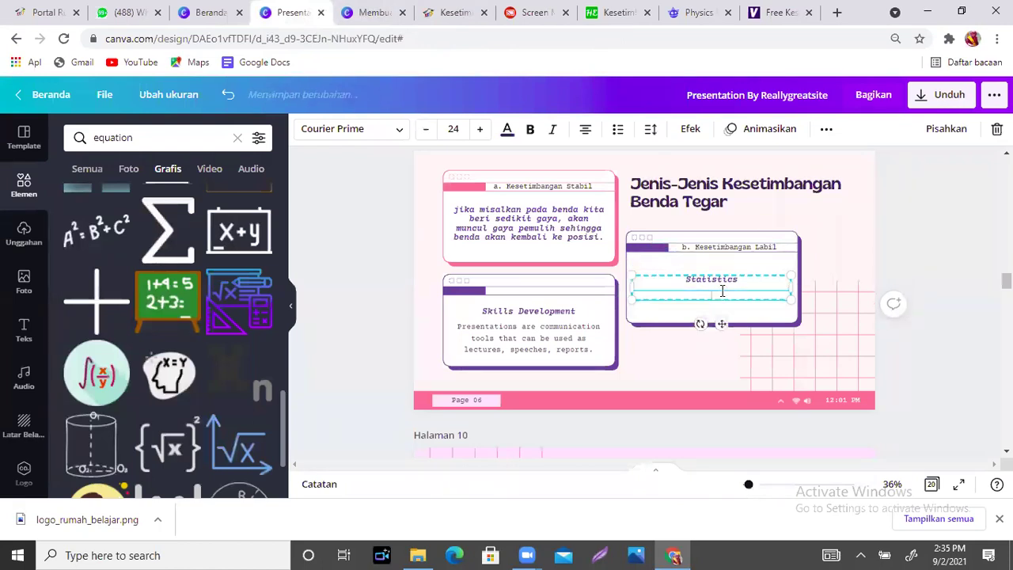
{"action": "key", "text": "BackSpace"}
{"action": "double_click", "coordinate": [747, 278]}
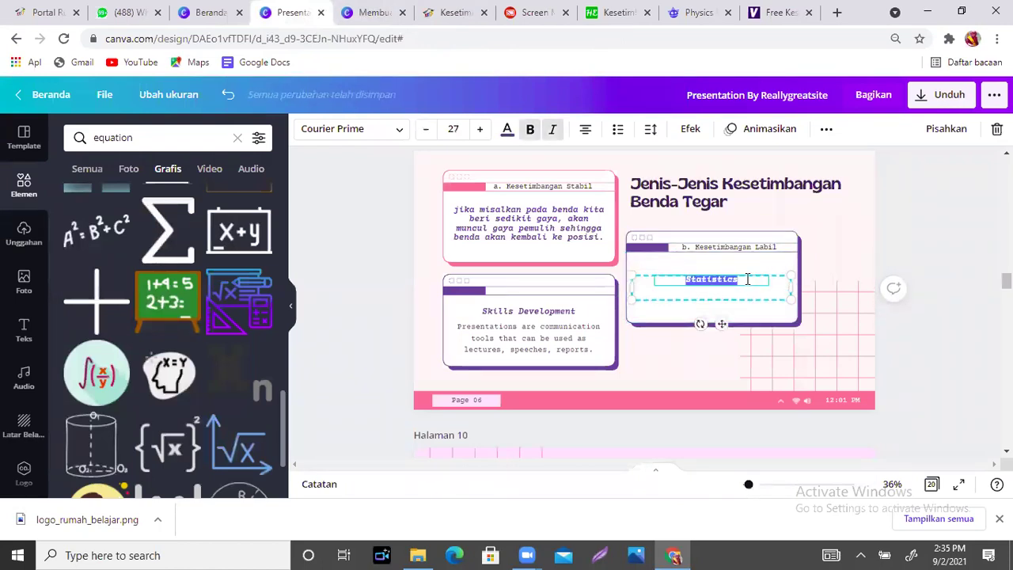
{"action": "key", "text": "ctrl+v"}
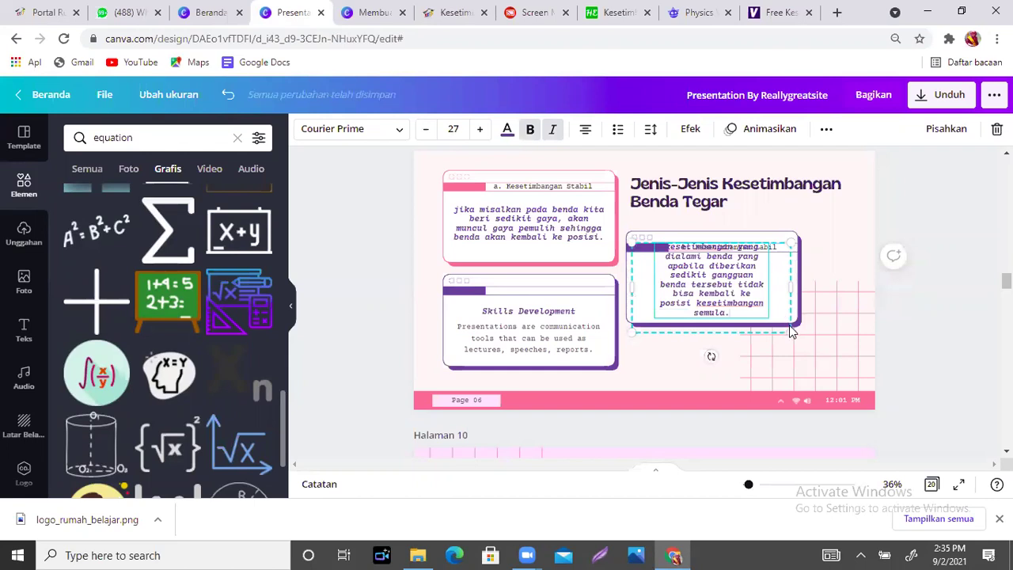
- Resize and reposition the Kesetimbangan Labil definition inside its card below the heading, with a font size of 25,2
{"action": "left_click_drag", "start_coordinate": [789, 331], "coordinate": [761, 315]}
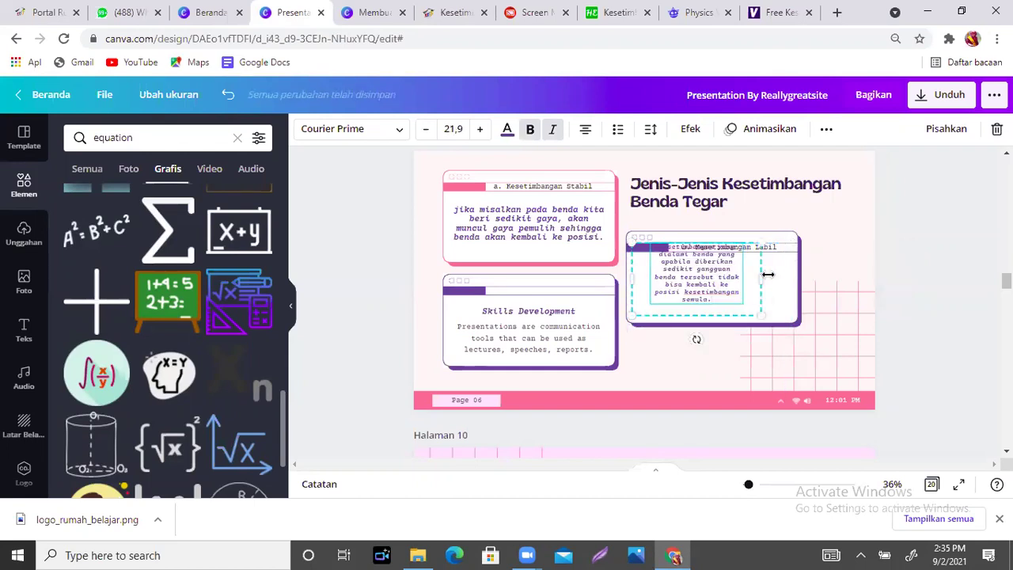
{"action": "left_click_drag", "start_coordinate": [785, 278], "coordinate": [788, 280]}
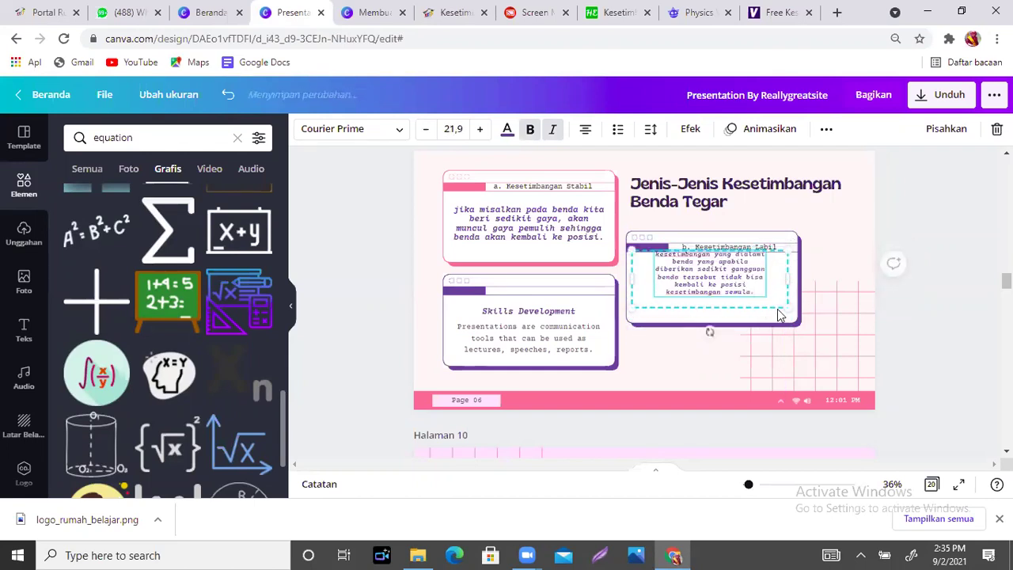
{"action": "left_click_drag", "start_coordinate": [800, 317], "coordinate": [804, 316]}
{"action": "left_click", "coordinate": [832, 283]}
{"action": "left_click", "coordinate": [750, 285]}
{"action": "left_click_drag", "start_coordinate": [743, 290], "coordinate": [736, 300]}
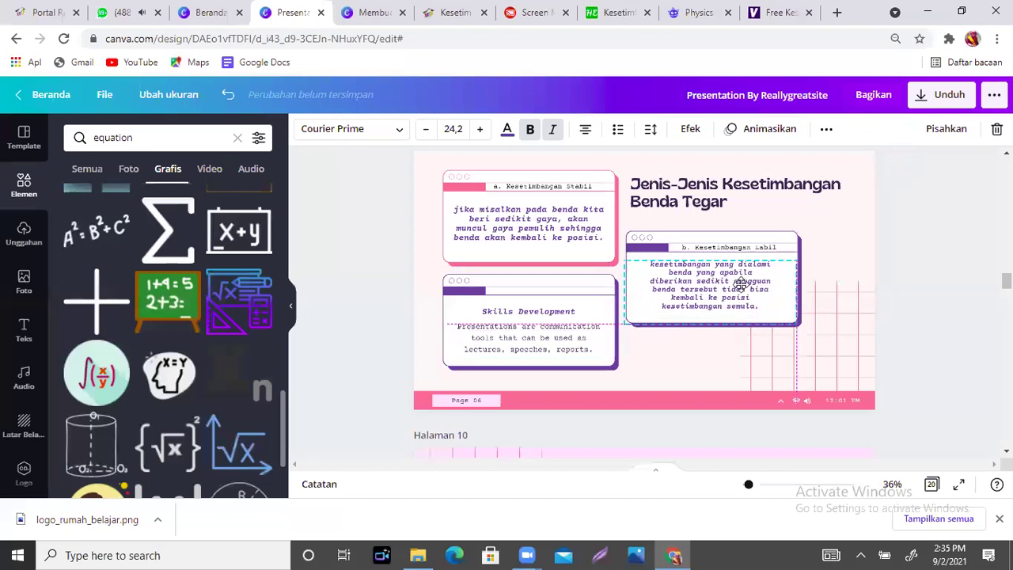
{"action": "left_click", "coordinate": [478, 131]}
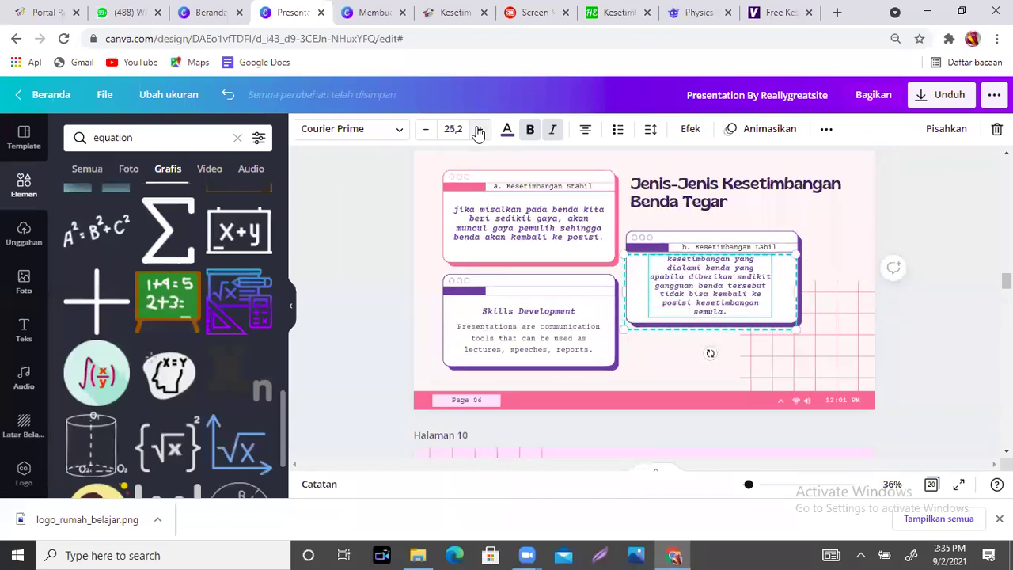
{"action": "left_click", "coordinate": [840, 227]}
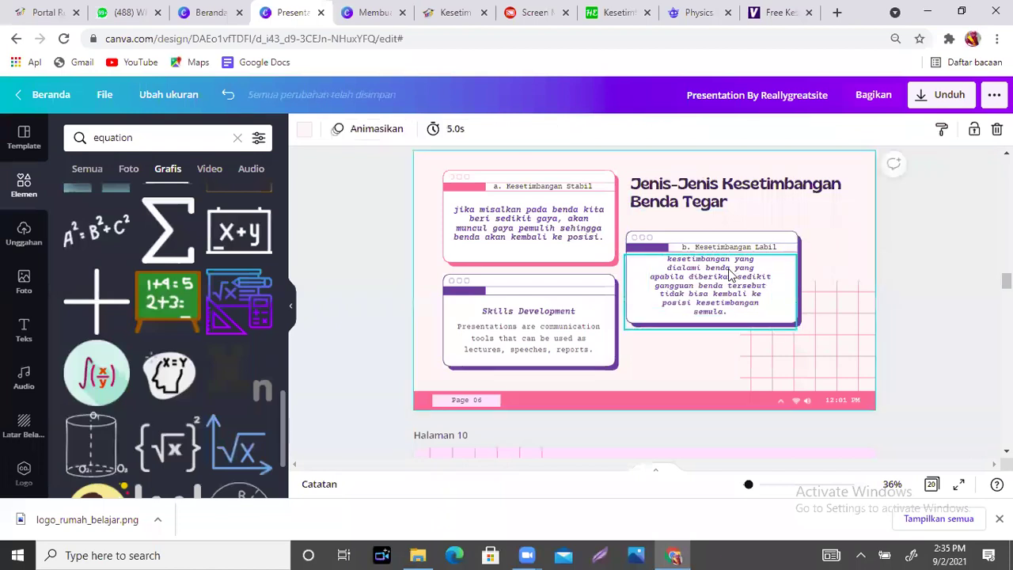
- Switch to the source page and copy the "Kesetimbangan Indeferen" heading of section c, without its letter
{"action": "left_click", "coordinate": [465, 12]}
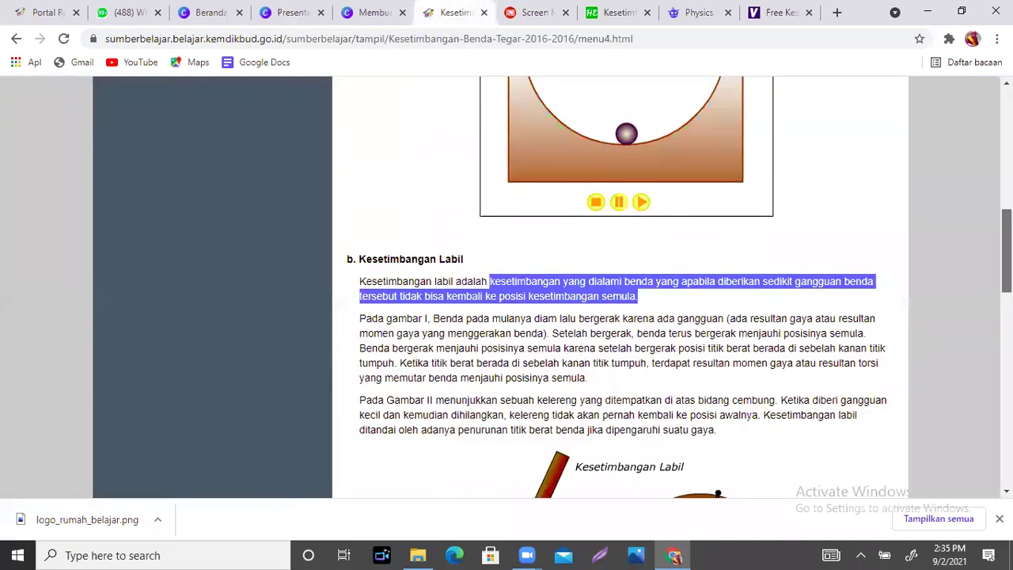
{"action": "scroll", "coordinate": [746, 244], "scroll_direction": "down", "scroll_amount": 4}
{"action": "scroll", "coordinate": [504, 261], "scroll_direction": "down", "scroll_amount": 4}
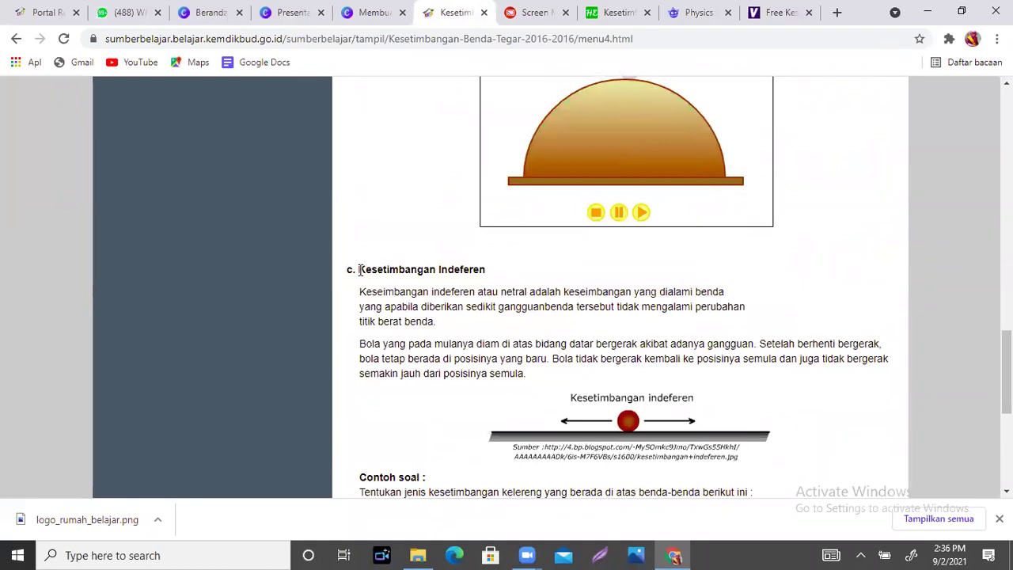
{"action": "left_click_drag", "start_coordinate": [359, 270], "coordinate": [507, 275]}
{"action": "key", "text": "ctrl+c"}
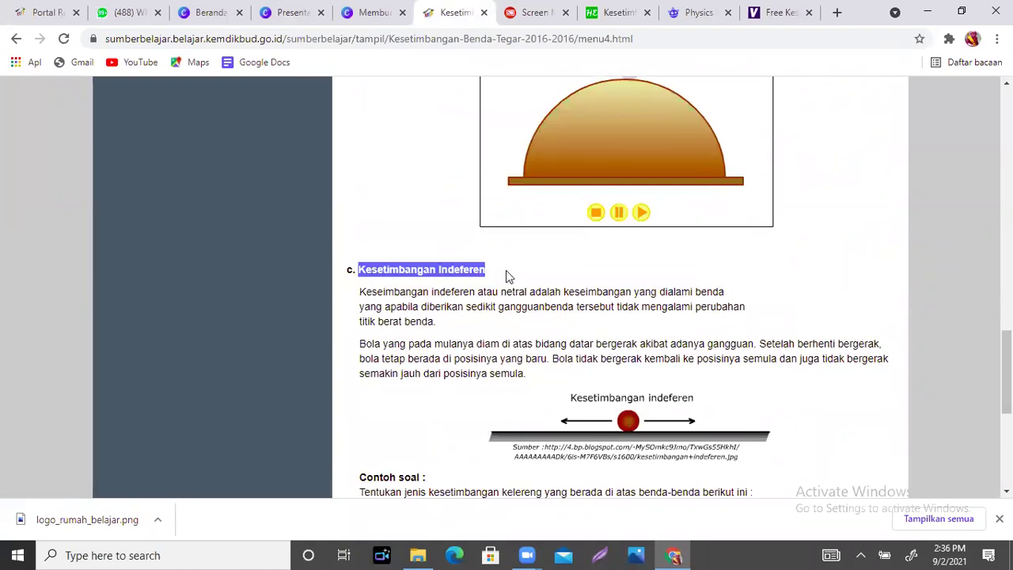
- Paste the "Kesetimbangan Indeferen" heading on page 9 of the Canva presentation and place it in the Skills Development card's title bar
{"action": "left_click", "coordinate": [290, 14]}
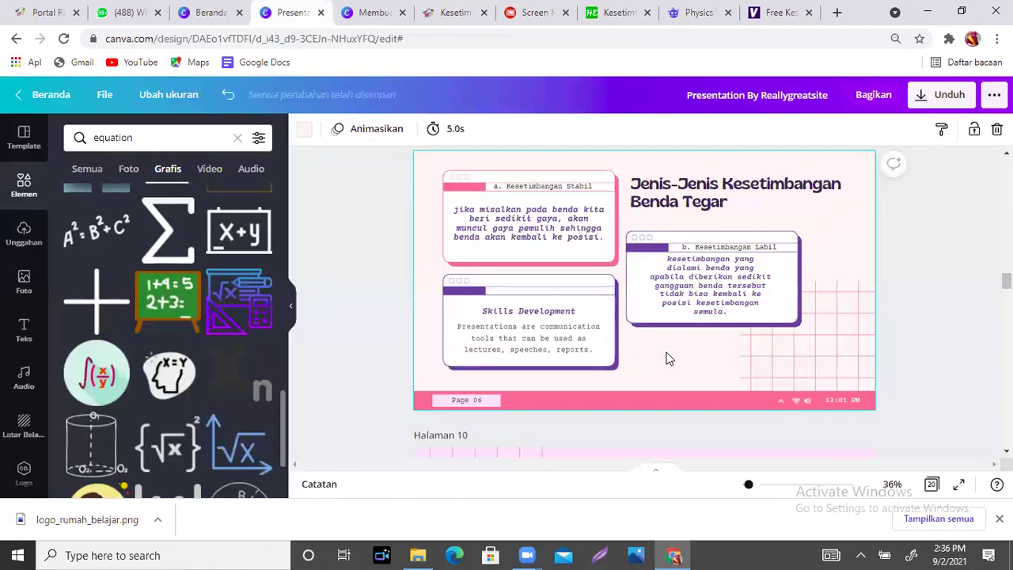
{"action": "key", "text": "ctrl+v"}
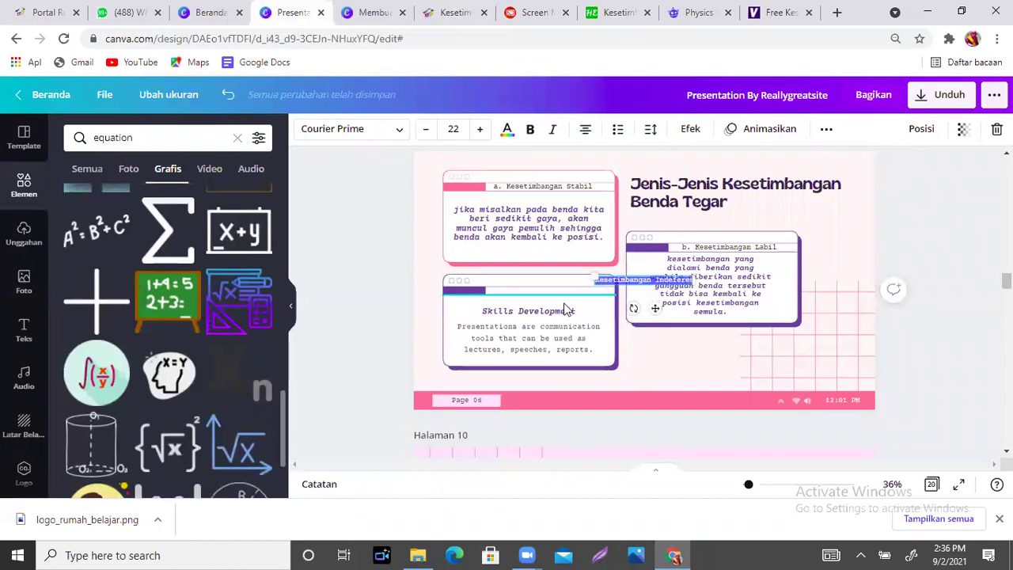
{"action": "left_click_drag", "start_coordinate": [645, 300], "coordinate": [560, 321]}
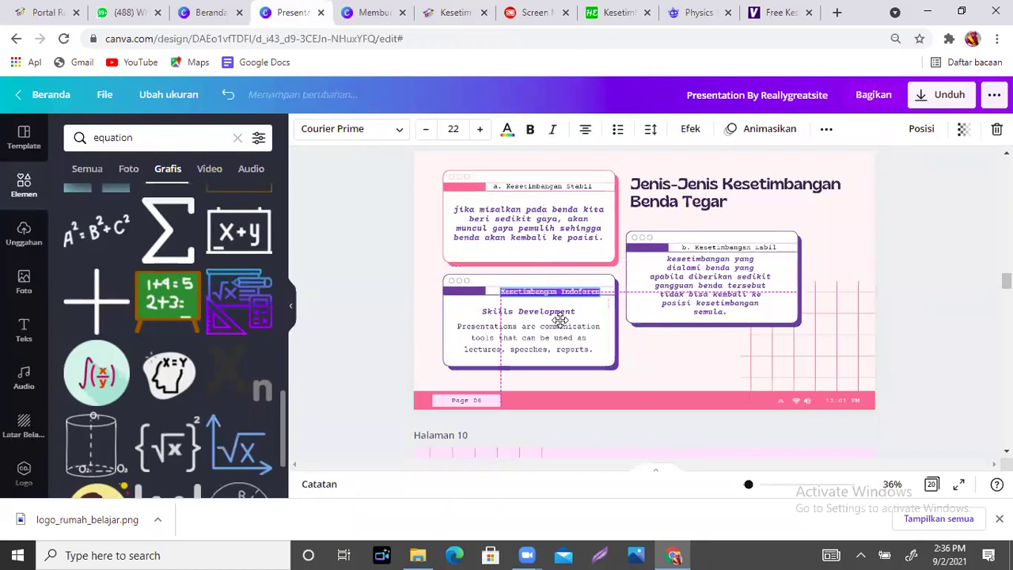
{"action": "left_click", "coordinate": [692, 370]}
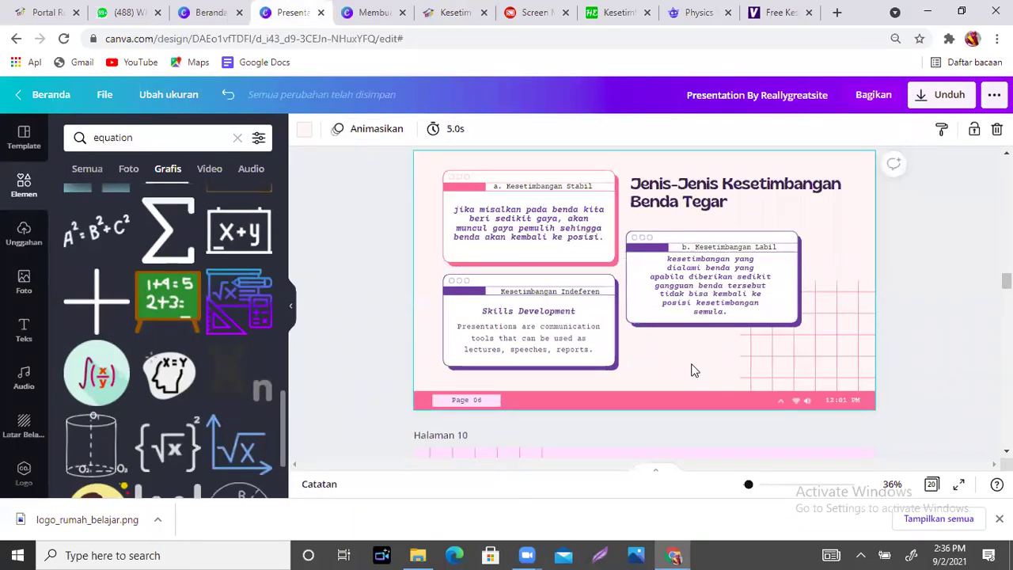
- Add "c." before the "Kesetimbangan Indeferen" heading and realign the heading within the card's title bar
{"action": "left_click", "coordinate": [506, 295]}
{"action": "left_click", "coordinate": [506, 292]}
{"action": "left_click", "coordinate": [505, 290]}
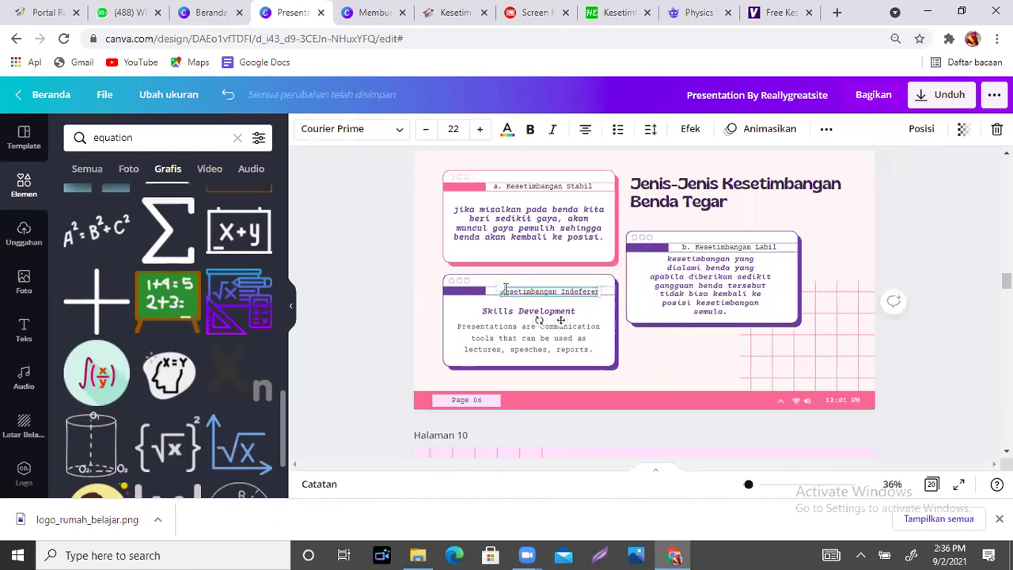
{"action": "type", "text": "c."}
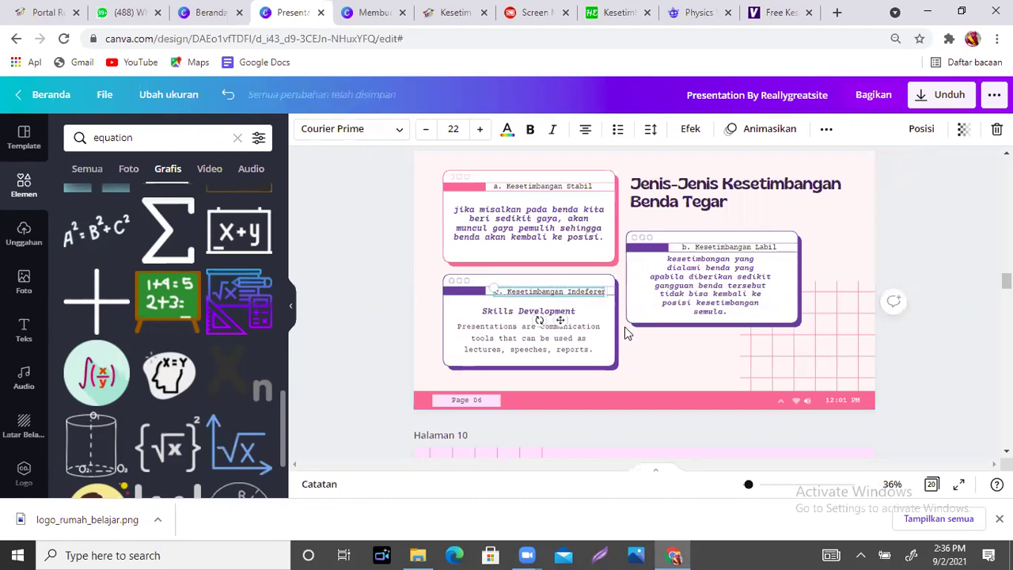
{"action": "left_click", "coordinate": [657, 378]}
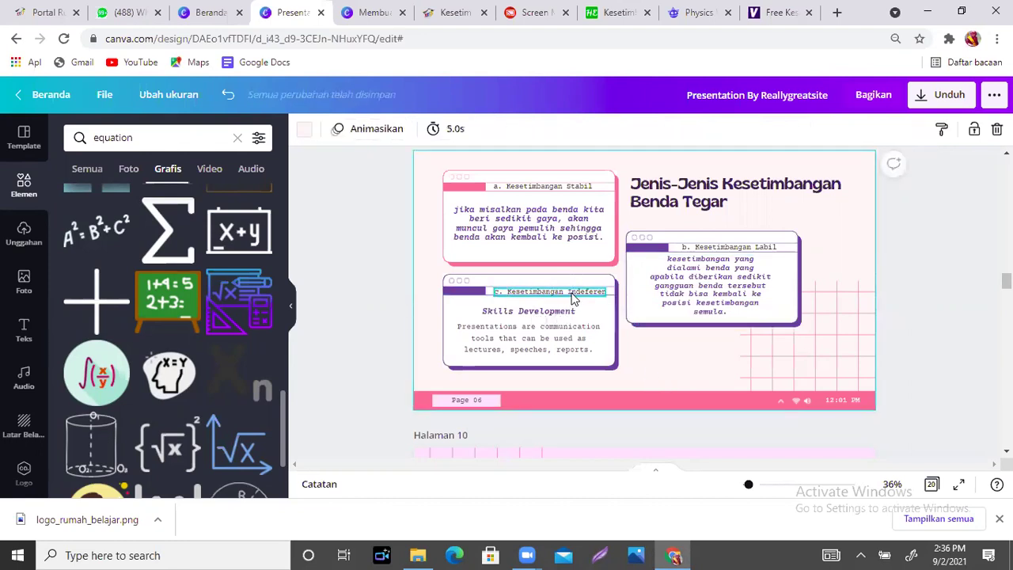
{"action": "left_click_drag", "start_coordinate": [573, 298], "coordinate": [565, 297]}
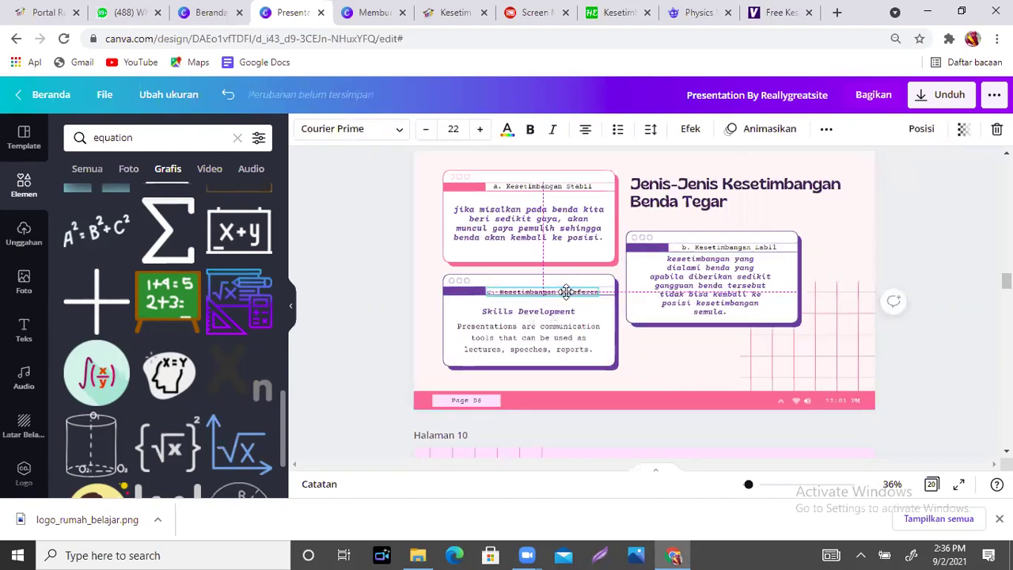
{"action": "left_click", "coordinate": [694, 364]}
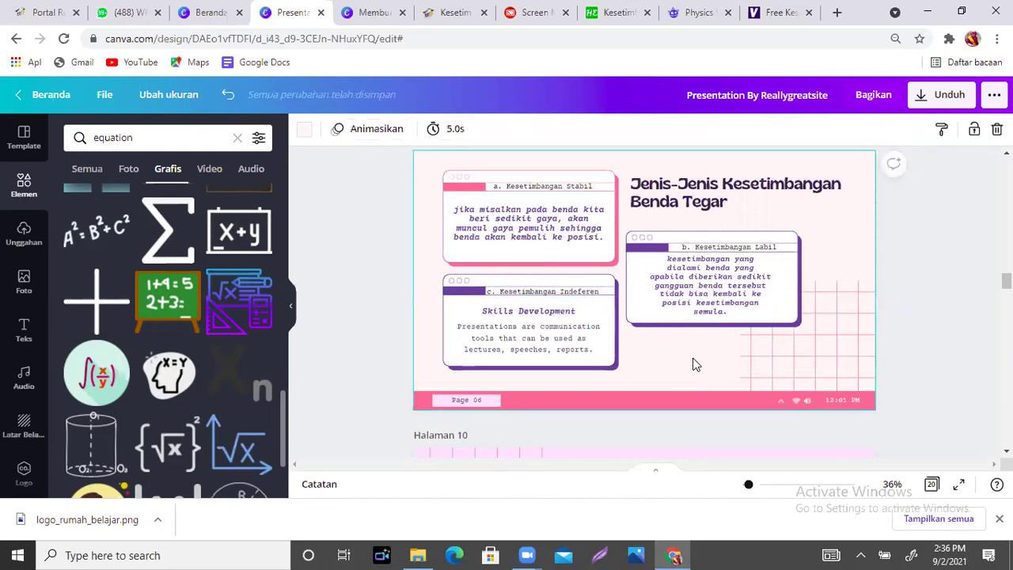
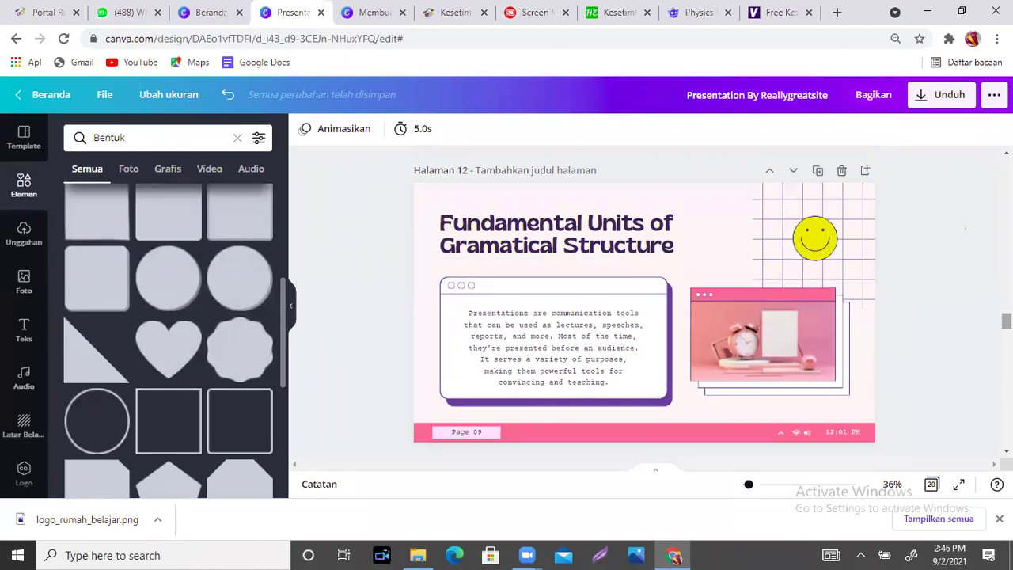
- Switch to File Explorer and look through the Downloads and dari document folders for physics material
{"action": "scroll", "coordinate": [645, 300], "scroll_direction": "down", "scroll_amount": 3}
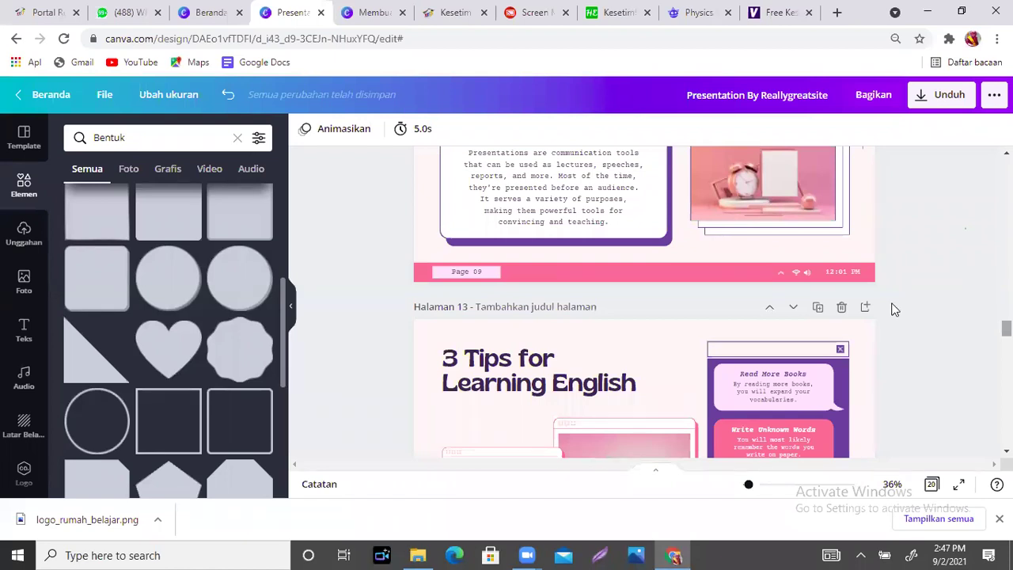
{"action": "left_click", "coordinate": [291, 311]}
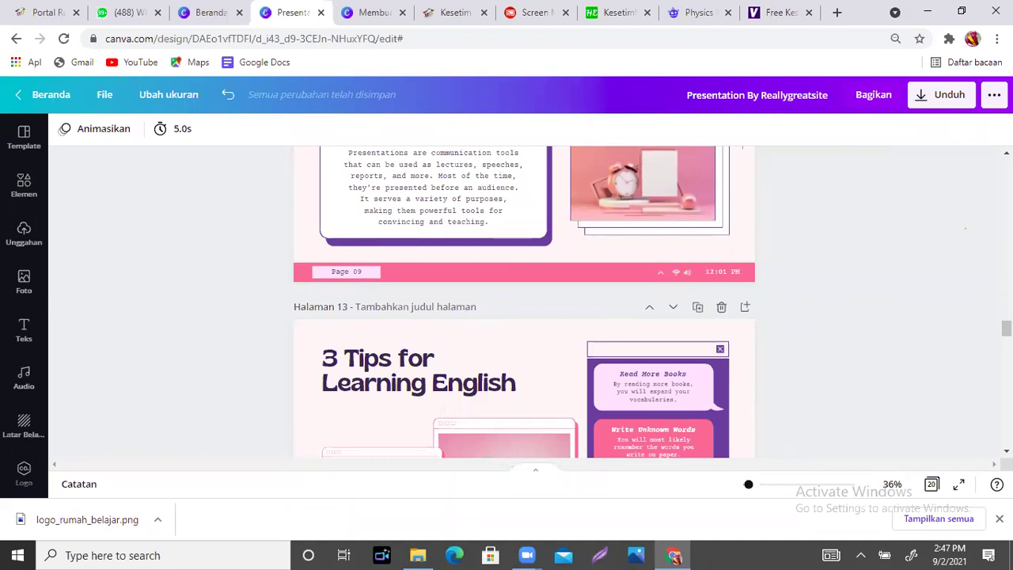
{"action": "left_click", "coordinate": [420, 554]}
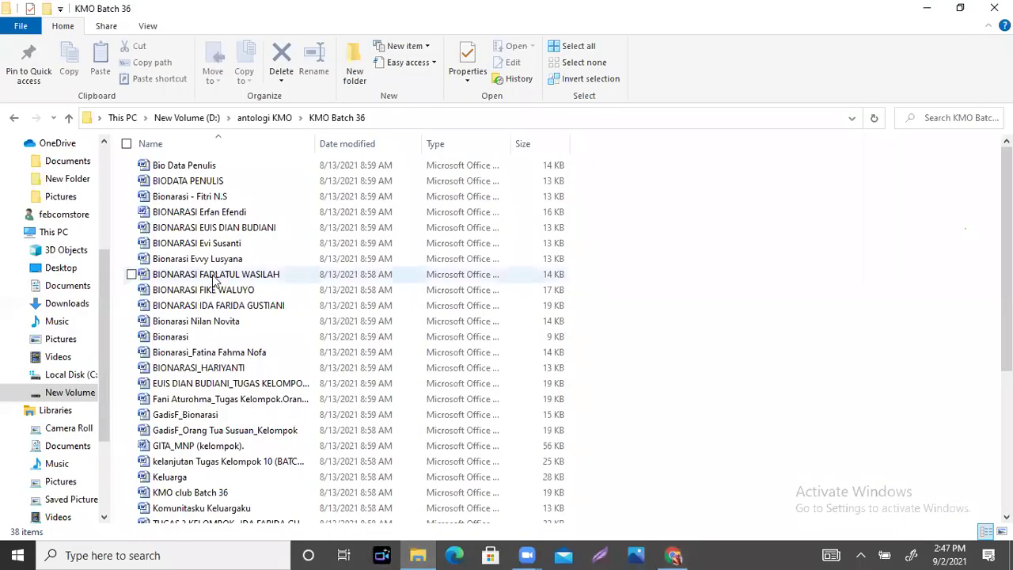
{"action": "left_click_drag", "start_coordinate": [100, 282], "coordinate": [97, 173]}
{"action": "left_click", "coordinate": [69, 187]}
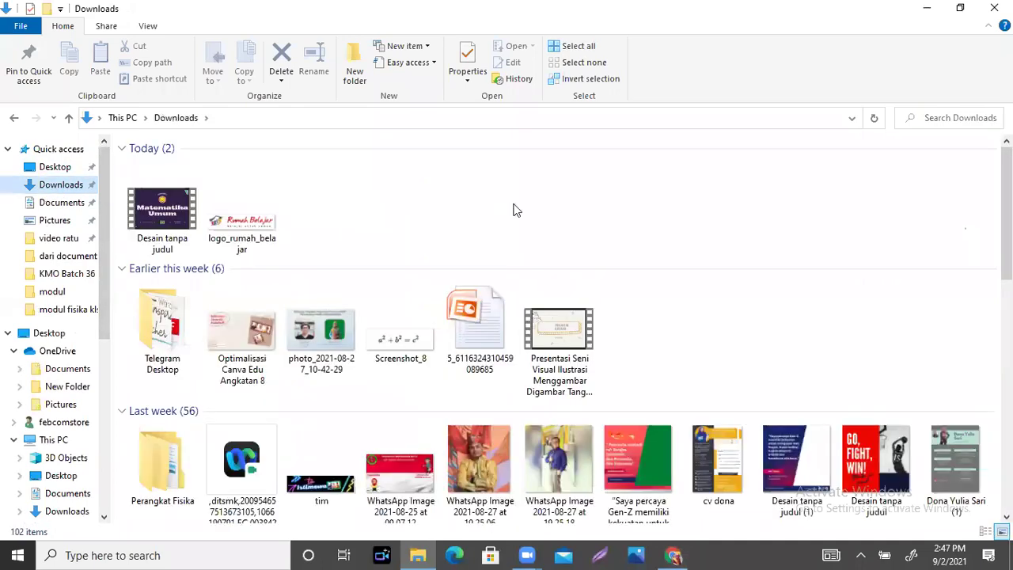
{"action": "scroll", "coordinate": [562, 328], "scroll_direction": "down", "scroll_amount": 1}
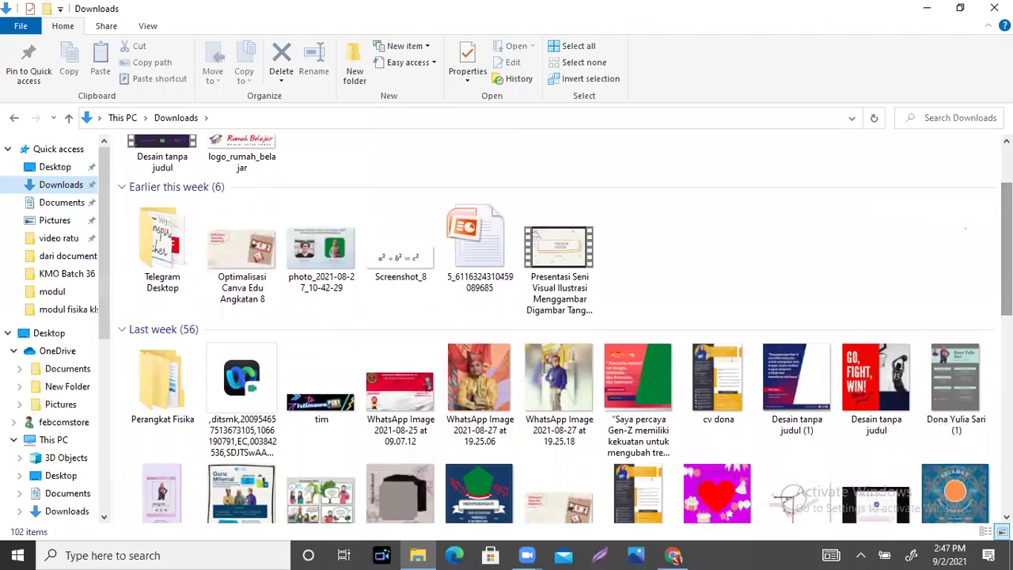
{"action": "scroll", "coordinate": [965, 228], "scroll_direction": "down", "scroll_amount": 1}
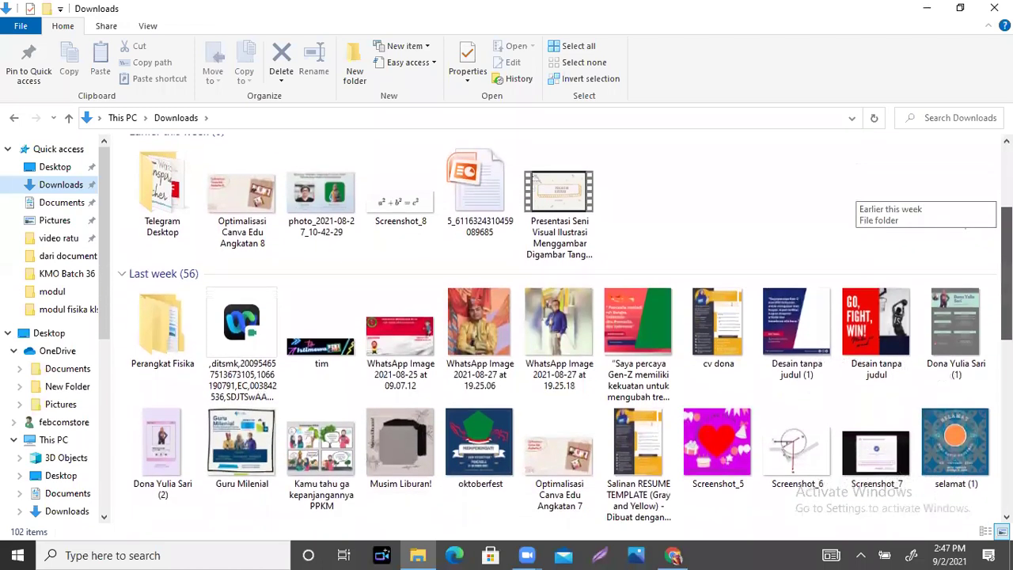
{"action": "scroll", "coordinate": [965, 228], "scroll_direction": "down", "scroll_amount": 2}
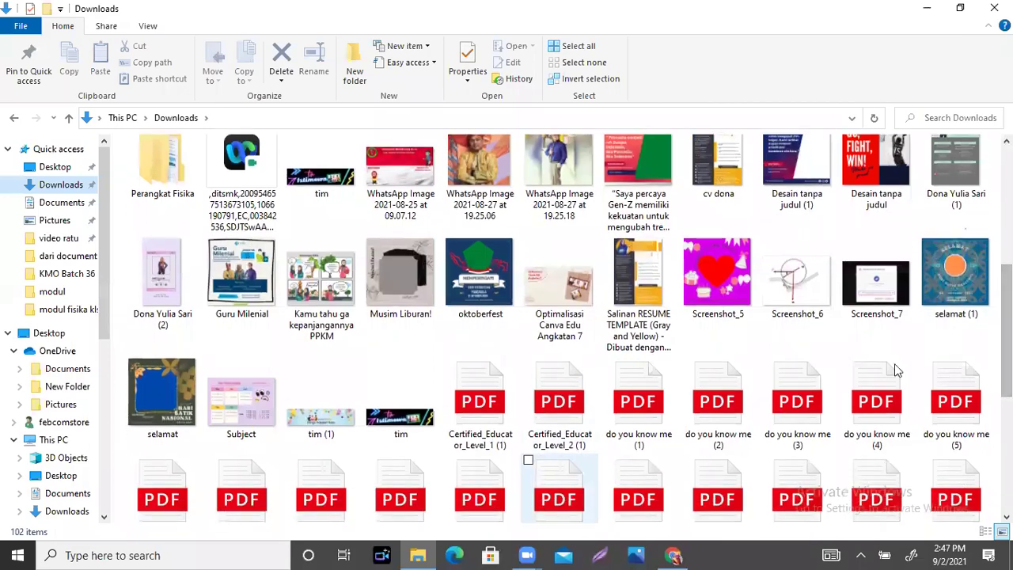
{"action": "scroll", "coordinate": [893, 368], "scroll_direction": "down", "scroll_amount": 1}
{"action": "scroll", "coordinate": [965, 228], "scroll_direction": "down", "scroll_amount": 1}
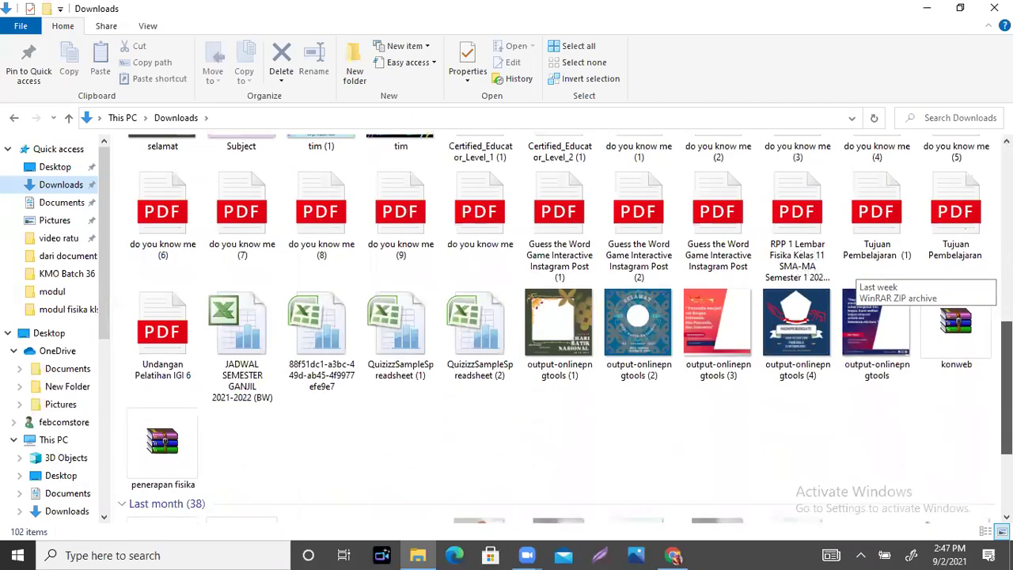
{"action": "scroll", "coordinate": [965, 228], "scroll_direction": "up", "scroll_amount": 6}
{"action": "scroll", "coordinate": [965, 228], "scroll_direction": "down", "scroll_amount": 3}
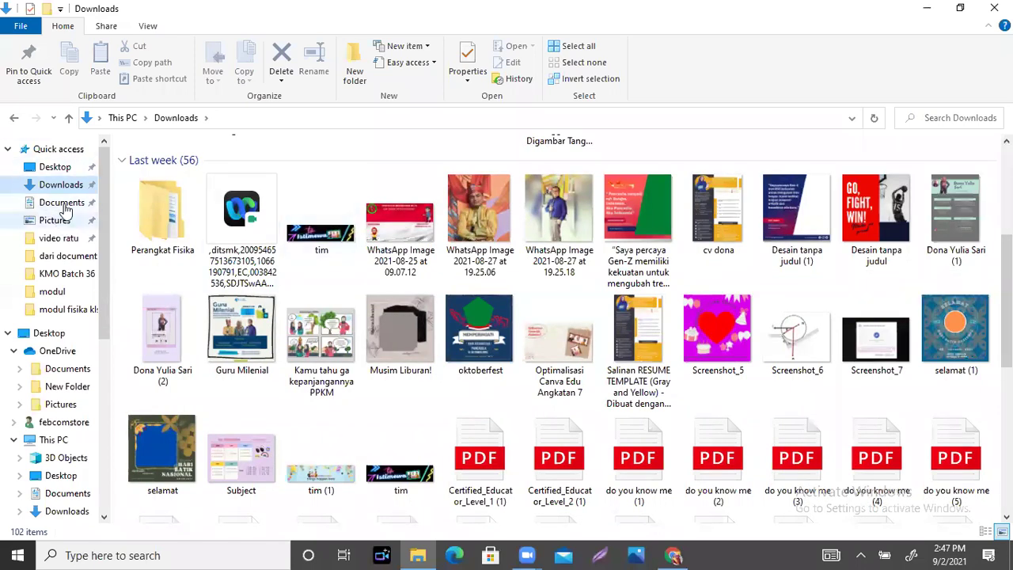
{"action": "left_click", "coordinate": [79, 261]}
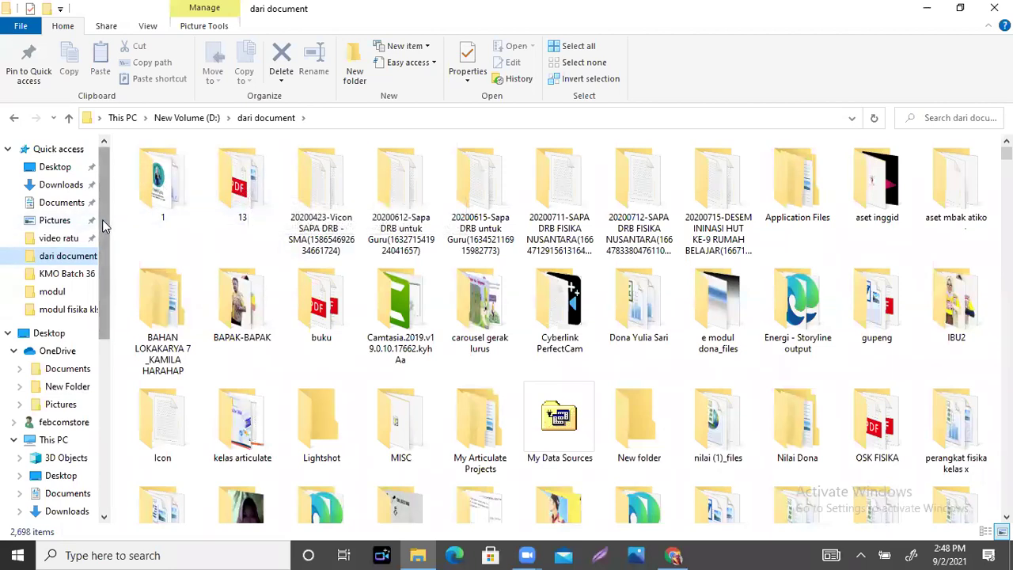
- Open the Gelombang Bunyi dan Cahaya PDF module from the modul fisika kls xii folder in Downloads' Perangkat Fisika
{"action": "left_click", "coordinate": [53, 178]}
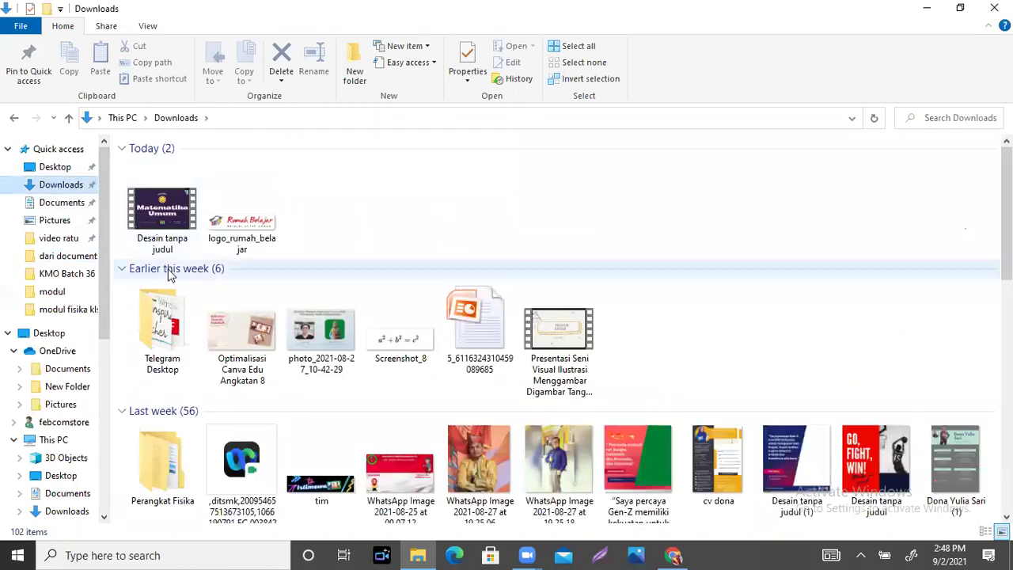
{"action": "scroll", "coordinate": [854, 212], "scroll_direction": "down", "scroll_amount": 3}
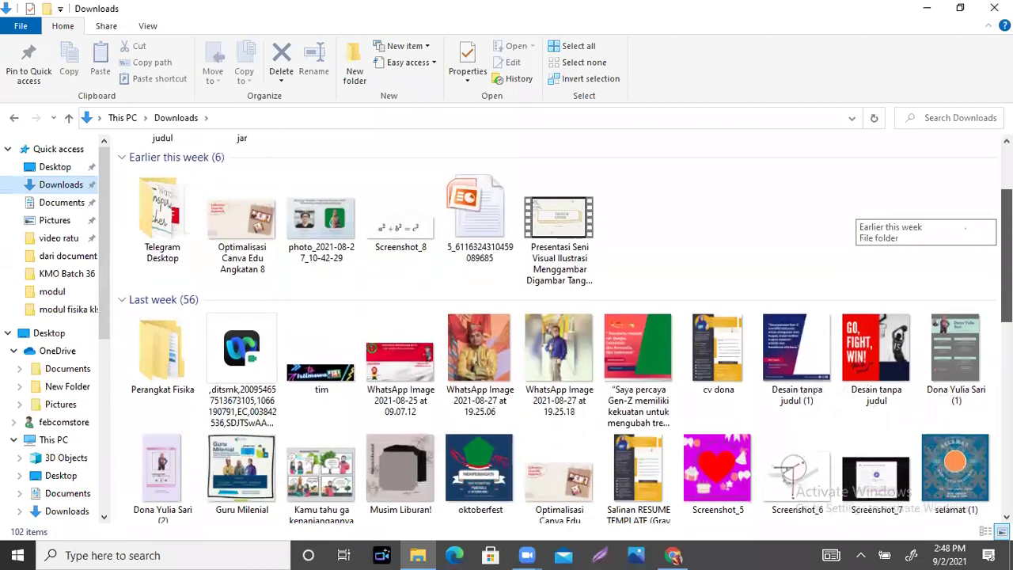
{"action": "double_click", "coordinate": [152, 325]}
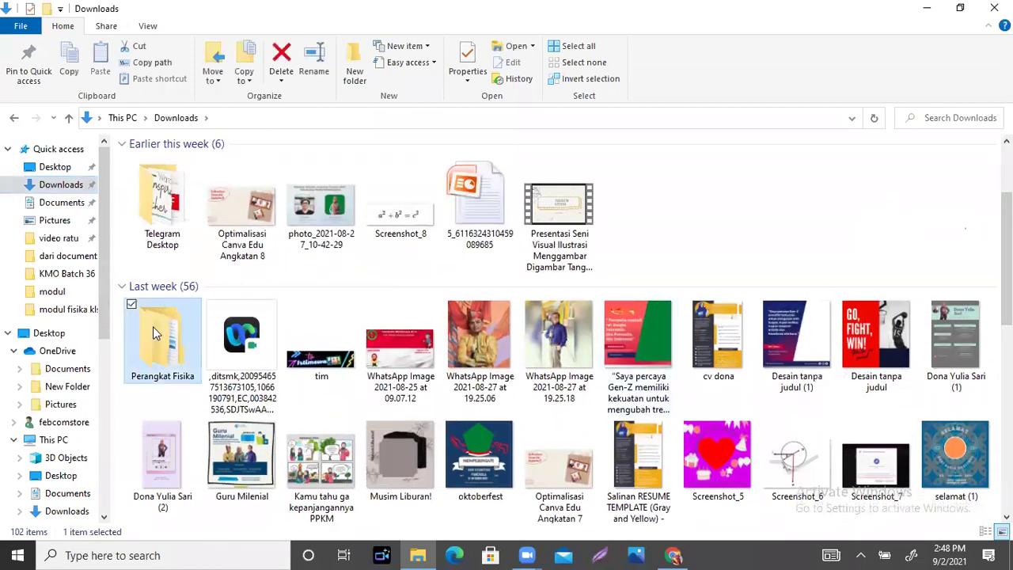
{"action": "double_click", "coordinate": [194, 183]}
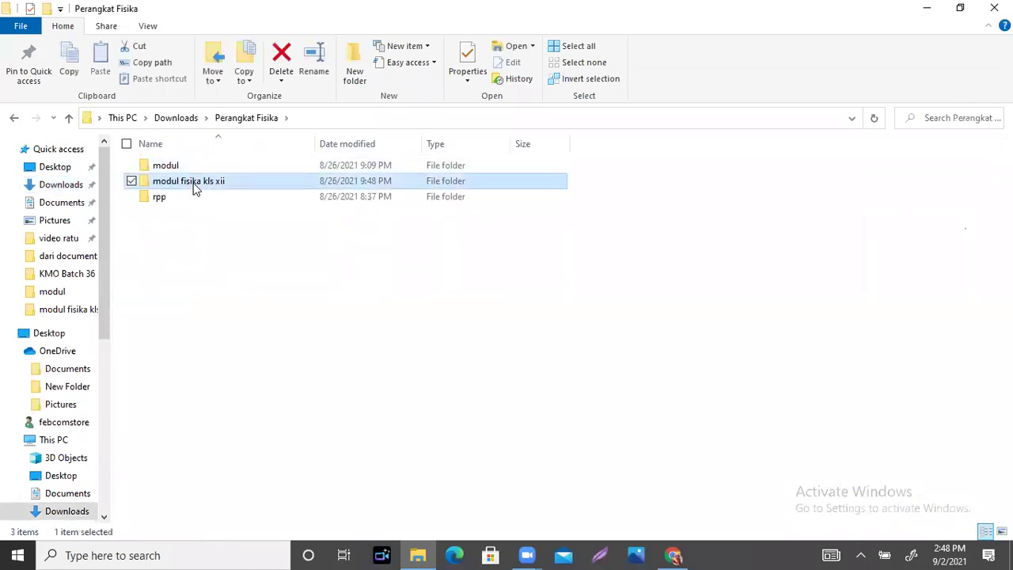
{"action": "double_click", "coordinate": [214, 165]}
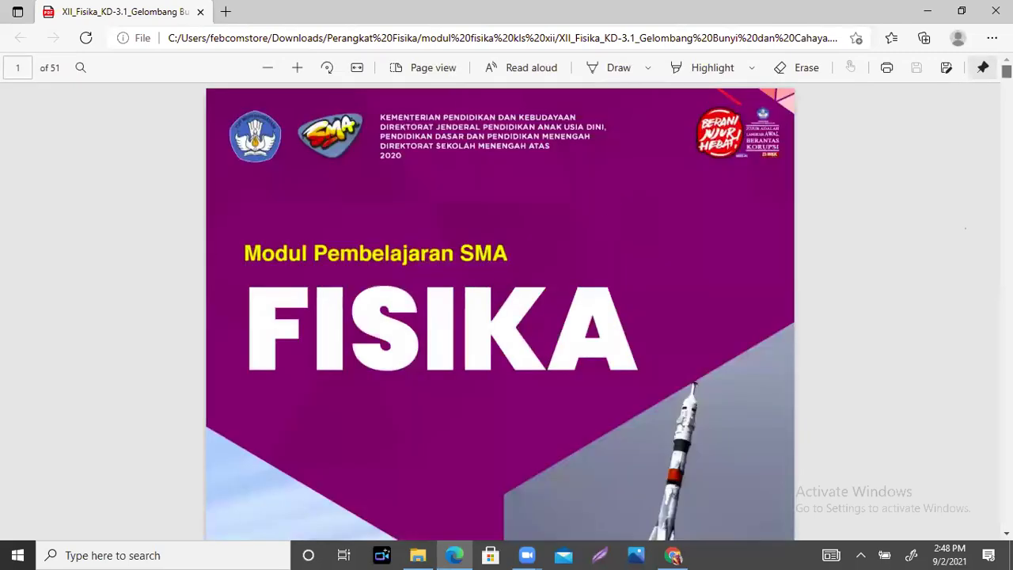
- Capture the lightning photo labelled Gambar 1. Petir on page 7 of the module and copy it to the clipboard
{"action": "scroll", "coordinate": [728, 245], "scroll_direction": "down", "scroll_amount": 3}
{"action": "scroll", "coordinate": [501, 317], "scroll_direction": "down", "scroll_amount": 15}
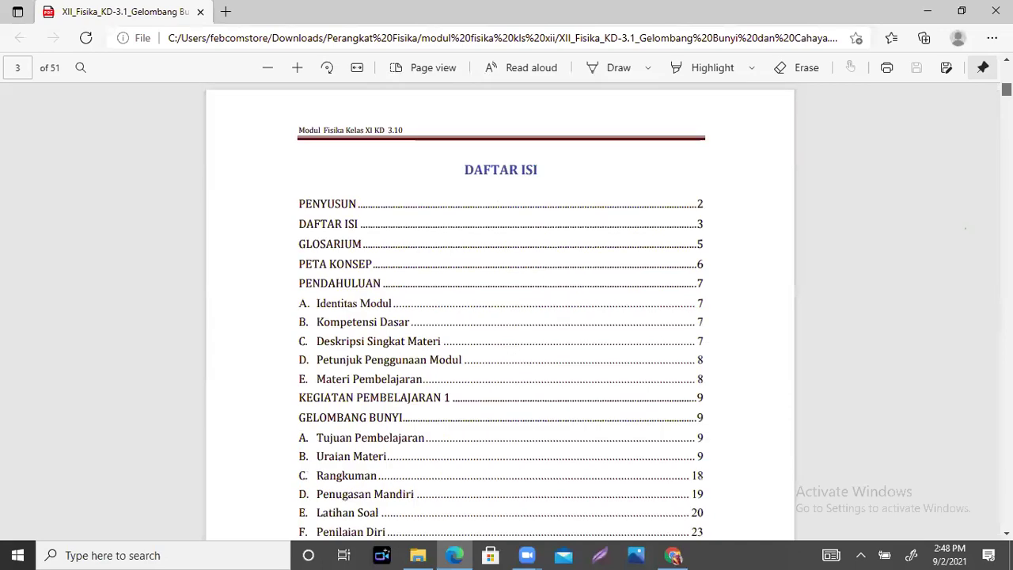
{"action": "scroll", "coordinate": [501, 316], "scroll_direction": "down", "scroll_amount": 7}
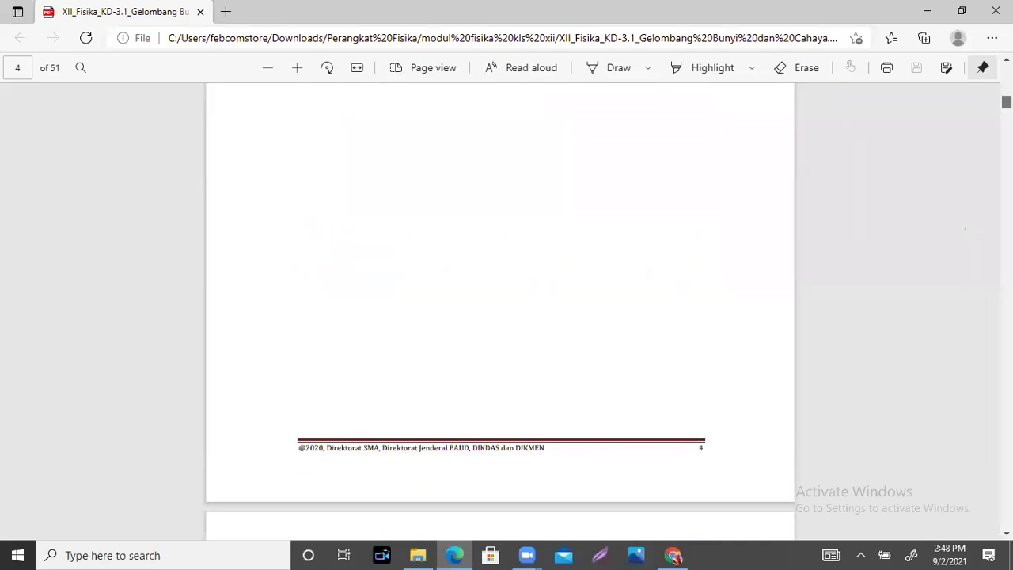
{"action": "scroll", "coordinate": [500, 316], "scroll_direction": "down", "scroll_amount": 15}
{"action": "scroll", "coordinate": [500, 317], "scroll_direction": "down", "scroll_amount": 15}
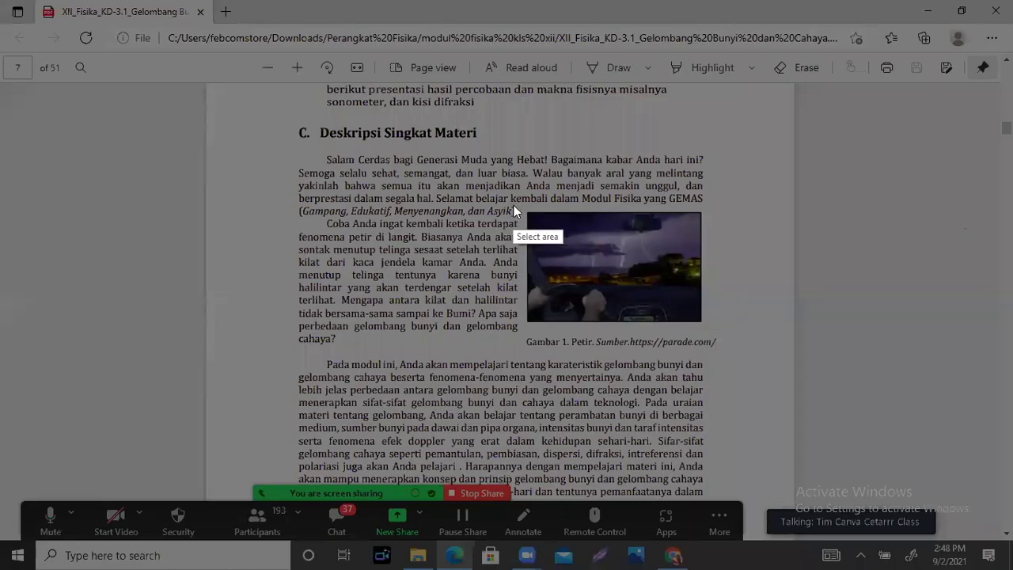
{"action": "left_click_drag", "start_coordinate": [522, 202], "coordinate": [709, 330]}
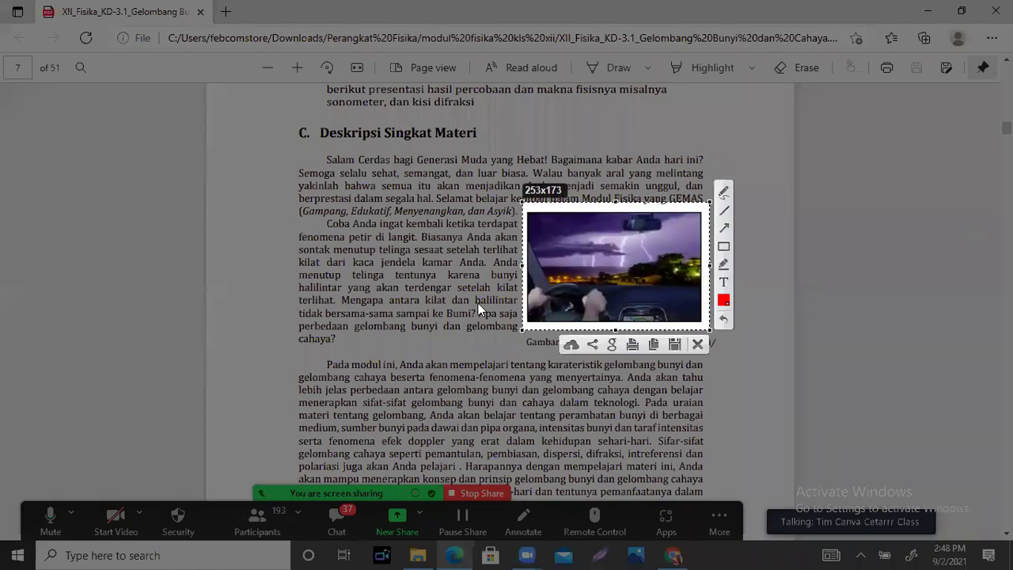
{"action": "left_click", "coordinate": [653, 344]}
- Switch to the Canva presentation, paste the lightning photo on page 13 and drop it into the megaphone picture's frame
{"action": "left_click", "coordinate": [671, 554]}
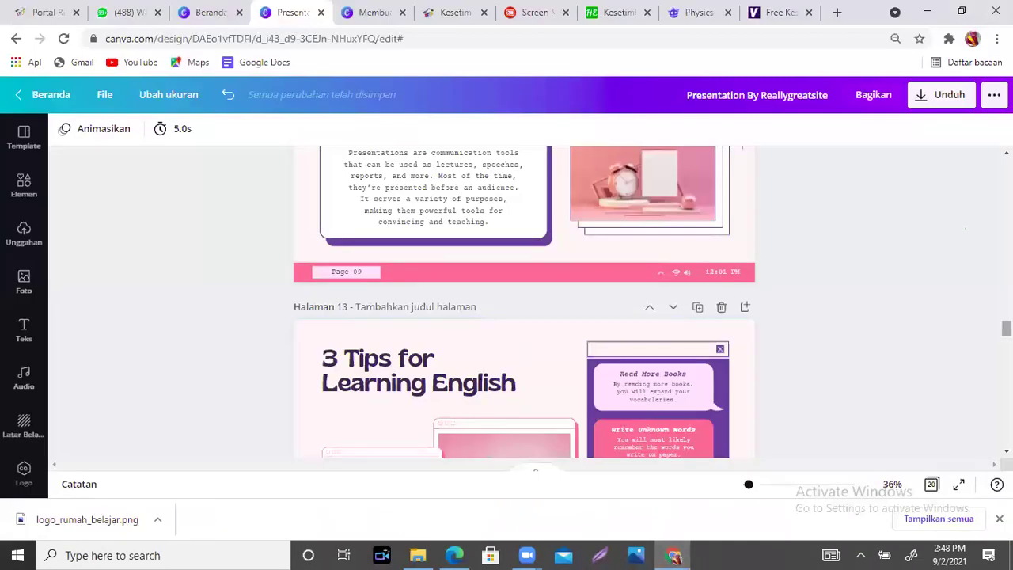
{"action": "scroll", "coordinate": [541, 275], "scroll_direction": "down", "scroll_amount": 5}
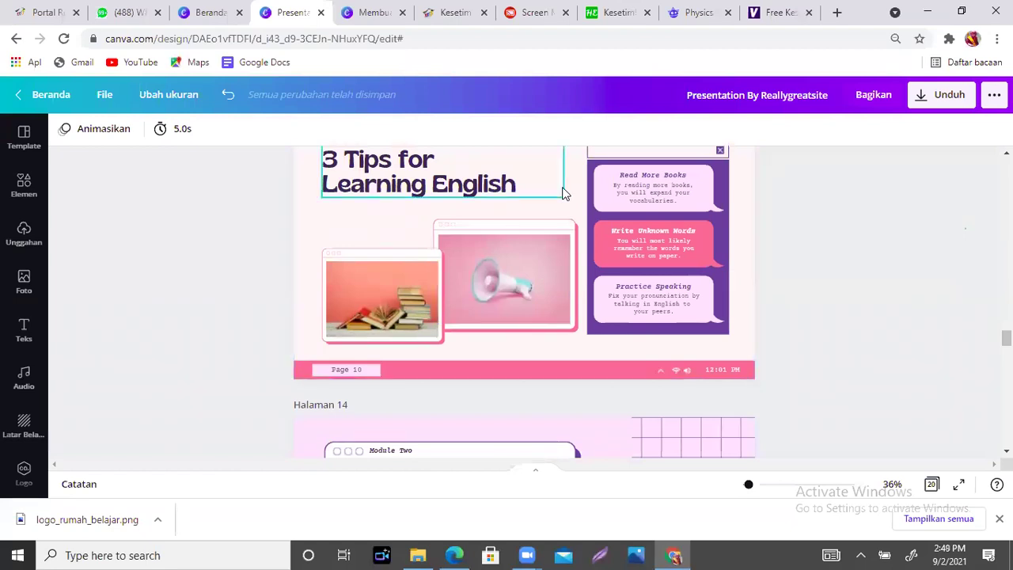
{"action": "key", "text": "ctrl+v"}
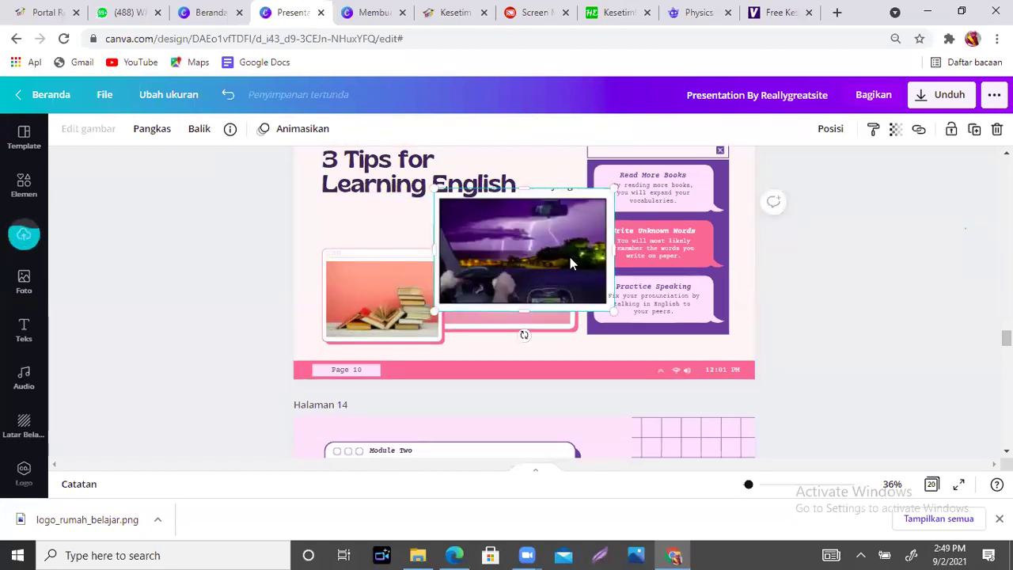
{"action": "left_click_drag", "start_coordinate": [570, 257], "coordinate": [558, 288]}
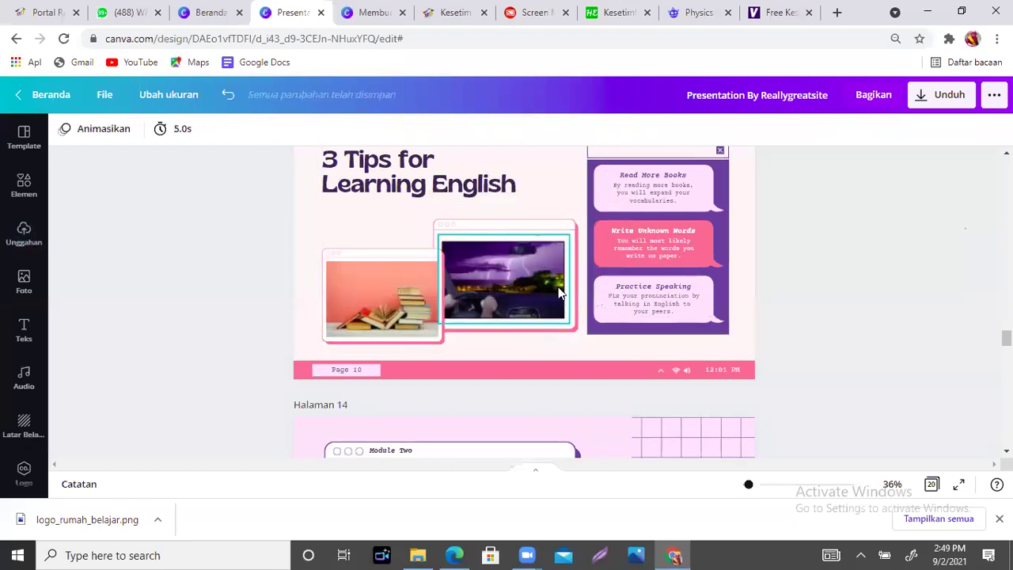
{"action": "left_click", "coordinate": [568, 193]}
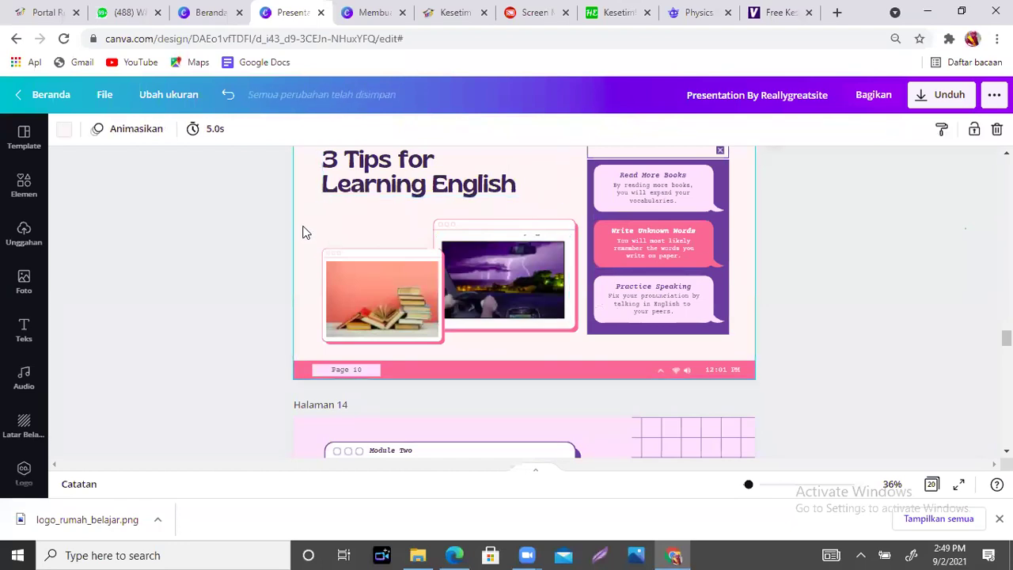
{"action": "left_click", "coordinate": [64, 133]}
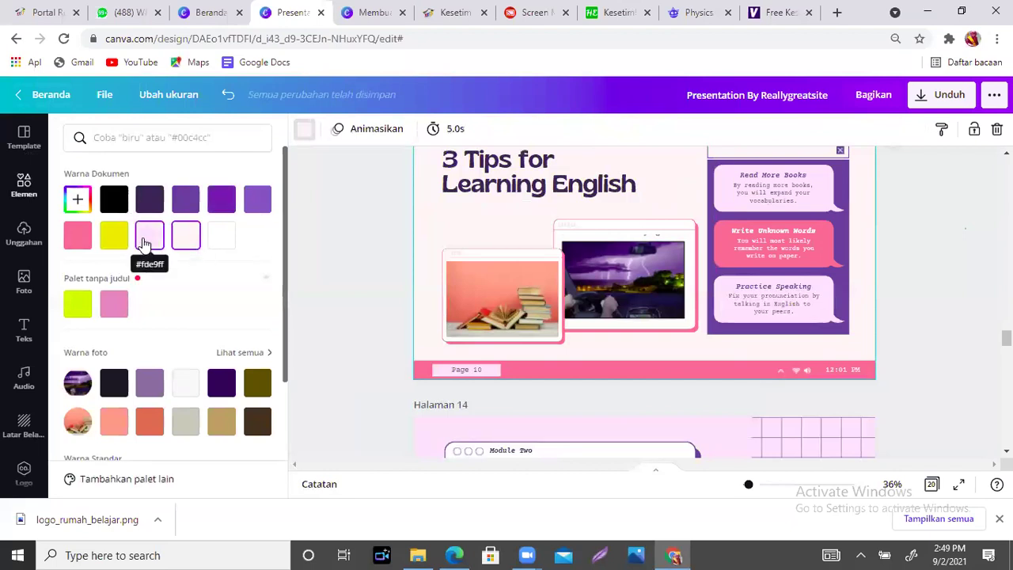
{"action": "left_click", "coordinate": [317, 241]}
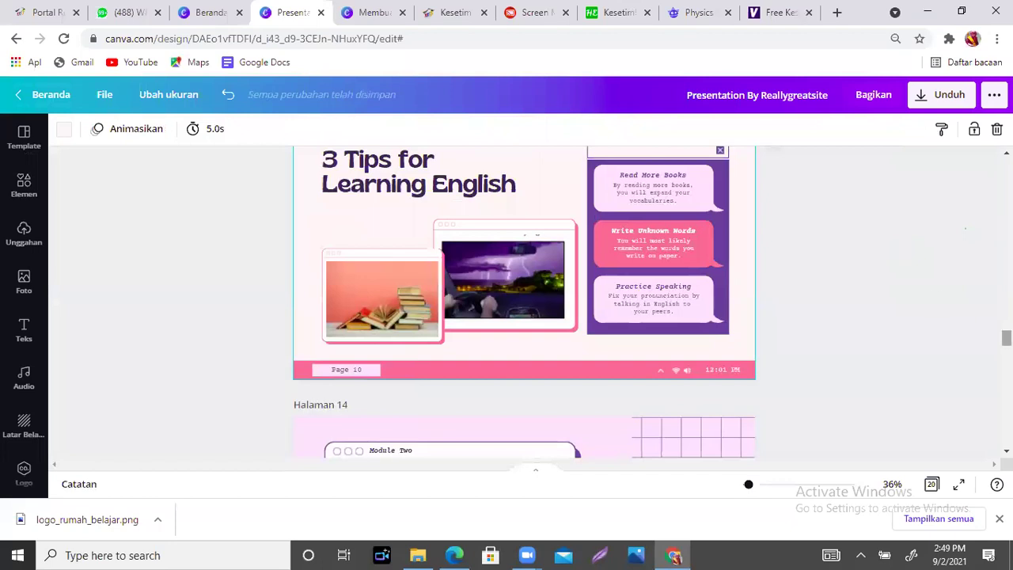
{"action": "scroll", "coordinate": [524, 300], "scroll_direction": "up", "scroll_amount": 1}
{"action": "scroll", "coordinate": [524, 301], "scroll_direction": "down", "scroll_amount": 2}
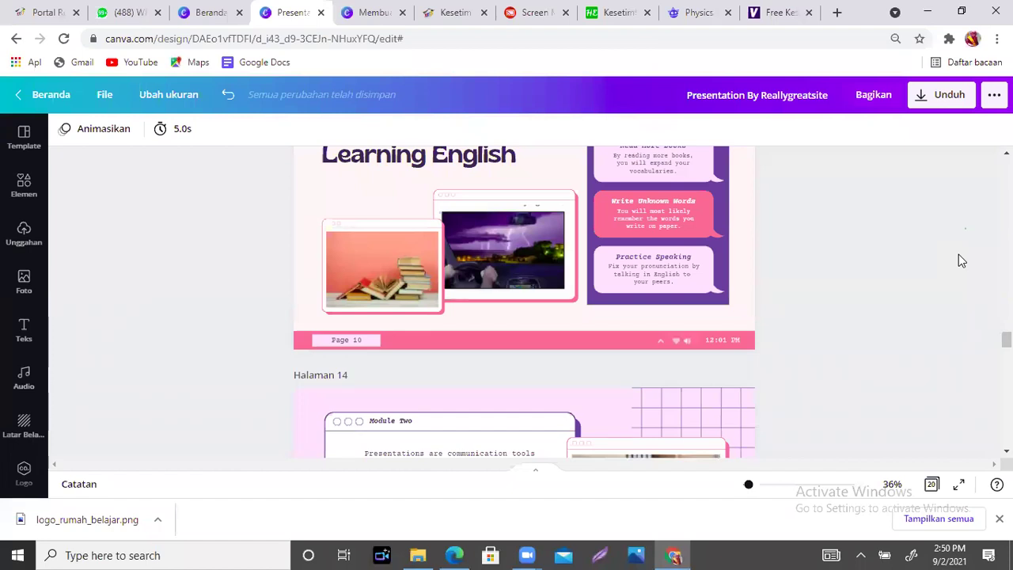
- Choose PDF Standar as the download file type and close the download settings without downloading
{"action": "left_click", "coordinate": [941, 100]}
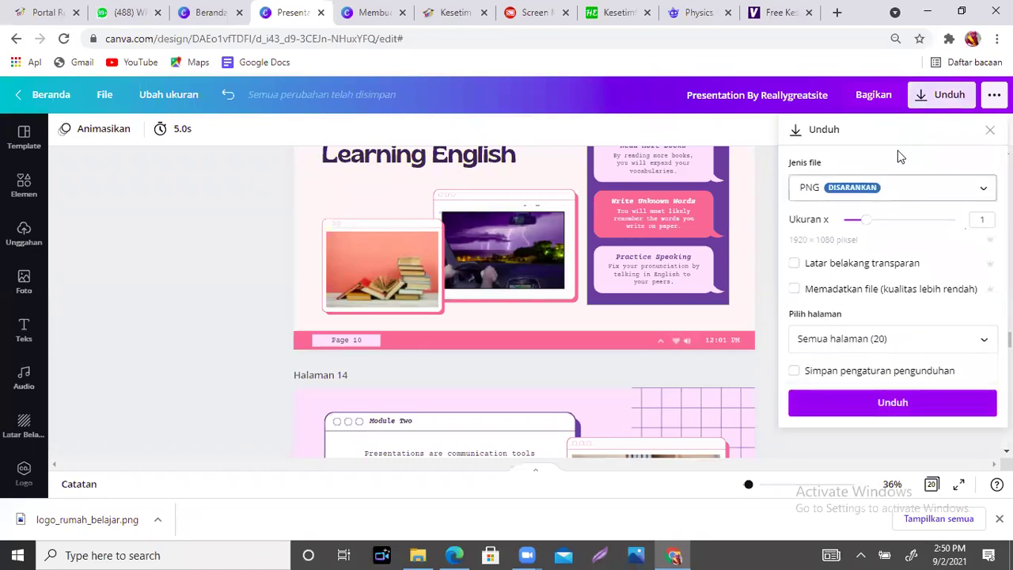
{"action": "left_click", "coordinate": [946, 201]}
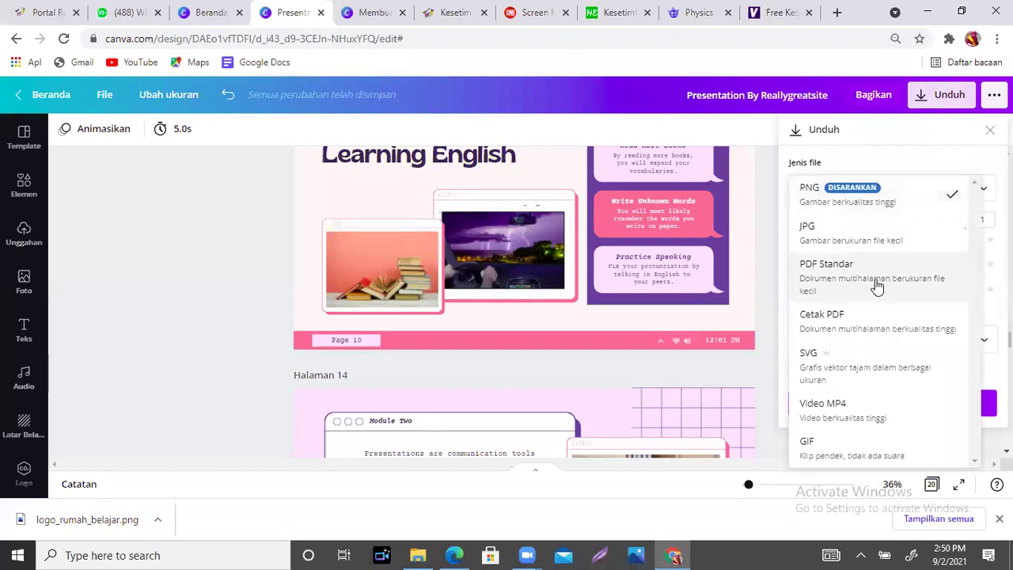
{"action": "left_click", "coordinate": [851, 285]}
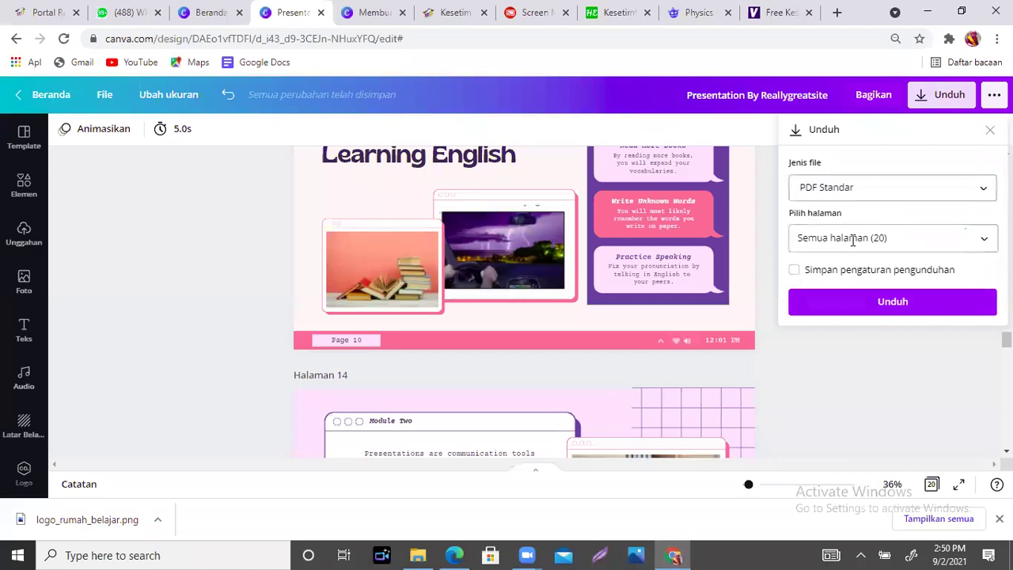
{"action": "left_click", "coordinate": [893, 343]}
- Delete the last three pages of the presentation, from The Statistics on page 18 through Contact Us
{"action": "left_click_drag", "start_coordinate": [1006, 338], "coordinate": [1006, 398]}
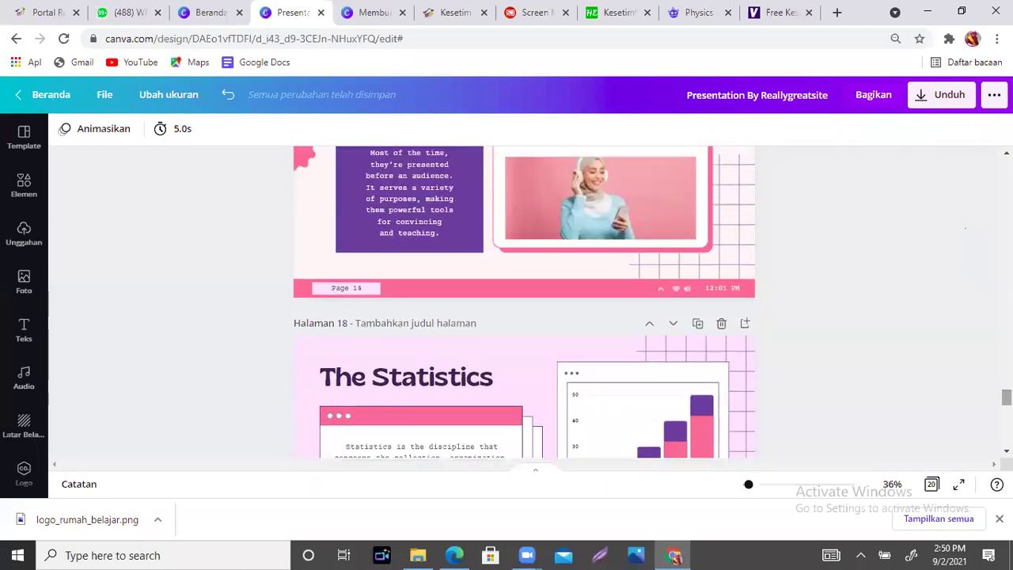
{"action": "left_click", "coordinate": [721, 323]}
{"action": "left_click", "coordinate": [721, 324]}
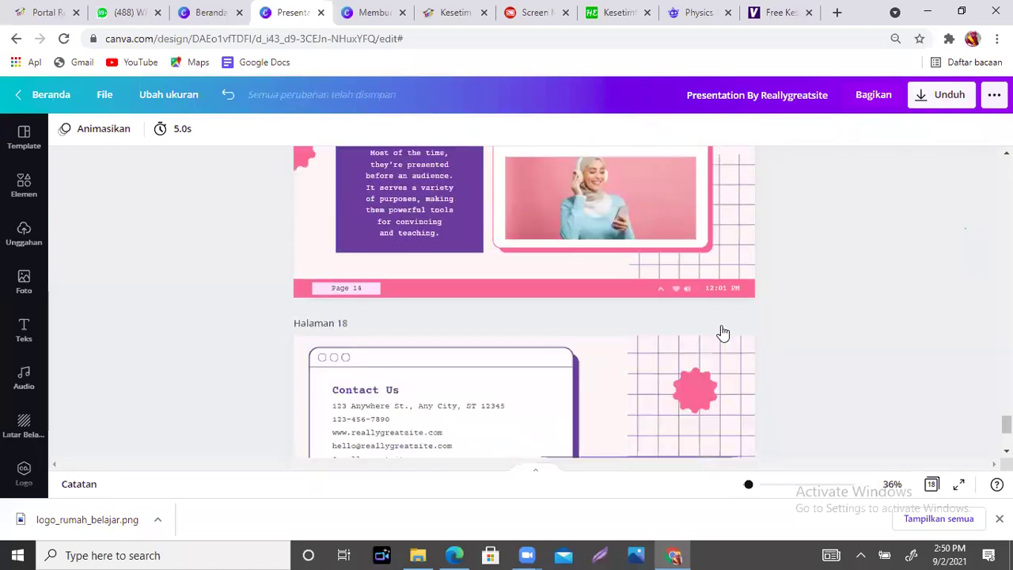
{"action": "left_click", "coordinate": [721, 325]}
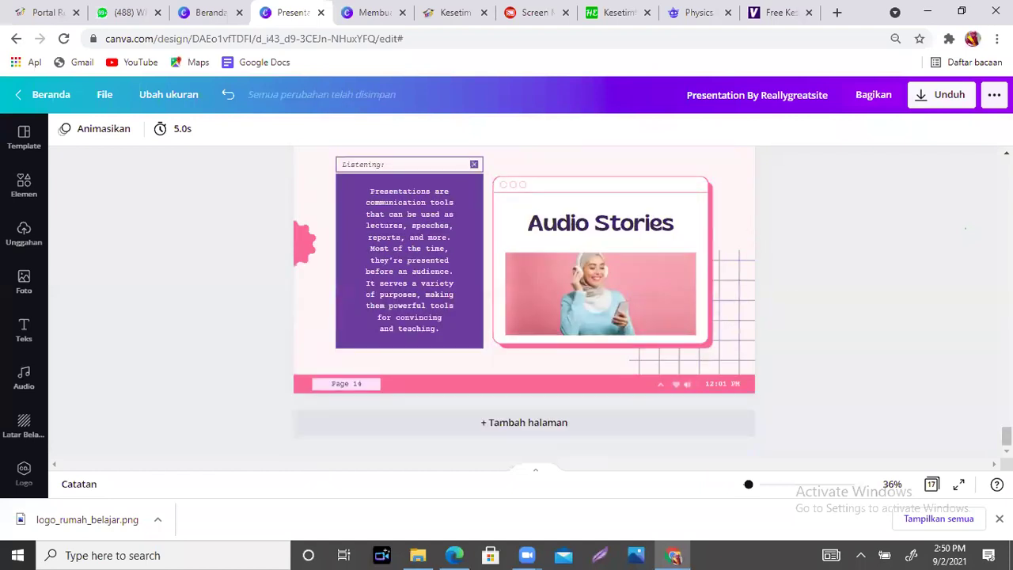
{"action": "scroll", "coordinate": [524, 300], "scroll_direction": "up", "scroll_amount": 2}
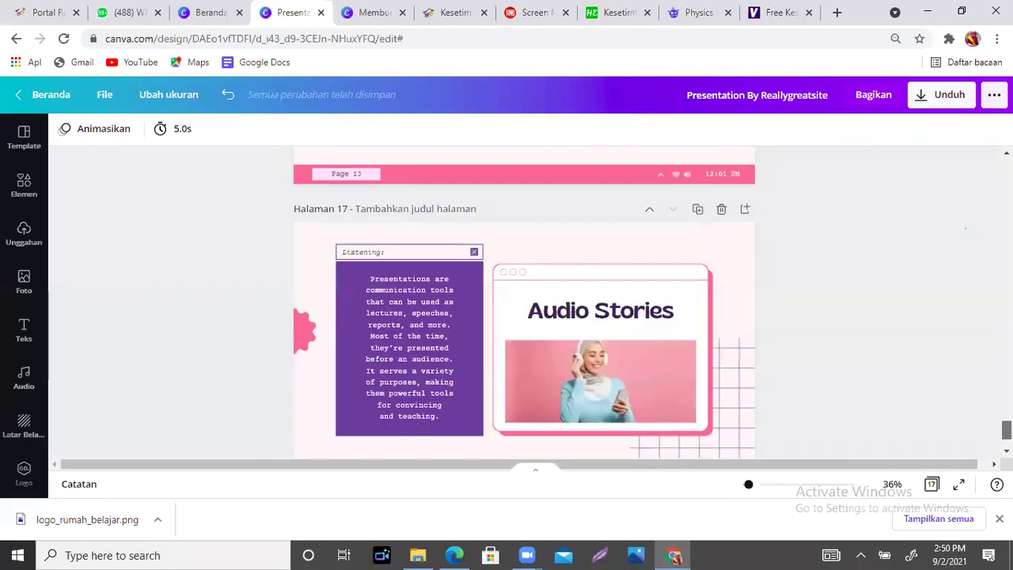
{"action": "scroll", "coordinate": [821, 327], "scroll_direction": "up", "scroll_amount": 1}
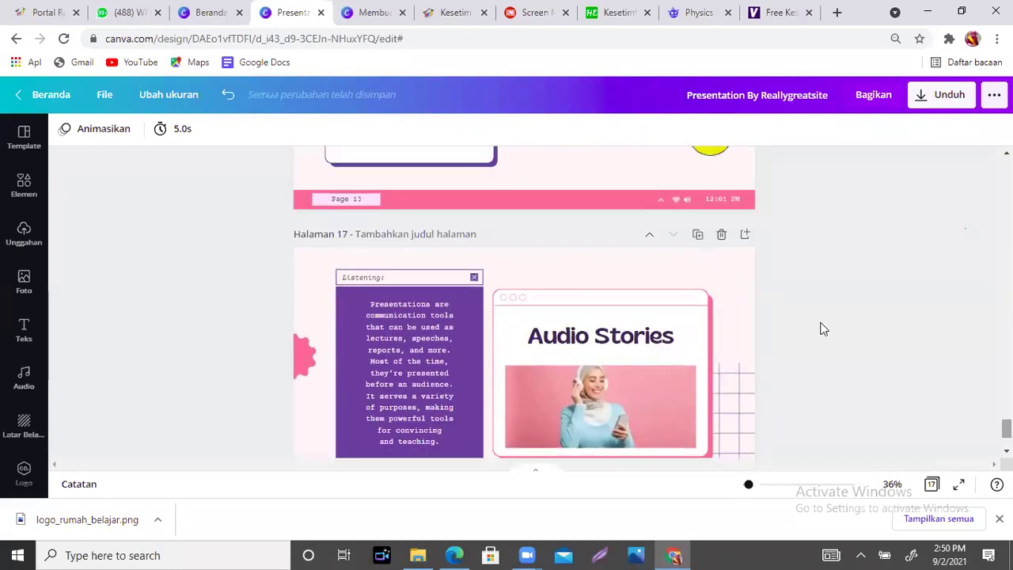
- Delete the Audio Stories, Classic Literatures and Short Stories pages at the end of the presentation
{"action": "left_click", "coordinate": [721, 234]}
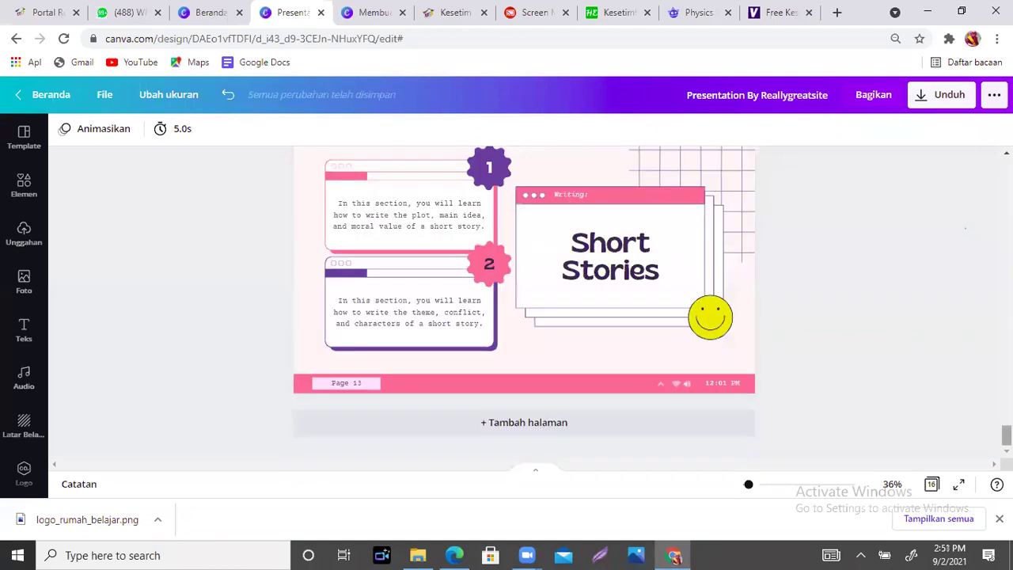
{"action": "scroll", "coordinate": [859, 318], "scroll_direction": "up", "scroll_amount": 10}
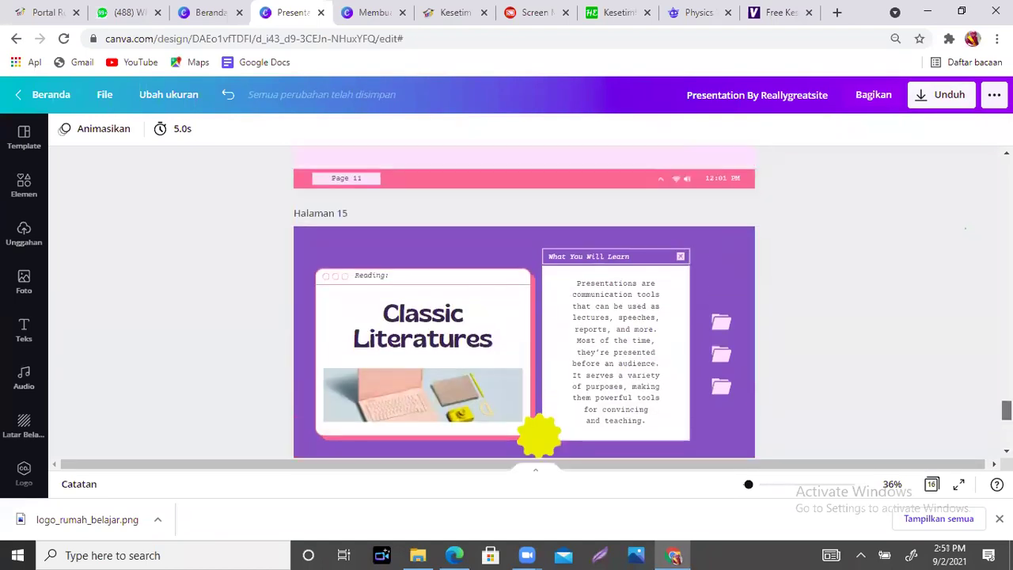
{"action": "left_click", "coordinate": [721, 261]}
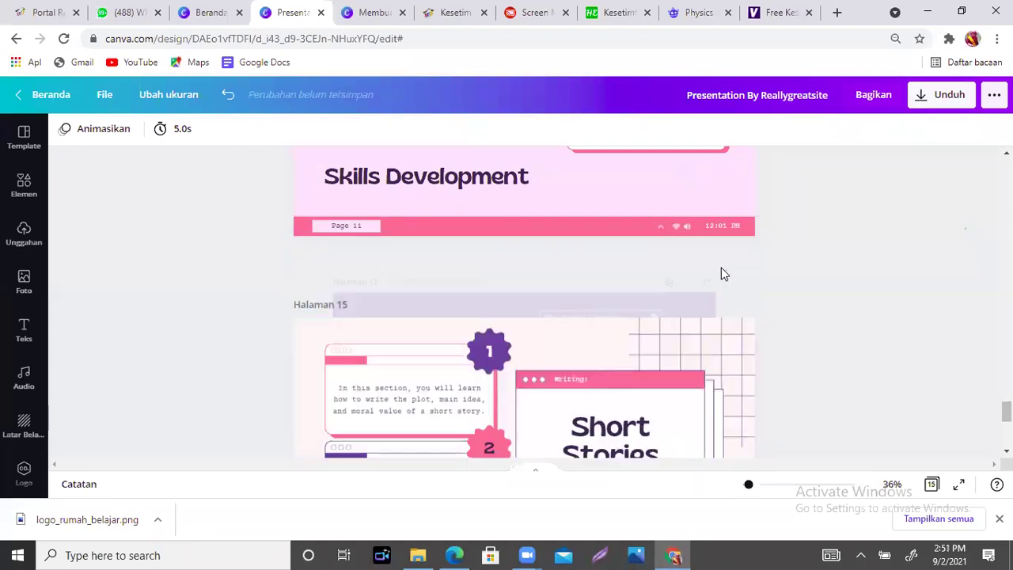
{"action": "left_click", "coordinate": [721, 261]}
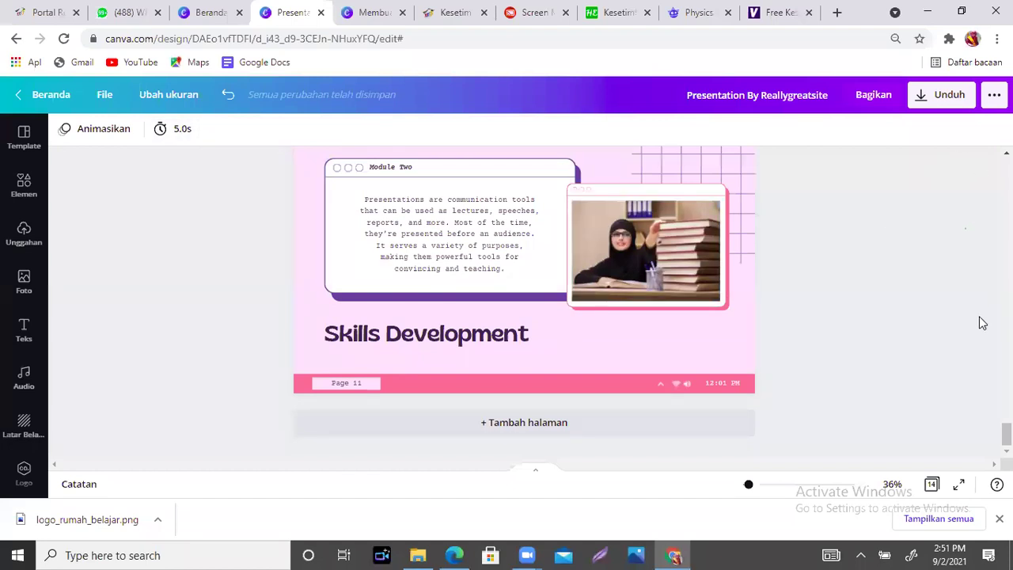
- Download the presentation as PDF Standar and dismiss the saved-design message
{"action": "left_click", "coordinate": [938, 98]}
{"action": "left_click", "coordinate": [967, 190]}
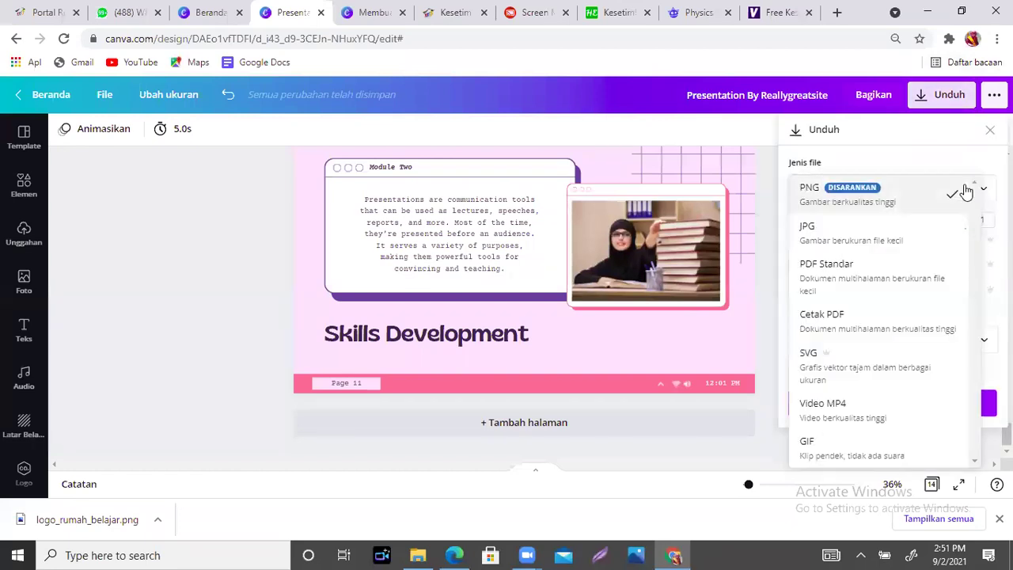
{"action": "left_click", "coordinate": [894, 283]}
{"action": "left_click", "coordinate": [927, 310]}
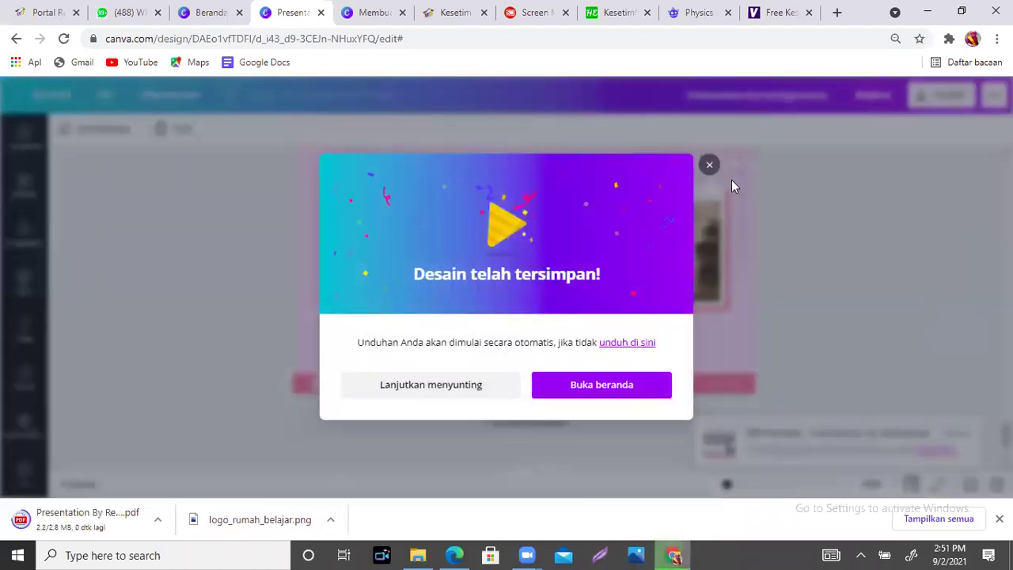
{"action": "left_click", "coordinate": [709, 167]}
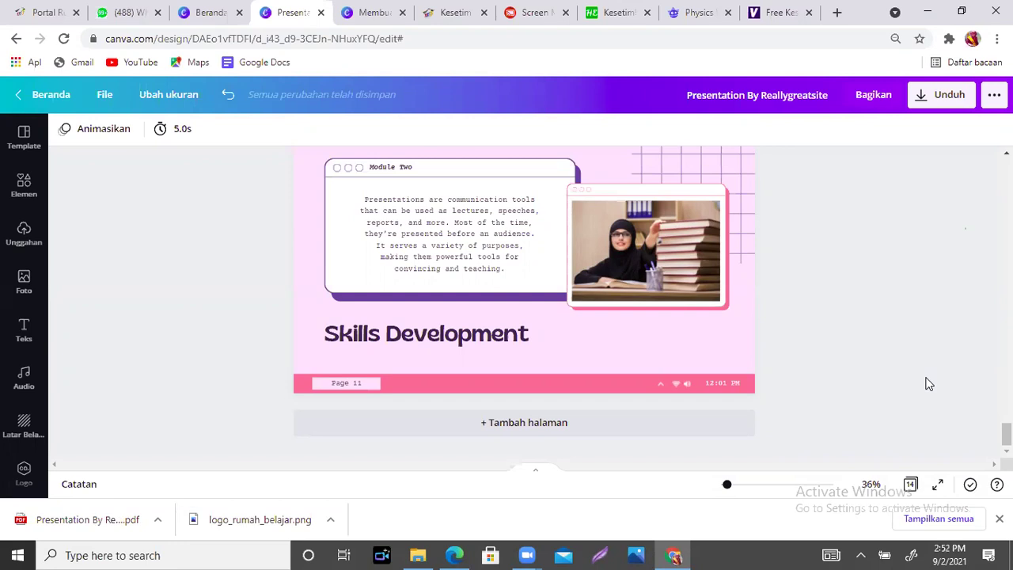
- Add the Mala Vida (Instrumental Version) track from the Bahagia audio category to the presentation
{"action": "left_click_drag", "start_coordinate": [1006, 434], "coordinate": [1006, 280]}
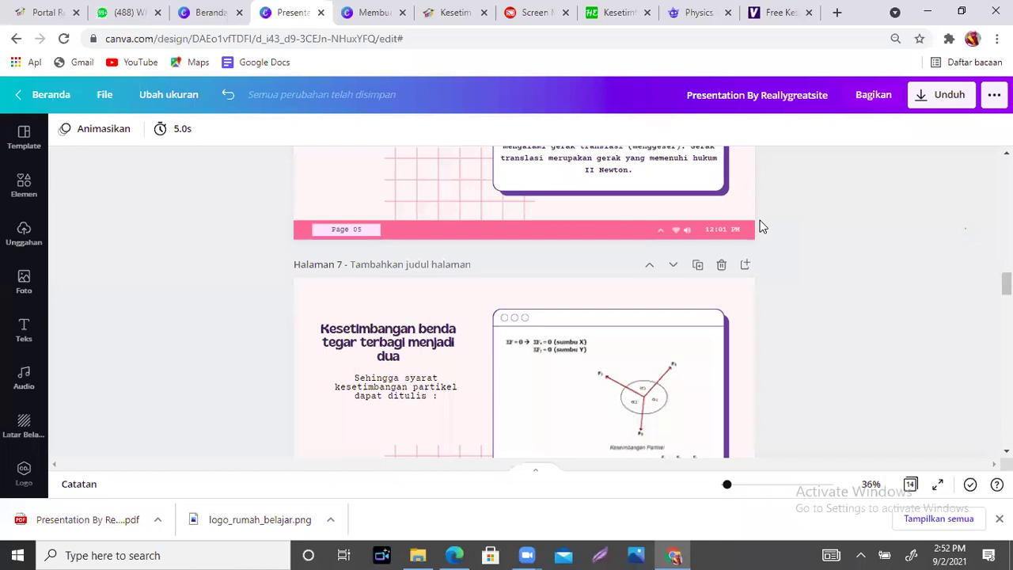
{"action": "left_click", "coordinate": [20, 385]}
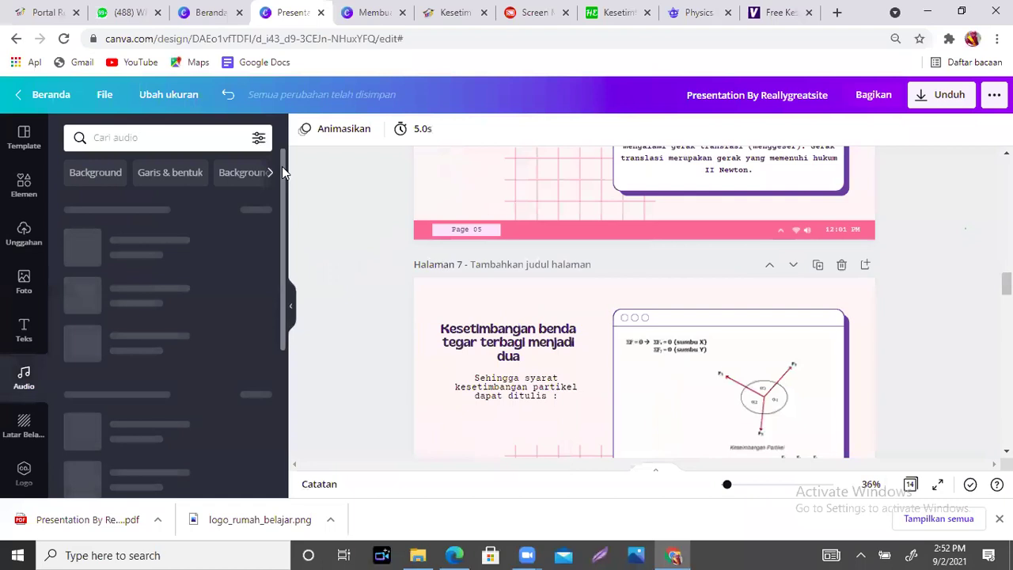
{"action": "scroll", "coordinate": [278, 239], "scroll_direction": "down", "scroll_amount": 2}
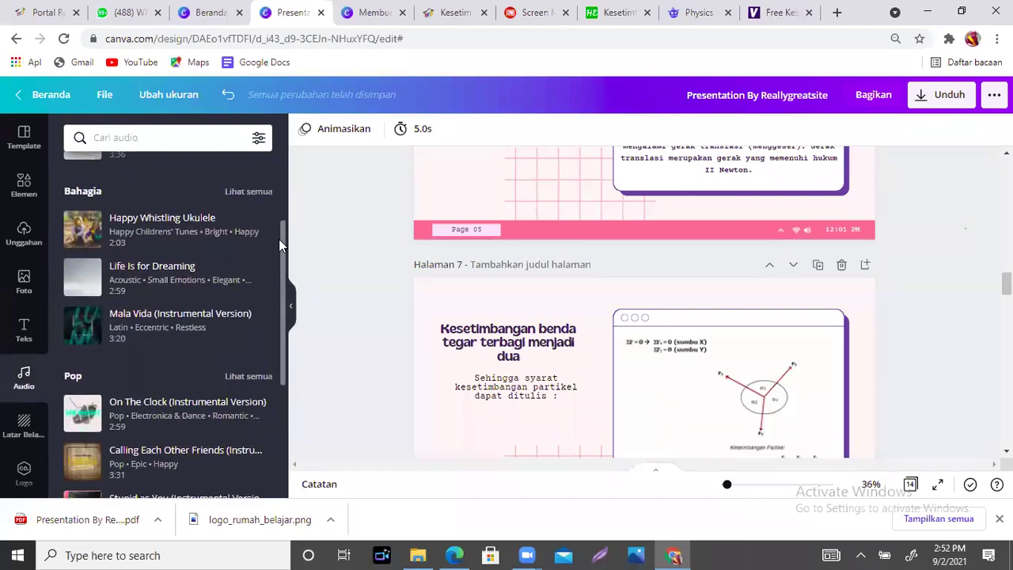
{"action": "left_click", "coordinate": [158, 335]}
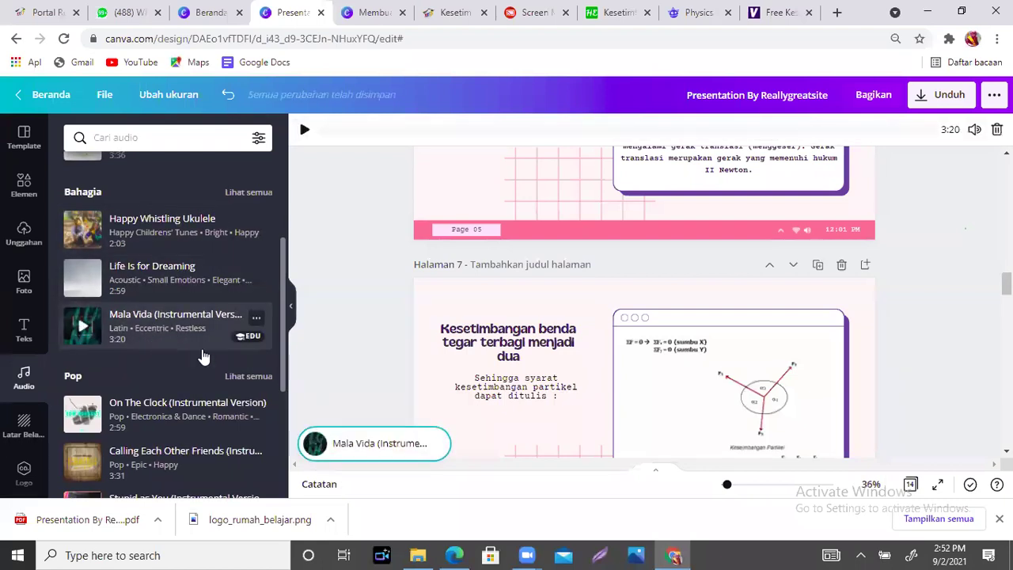
{"action": "left_click", "coordinate": [289, 309]}
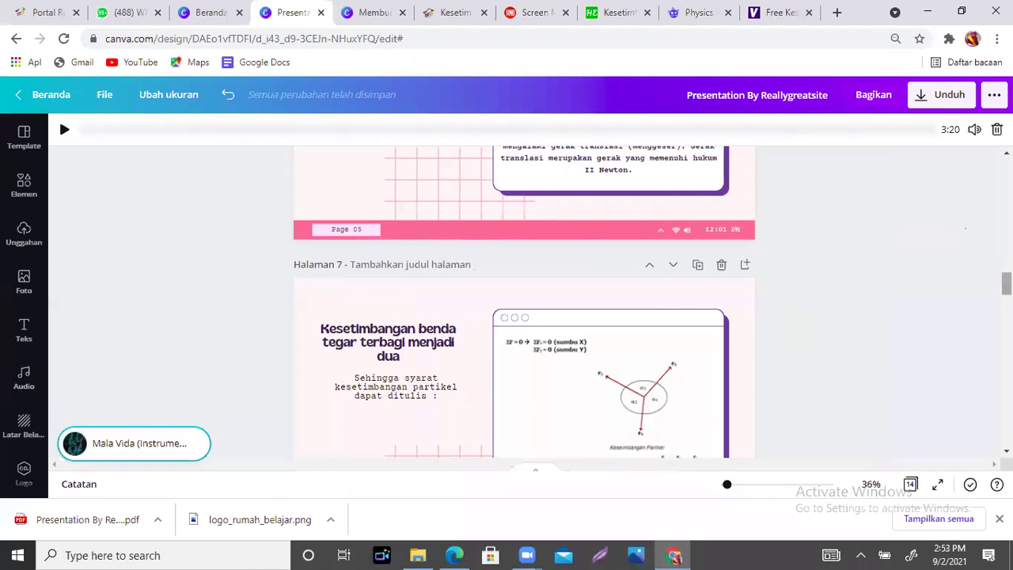
- Lower the volume of the Mala Vida background track
{"action": "scroll", "coordinate": [904, 267], "scroll_direction": "down", "scroll_amount": 2}
{"action": "scroll", "coordinate": [942, 150], "scroll_direction": "up", "scroll_amount": 3}
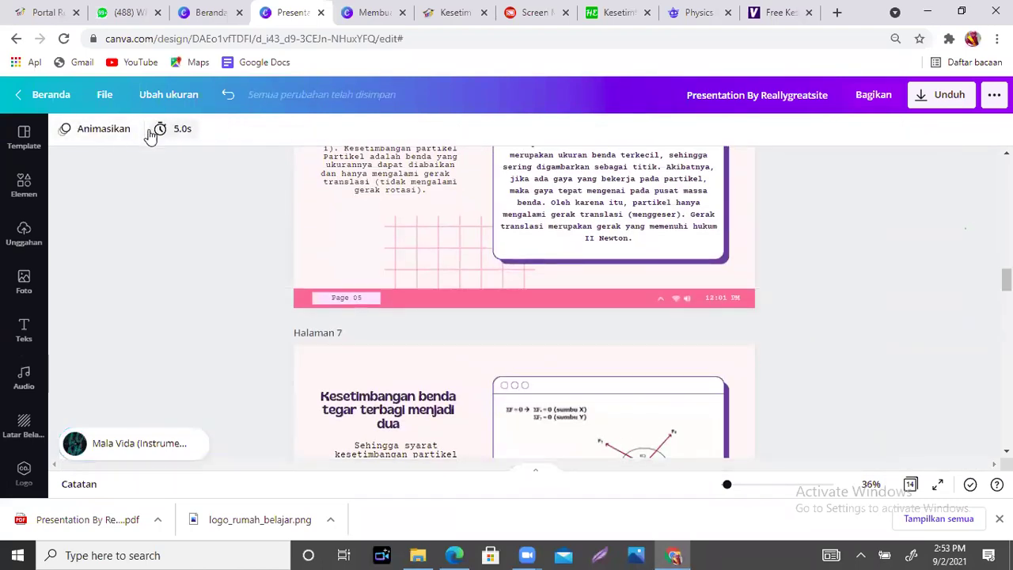
{"action": "left_click", "coordinate": [116, 446]}
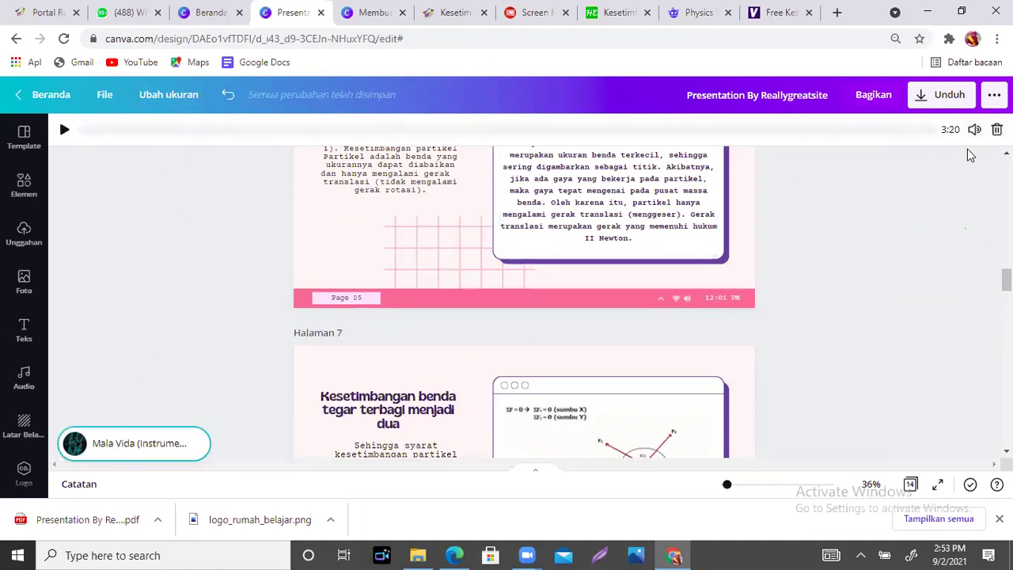
{"action": "left_click", "coordinate": [140, 353]}
{"action": "left_click", "coordinate": [125, 446]}
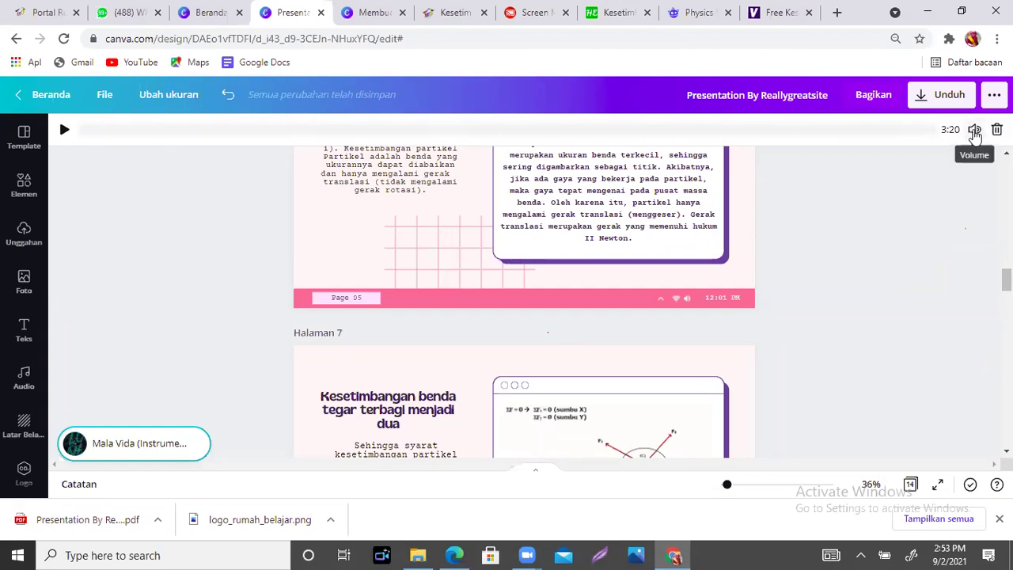
{"action": "left_click", "coordinate": [974, 131]}
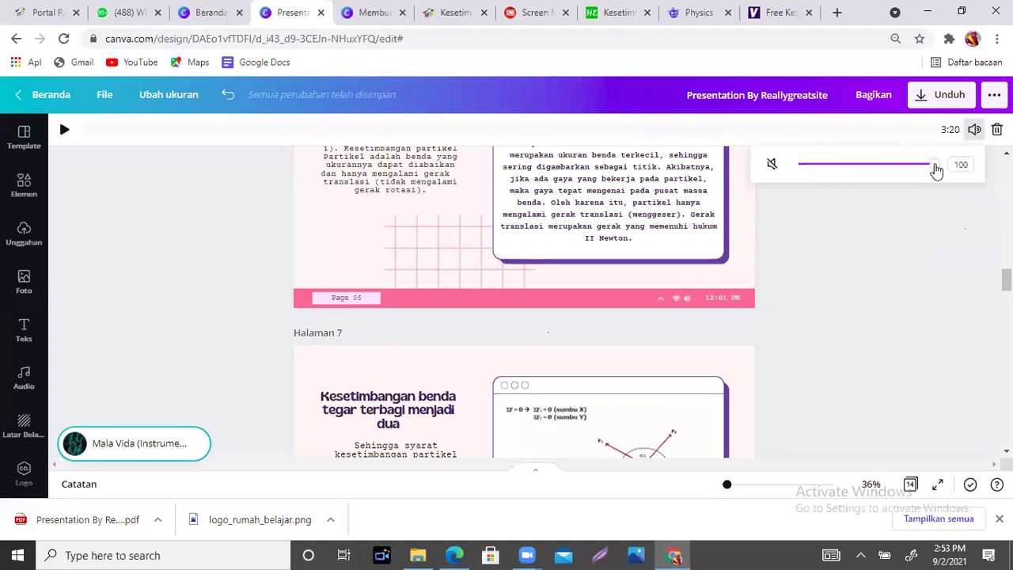
{"action": "left_click_drag", "start_coordinate": [936, 170], "coordinate": [818, 174]}
{"action": "left_click", "coordinate": [888, 244]}
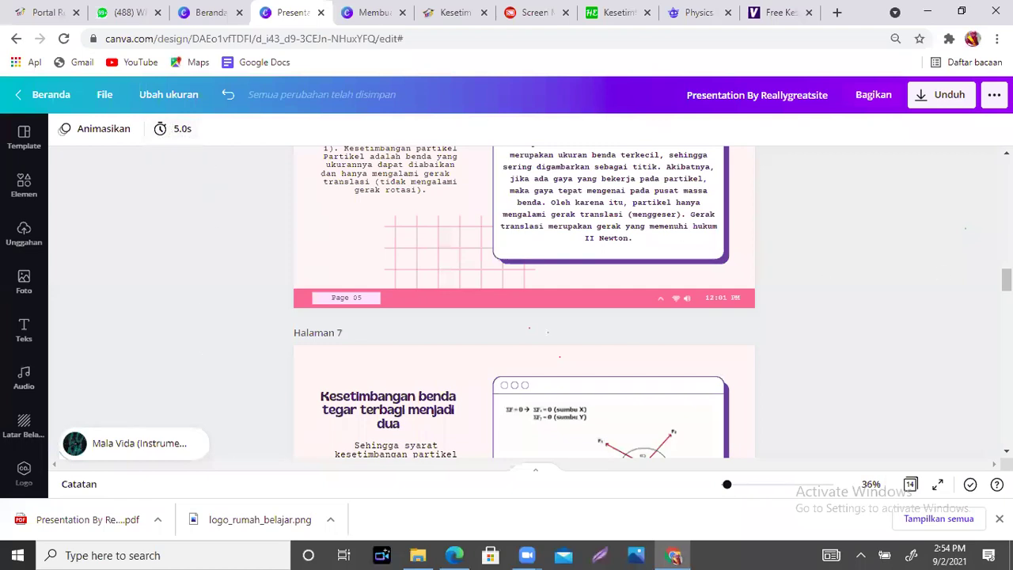
- Try display times of 4.5 and 5.5 seconds for page 1
{"action": "scroll", "coordinate": [433, 279], "scroll_direction": "up", "scroll_amount": 5}
{"action": "scroll", "coordinate": [433, 279], "scroll_direction": "up", "scroll_amount": 10}
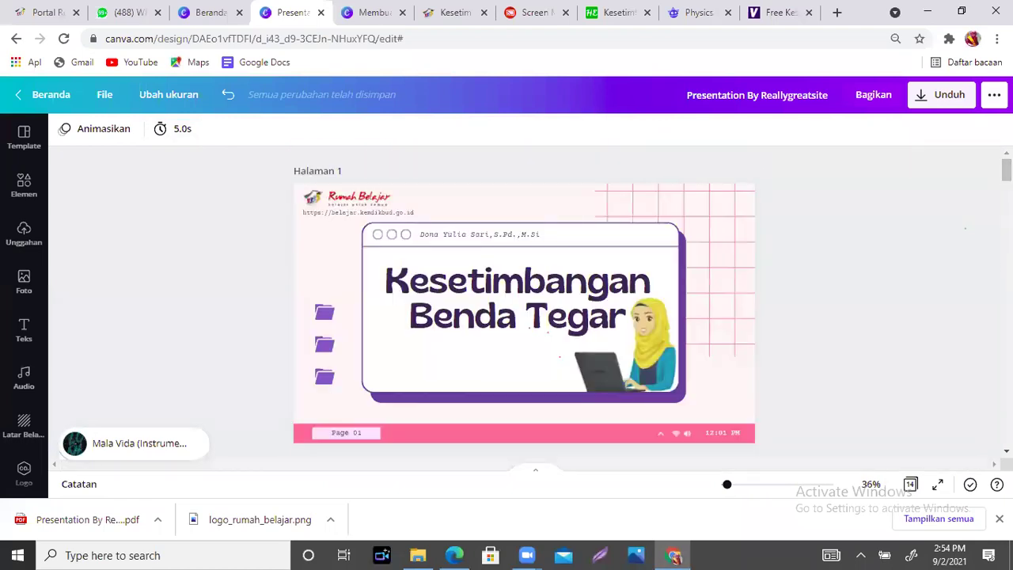
{"action": "left_click", "coordinate": [530, 201]}
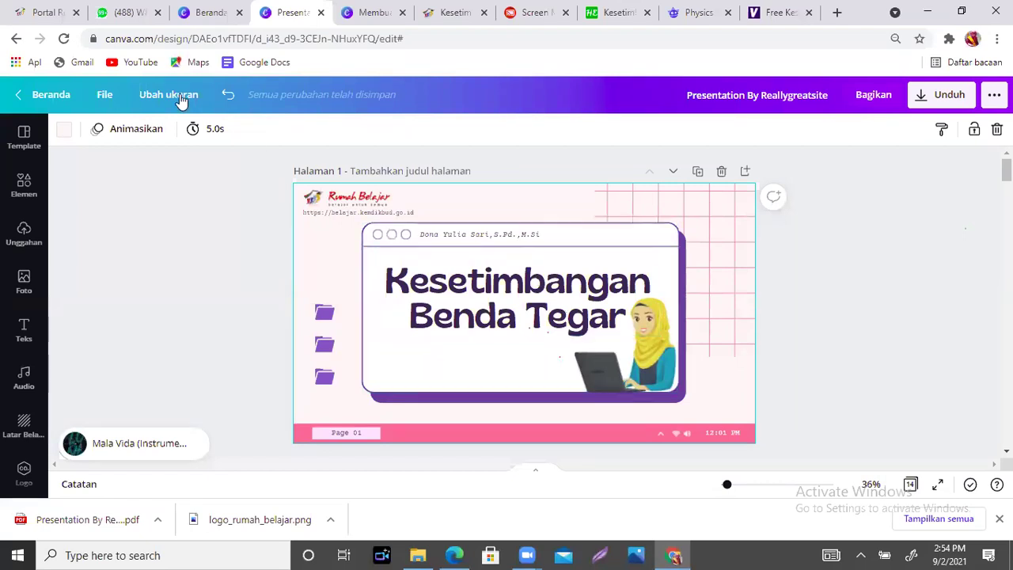
{"action": "left_click", "coordinate": [209, 129]}
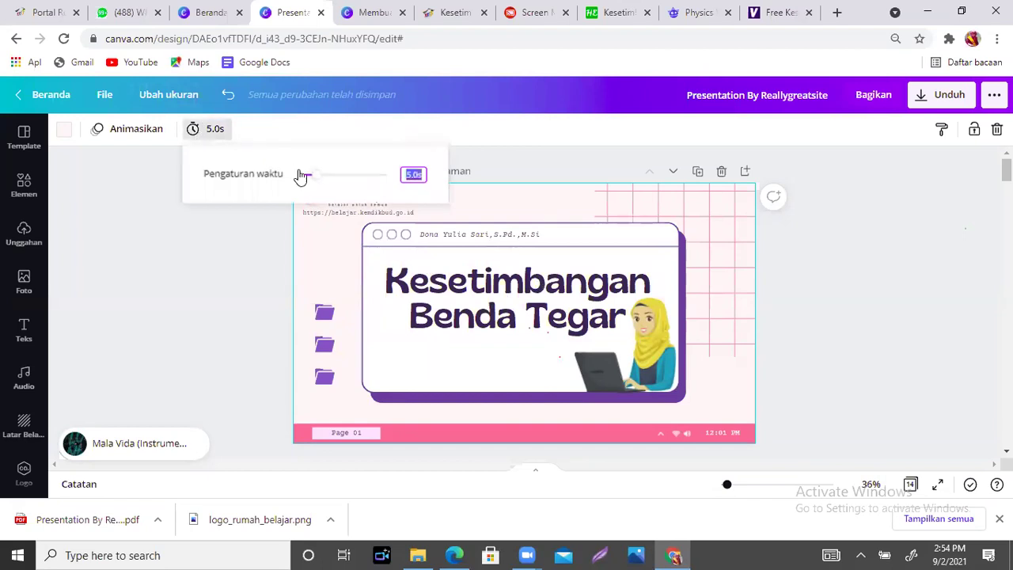
{"action": "mouse_move", "coordinate": [316, 184]}
{"action": "left_mouse_down"}
{"action": "mouse_move", "coordinate": [387, 181]}
{"action": "mouse_move", "coordinate": [315, 177]}
{"action": "left_mouse_up"}
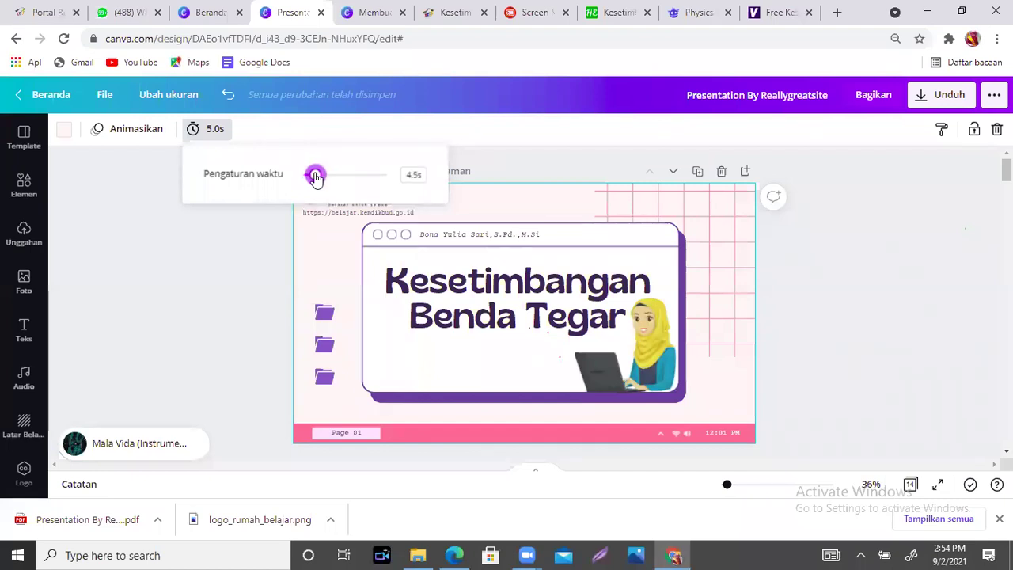
{"action": "left_click_drag", "start_coordinate": [315, 177], "coordinate": [319, 177]}
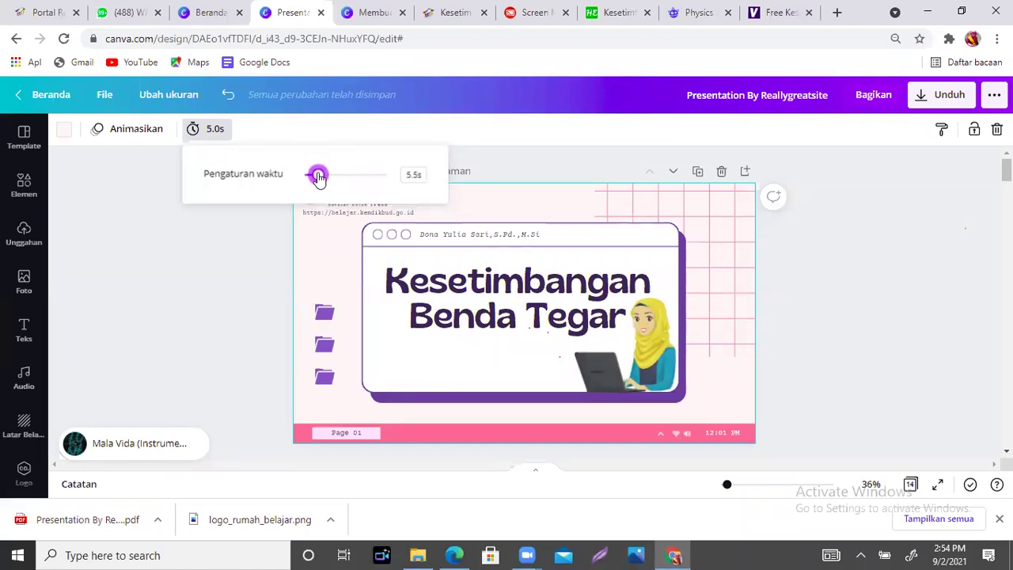
{"action": "left_click", "coordinate": [565, 154]}
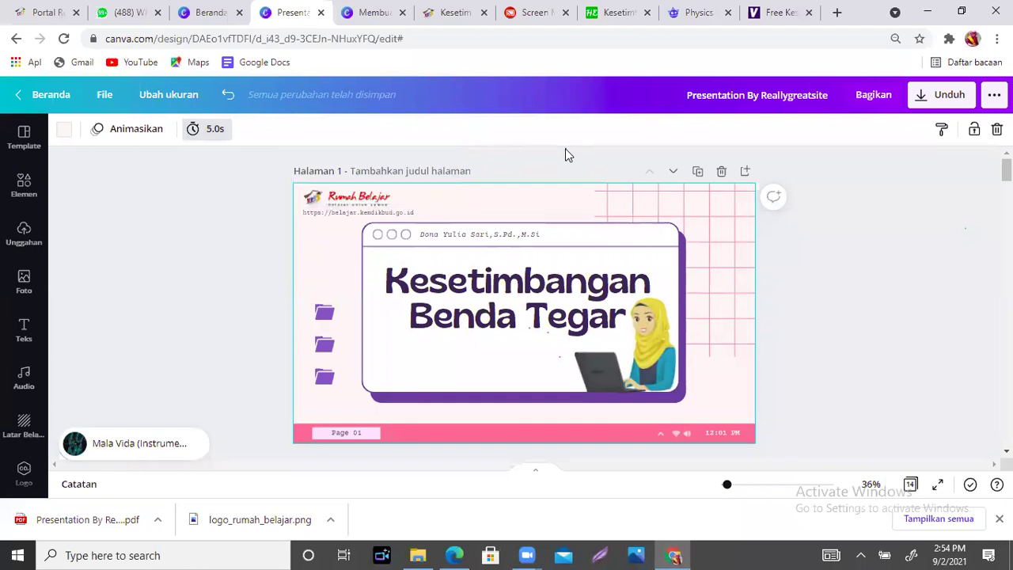
- Examine the animation choices for page 1 as a whole, its title text and the woman-with-laptop illustration
{"action": "scroll", "coordinate": [522, 301], "scroll_direction": "down", "scroll_amount": 2}
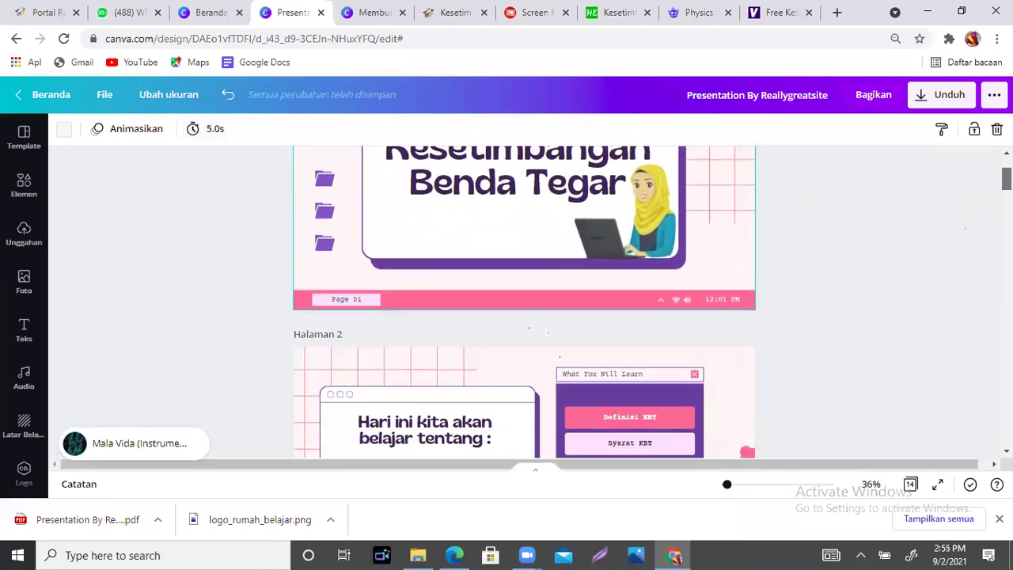
{"action": "scroll", "coordinate": [524, 302], "scroll_direction": "down", "scroll_amount": 4}
{"action": "scroll", "coordinate": [524, 302], "scroll_direction": "up", "scroll_amount": 4}
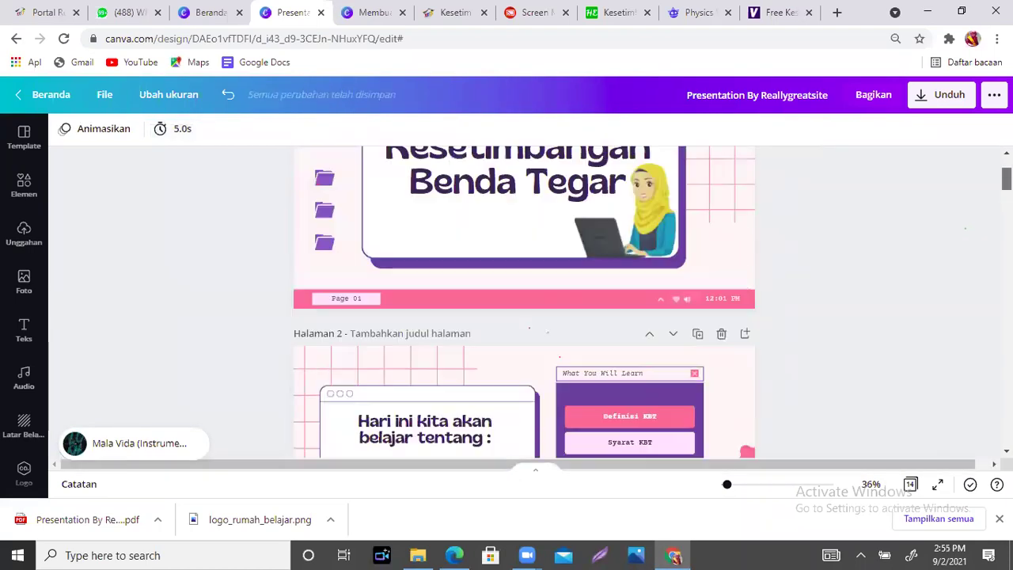
{"action": "scroll", "coordinate": [558, 214], "scroll_direction": "up", "scroll_amount": 2}
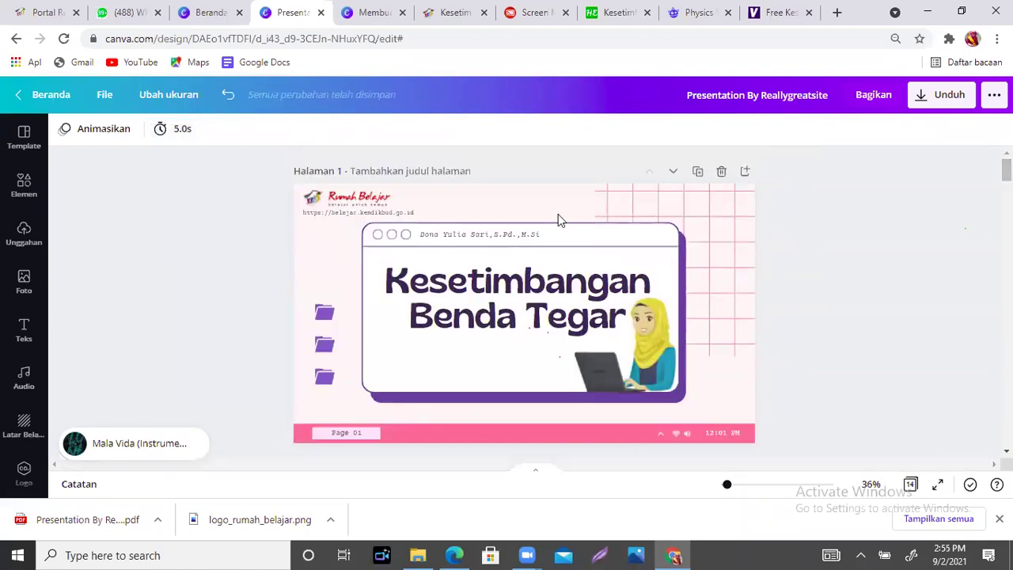
{"action": "left_click", "coordinate": [467, 286]}
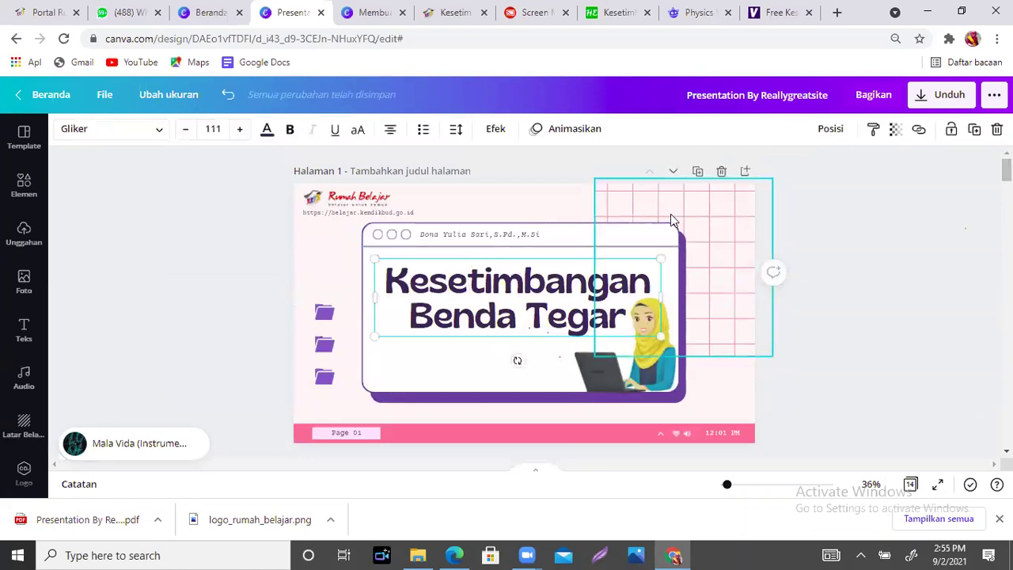
{"action": "left_click", "coordinate": [509, 199]}
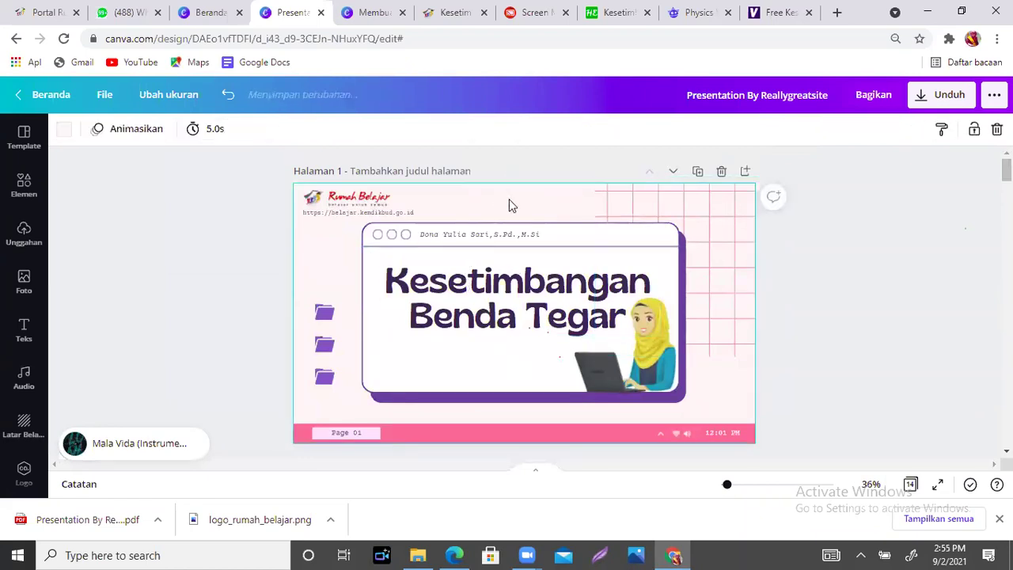
{"action": "left_click", "coordinate": [145, 131]}
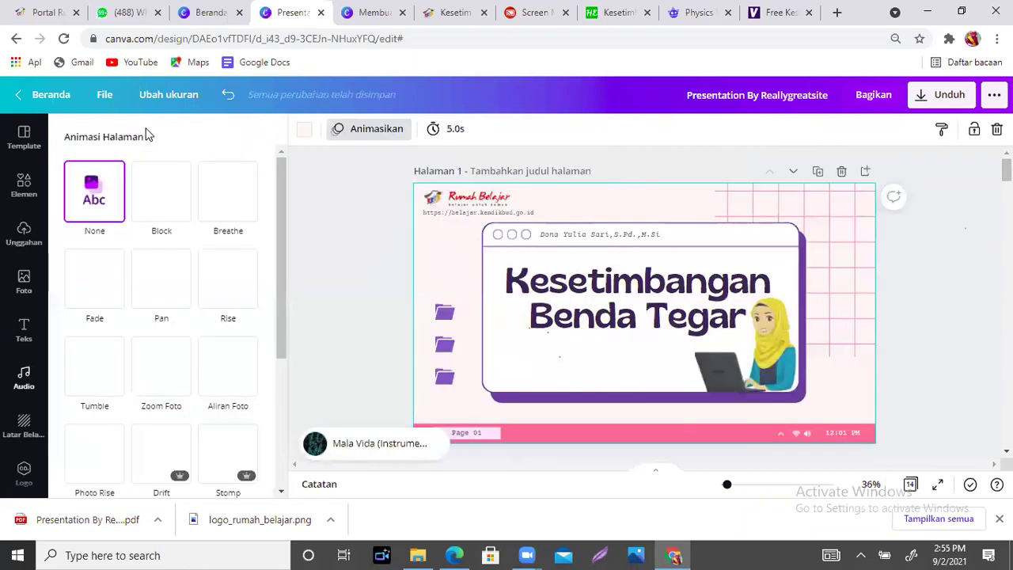
{"action": "left_click", "coordinate": [565, 307]}
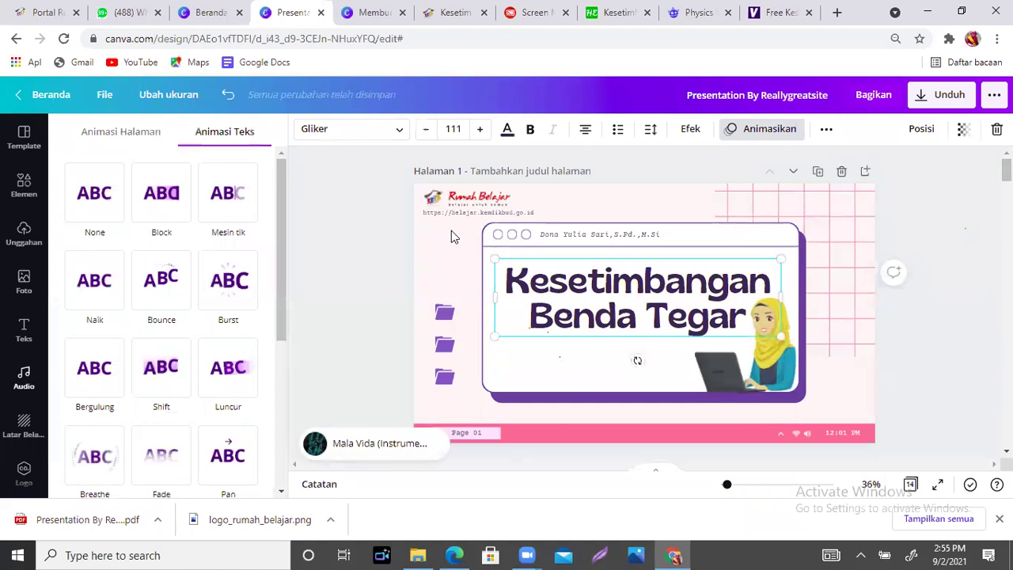
{"action": "left_click", "coordinate": [755, 353]}
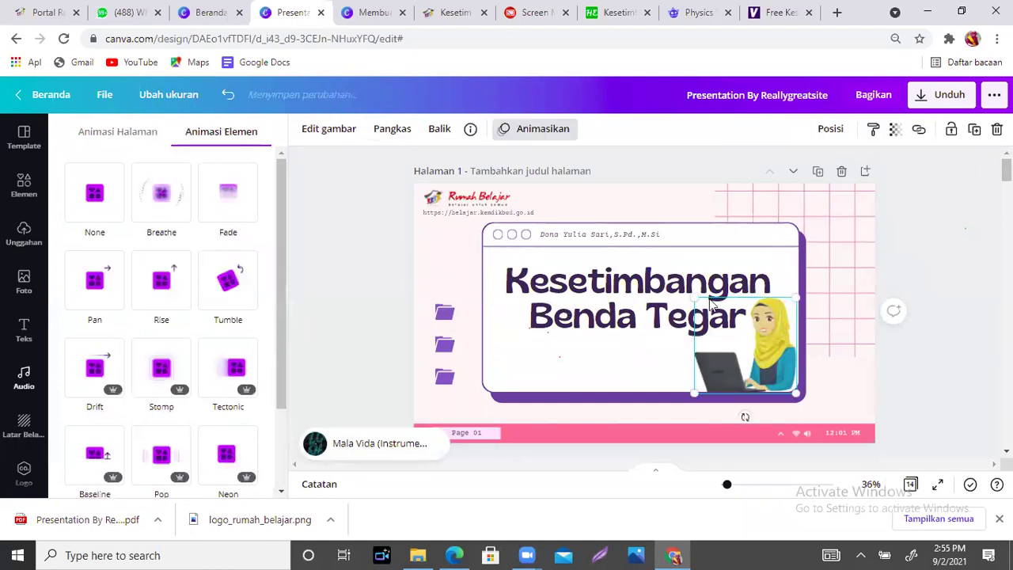
{"action": "left_click", "coordinate": [657, 212]}
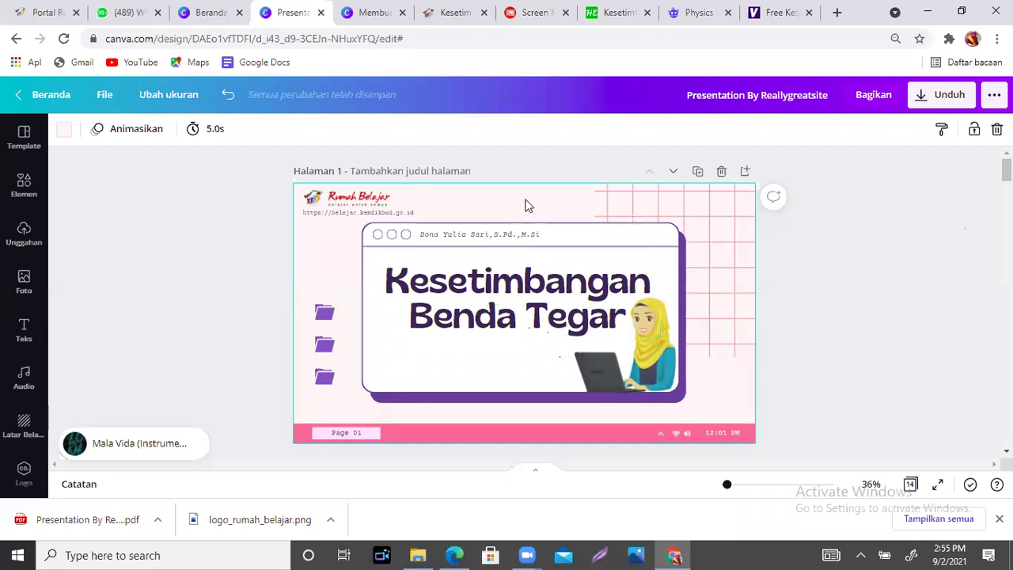
- Inspect the title, name line and woman-with-laptop illustration on page 1, and view the title's text animation choices
{"action": "left_click", "coordinate": [511, 289]}
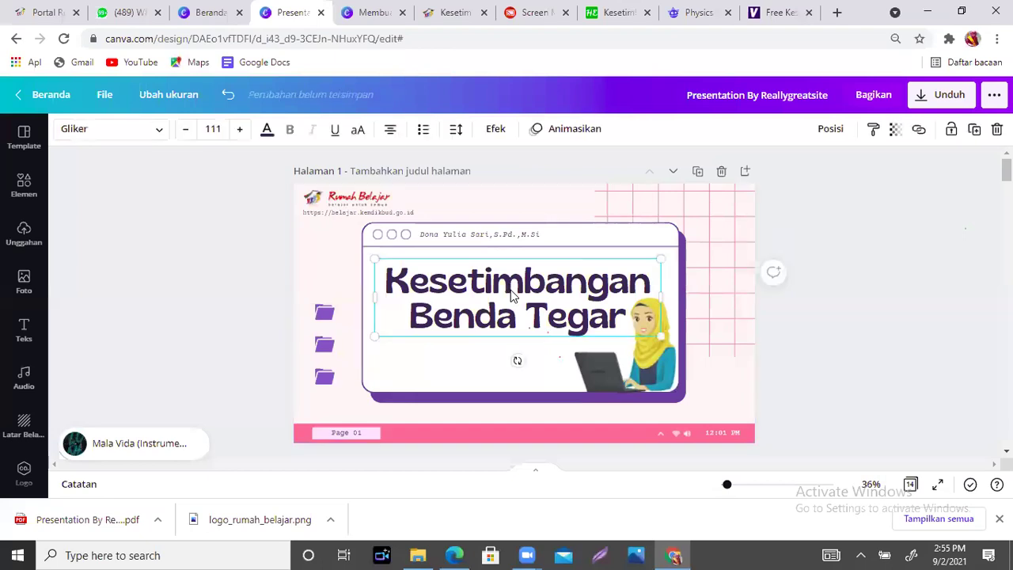
{"action": "left_click", "coordinate": [486, 238]}
{"action": "left_click", "coordinate": [486, 238]}
{"action": "left_click", "coordinate": [513, 331]}
{"action": "left_click", "coordinate": [609, 358]}
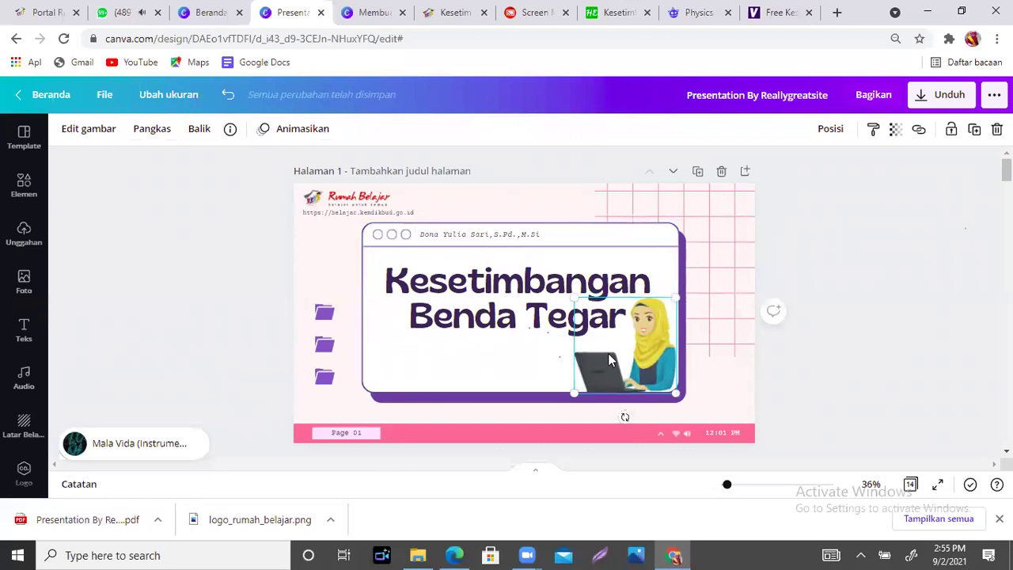
{"action": "left_click", "coordinate": [525, 316]}
{"action": "left_click", "coordinate": [563, 129]}
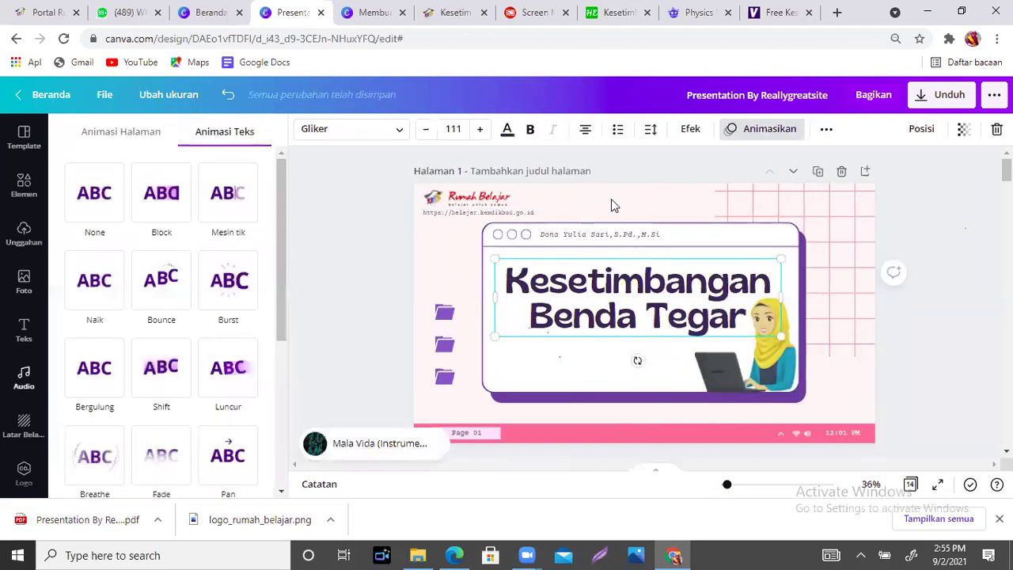
{"action": "left_click", "coordinate": [612, 204]}
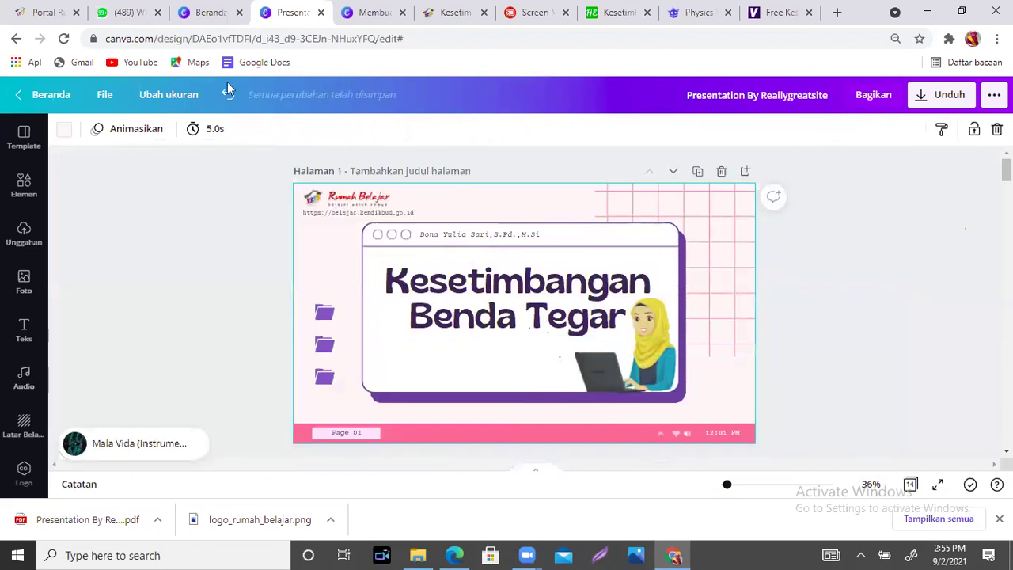
- Try the Zoom Foto page animation on page 1, and apply Stomp in its place
{"action": "left_click", "coordinate": [130, 133]}
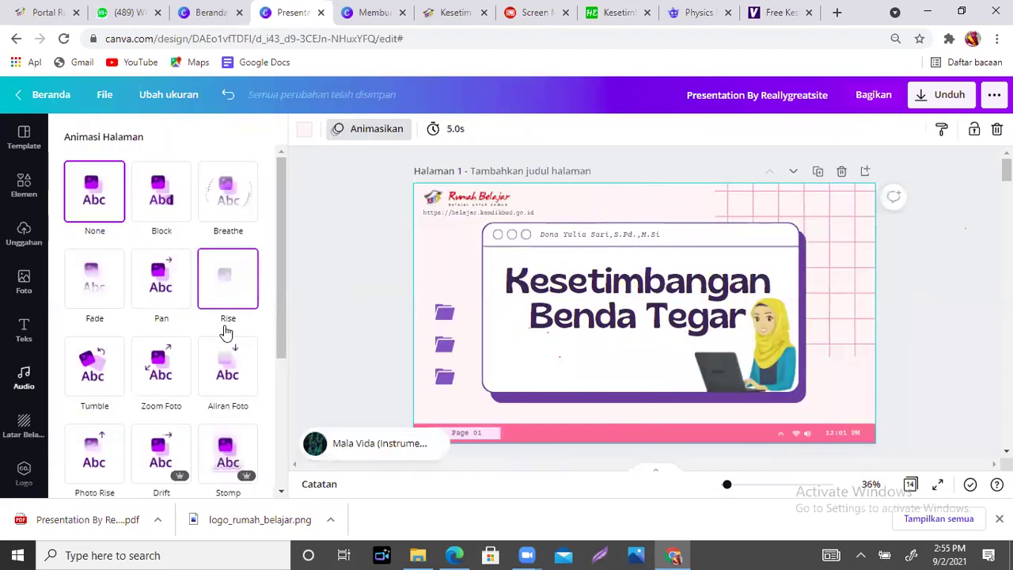
{"action": "left_click", "coordinate": [155, 369]}
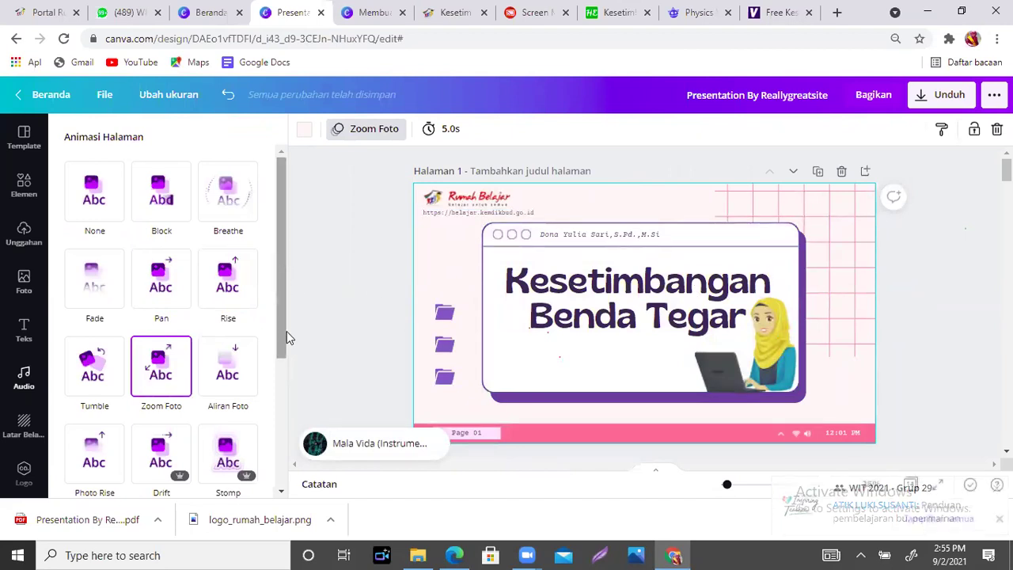
{"action": "left_click_drag", "start_coordinate": [280, 289], "coordinate": [278, 363]}
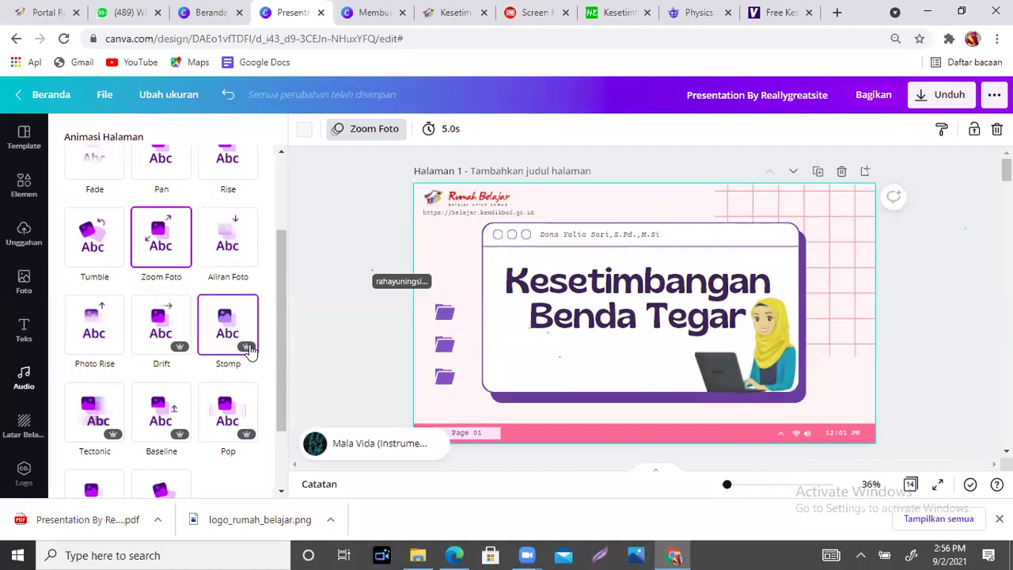
{"action": "left_click", "coordinate": [248, 351]}
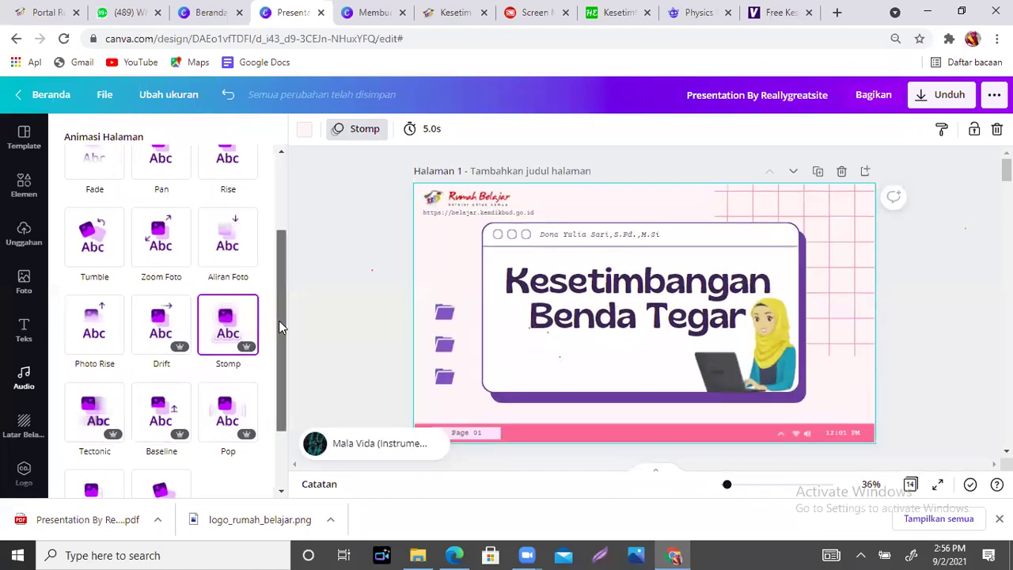
{"action": "left_click_drag", "start_coordinate": [279, 320], "coordinate": [290, 385]}
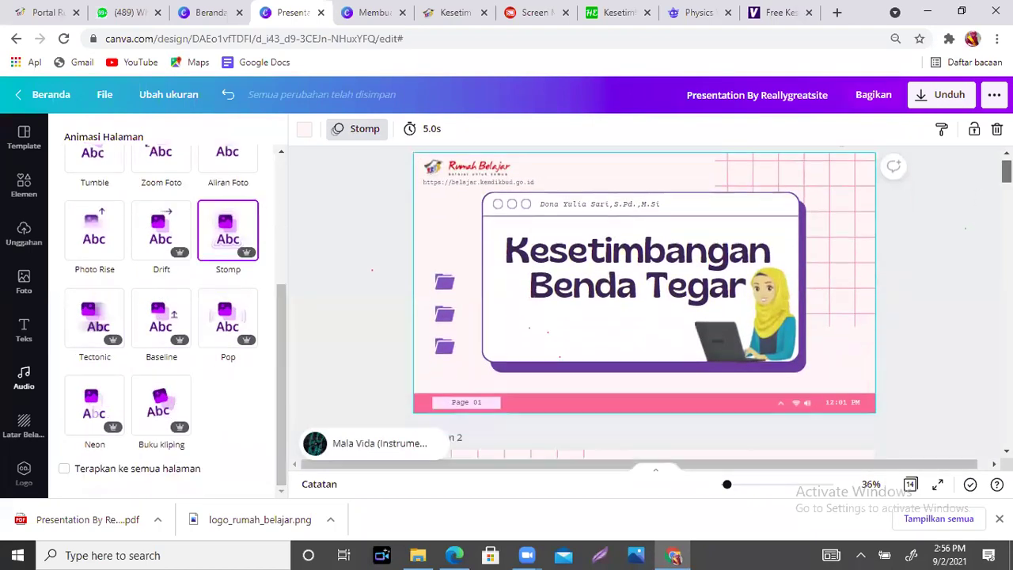
{"action": "key", "text": "Escape"}
{"action": "scroll", "coordinate": [523, 301], "scroll_direction": "down", "scroll_amount": 1}
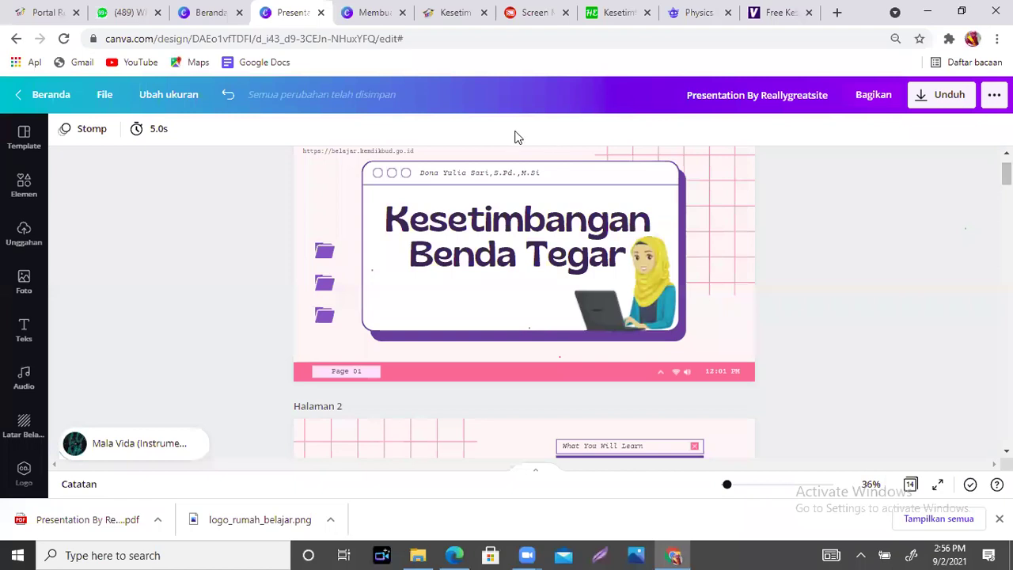
{"action": "left_click", "coordinate": [310, 204]}
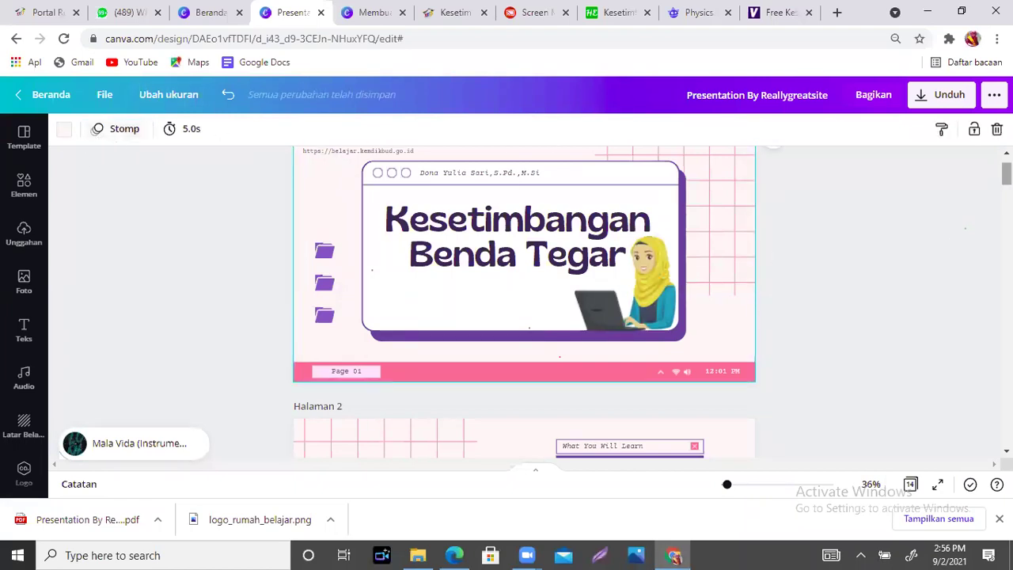
- Apply the Pop page animation to page 2
{"action": "scroll", "coordinate": [1006, 176], "scroll_direction": "down", "scroll_amount": 1}
{"action": "scroll", "coordinate": [749, 256], "scroll_direction": "down", "scroll_amount": 1}
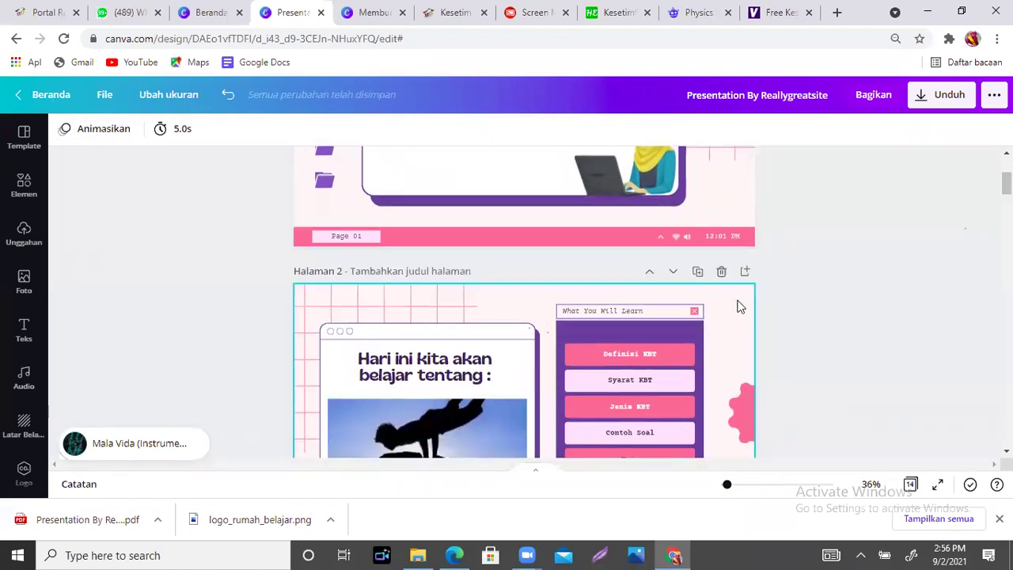
{"action": "left_click", "coordinate": [136, 129]}
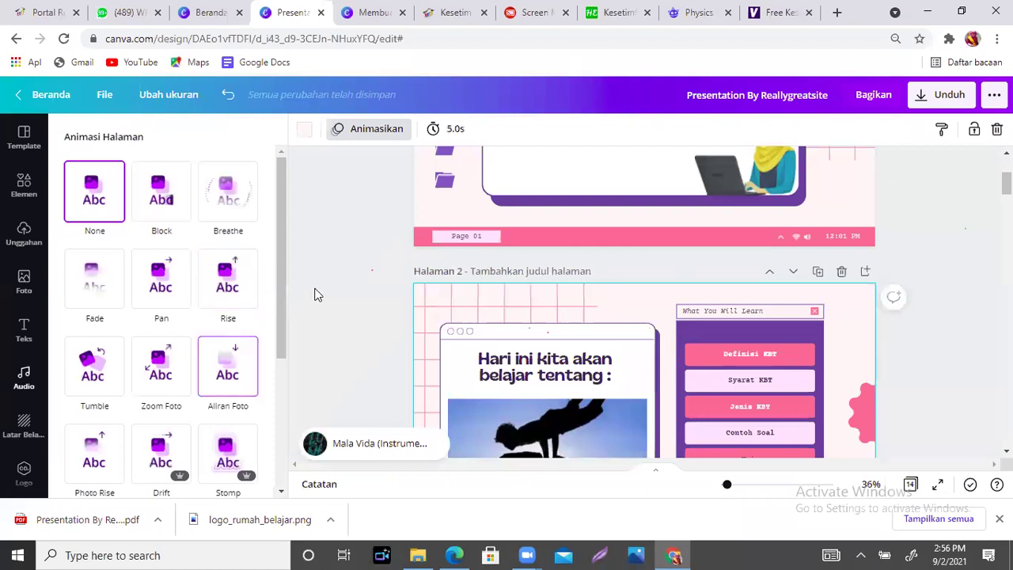
{"action": "left_click_drag", "start_coordinate": [280, 250], "coordinate": [282, 363]}
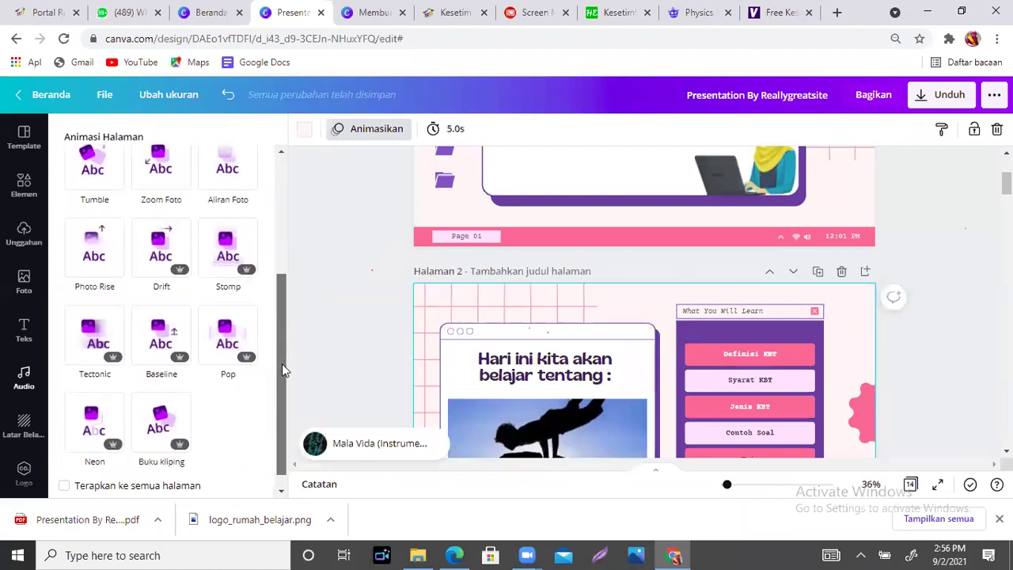
{"action": "left_click", "coordinate": [227, 348]}
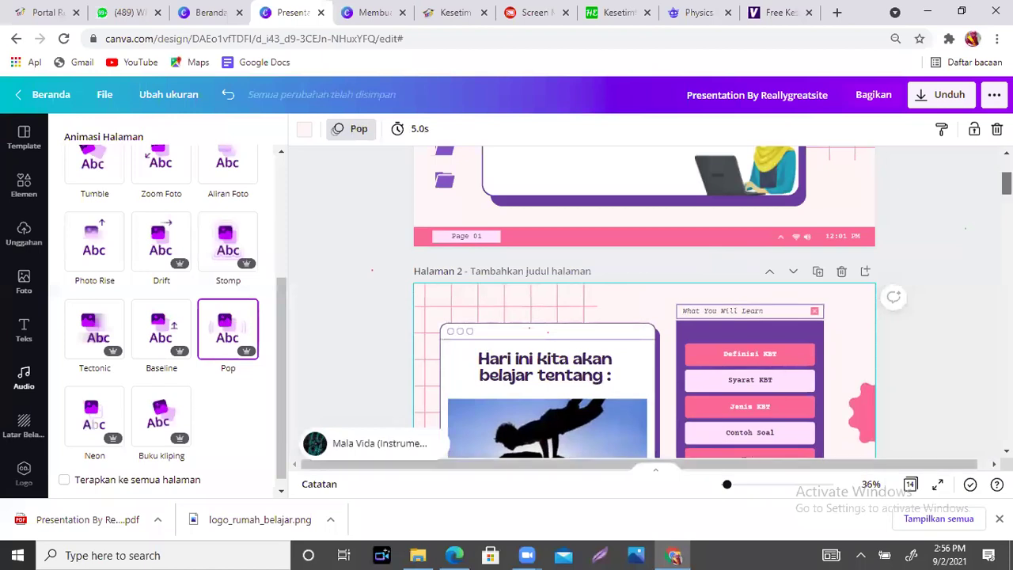
{"action": "left_click", "coordinate": [457, 388]}
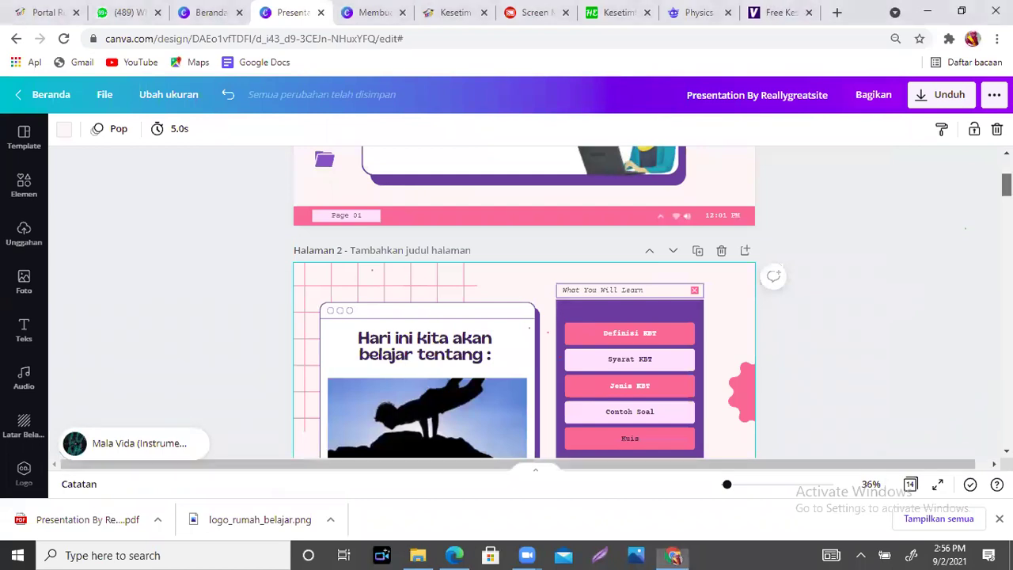
{"action": "key", "text": "Escape"}
- Look through pages 1 to 4 of the presentation
{"action": "scroll", "coordinate": [524, 303], "scroll_direction": "down", "scroll_amount": 1}
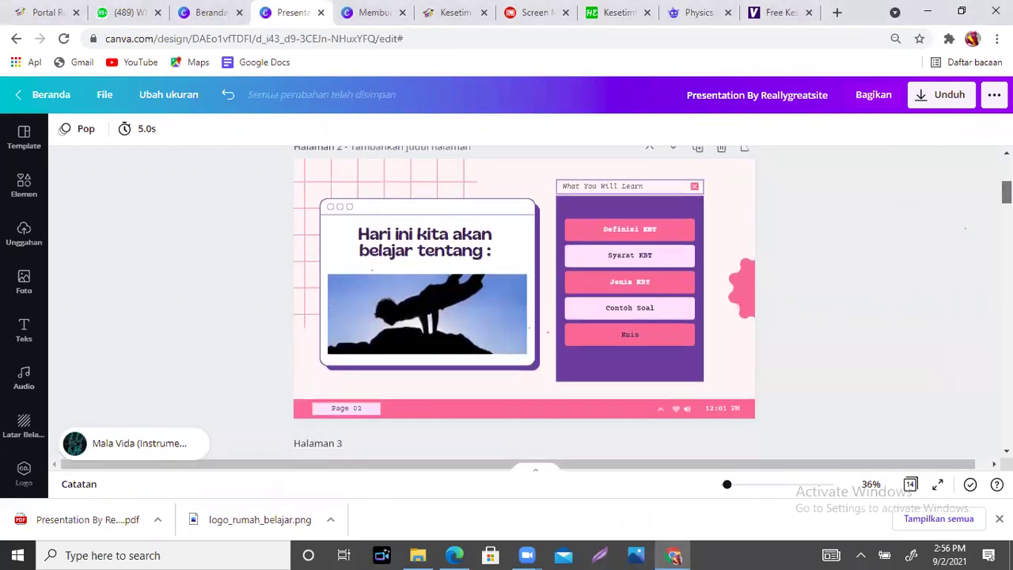
{"action": "scroll", "coordinate": [524, 303], "scroll_direction": "up", "scroll_amount": 4}
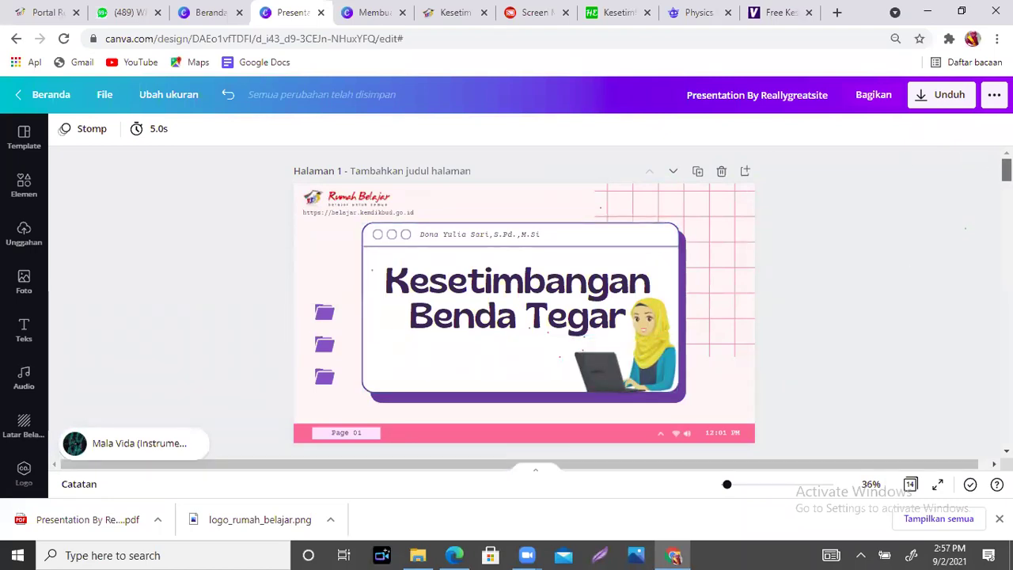
{"action": "scroll", "coordinate": [942, 259], "scroll_direction": "down", "scroll_amount": 6}
{"action": "scroll", "coordinate": [524, 301], "scroll_direction": "down", "scroll_amount": 5}
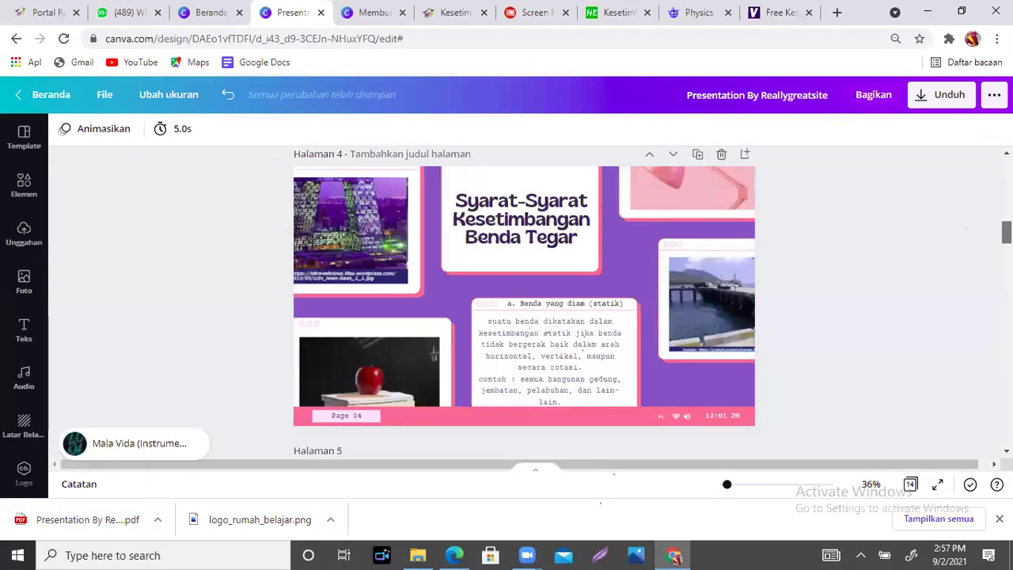
{"action": "scroll", "coordinate": [524, 301], "scroll_direction": "up", "scroll_amount": 10}
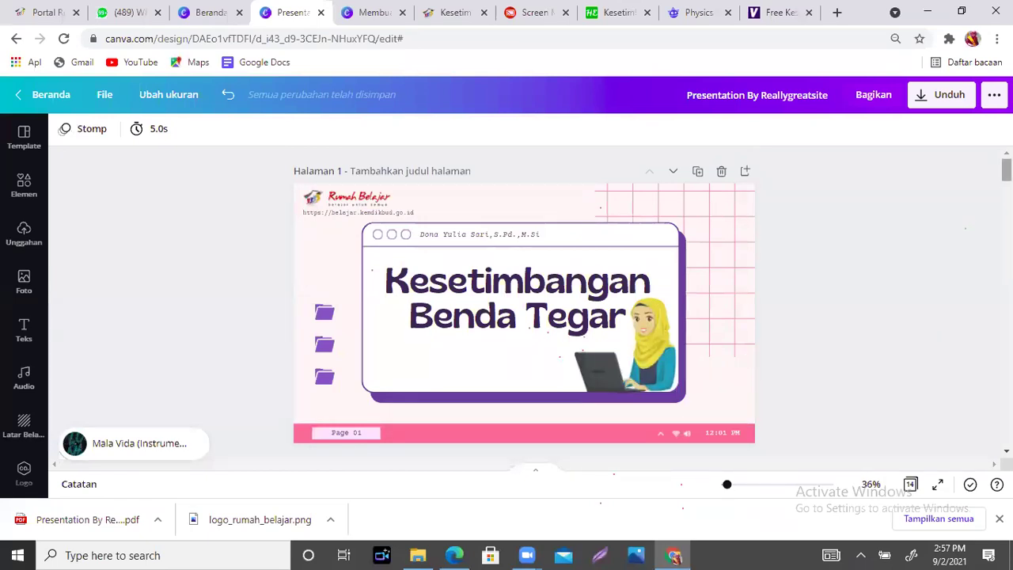
- Browse the audio library from the Bahagia category through Vokal and Ambient to Sedih
{"action": "left_click", "coordinate": [32, 386]}
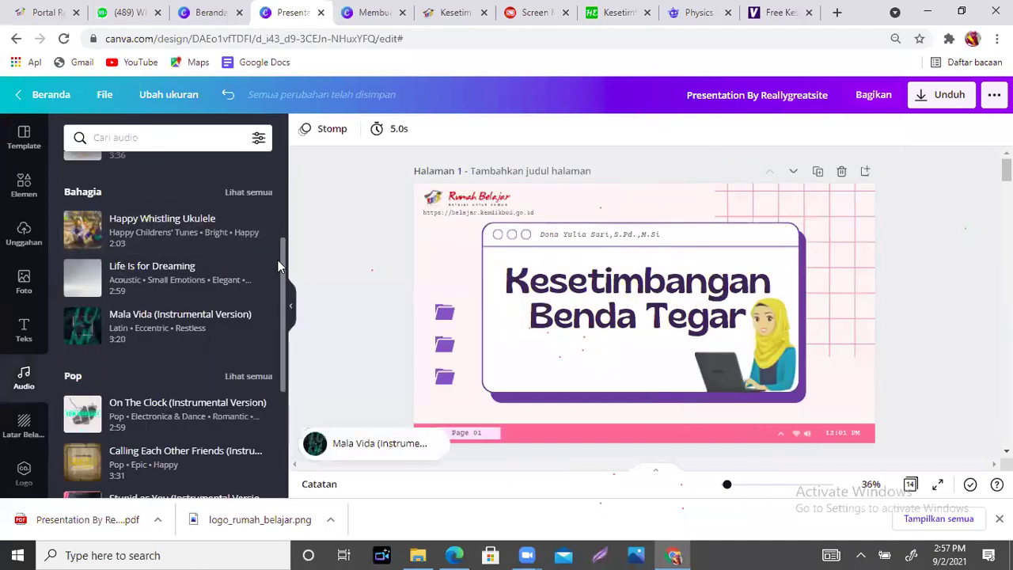
{"action": "left_click_drag", "start_coordinate": [282, 243], "coordinate": [285, 421]}
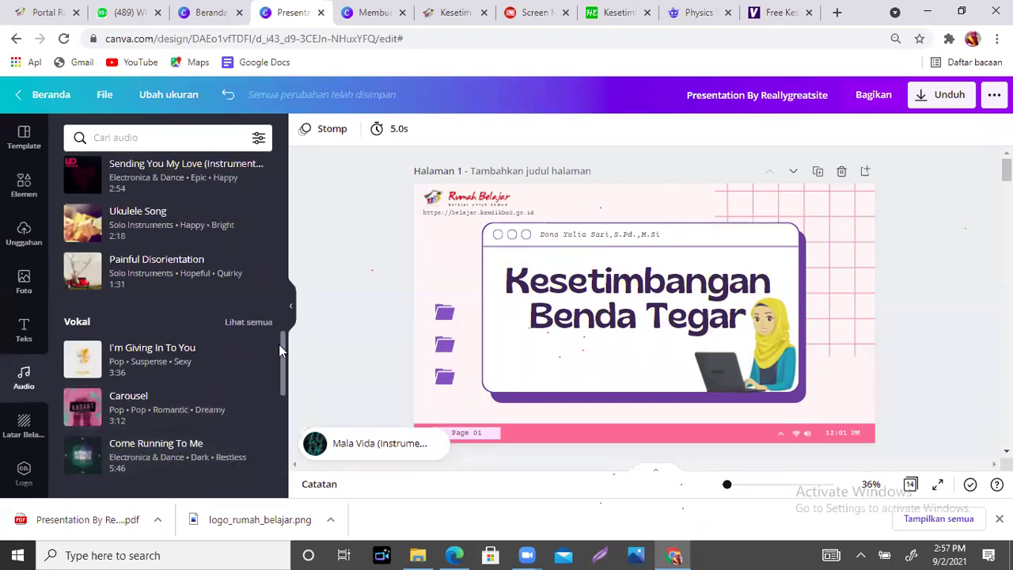
{"action": "left_click_drag", "start_coordinate": [283, 344], "coordinate": [283, 370]}
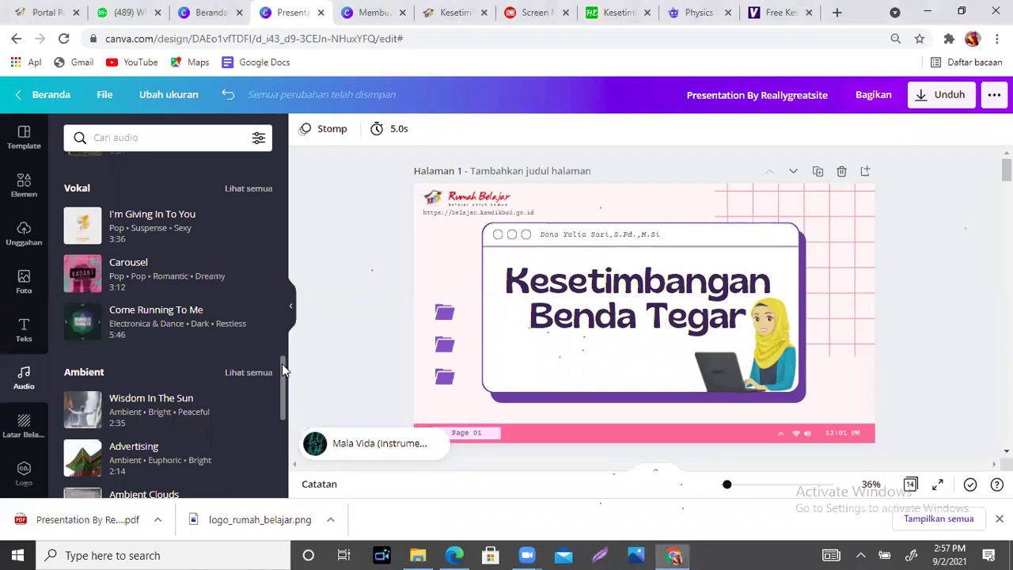
{"action": "left_click_drag", "start_coordinate": [282, 363], "coordinate": [283, 394]}
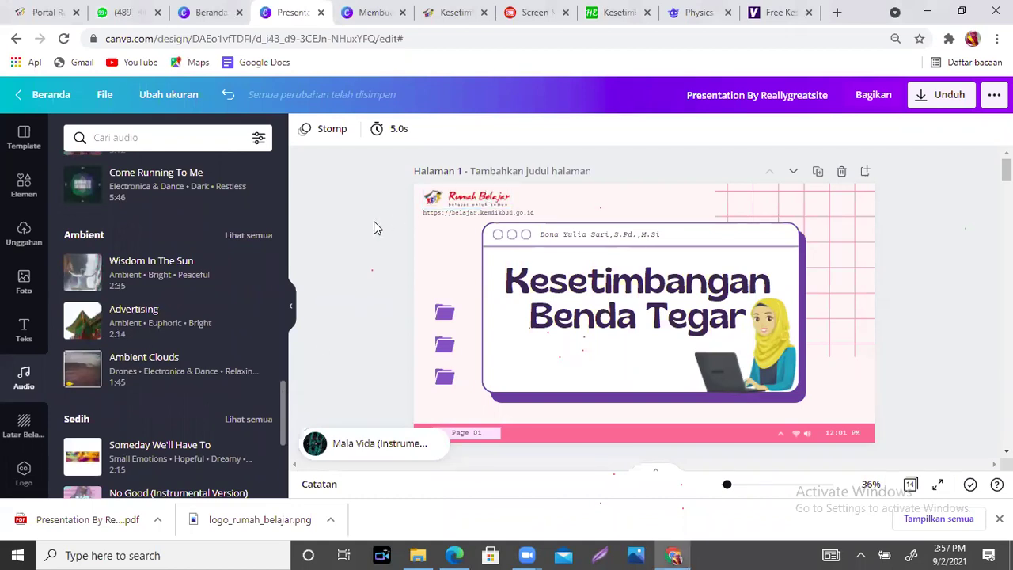
{"action": "scroll", "coordinate": [644, 301], "scroll_direction": "down", "scroll_amount": 5}
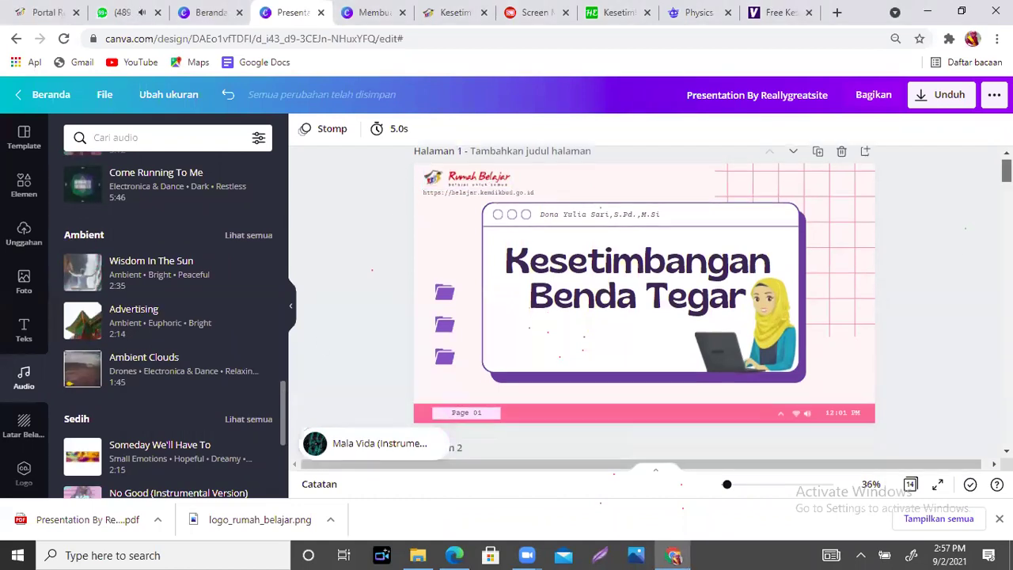
{"action": "scroll", "coordinate": [644, 300], "scroll_direction": "up", "scroll_amount": 5}
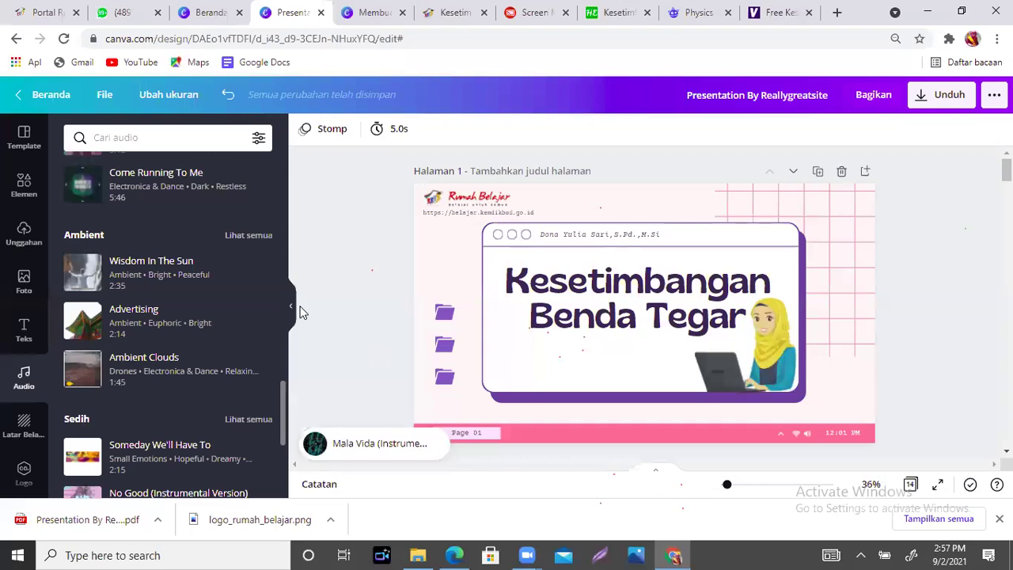
{"action": "left_click", "coordinate": [292, 310]}
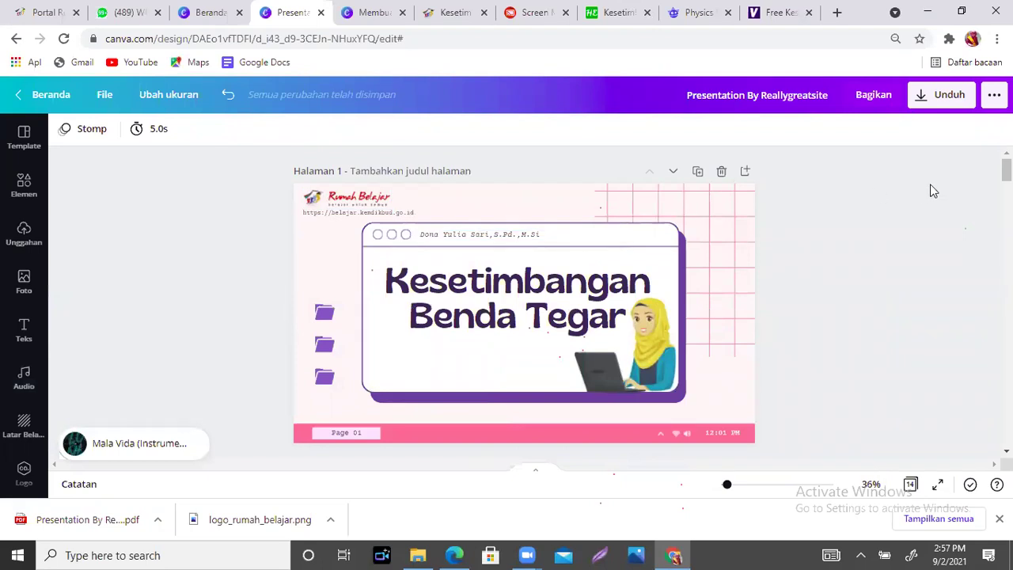
- Set the volume of the Mala Vida background track to 12
{"action": "scroll", "coordinate": [1006, 174], "scroll_direction": "down", "scroll_amount": 3}
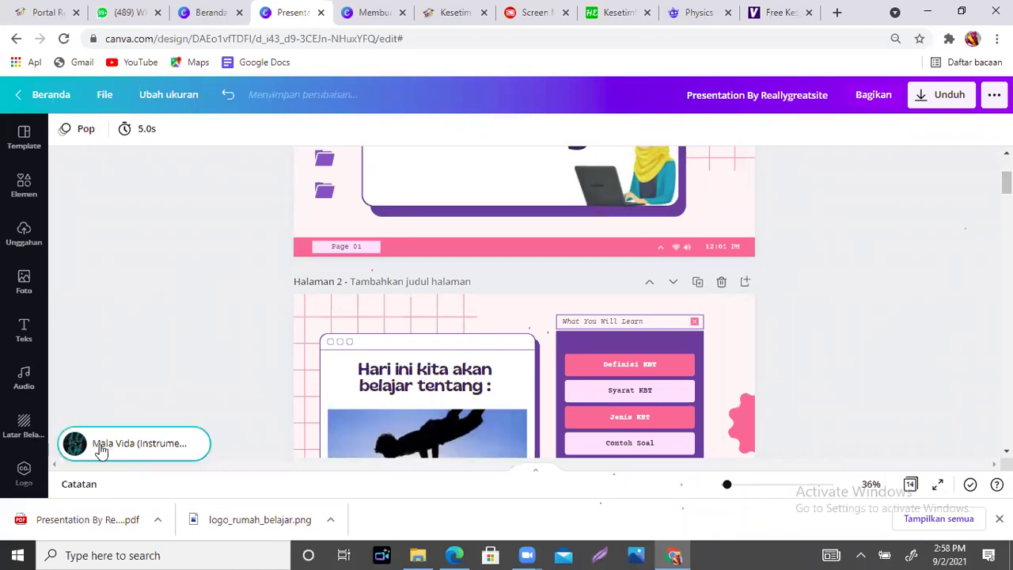
{"action": "left_click", "coordinate": [126, 447]}
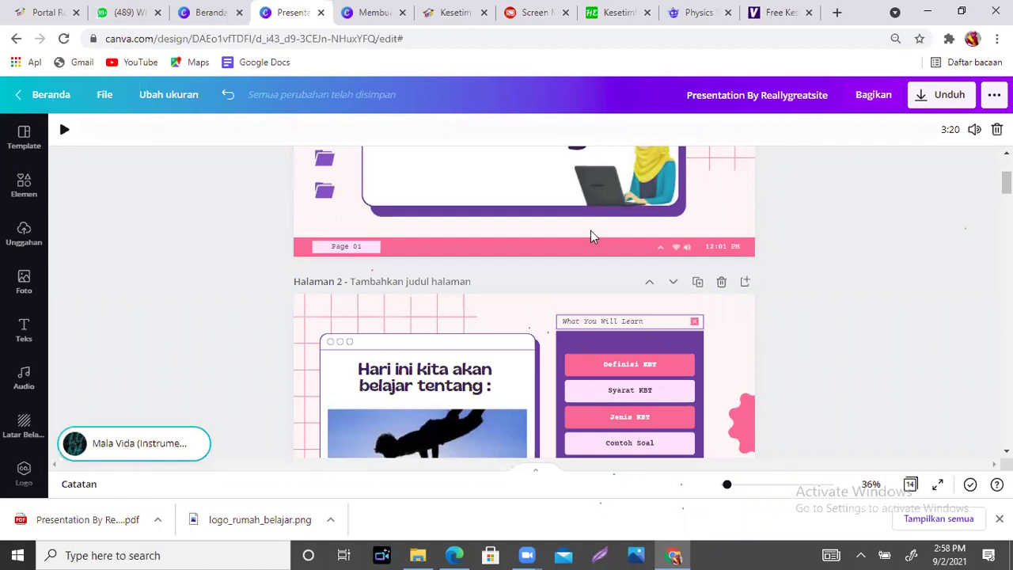
{"action": "left_click", "coordinate": [975, 130]}
{"action": "left_click", "coordinate": [810, 165]}
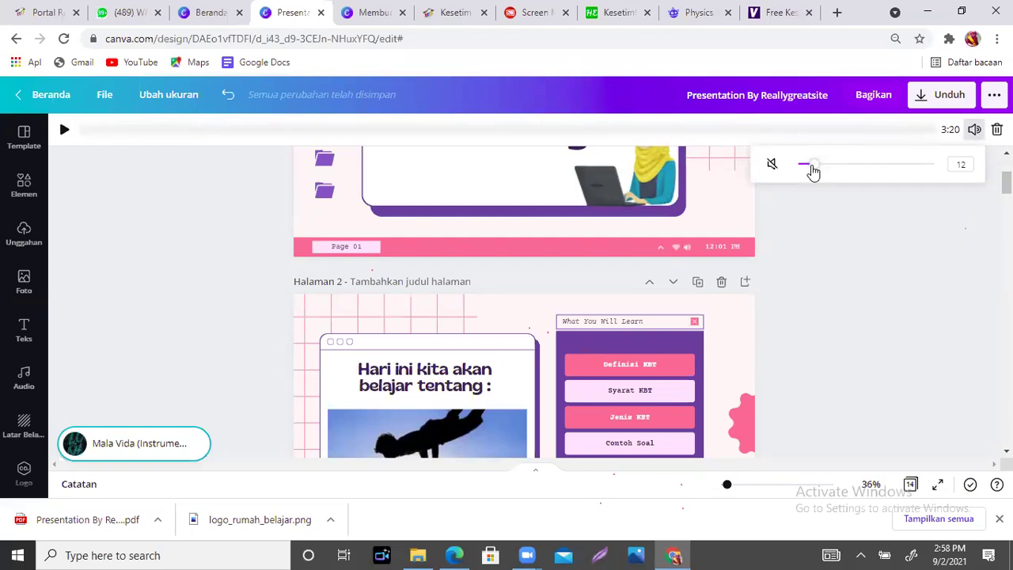
{"action": "left_click", "coordinate": [839, 301]}
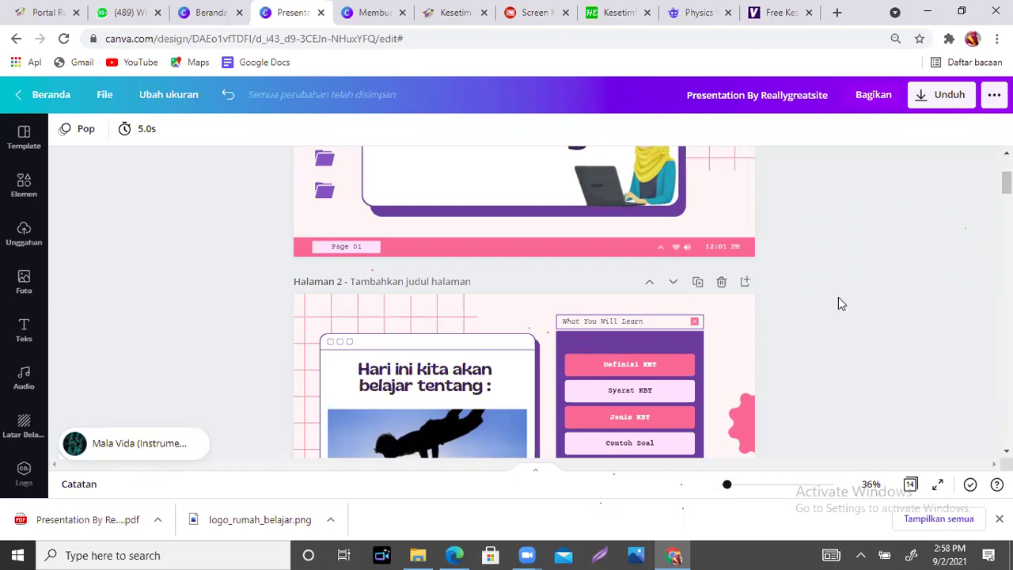
- Review the playback controls of the Mala Vida track and the Ambient tracks in the audio library
{"action": "left_click", "coordinate": [104, 446]}
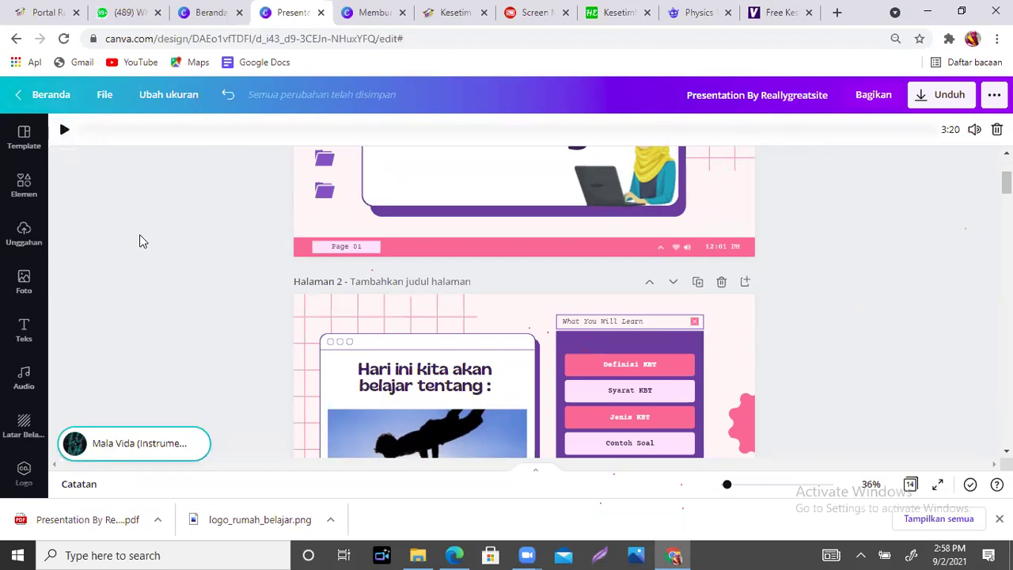
{"action": "left_click", "coordinate": [25, 378]}
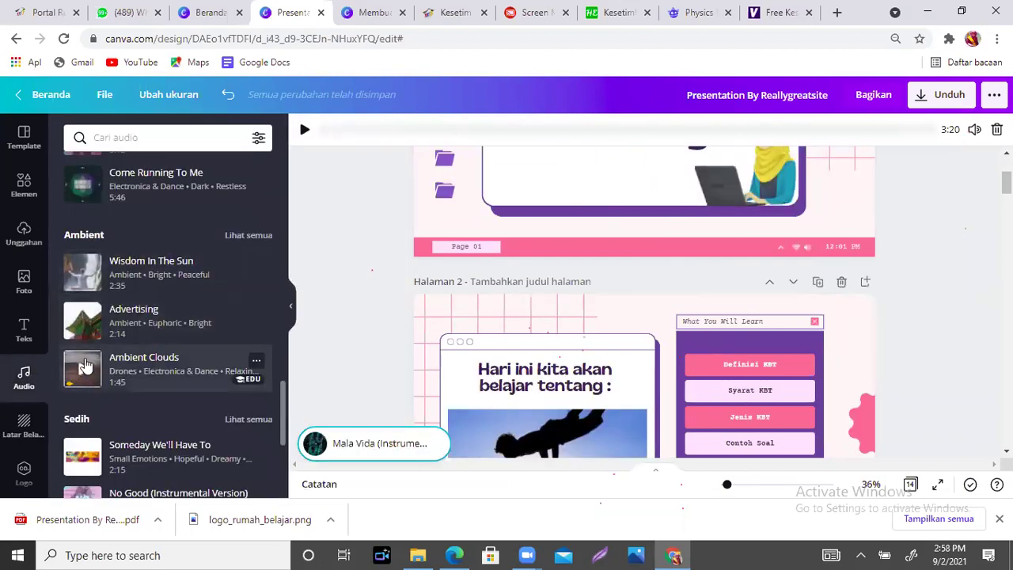
{"action": "left_click", "coordinate": [336, 264]}
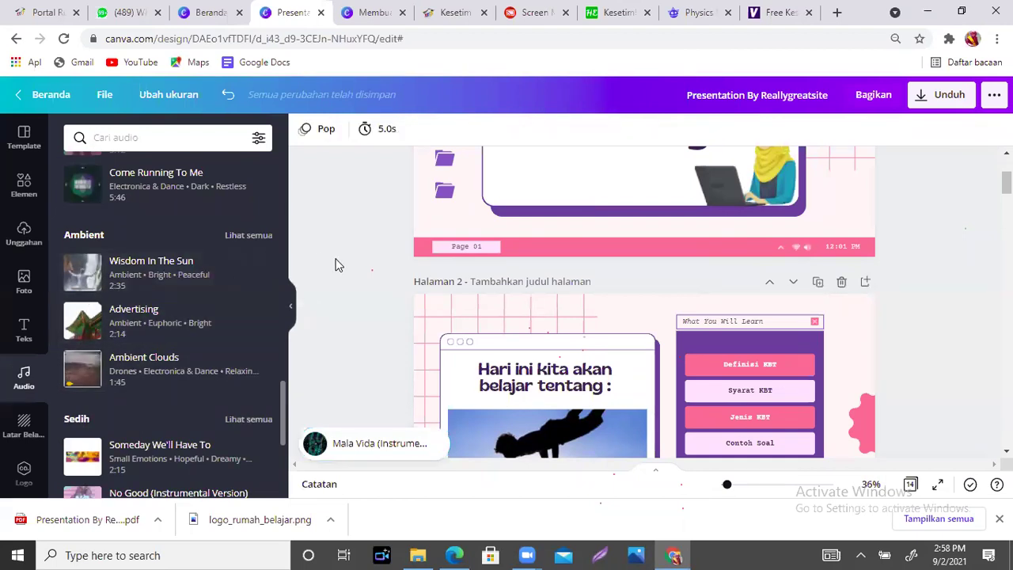
{"action": "left_click", "coordinate": [290, 310]}
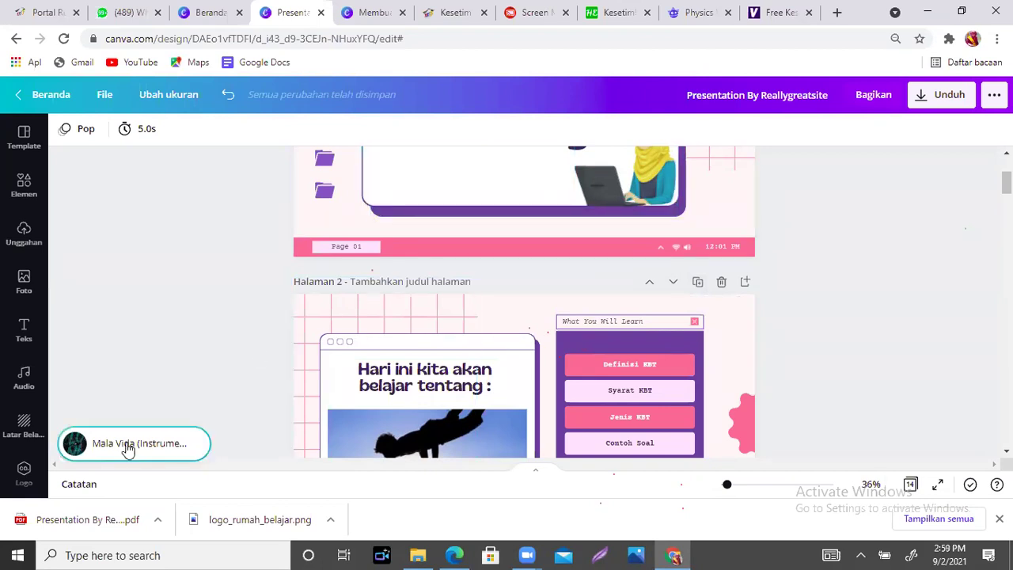
- Review the file types offered for downloading the presentation, including Video MP4 and GIF, without downloading it
{"action": "left_click", "coordinate": [942, 105]}
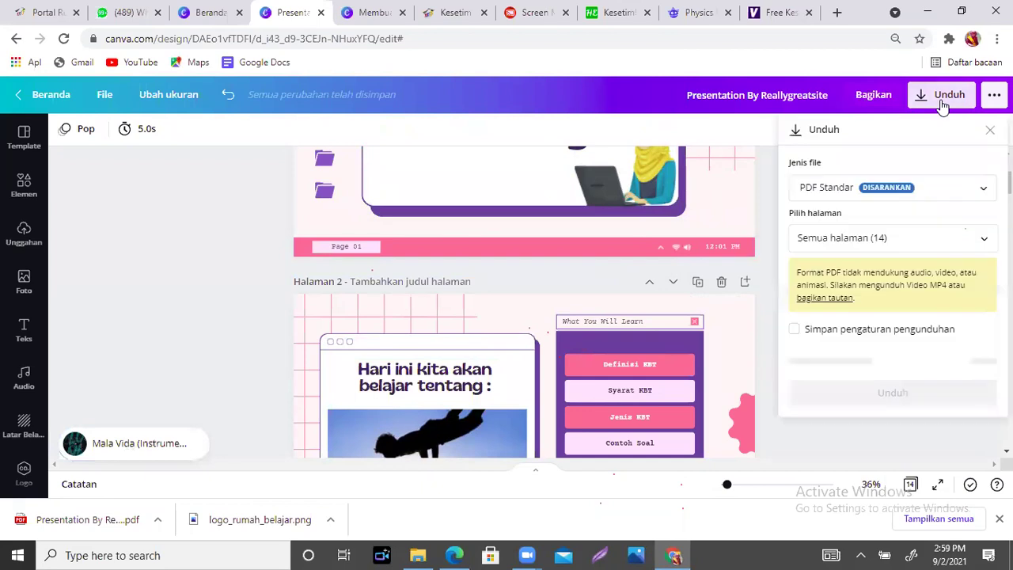
{"action": "left_click", "coordinate": [956, 197]}
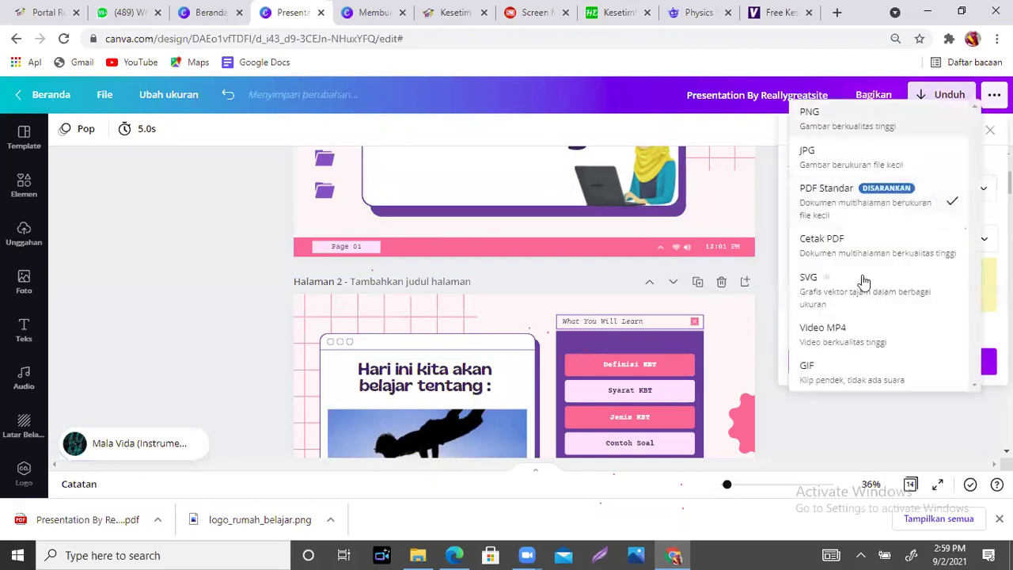
{"action": "left_click", "coordinate": [862, 438]}
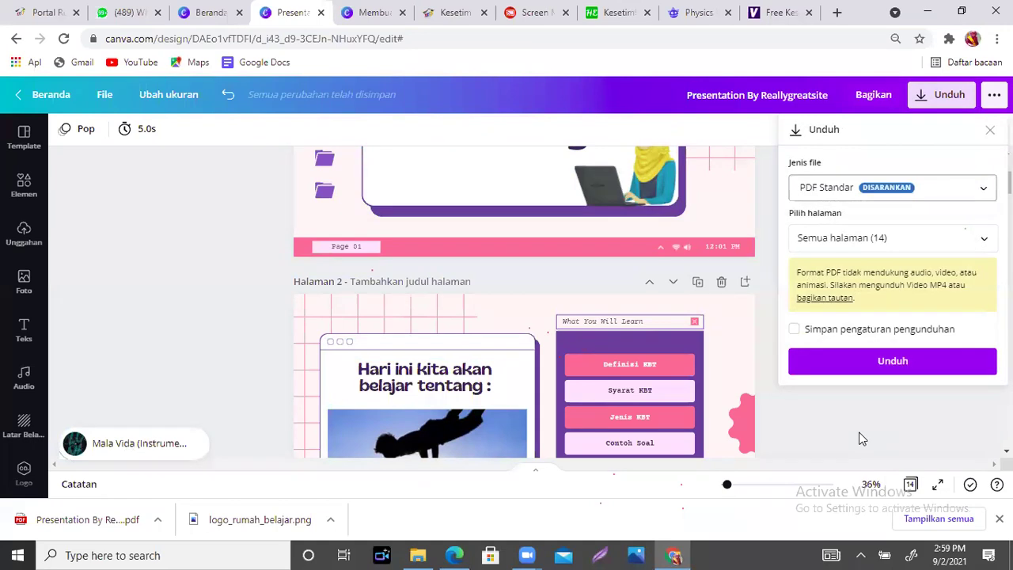
{"action": "left_click", "coordinate": [979, 188]}
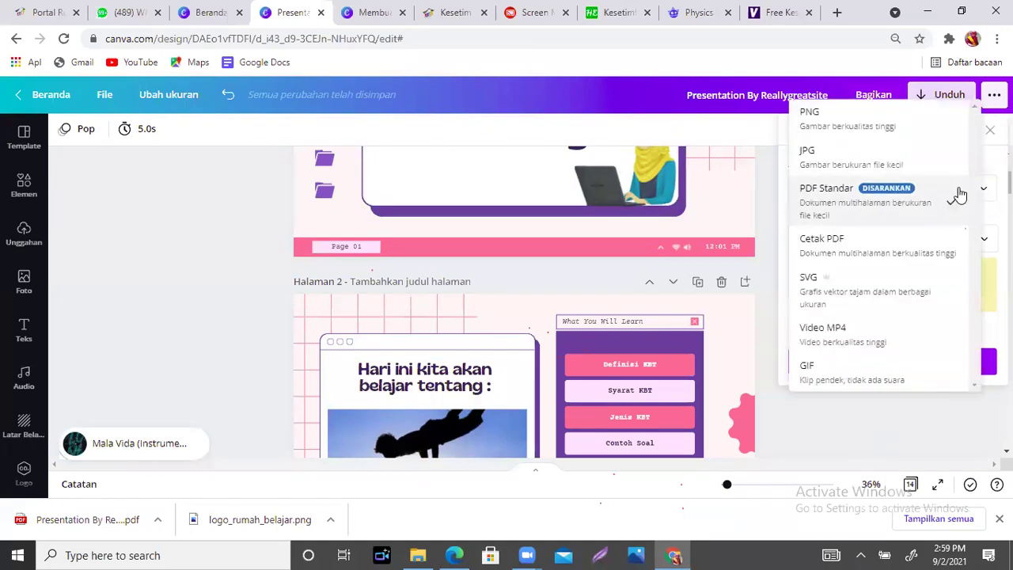
{"action": "left_click", "coordinate": [865, 431]}
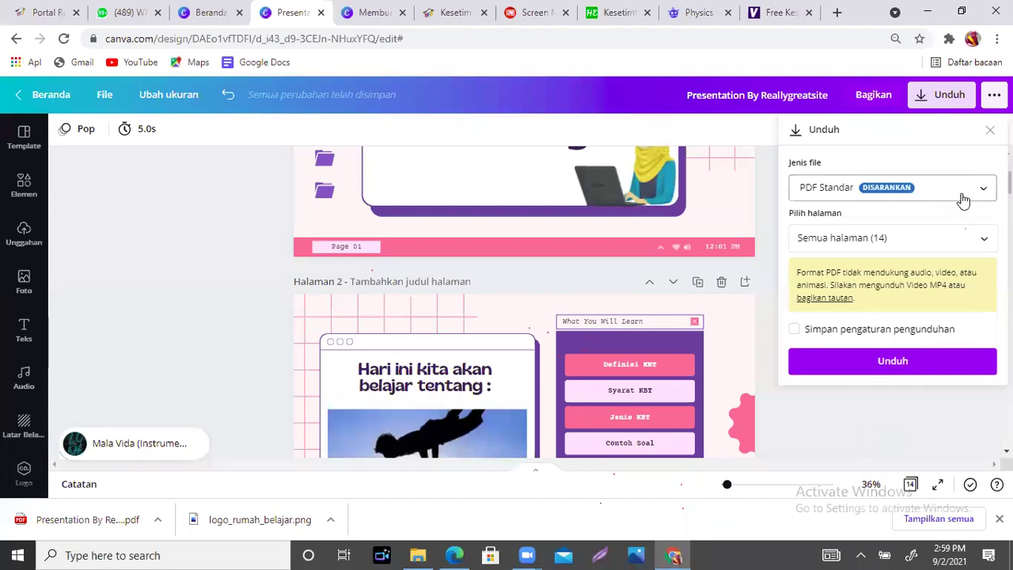
{"action": "left_click", "coordinate": [989, 129]}
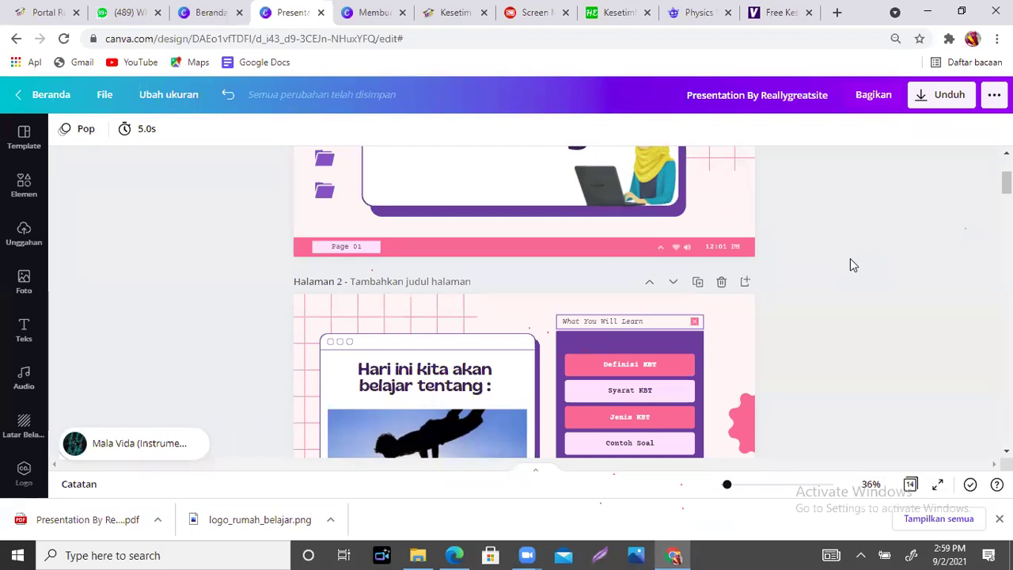
- Review the suggested publishing and sharing options for the presentation
{"action": "left_click", "coordinate": [994, 94]}
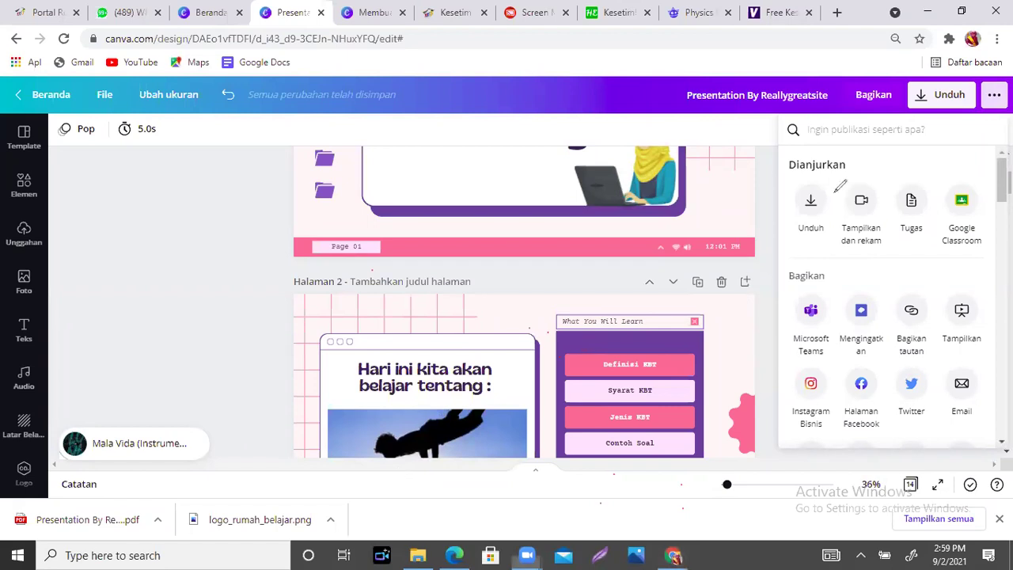
{"action": "mouse_move", "coordinate": [873, 188]}
{"action": "left_mouse_down"}
{"action": "mouse_move", "coordinate": [848, 167]}
{"action": "mouse_move", "coordinate": [832, 210]}
{"action": "mouse_move", "coordinate": [874, 235]}
{"action": "mouse_move", "coordinate": [878, 187]}
{"action": "left_mouse_up"}
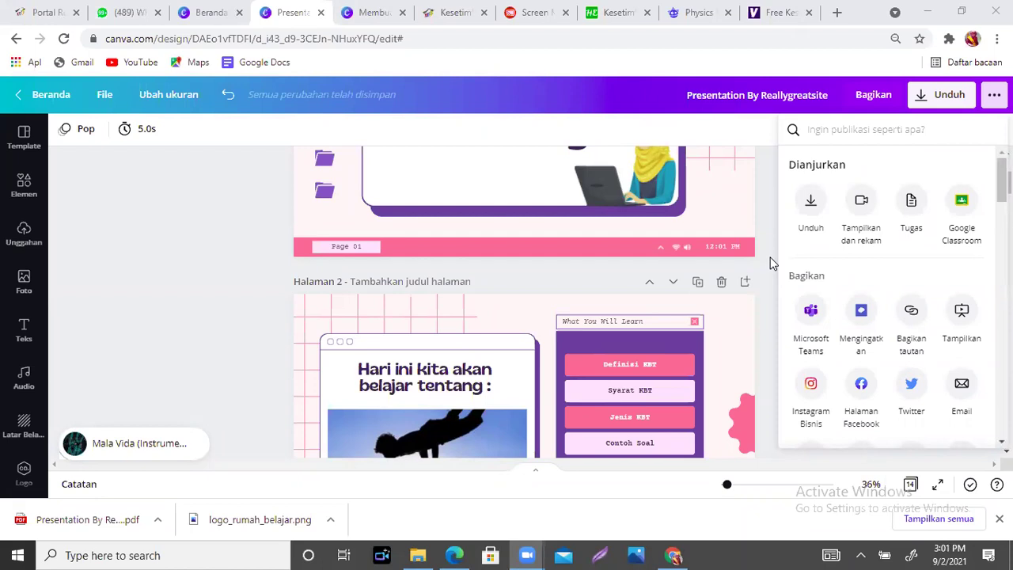
{"action": "left_click", "coordinate": [767, 203]}
- Check which sources media can be uploaded from, and return to the uploaded images
{"action": "left_click", "coordinate": [23, 229]}
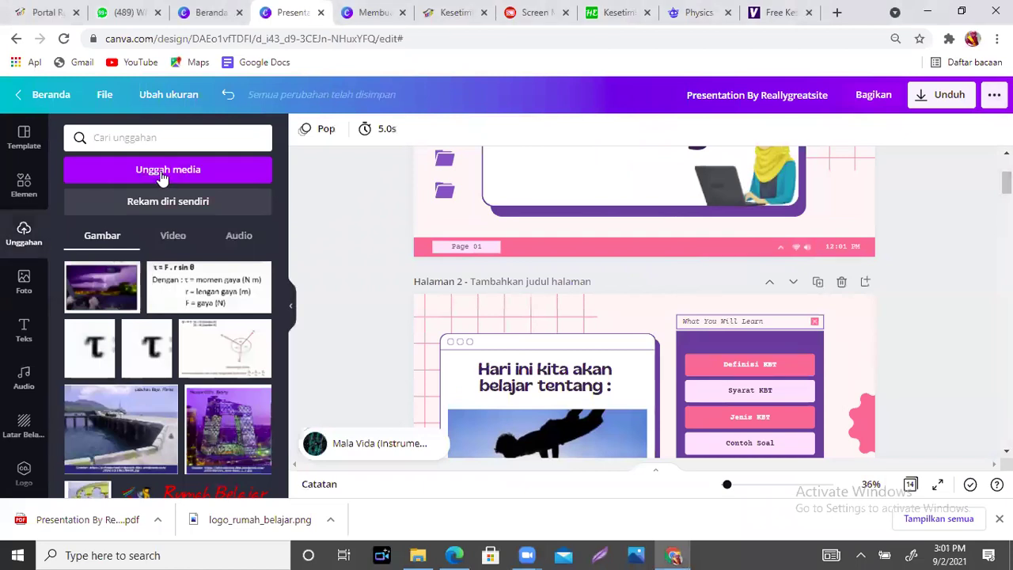
{"action": "left_click", "coordinate": [150, 179]}
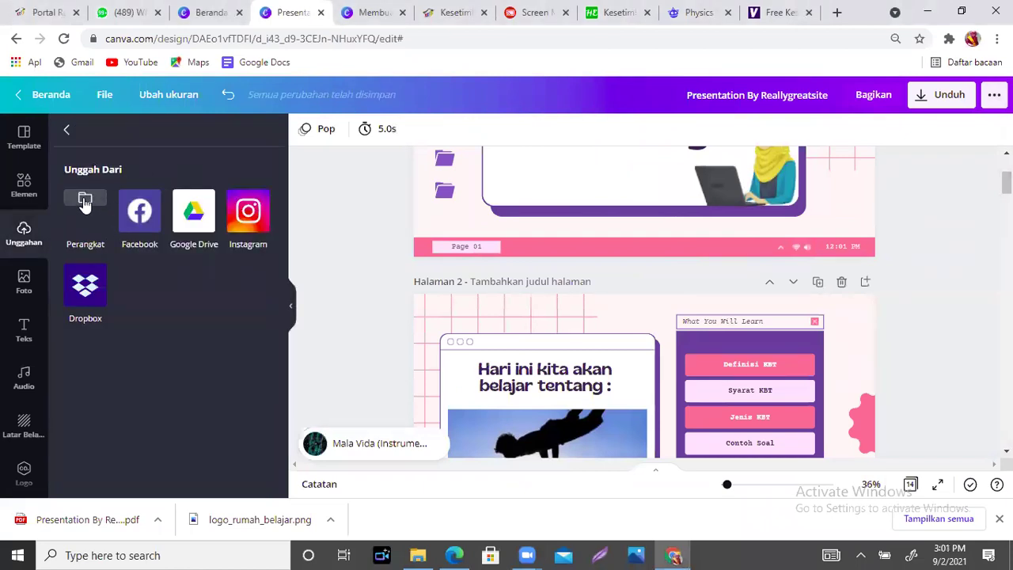
{"action": "left_click", "coordinate": [67, 130]}
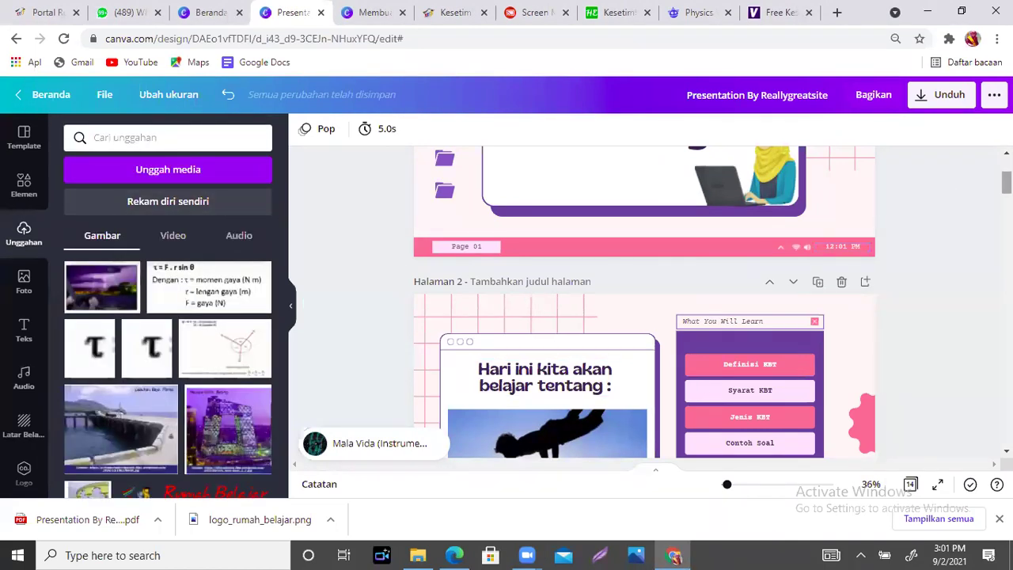
- Look through the opening pages of the presentation, from the title page to the Definisi page
{"action": "scroll", "coordinate": [1006, 190], "scroll_direction": "down", "scroll_amount": 3}
{"action": "scroll", "coordinate": [644, 301], "scroll_direction": "down", "scroll_amount": 2}
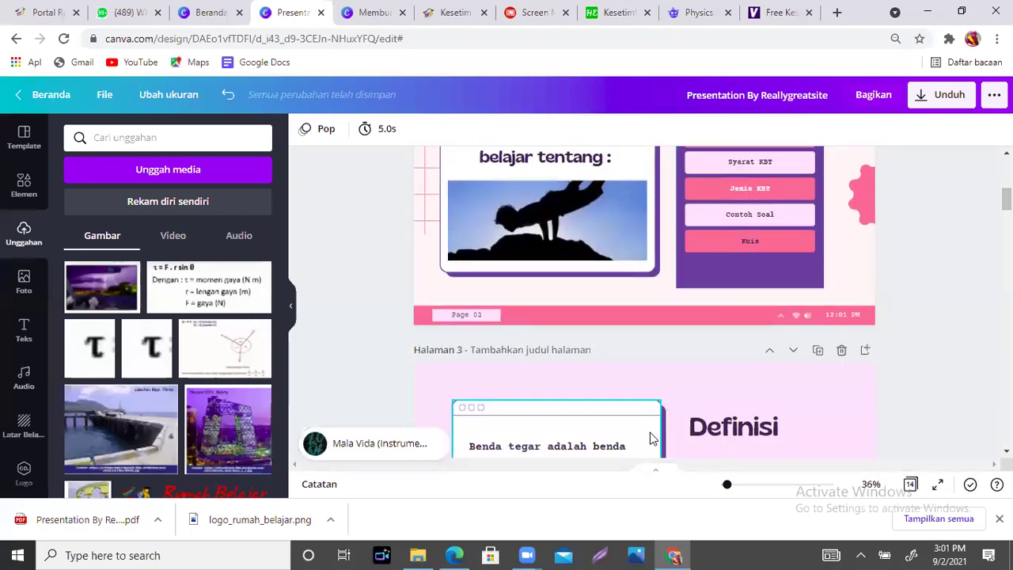
{"action": "scroll", "coordinate": [644, 301], "scroll_direction": "down", "scroll_amount": 3}
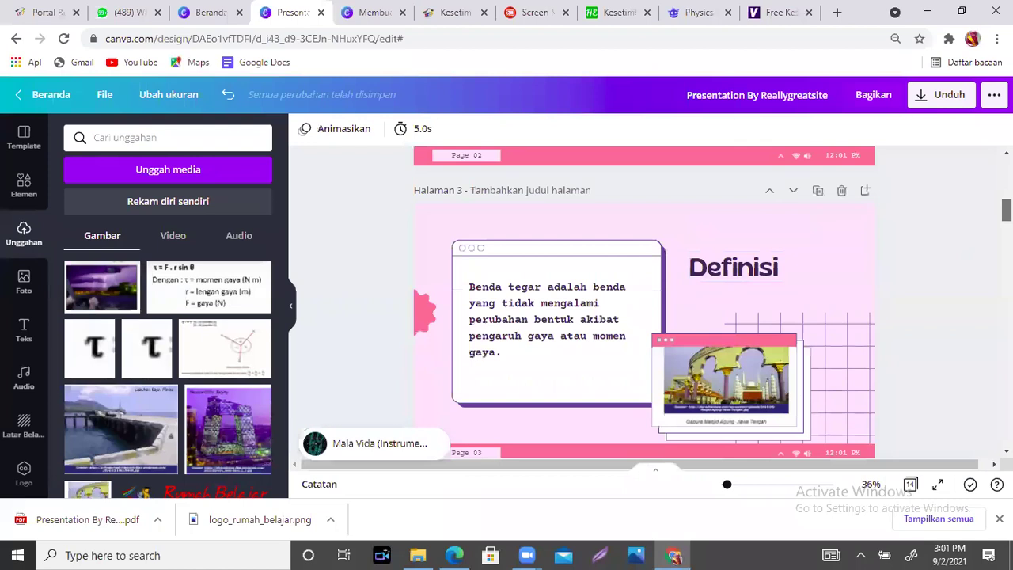
{"action": "scroll", "coordinate": [554, 332], "scroll_direction": "down", "scroll_amount": 6}
{"action": "scroll", "coordinate": [554, 332], "scroll_direction": "up", "scroll_amount": 15}
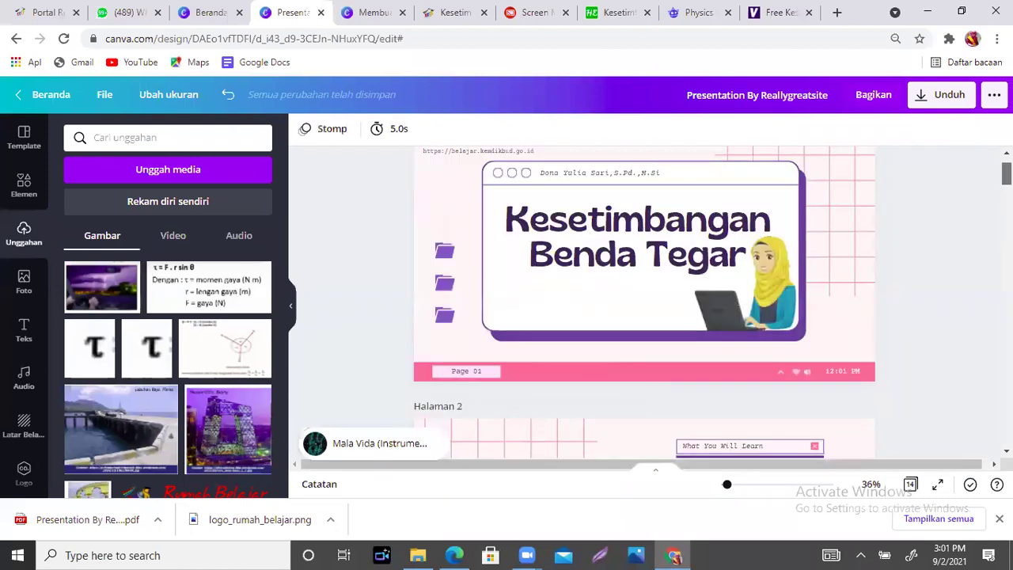
{"action": "scroll", "coordinate": [645, 301], "scroll_direction": "down", "scroll_amount": 6}
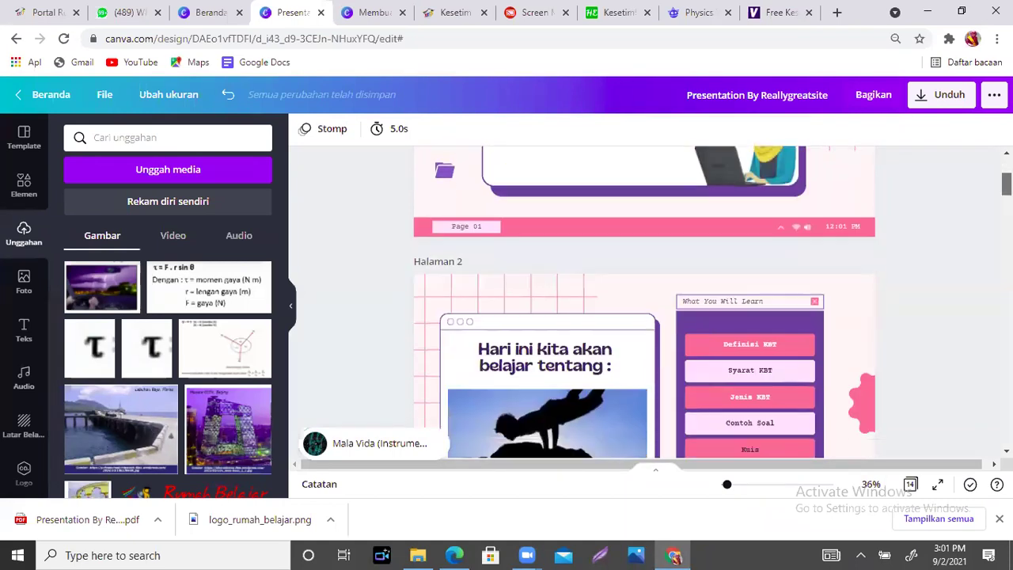
{"action": "scroll", "coordinate": [644, 301], "scroll_direction": "down", "scroll_amount": 2}
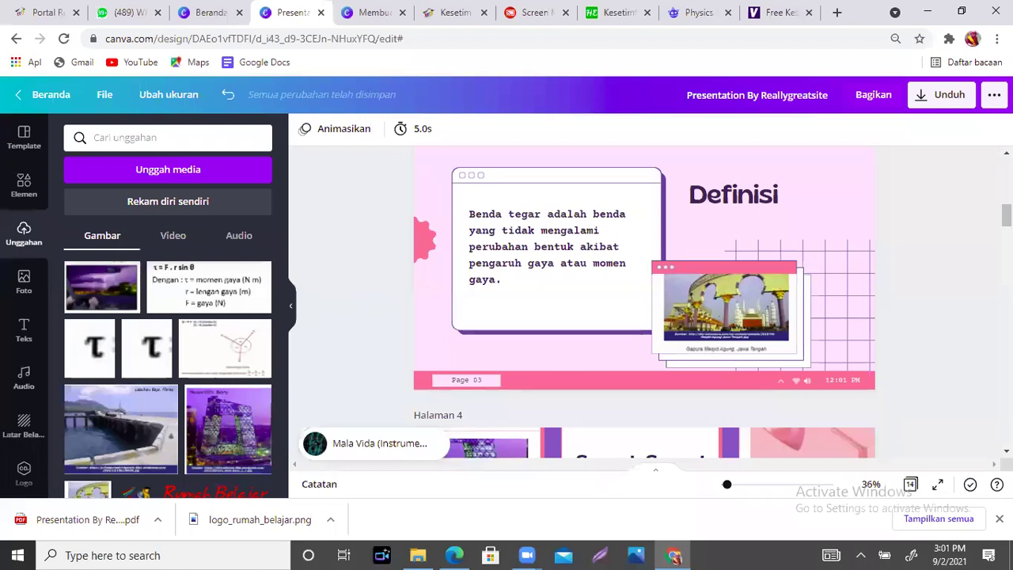
- Enter the recording studio through Tampilkan dan rekam and start recording the presentation with camera and microphone
{"action": "left_click", "coordinate": [994, 94]}
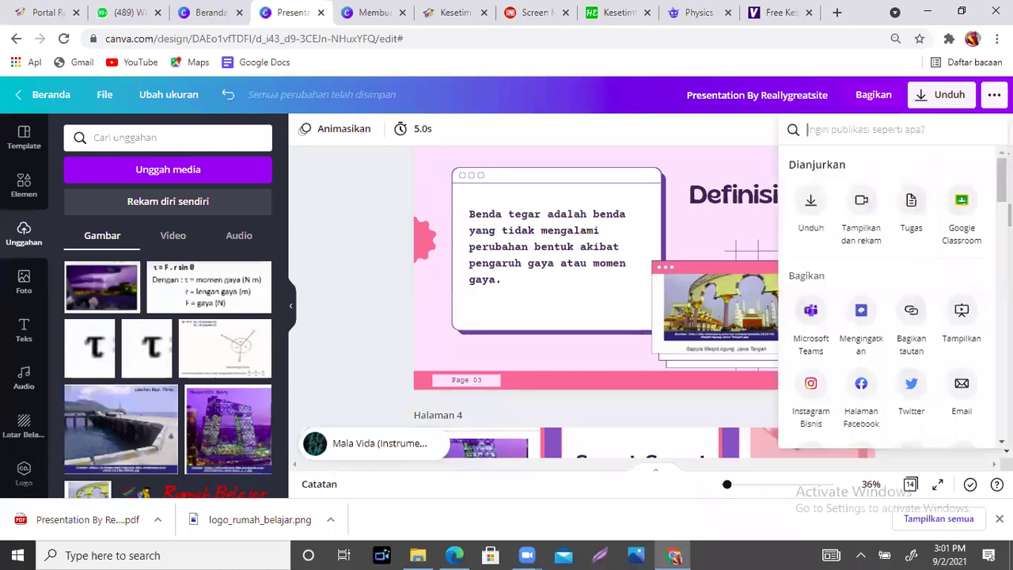
{"action": "left_click", "coordinate": [868, 208]}
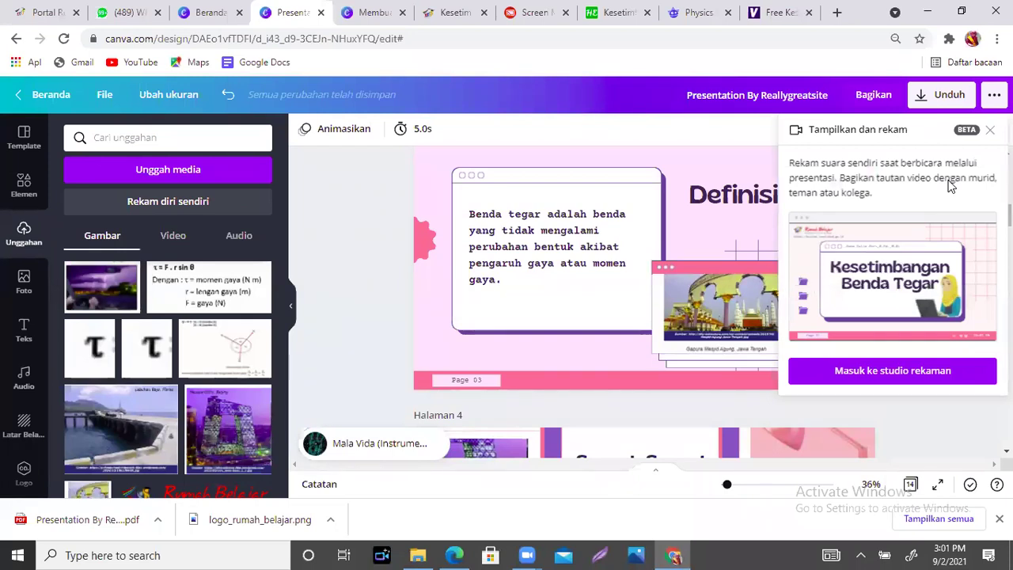
{"action": "left_click", "coordinate": [897, 382]}
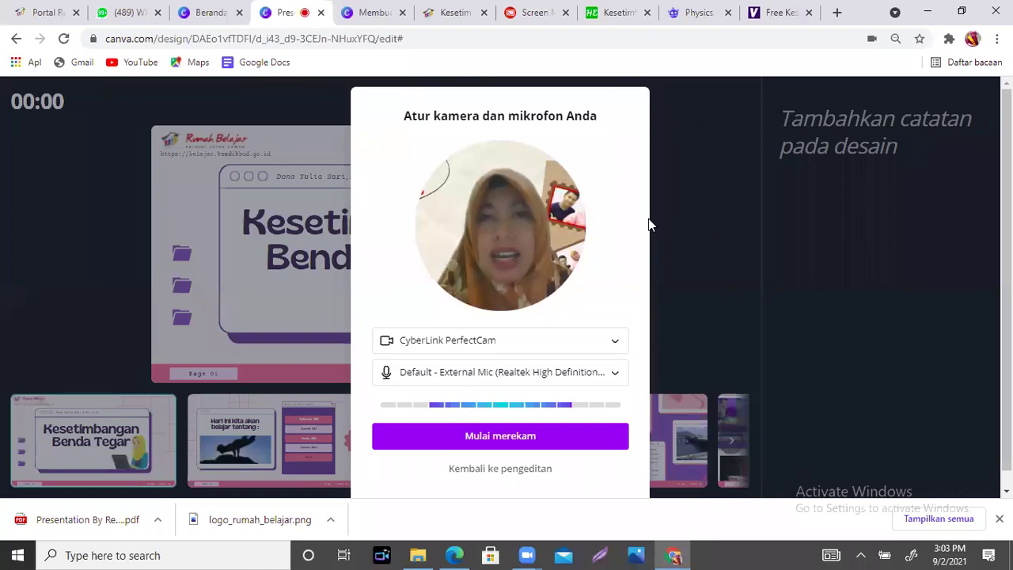
{"action": "left_click", "coordinate": [498, 441]}
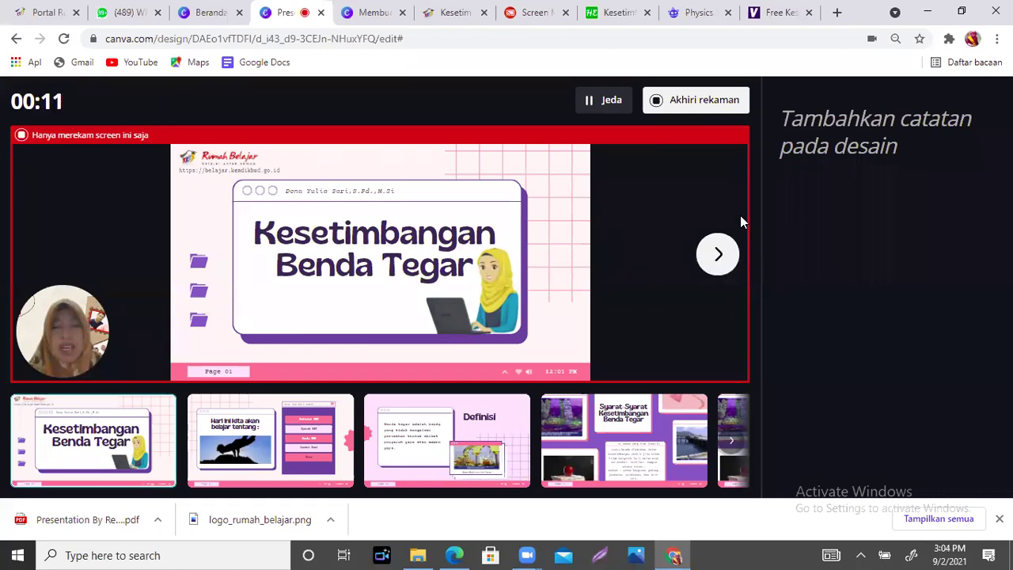
- Present the slides from page 1 through page 5 while recording, and pause the recording on page 5
{"action": "left_click", "coordinate": [726, 269]}
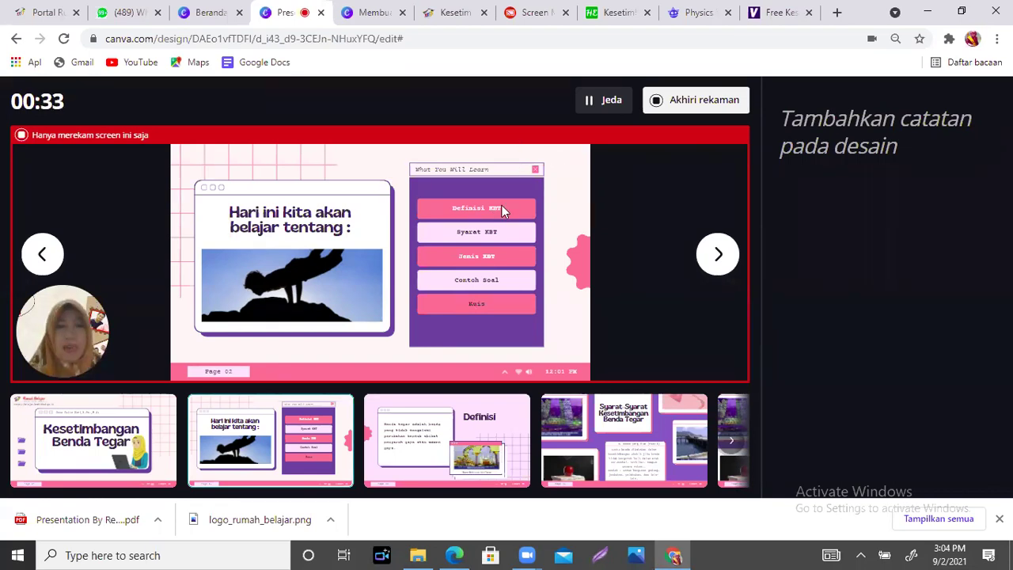
{"action": "left_click", "coordinate": [719, 259]}
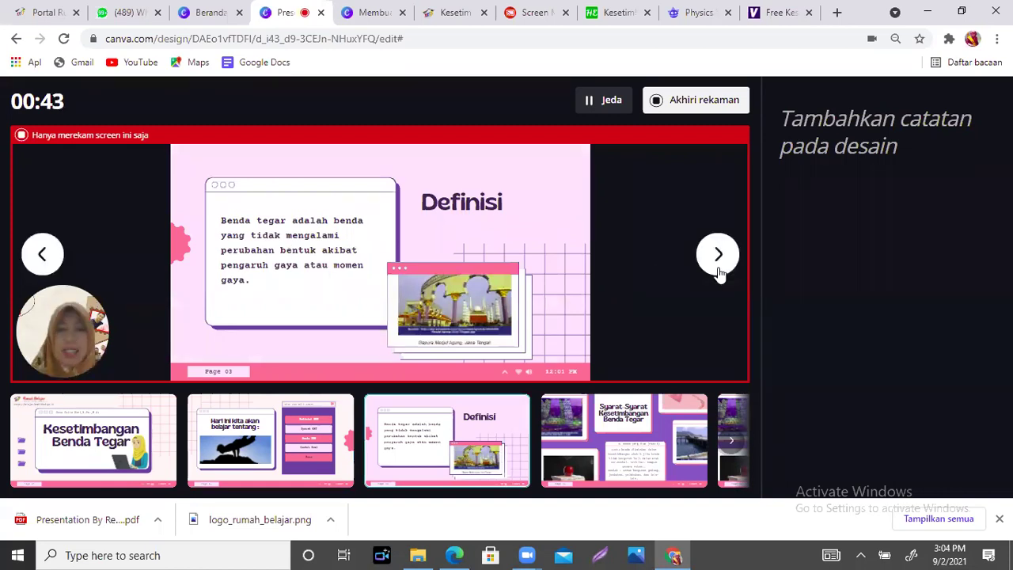
{"action": "left_click", "coordinate": [719, 255]}
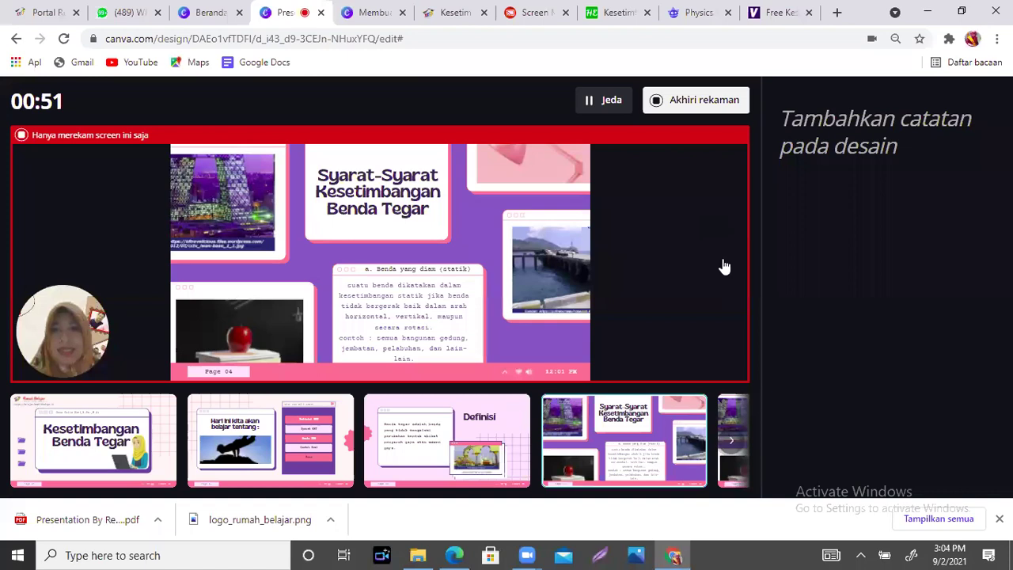
{"action": "left_click", "coordinate": [718, 255]}
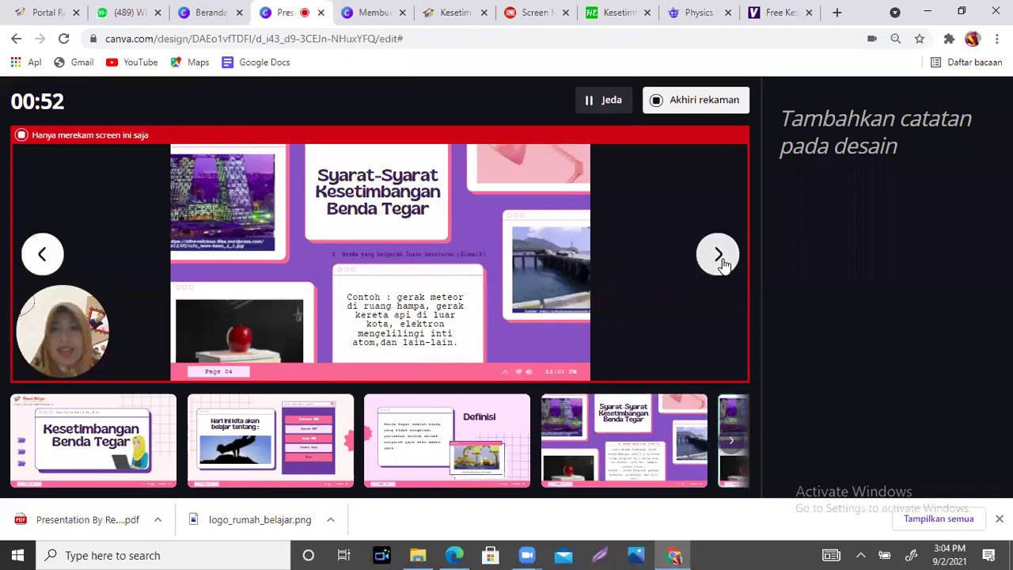
{"action": "left_click", "coordinate": [719, 255]}
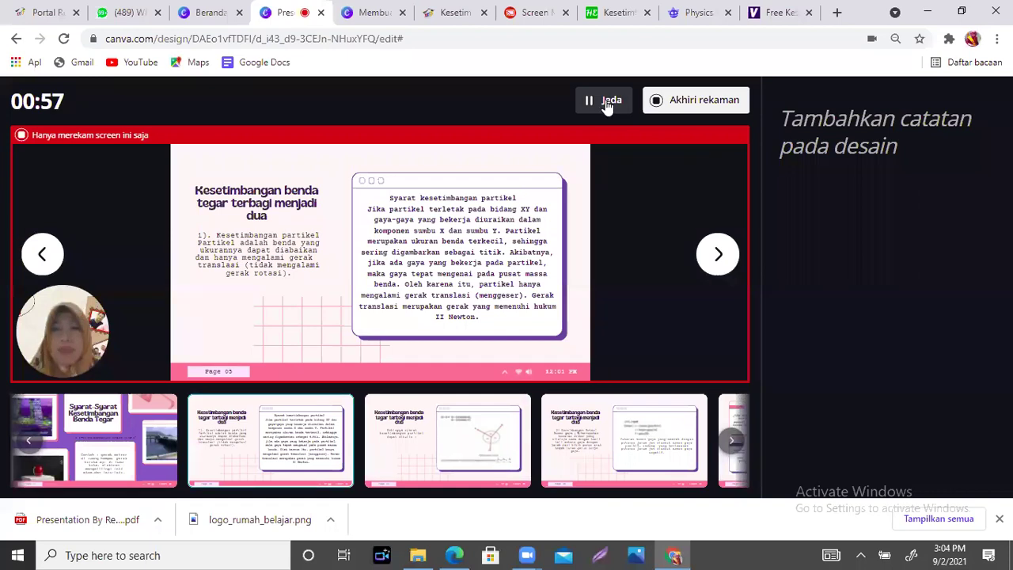
{"action": "left_click", "coordinate": [609, 103]}
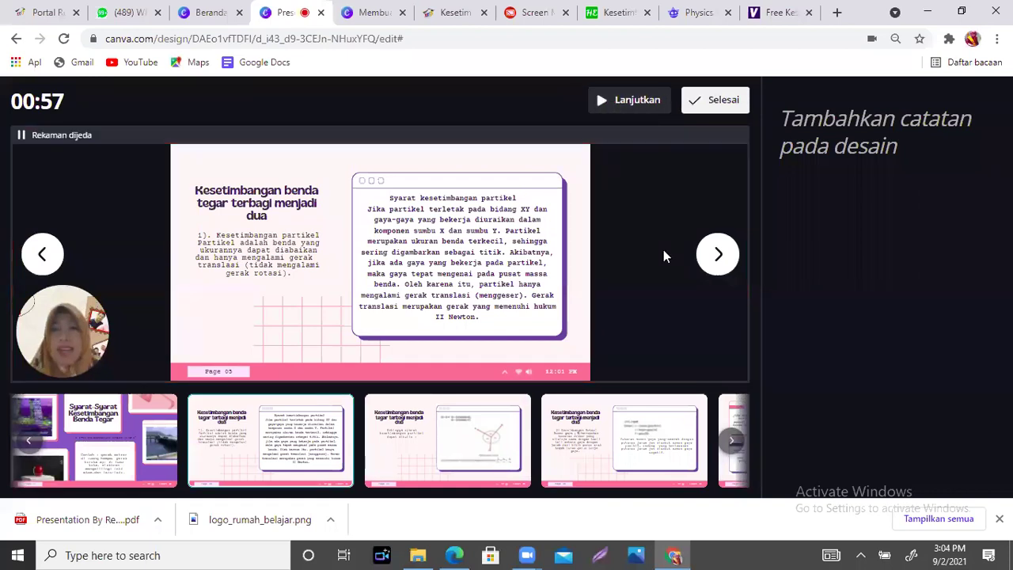
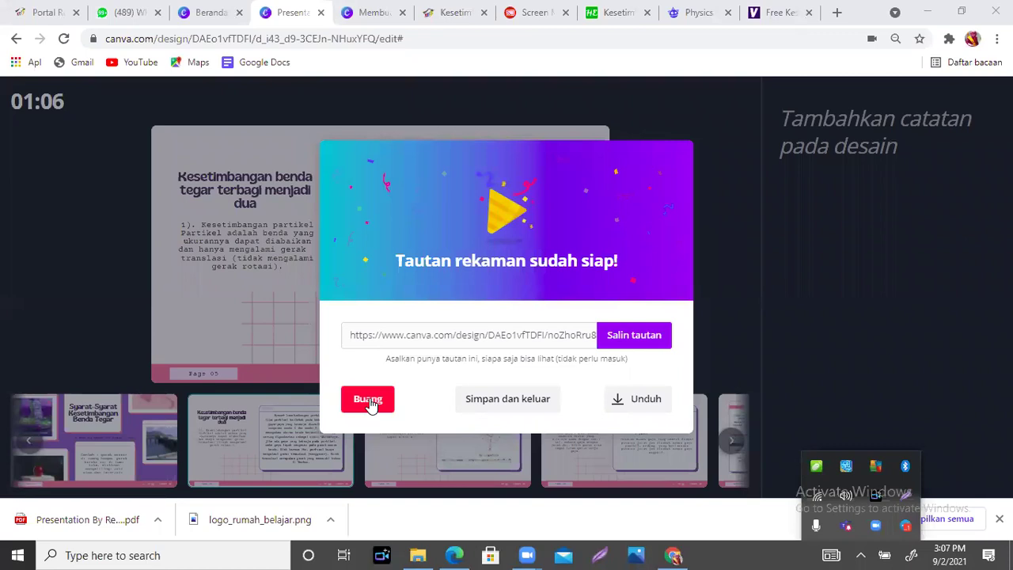
- Discard the finished recording and return to editing the presentation with the recording options closed
{"action": "left_click", "coordinate": [369, 401]}
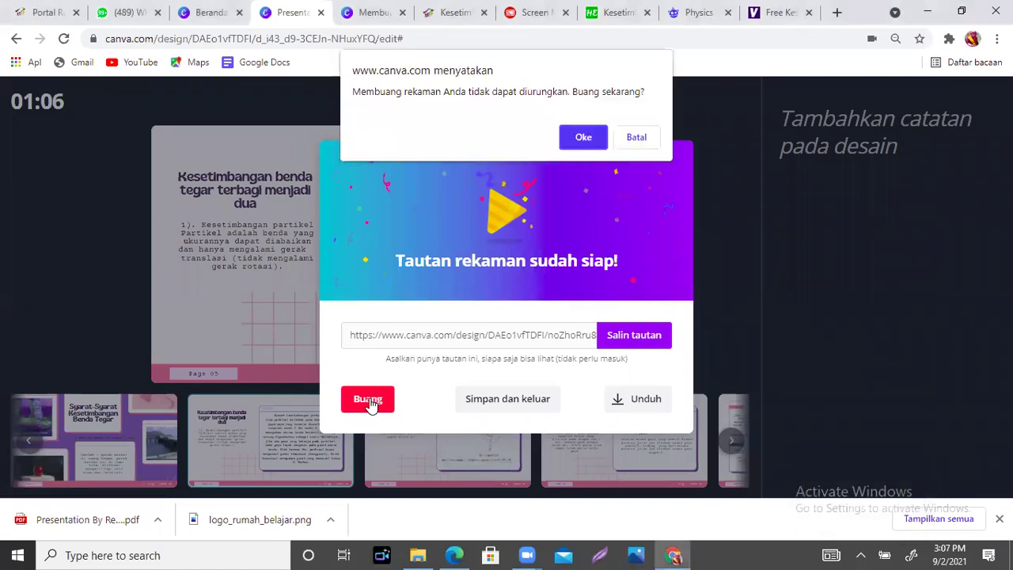
{"action": "left_click", "coordinate": [589, 139]}
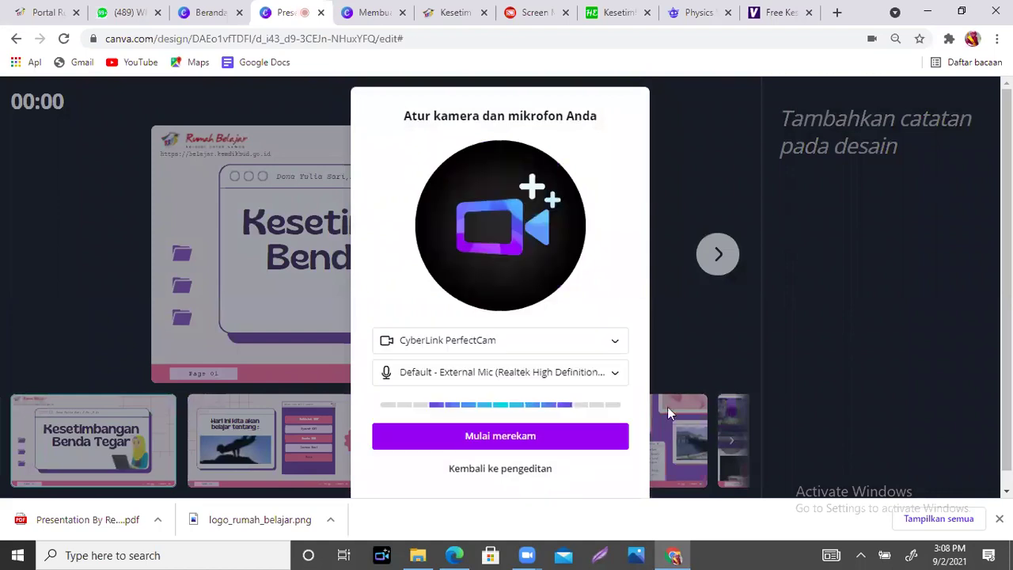
{"action": "left_click", "coordinate": [497, 475]}
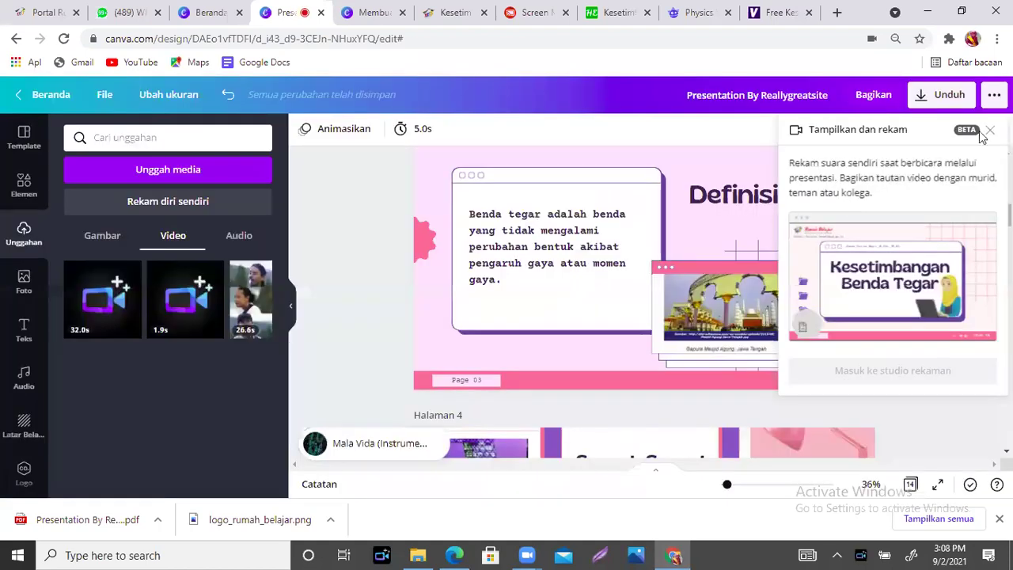
{"action": "key", "text": "Escape"}
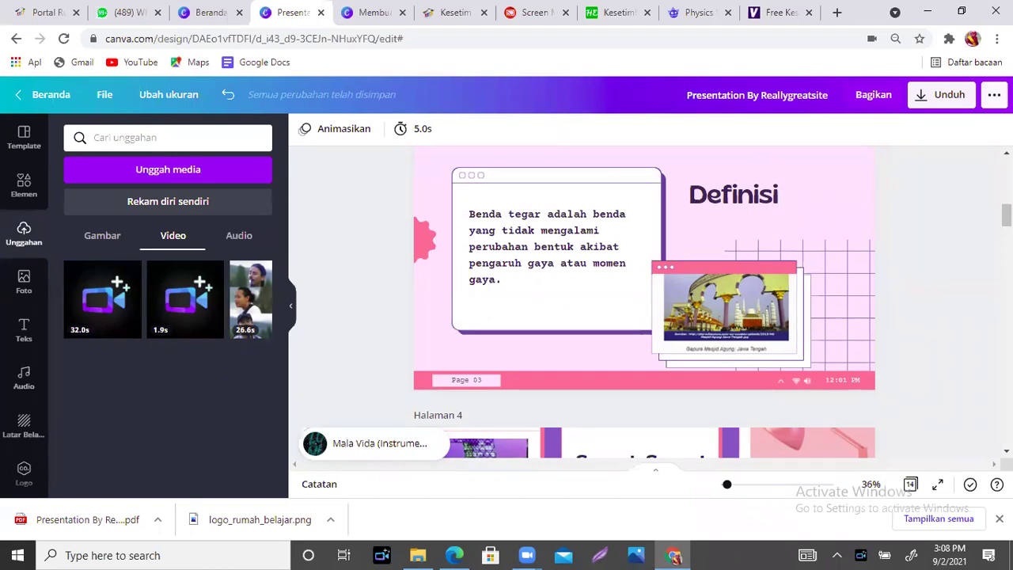
- Reopen the Tampilkan dan rekam recording studio at its camera and microphone setup
{"action": "left_click", "coordinate": [994, 94]}
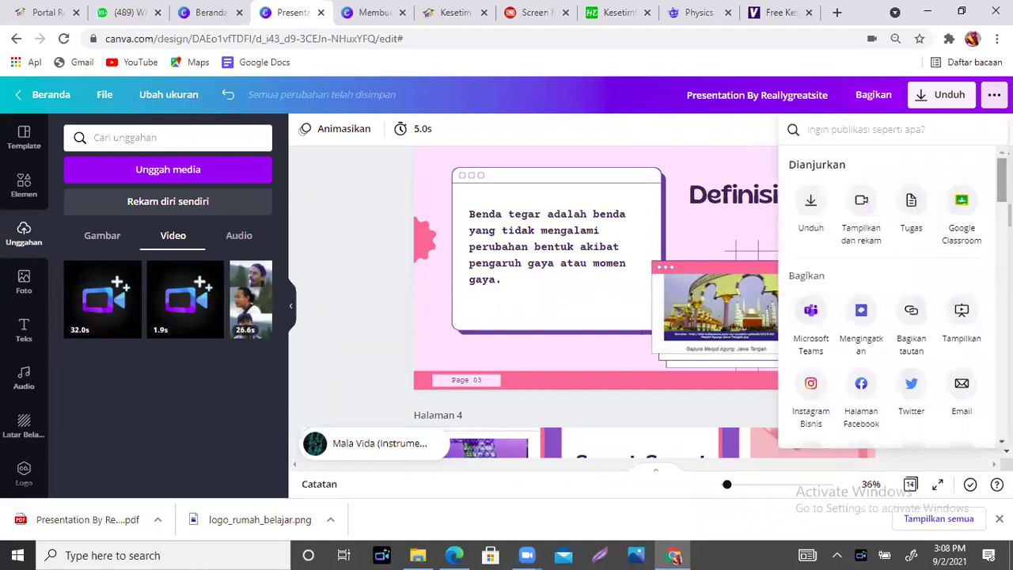
{"action": "scroll", "coordinate": [887, 293], "scroll_direction": "down", "scroll_amount": 1}
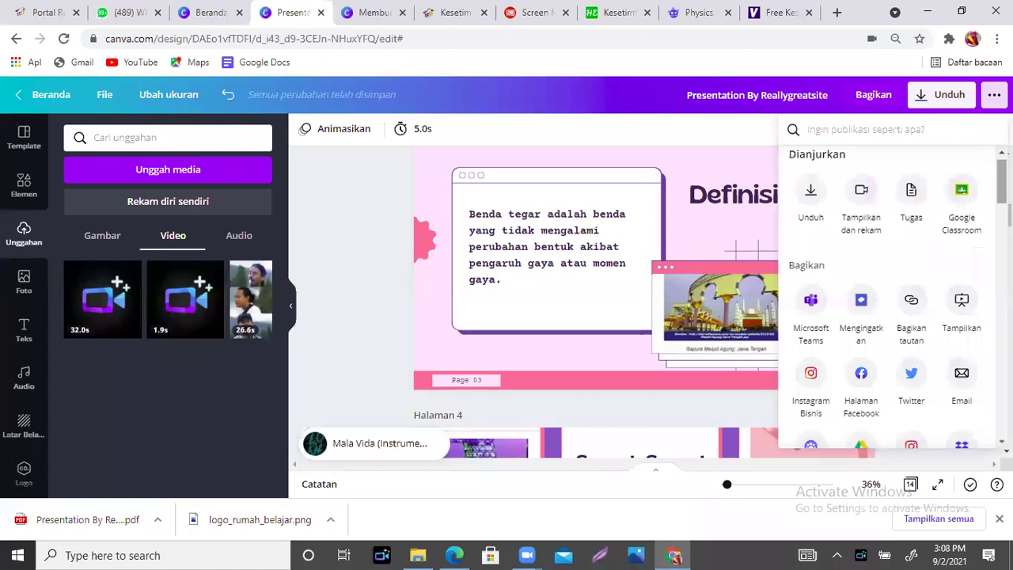
{"action": "left_click", "coordinate": [862, 196]}
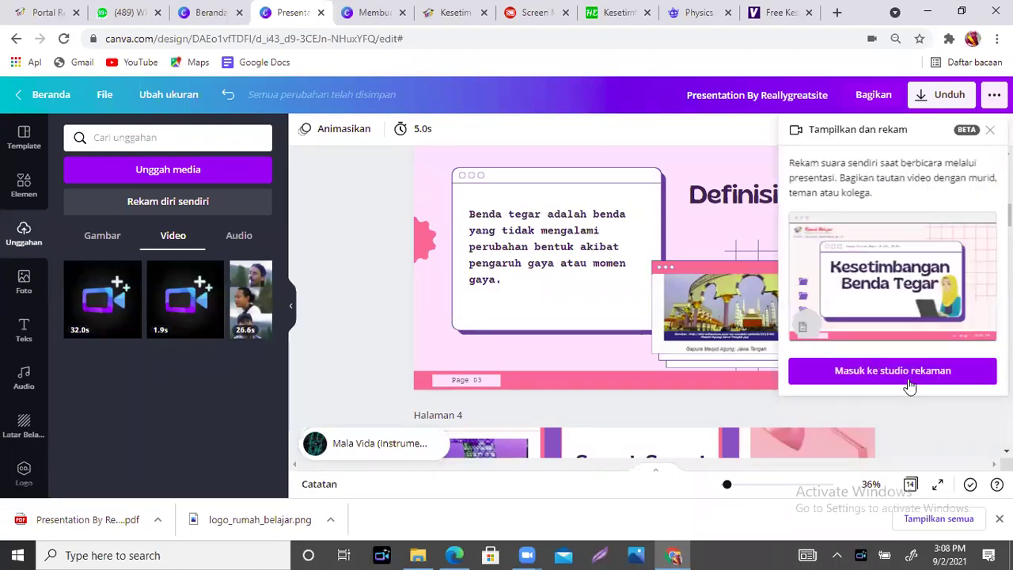
{"action": "left_click", "coordinate": [909, 380]}
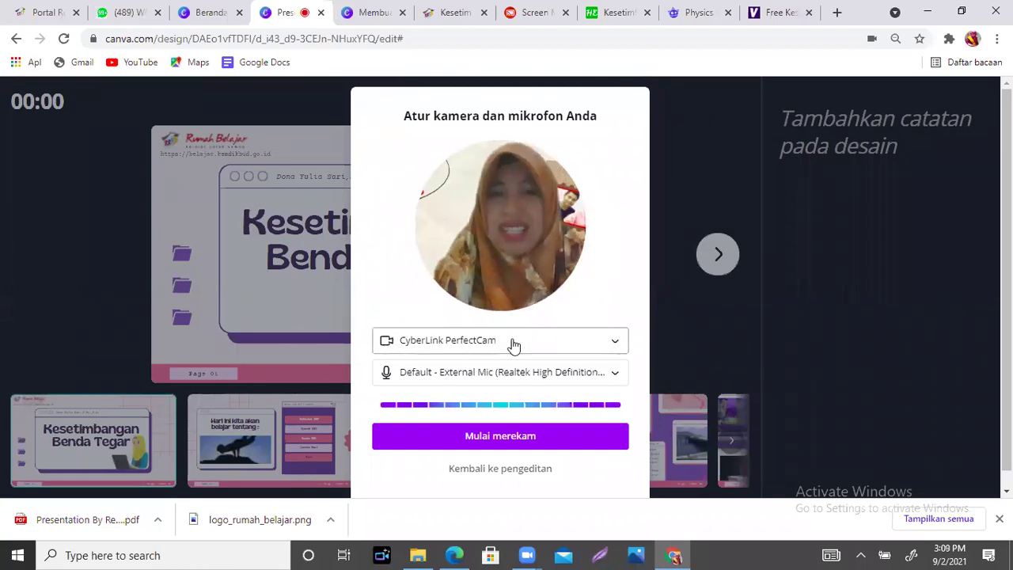
- Try the audio-only option for the recording, then restore CyberLink PerfectCam as the camera
{"action": "left_click", "coordinate": [616, 348]}
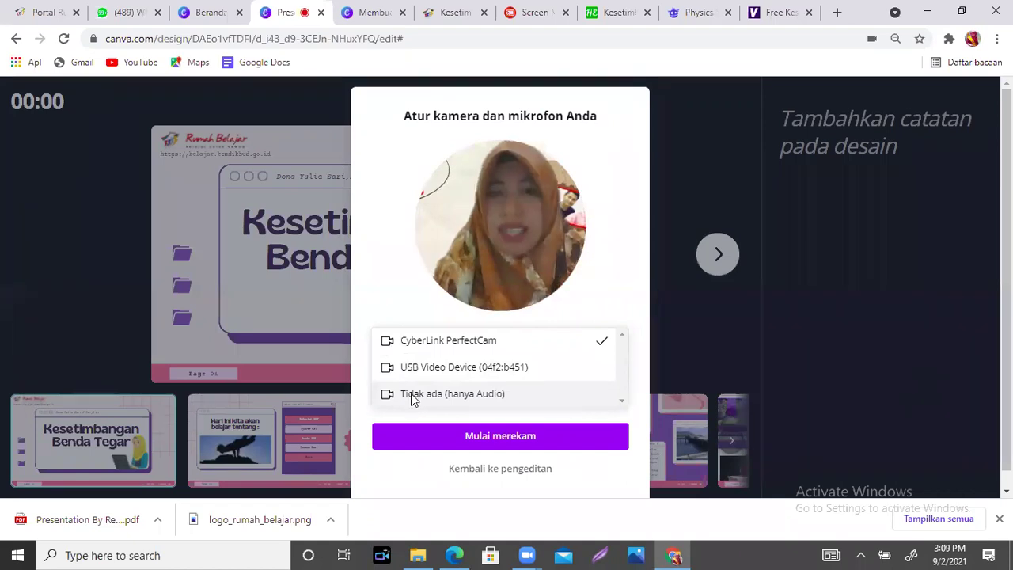
{"action": "key", "text": "Return"}
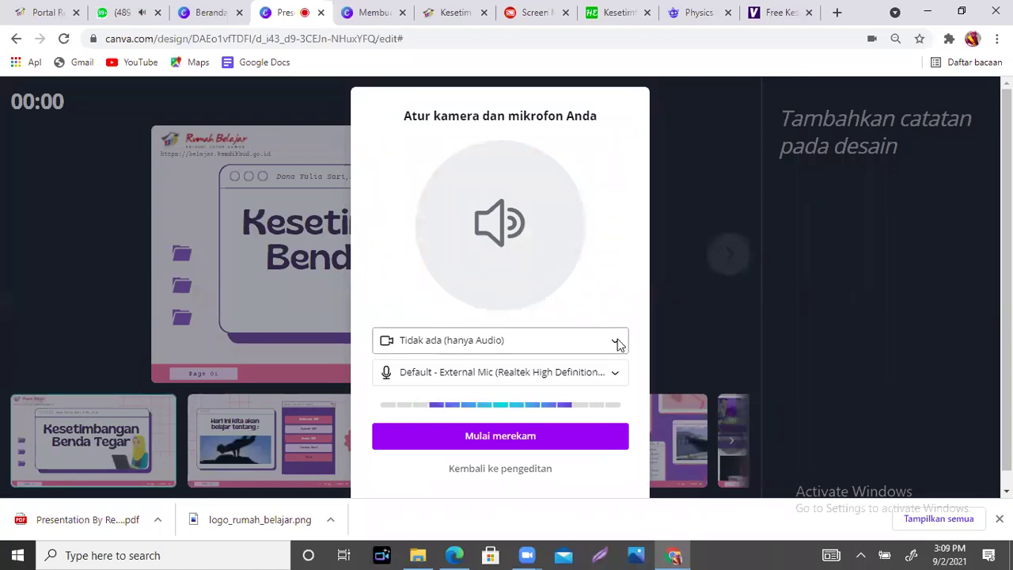
{"action": "left_click", "coordinate": [463, 334]}
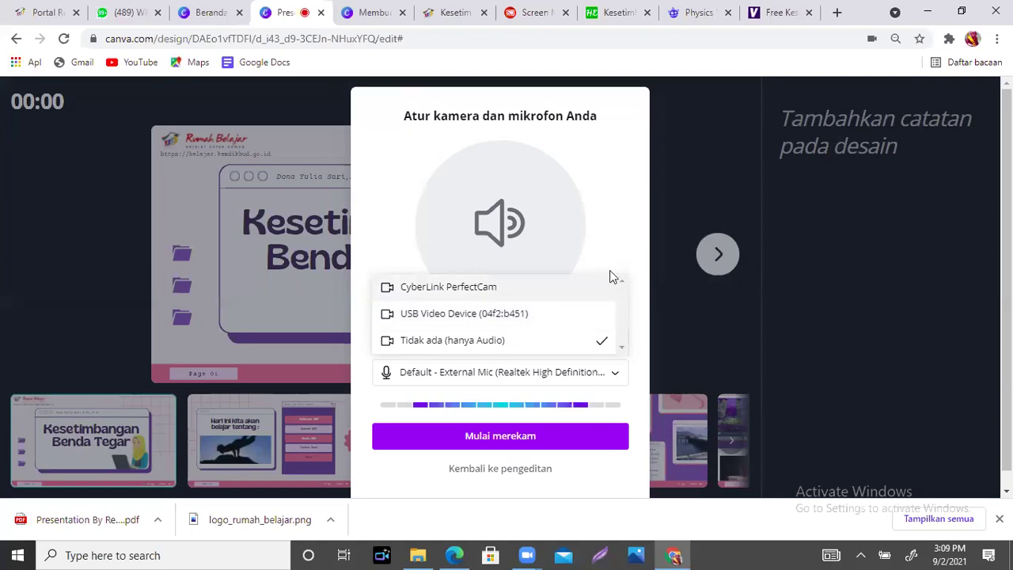
{"action": "left_click", "coordinate": [521, 295]}
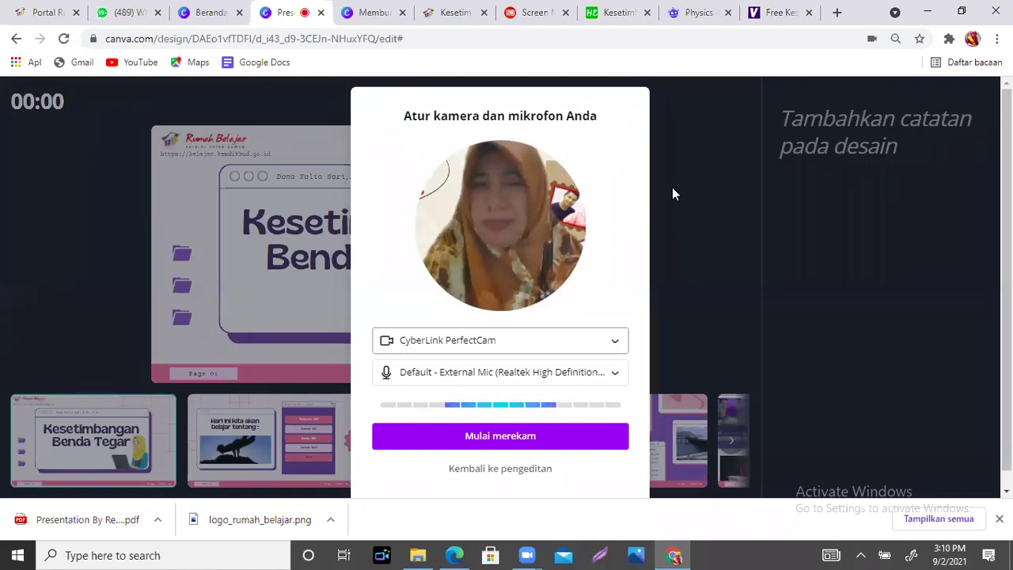
- Start recording the presentation and present from the title page through to the Syarat-Syarat Kesetimbangan Benda Tegar page
{"action": "left_click", "coordinate": [480, 441]}
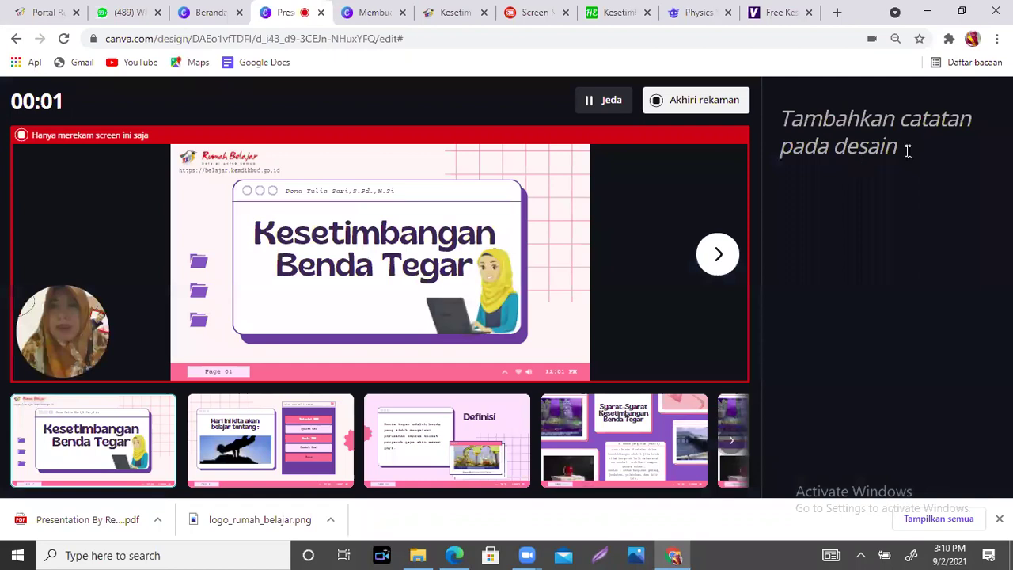
{"action": "left_click", "coordinate": [906, 151]}
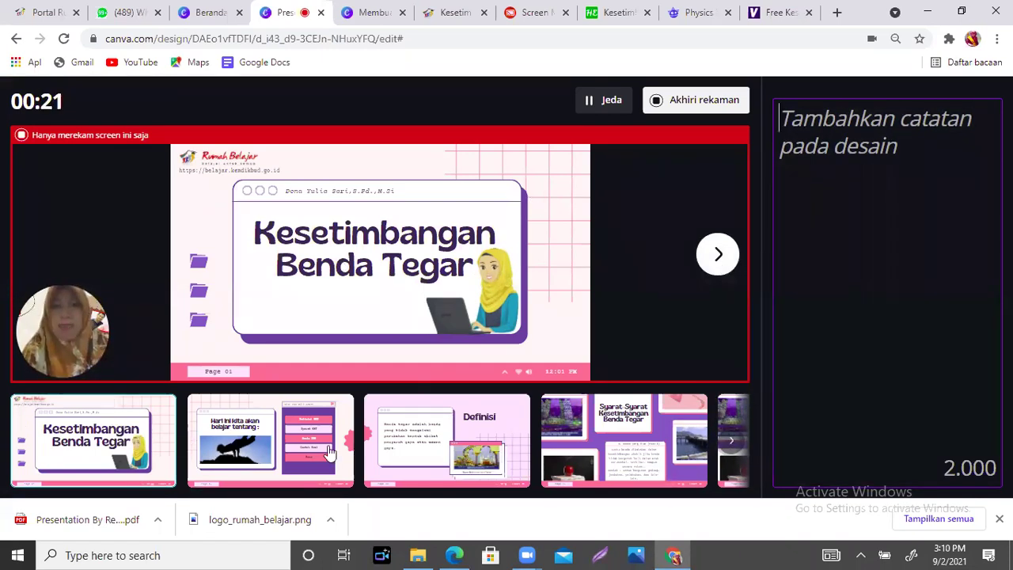
{"action": "left_click", "coordinate": [717, 260]}
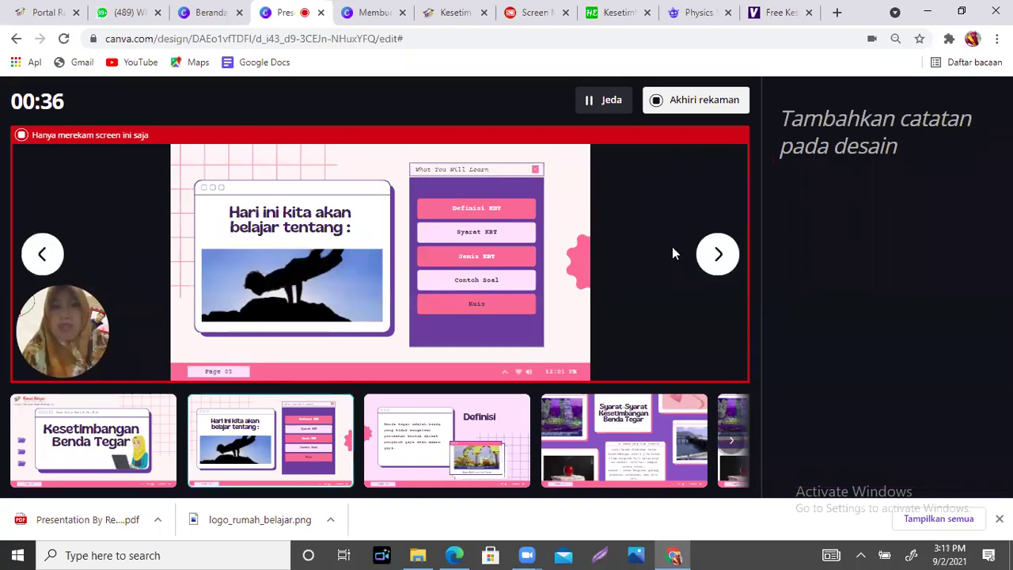
{"action": "left_click", "coordinate": [718, 255]}
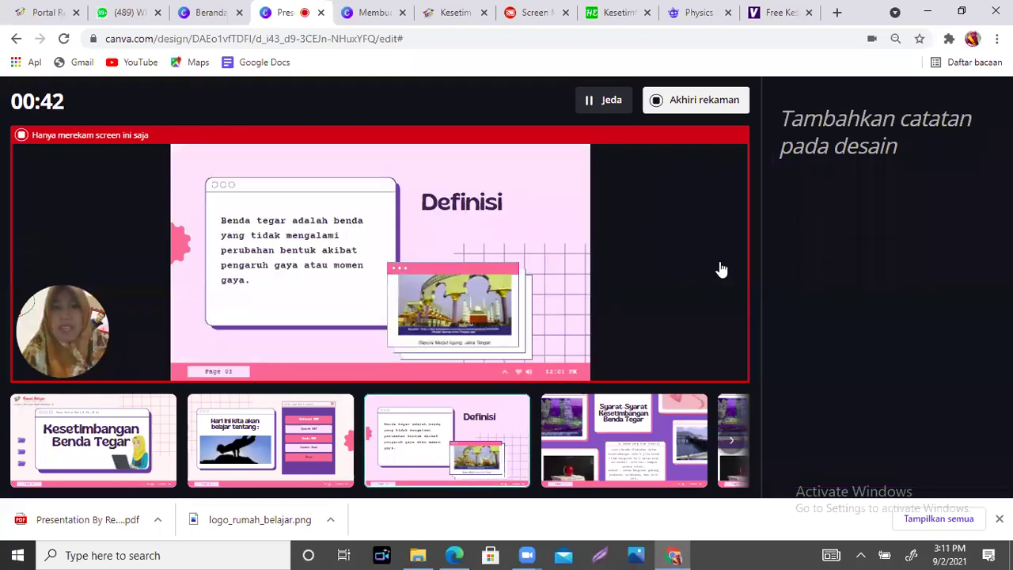
{"action": "left_click", "coordinate": [718, 254]}
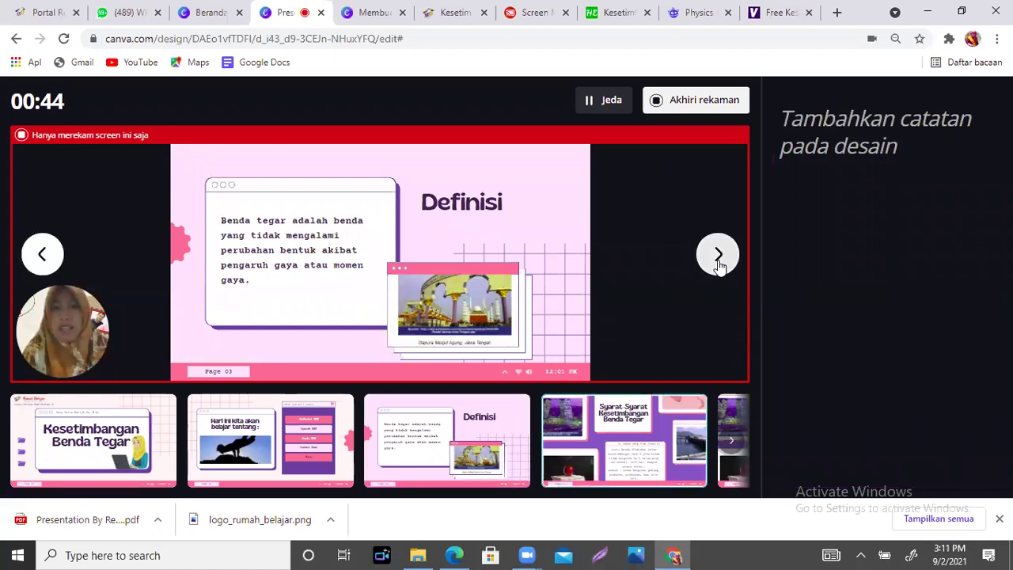
- Present the remaining equilibrium pages through to the Skills Development page and end the recording
{"action": "left_click", "coordinate": [718, 261]}
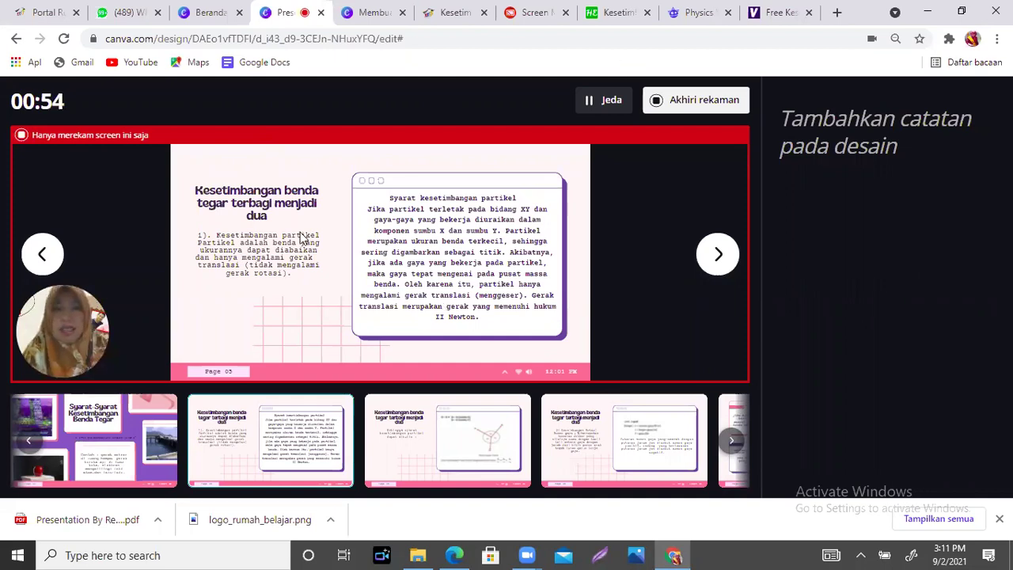
{"action": "left_click", "coordinate": [715, 269]}
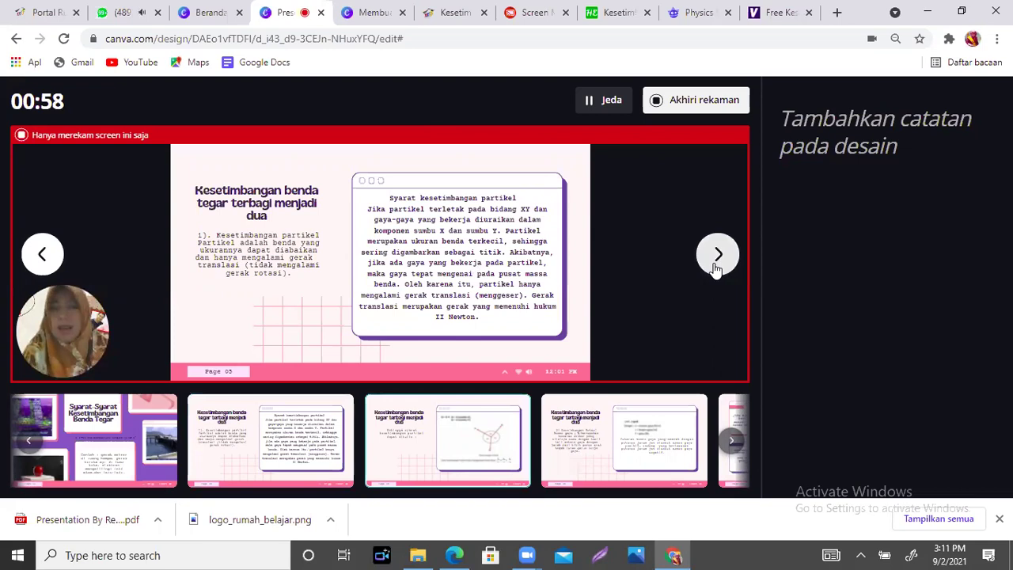
{"action": "left_click", "coordinate": [717, 269]}
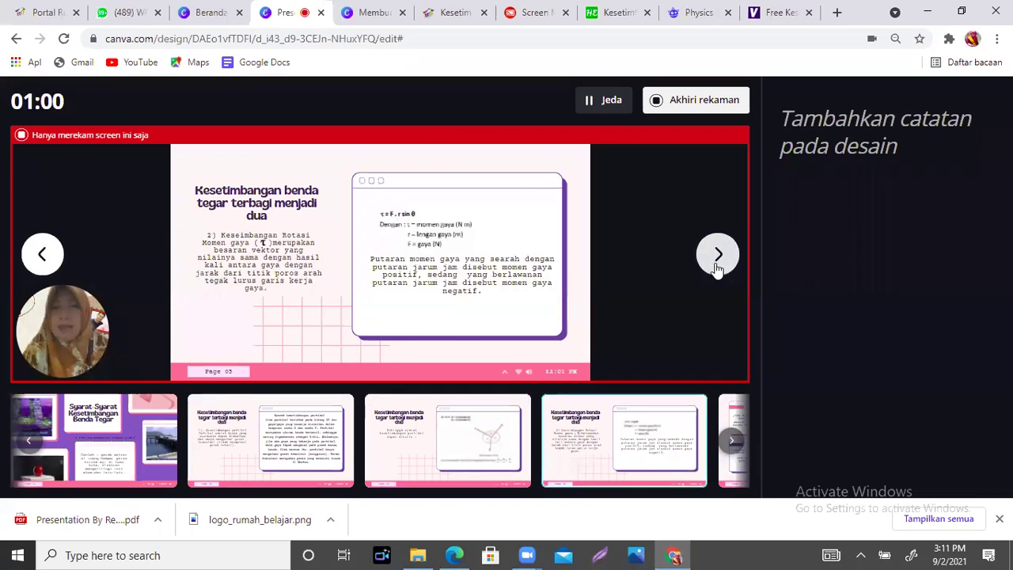
{"action": "left_click", "coordinate": [716, 269]}
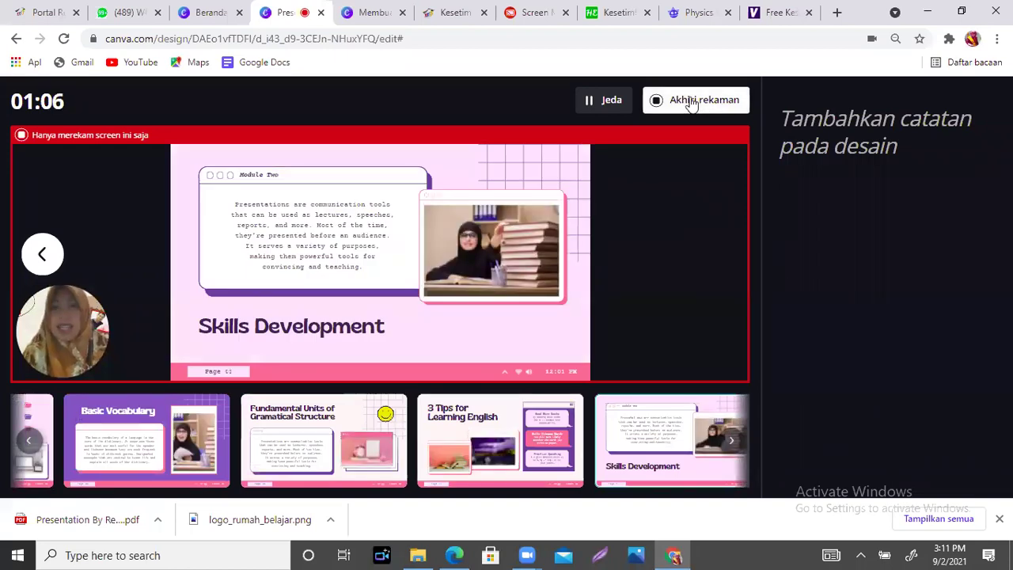
{"action": "left_click", "coordinate": [691, 104]}
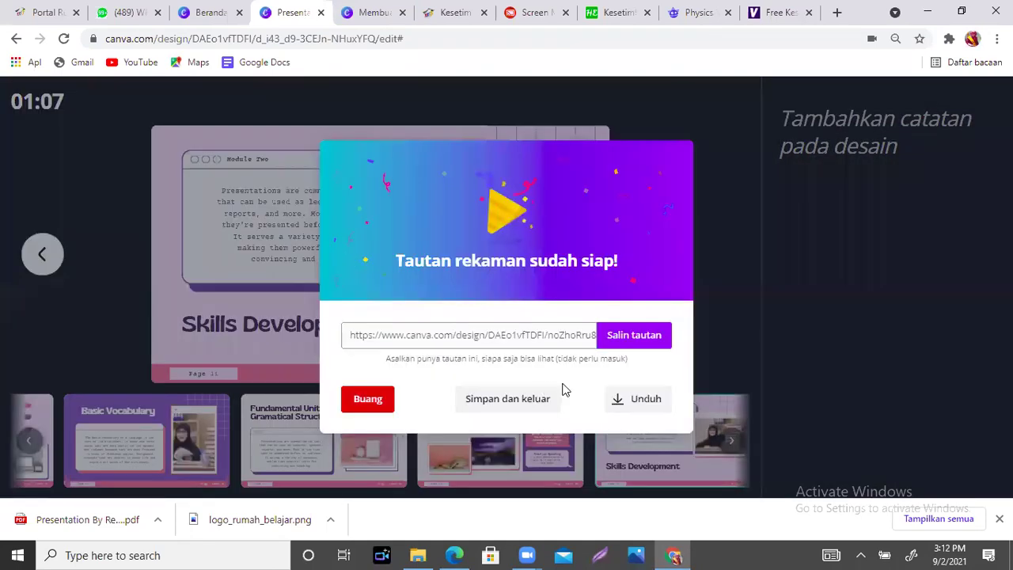
- Download the finished recording as an MP4 video and close the recording options and the completion dialog
{"action": "left_click", "coordinate": [378, 416]}
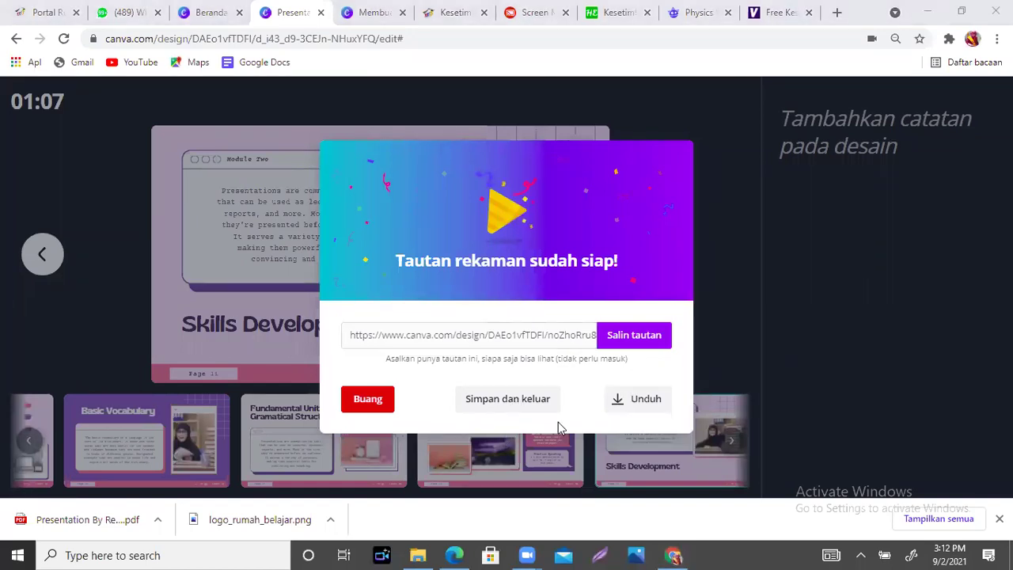
{"action": "left_click", "coordinate": [642, 406]}
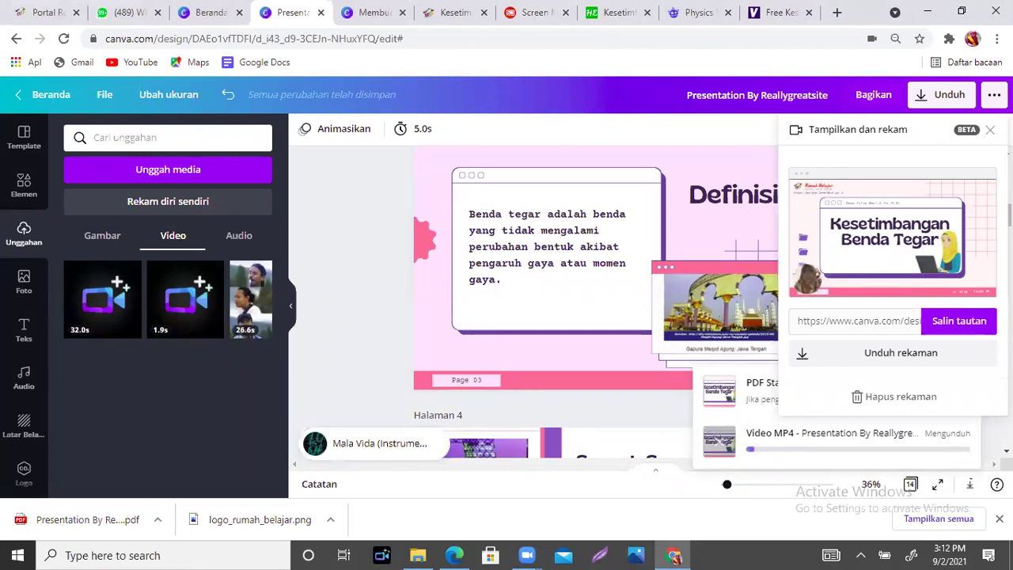
{"action": "left_click", "coordinate": [989, 131]}
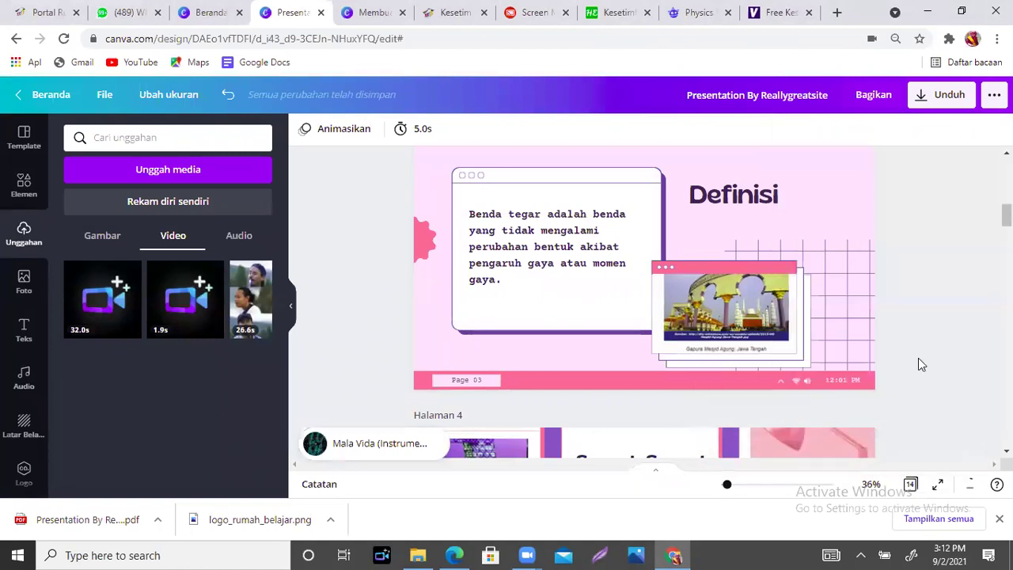
{"action": "left_click", "coordinate": [970, 482]}
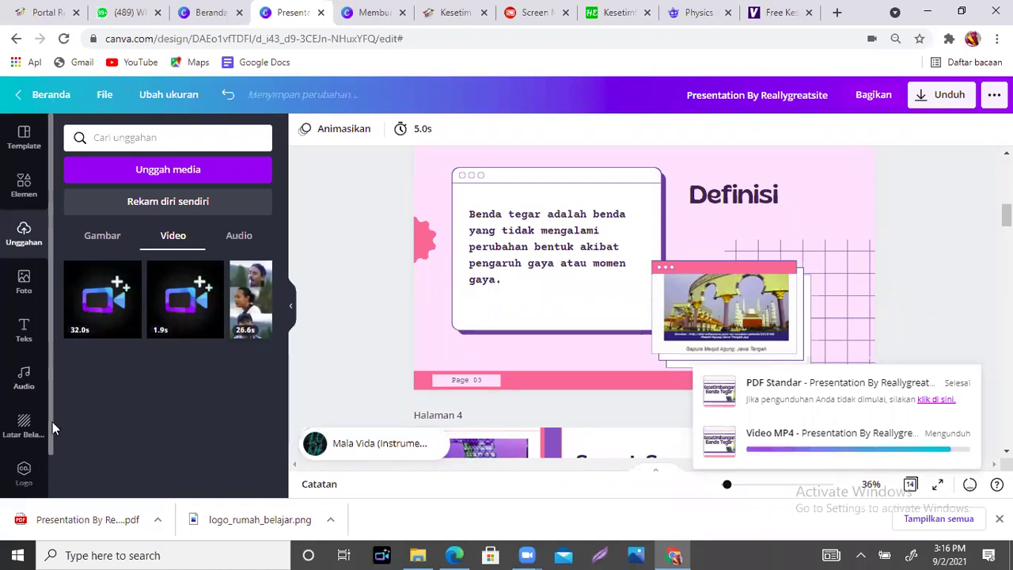
{"action": "scroll", "coordinate": [44, 446], "scroll_direction": "down", "scroll_amount": 1}
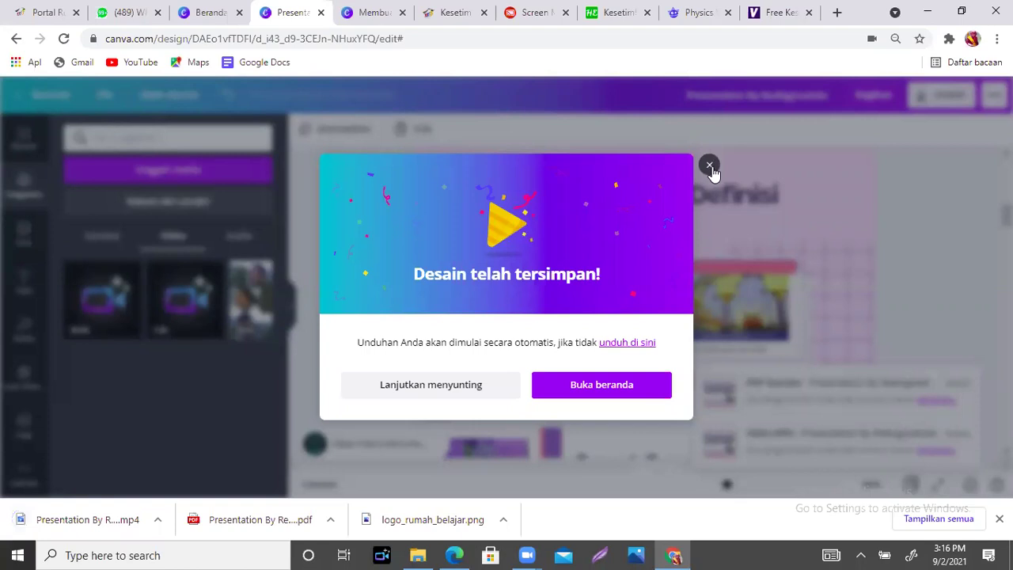
{"action": "left_click", "coordinate": [710, 166]}
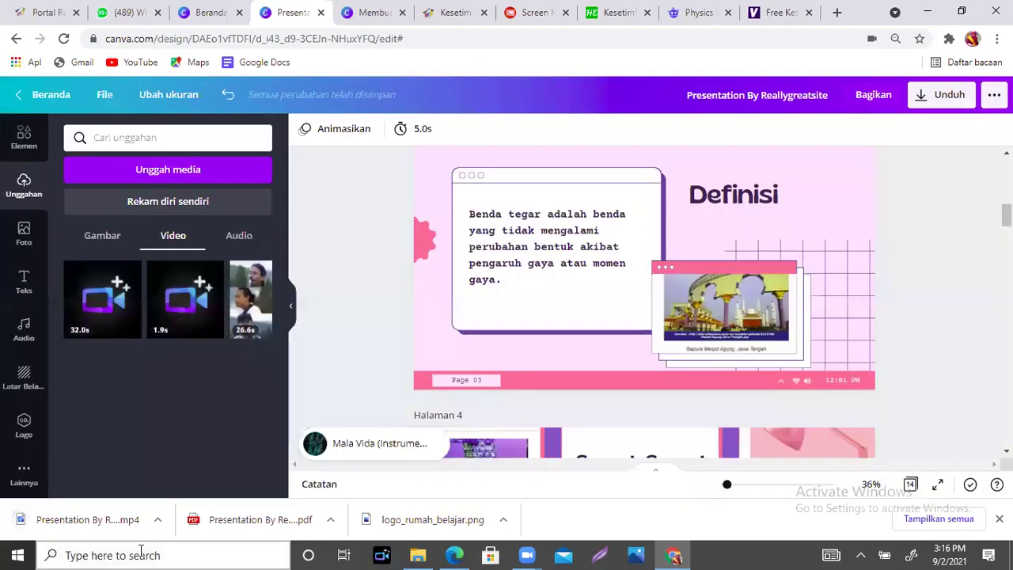
- Play the downloaded MP4 recording up to the second page, pause it and close the video player
{"action": "left_click", "coordinate": [11, 521]}
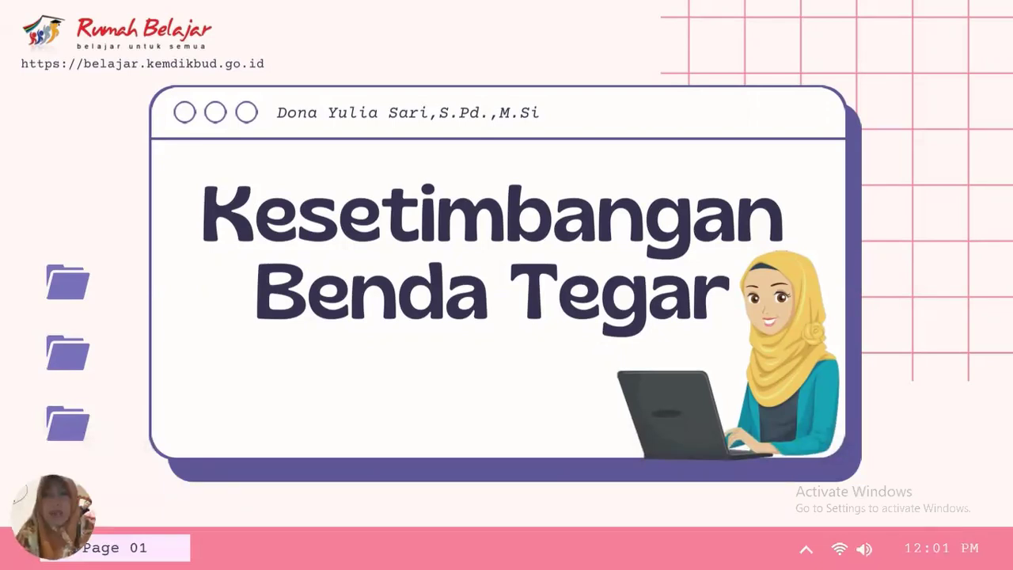
{"action": "mouse_move", "coordinate": [455, 551]}
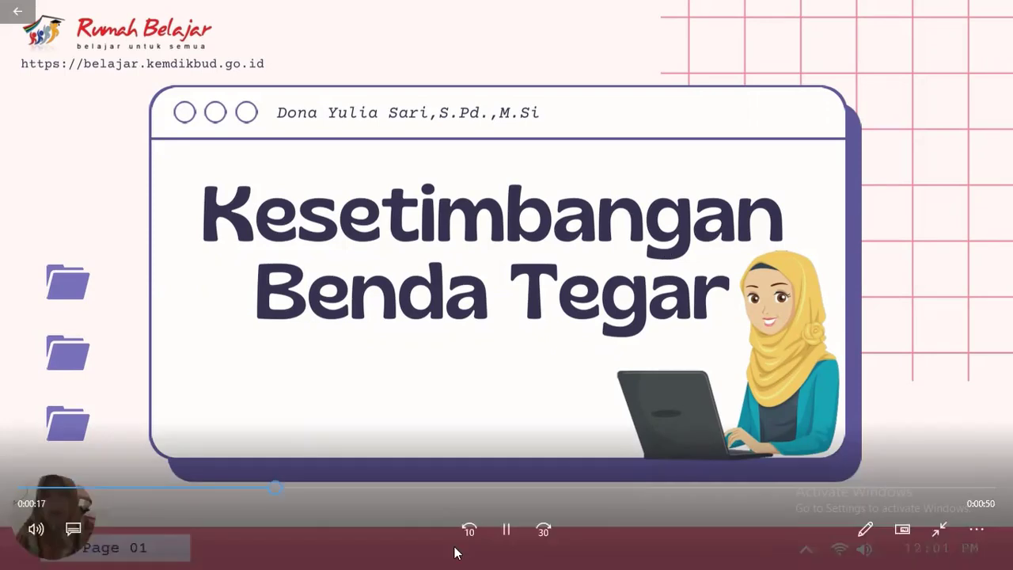
{"action": "key", "text": "space"}
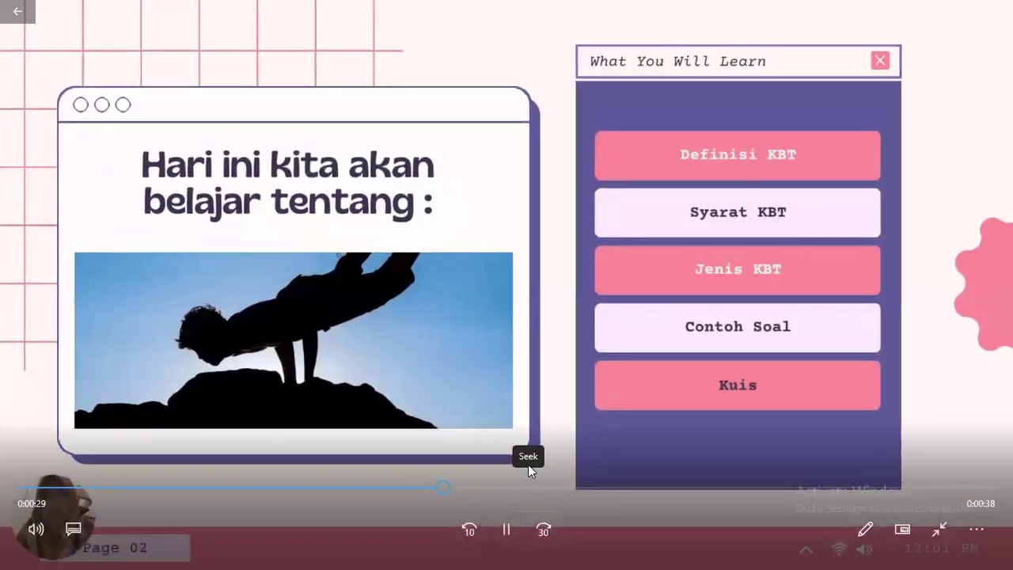
{"action": "key", "text": "space"}
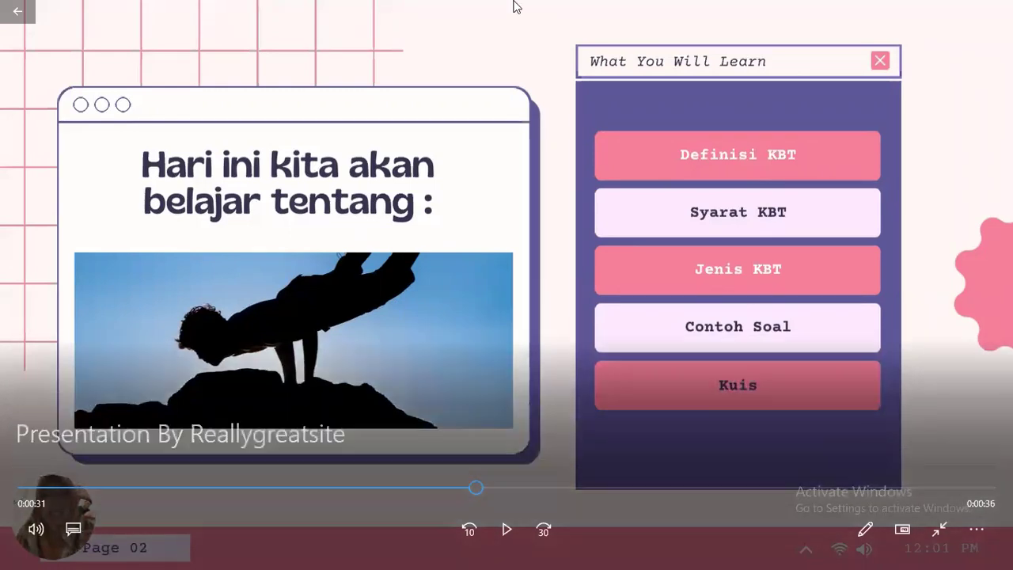
{"action": "left_click", "coordinate": [995, 12]}
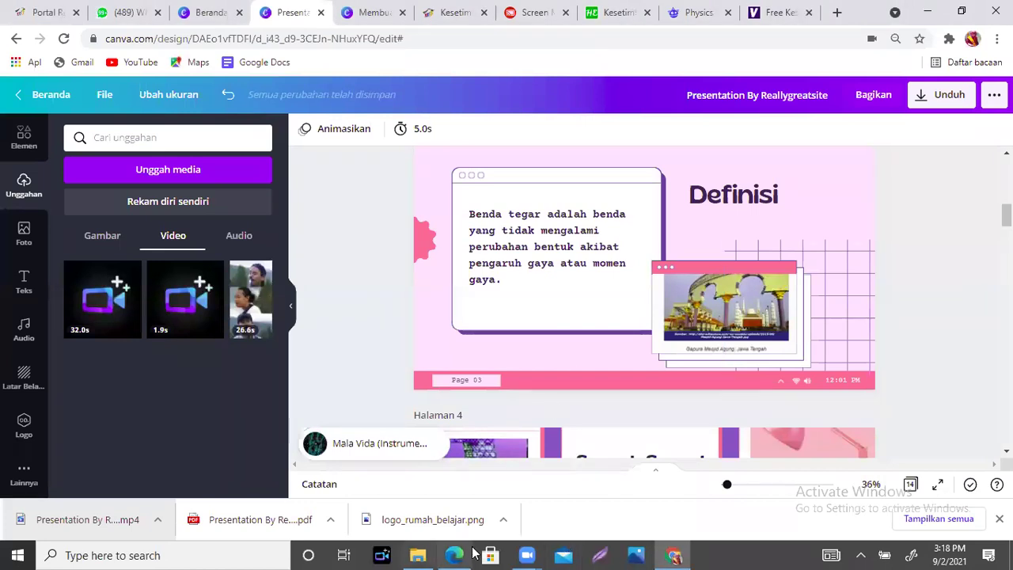
- Play the Presentation By Reallygreatsite video from the Downloads folder, pause it on the title page and leave the player
{"action": "mouse_move", "coordinate": [418, 555]}
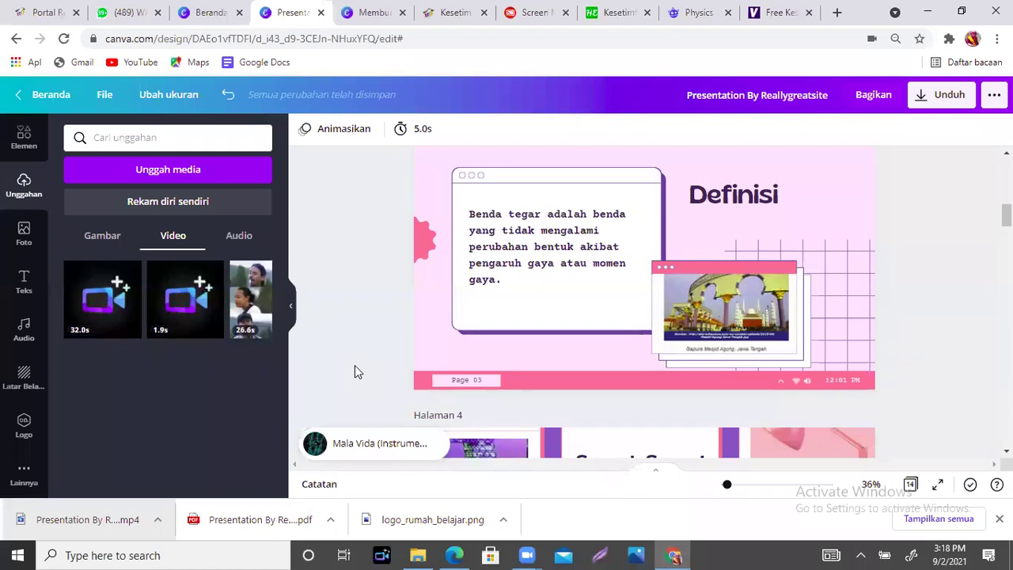
{"action": "left_click", "coordinate": [418, 555]}
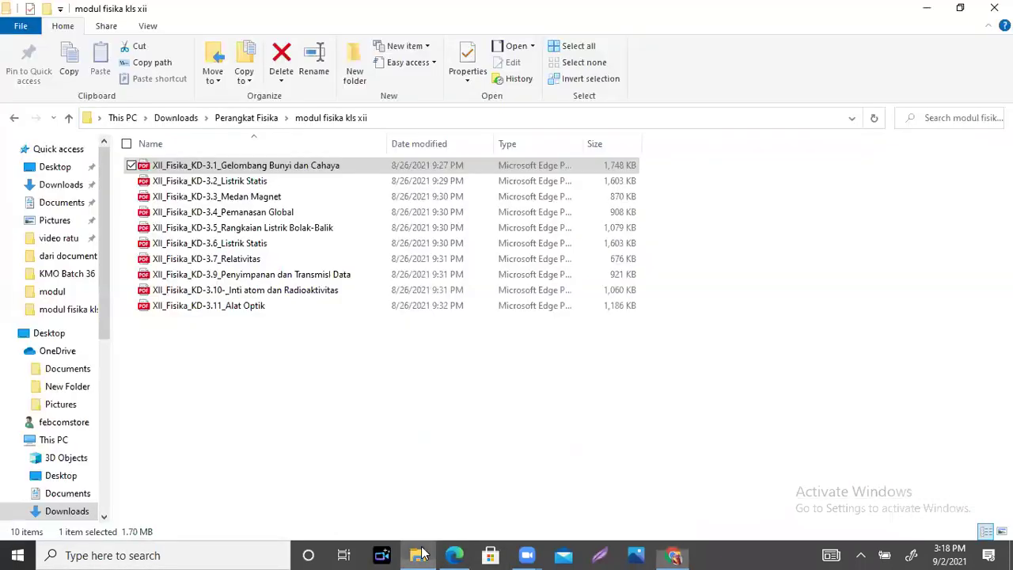
{"action": "left_click", "coordinate": [71, 185]}
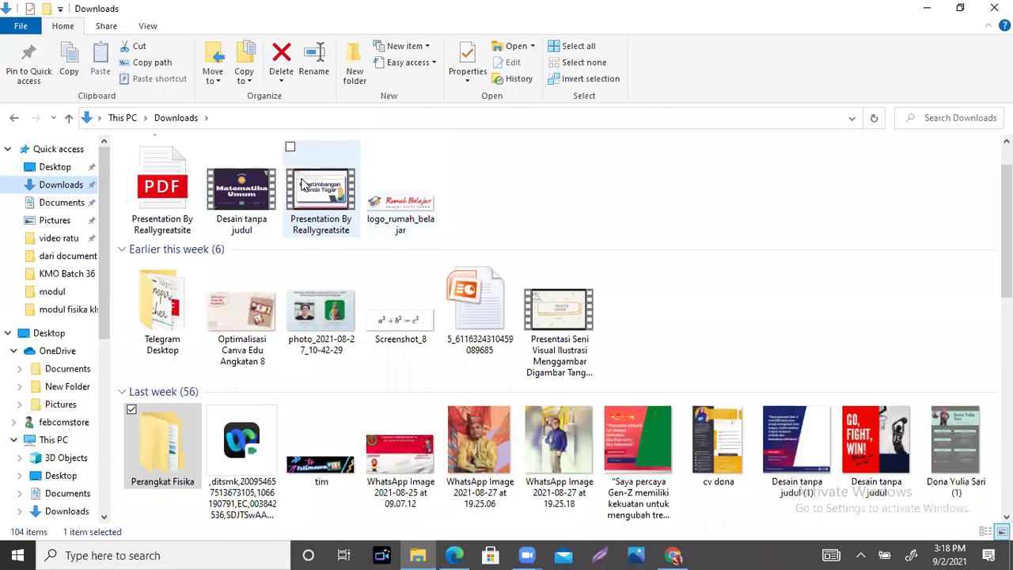
{"action": "left_click", "coordinate": [313, 183]}
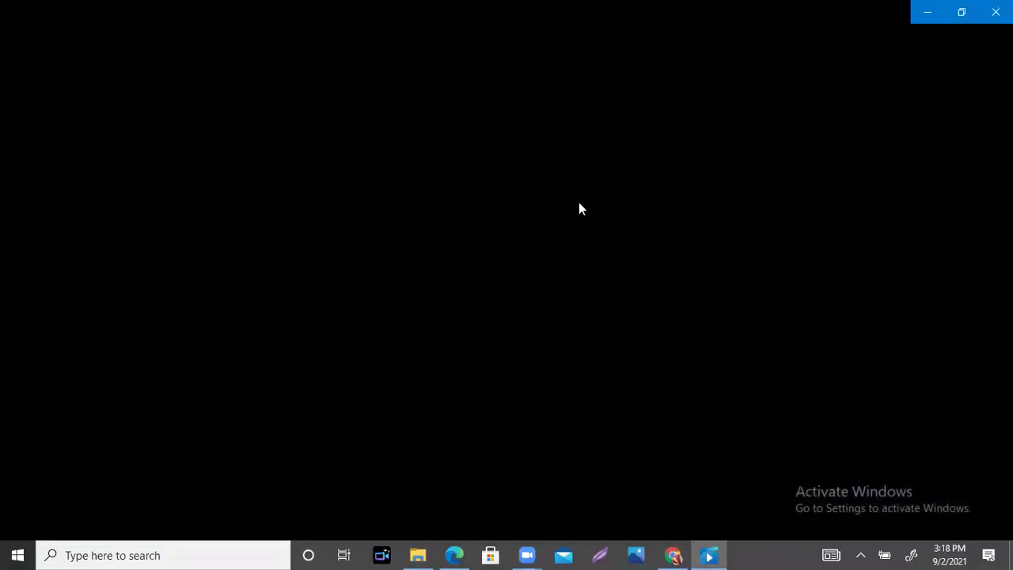
{"action": "key", "text": "alt+Return"}
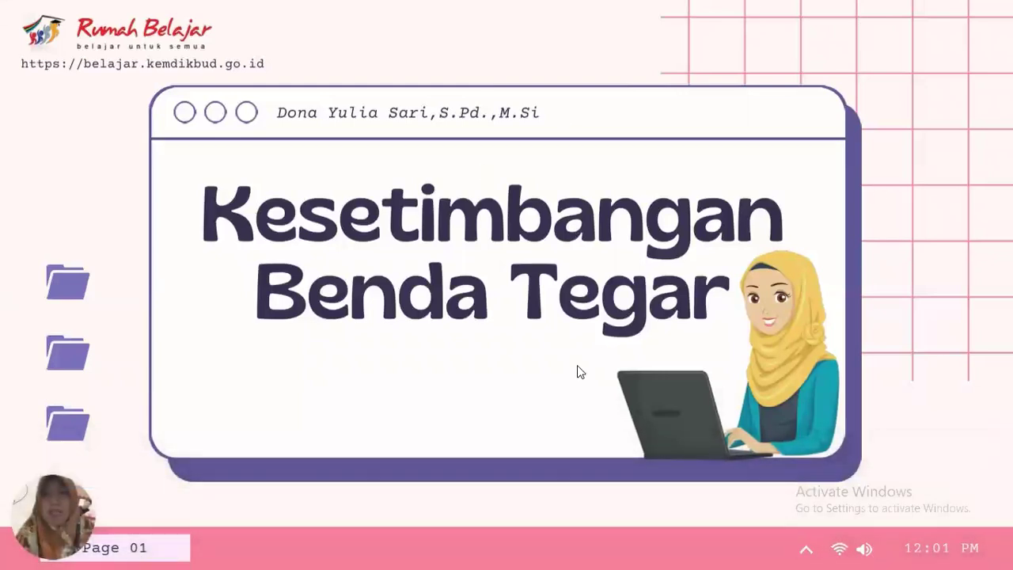
{"action": "left_click", "coordinate": [549, 456]}
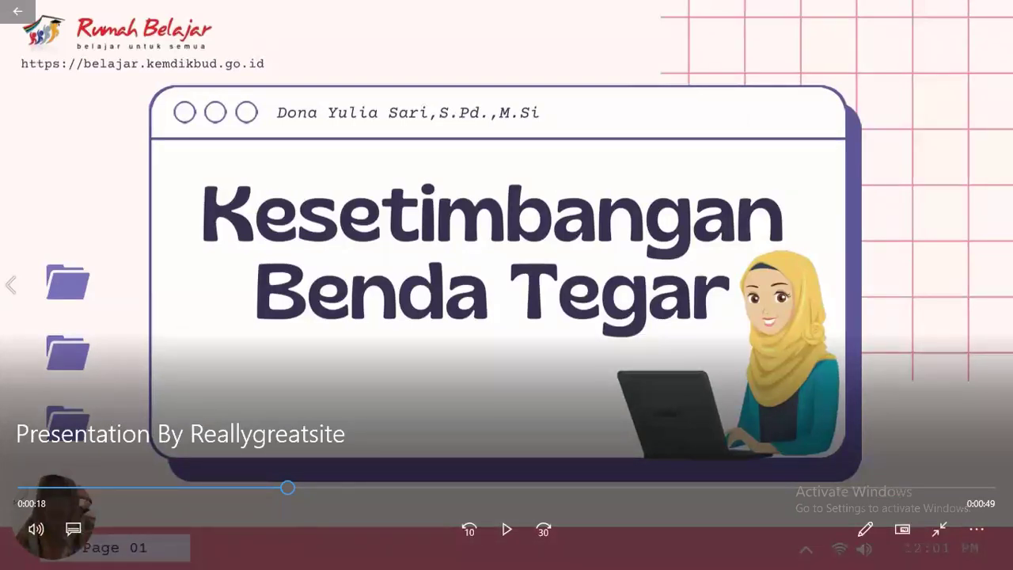
{"action": "mouse_move", "coordinate": [971, 6]}
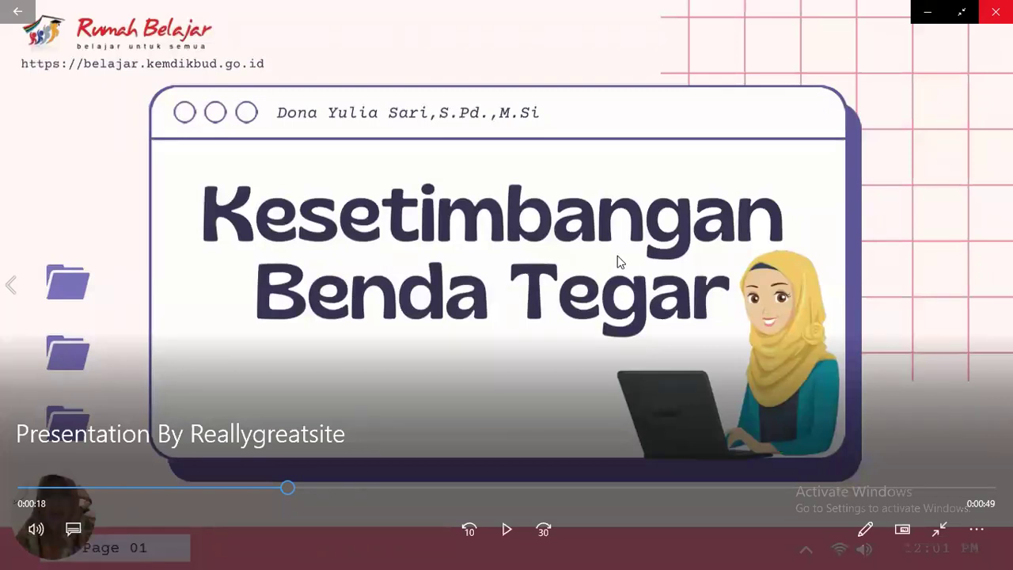
{"action": "key", "text": "alt+Tab"}
- Switch back to the Canva presentation in Chrome and open its publishing and sharing options
{"action": "left_click", "coordinate": [527, 555]}
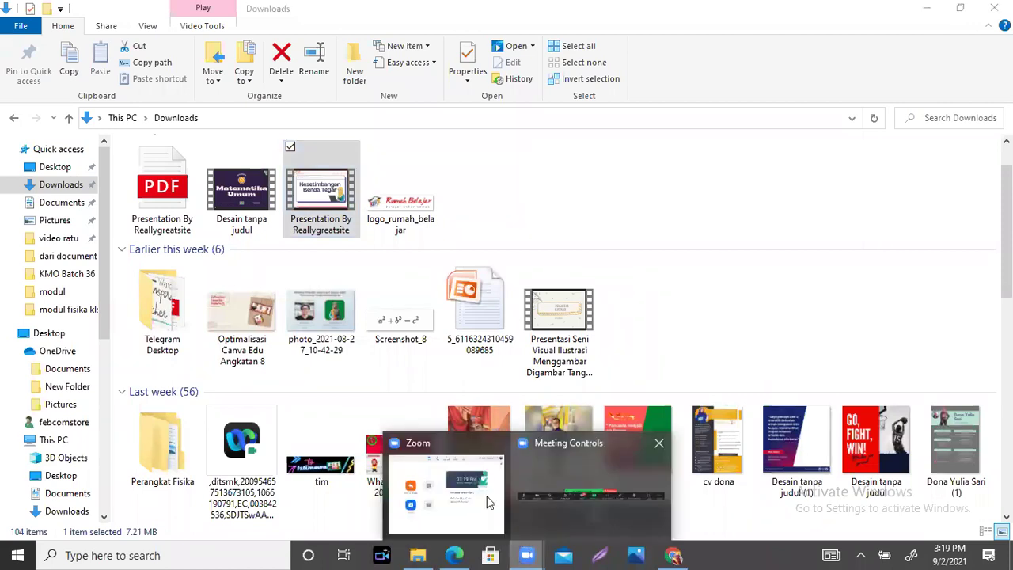
{"action": "left_click", "coordinate": [685, 553]}
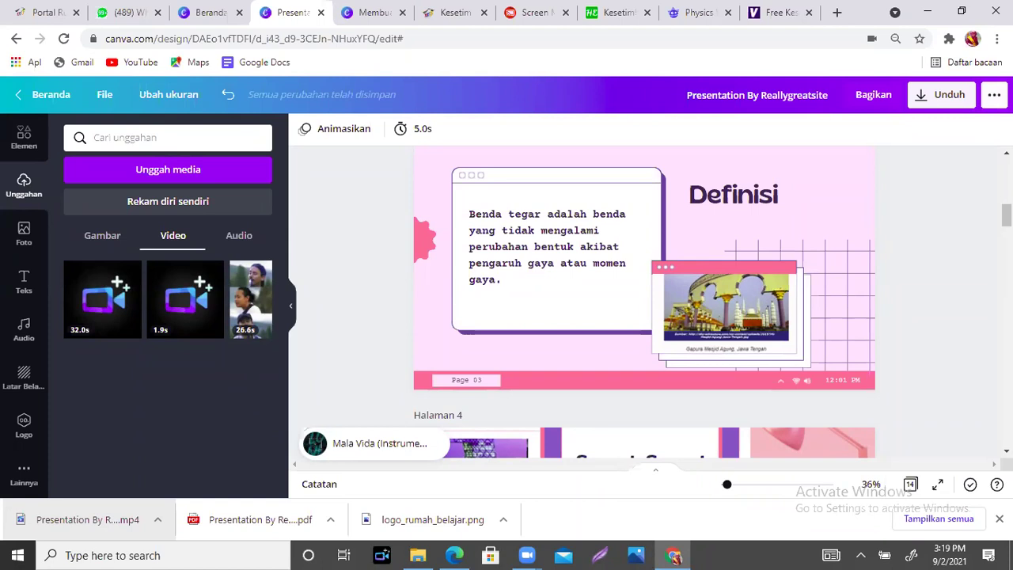
{"action": "left_click", "coordinate": [994, 95]}
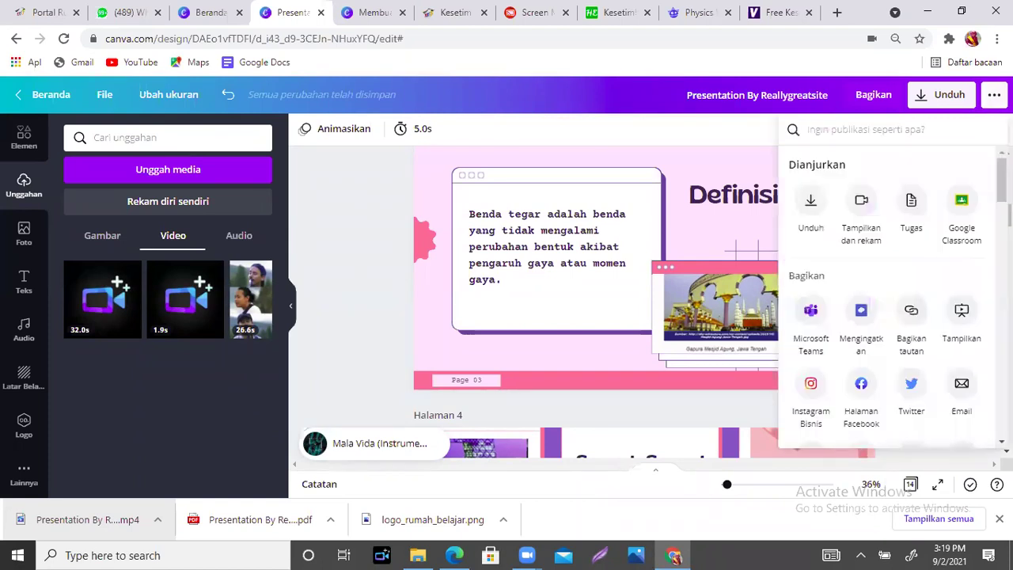